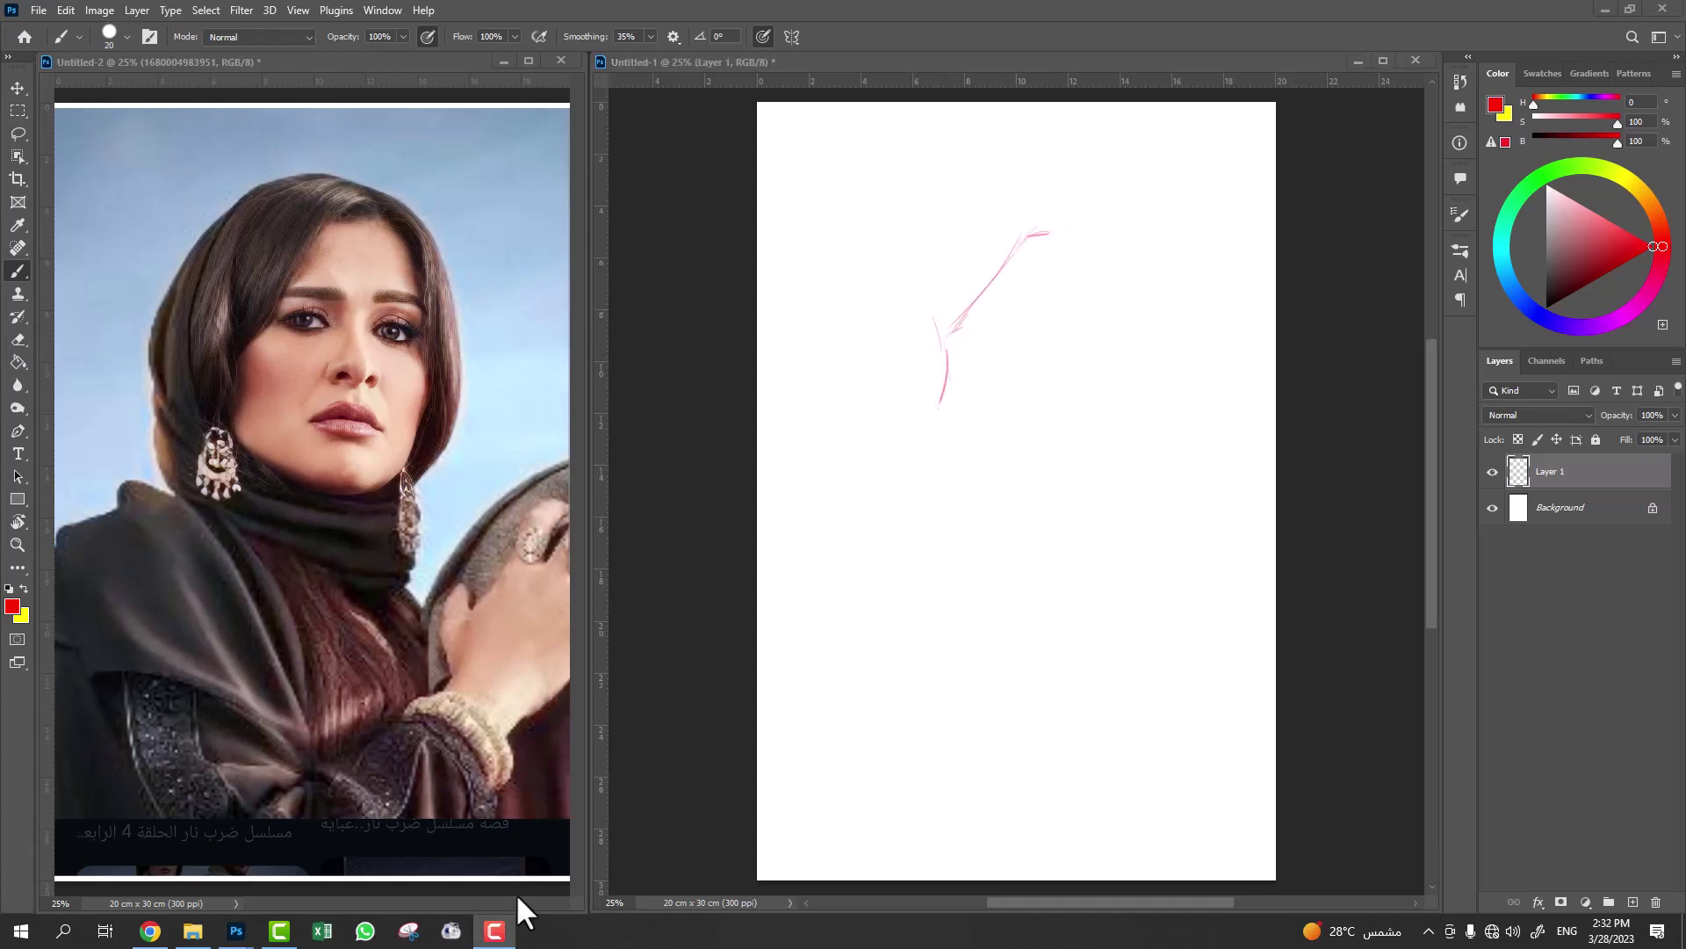
Sketch the pink head outline, retracing the top, right side and chin curve.
mouse_move(941, 408)
left_mouse_down()
mouse_move(993, 275)
mouse_move(963, 451)
mouse_move(1066, 492)
left_mouse_up()
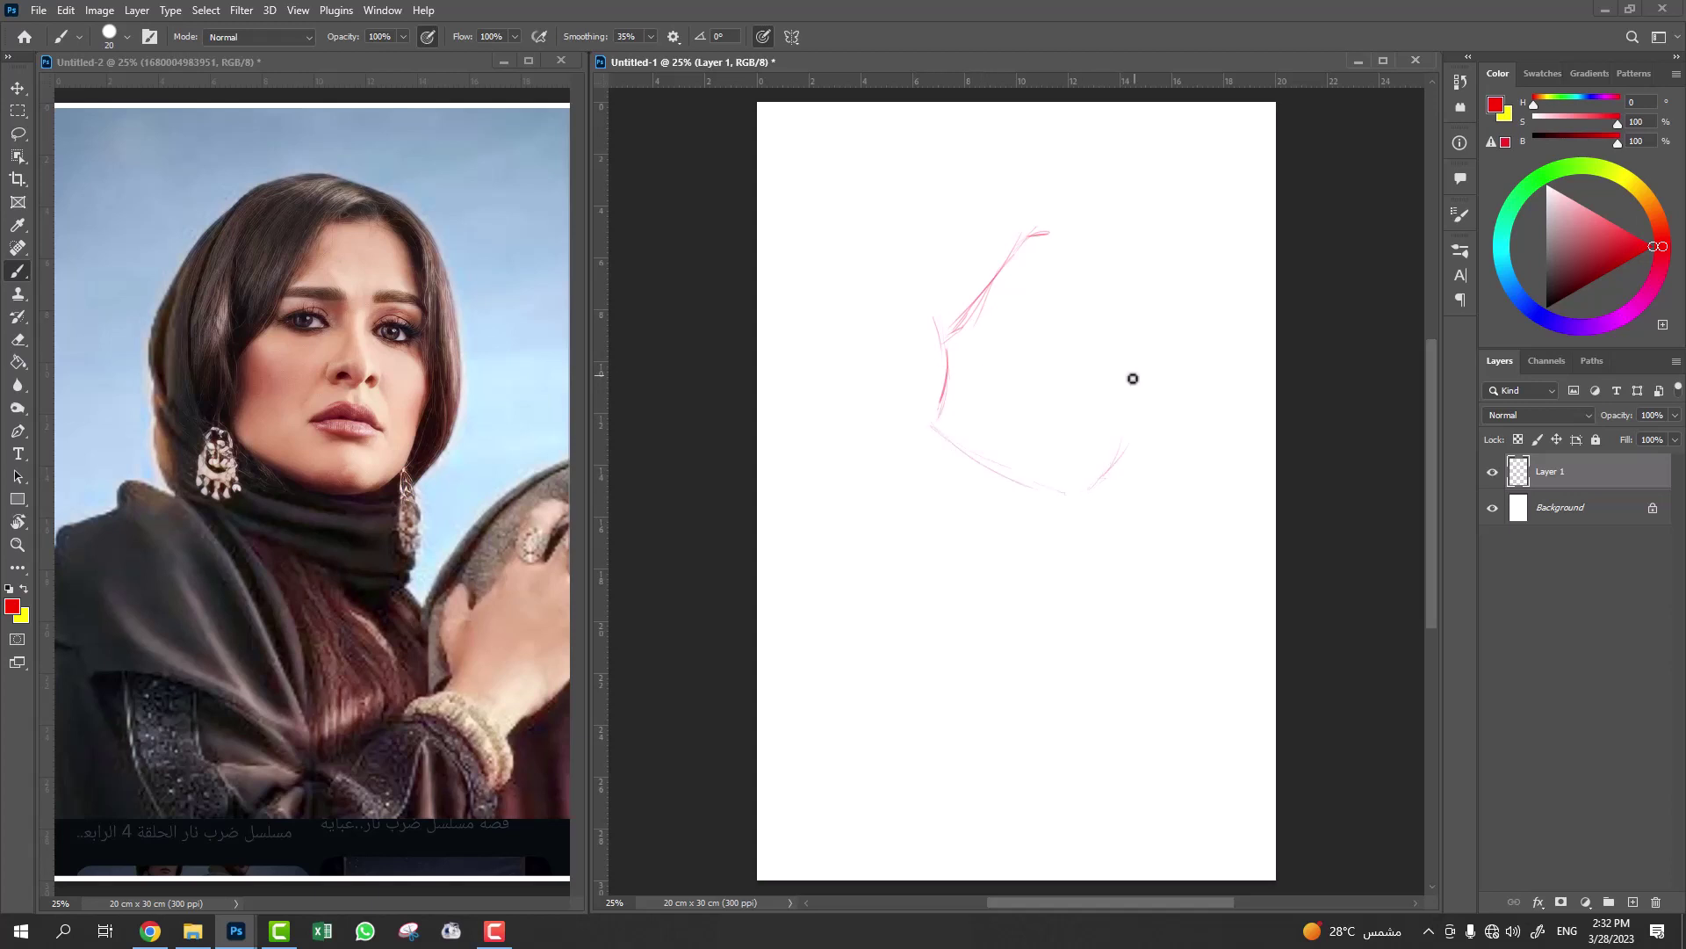
left_click_drag(1133, 378, 1129, 428)
mouse_move(1041, 235)
left_mouse_down()
mouse_move(1066, 234)
mouse_move(942, 350)
mouse_move(1133, 339)
left_mouse_up()
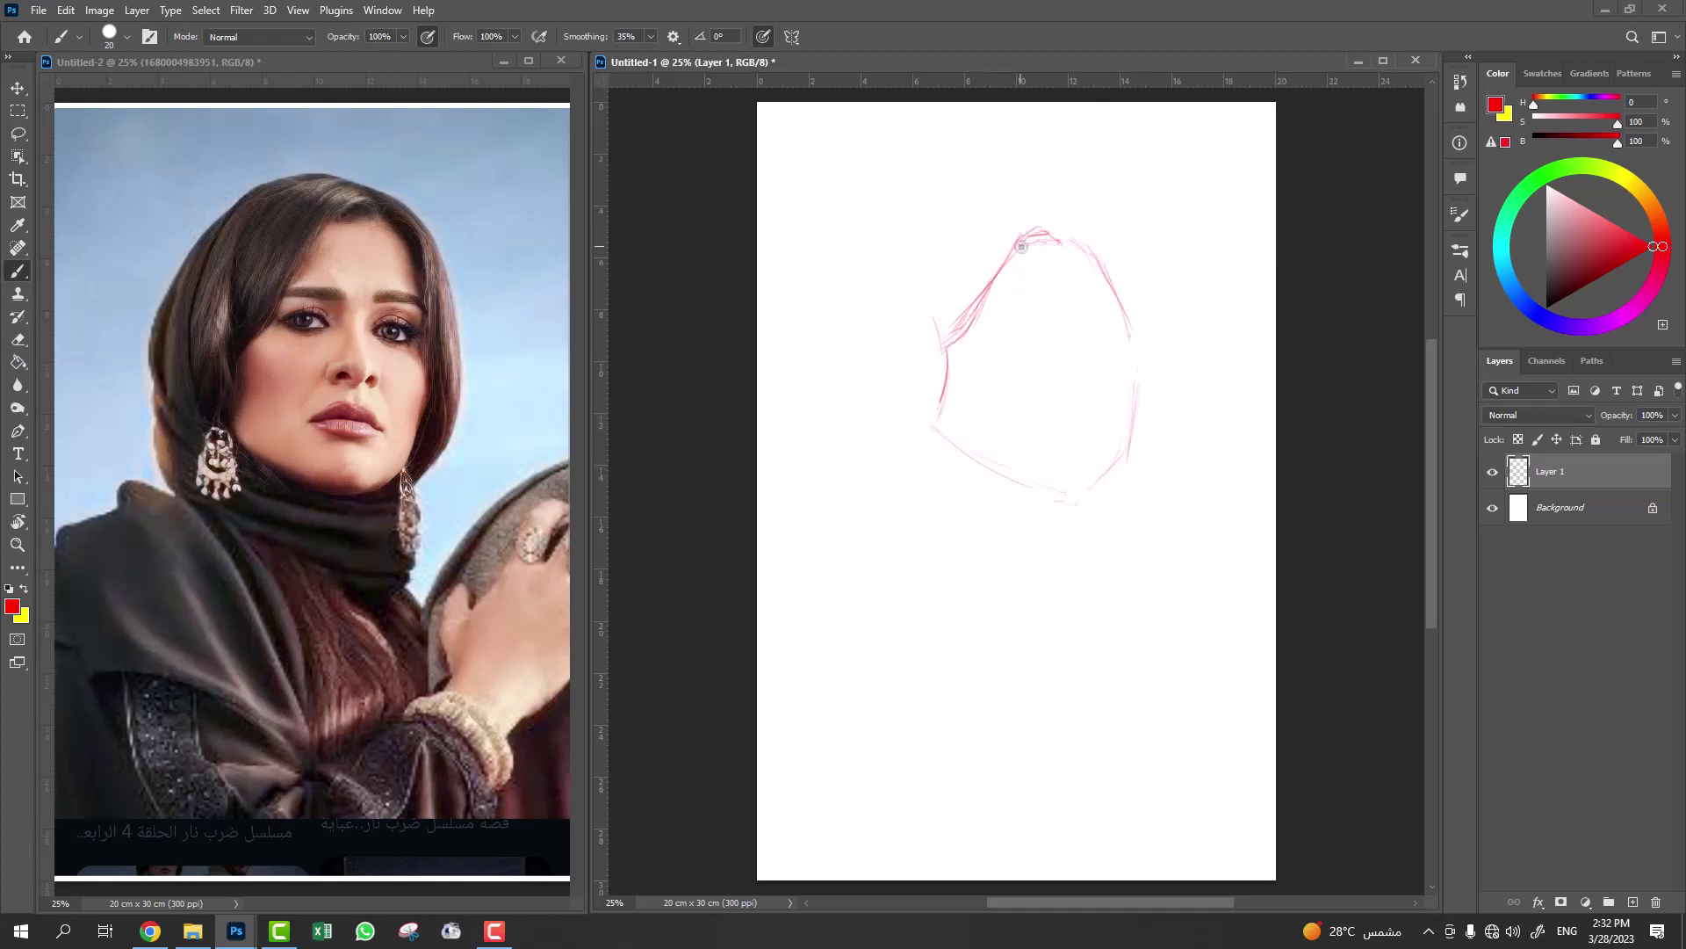
mouse_move(1067, 233)
left_mouse_down()
mouse_move(1115, 285)
mouse_move(1122, 442)
left_mouse_up()
left_click_drag(1129, 311, 1129, 456)
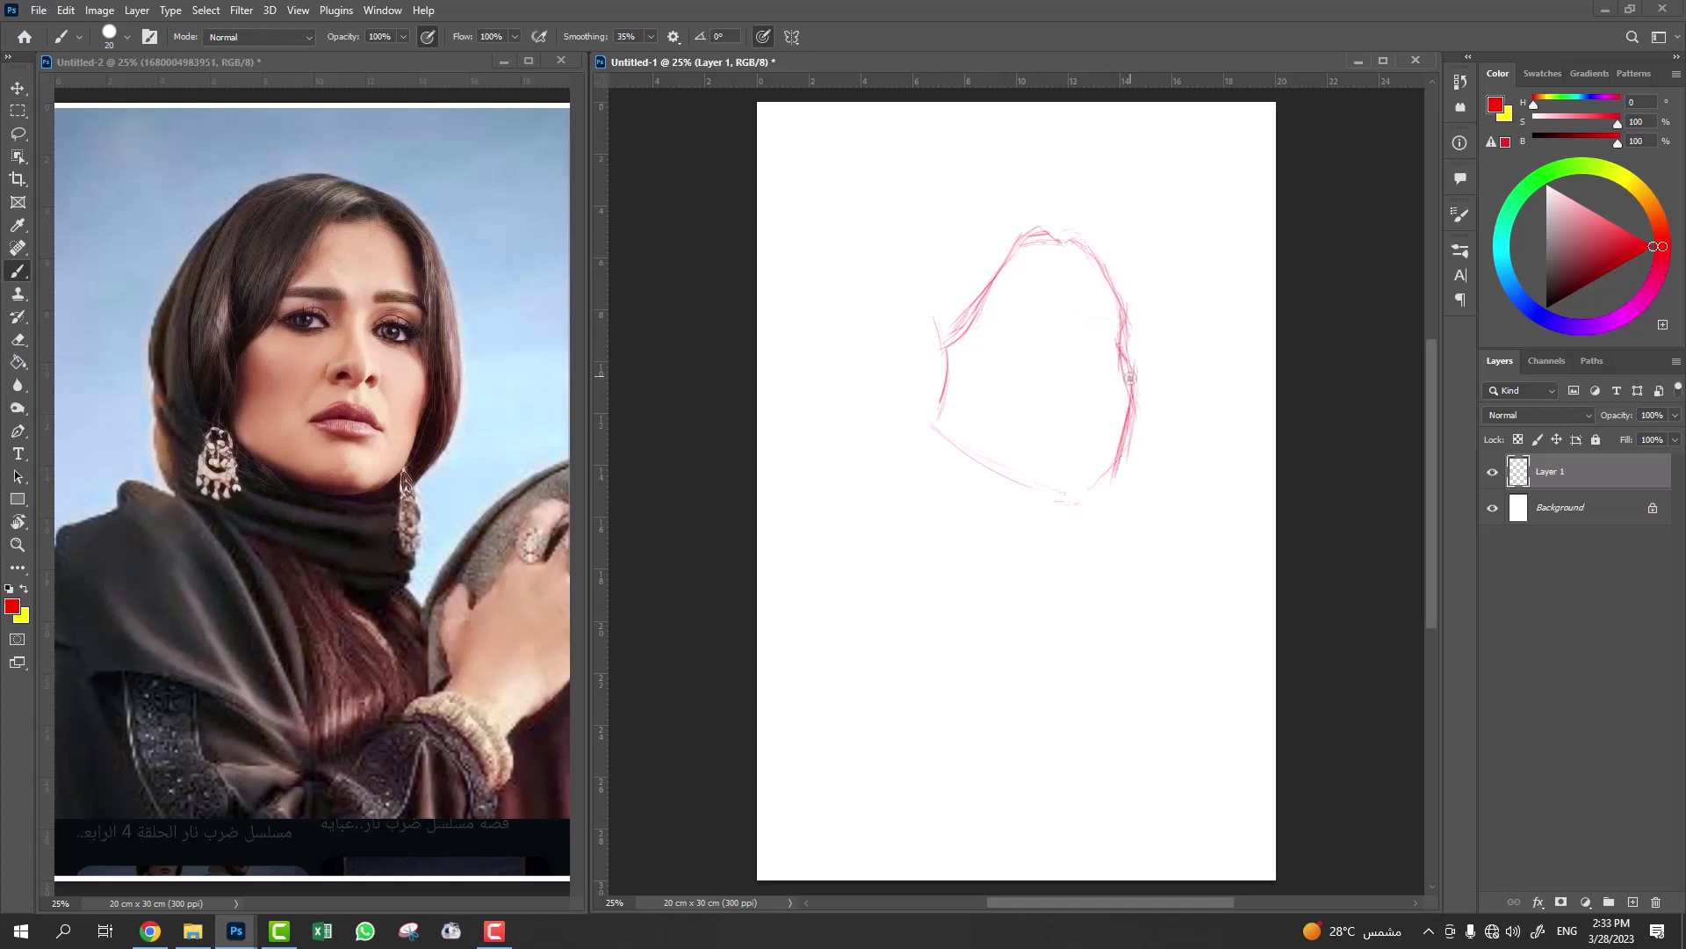
mouse_move(1129, 369)
left_mouse_down()
mouse_move(1105, 479)
mouse_move(1005, 486)
left_mouse_up()
Add the jaw, a horizontal eye-line guide and a vertical centre guide.
mouse_move(945, 406)
left_mouse_down()
mouse_move(941, 425)
mouse_move(1039, 493)
left_mouse_up()
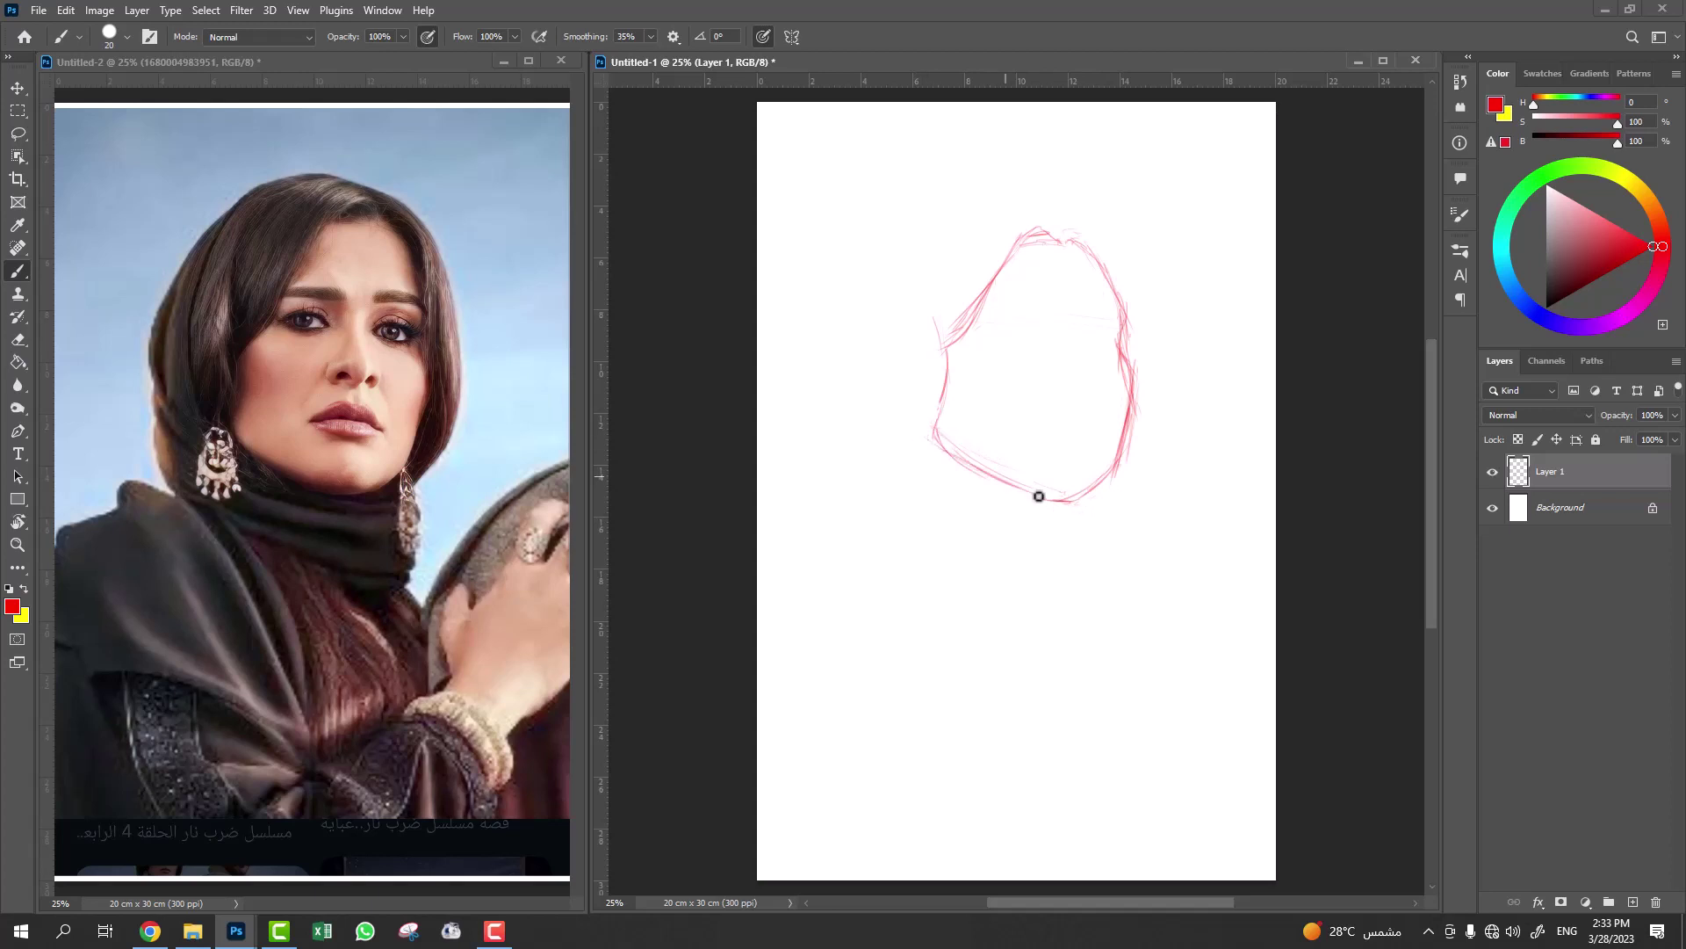
left_click_drag(1124, 325, 949, 313)
left_click_drag(1056, 279, 1054, 459)
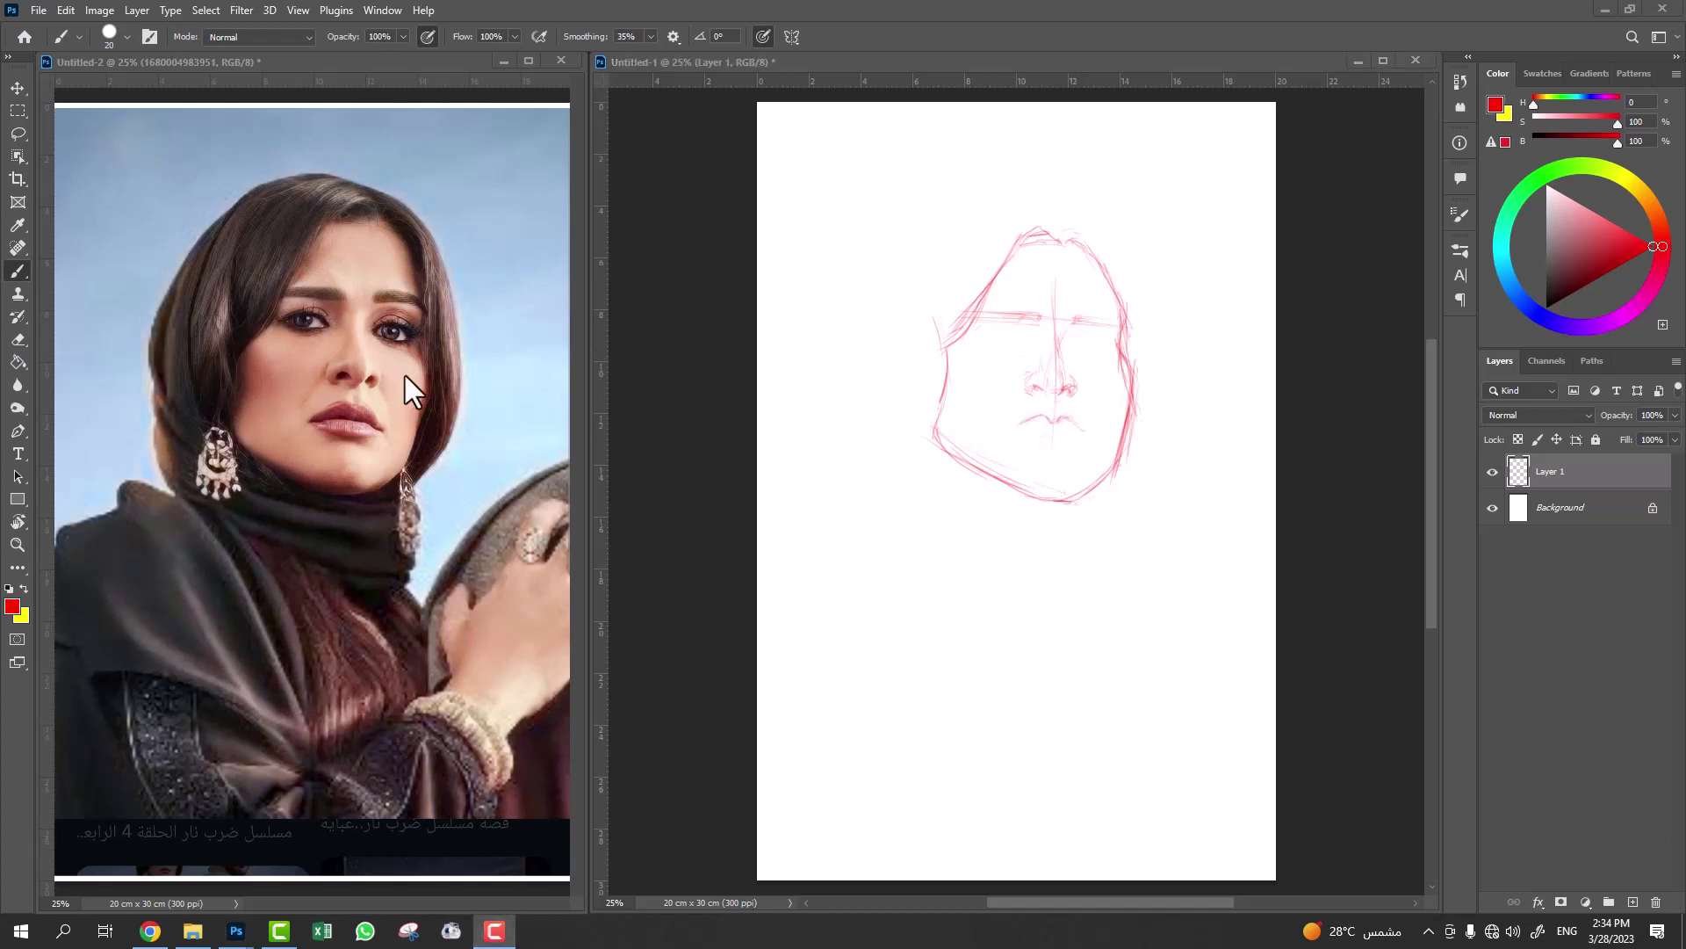
Draw the left eyebrow and darken the pupils and irises of both eyes.
left_click(1045, 435)
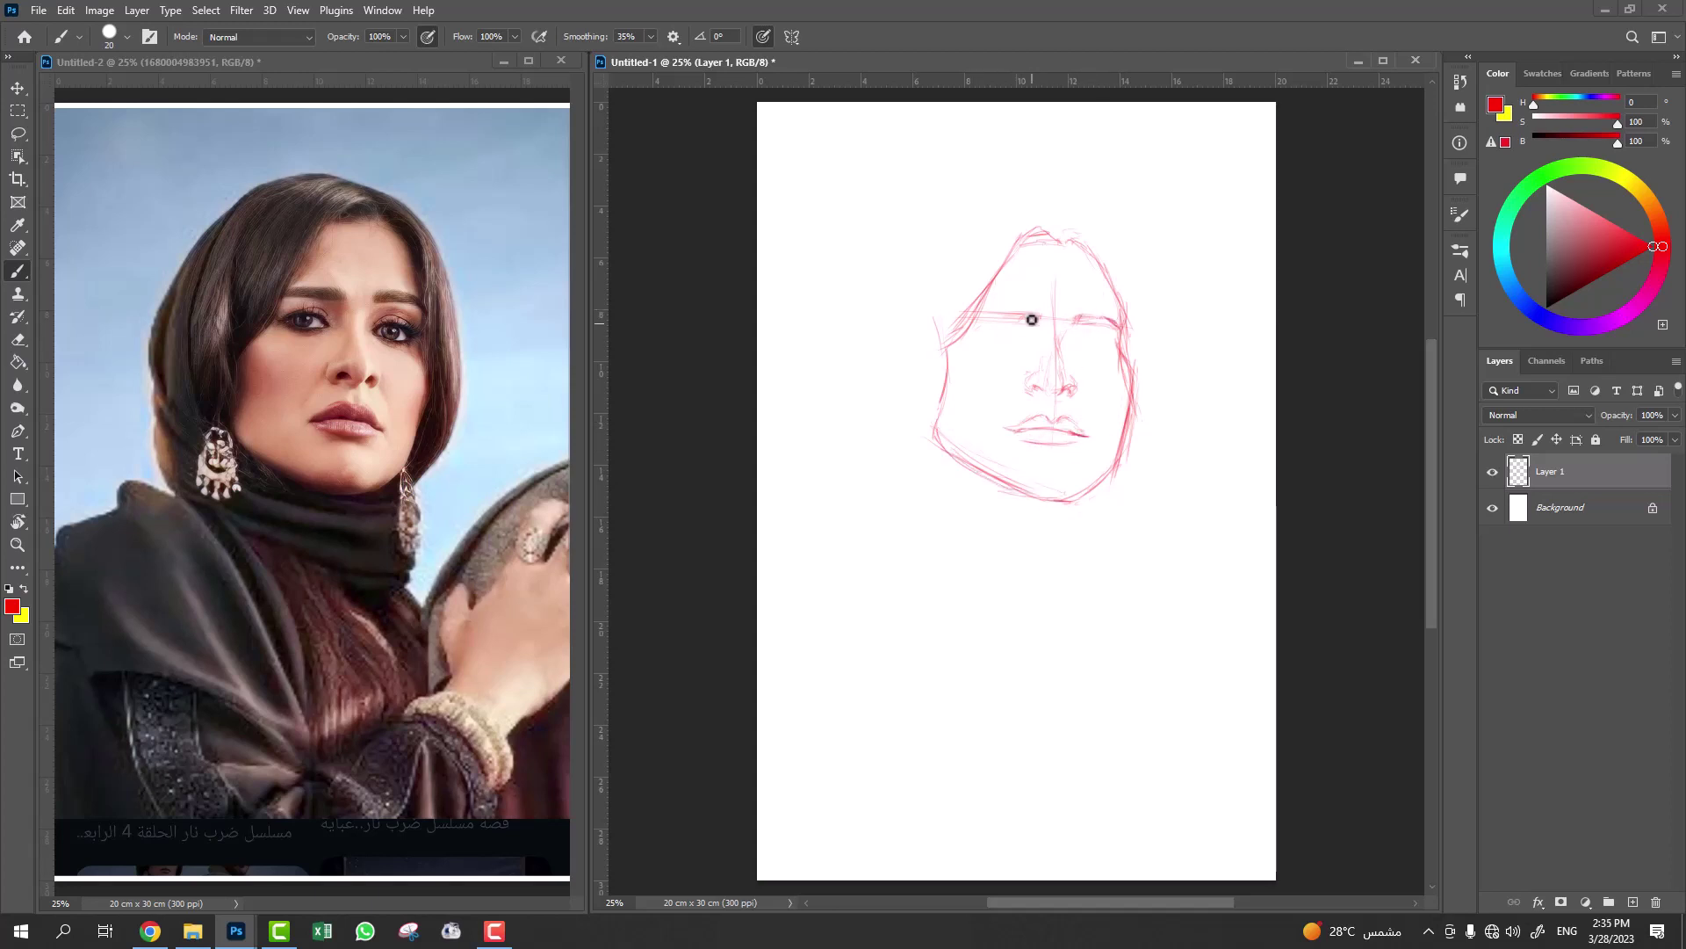
left_click_drag(1032, 320, 993, 321)
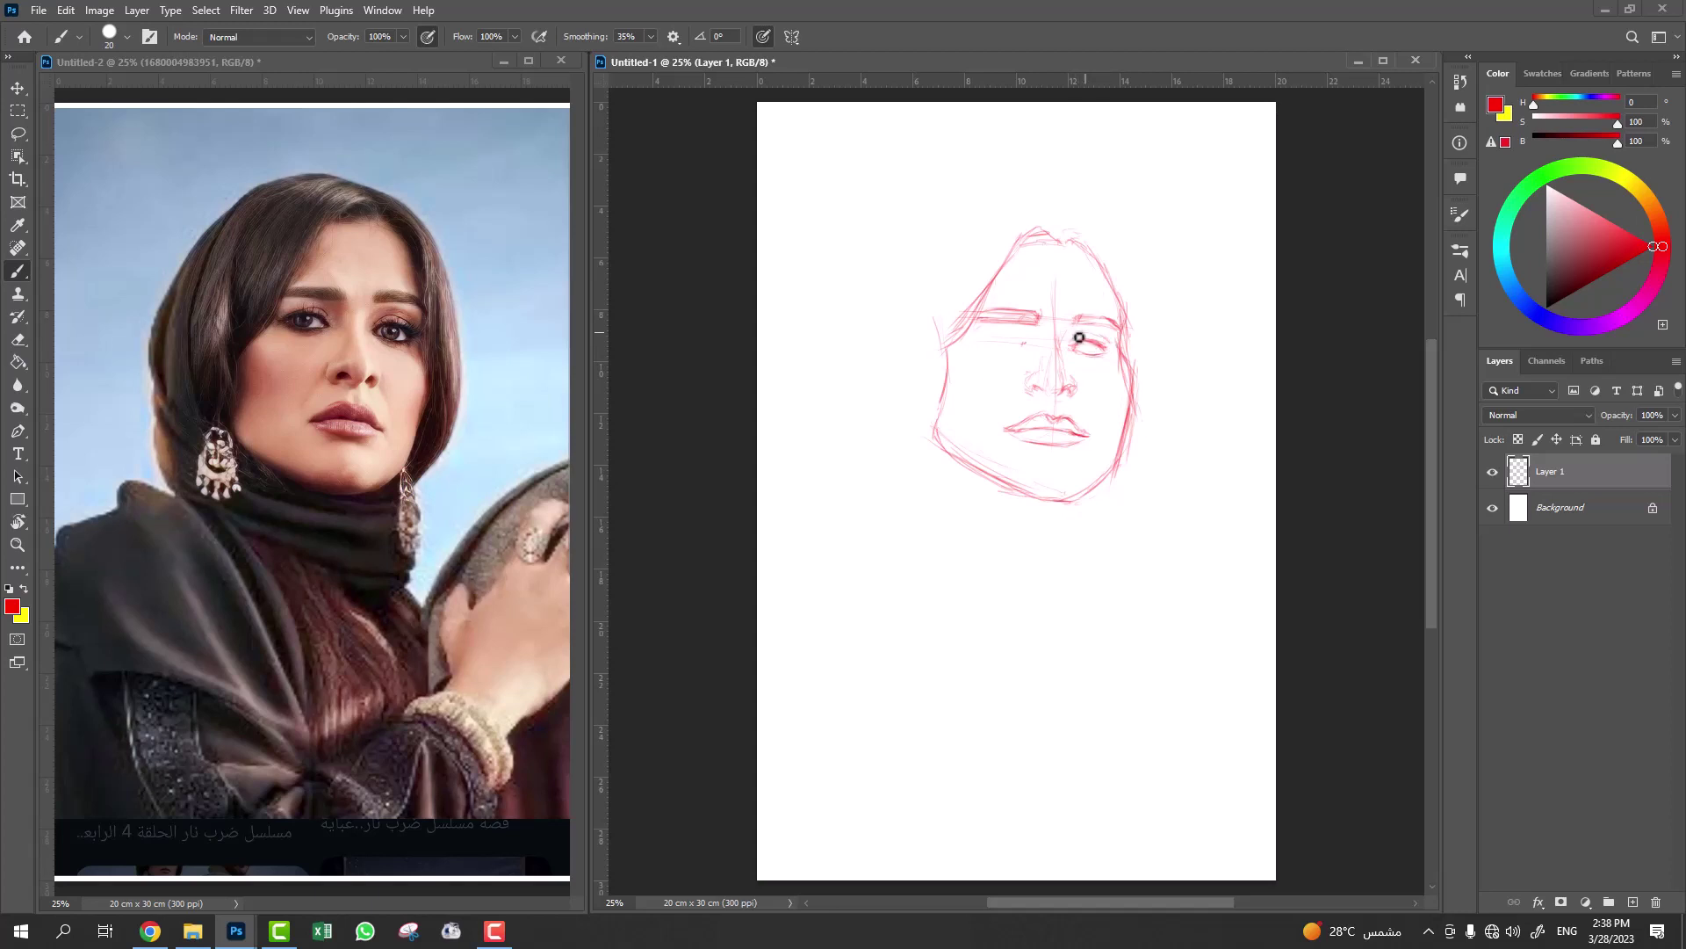
left_click_drag(1080, 337, 1089, 343)
left_click_drag(1000, 340, 998, 344)
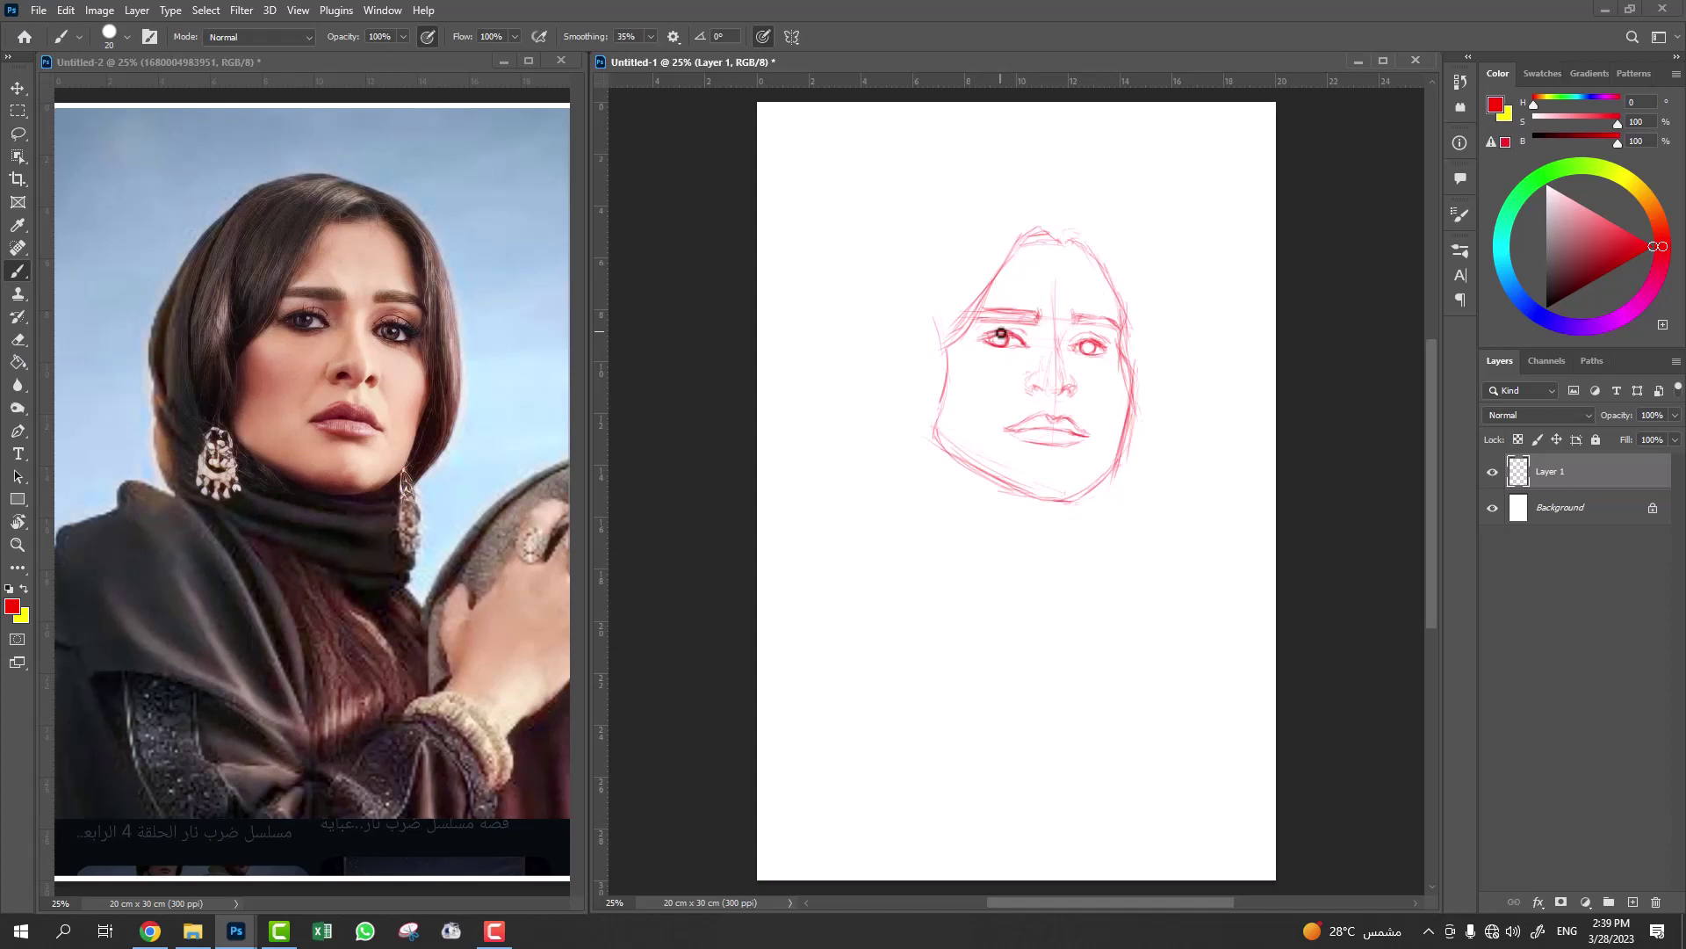
left_click_drag(1087, 343, 1097, 340)
Lasso the lips, scale them narrower with Free Transform, and deselect.
key("l")
left_click_drag(1105, 430, 1104, 440)
key("ctrl+t")
left_click_drag(987, 460, 1002, 453)
mouse_move(1108, 428)
left_mouse_down()
mouse_move(1029, 392)
mouse_move(1013, 366)
left_mouse_up()
key("Return")
key("ctrl+d")
Scale the selected nose narrower with Free Transform and deselect.
key("ctrl+t")
key("Return")
key("ctrl+d")
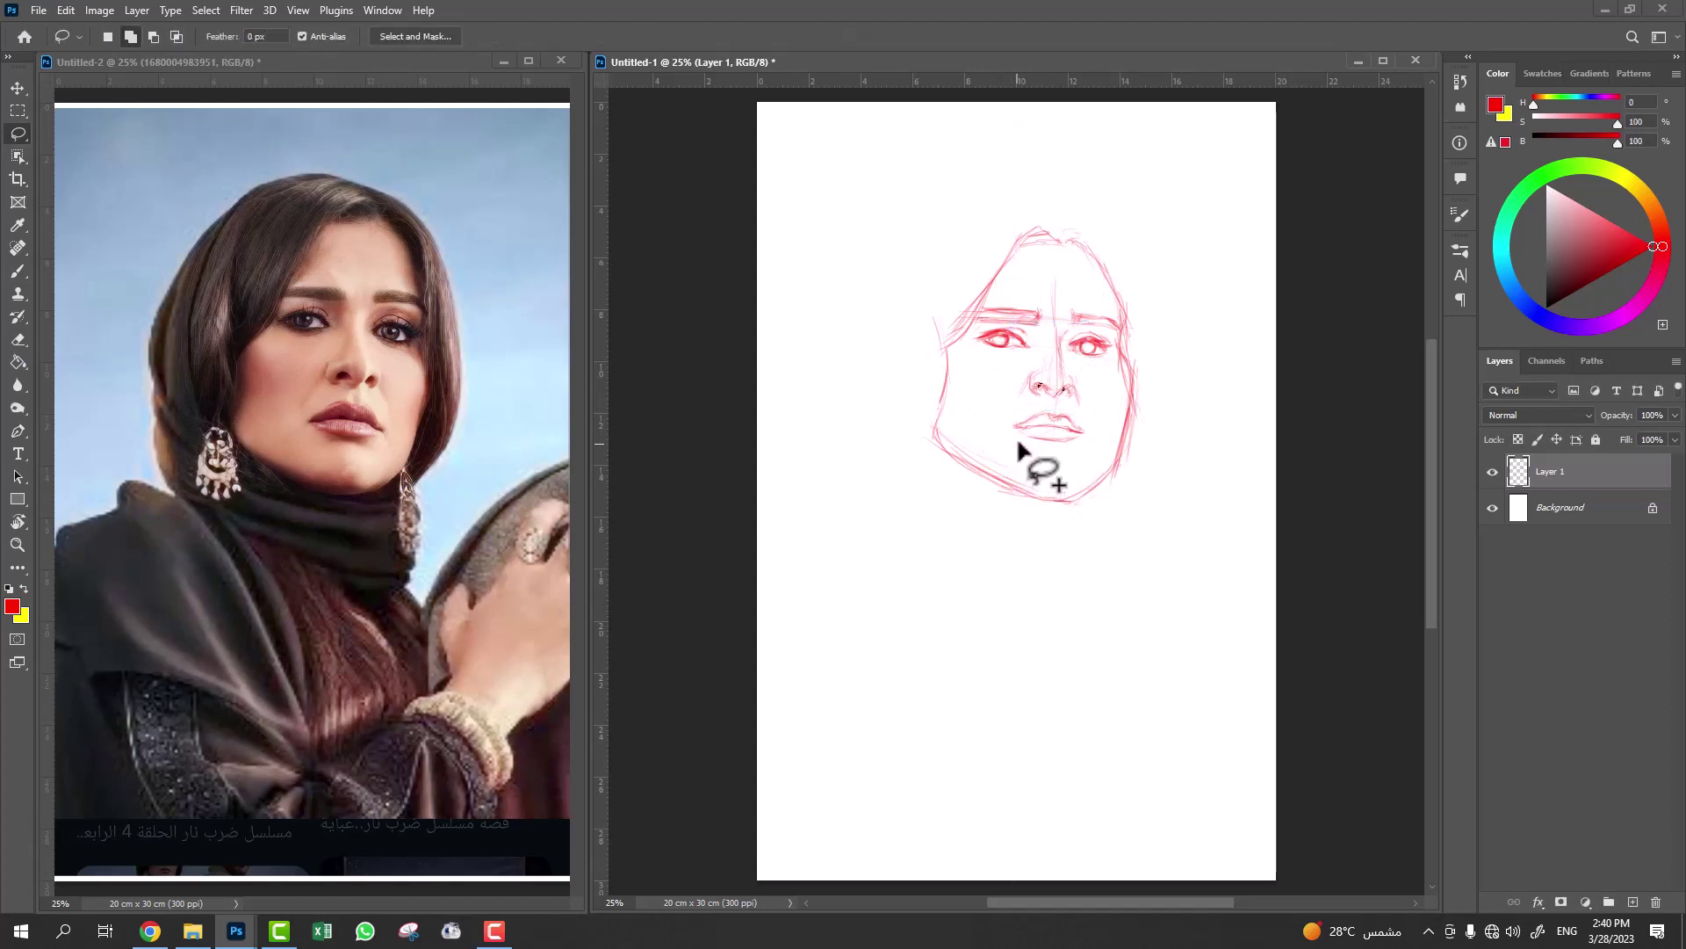
key("b")
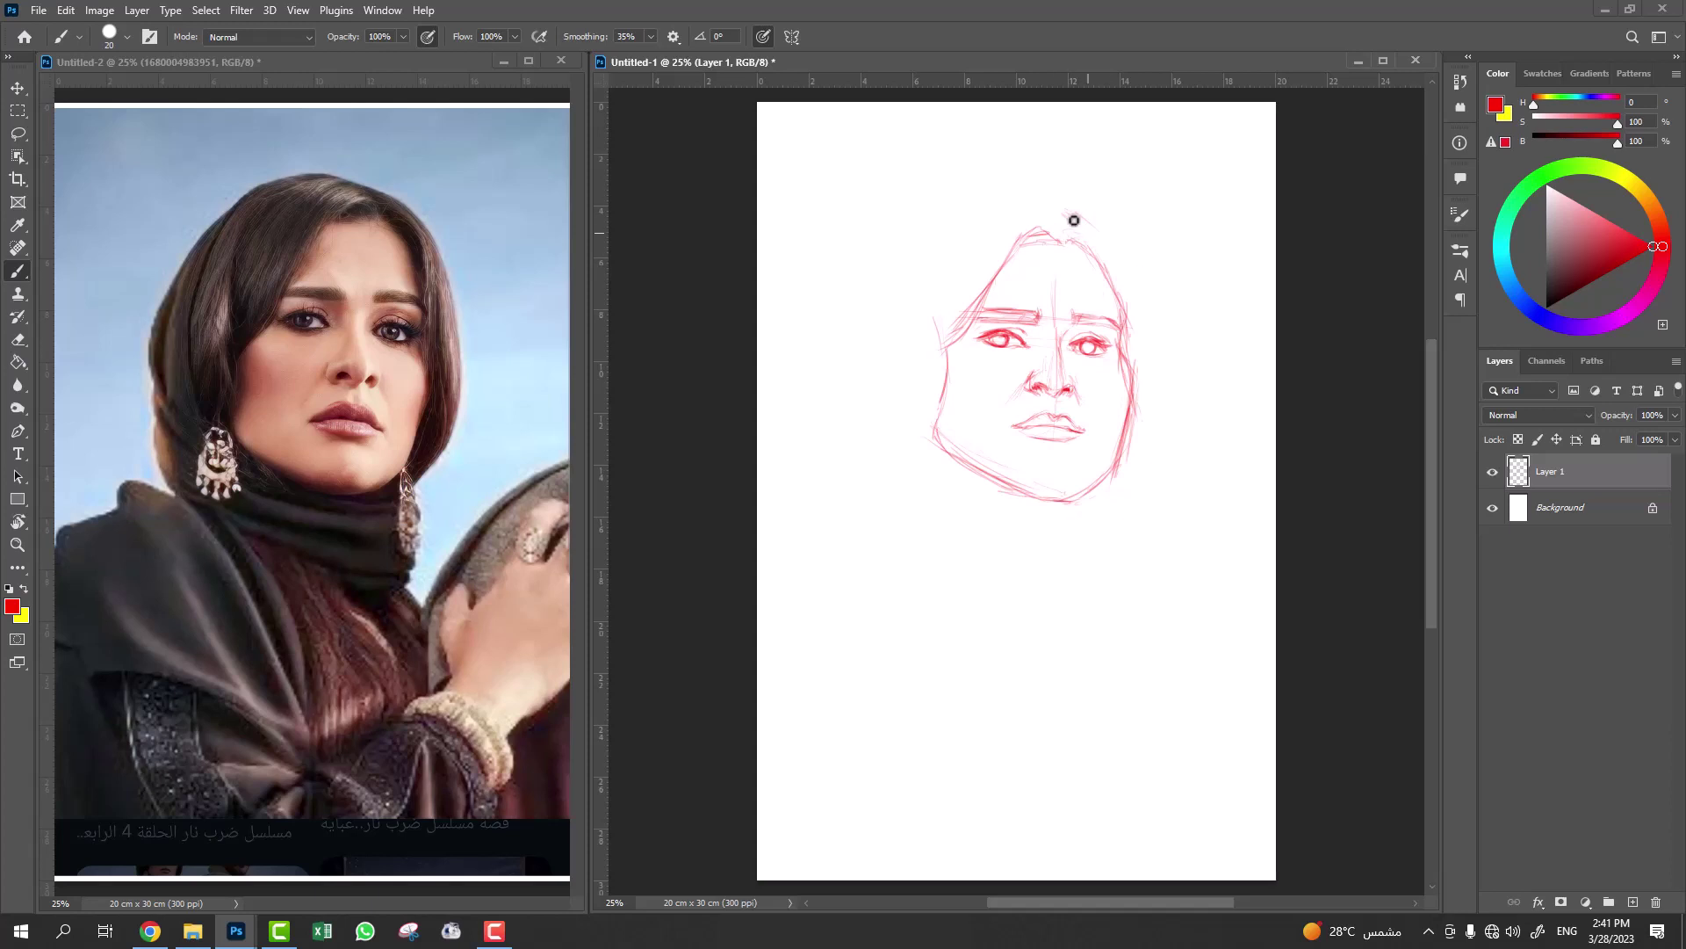
Sketch the headscarf over the head and down both sides, with both earrings.
left_click_drag(1065, 211, 1111, 520)
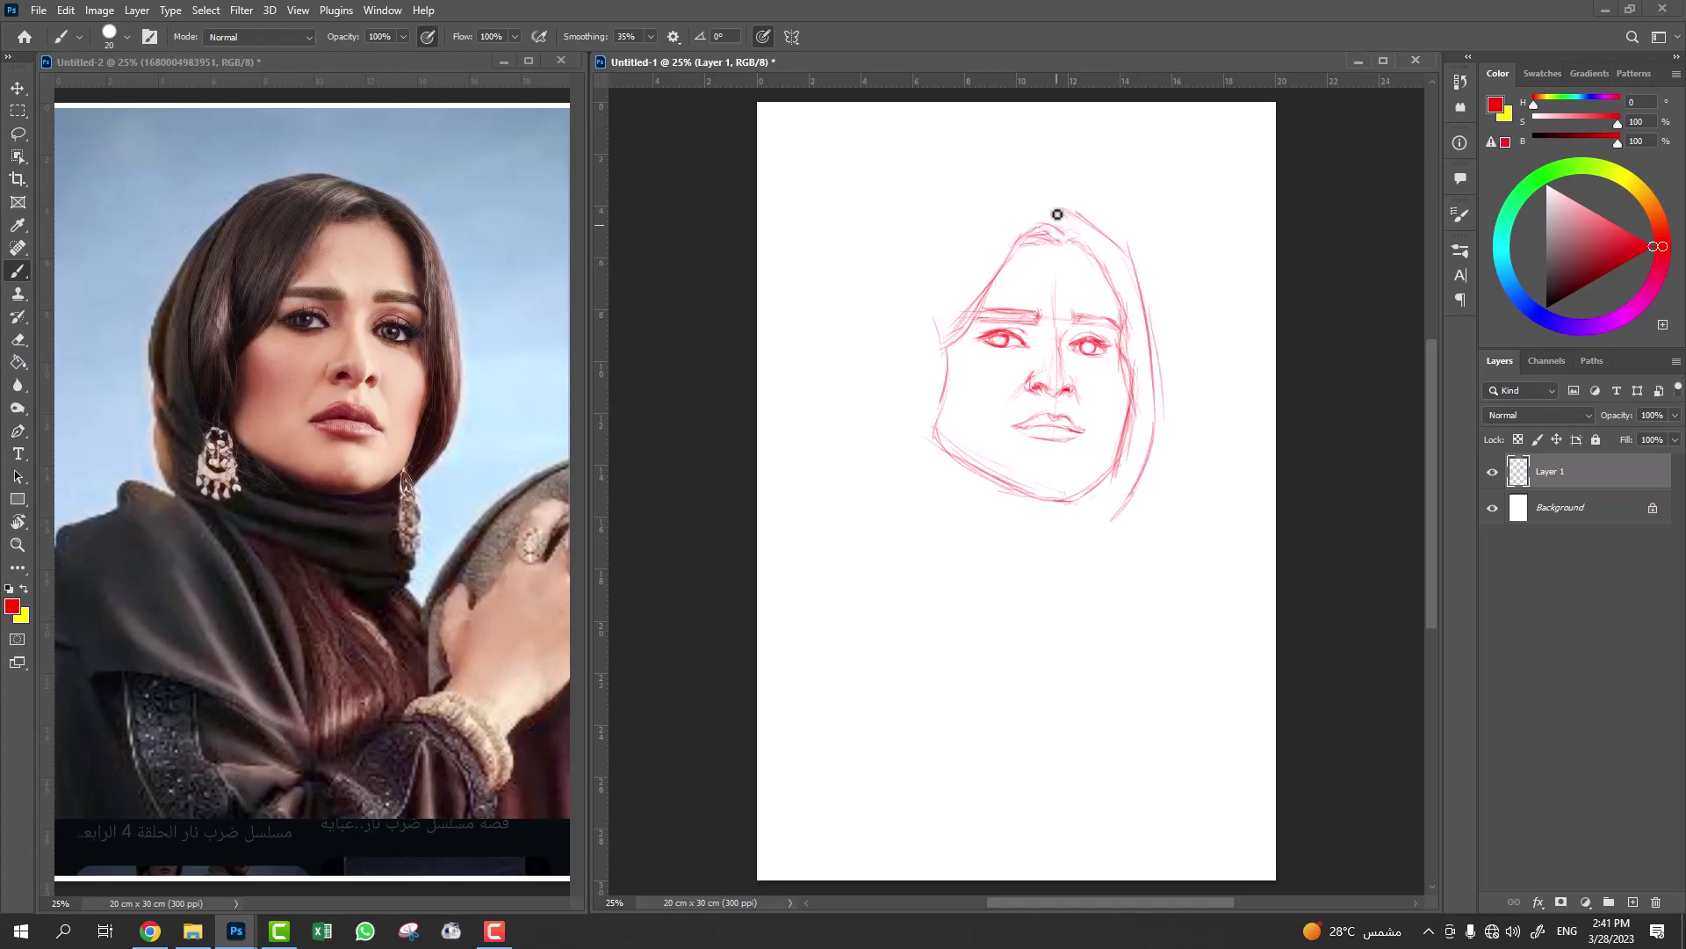
left_click_drag(1057, 214, 946, 208)
mouse_move(950, 352)
left_mouse_down()
mouse_move(937, 234)
mouse_move(923, 233)
mouse_move(896, 431)
left_mouse_up()
mouse_move(893, 275)
left_mouse_down()
mouse_move(928, 232)
mouse_move(836, 431)
mouse_move(909, 435)
mouse_move(894, 452)
mouse_move(905, 478)
mouse_move(913, 467)
mouse_move(888, 501)
mouse_move(912, 527)
left_mouse_up()
mouse_move(840, 372)
left_mouse_down()
mouse_move(877, 516)
mouse_move(1111, 562)
left_mouse_up()
mouse_move(1116, 488)
left_mouse_down()
mouse_move(1117, 553)
mouse_move(958, 526)
left_mouse_up()
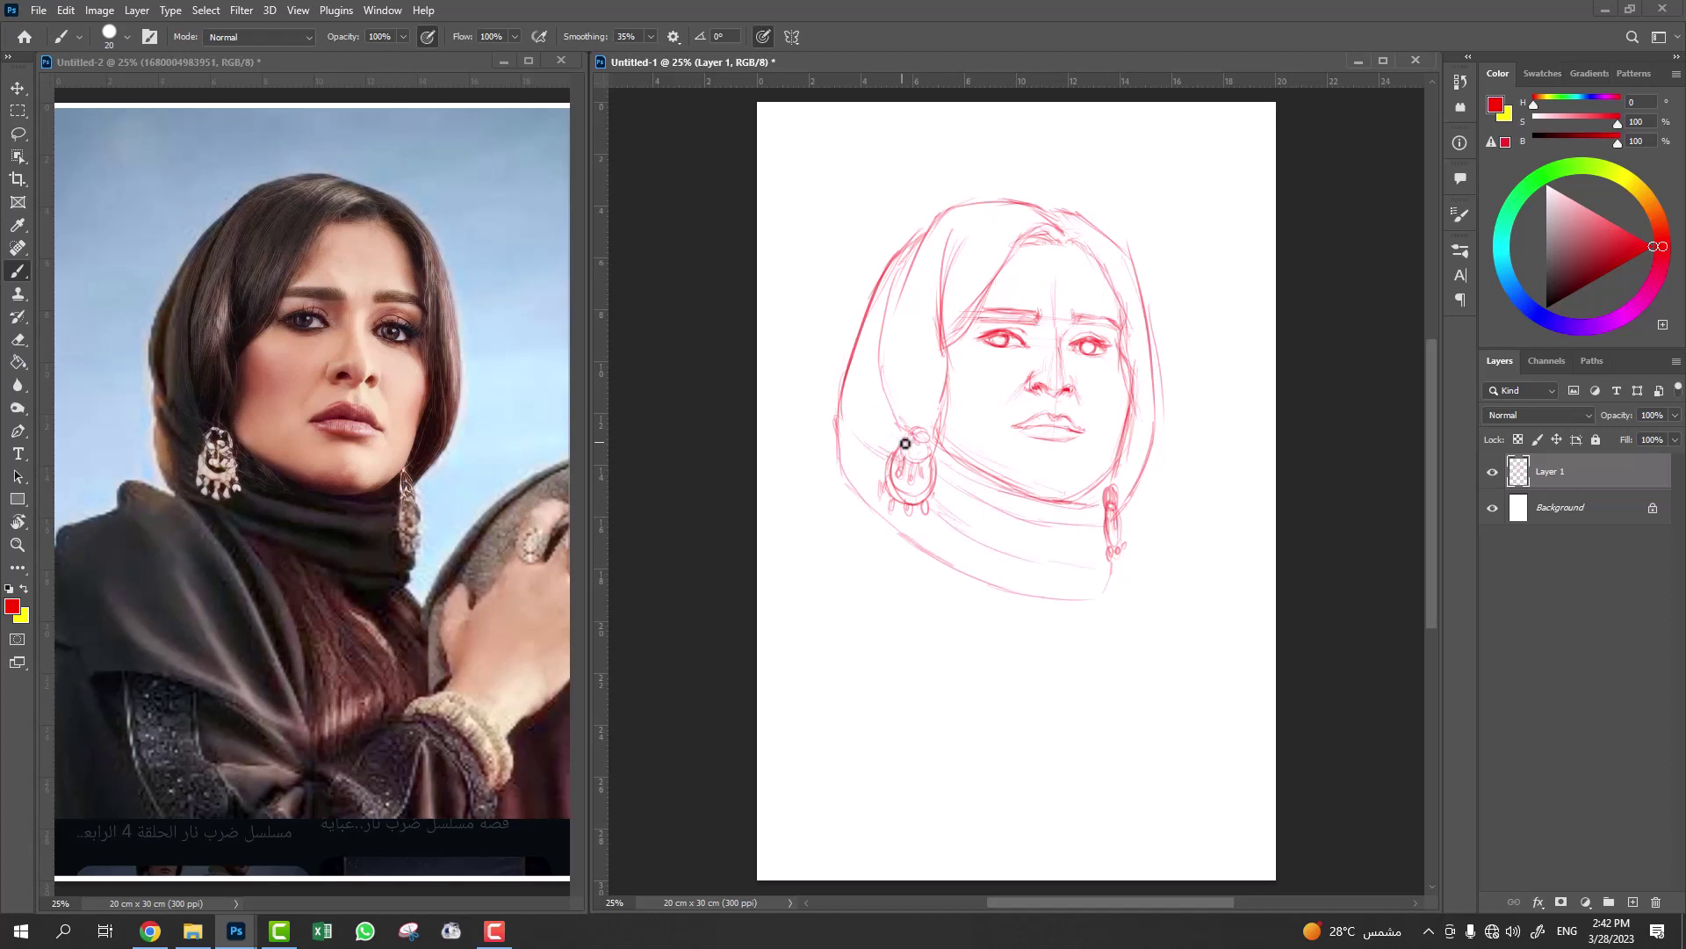
left_click_drag(889, 430, 848, 397)
mouse_move(883, 283)
left_mouse_down()
mouse_move(841, 409)
mouse_move(849, 389)
left_mouse_up()
Sketch the shoulders, neck, torso and robe lines, then reshape the sketch in Liquify.
mouse_move(848, 448)
left_mouse_down()
mouse_move(878, 518)
mouse_move(759, 545)
left_mouse_up()
left_click_drag(879, 520, 1006, 795)
mouse_move(1106, 558)
left_mouse_down()
mouse_move(1093, 602)
mouse_move(1168, 738)
left_mouse_up()
left_click_drag(881, 530, 988, 773)
mouse_move(888, 576)
left_mouse_down()
mouse_move(949, 759)
mouse_move(823, 546)
left_mouse_up()
mouse_move(928, 764)
left_mouse_down()
mouse_move(760, 688)
mouse_move(1035, 794)
left_mouse_up()
left_click_drag(1023, 600, 1122, 745)
left_click_drag(1102, 606, 1152, 692)
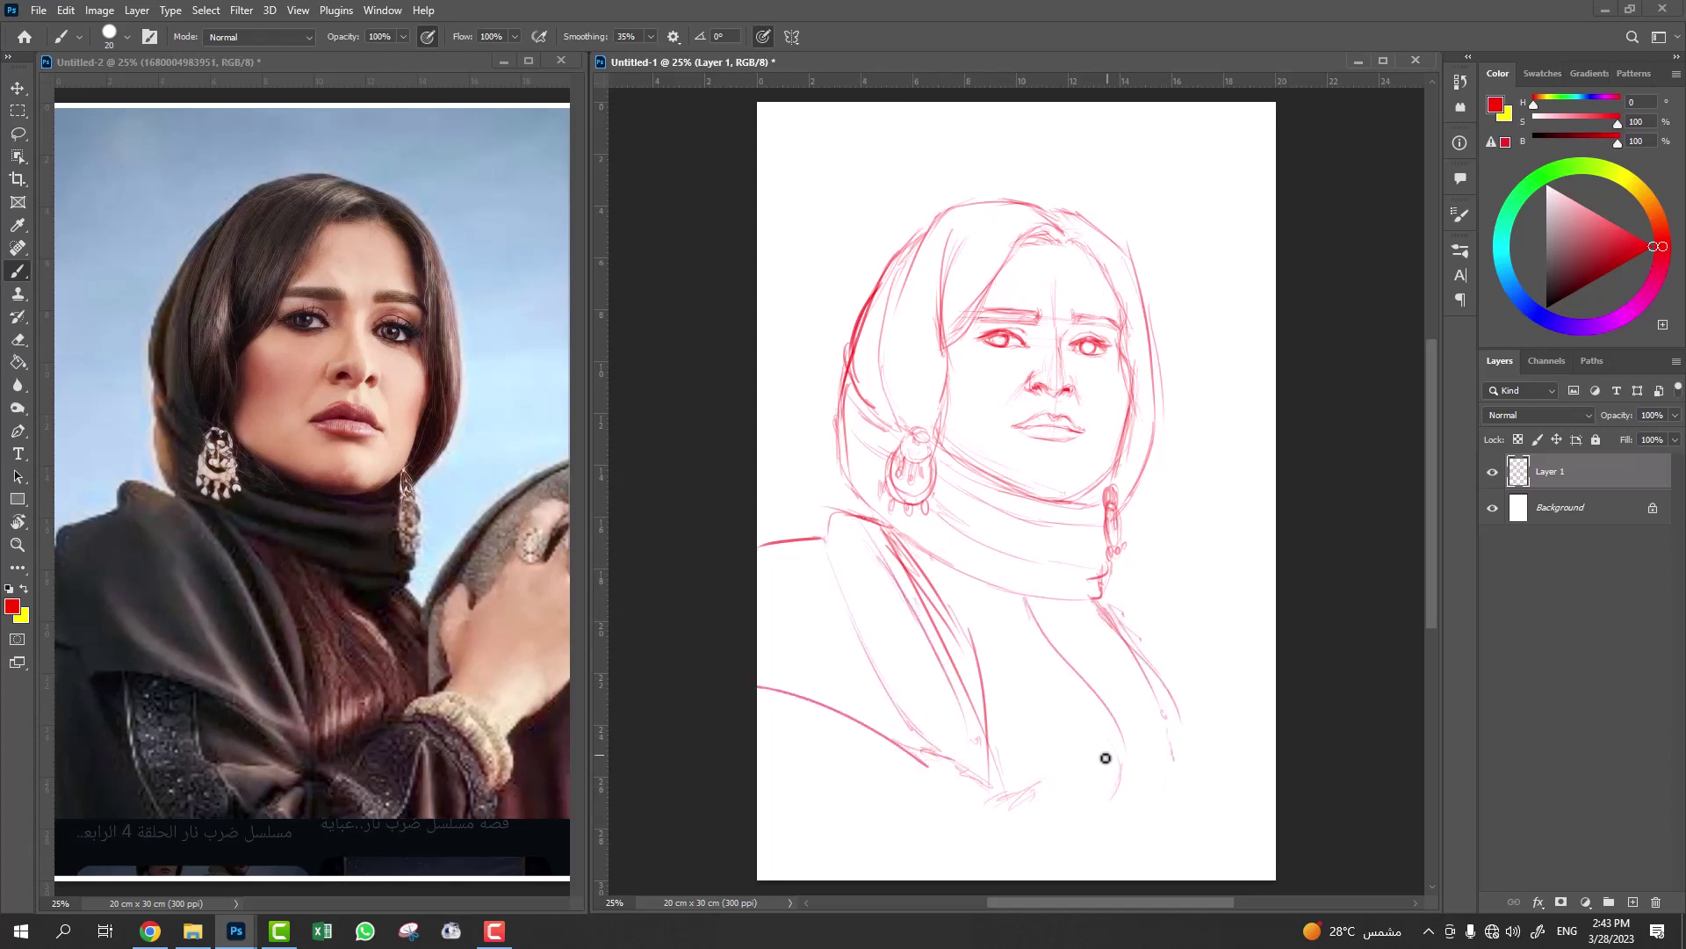
left_click_drag(803, 694, 838, 859)
left_click_drag(856, 713, 885, 842)
left_click_drag(966, 782, 905, 830)
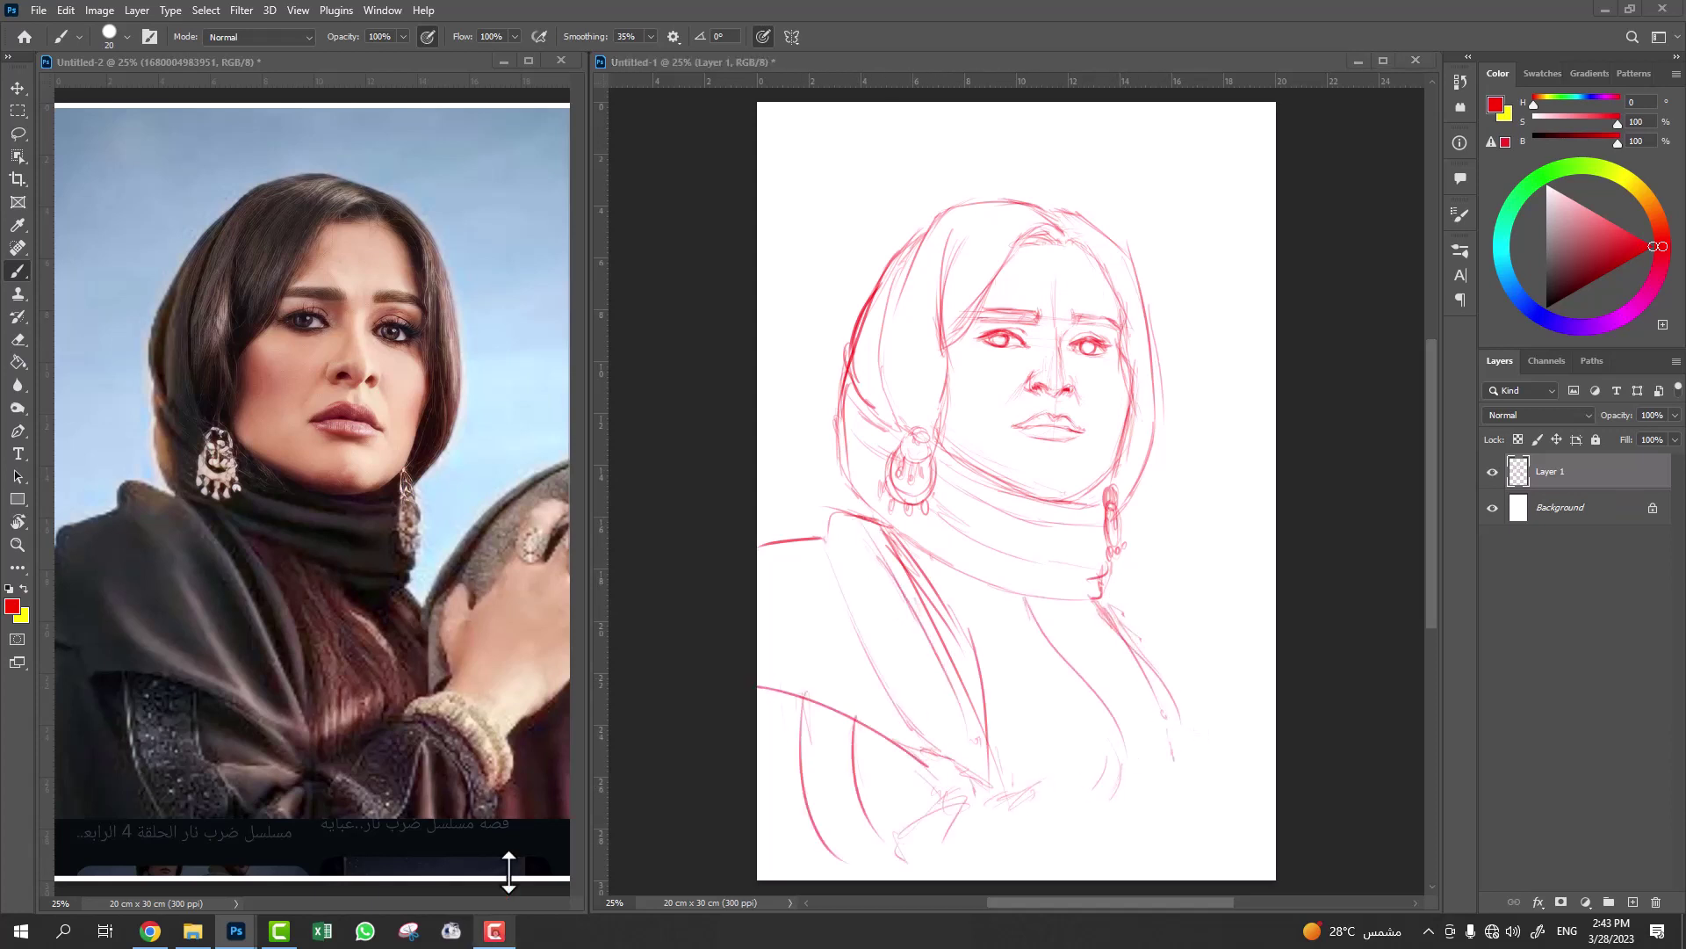
key("shift+ctrl+x")
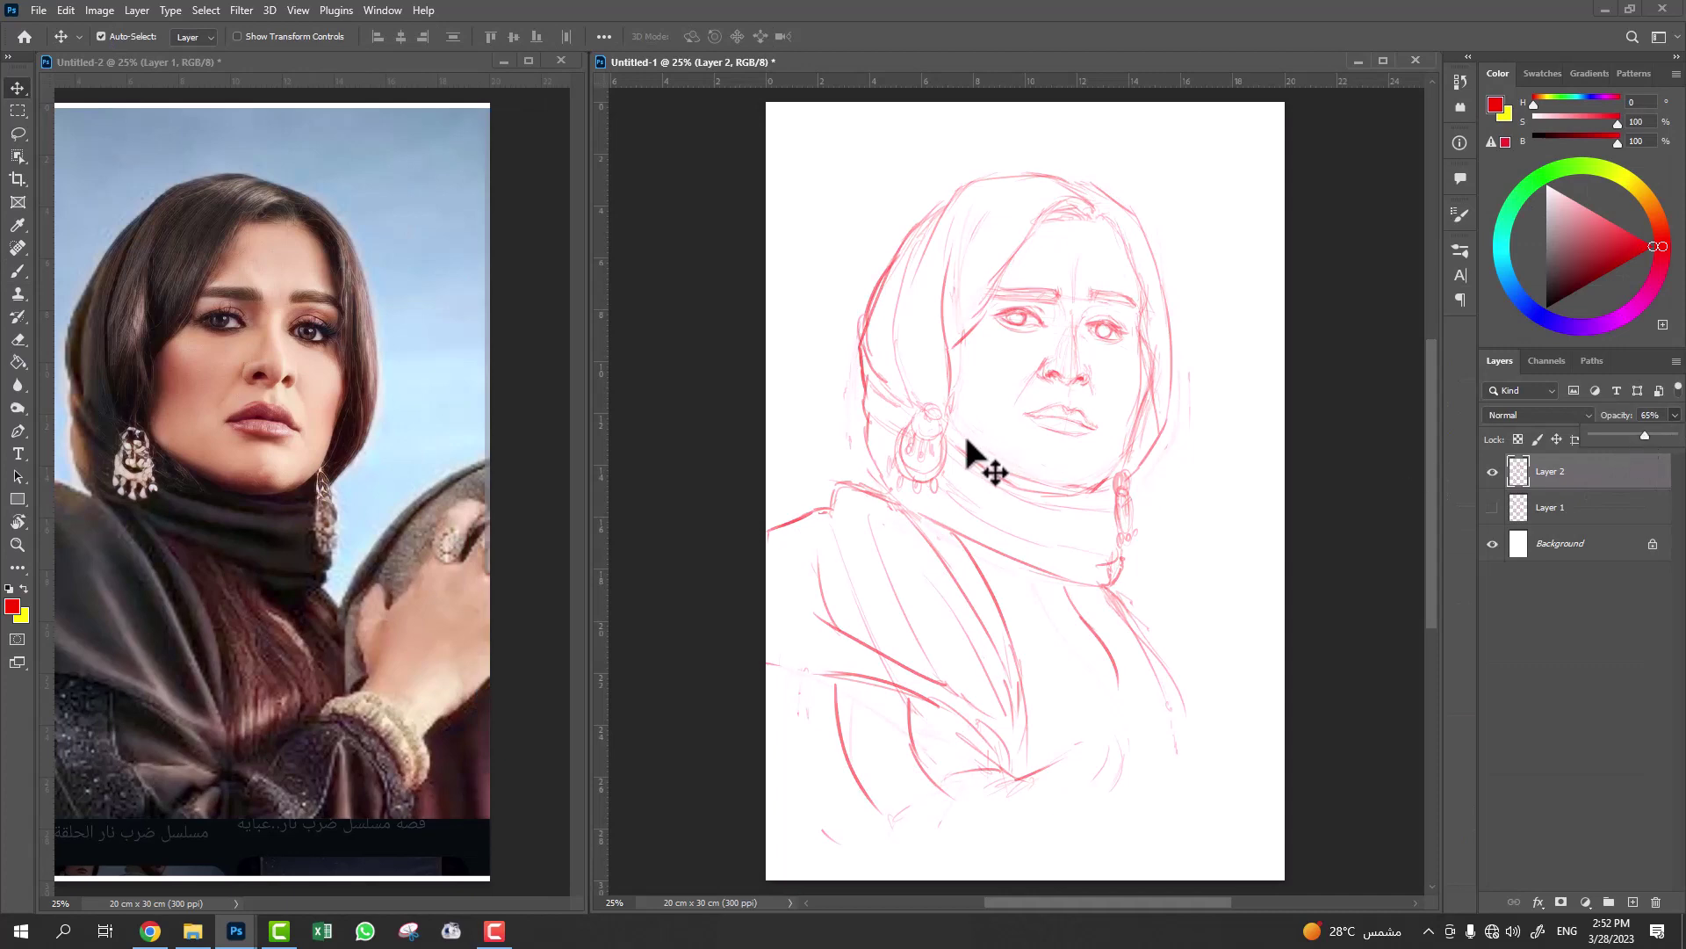
Delete the old Layer 1 sketch, add a new layer, and ink the first black head line.
key("b")
left_click(1533, 509)
key("Delete")
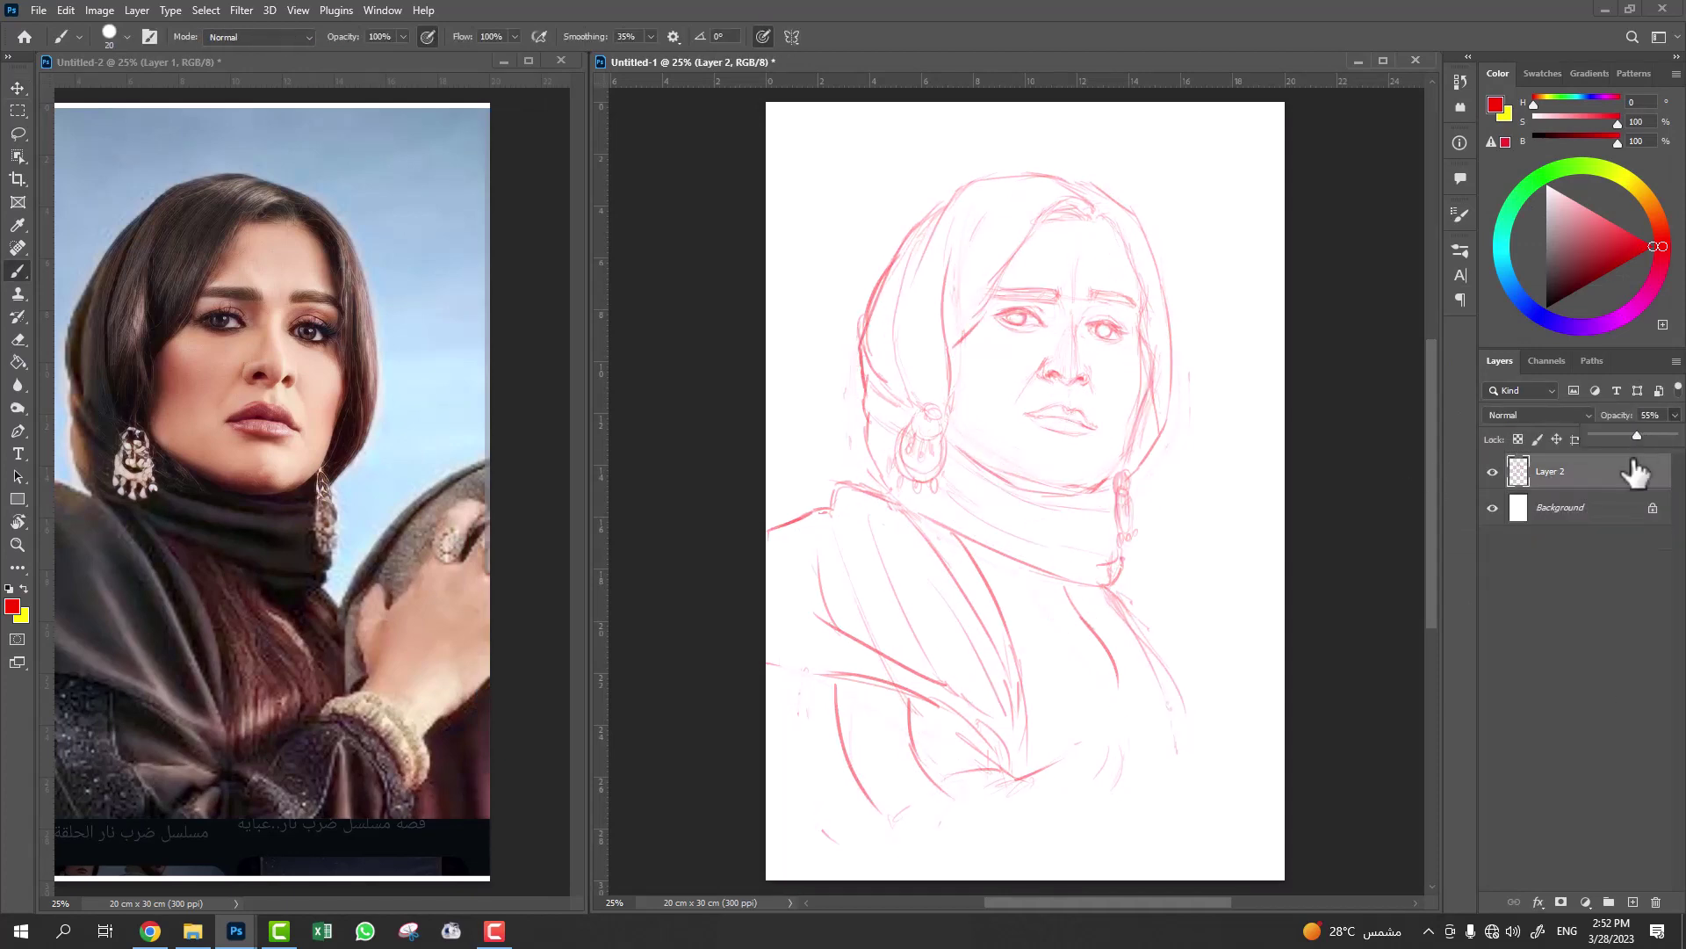
key("ctrl+shift+alt+n")
key("d")
left_click_drag(1091, 207, 953, 342)
key("super")
key("super")
Ink the hood top and left edge, earring rings, eyebrows, upper lip and left iris.
mouse_move(975, 183)
left_mouse_down()
mouse_move(1053, 178)
mouse_move(953, 395)
mouse_move(861, 343)
mouse_move(909, 399)
left_mouse_up()
left_click_drag(914, 242, 896, 387)
left_click_drag(861, 325, 883, 488)
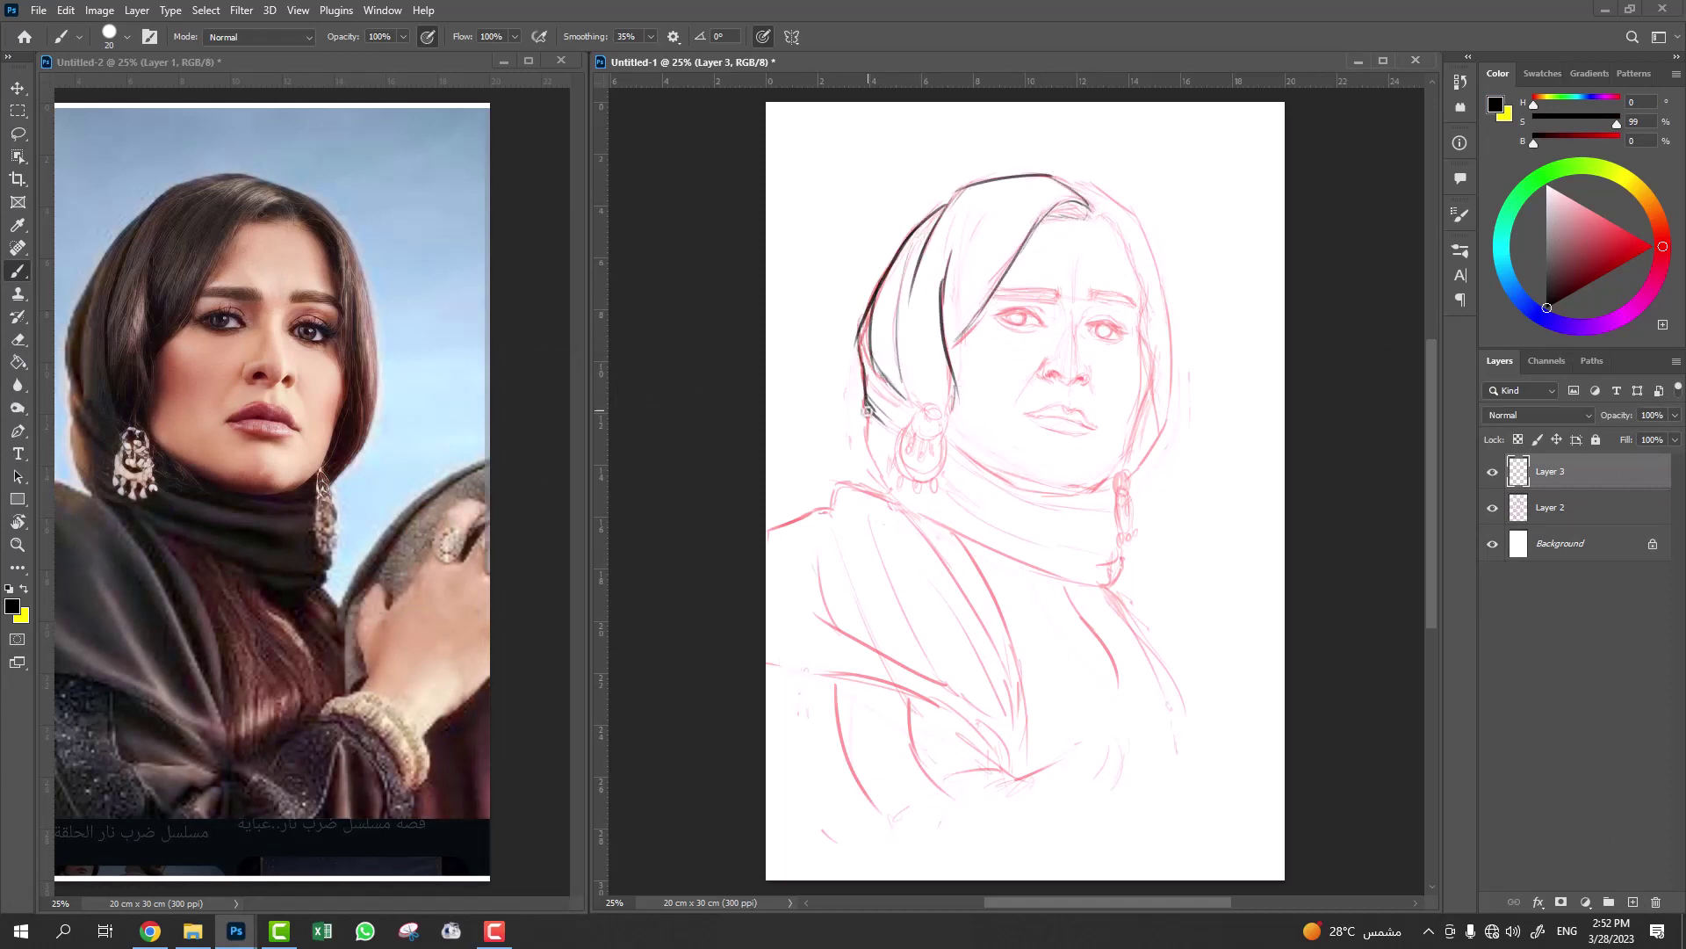
mouse_move(925, 408)
left_mouse_down()
mouse_move(900, 457)
mouse_move(936, 475)
mouse_move(1080, 486)
mouse_move(1121, 452)
mouse_move(1153, 363)
mouse_move(1089, 202)
mouse_move(1169, 404)
left_mouse_up()
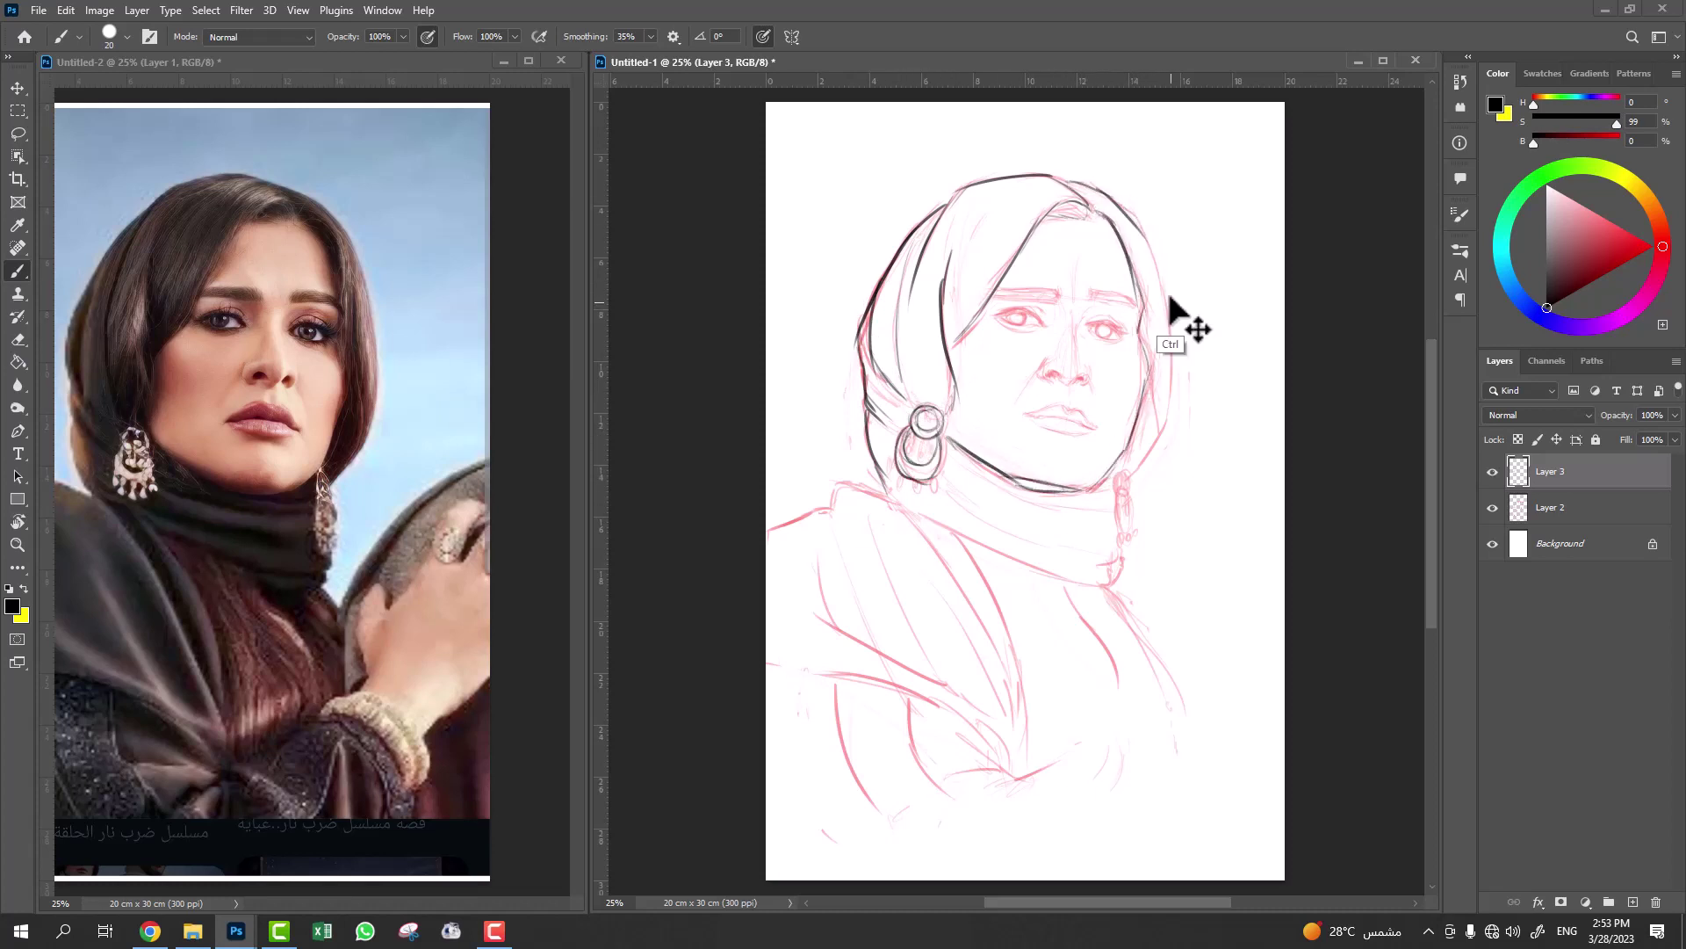
mouse_move(1089, 295)
left_mouse_down()
mouse_move(1131, 303)
mouse_move(997, 293)
mouse_move(1054, 299)
left_mouse_up()
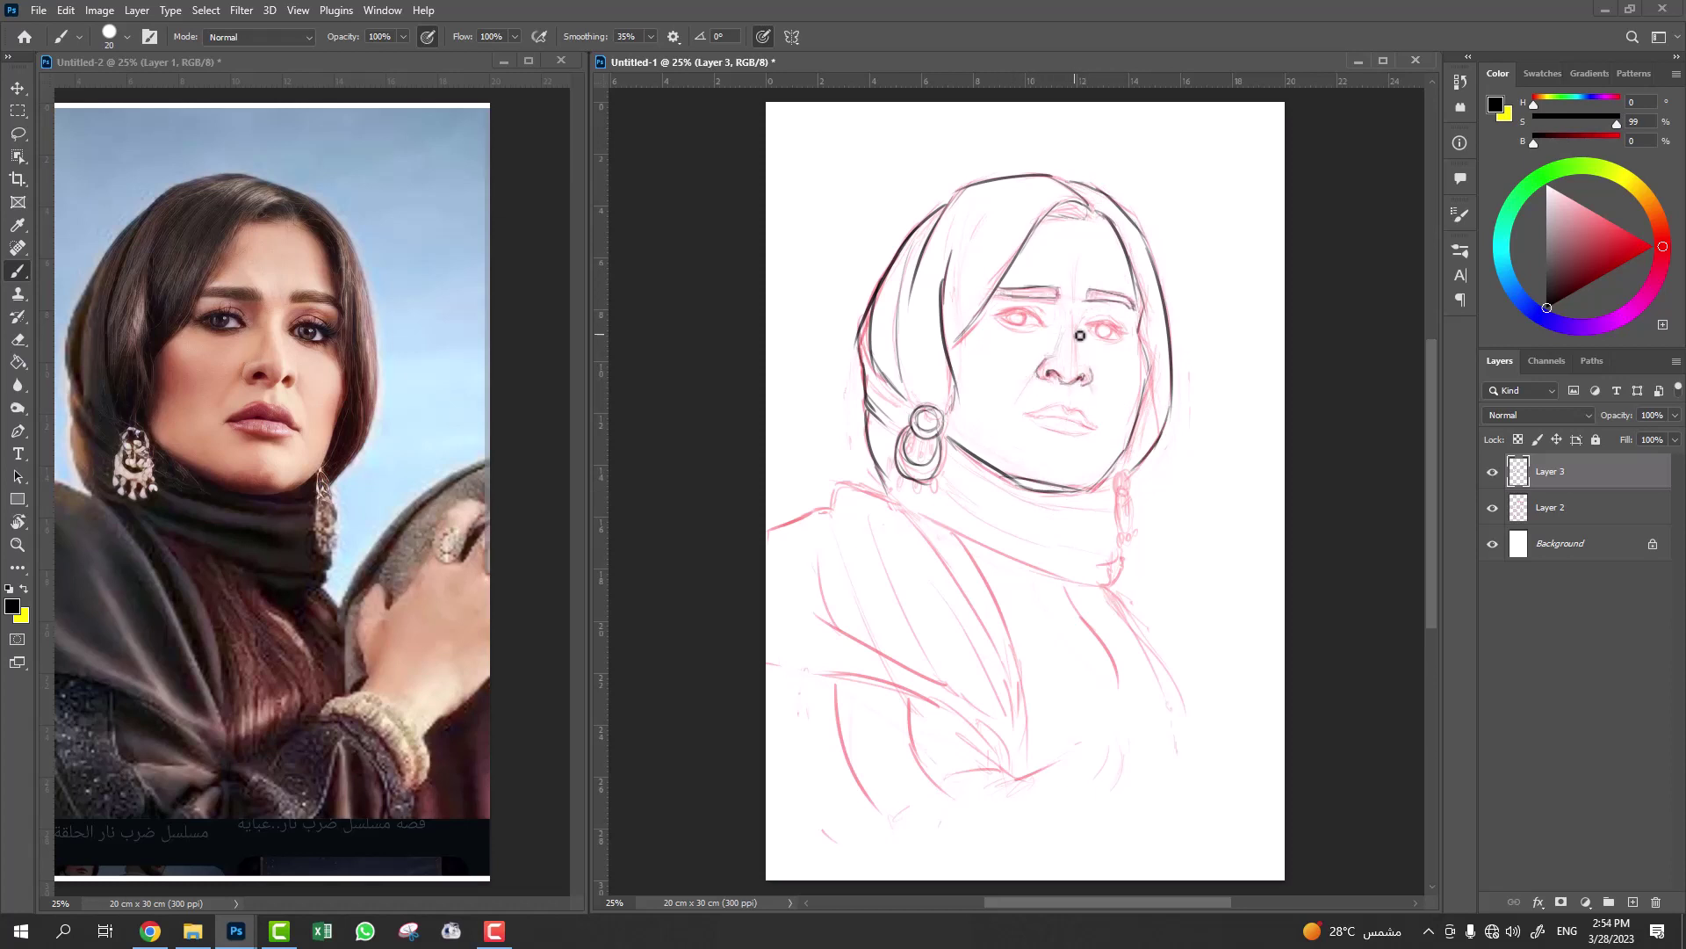
mouse_move(1021, 412)
left_mouse_down()
mouse_move(1102, 427)
mouse_move(1032, 429)
left_mouse_up()
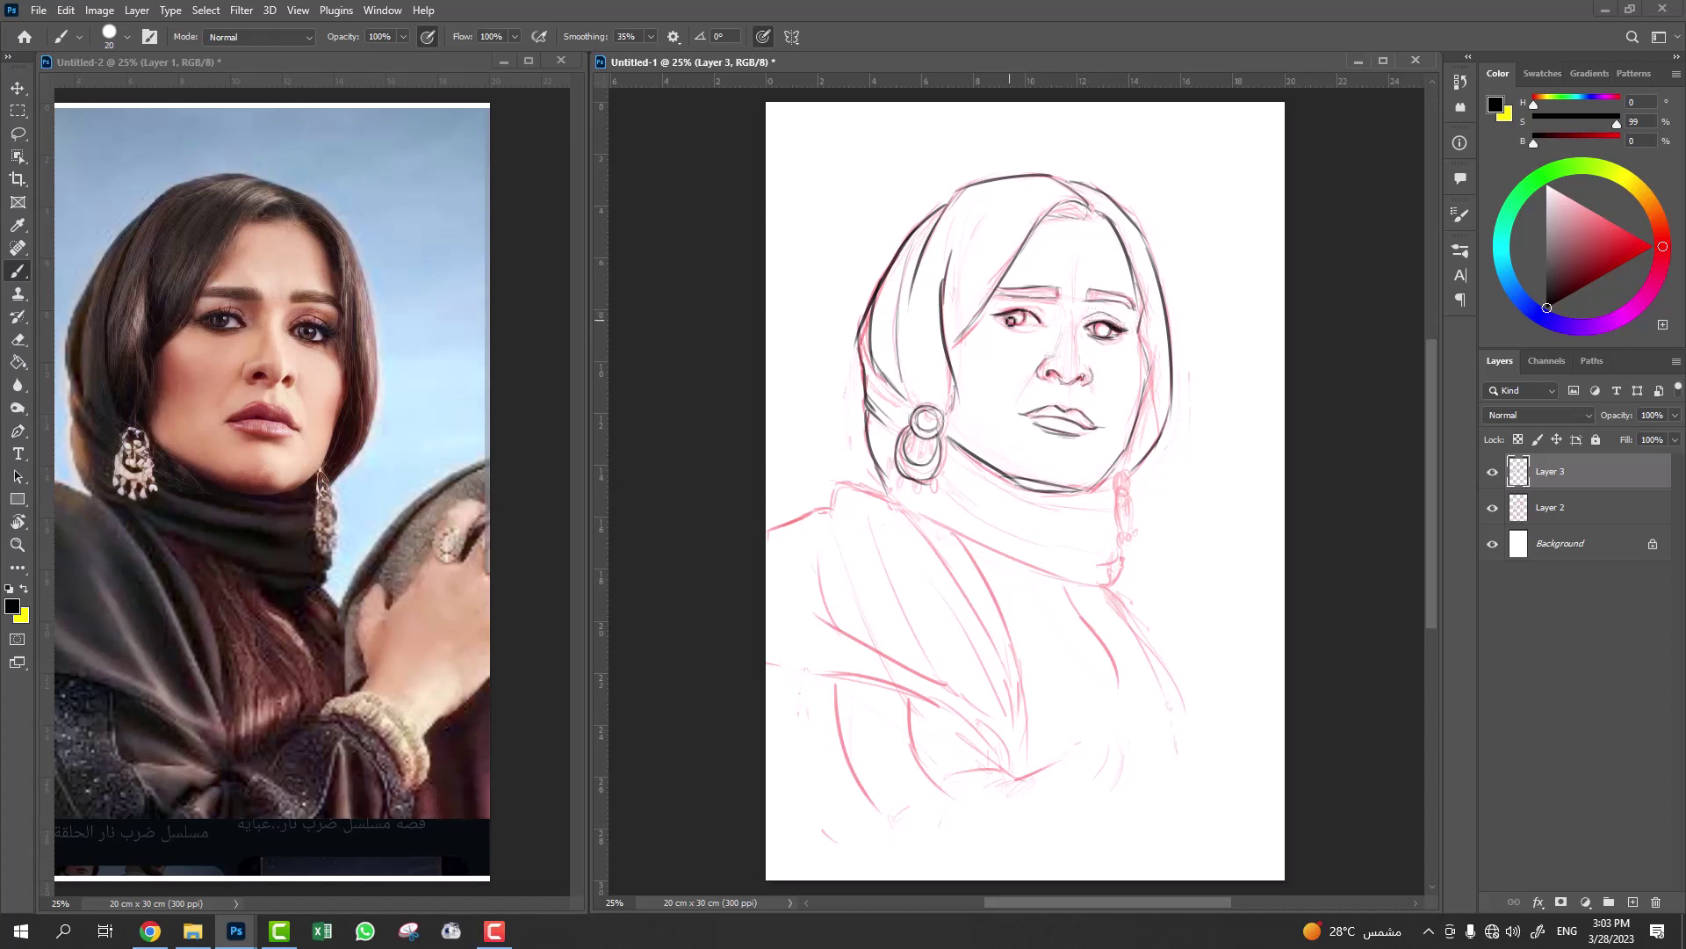
left_click_drag(1019, 313, 1025, 318)
Ink the jawline, collar bands, shoulders and robe lines, then hide the pink sketch layer.
mouse_move(1060, 490)
left_mouse_down()
mouse_move(1119, 480)
mouse_move(1132, 530)
mouse_move(1113, 527)
mouse_move(1117, 575)
left_mouse_up()
left_click_drag(945, 492, 1098, 563)
left_click_drag(958, 461, 1110, 527)
left_click_drag(1054, 566, 1122, 587)
left_click_drag(966, 536, 910, 511)
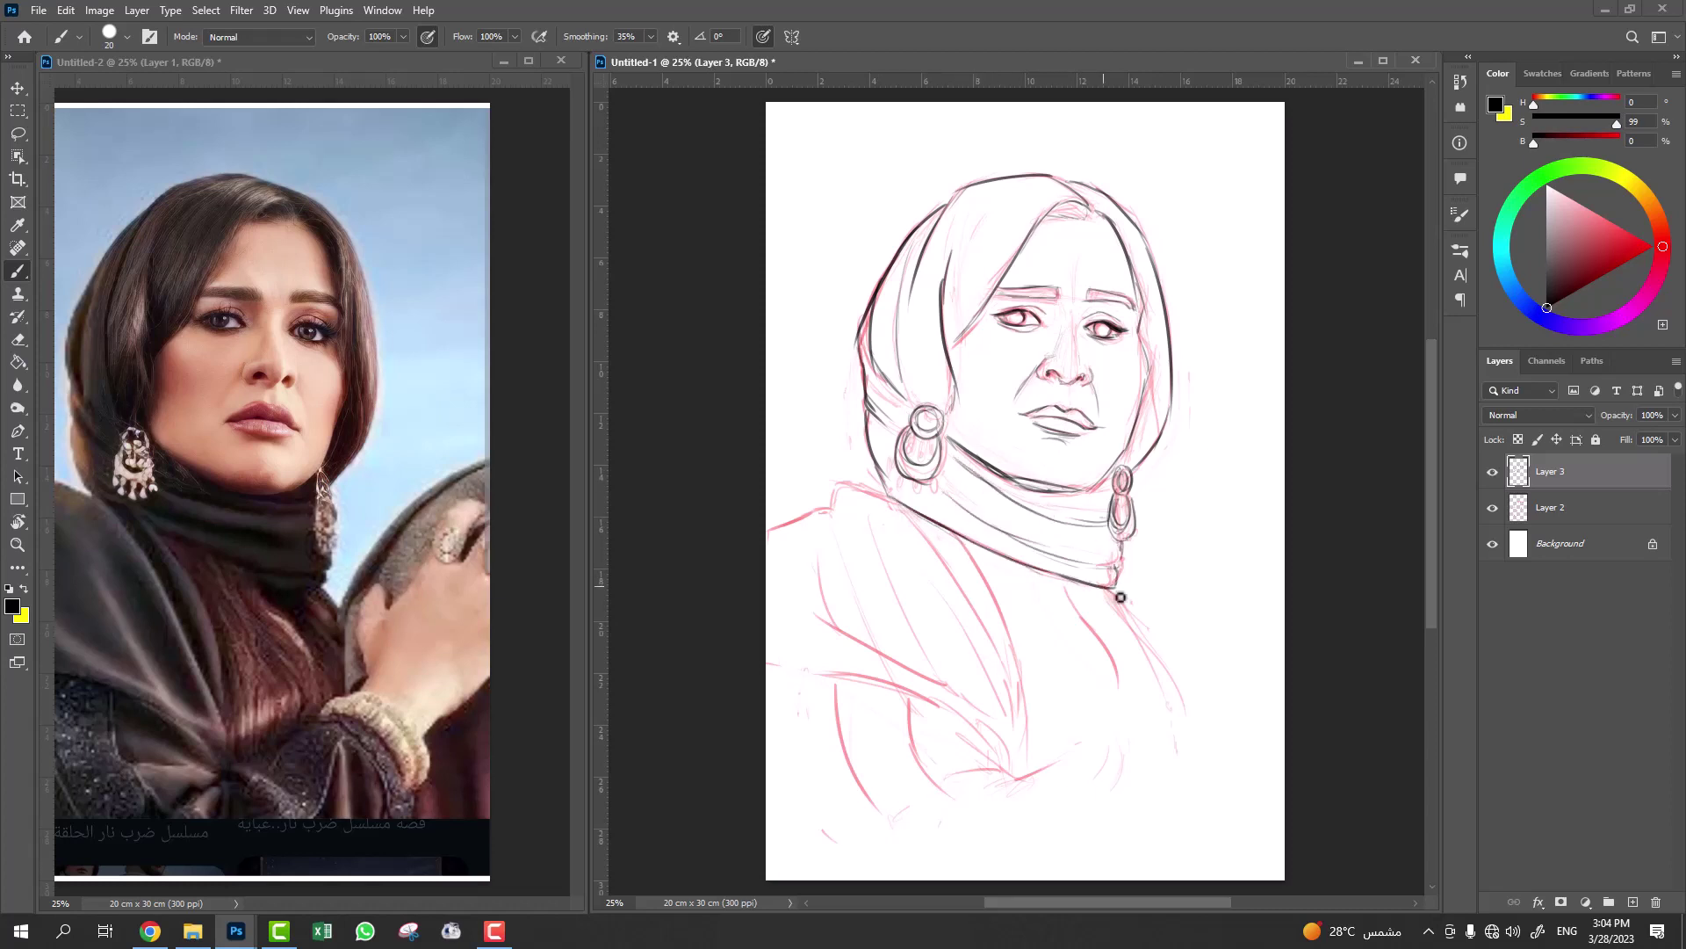
mouse_move(1073, 587)
left_mouse_down()
mouse_move(1173, 672)
mouse_move(1117, 683)
left_mouse_up()
mouse_move(910, 509)
left_mouse_down()
mouse_move(830, 490)
mouse_move(766, 534)
left_mouse_up()
mouse_move(903, 510)
left_mouse_down()
mouse_move(1019, 713)
mouse_move(1019, 757)
left_mouse_up()
left_click_drag(835, 631, 966, 703)
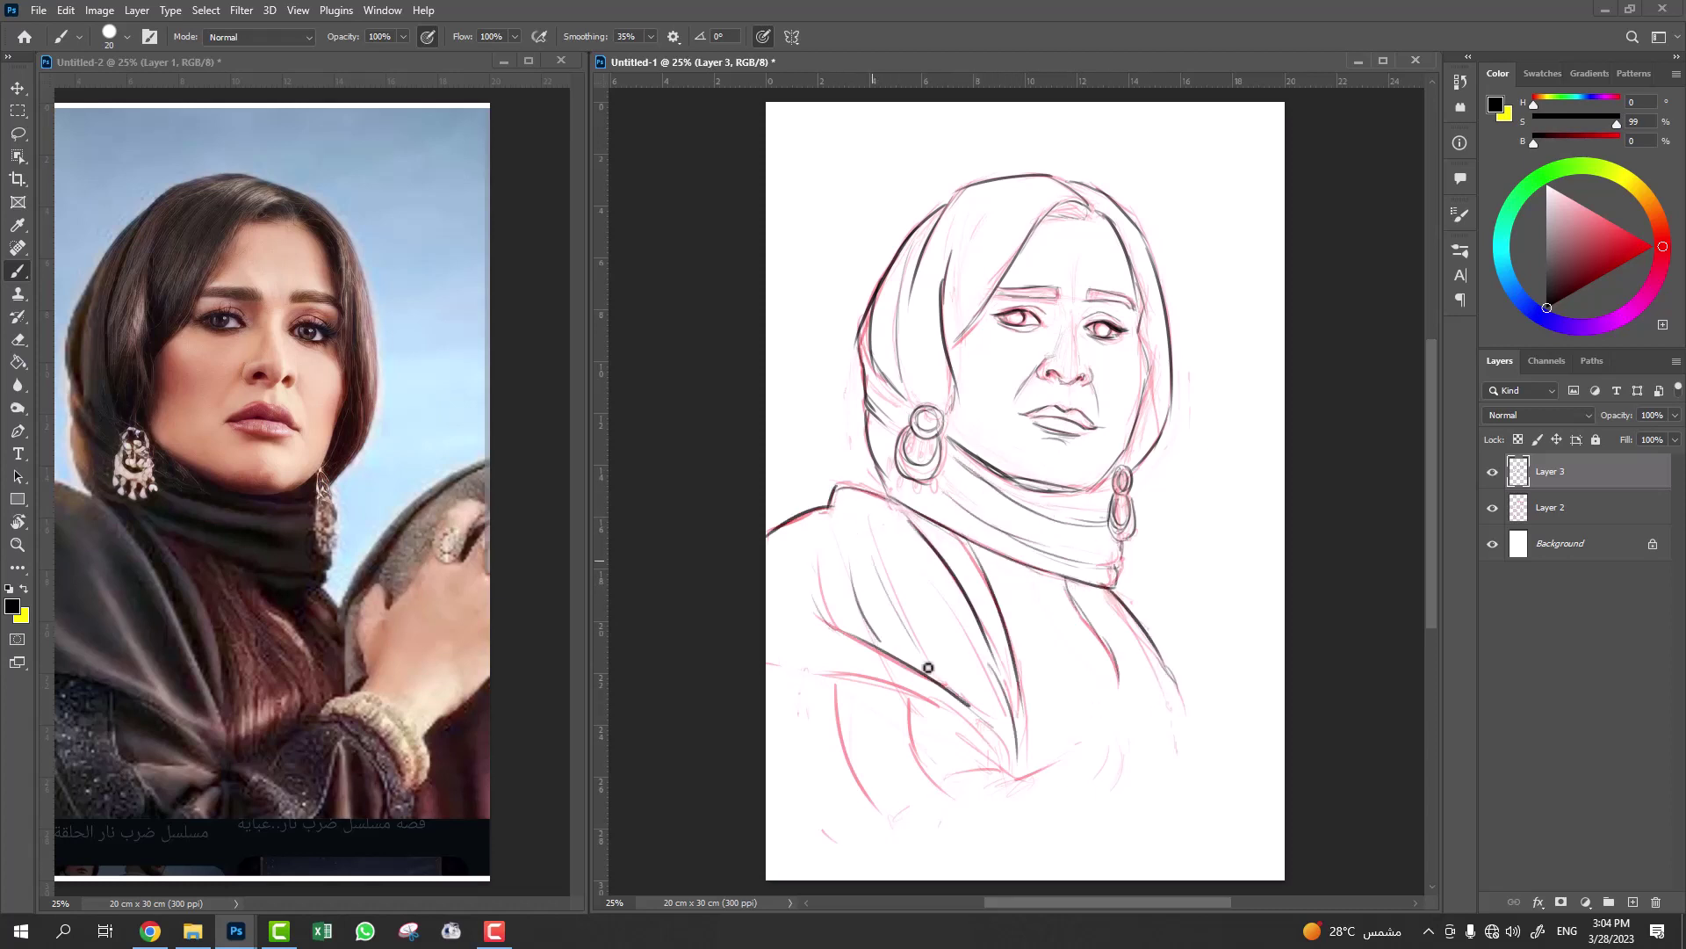
mouse_move(850, 562)
left_mouse_down()
mouse_move(913, 649)
mouse_move(865, 786)
left_mouse_up()
left_click_drag(953, 729, 1072, 781)
left_click(327, 531)
left_click(1492, 507)
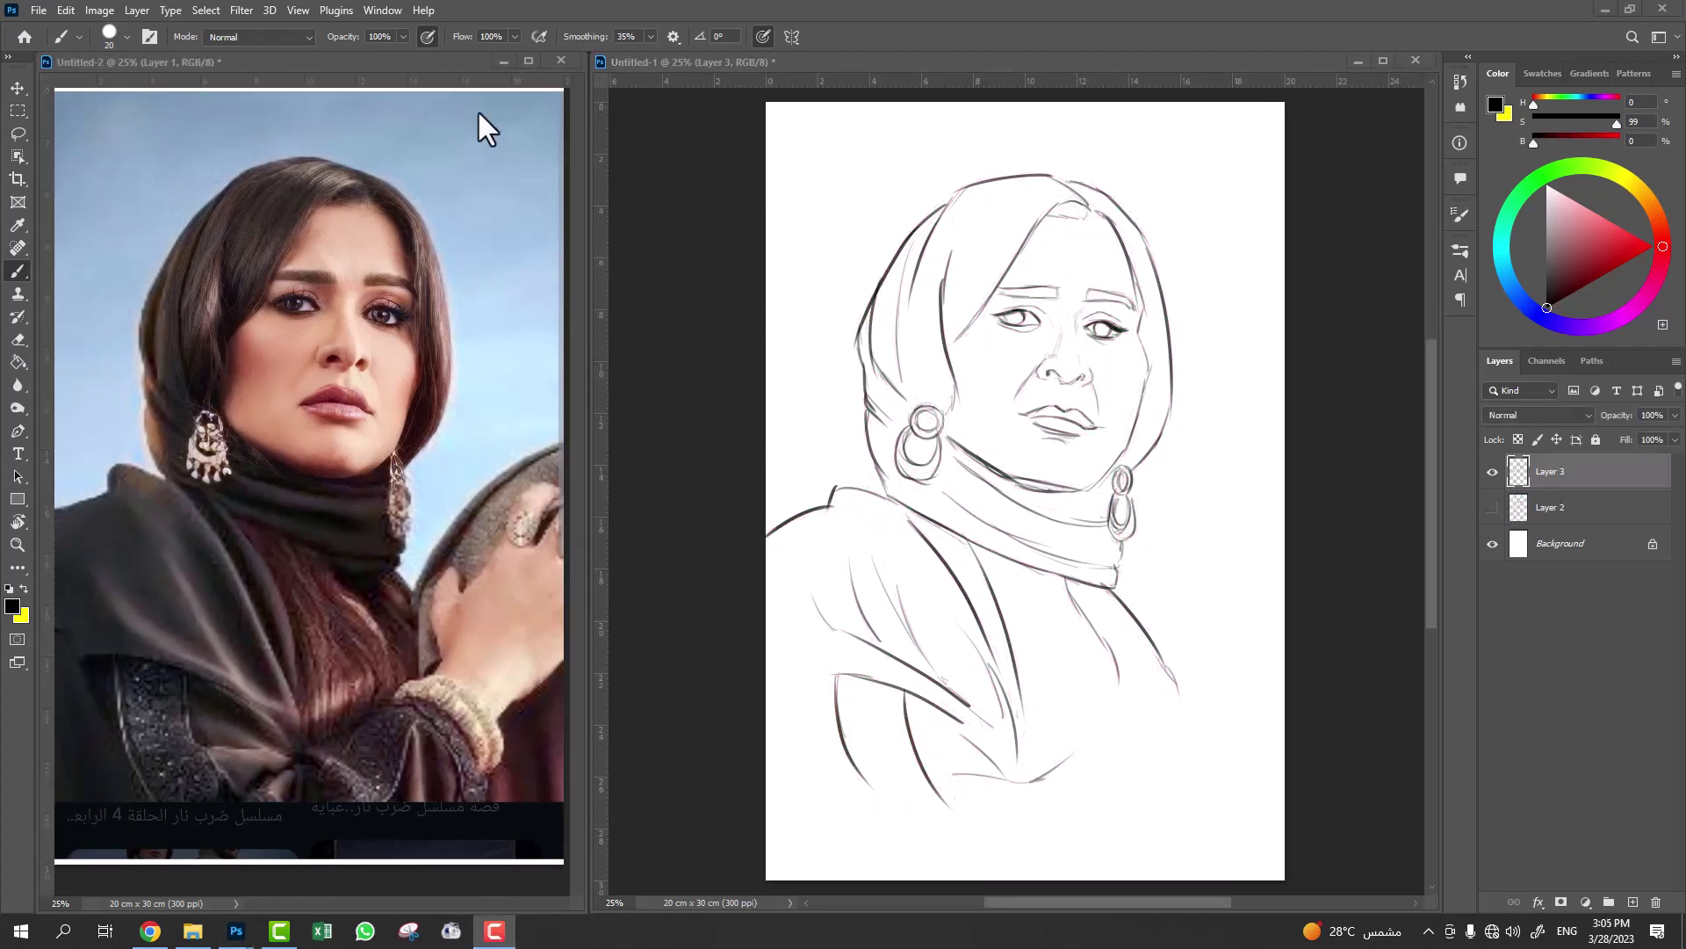
Lasso the face and try tan skin fills, undoing the trial fills.
key("l")
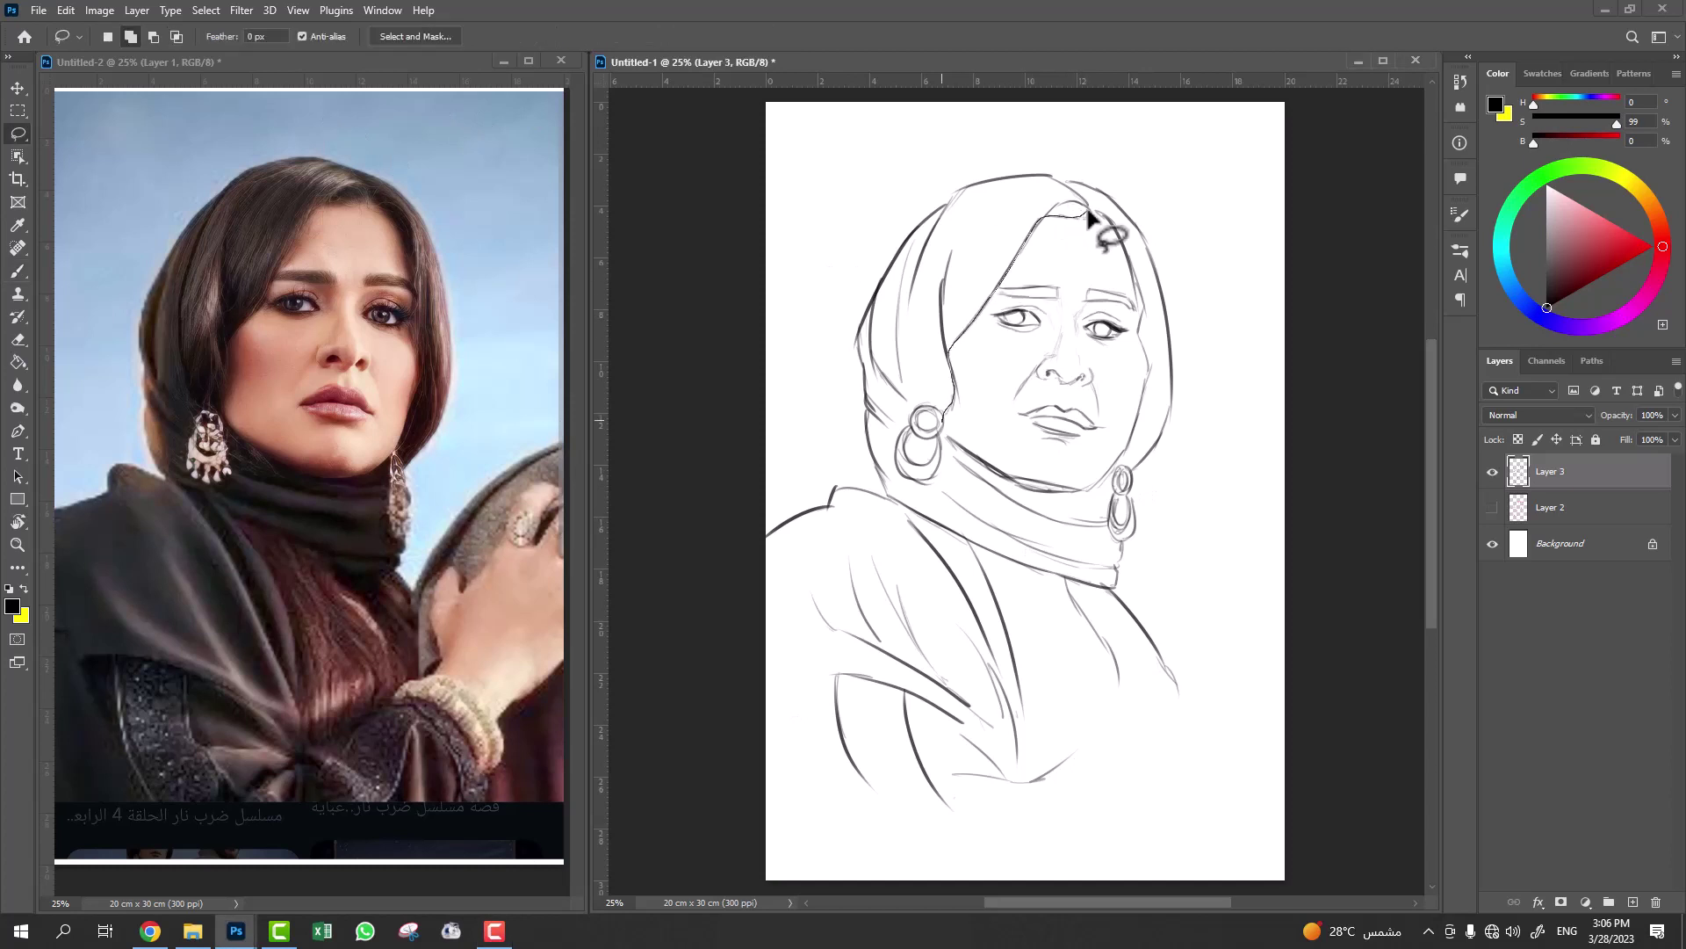
left_click_drag(1090, 217, 1118, 471)
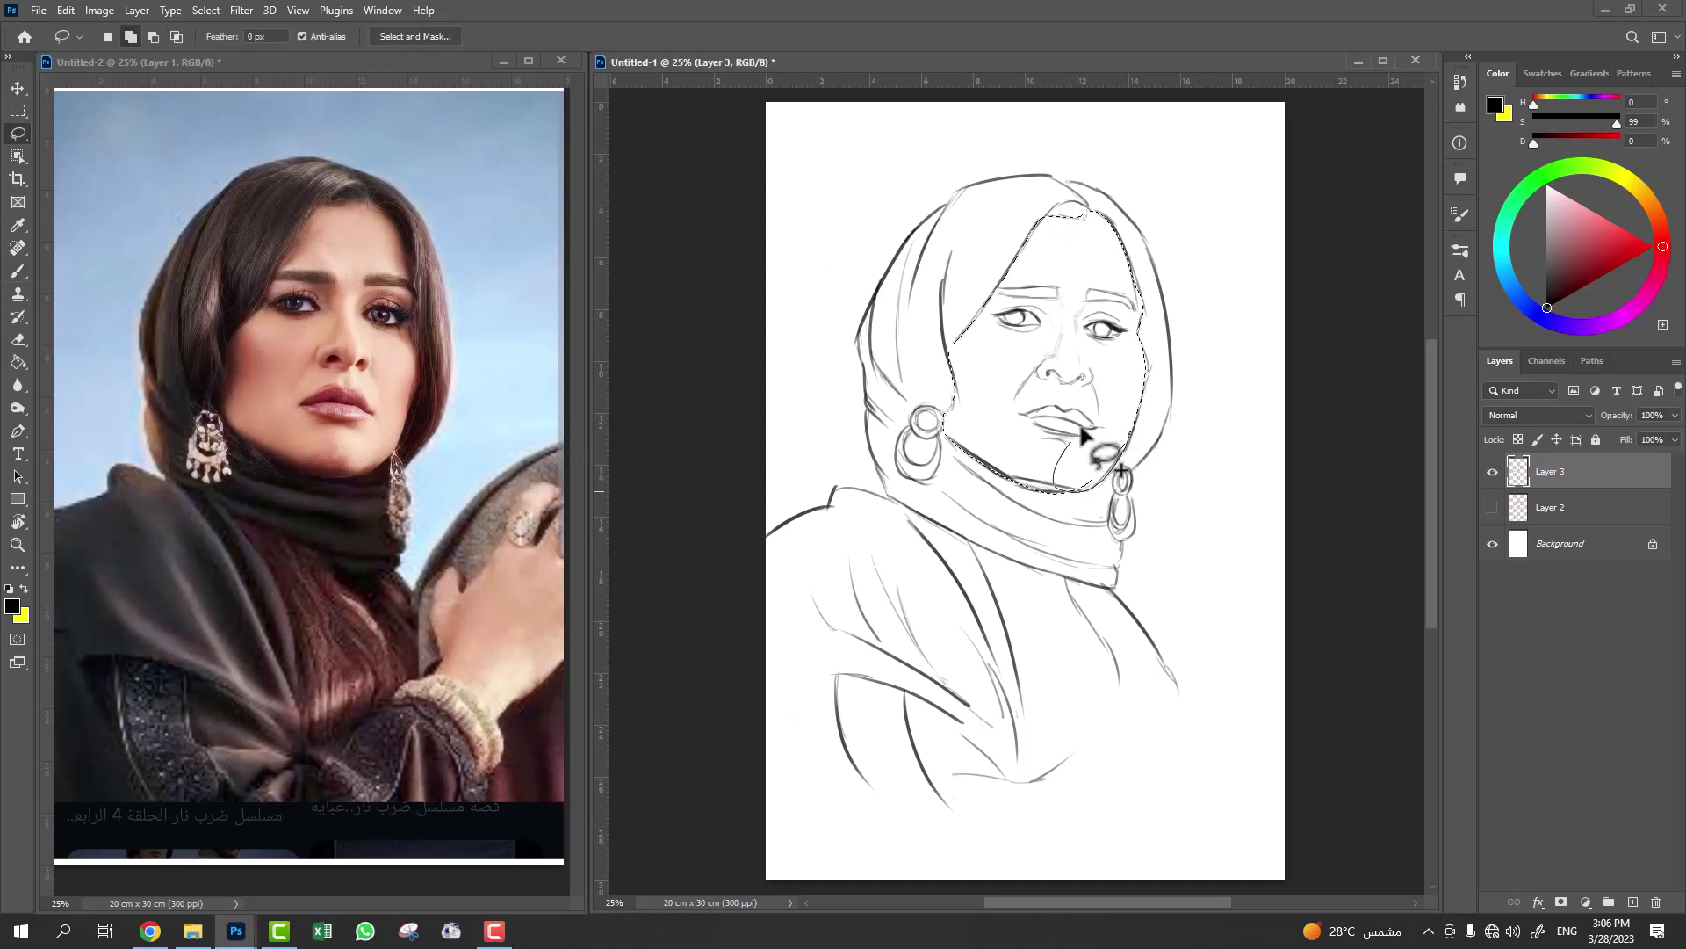
key("g")
left_click(1651, 204)
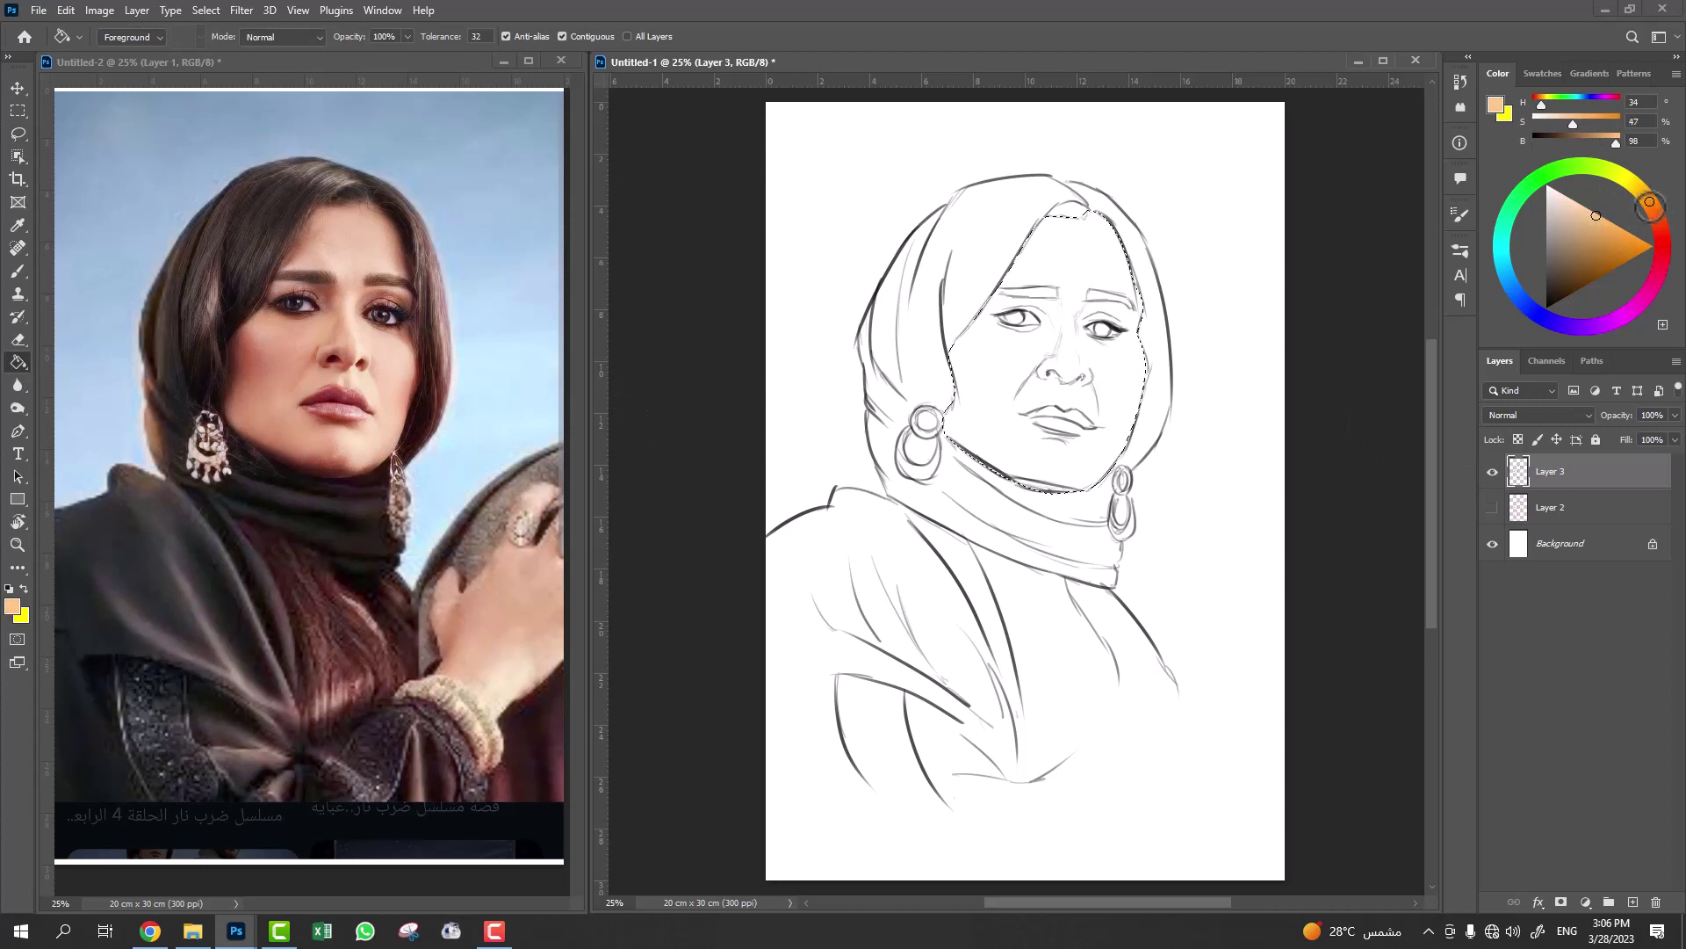
left_click_drag(1594, 230, 1600, 227)
left_click(1550, 507)
key("ctrl+shift+alt+n")
left_click(1089, 386)
key("ctrl+z")
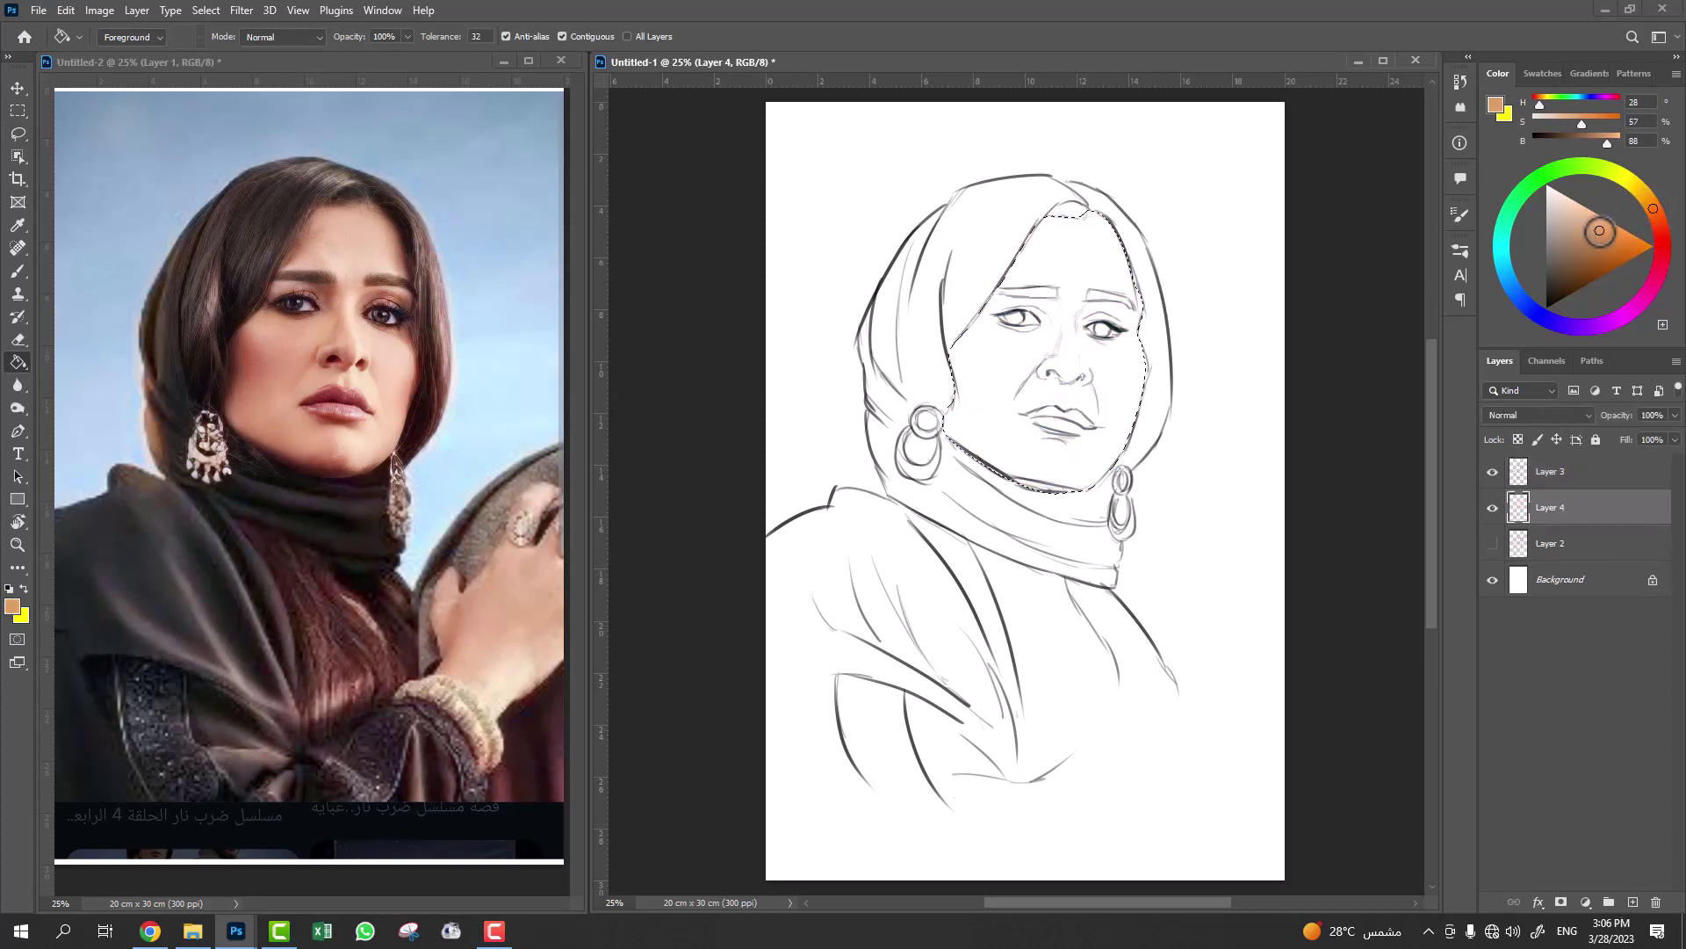
left_click(1197, 480)
key("ctrl+z")
Fill the face with tan on a new layer and deselect.
left_click(276, 382)
key("ctrl+shift+alt+n")
key("b")
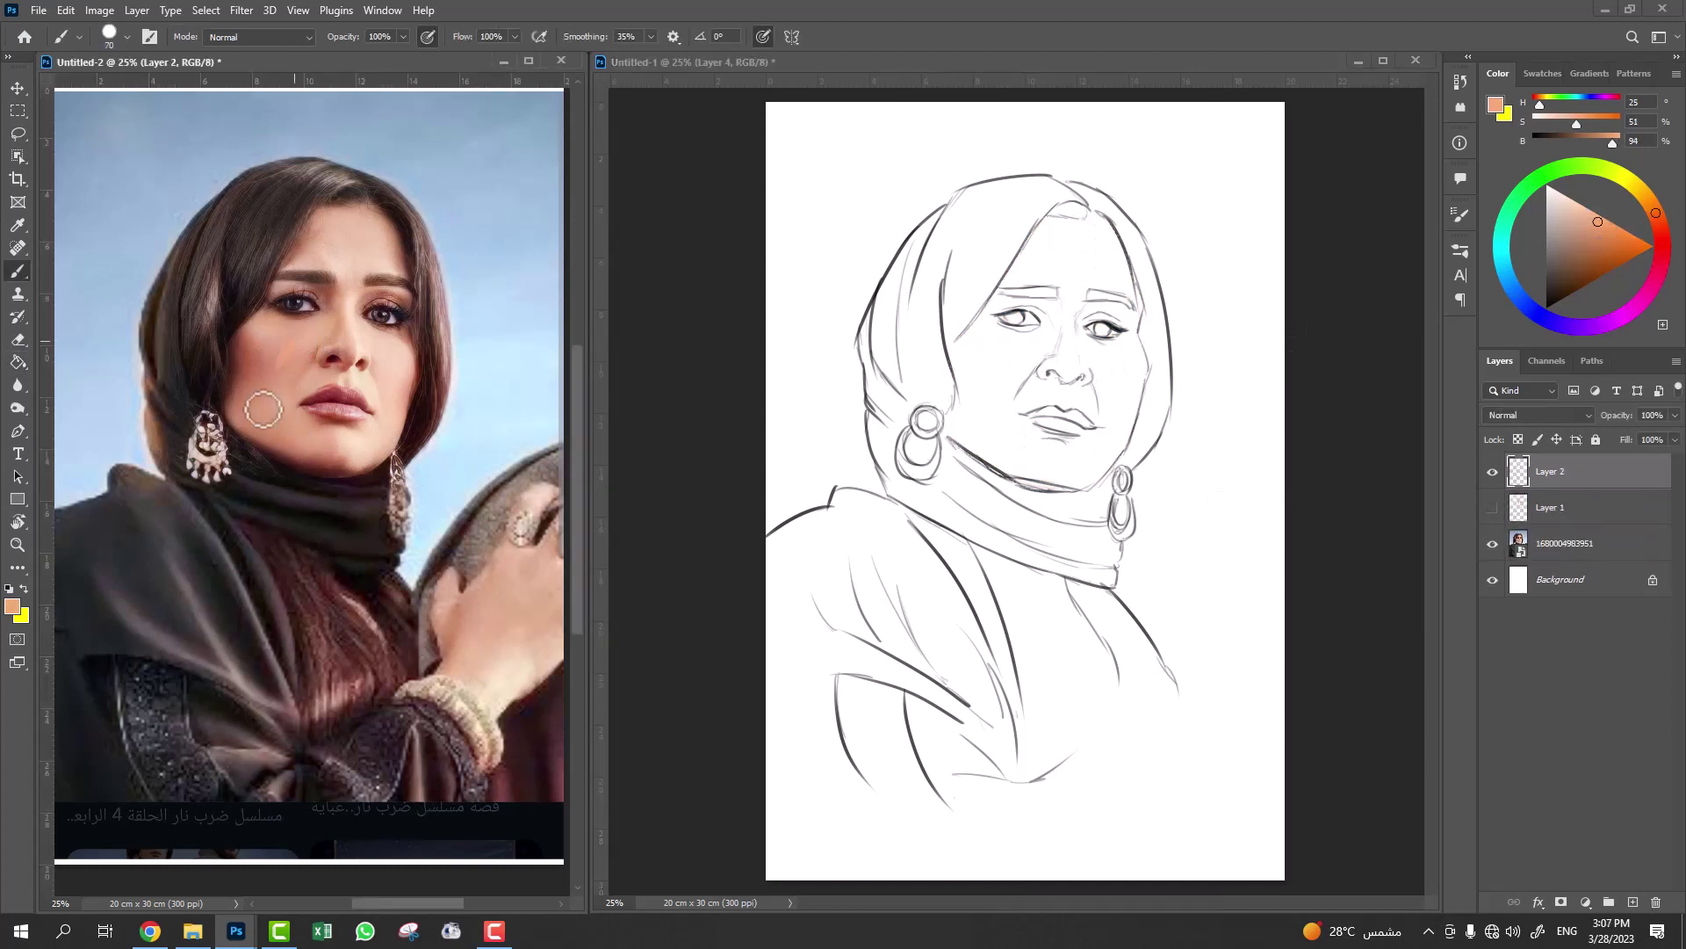
left_click(1092, 475)
key("ctrl+d")
Lasso the headscarf and wrap and fill them dark brown.
key("l")
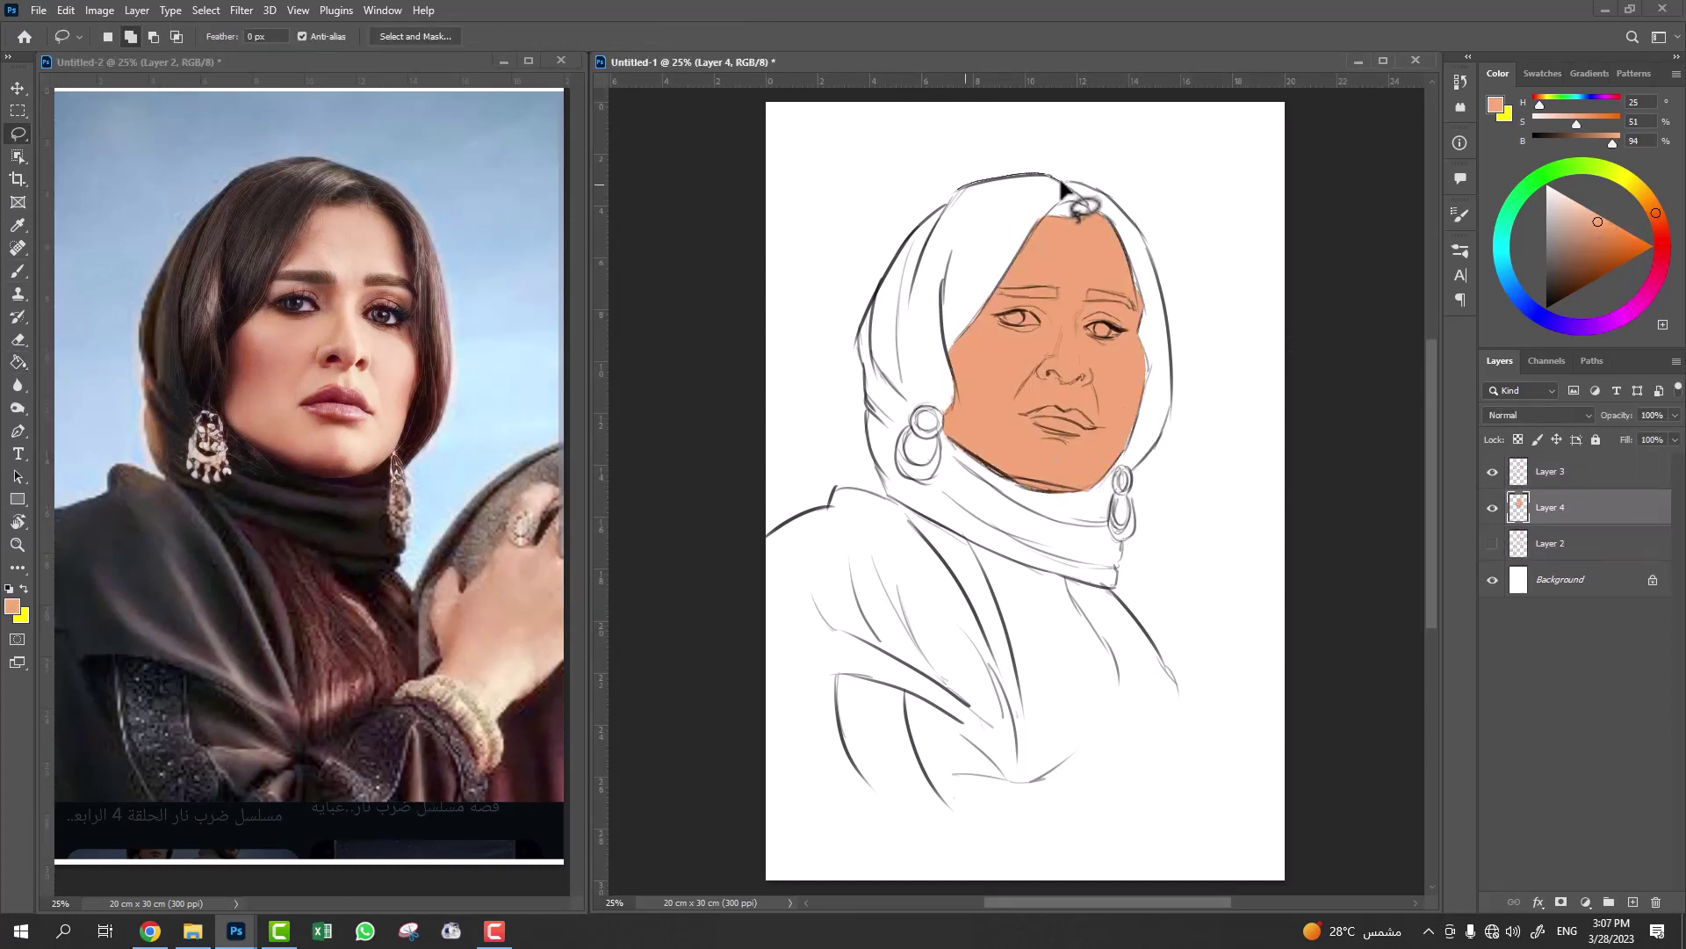
mouse_move(901, 509)
left_mouse_down()
mouse_move(861, 878)
mouse_move(1020, 680)
mouse_move(1041, 571)
left_mouse_up()
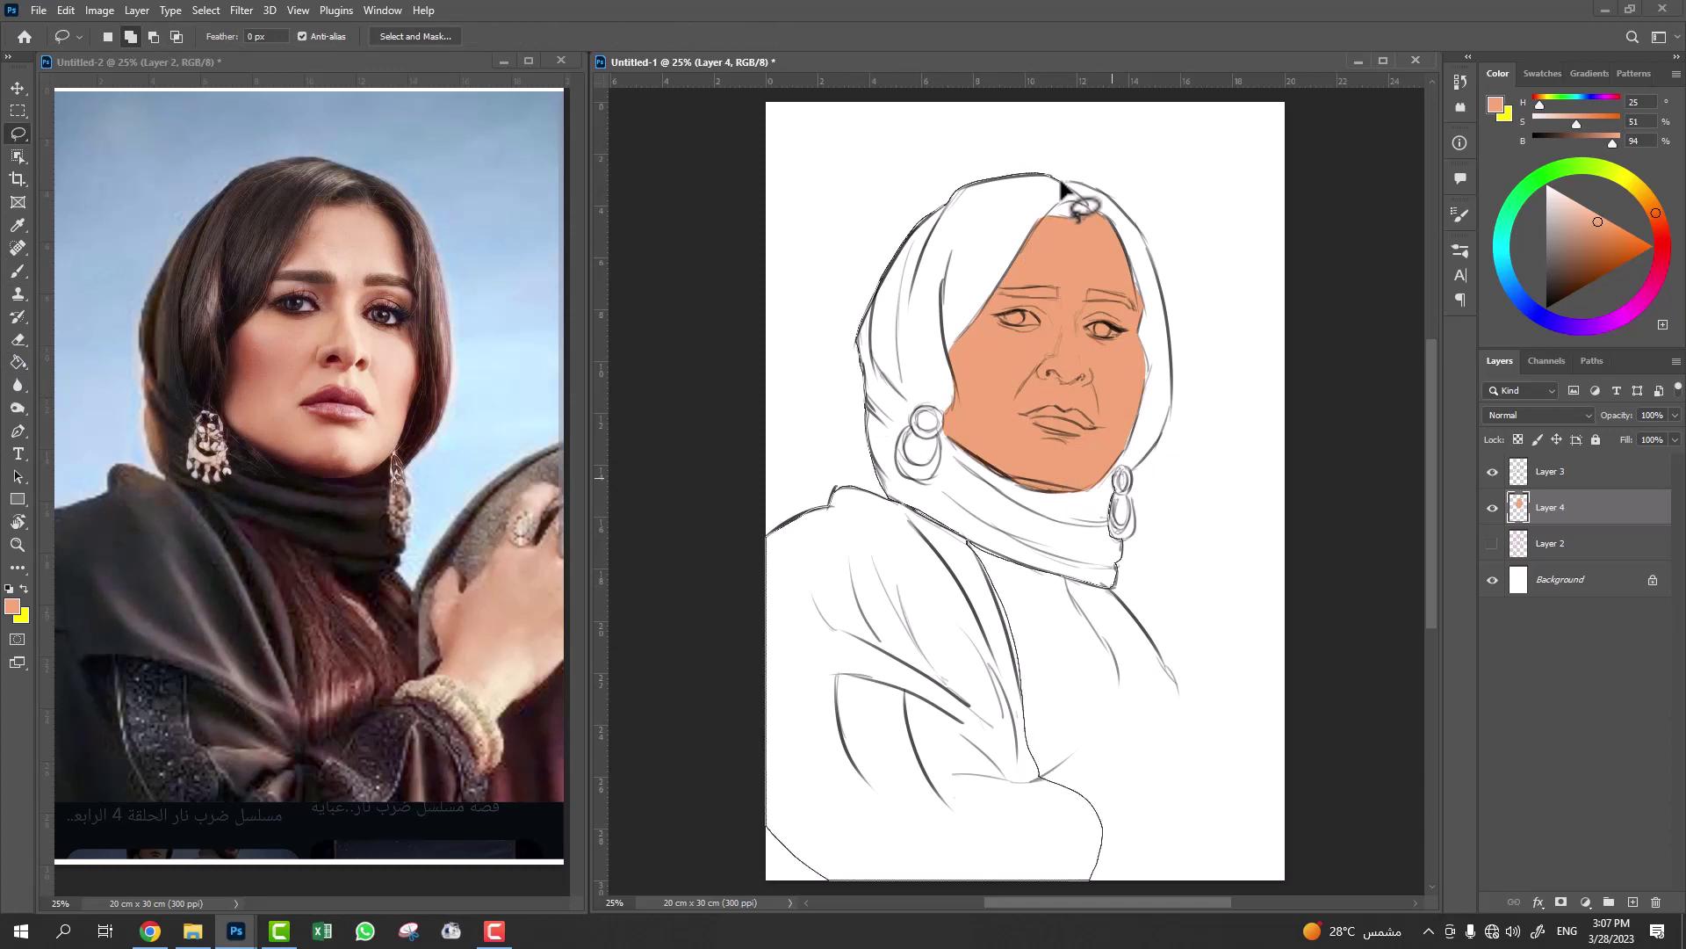
left_click_drag(1079, 215, 1082, 209)
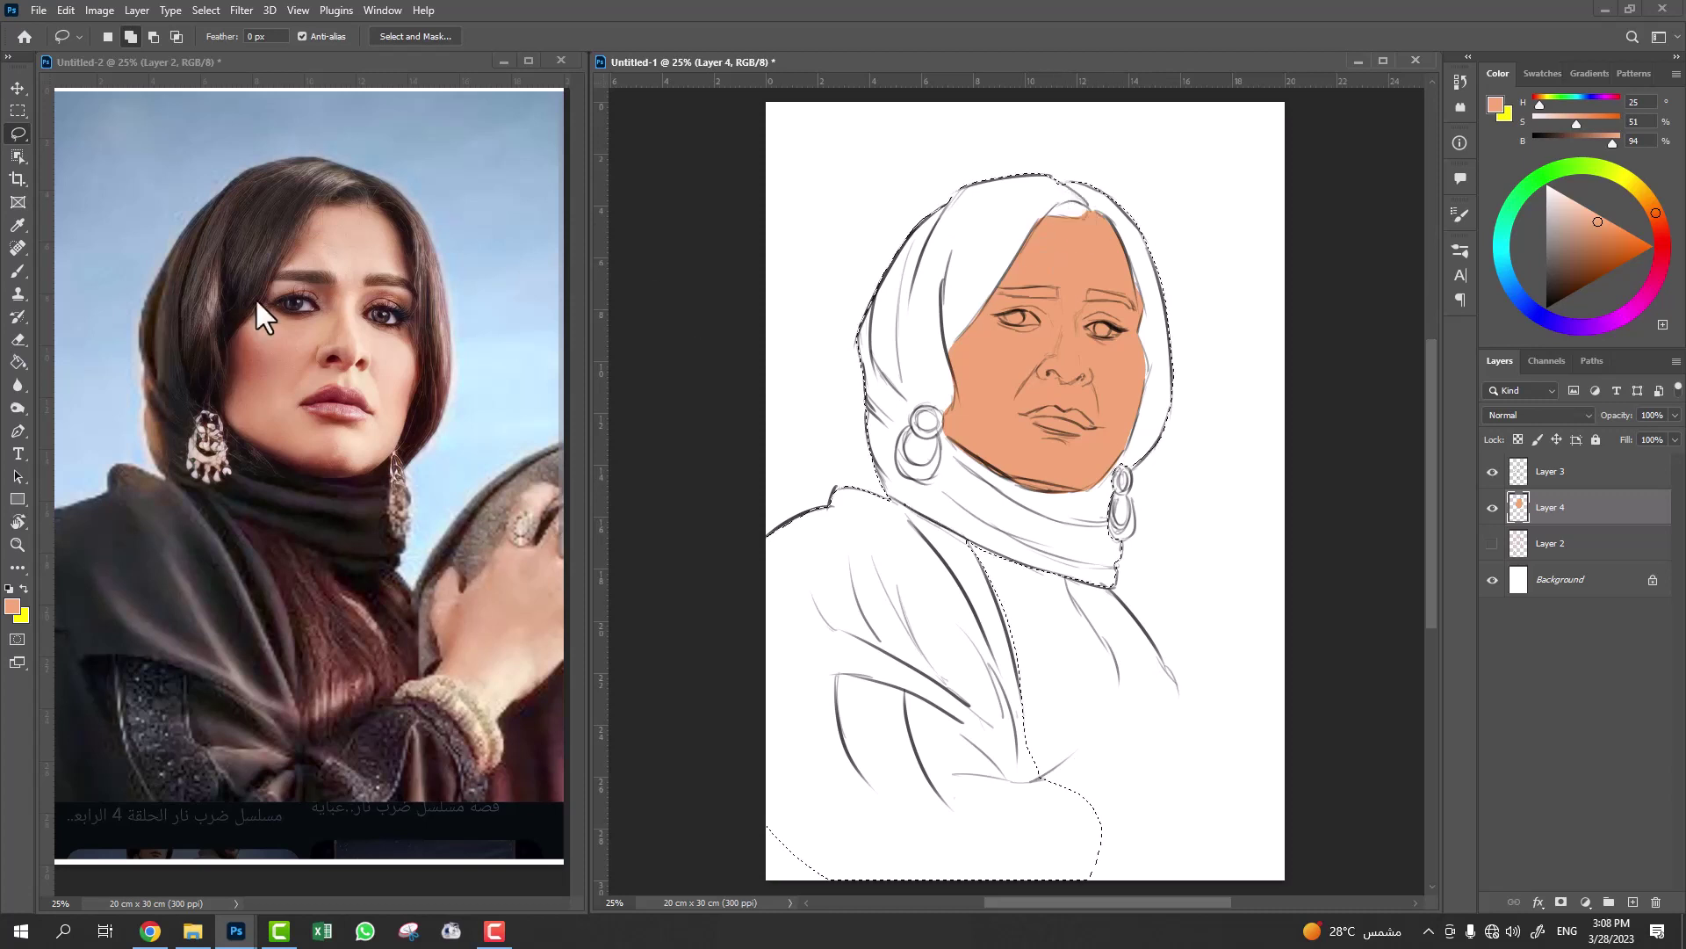
key("g")
left_click_drag(1572, 268, 1564, 280)
left_click(940, 386)
Lasso the neck and chest, fill it reddish-brown, and deselect.
key("l")
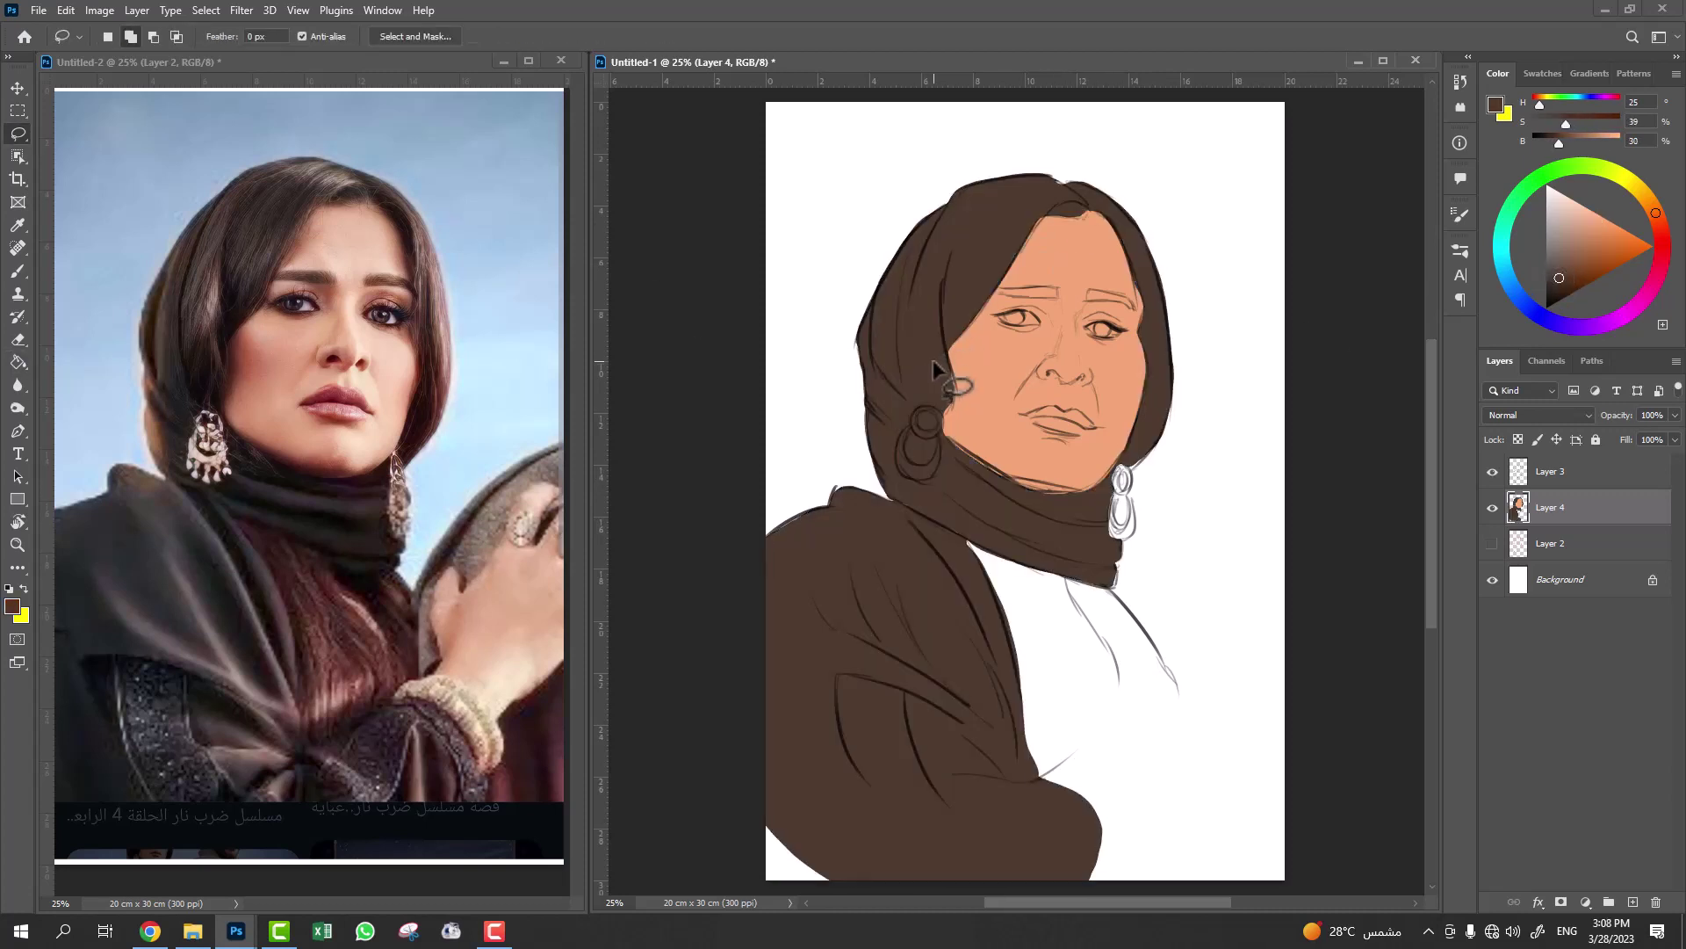
mouse_move(953, 507)
left_mouse_down()
mouse_move(1177, 685)
mouse_move(952, 512)
left_mouse_up()
left_click_drag(1656, 214, 1661, 231)
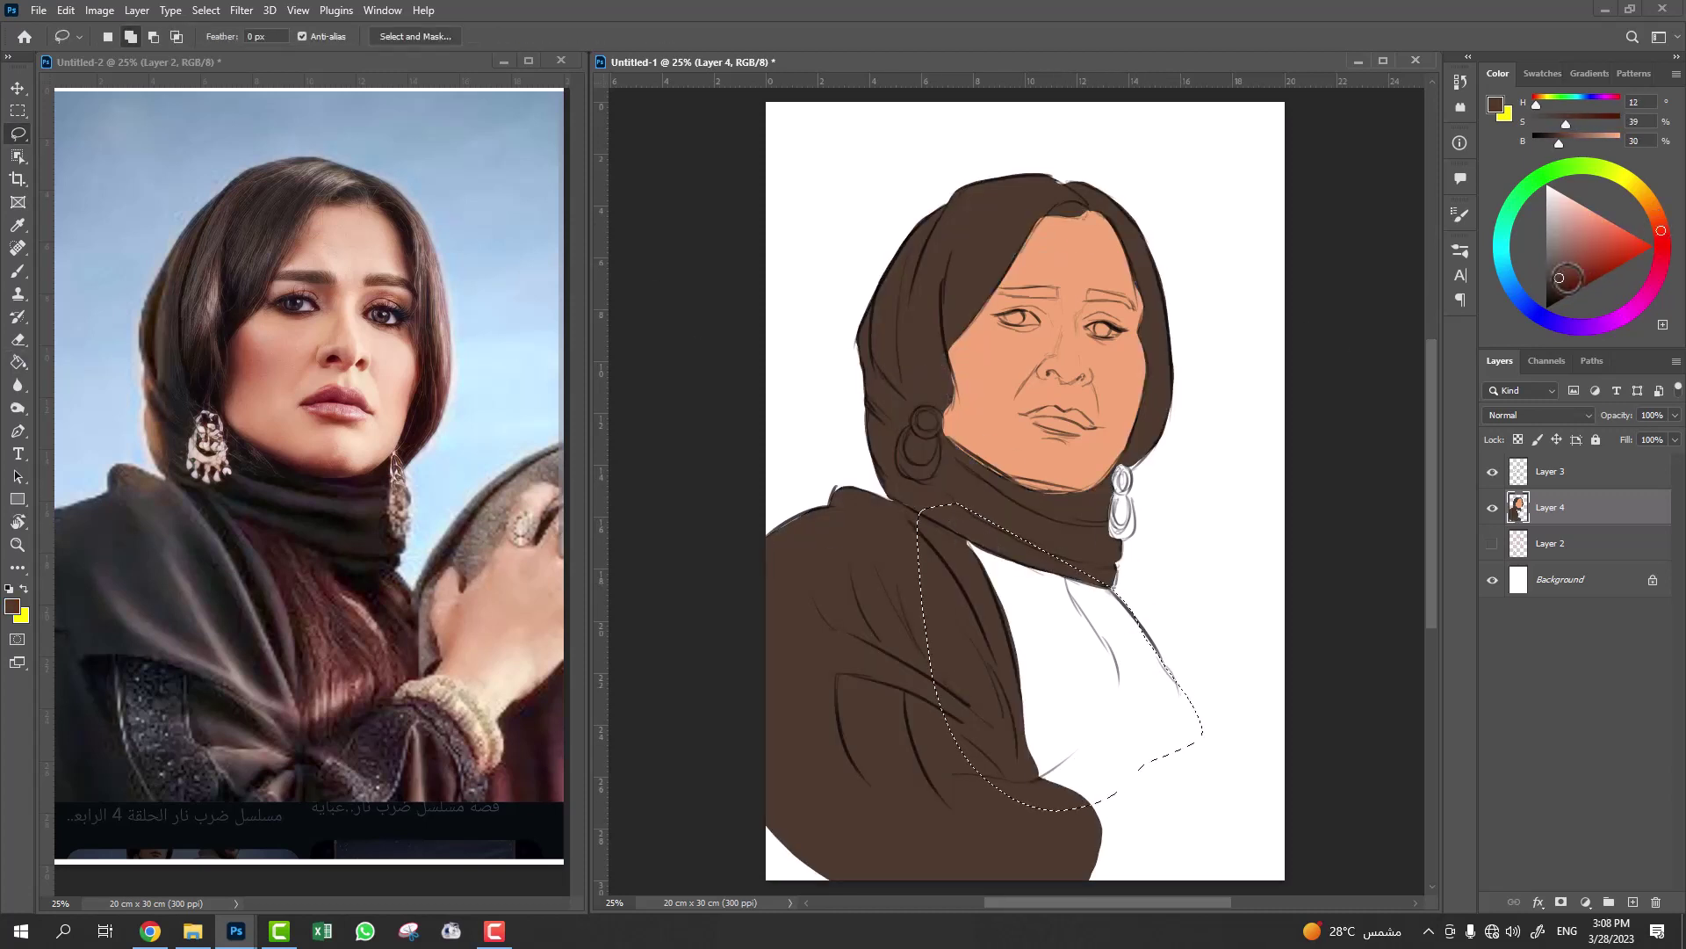
left_click_drag(1559, 277, 1563, 270)
key("g")
left_click(1064, 658)
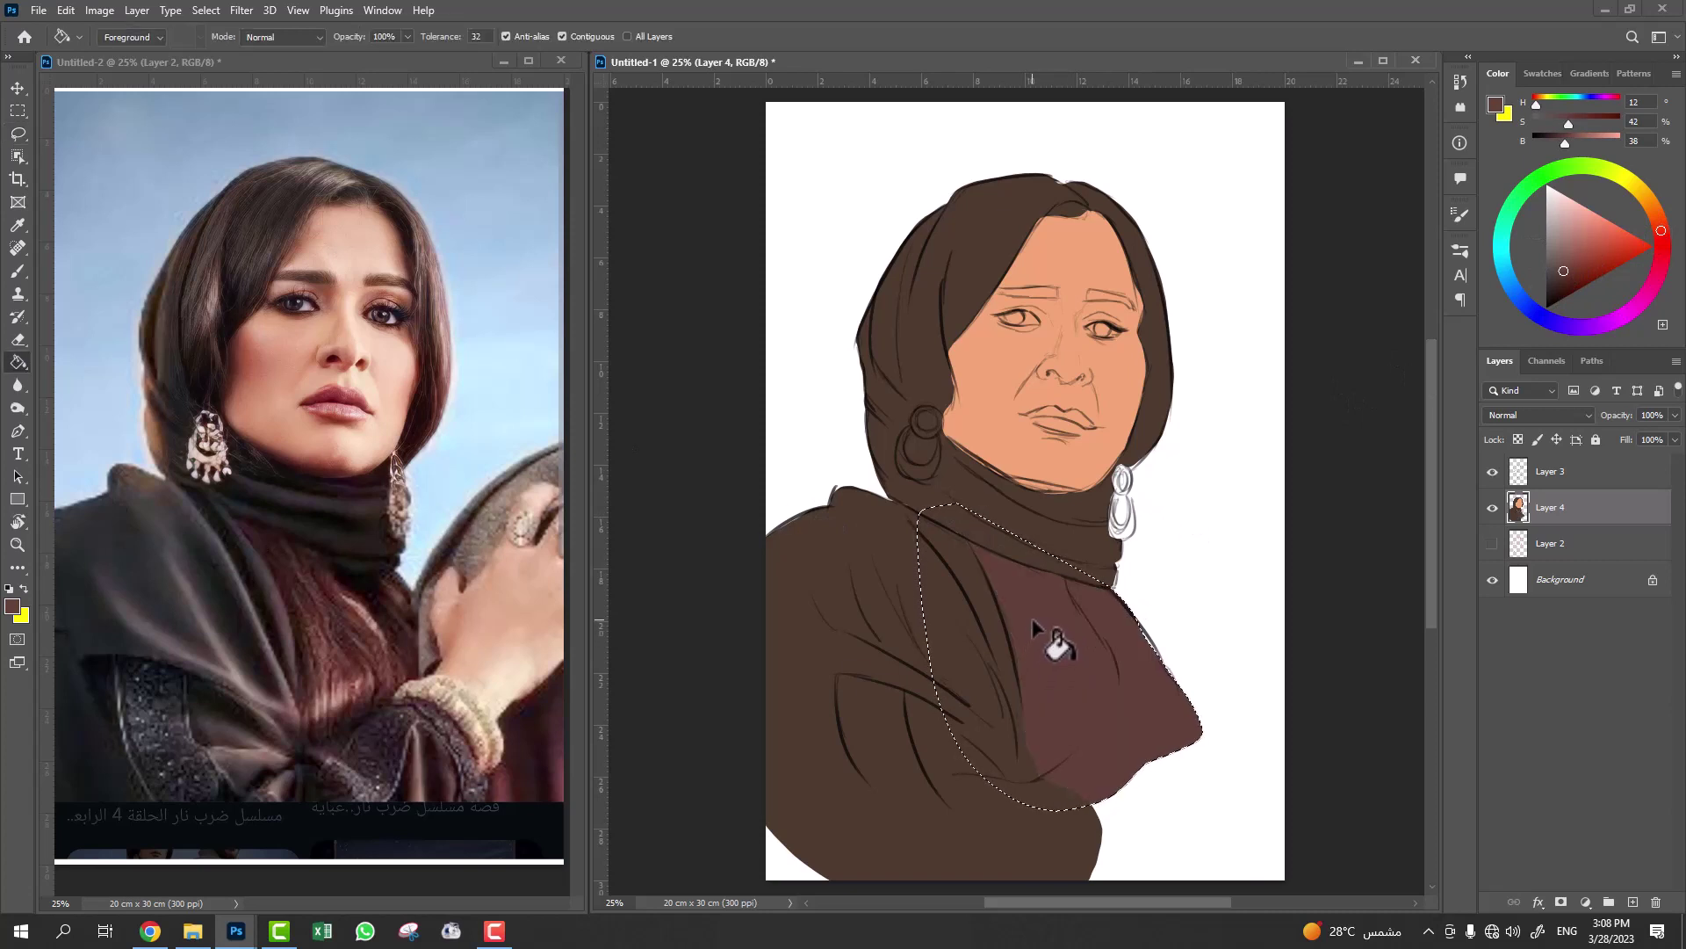
key("ctrl+d")
Add a new shading layer and set a light peach brush colour.
key("b")
left_click(1633, 902)
left_click(1150, 323, "alt")
left_click(1576, 205)
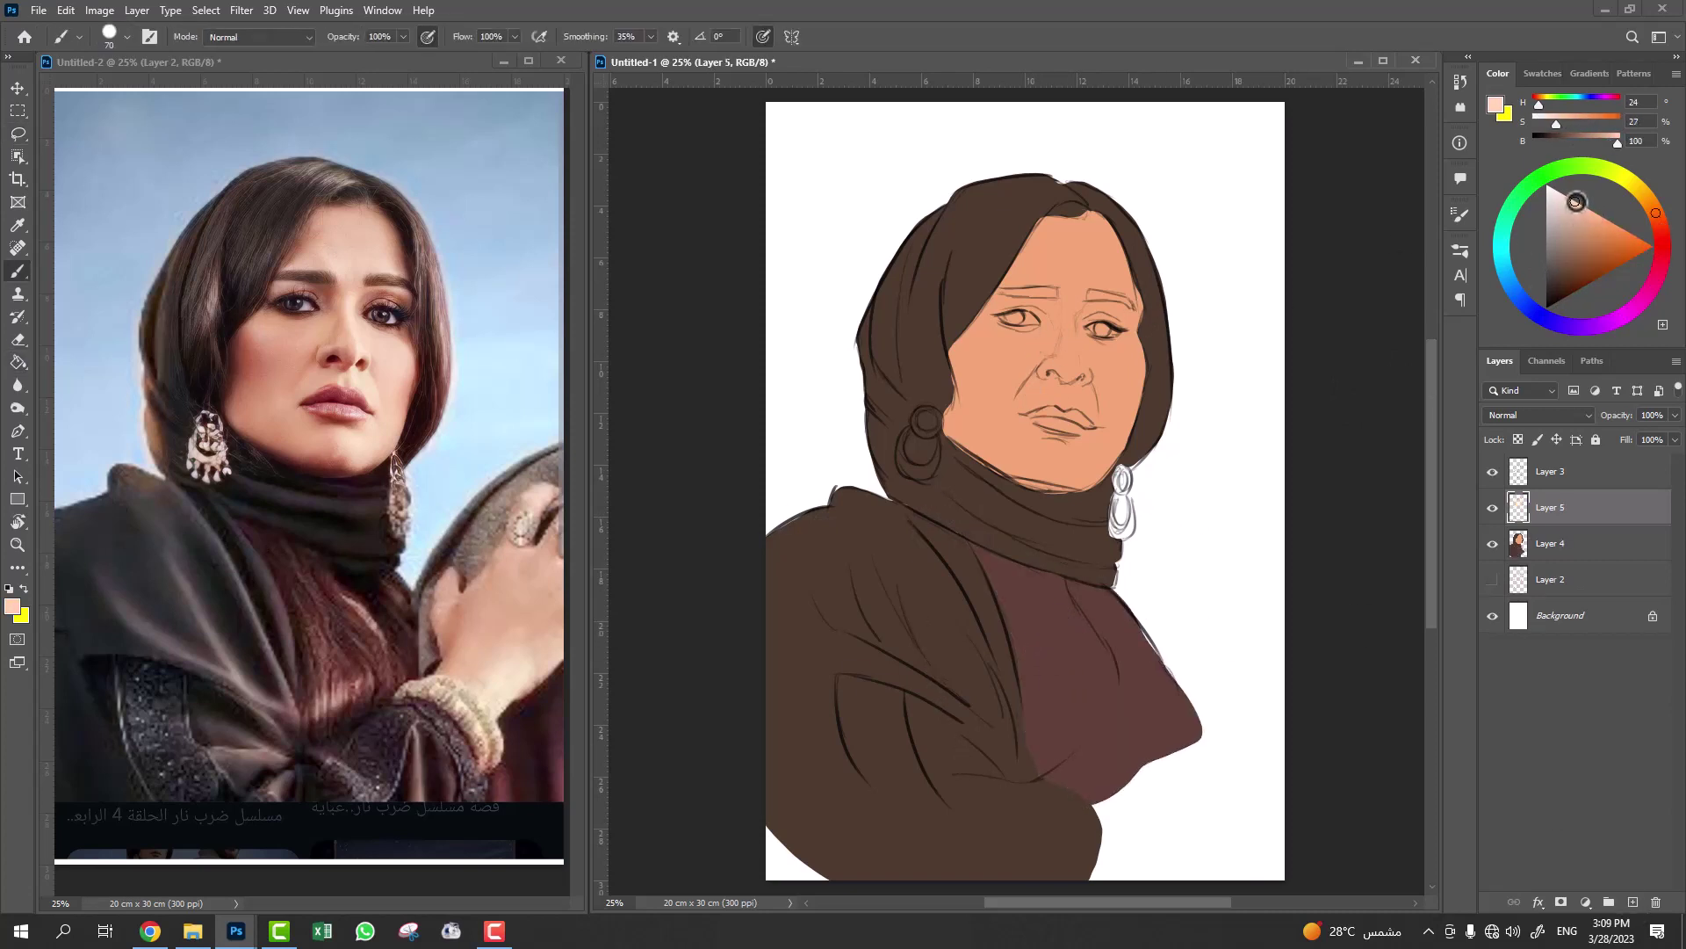
Paint peach highlights on the forehead, cheek and chin, and a reddish blush on the cheek.
key("bracketleft")
key("bracketleft")
key("bracketleft")
key("bracketright")
key("bracketright")
key("bracketright")
left_click_drag(1019, 281, 1115, 264)
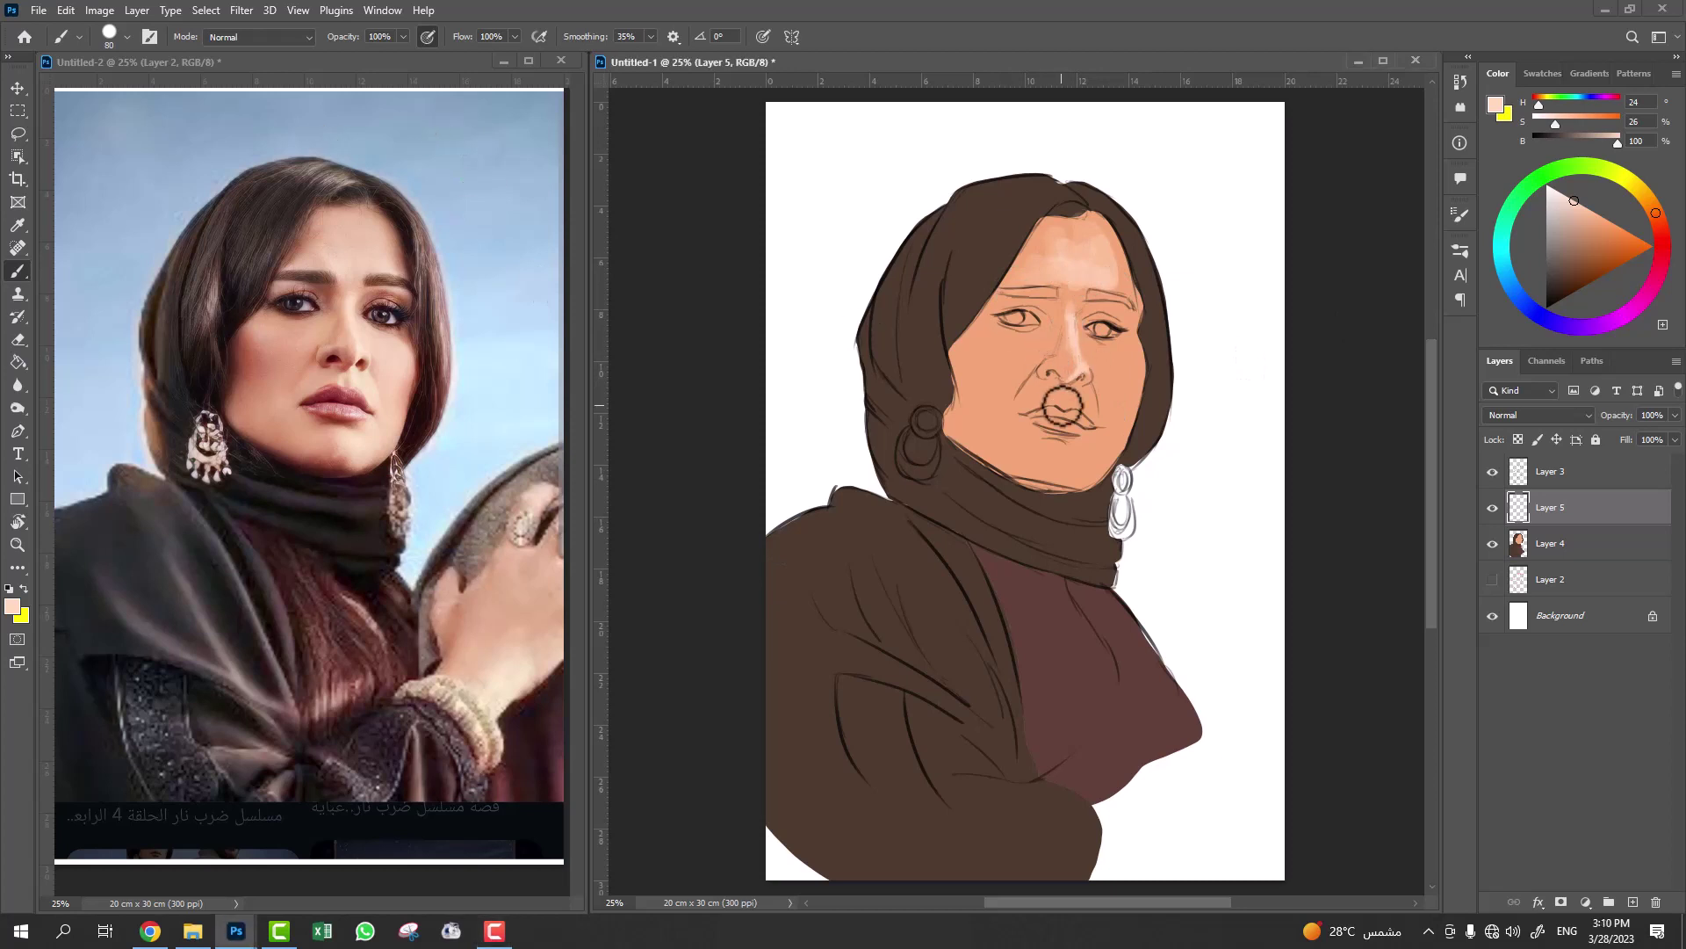
mouse_move(1106, 350)
left_mouse_down()
mouse_move(1129, 366)
mouse_move(1102, 356)
left_mouse_up()
left_click_drag(1063, 448, 1063, 470)
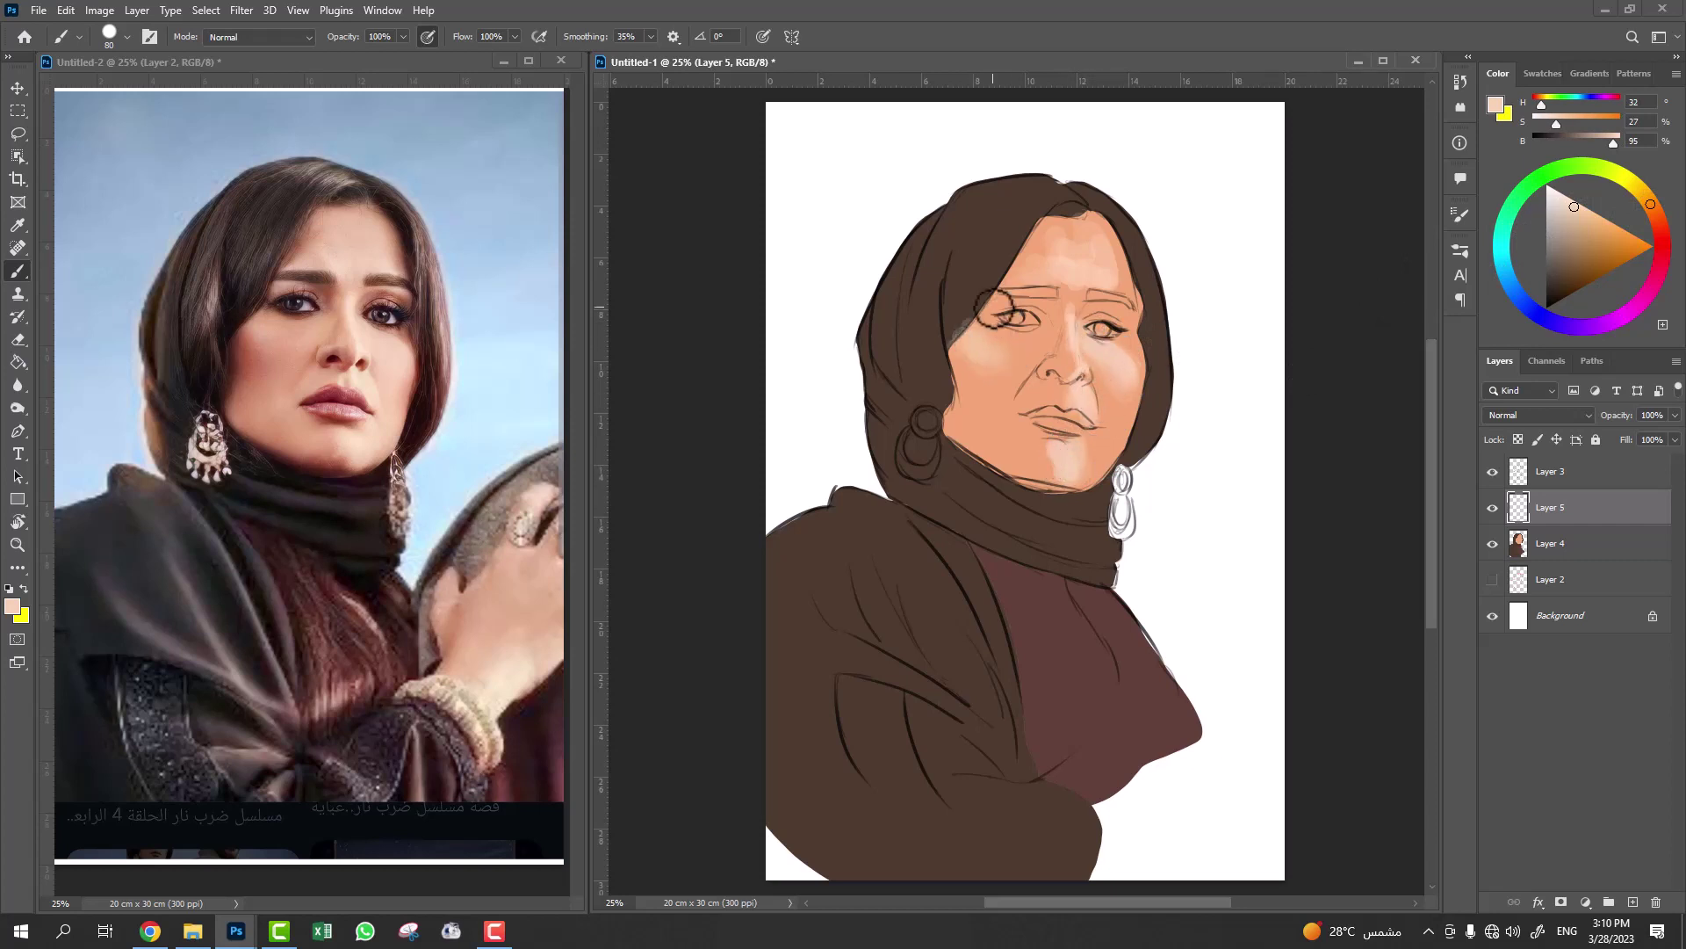
left_click(1599, 254)
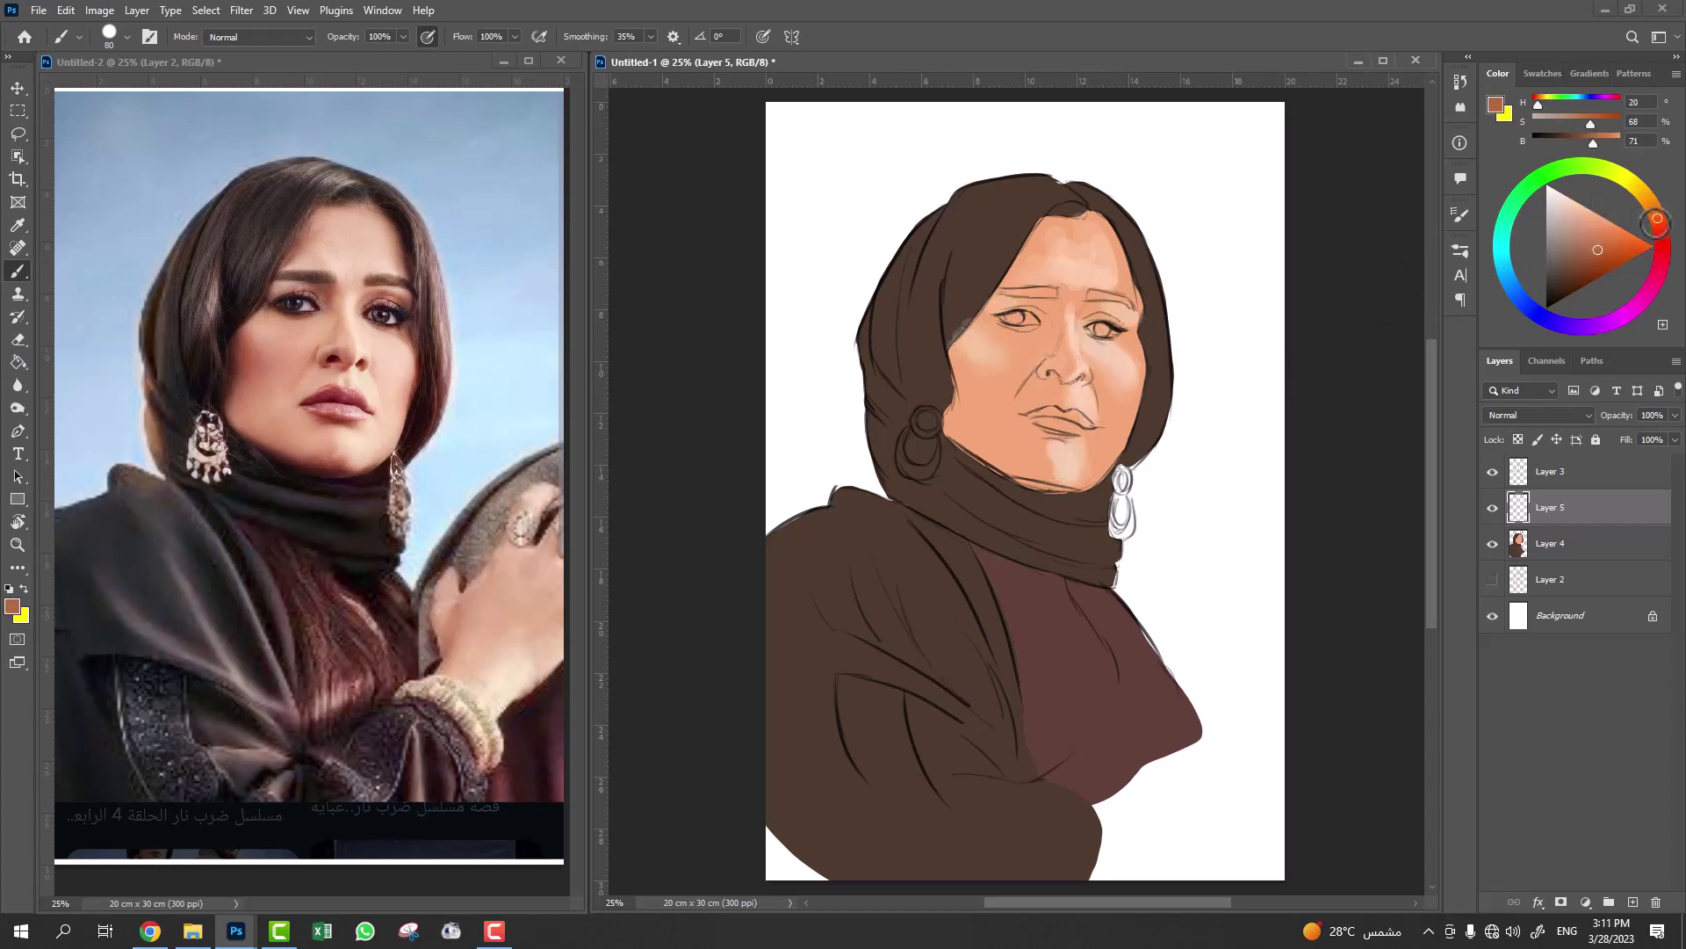
left_click(1660, 226)
mouse_move(959, 344)
left_mouse_down()
mouse_move(966, 386)
mouse_move(993, 321)
mouse_move(1045, 307)
mouse_move(1089, 333)
mouse_move(975, 466)
mouse_move(1133, 387)
mouse_move(1131, 339)
left_mouse_up()
Paint dark brown eyebrows and deepen the lips to dark red.
key("bracketleft")
left_click(1123, 334, "alt")
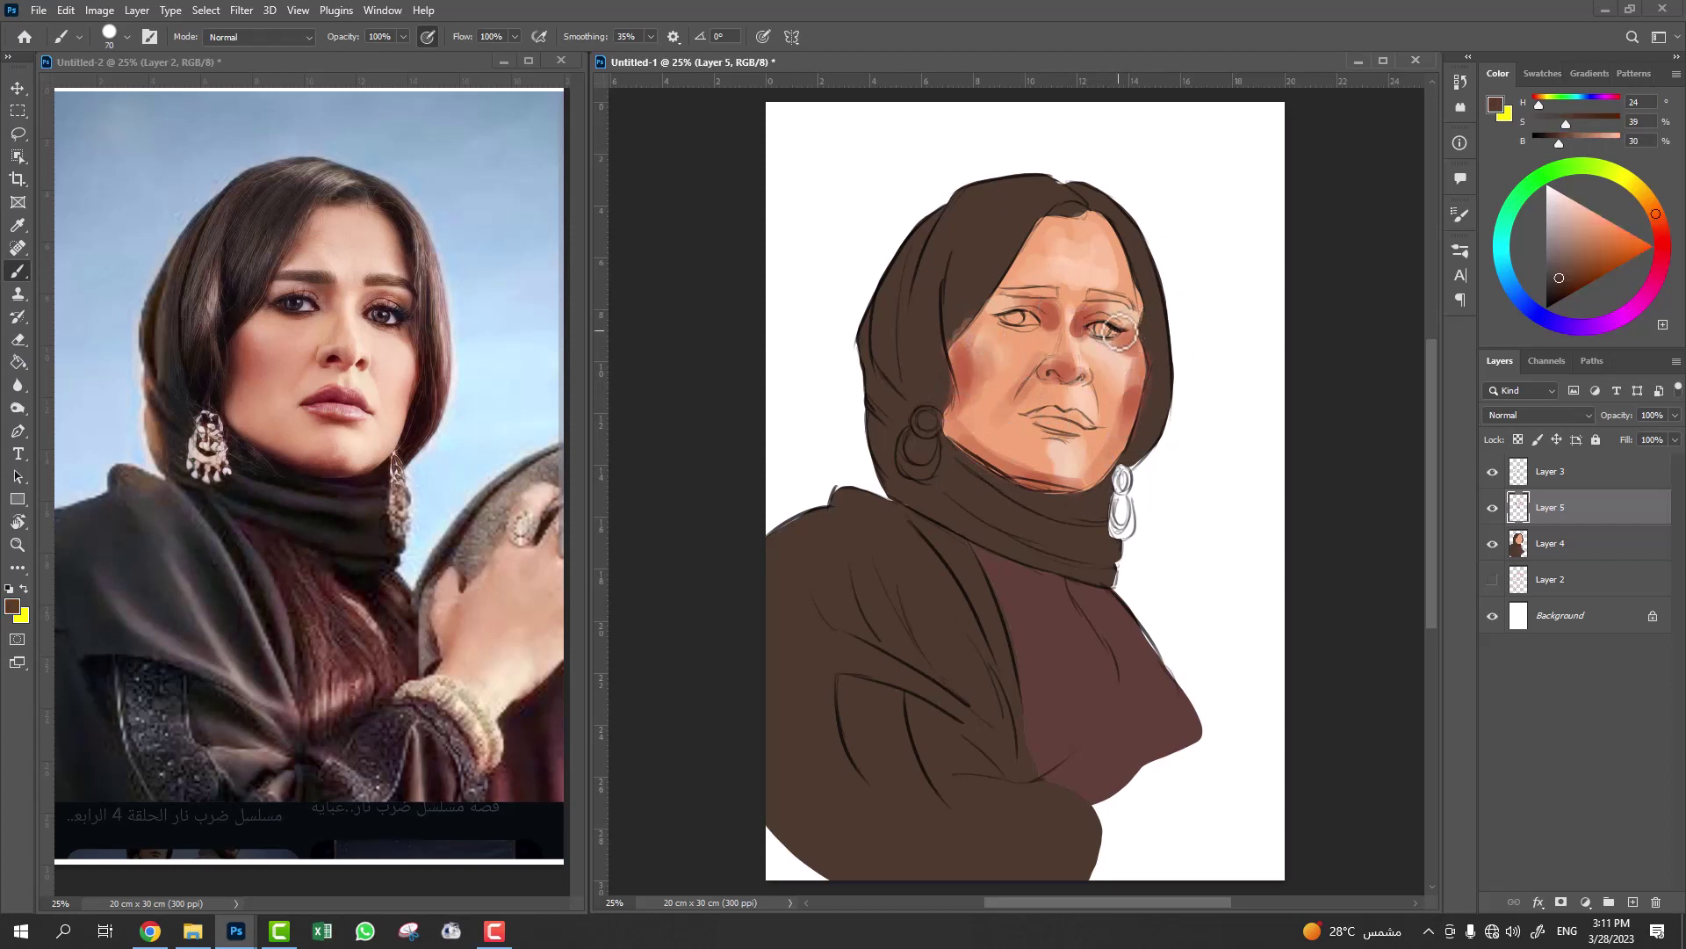
left_click_drag(1001, 292, 1135, 300)
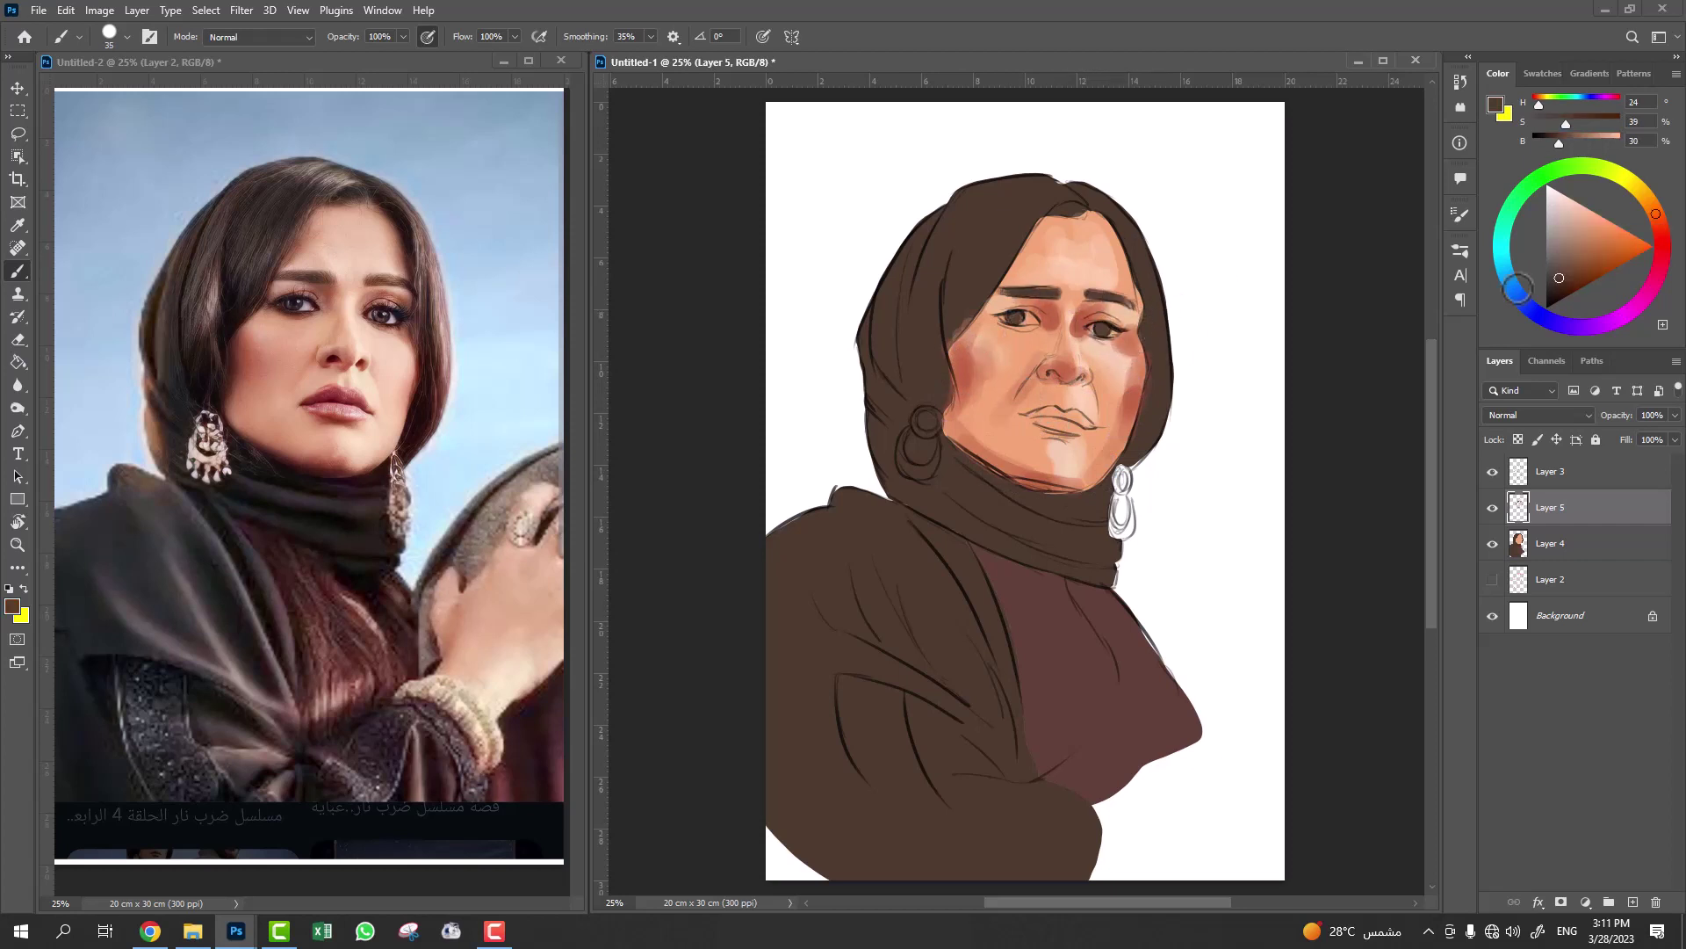
left_click_drag(1656, 214, 1576, 270)
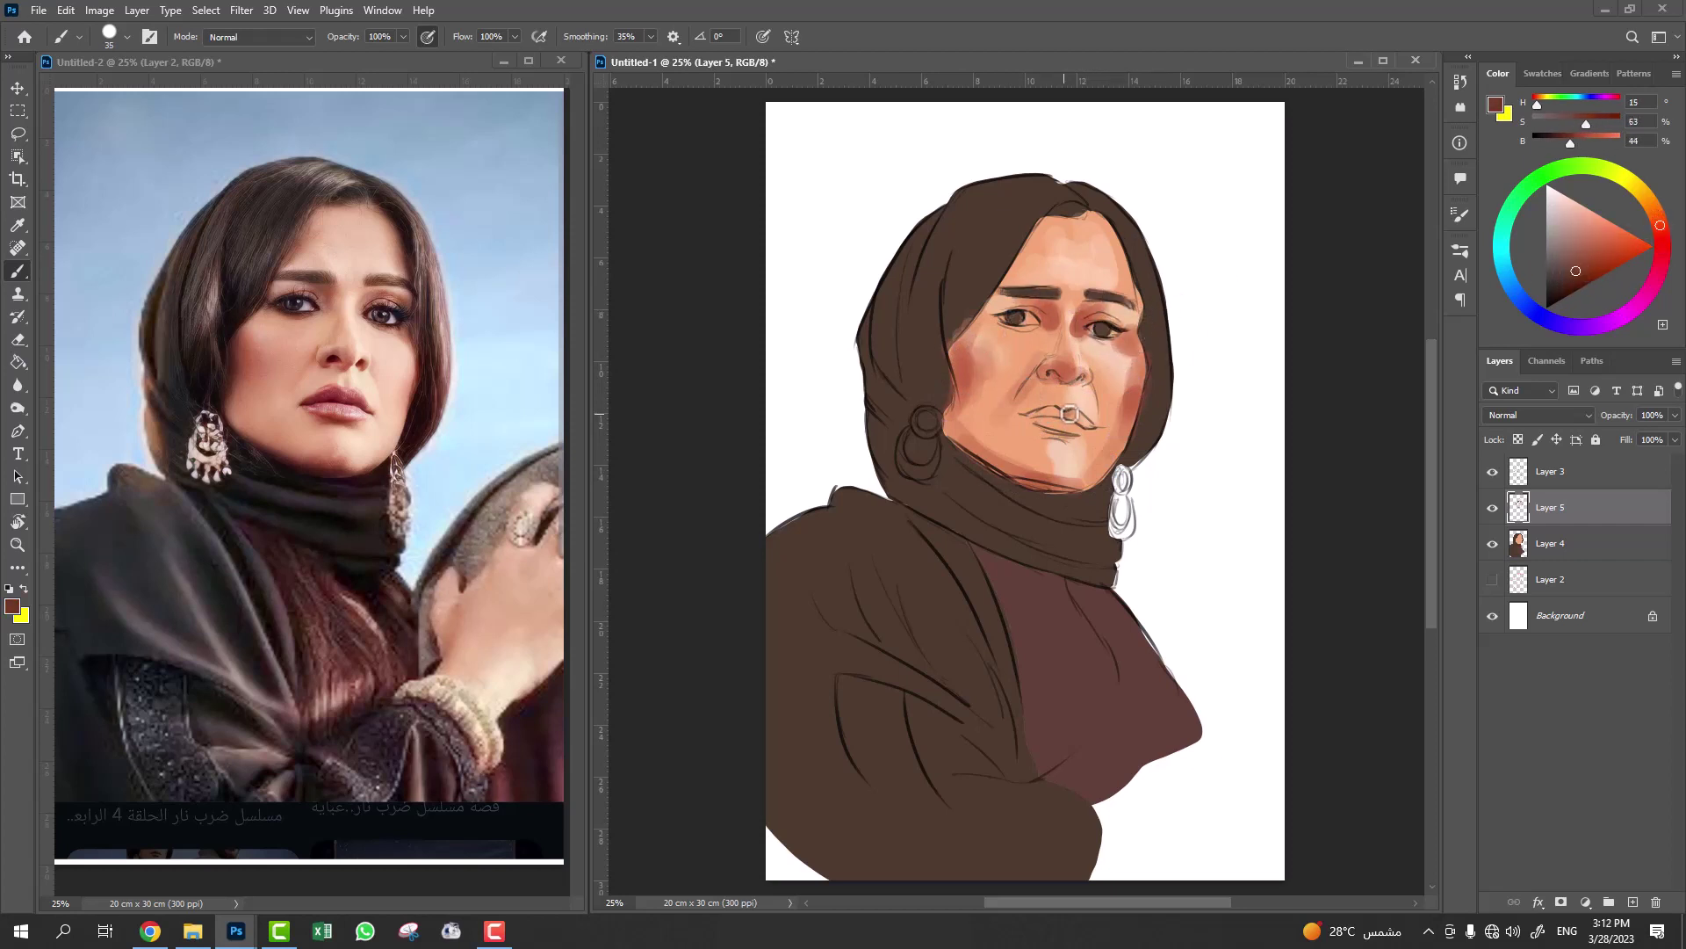
left_click_drag(1070, 413, 1033, 424)
left_click_drag(1576, 270, 1587, 272)
left_click_drag(1089, 418, 1047, 425)
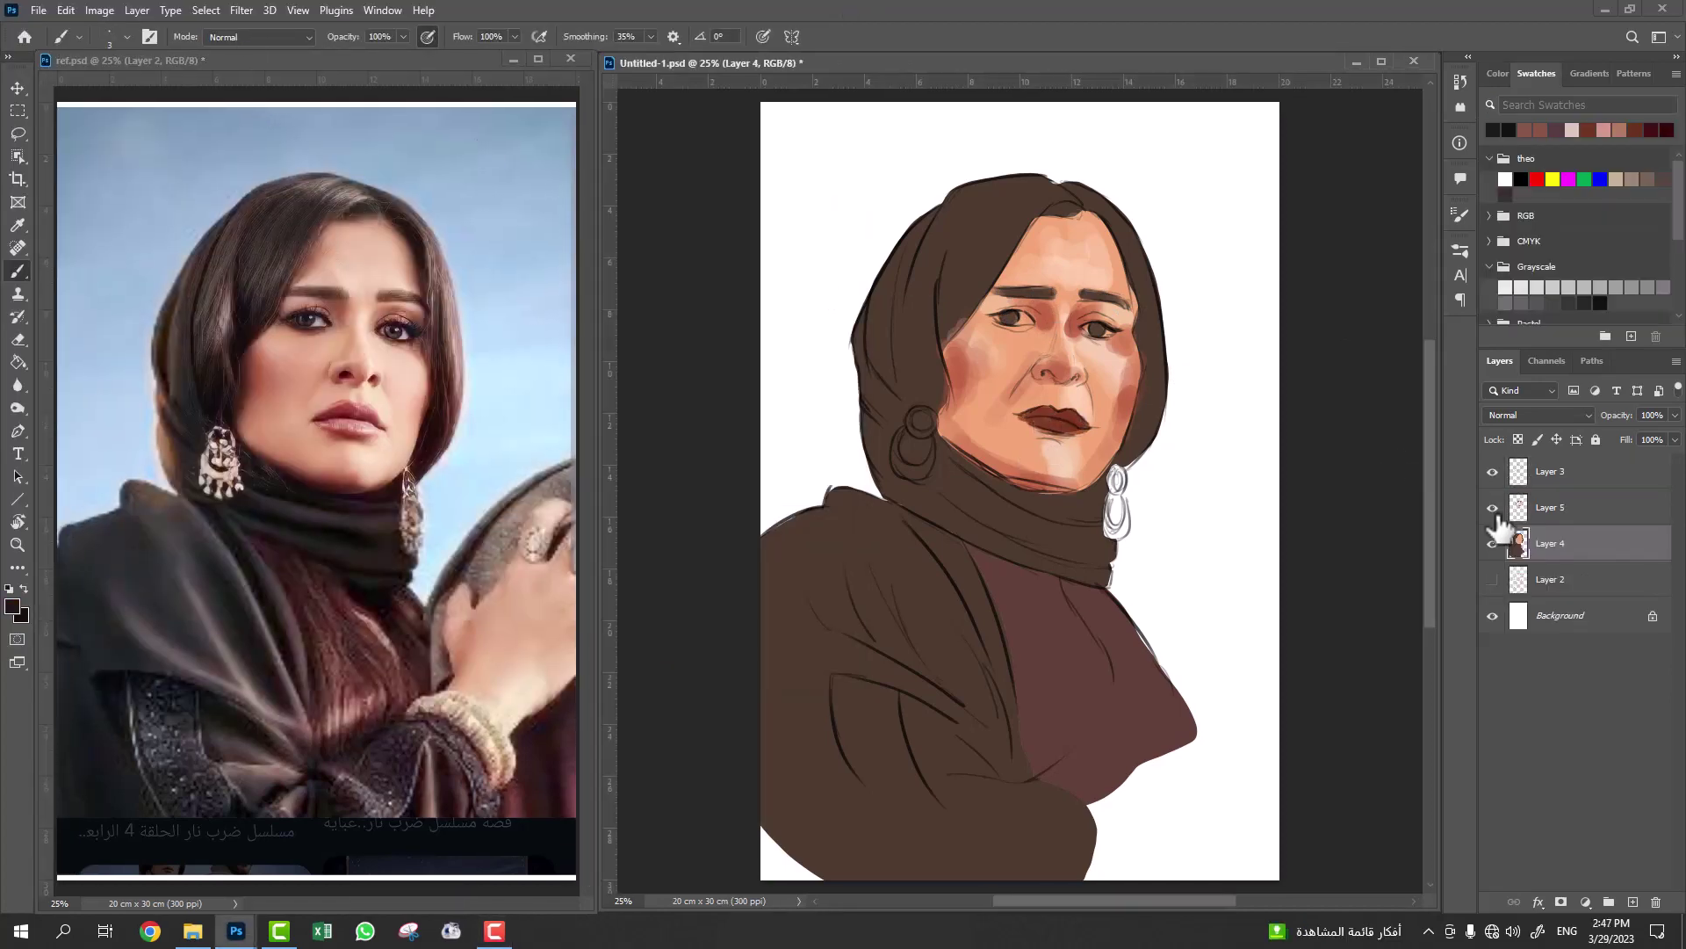
Toggle the shading layer to compare, shrink the brush and browse the brush presets.
left_click(1492, 508)
left_click(1550, 508)
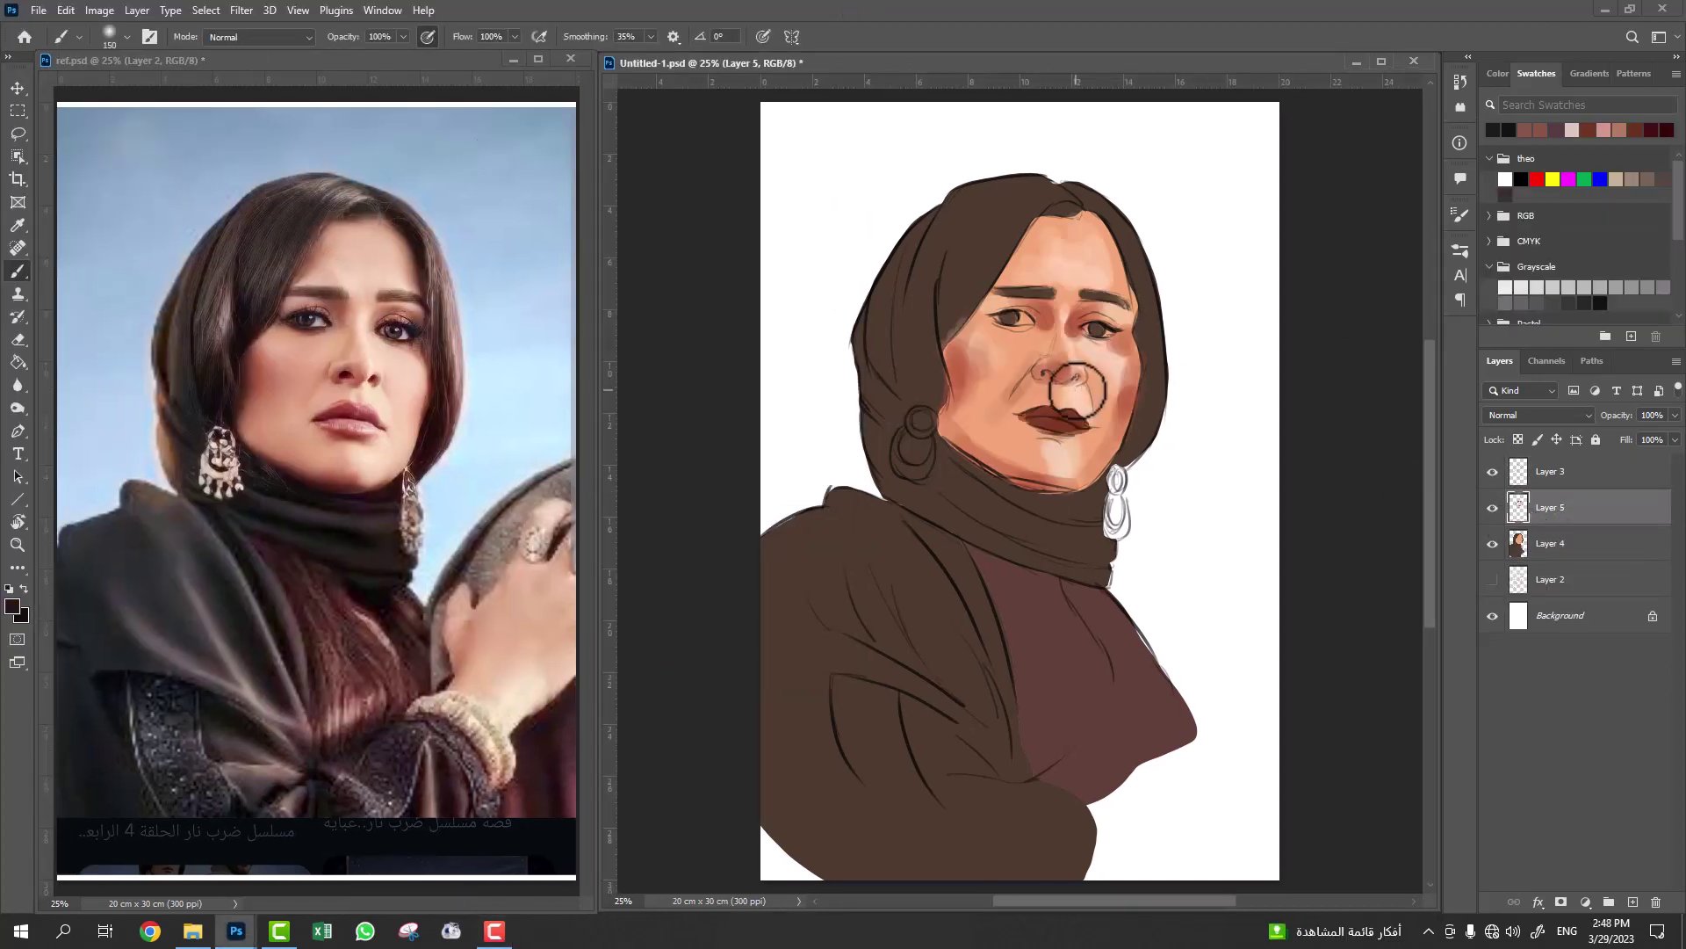
key("bracketleft")
key("bracketleft")
key("bracketleft")
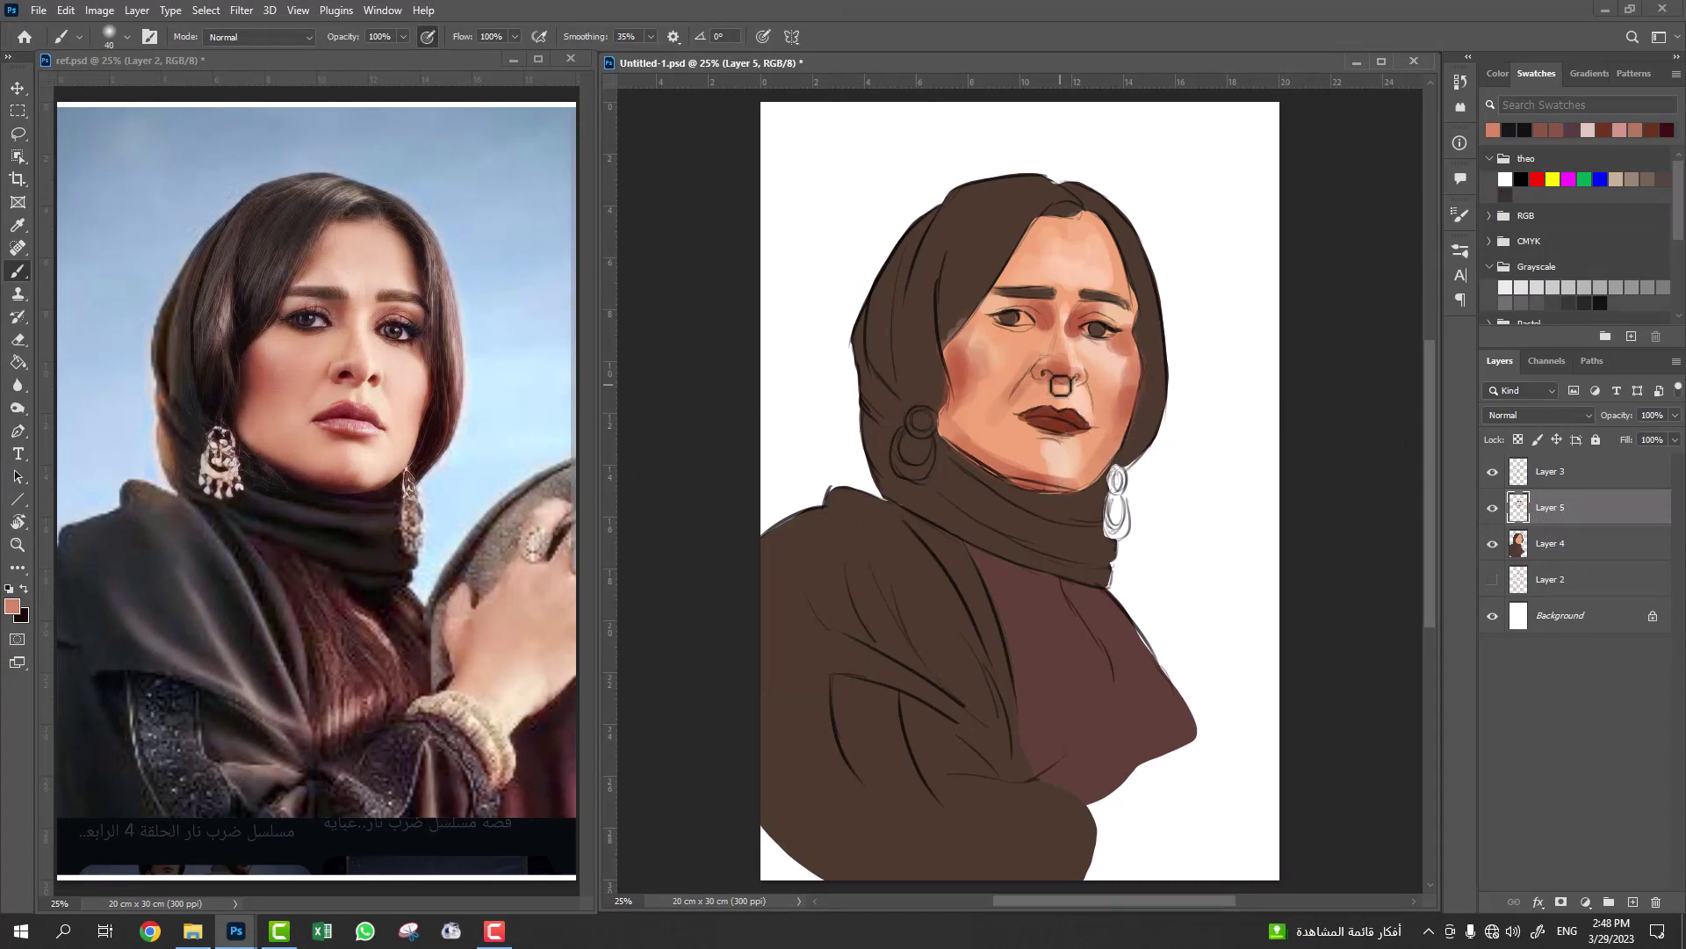
left_click(1108, 322, "alt")
key("bracketleft")
key("bracketleft")
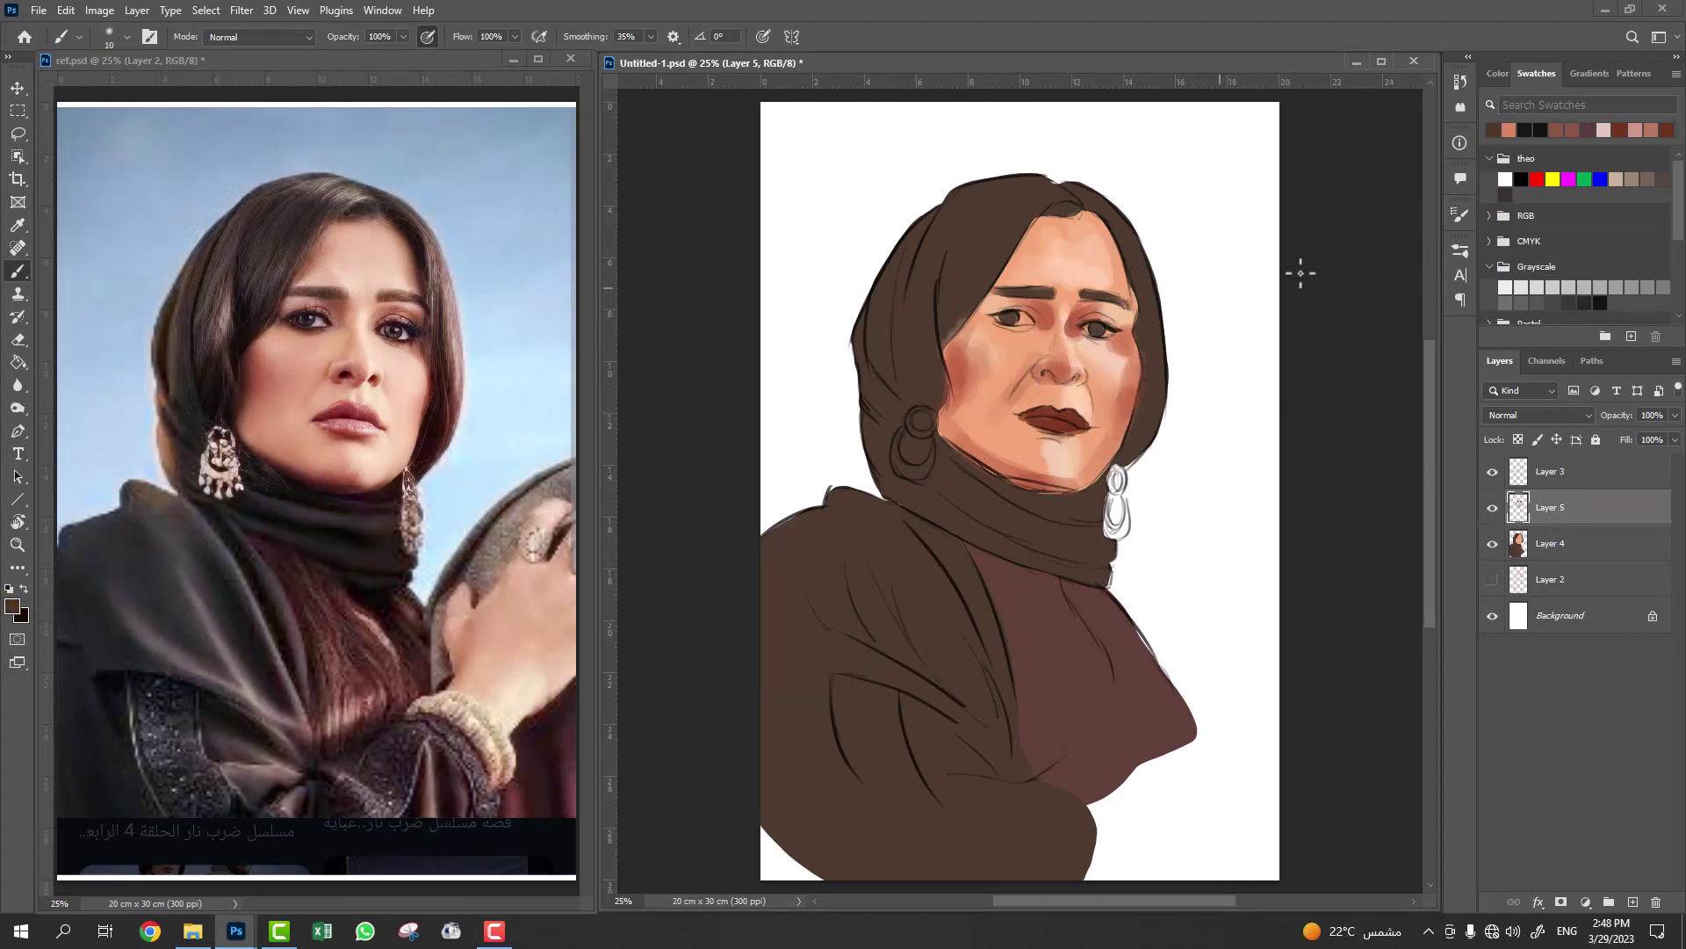
right_click(1301, 273)
scroll(1420, 520, "down", 3)
key("Escape")
Pick reddish pink, dark red, near-black and dark brown colours, then show the Color panel.
left_click(1135, 367, "alt")
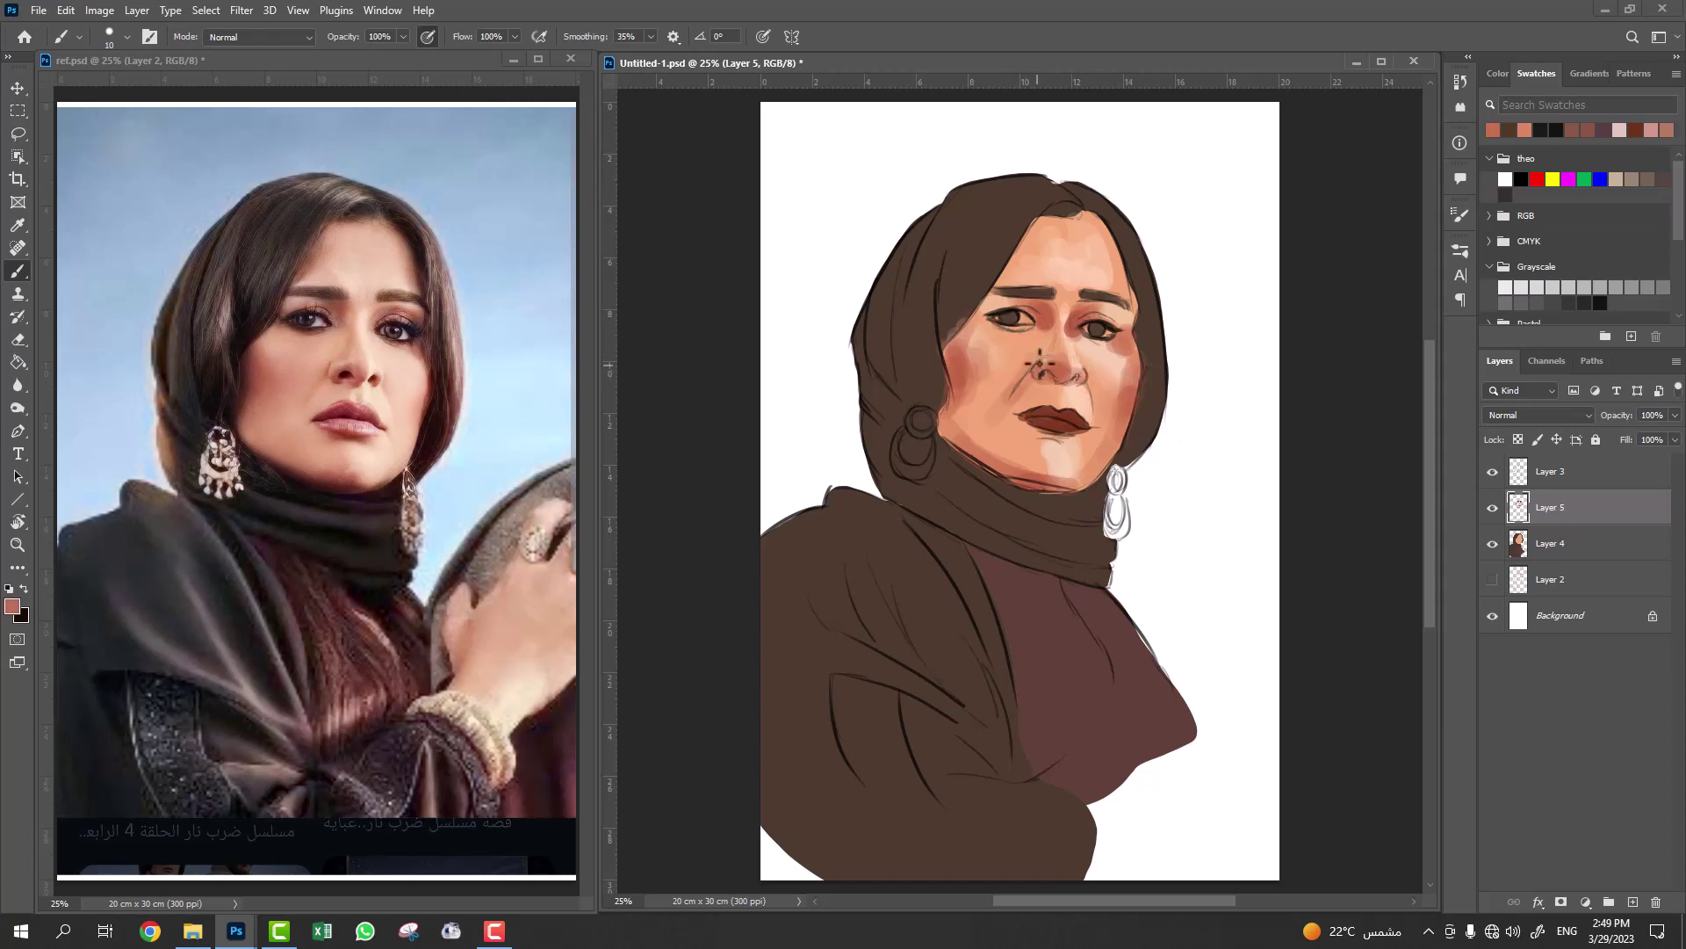
left_click(1053, 373, "alt")
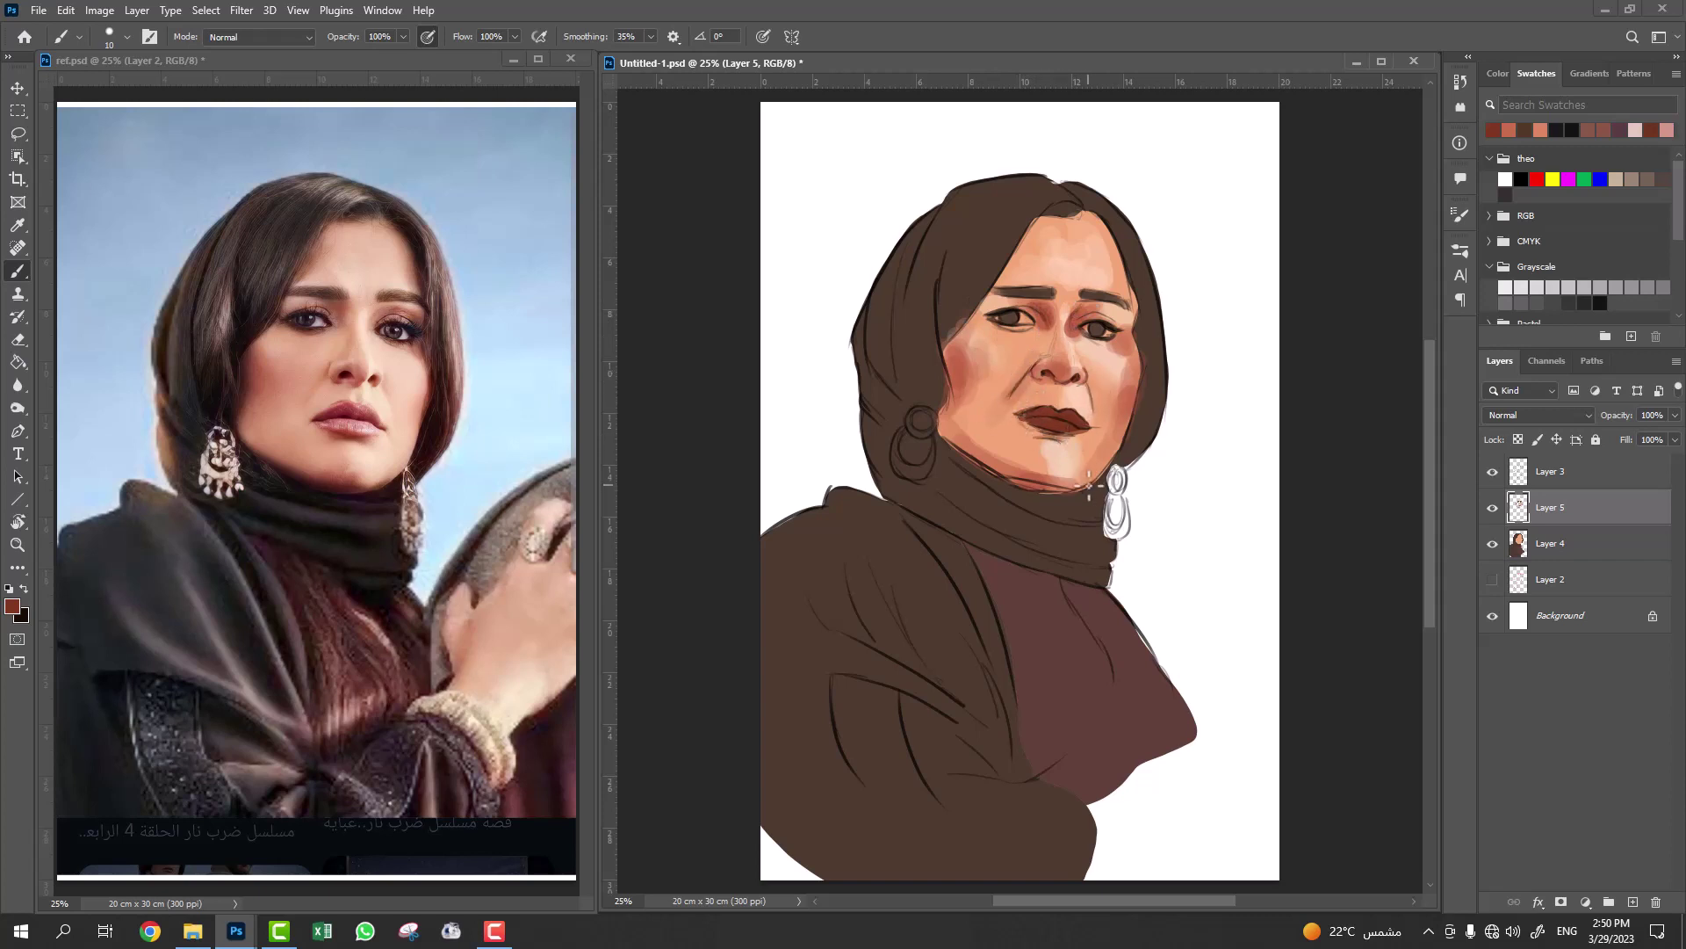
left_click(1098, 327, "alt")
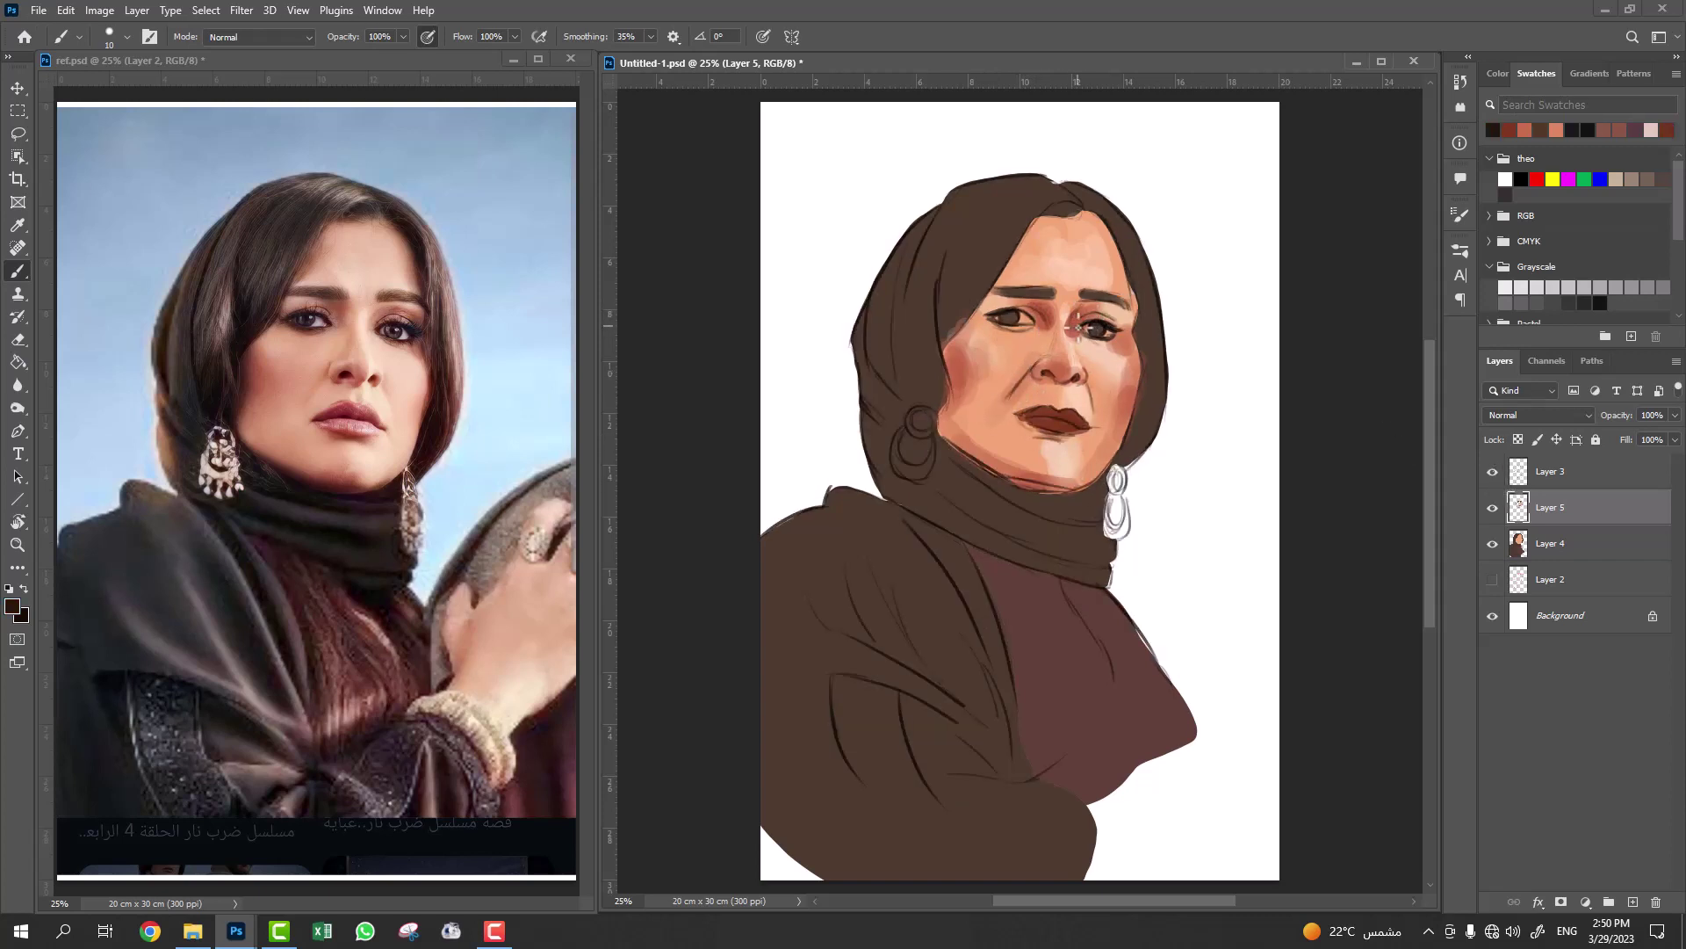
left_click(1077, 329, "alt")
left_click(1085, 297, "alt")
left_click(1132, 279, "alt")
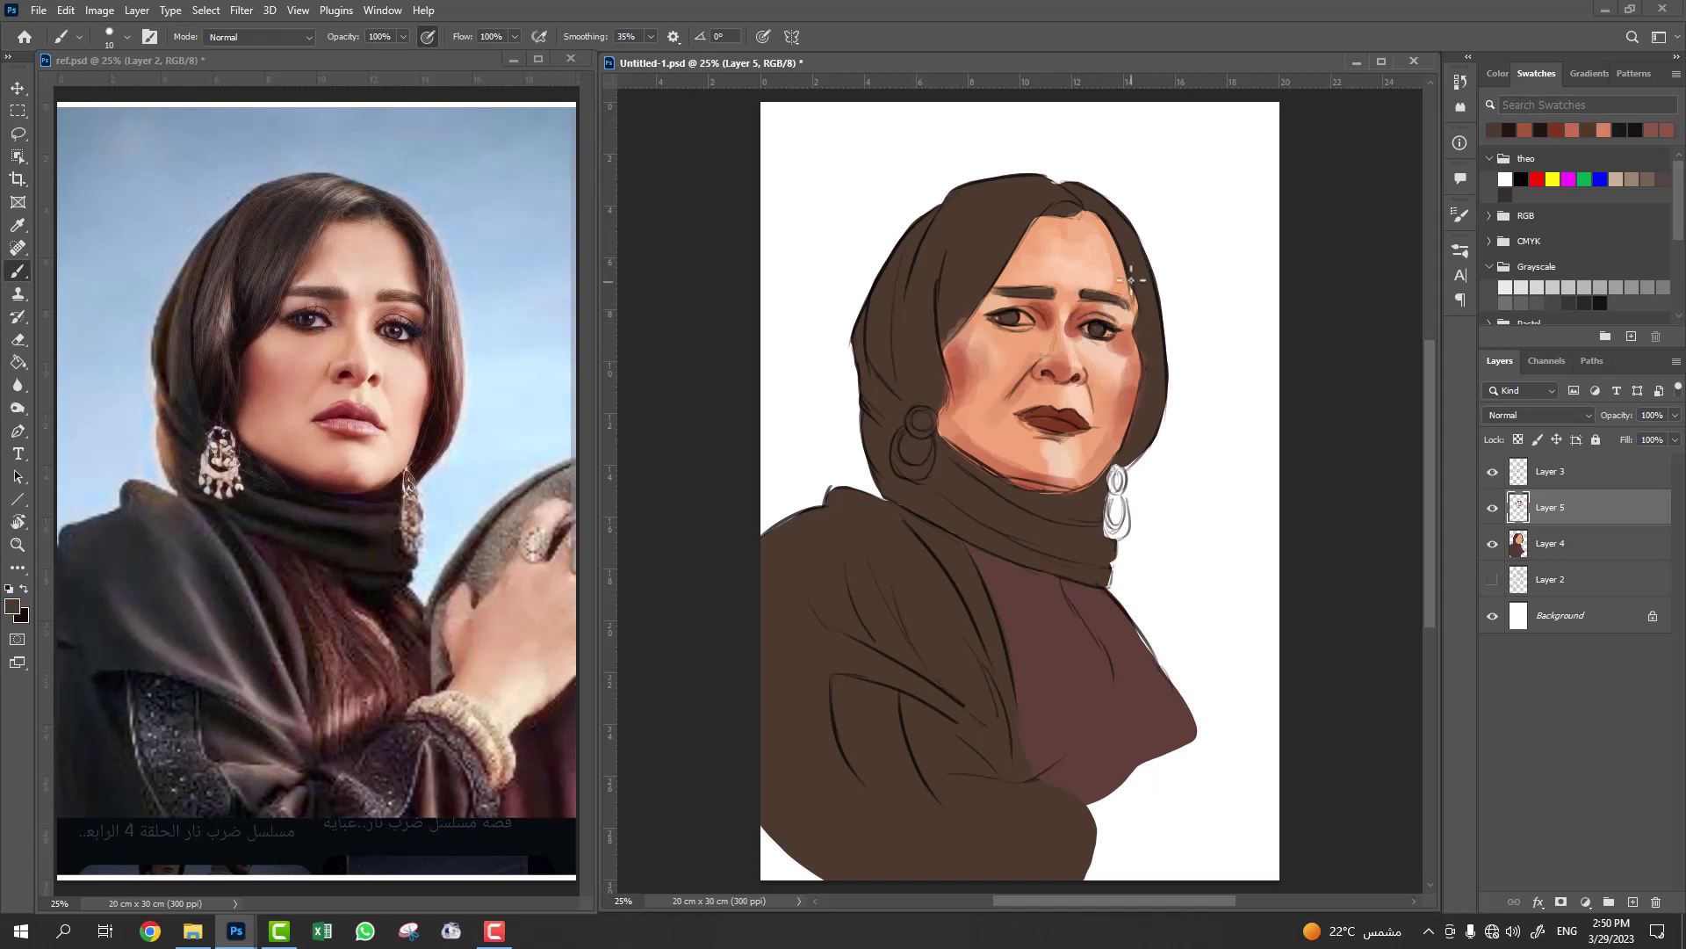
key("F6")
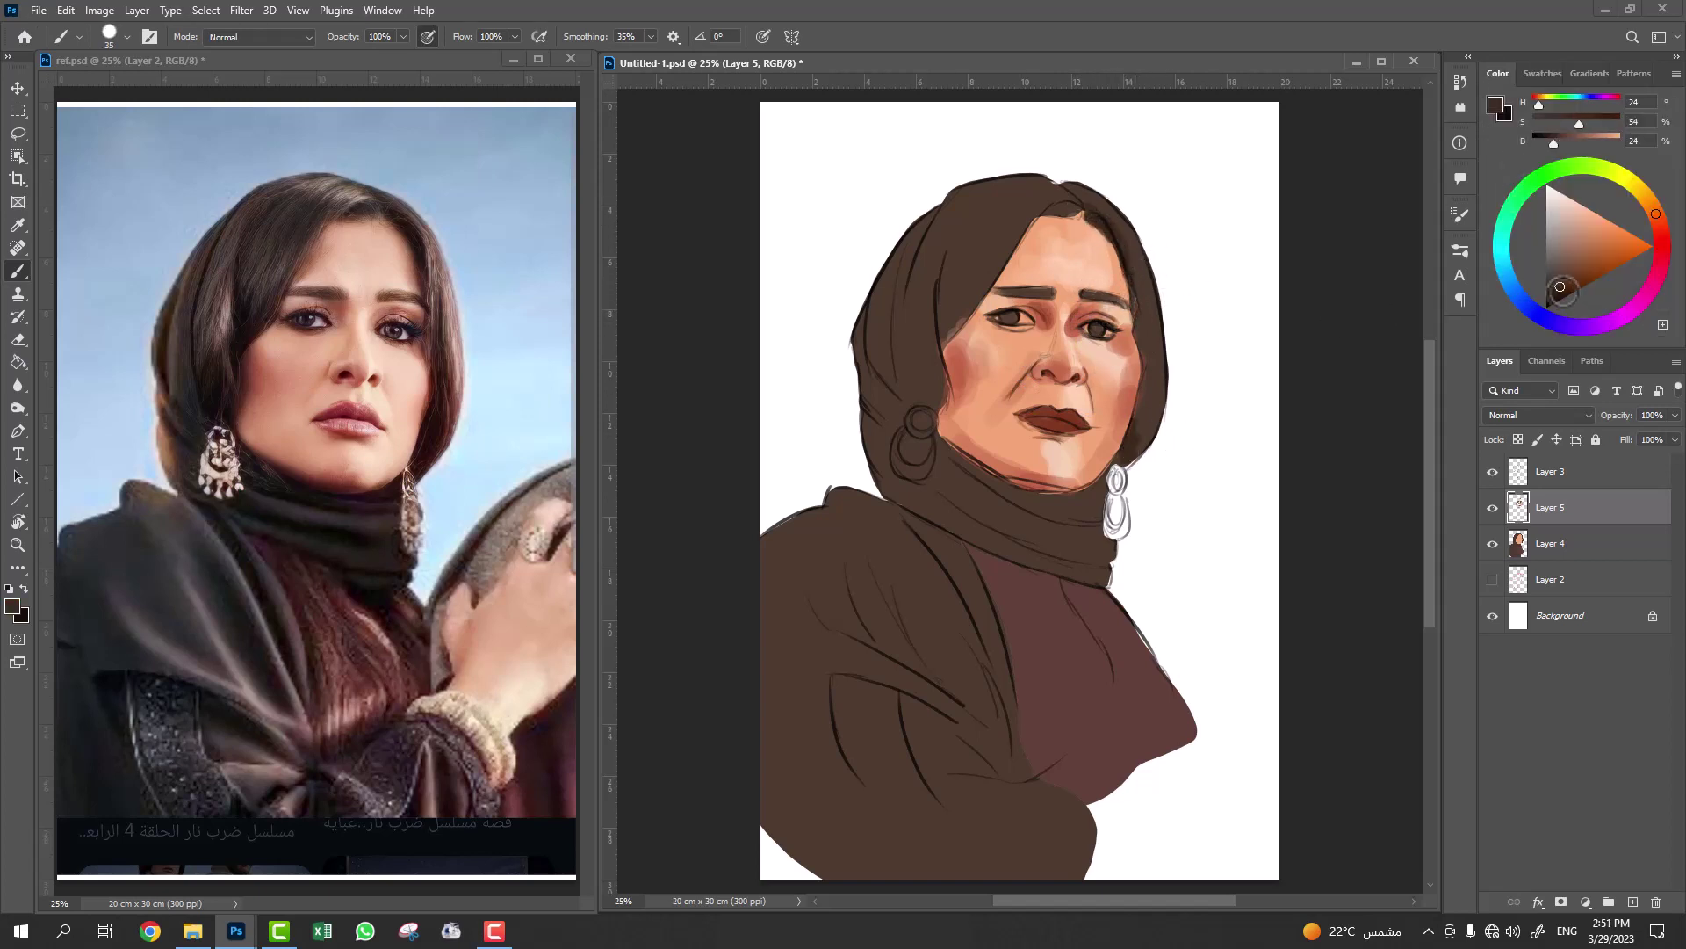
Darken the headscarf edge beside the face and the hair on the left with deeper browns.
left_click(1122, 454, "alt")
left_click_drag(1141, 435, 1152, 282)
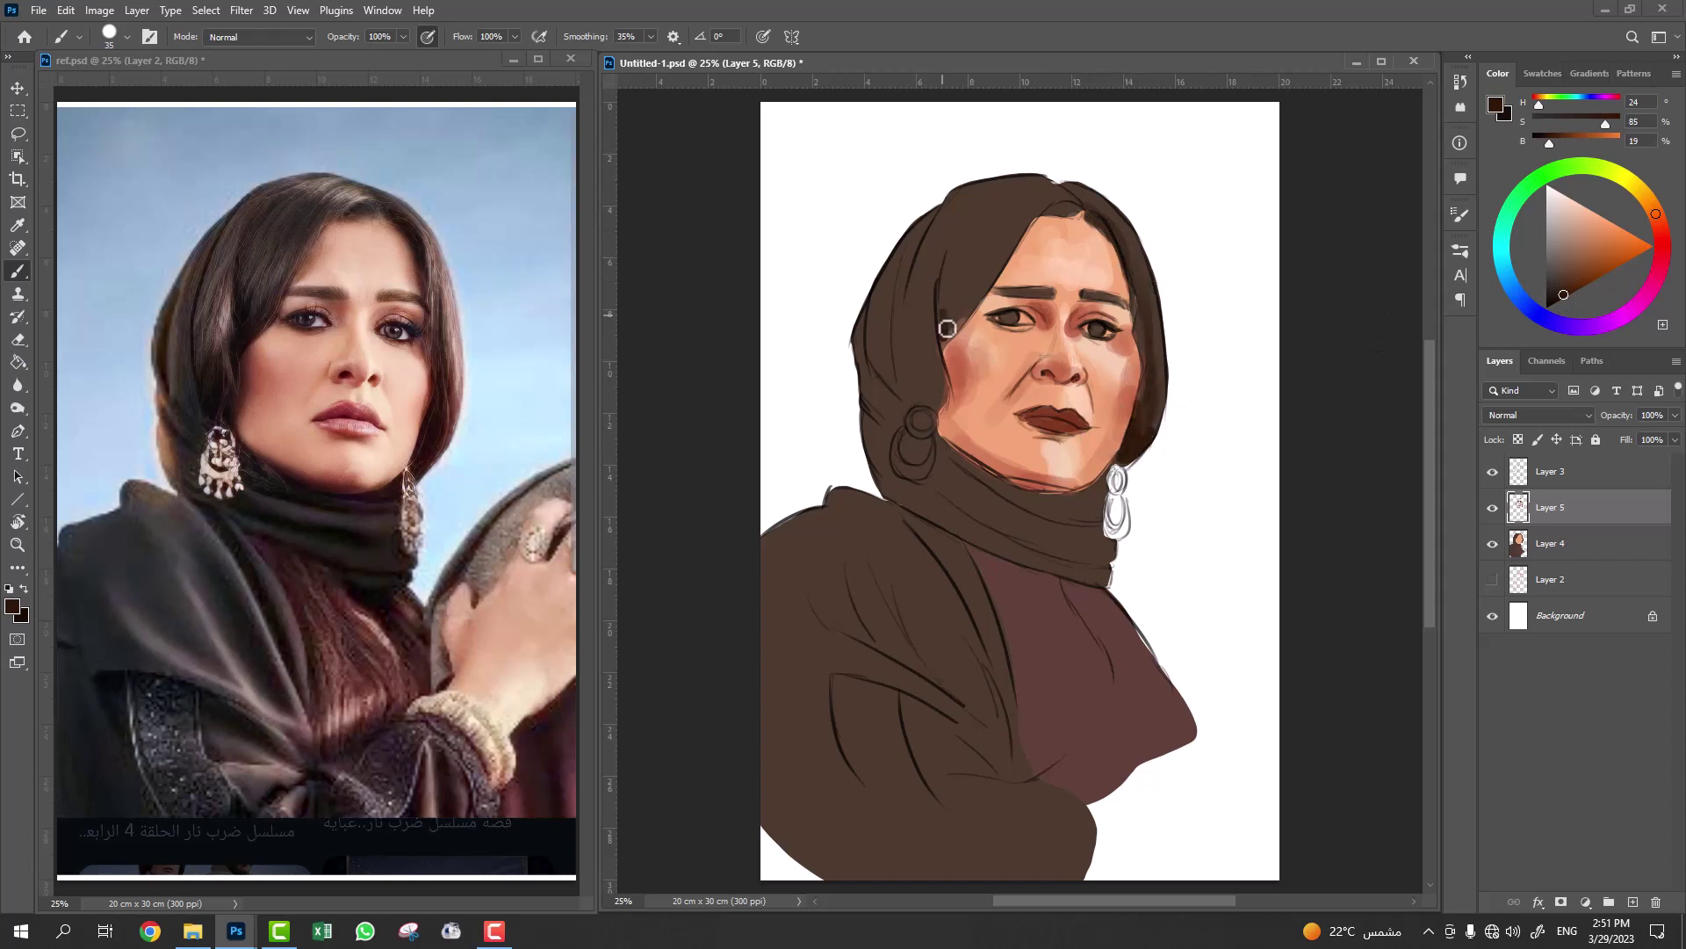
mouse_move(948, 327)
left_mouse_down()
mouse_move(950, 275)
mouse_move(1070, 207)
mouse_move(972, 184)
left_mouse_up()
left_click_drag(905, 395, 898, 297)
left_click(919, 384, "alt")
left_click_drag(919, 396, 896, 356)
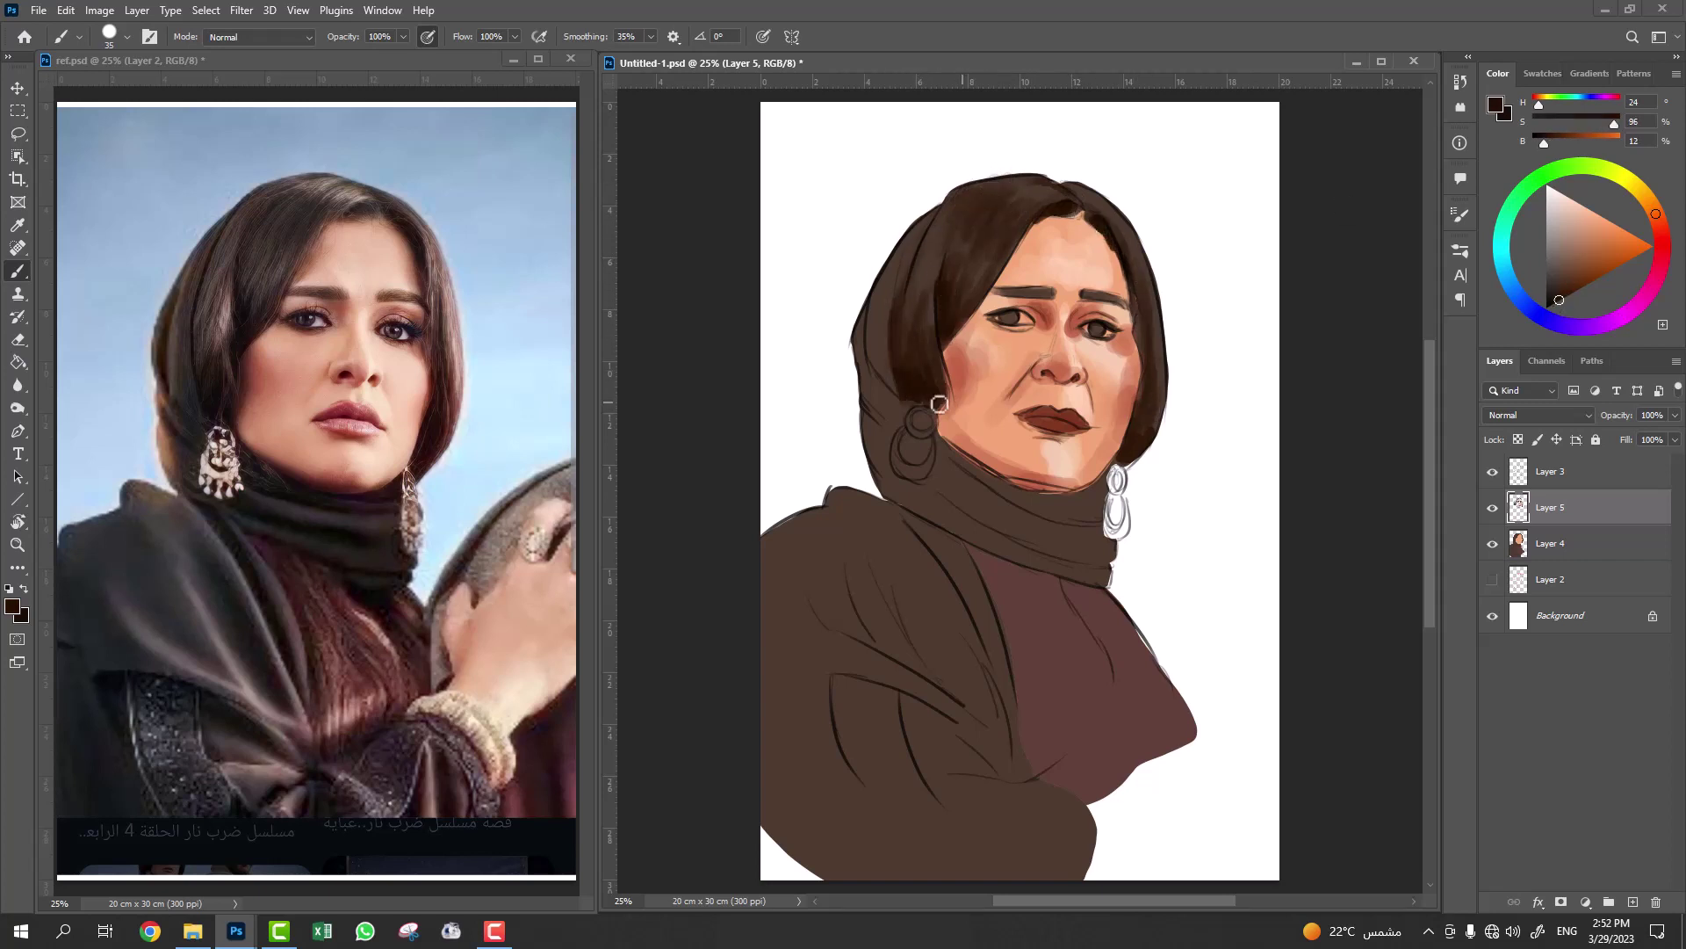
left_click_drag(936, 211, 895, 328)
Paint a dark shadow band along the jaw and neck with a larger brush.
left_click(966, 491, "alt")
key("]")
mouse_move(948, 467)
left_mouse_down()
mouse_move(1006, 501)
mouse_move(1080, 495)
mouse_move(983, 488)
mouse_move(1098, 510)
left_mouse_up()
left_click(1092, 501, "alt")
key("]")
key("]")
left_click_drag(931, 474, 1063, 536)
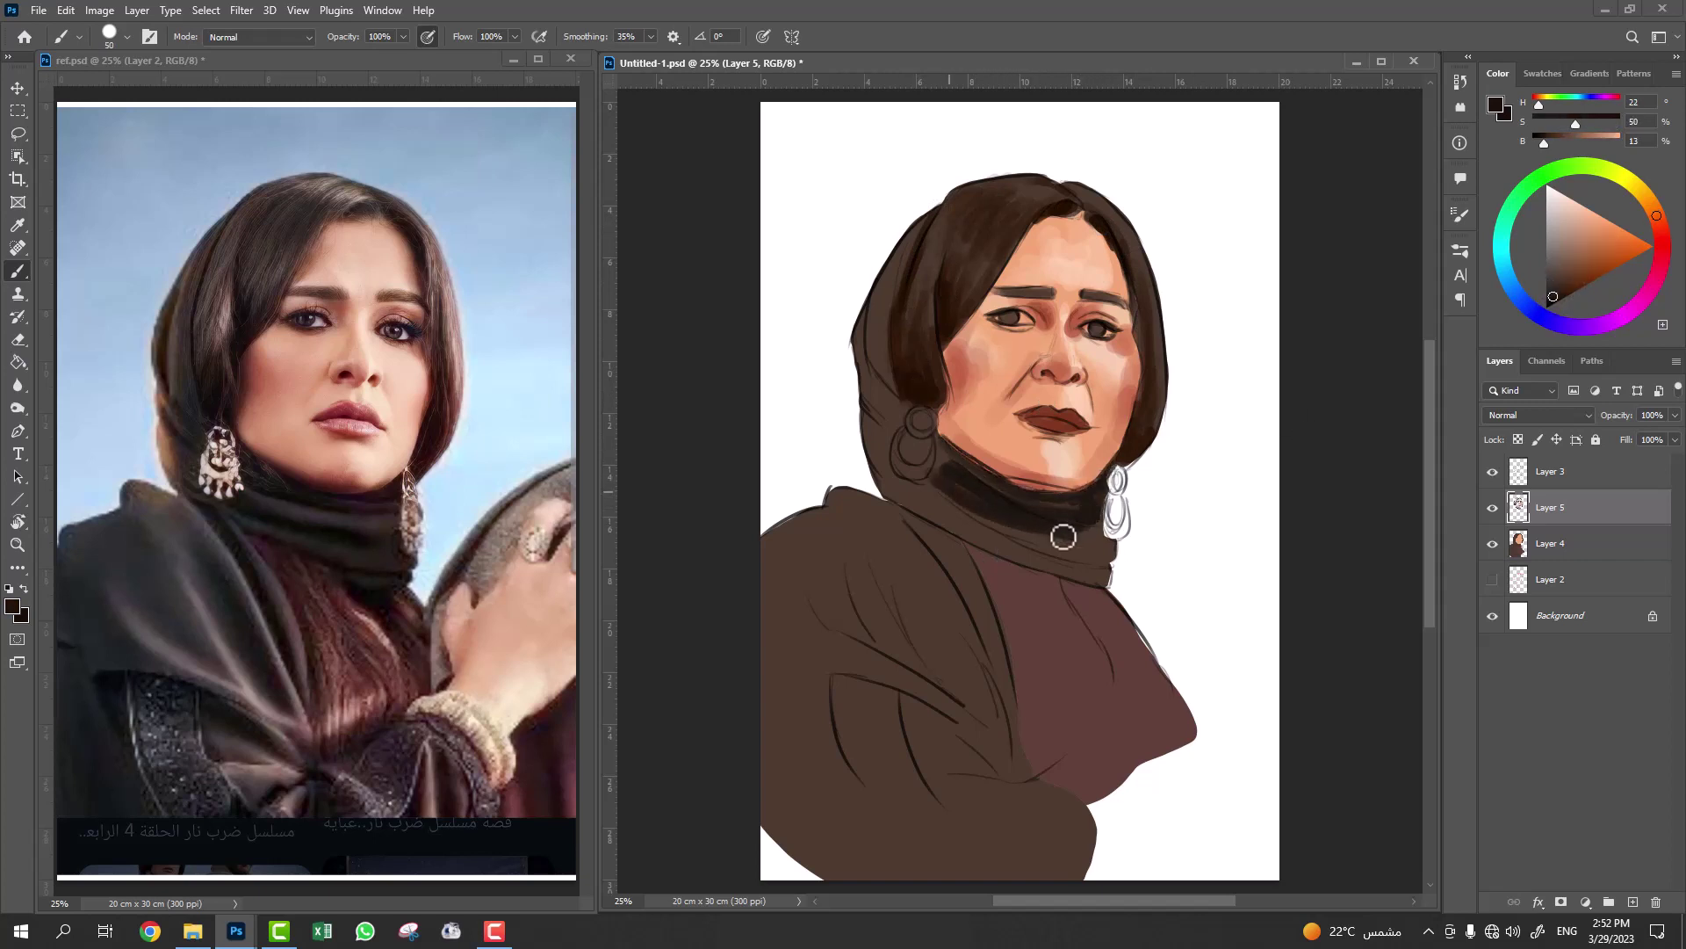
Add dark strokes to the left hair and neck-band edge, then pick light peach for the earrings.
left_click_drag(883, 422, 866, 316)
mouse_move(887, 373)
left_mouse_down()
mouse_move(905, 255)
mouse_move(884, 319)
left_mouse_up()
key("[")
left_click_drag(896, 230, 885, 296)
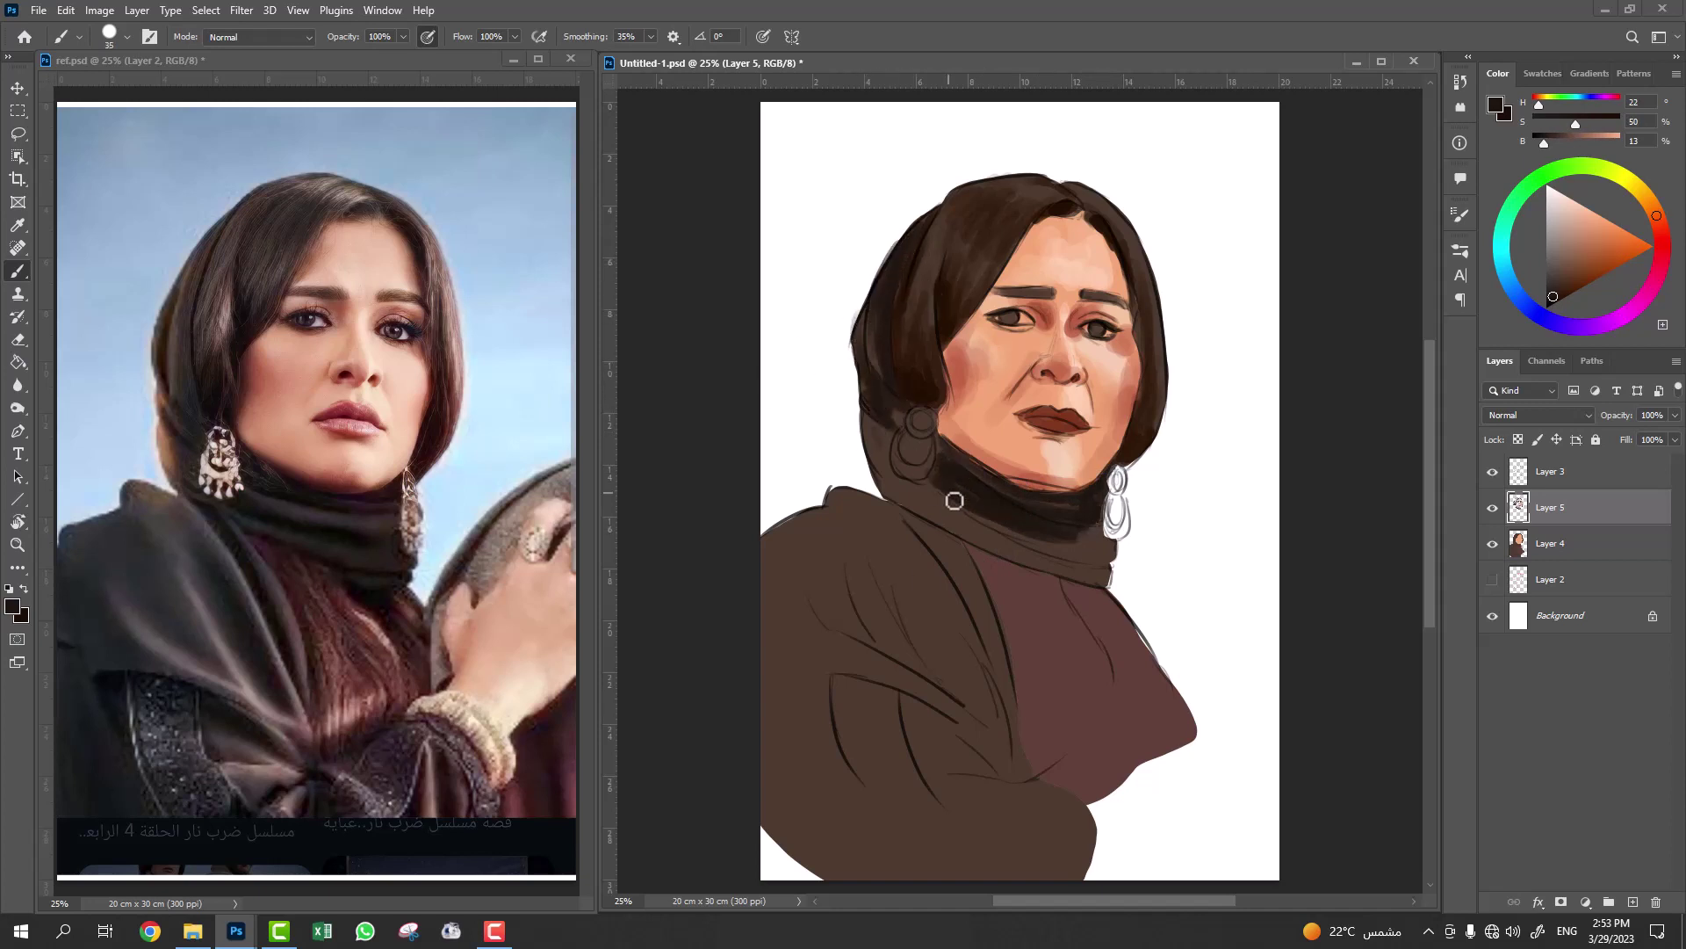
mouse_move(955, 500)
left_mouse_down()
mouse_move(1103, 557)
mouse_move(967, 539)
mouse_move(1069, 557)
left_mouse_up()
left_click(1116, 378, "alt")
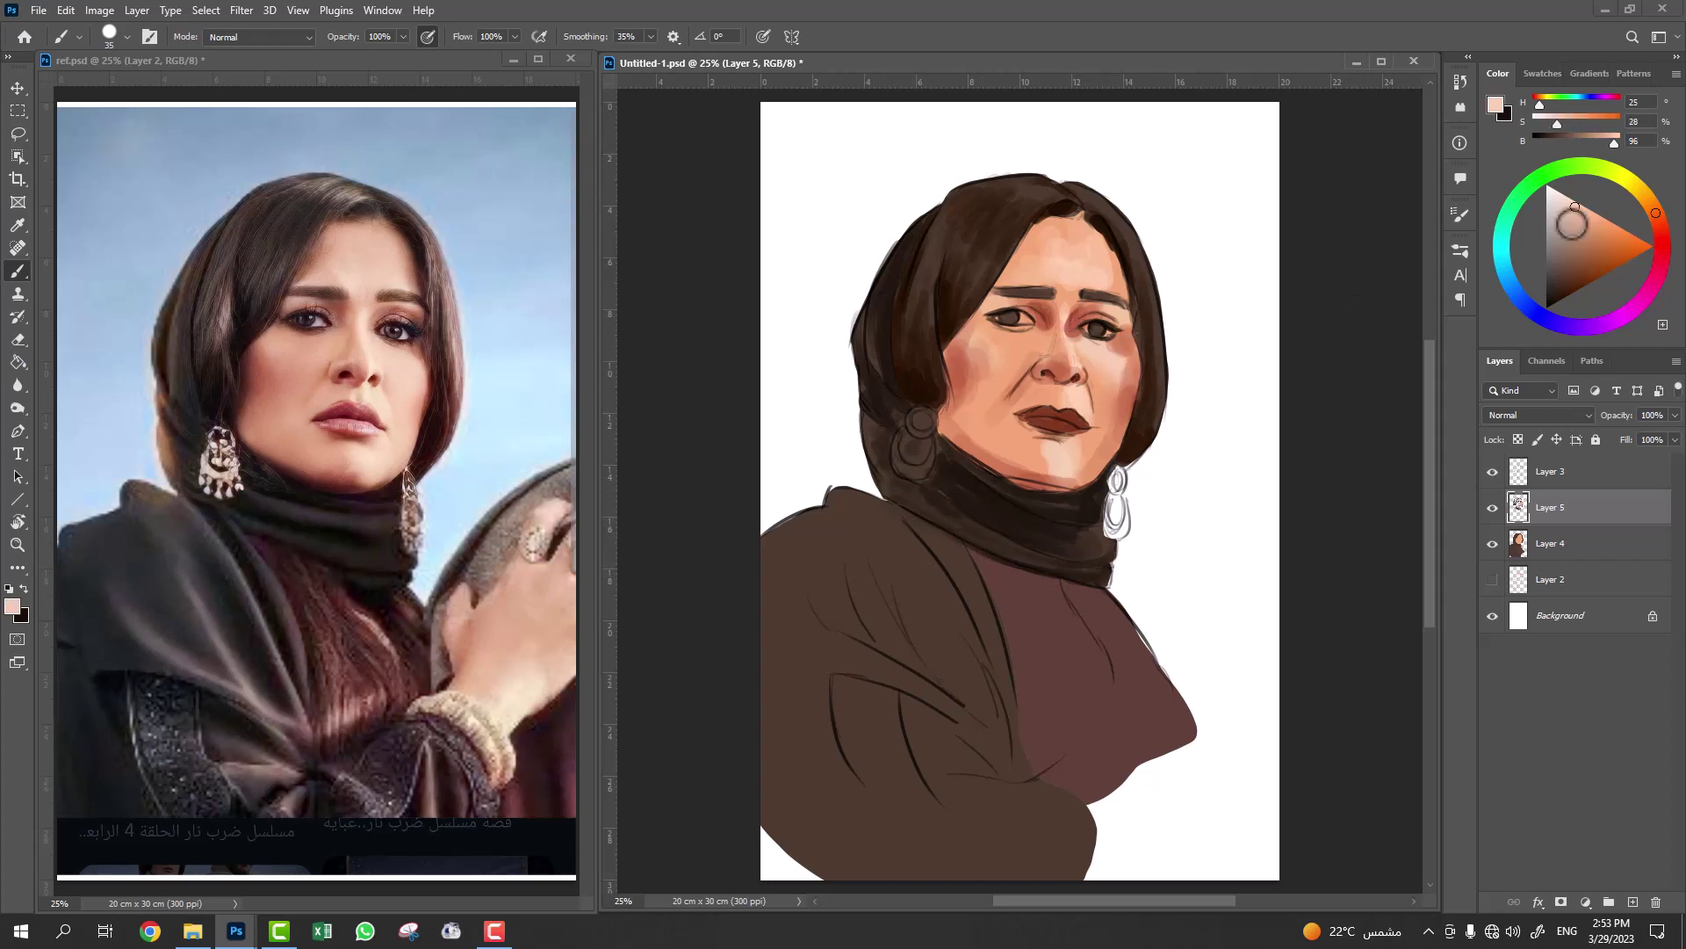
key("bracketleft")
key("bracketleft")
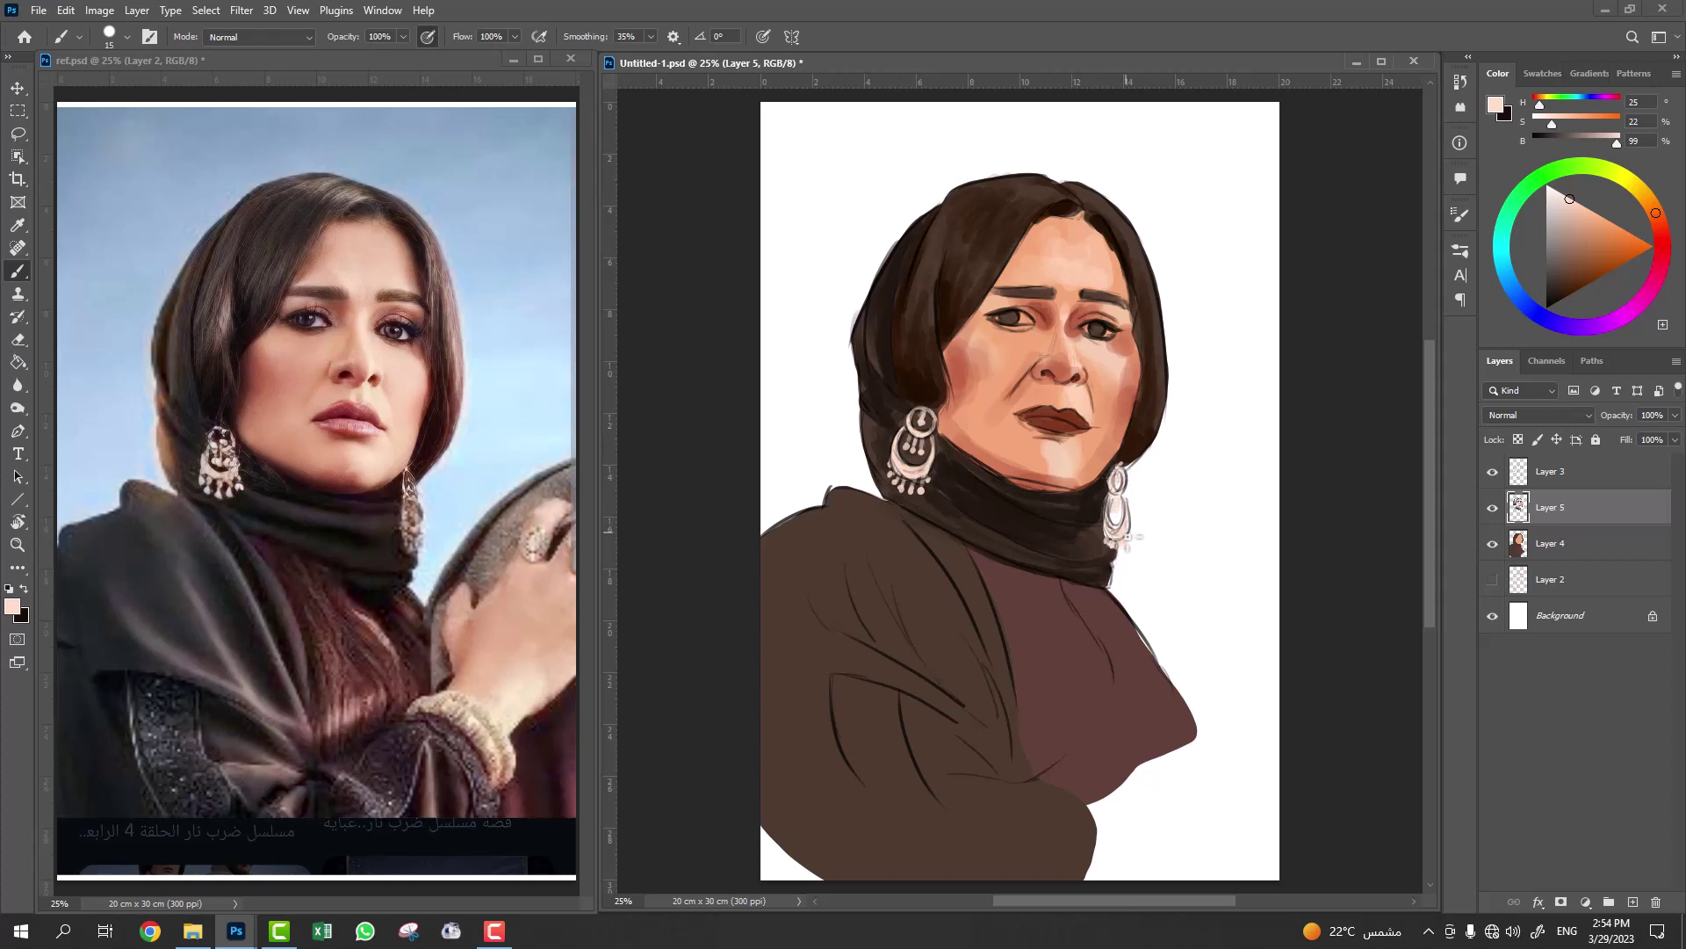
Shade a dark diagonal fold and the upper-left shoulder of the garment with scarf colour.
left_click(1026, 525, "alt")
left_click_drag(904, 523, 1006, 724)
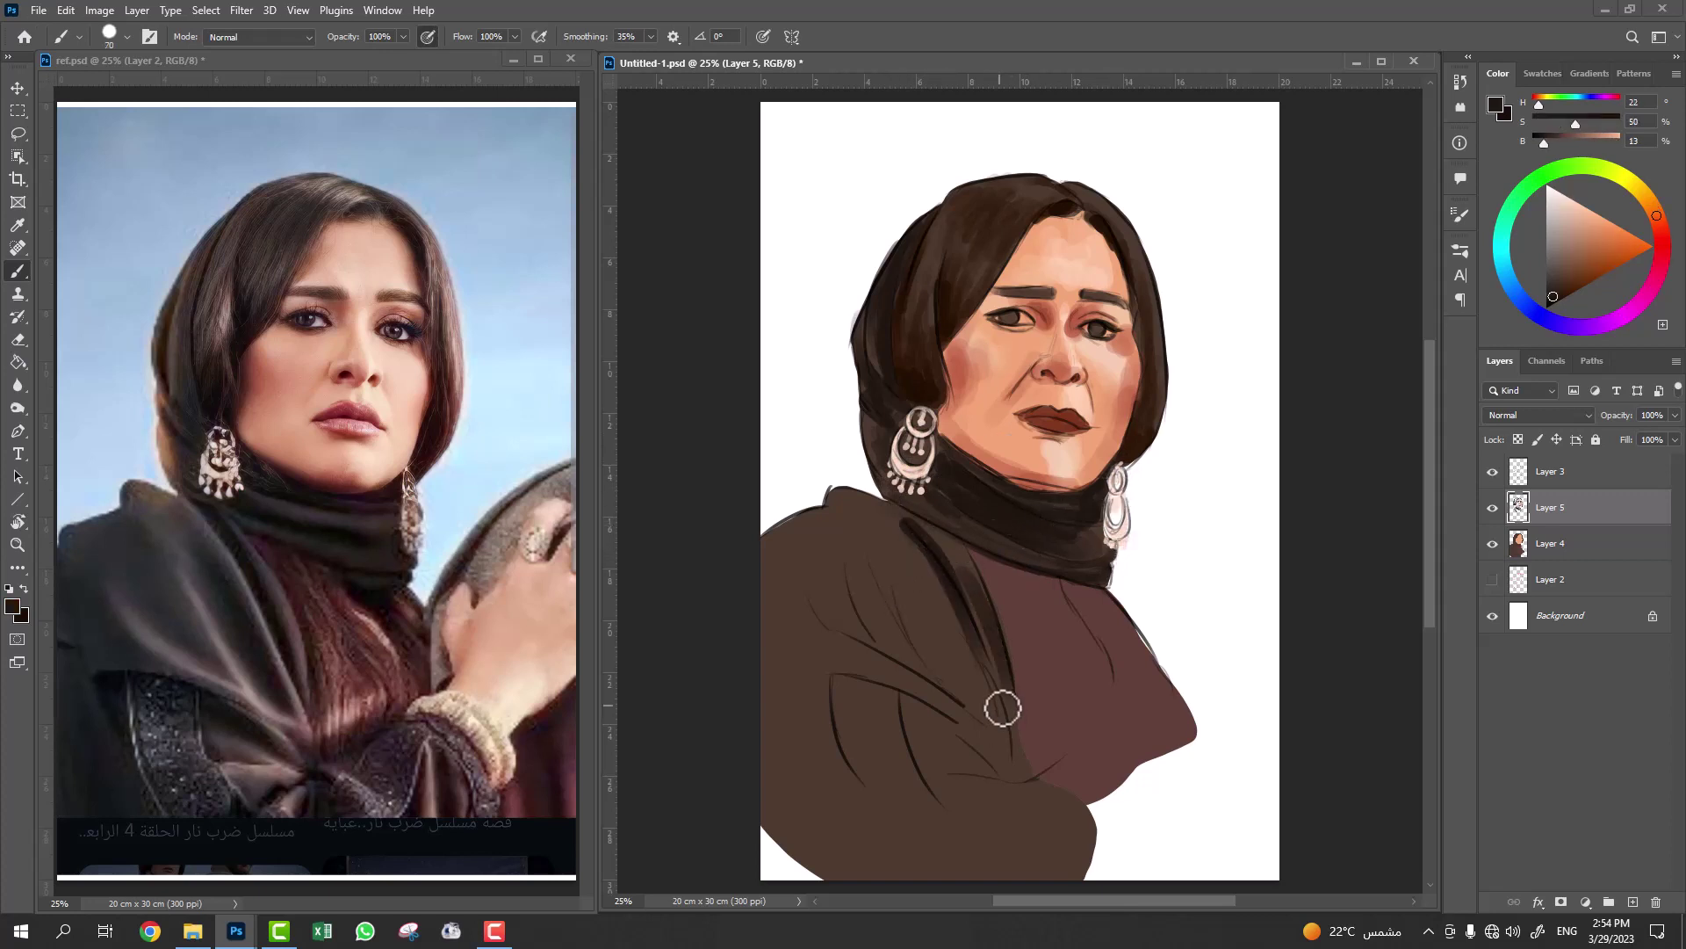
left_click_drag(938, 560, 941, 670)
mouse_move(879, 536)
left_mouse_down()
mouse_move(846, 563)
mouse_move(884, 651)
mouse_move(877, 534)
mouse_move(945, 662)
mouse_move(822, 569)
mouse_move(904, 674)
mouse_move(873, 621)
mouse_move(777, 626)
left_mouse_up()
Darken the upper-left shoulder, fold and lower-left garment with a larger, darker brown brush.
left_click(777, 626, "alt")
key("bracketright")
key("bracketright")
key("bracketright")
left_click(900, 677, "alt")
mouse_move(809, 557)
left_mouse_down()
mouse_move(794, 595)
mouse_move(960, 667)
mouse_move(861, 700)
mouse_move(787, 689)
left_mouse_up()
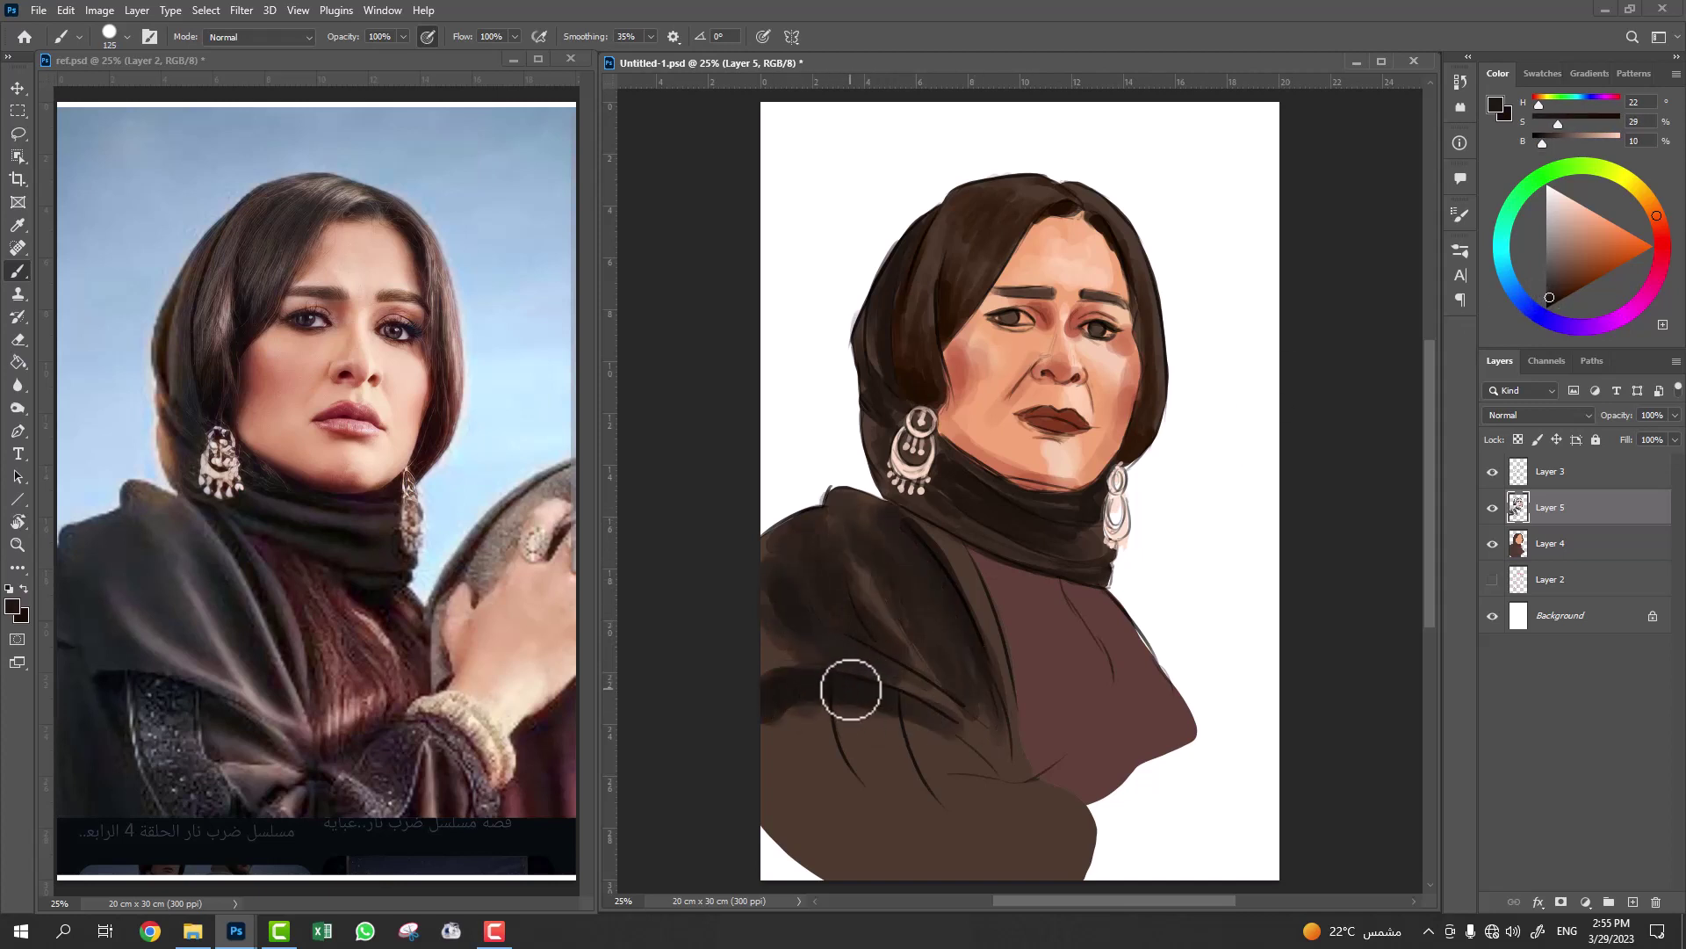
mouse_move(894, 685)
left_mouse_down()
mouse_move(798, 765)
mouse_move(863, 798)
mouse_move(967, 734)
mouse_move(960, 677)
mouse_move(908, 734)
mouse_move(958, 832)
left_mouse_up()
Paint light pink strokes across the chest with a smaller brush.
left_click(1661, 230)
left_click_drag(1563, 268, 1569, 203)
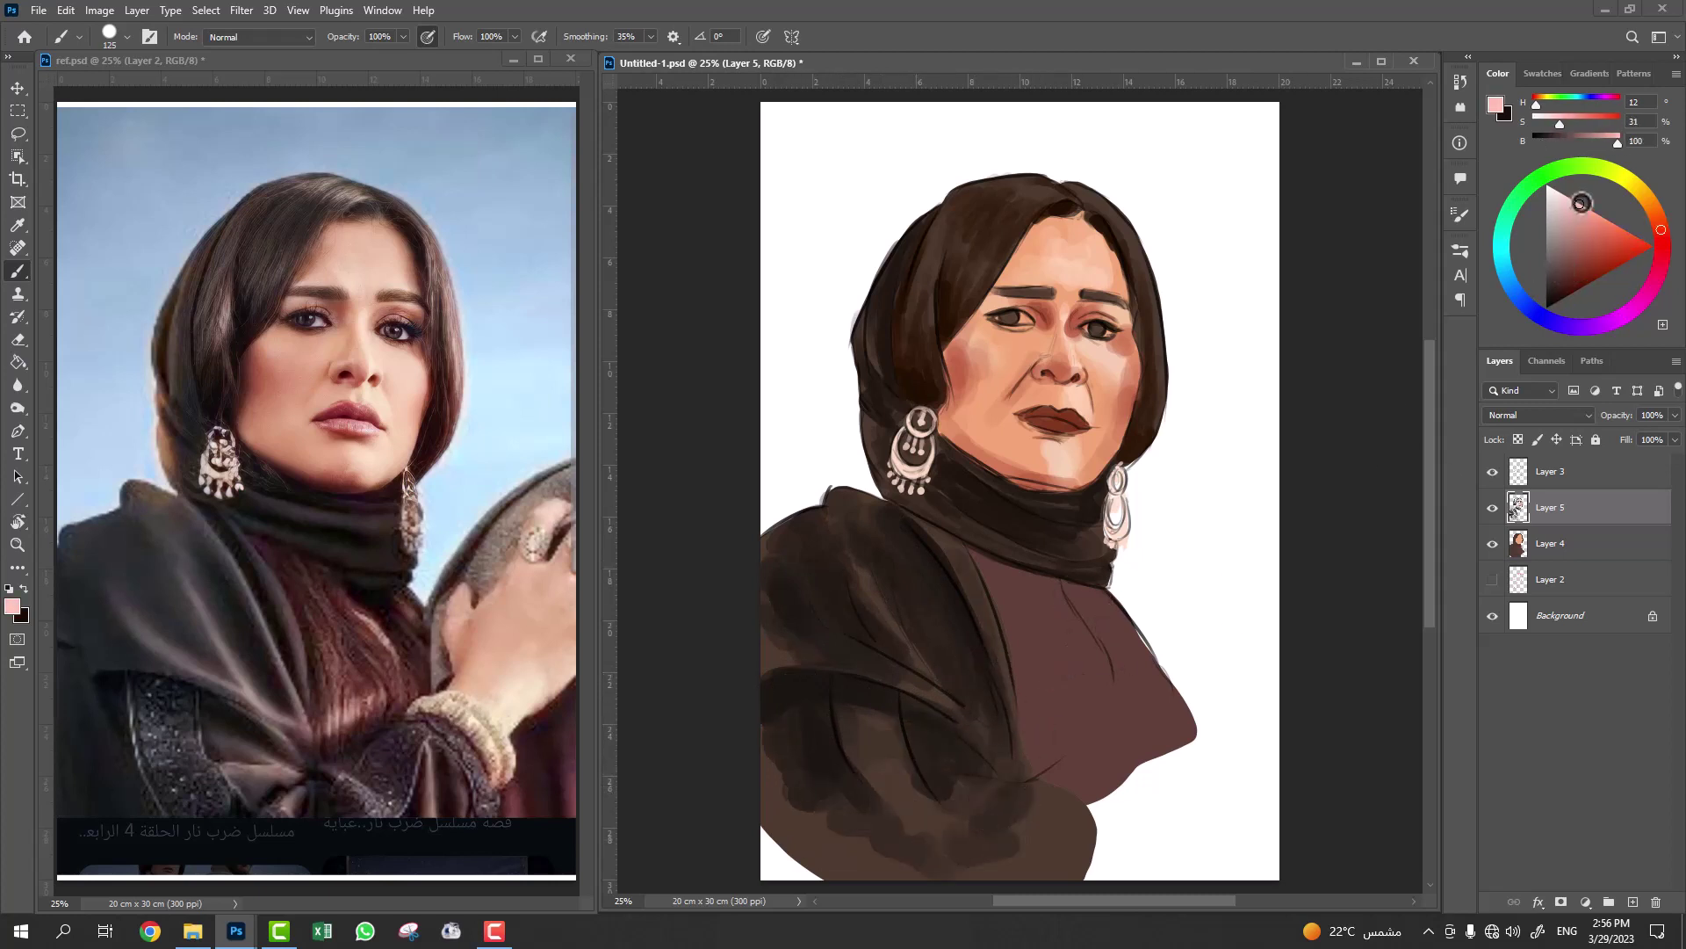
key("bracketleft")
key("bracketleft")
key("bracketleft")
mouse_move(1024, 687)
left_mouse_down()
mouse_move(1123, 667)
mouse_move(1098, 606)
left_mouse_up()
Shade near the neck in dark maroon and darken the chest with very dark scarf brown.
left_click_drag(1568, 238, 1569, 282)
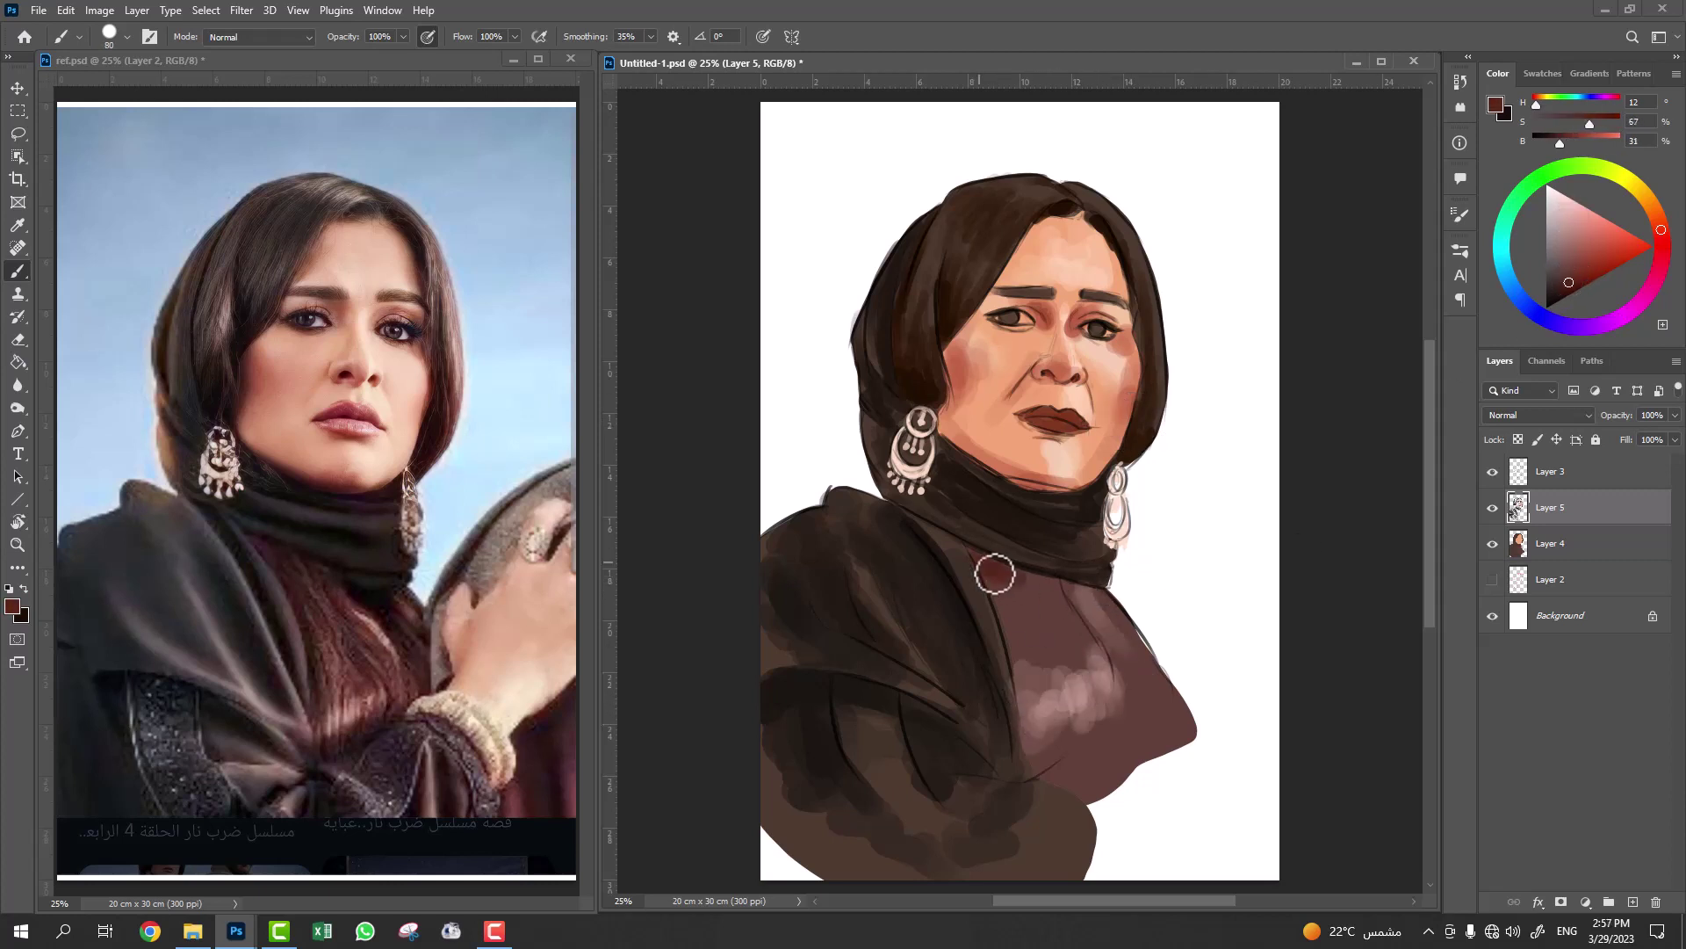
mouse_move(992, 572)
left_mouse_down()
mouse_move(1104, 640)
mouse_move(1118, 726)
mouse_move(1122, 667)
mouse_move(1129, 681)
left_mouse_up()
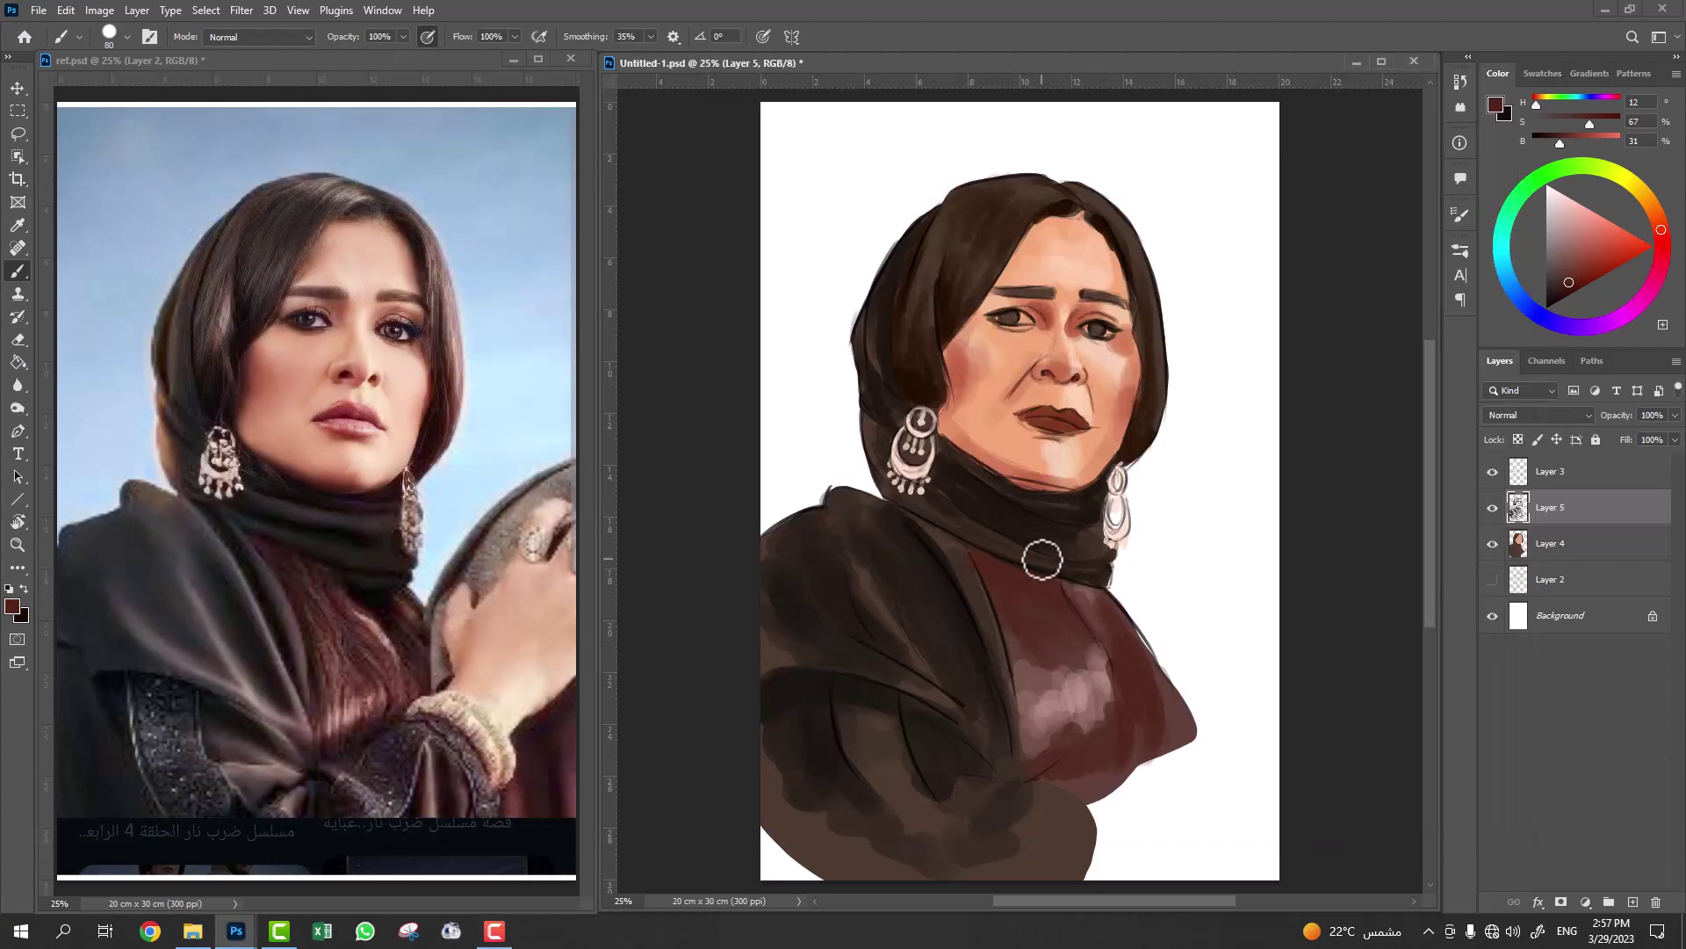
left_click(1045, 562, "alt")
mouse_move(1059, 590)
left_mouse_down()
mouse_move(1036, 591)
mouse_move(1120, 660)
left_mouse_up()
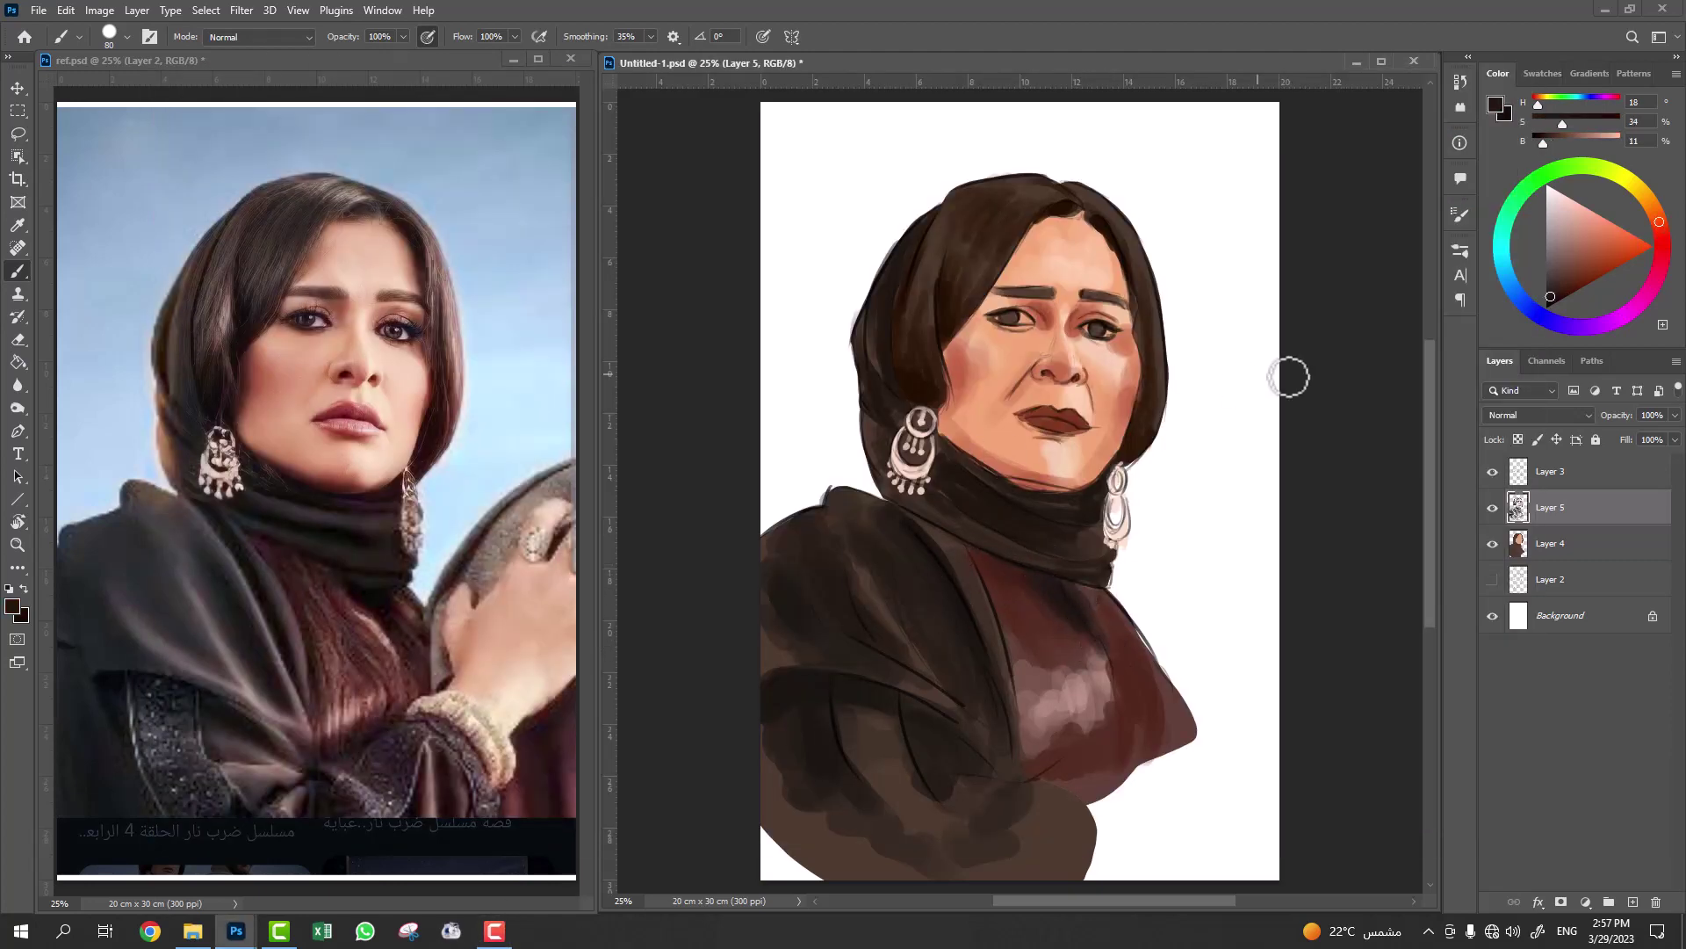
Shrink the brush and tune the sampled lip colour to a brighter, deeper red-brown.
left_click(1273, 347, "alt")
key("bracketleft")
key("bracketleft")
key("bracketleft")
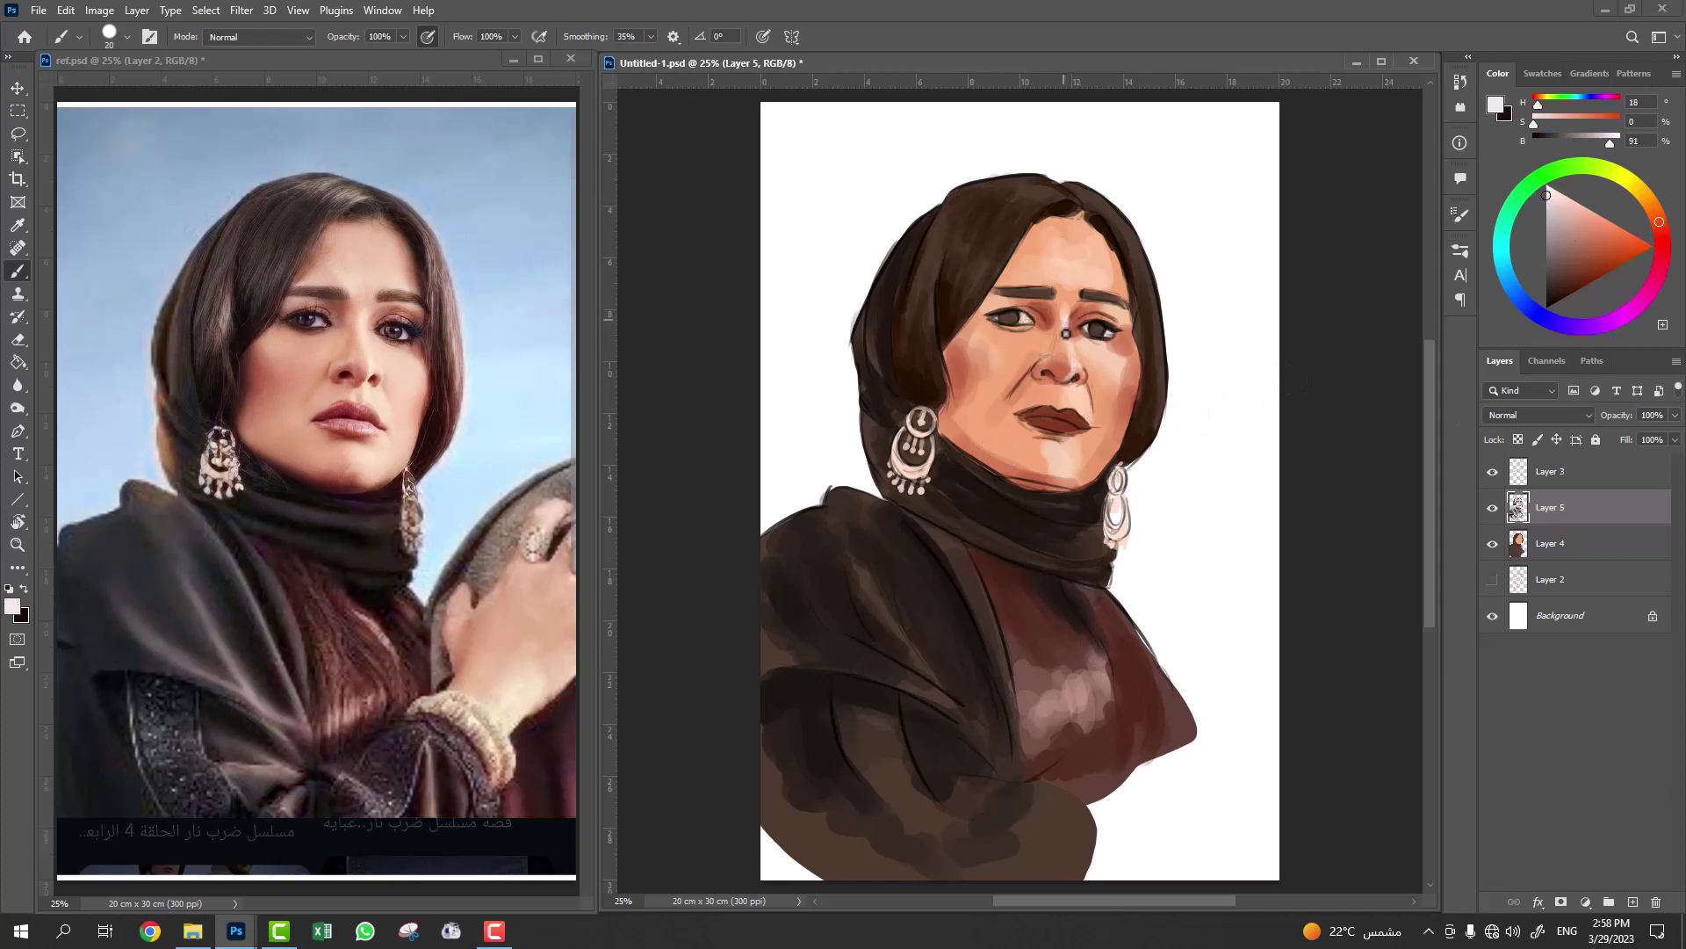
left_click(1059, 428, "alt")
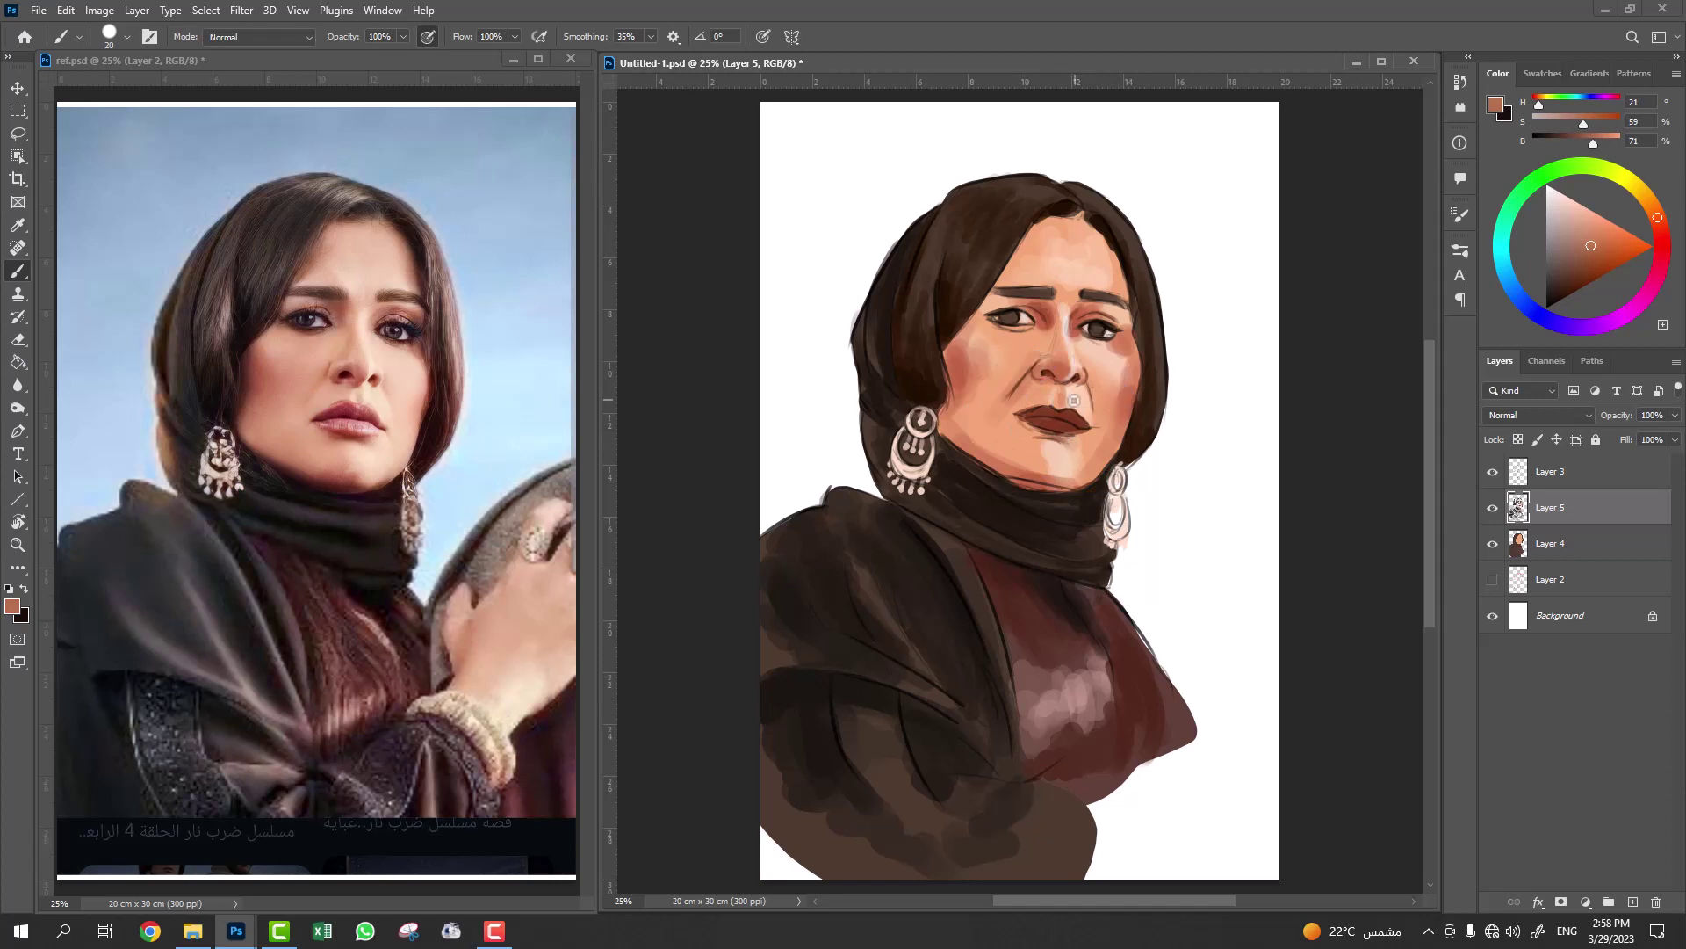
left_click(1607, 260)
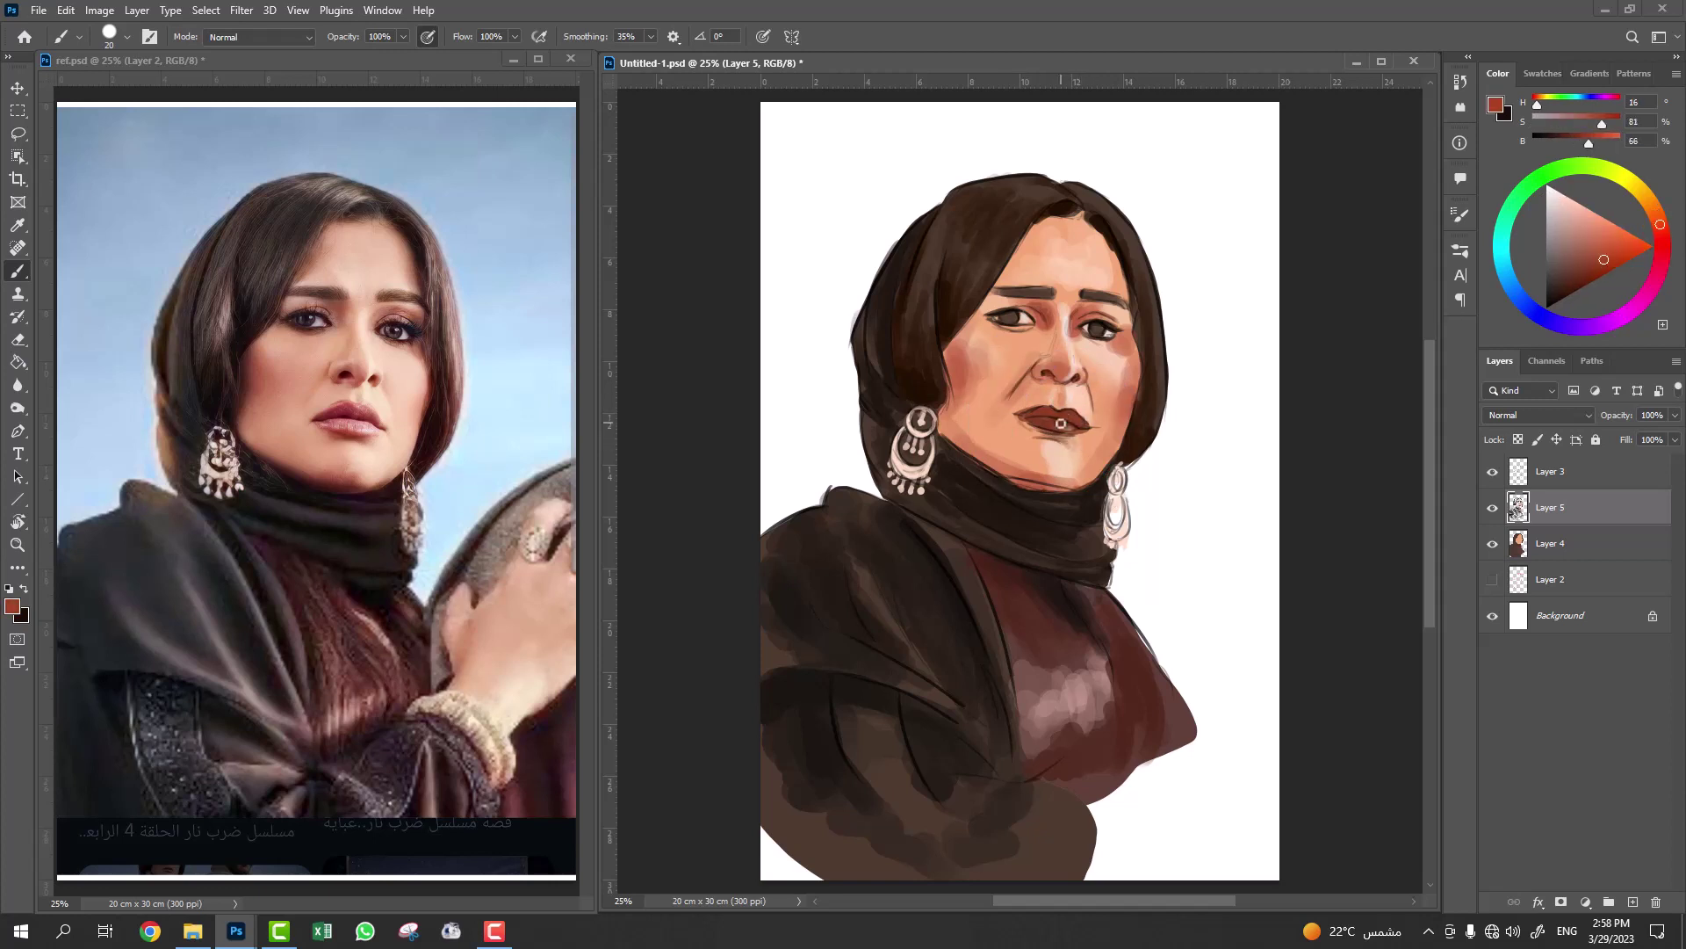
left_click(1061, 424, "alt")
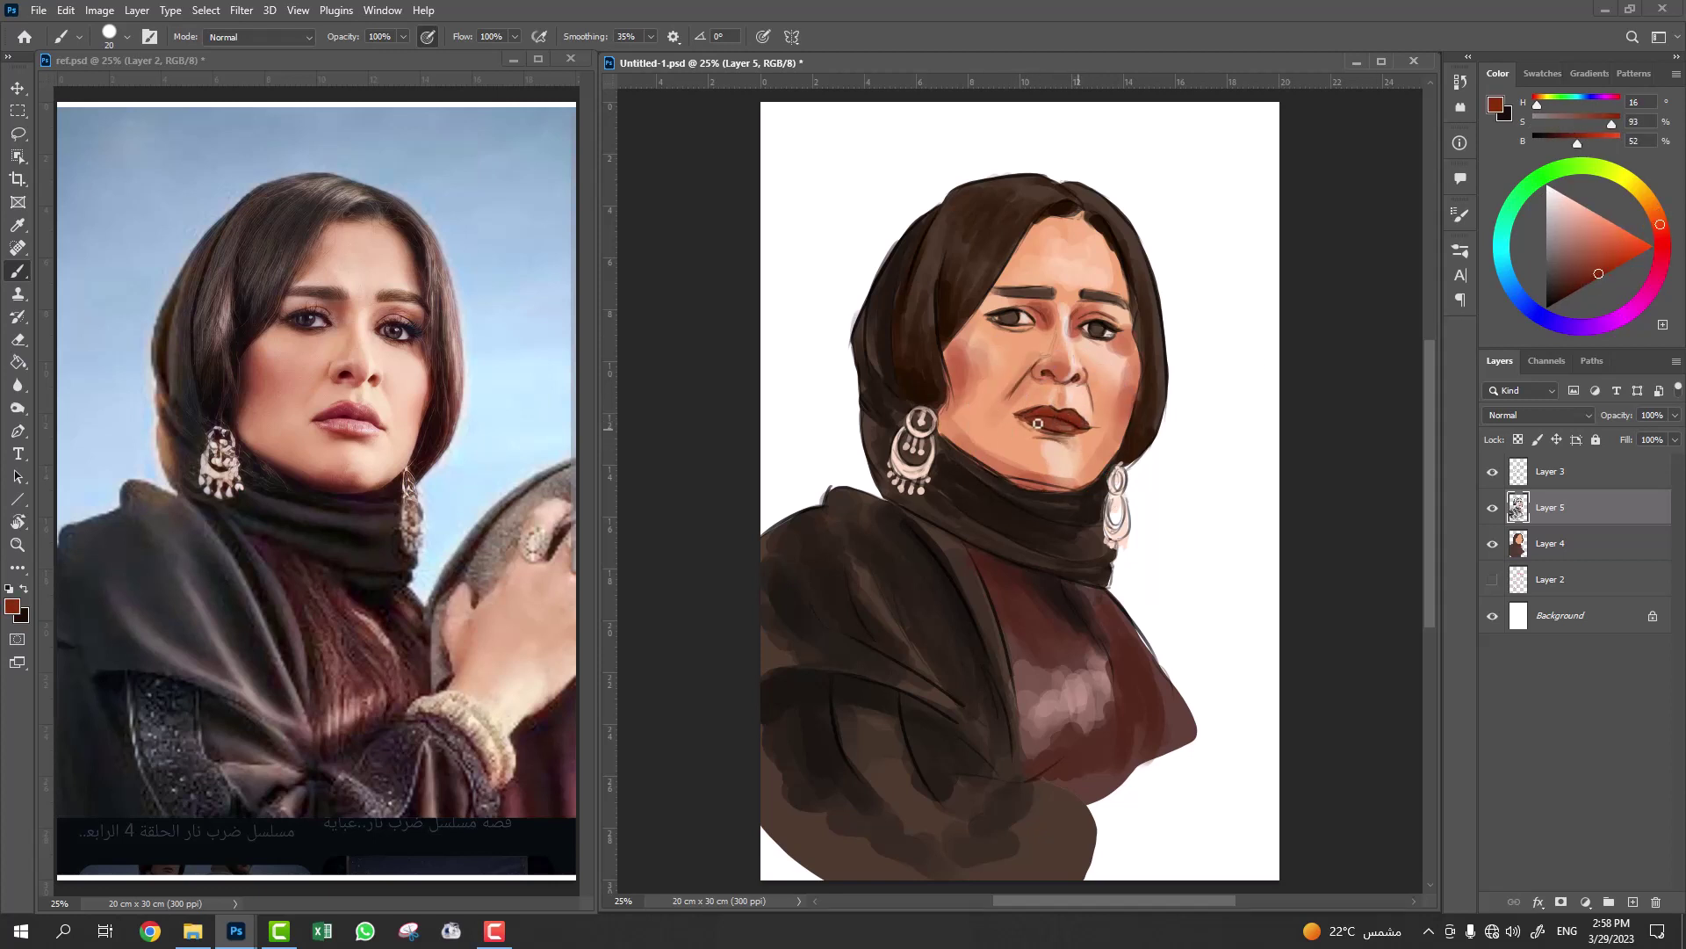
Hide the Layer 3 line art and choose a near-black dark brown.
left_click(1492, 472)
left_click(1493, 472)
left_click(1109, 326, "alt")
left_click(1492, 472)
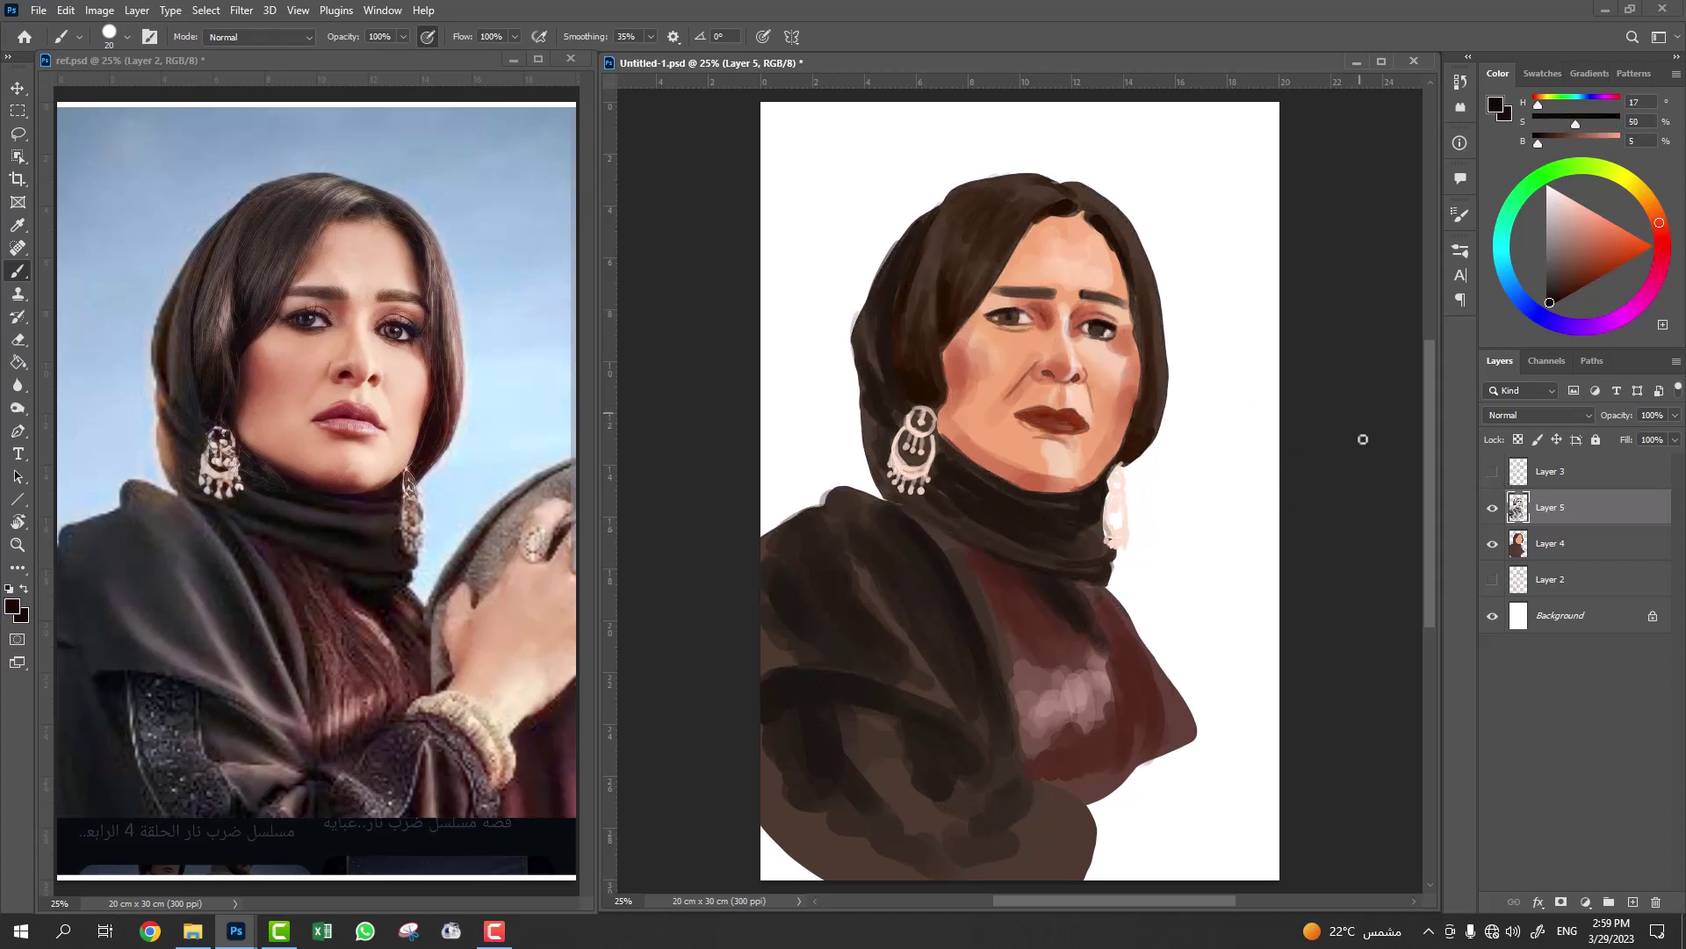
Create a new empty layer above Layer 5 and sample light peach skin tones.
key("ctrl+shift+alt+n")
left_click(1034, 477, "alt")
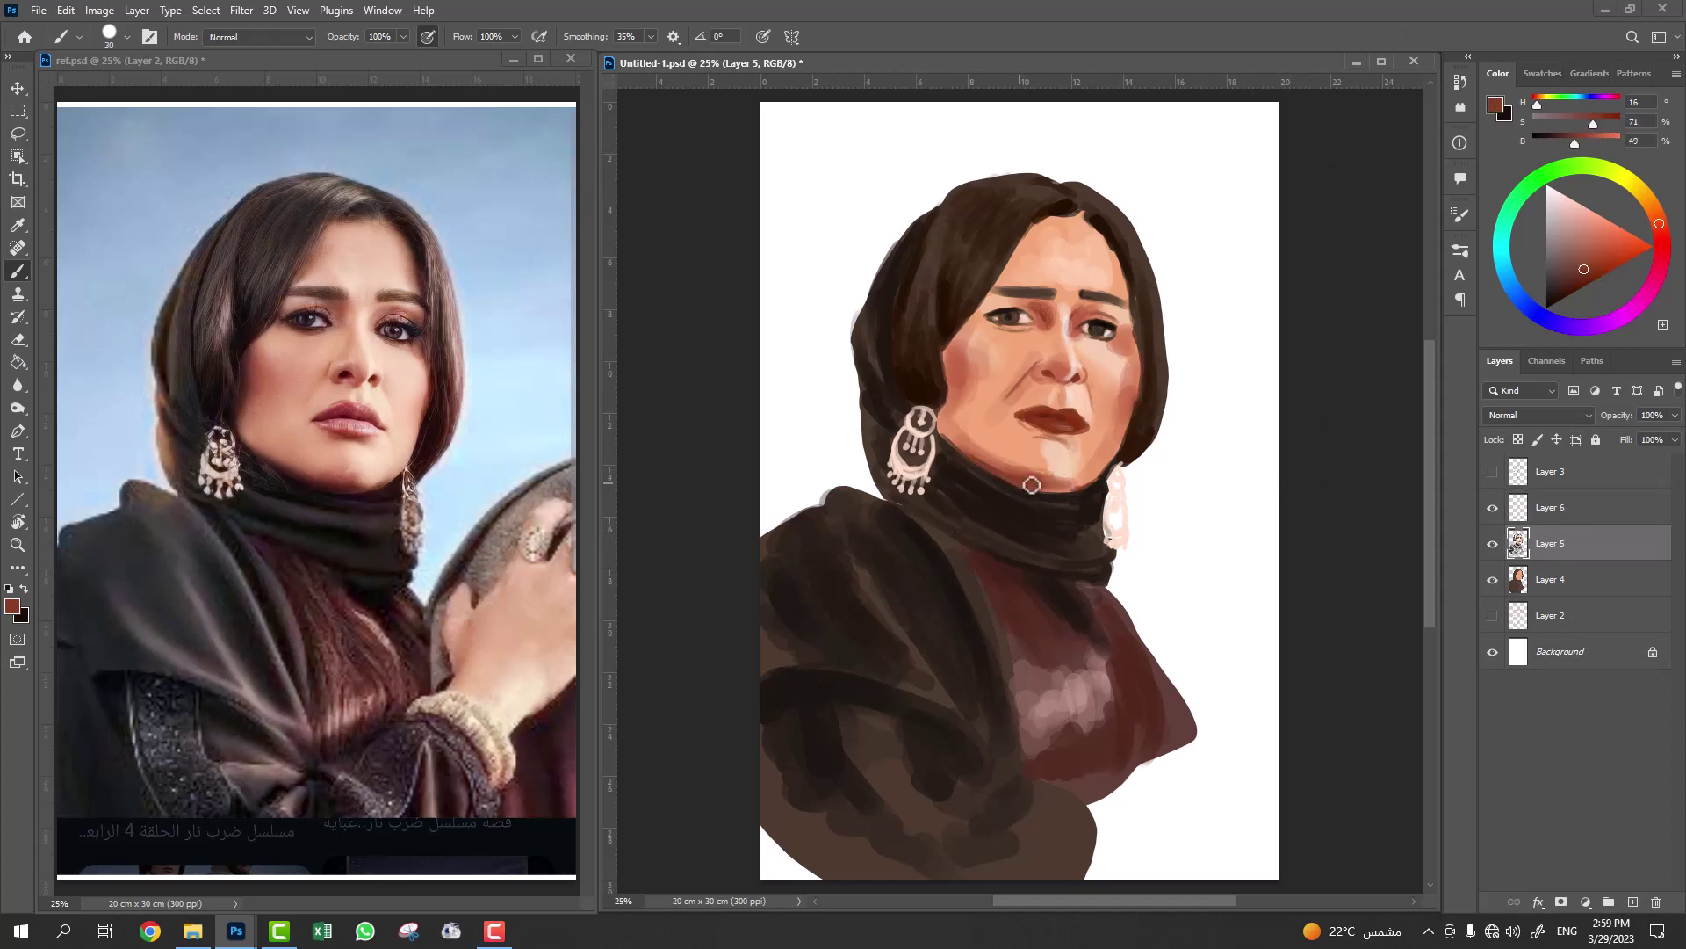
left_click(965, 434, "alt")
left_click(971, 373, "alt")
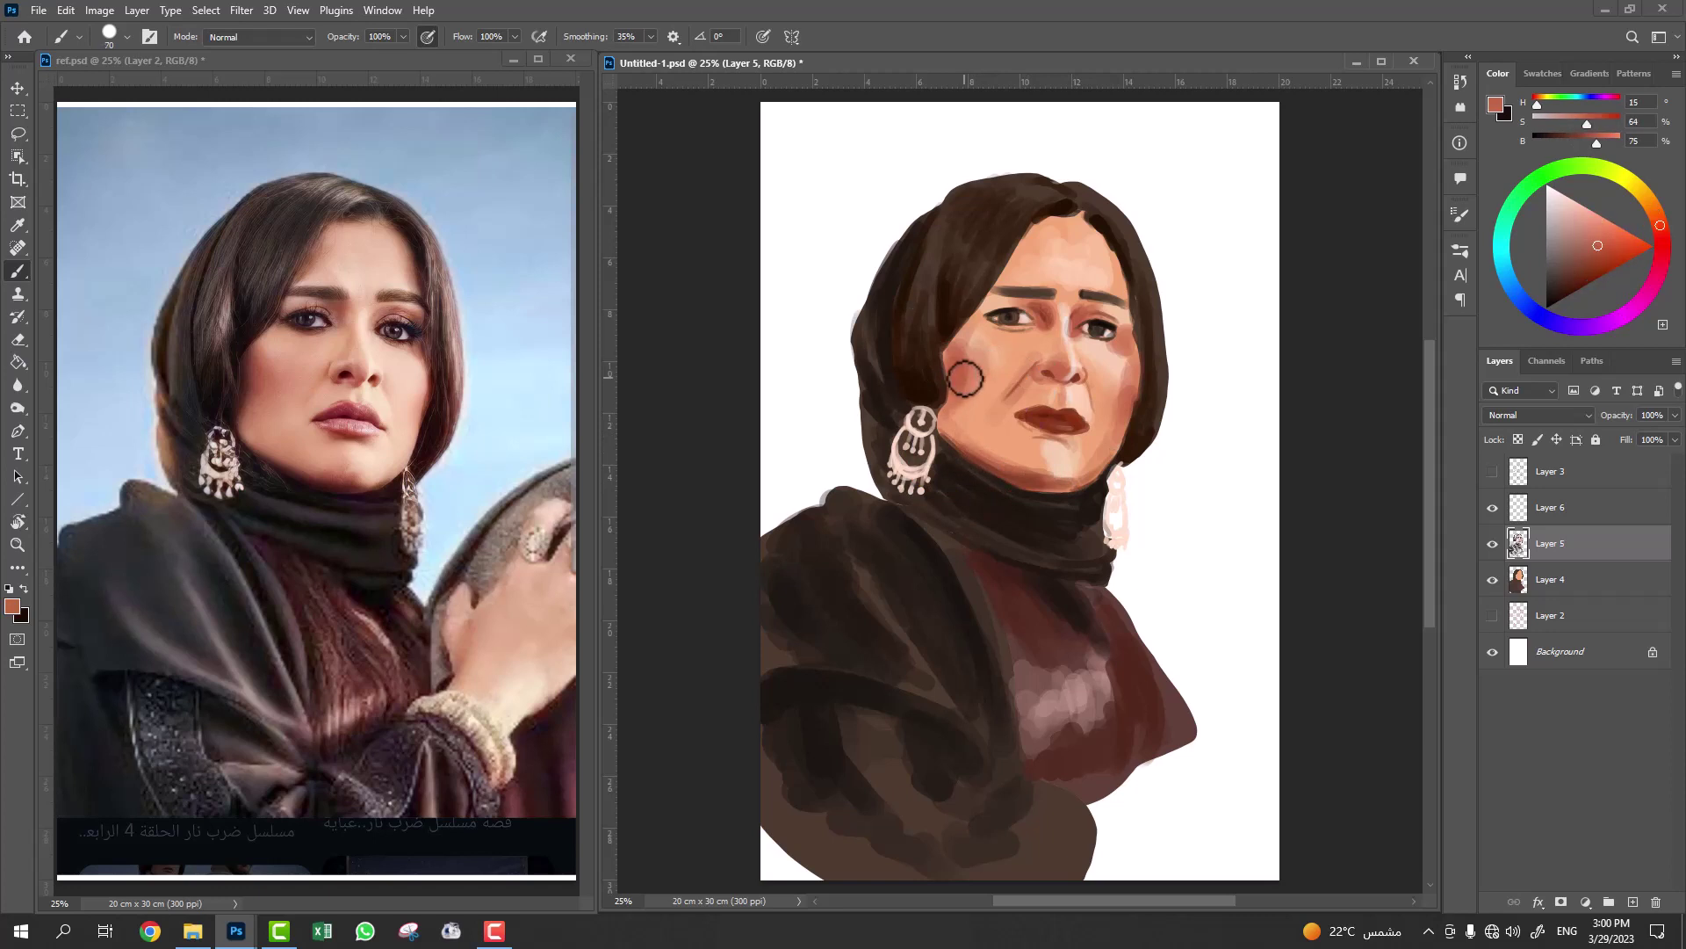
key("bracketright")
key("bracketright")
key("bracketright")
Sample cheek and dark brown tones, make Layer 6 active, and pick the nose colour.
left_click(973, 343, "alt")
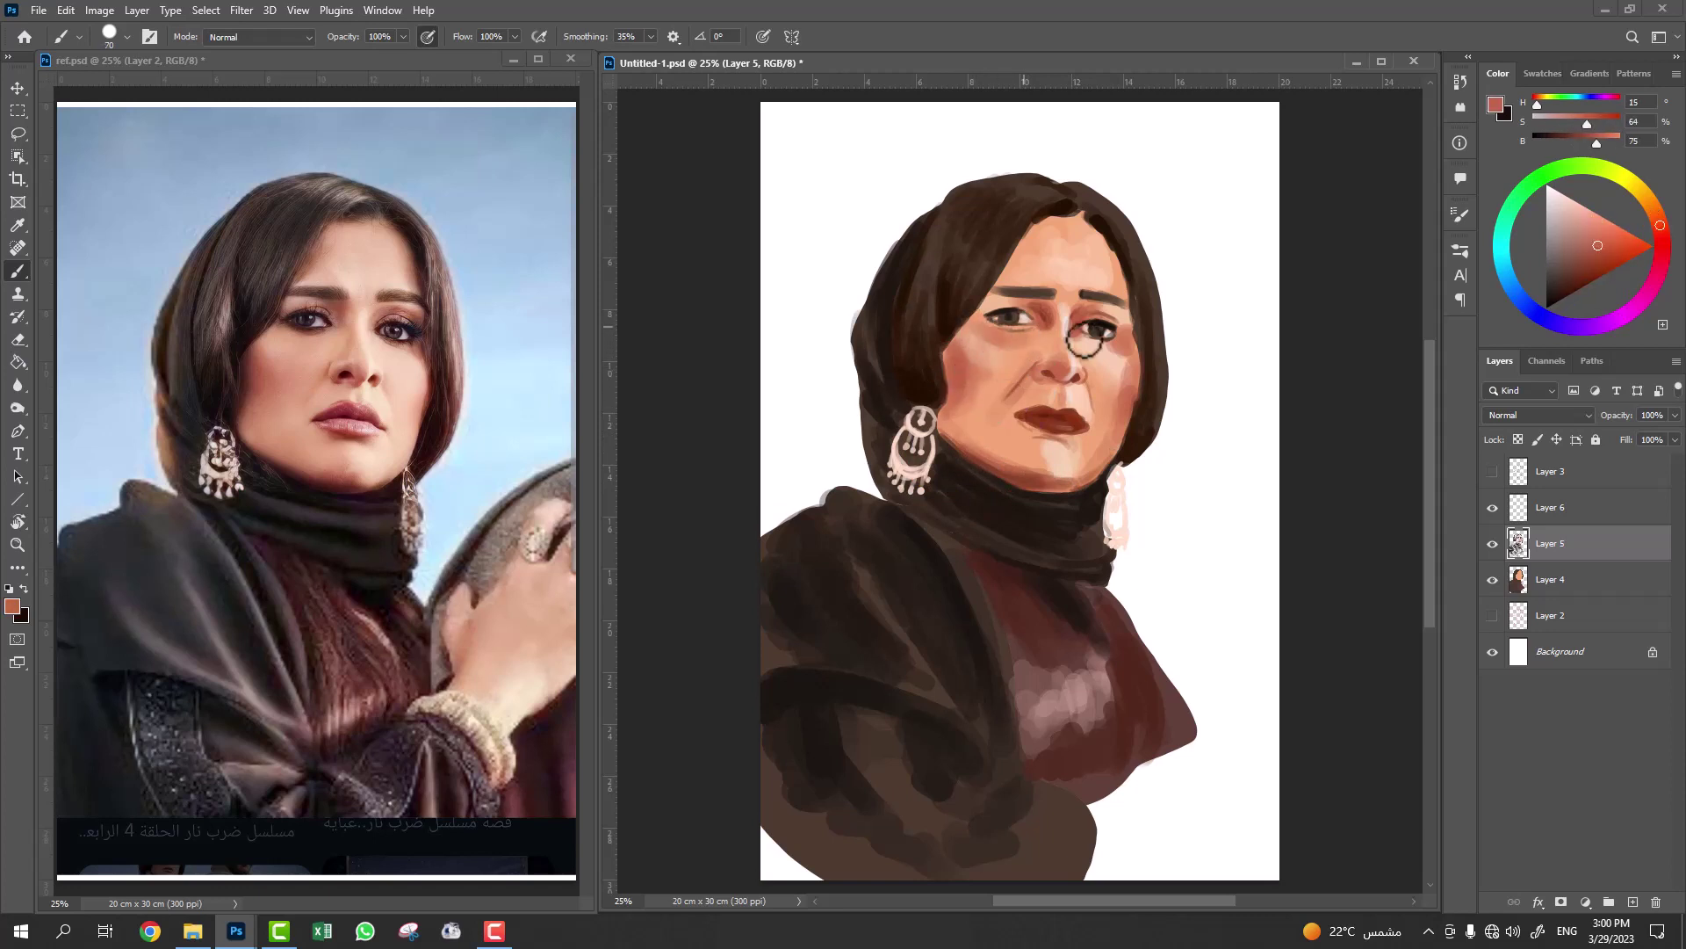
key("bracketleft")
key("bracketleft")
key("bracketleft")
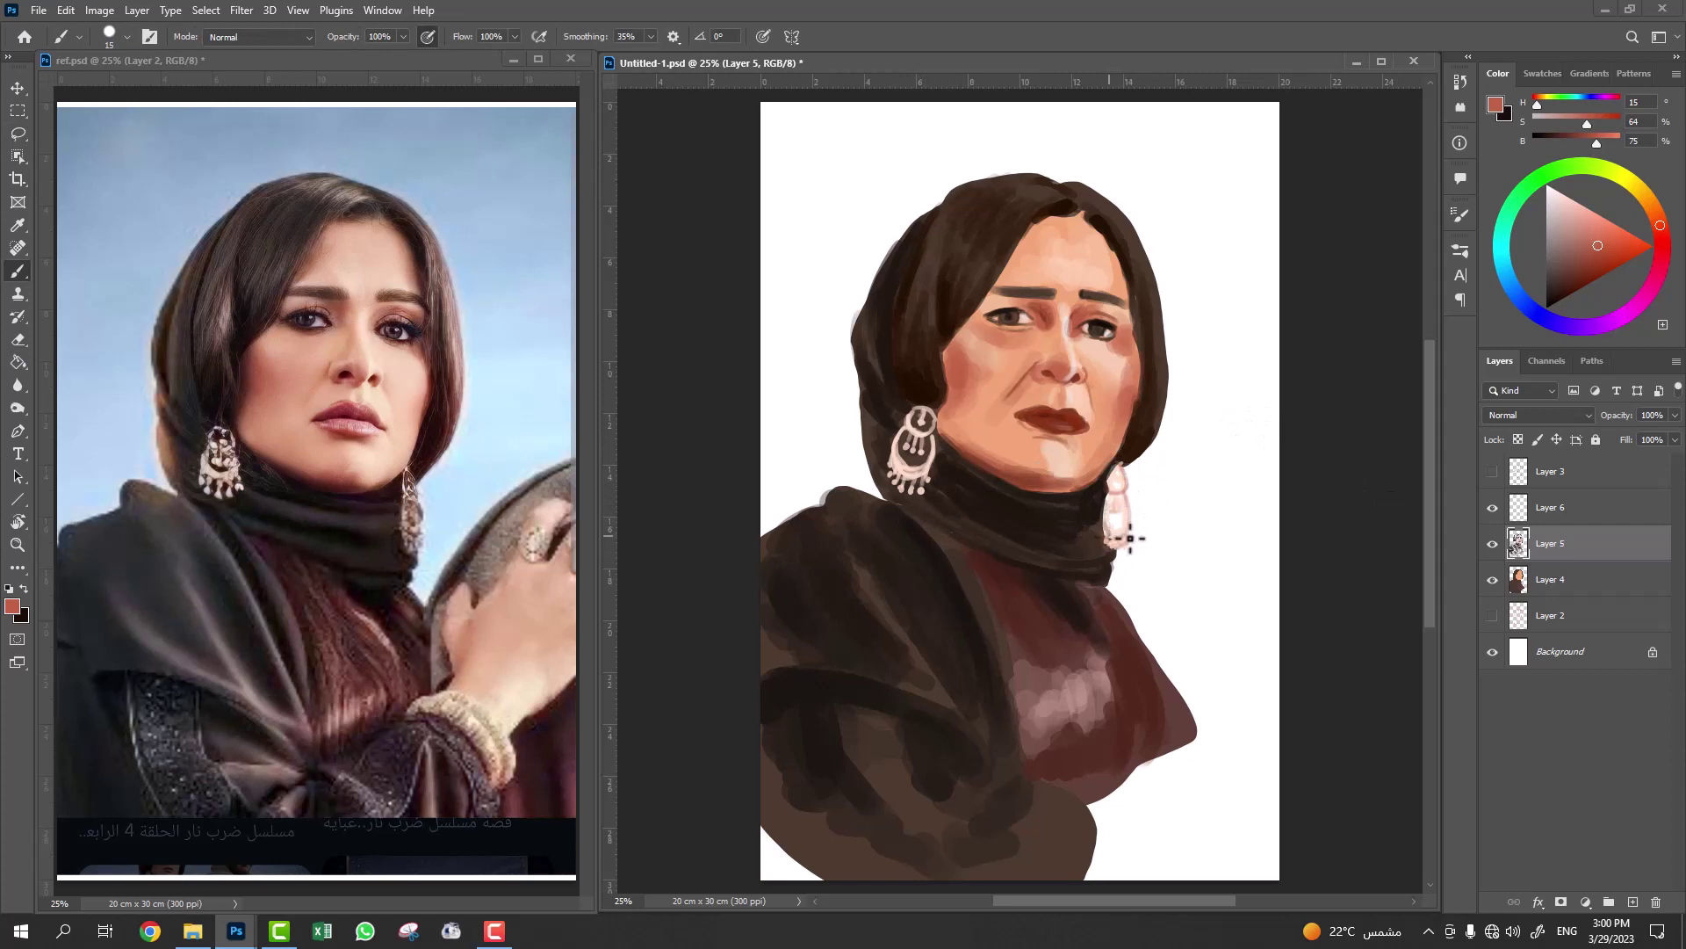
left_click(920, 398, "alt")
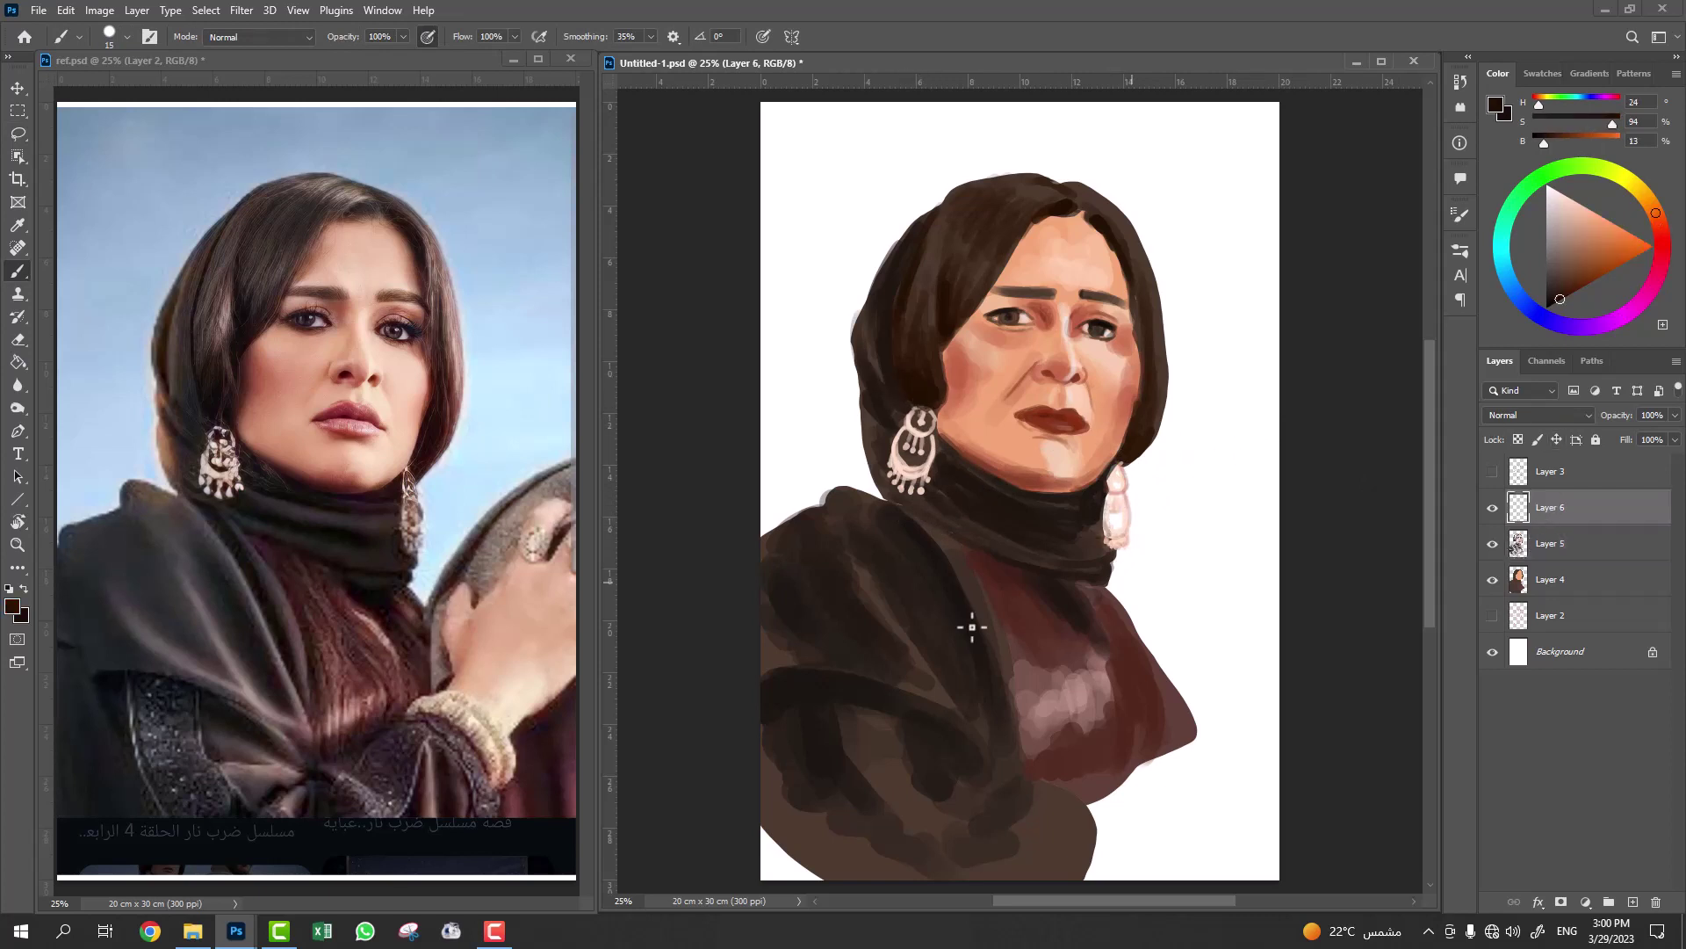
left_click(1550, 508)
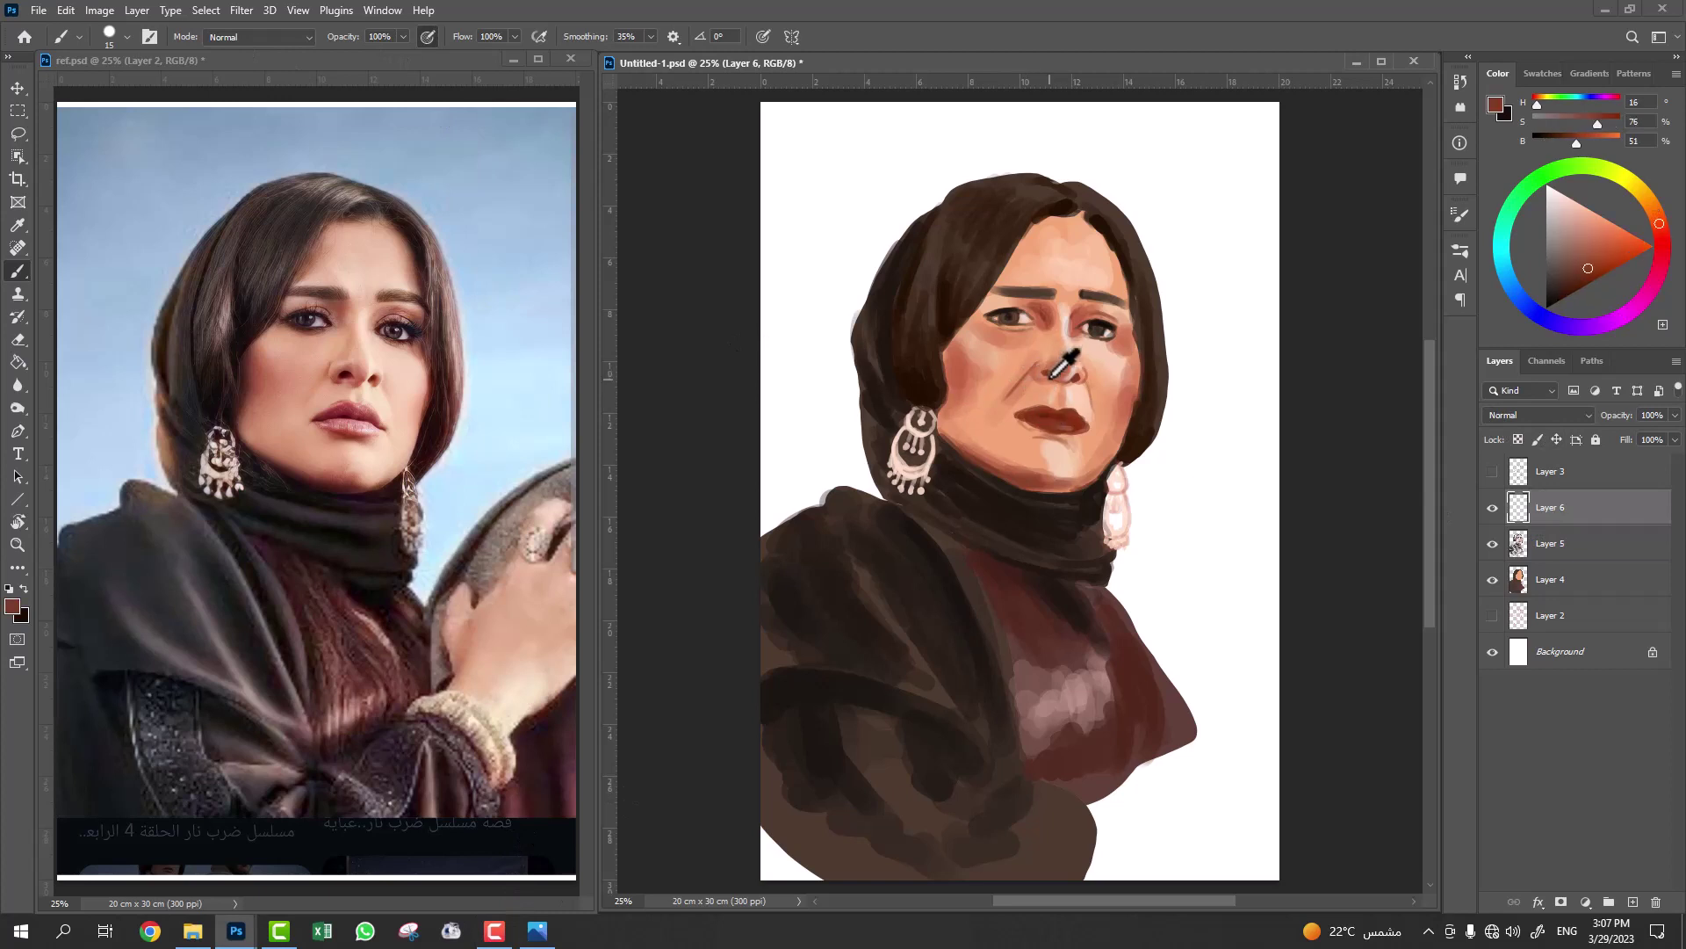
left_click(1051, 375, "alt")
Sample light peach and reddish-brown tones from the face and brow, enlarging the brush.
left_click(1019, 375, "alt")
left_click(1091, 256, "alt")
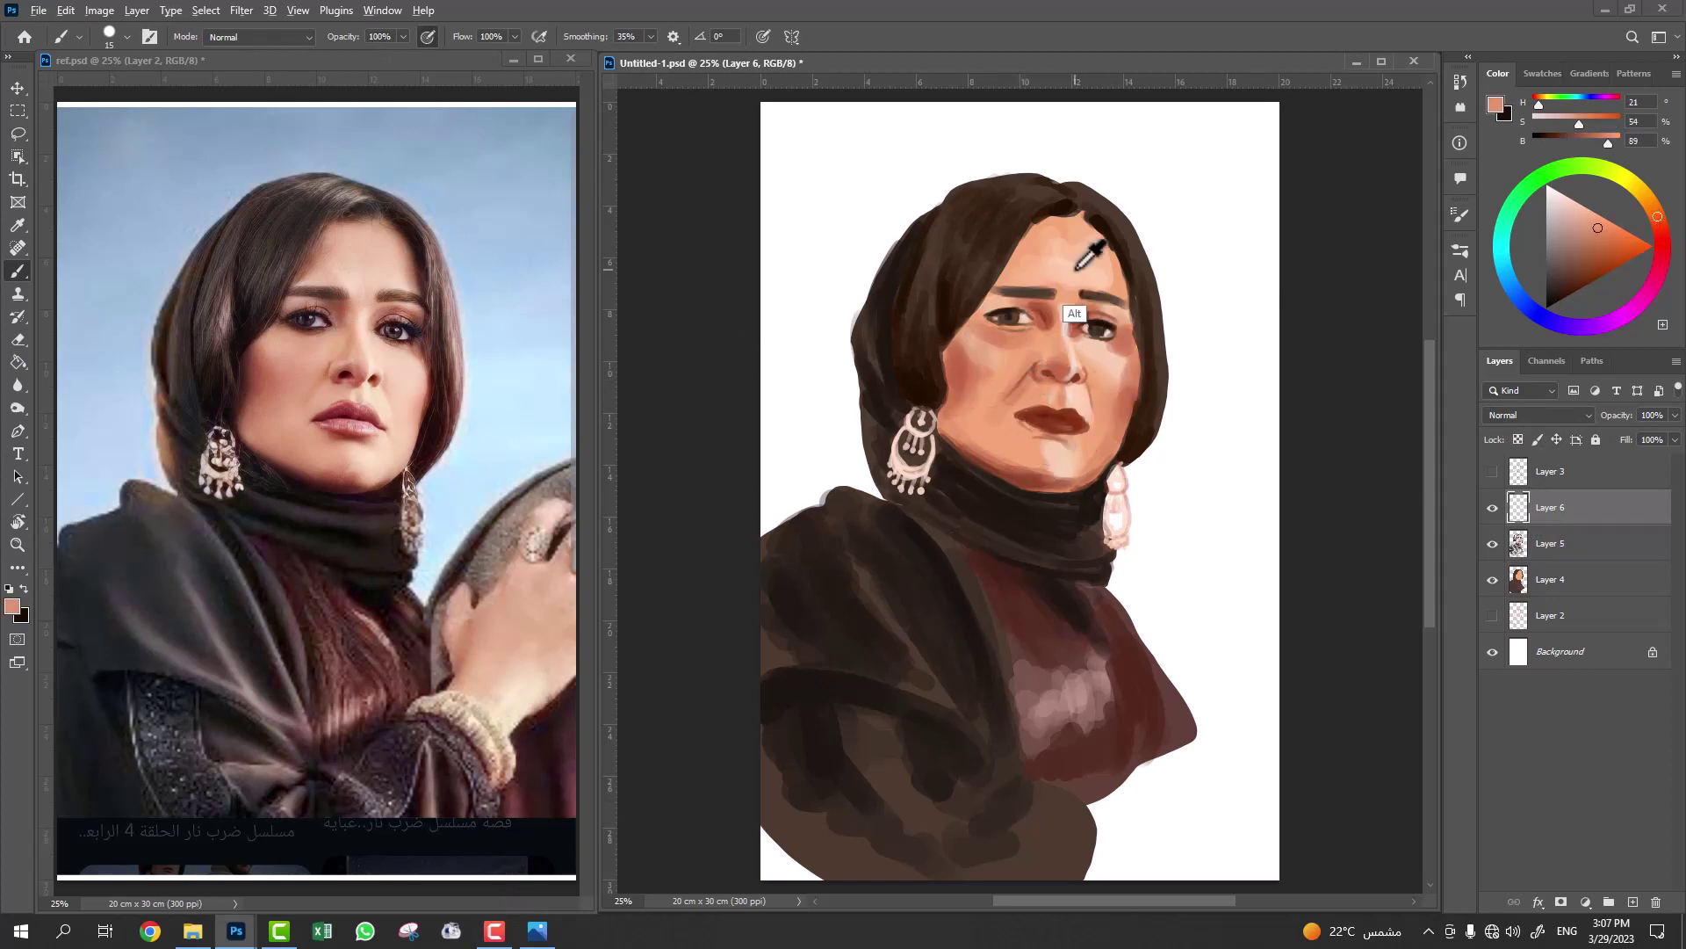
key("bracketright")
key("bracketright")
left_click(1008, 268, "alt")
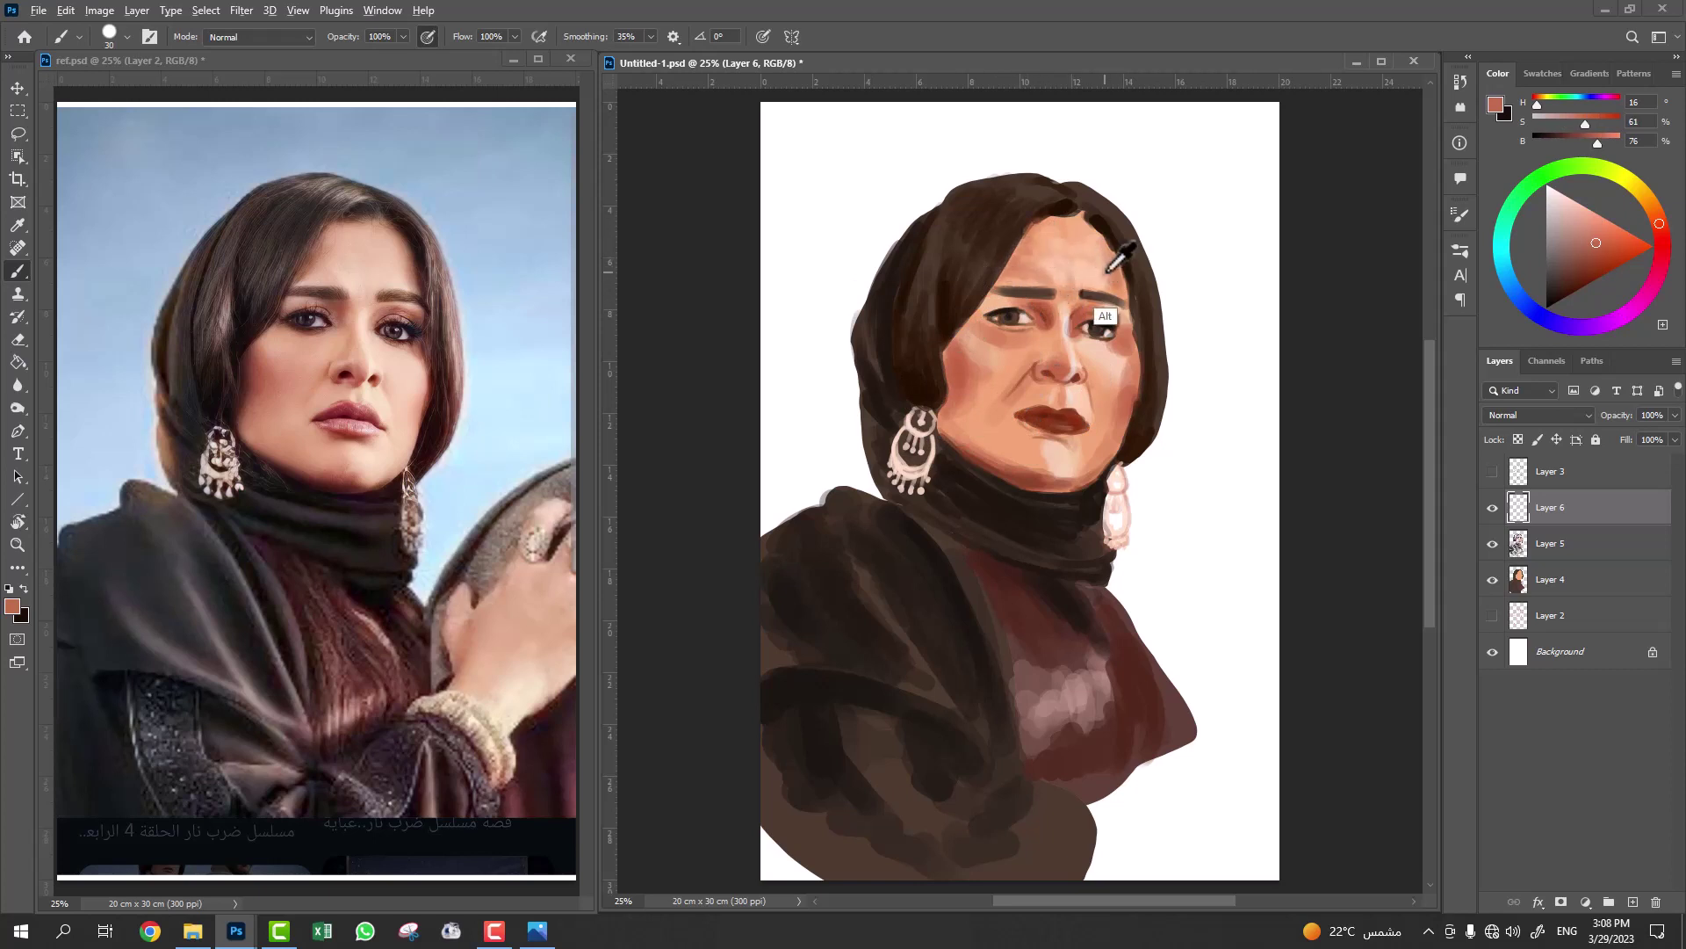
left_click(1093, 255, "alt")
left_click(1050, 210, "alt")
key("bracketright")
key("bracketright")
key("bracketright")
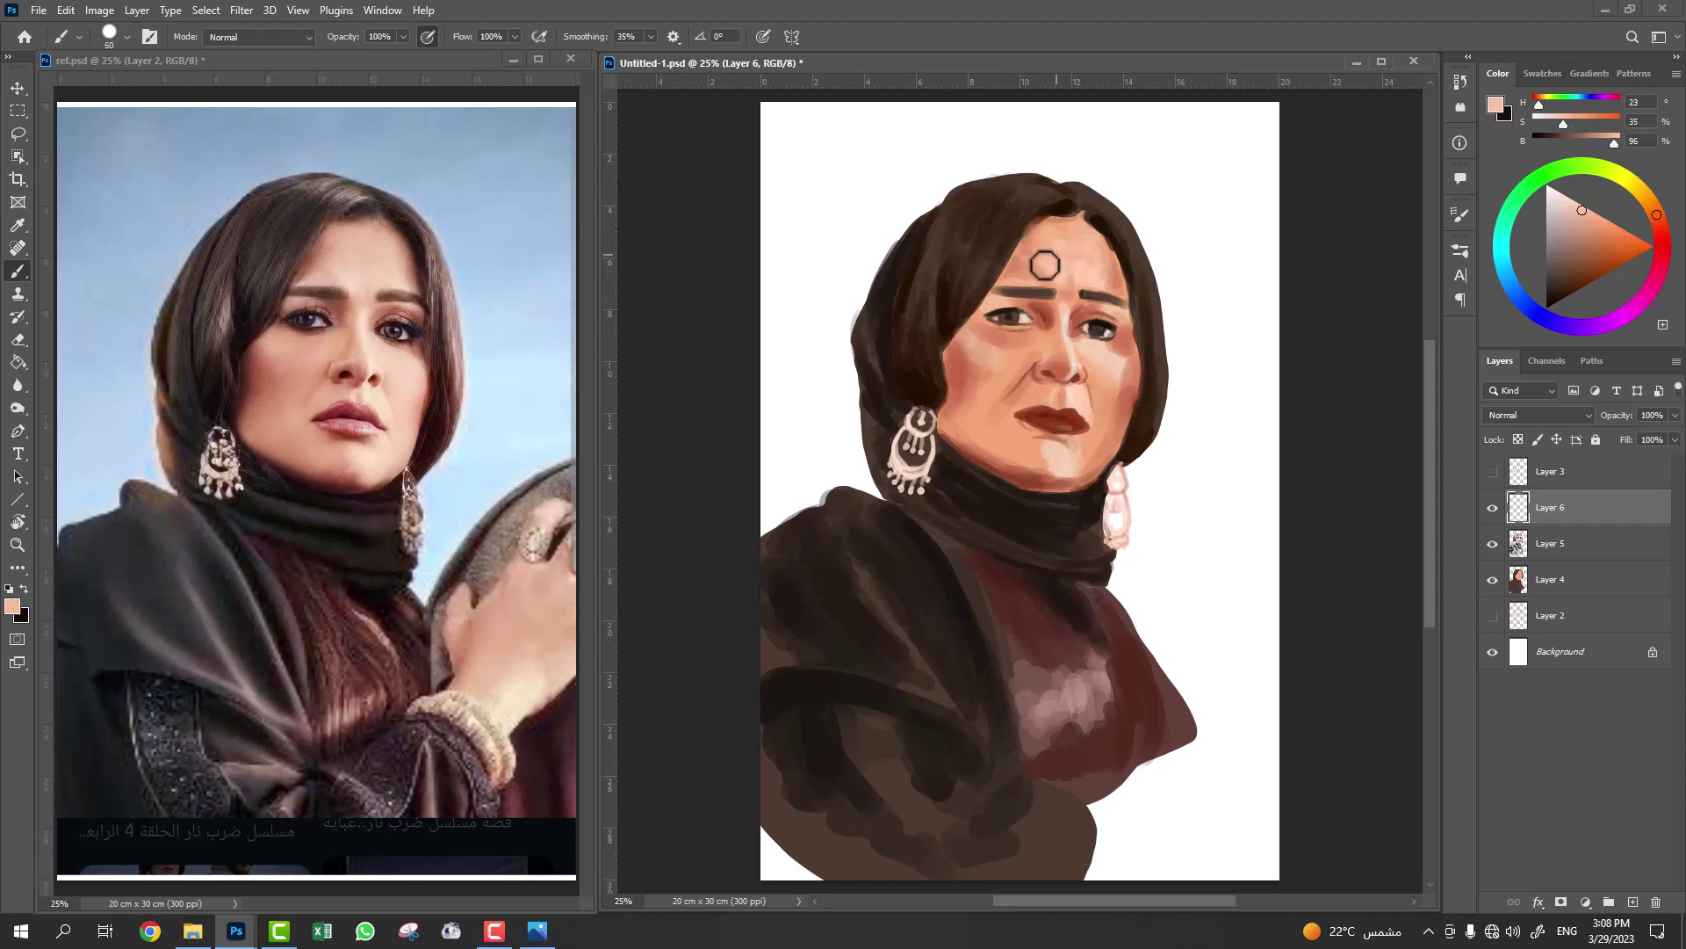
Sample forehead peach and progressively darker hair browns, fine-tuning the brush size.
left_click(1035, 252, "alt")
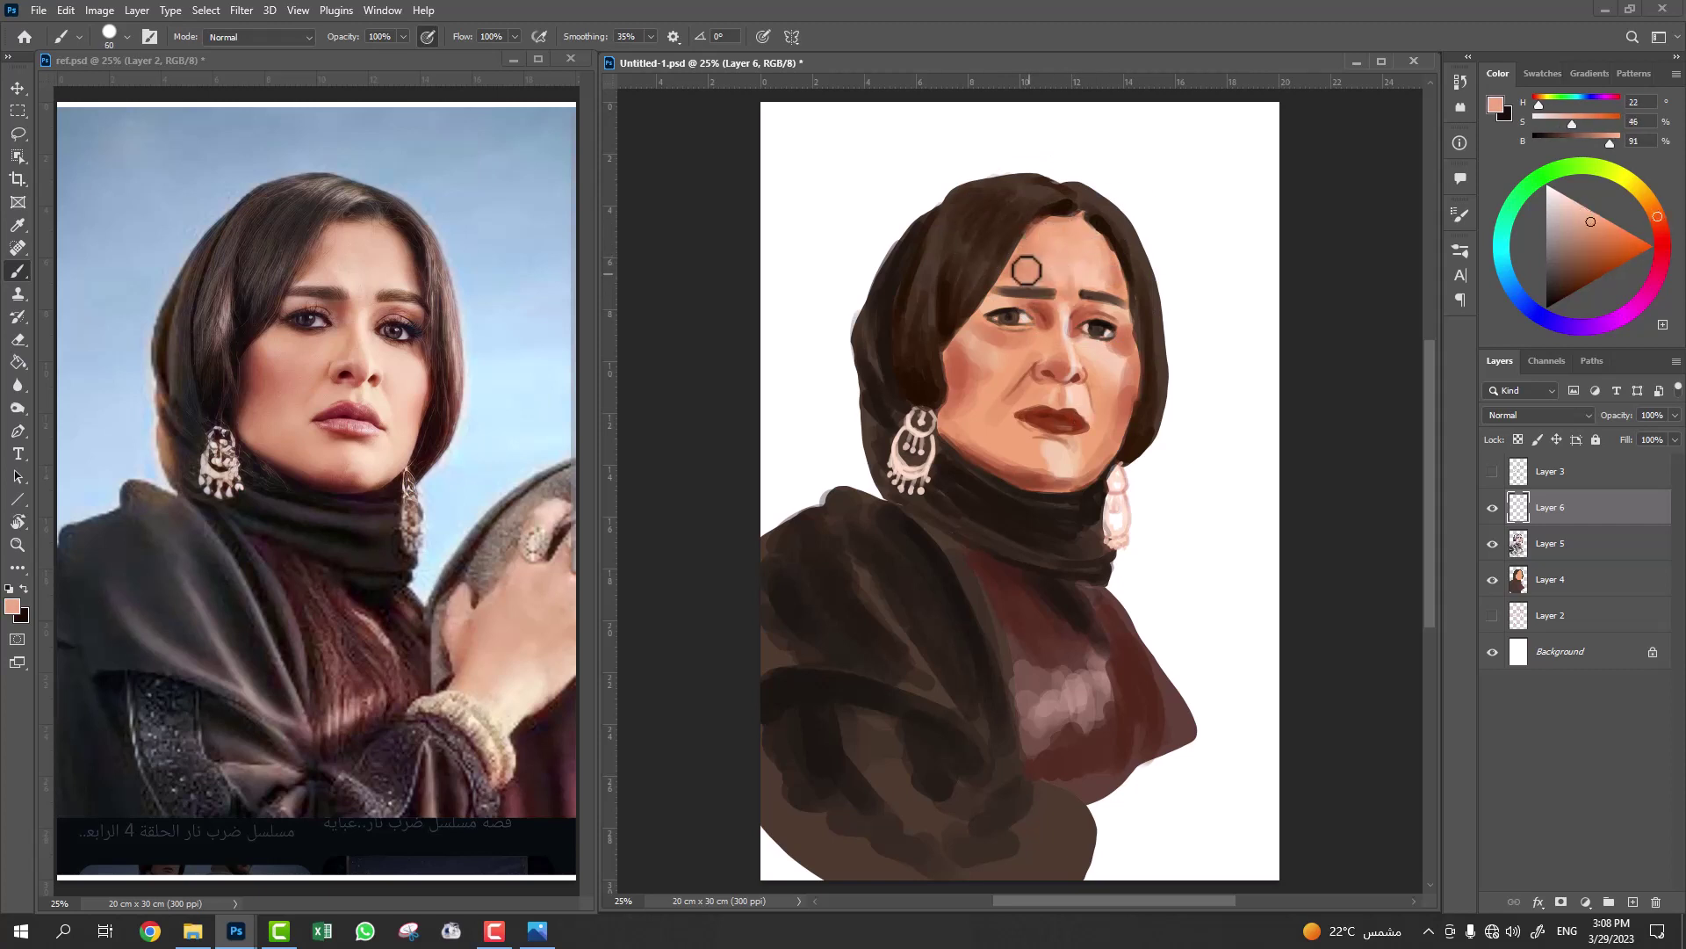
left_click(1113, 278, "alt")
key("bracketleft")
key("bracketleft")
left_click(1100, 229, "alt")
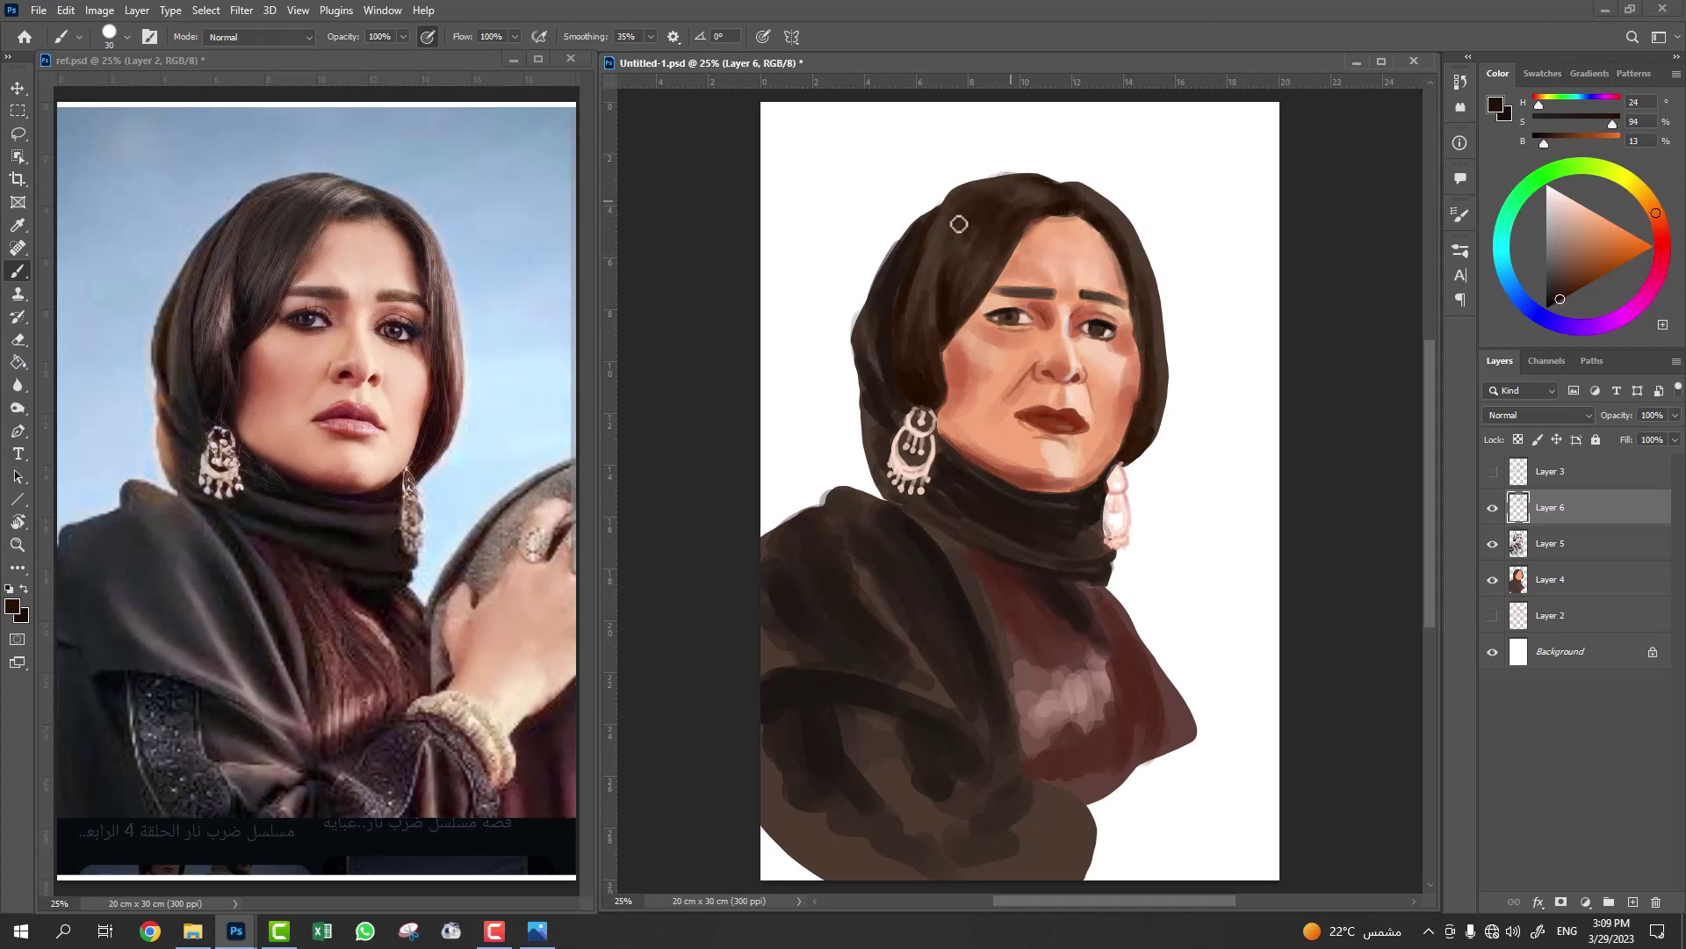
key("bracketright")
left_click(921, 384, "alt")
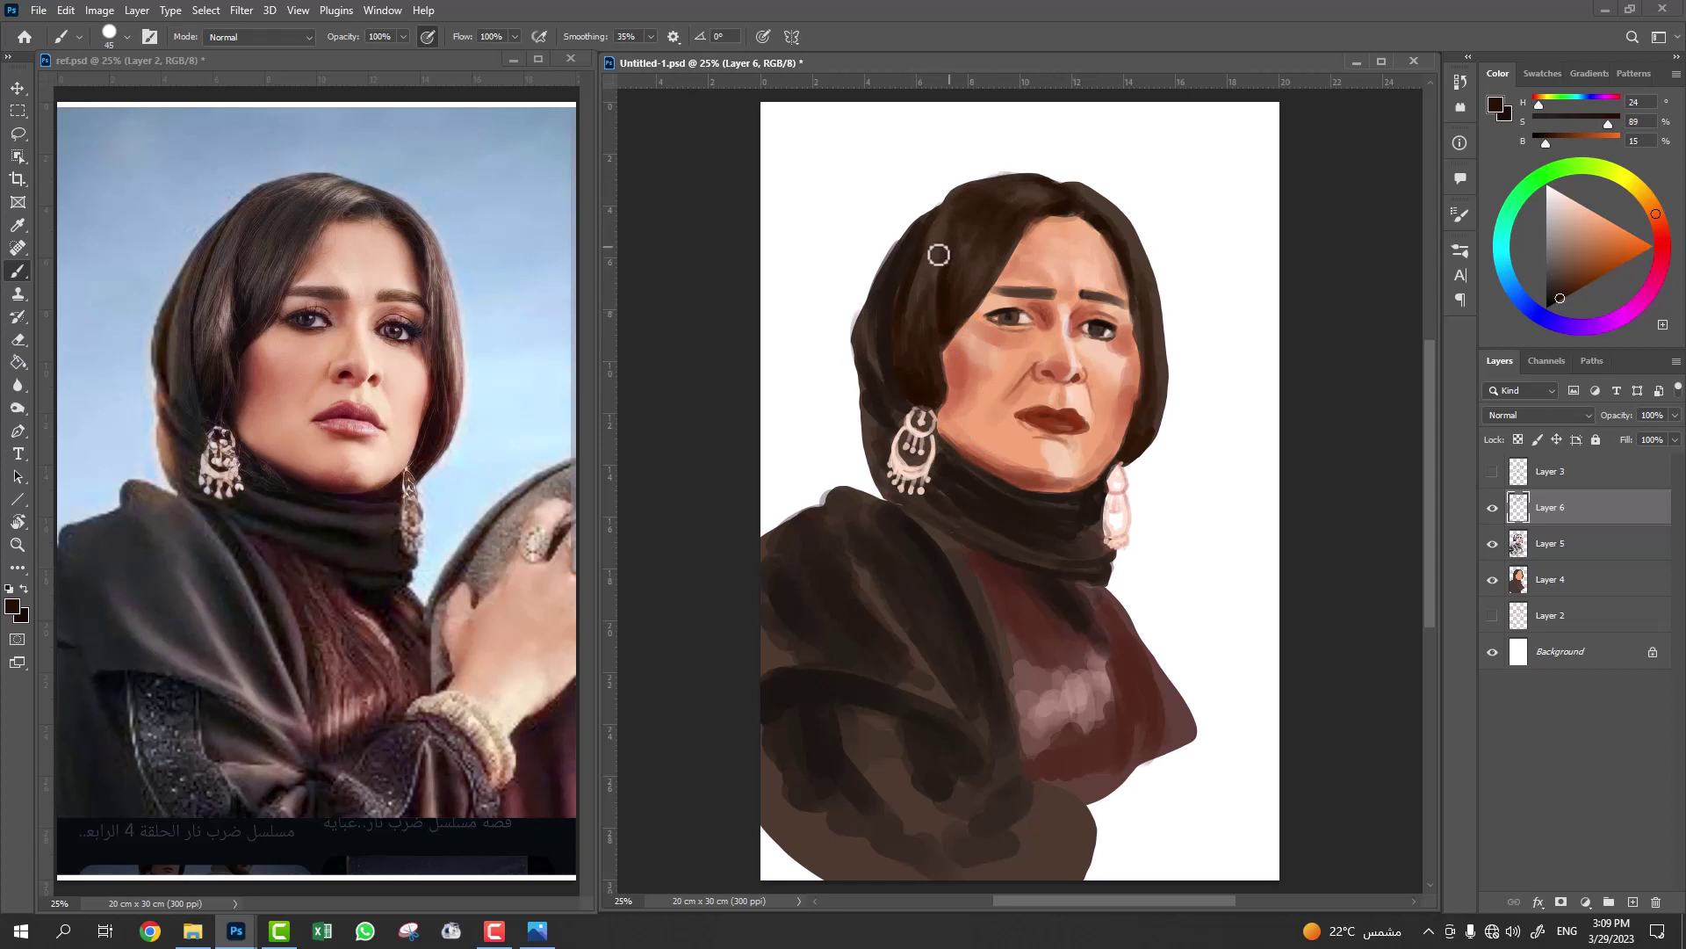
key("bracketleft")
Paint light pinkish highlight streaks on the left, top and right of the hair.
left_click(909, 444, "alt")
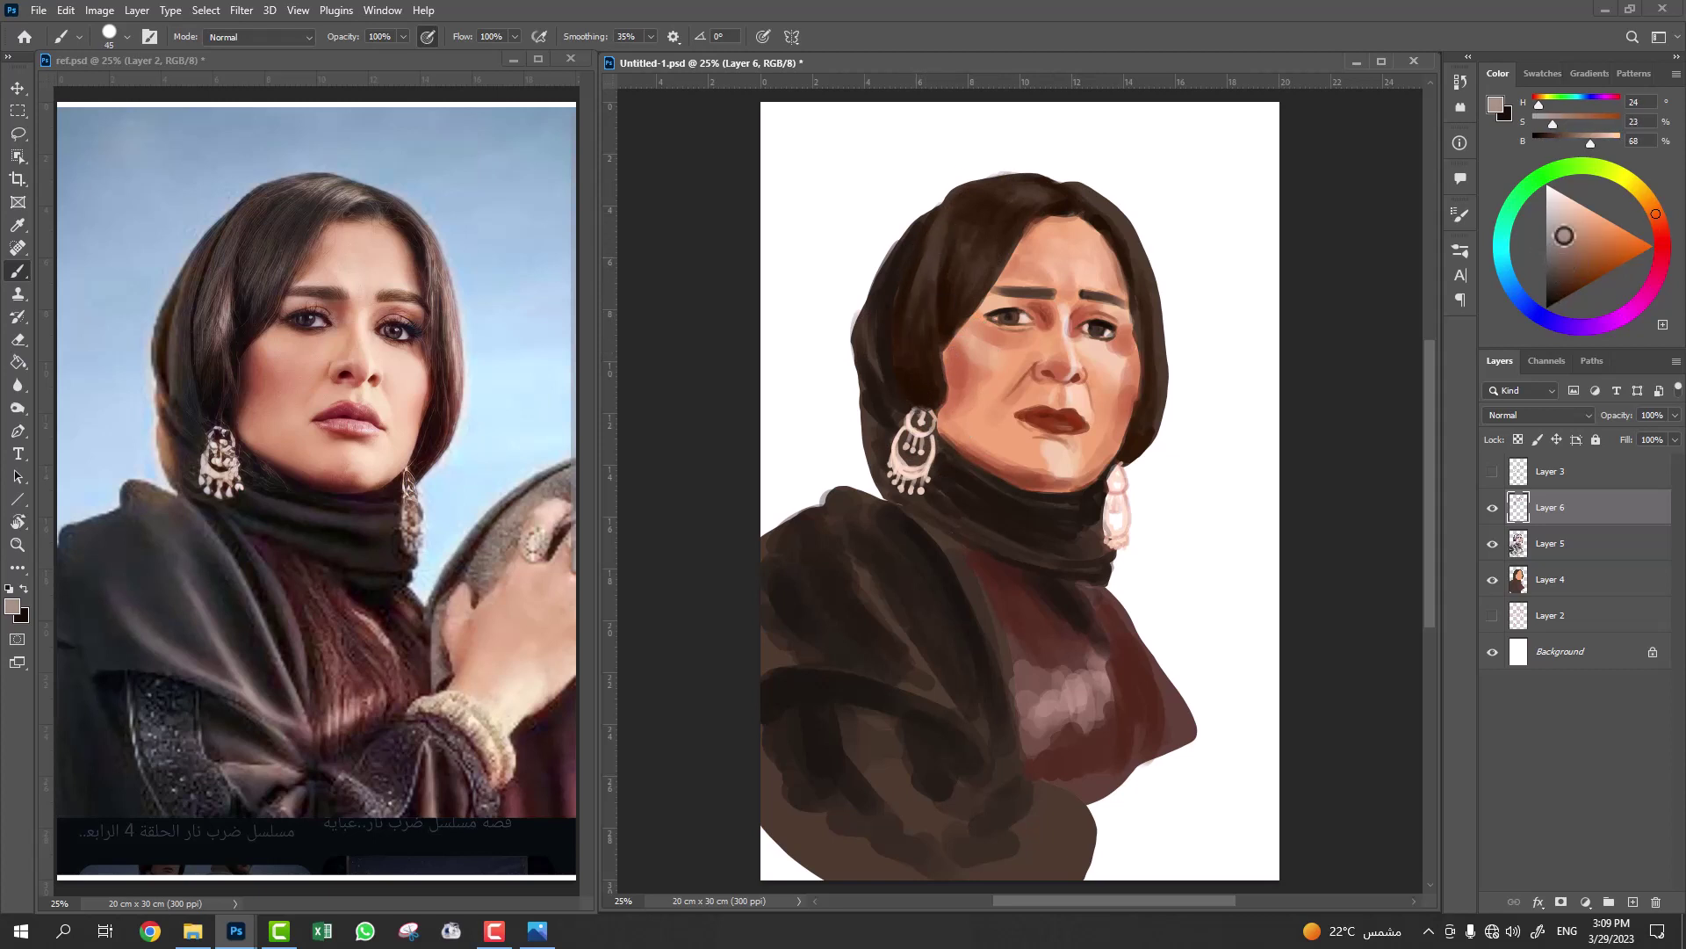
key("bracketleft")
left_click_drag(933, 264, 931, 327)
left_click_drag(1054, 206, 983, 180)
left_click_drag(1124, 250, 1109, 214)
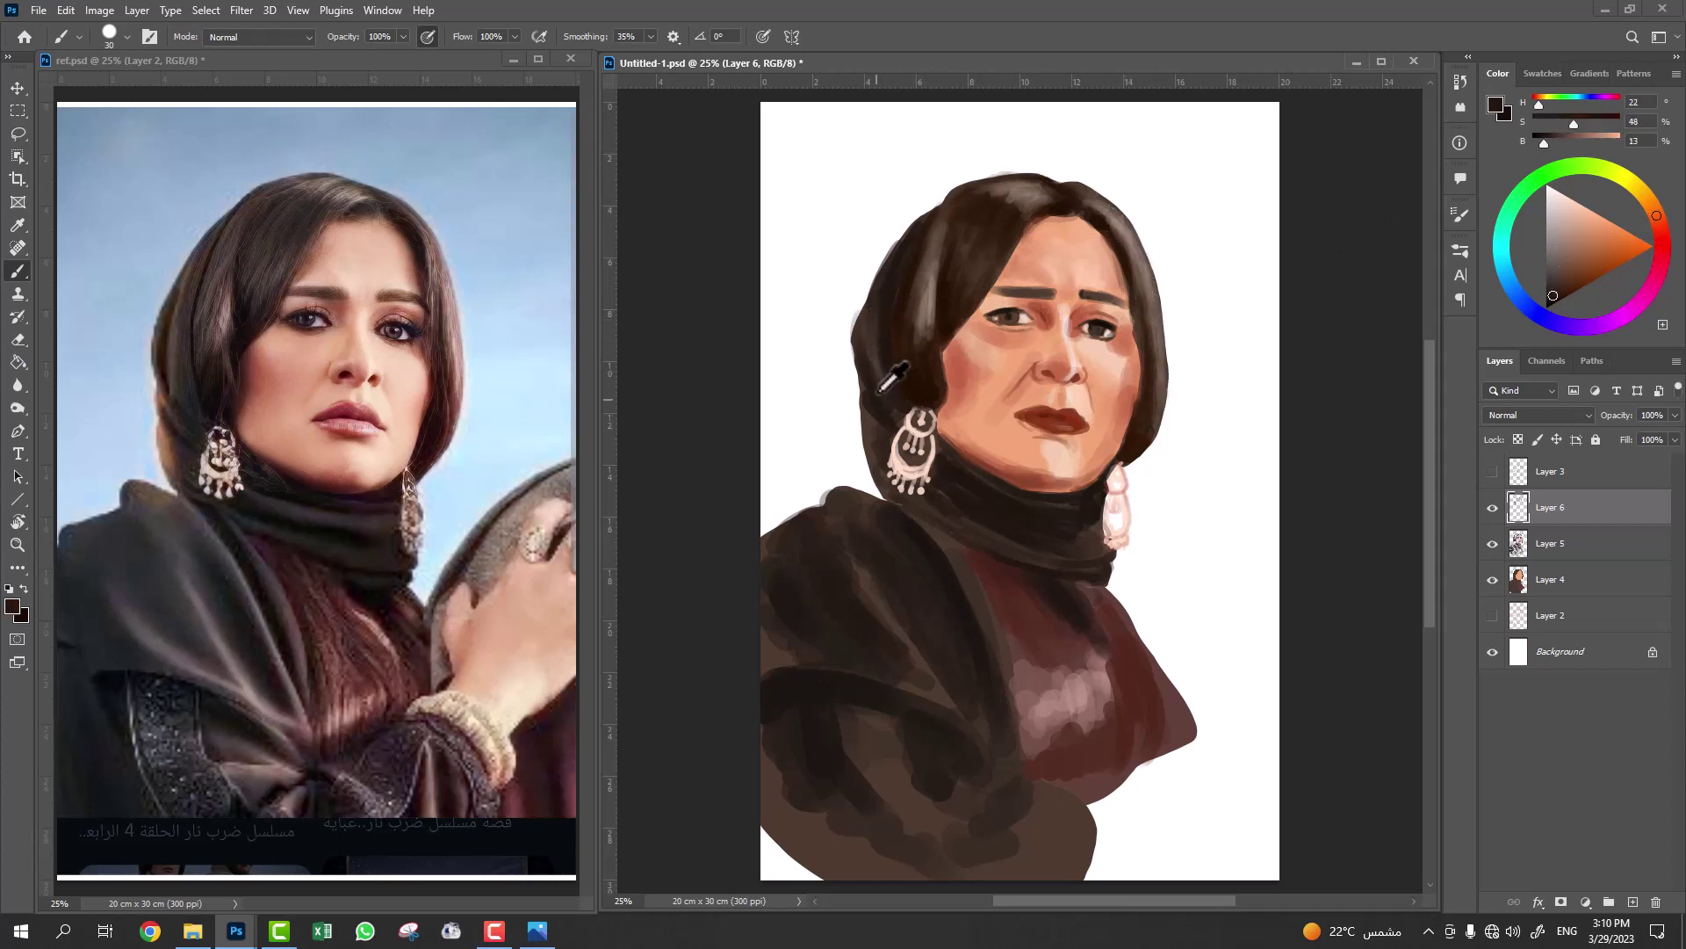
Cover the left hair streak, repaint its edge in muted brown, and highlight the shawl.
left_click(918, 366, "alt")
left_click_drag(917, 365, 929, 264)
left_click(863, 424, "alt")
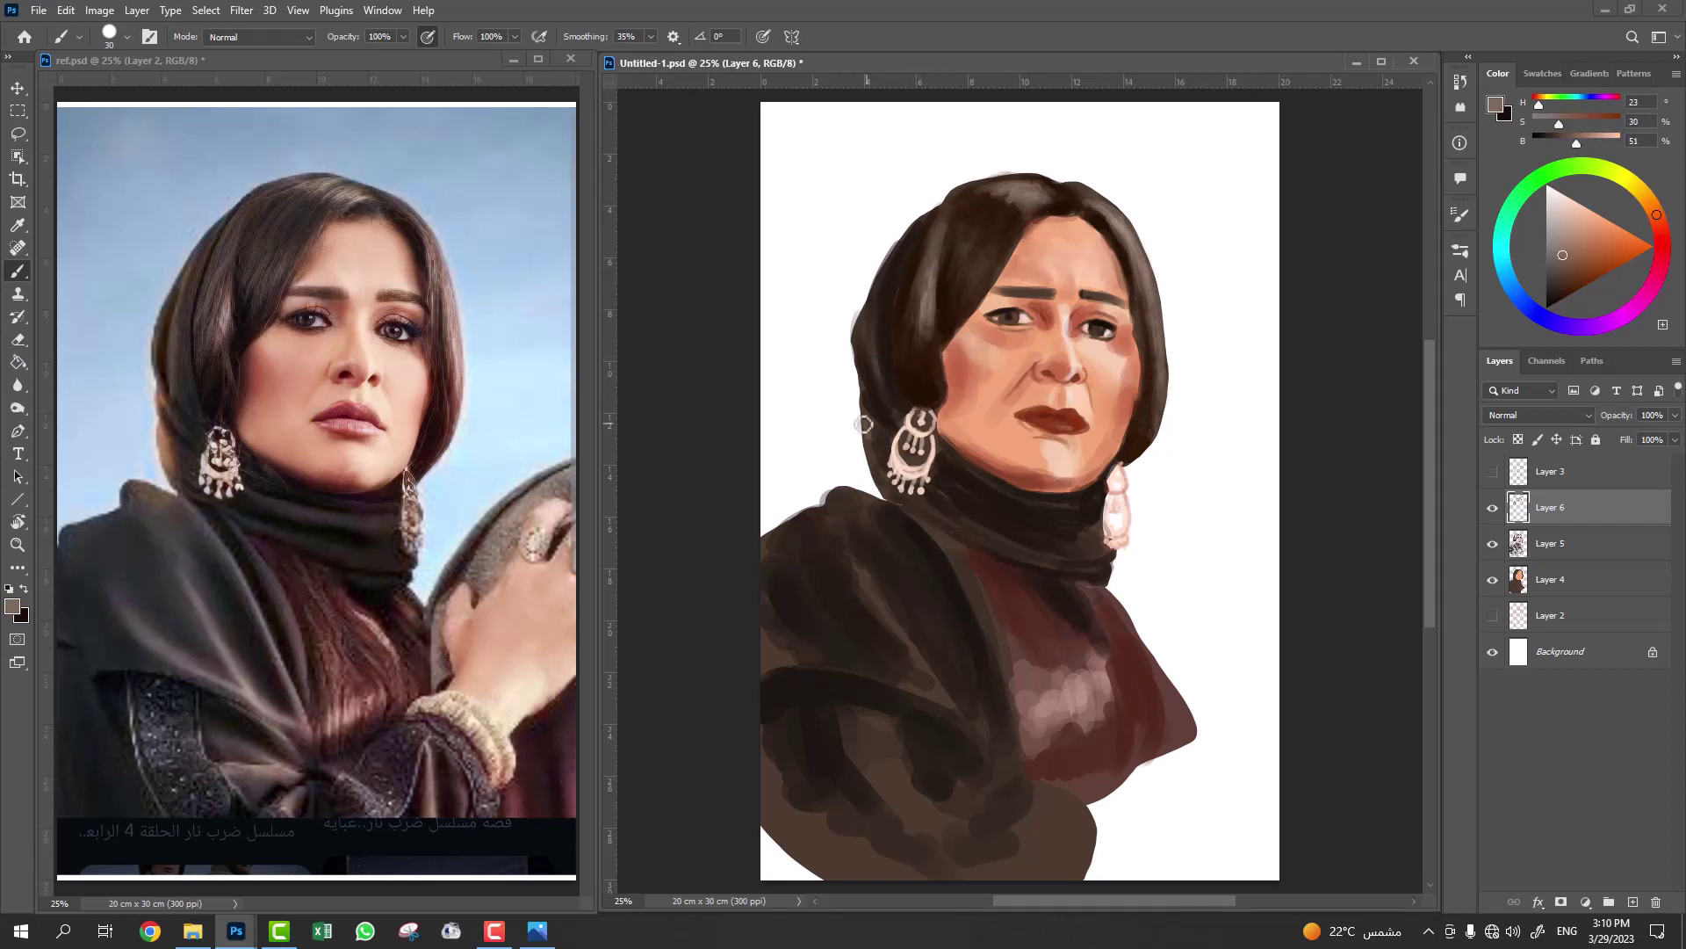
left_click_drag(878, 441, 908, 553)
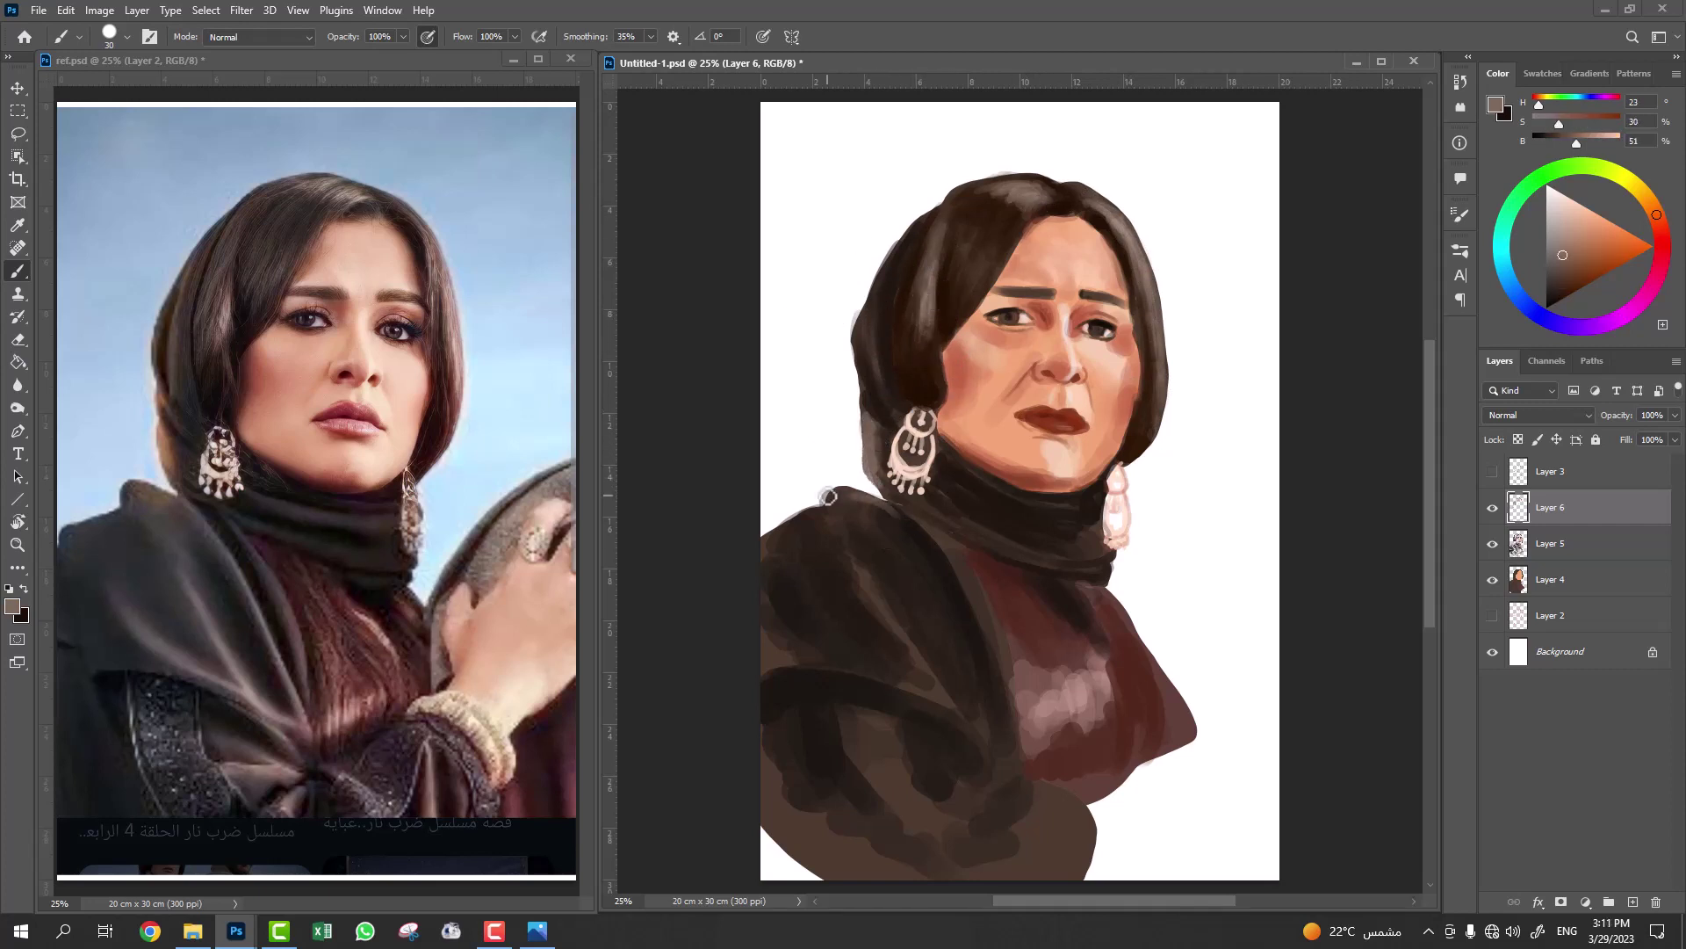
mouse_move(986, 686)
left_mouse_down()
mouse_move(887, 537)
mouse_move(956, 697)
left_mouse_up()
mouse_move(865, 590)
left_mouse_down()
mouse_move(948, 707)
mouse_move(830, 654)
mouse_move(956, 727)
mouse_move(817, 666)
left_mouse_up()
Sample progressively lighter skin tones from the cheek and nose with a larger brush.
left_click(972, 369, "alt")
key("bracketright")
key("bracketright")
key("bracketright")
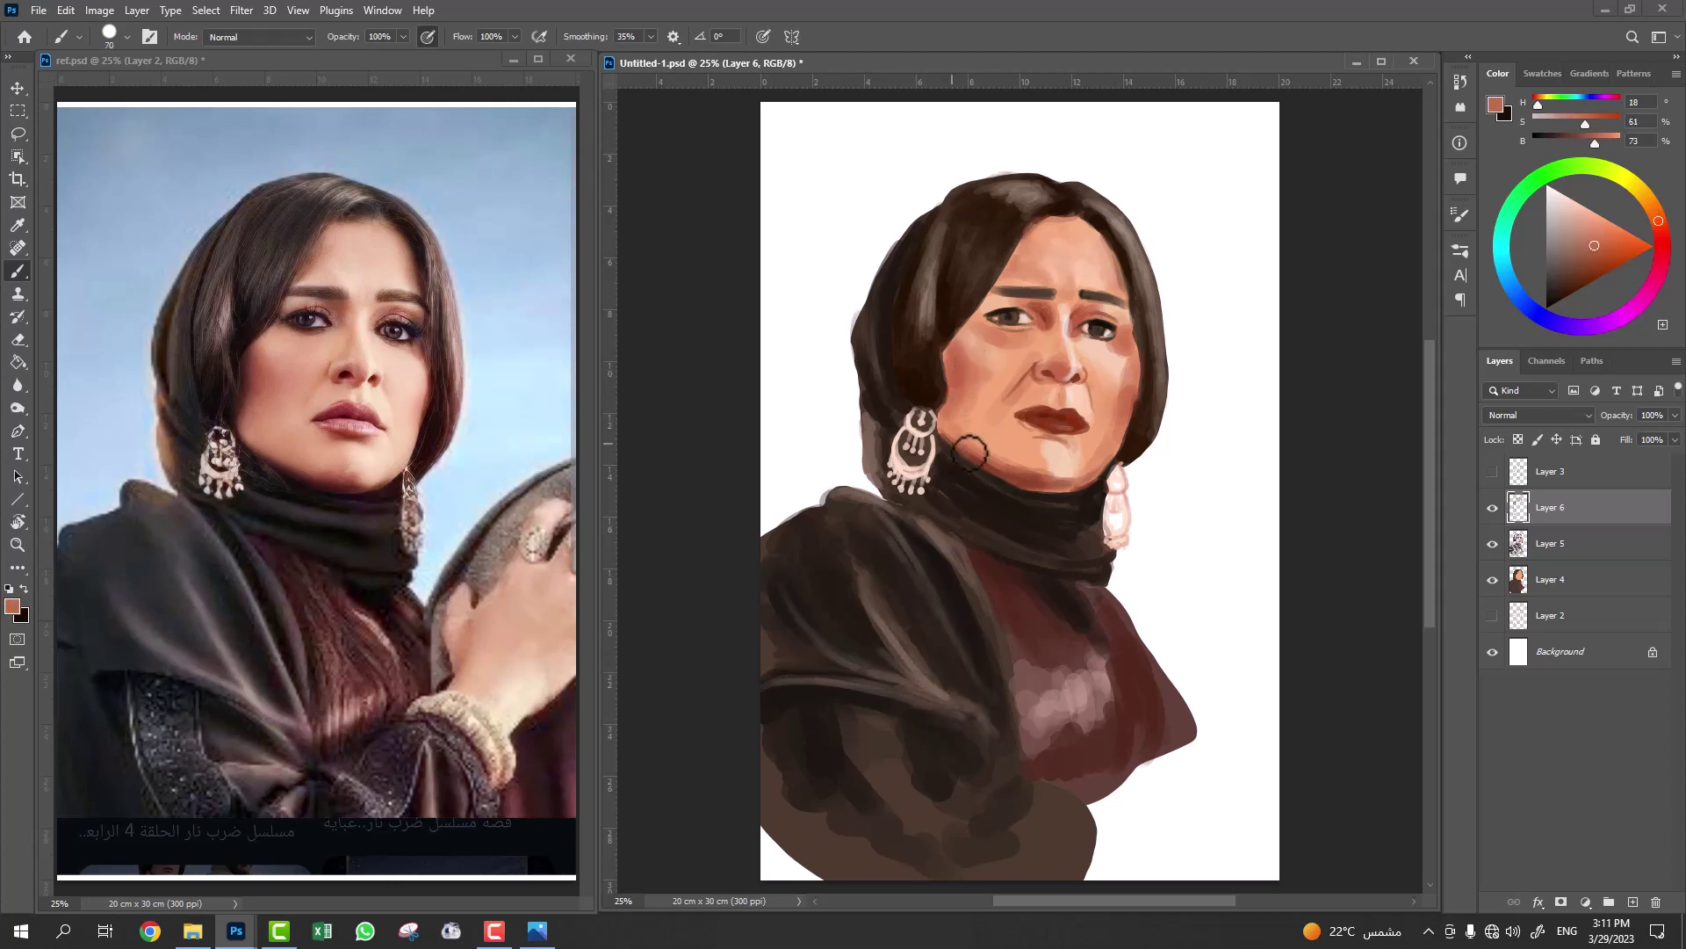
left_click(991, 339, "alt")
key("bracketright")
left_click(1016, 377, "alt")
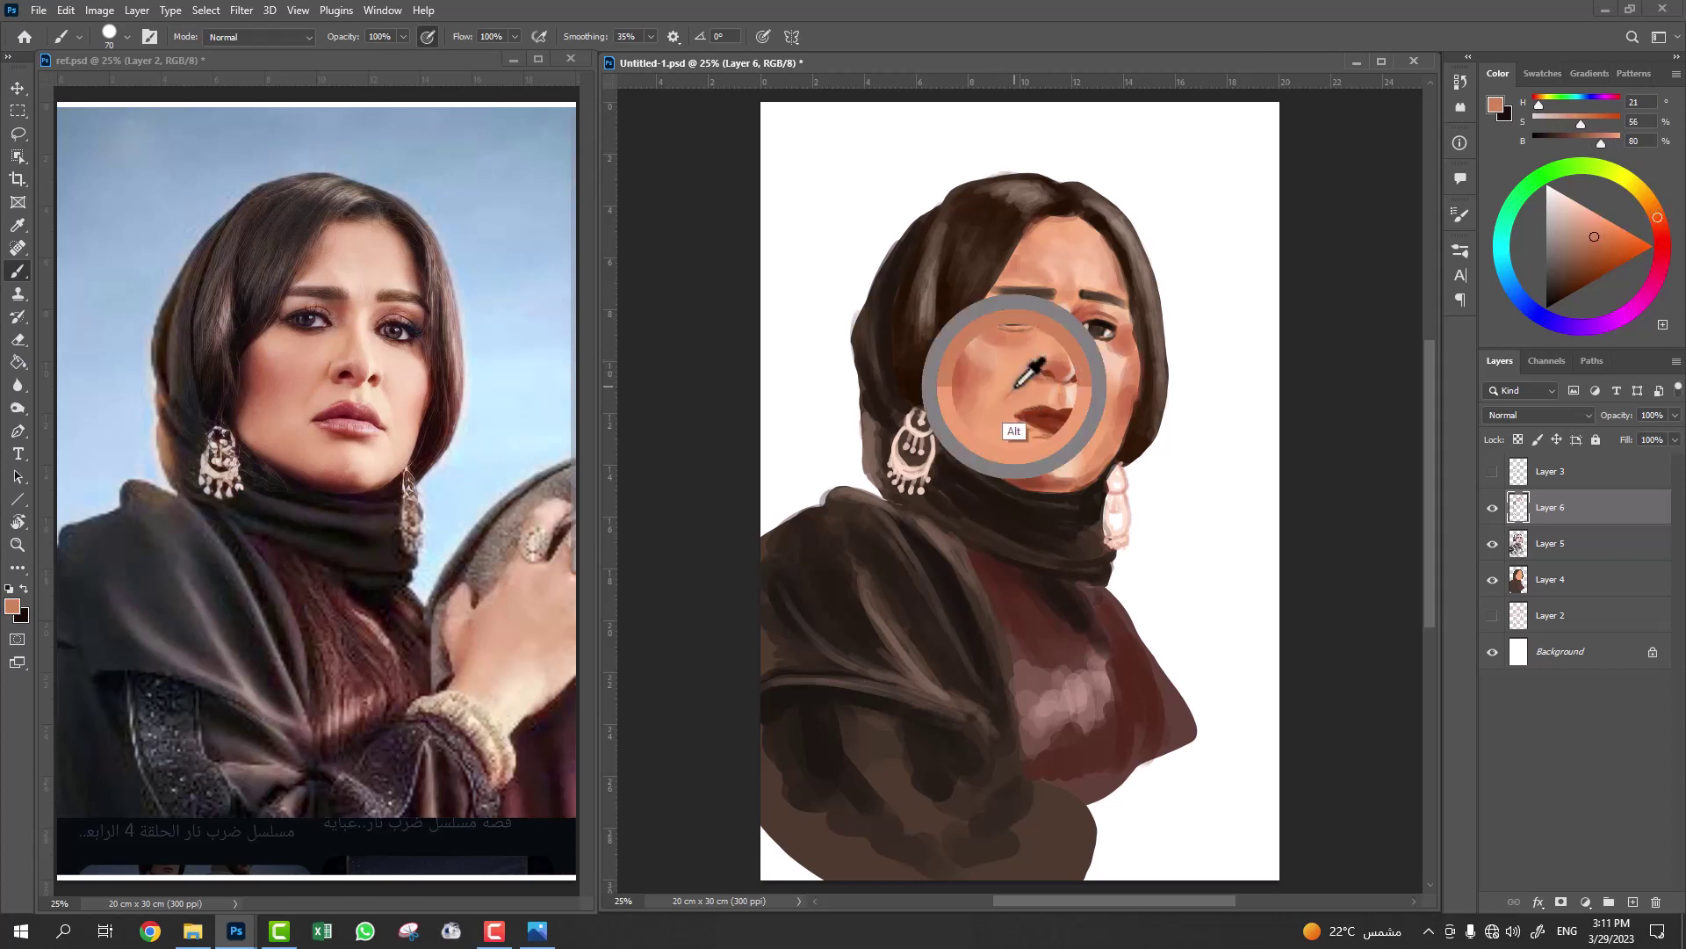
left_click(1103, 352, "alt")
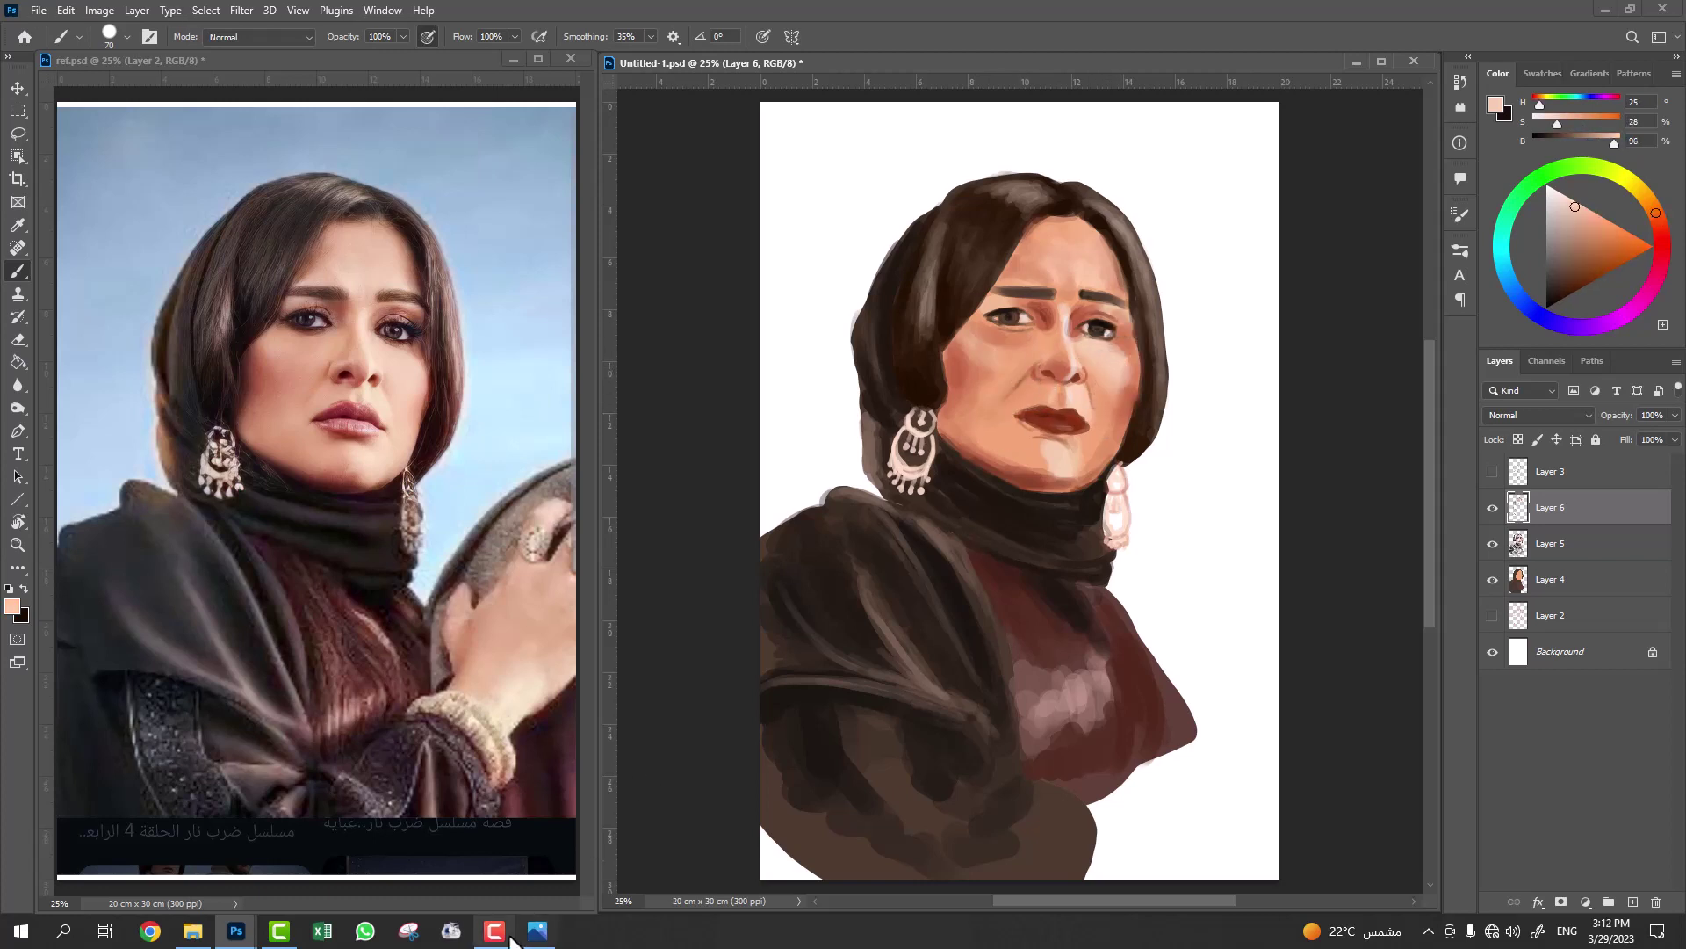
Darken the lower lip and its shadow, then sample lighter red-brown and skin tones.
left_click(1078, 418, "alt")
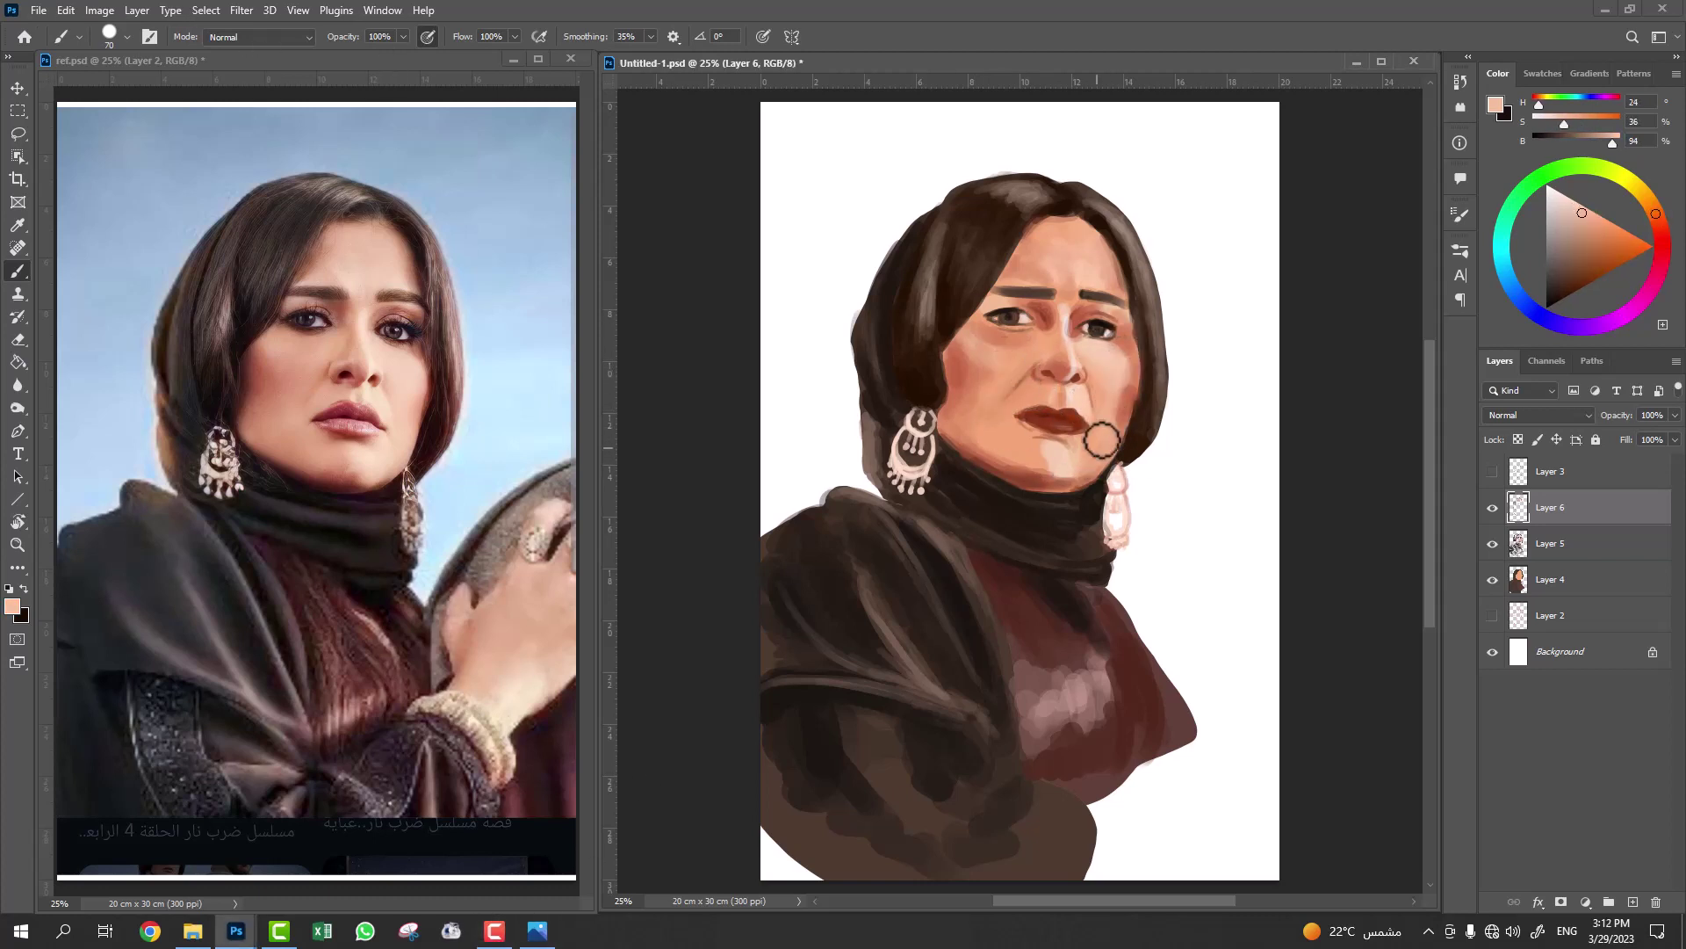
left_click(1067, 360, "alt")
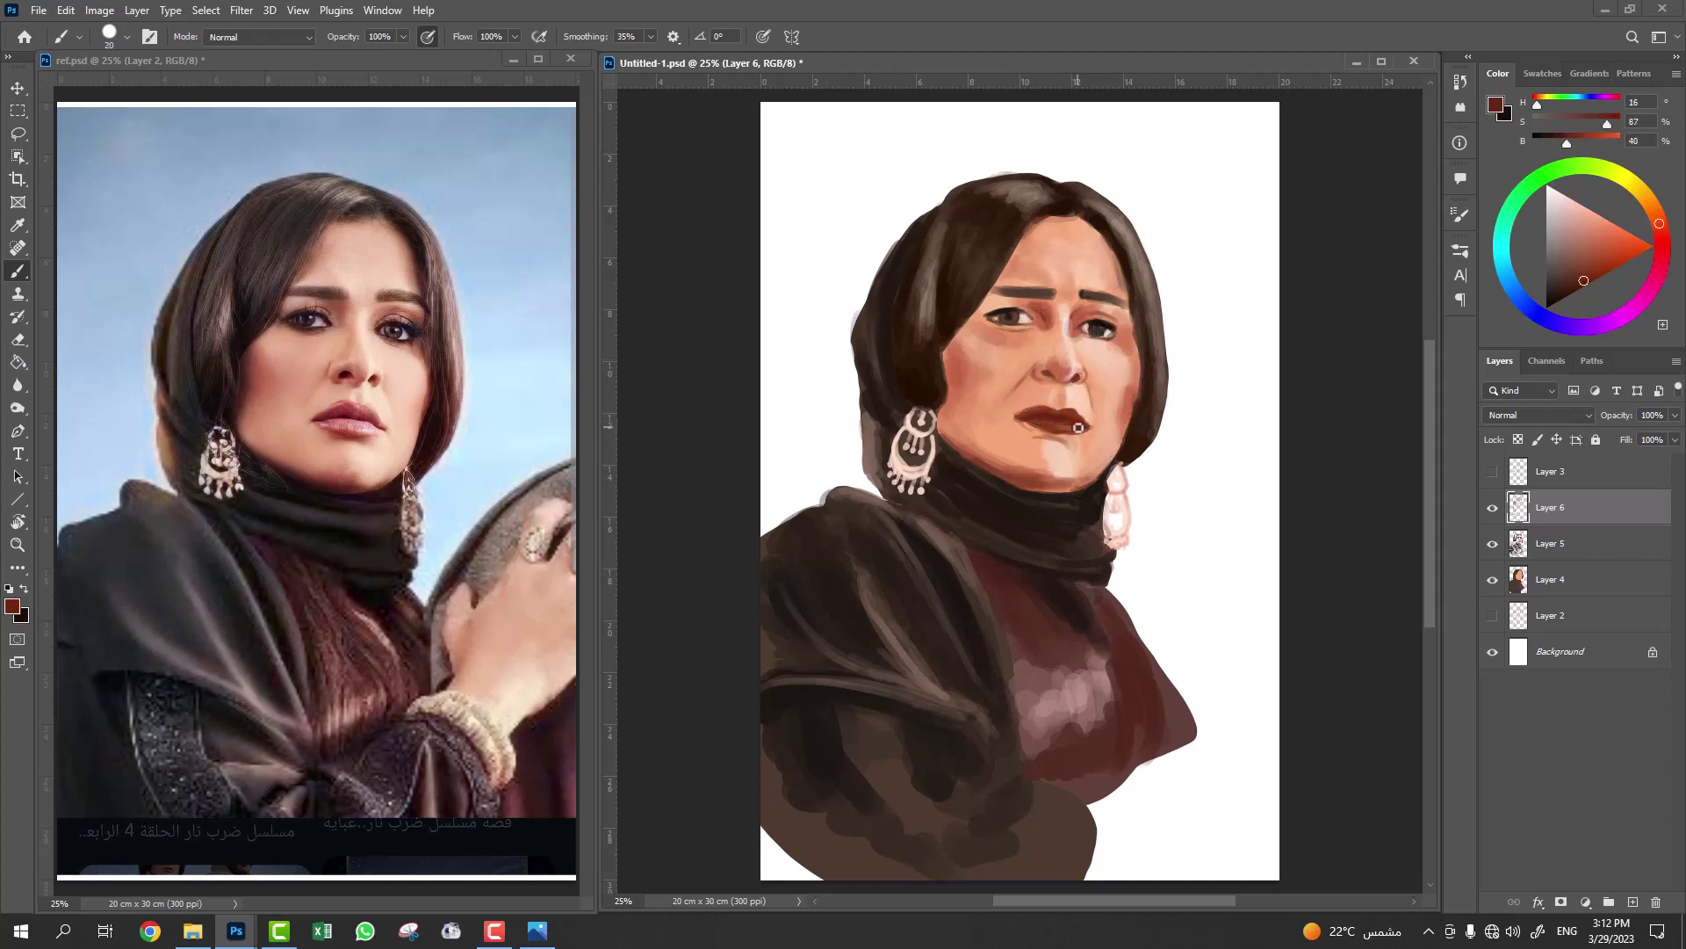
left_click_drag(1078, 427, 1071, 439)
left_click(1065, 303, "alt")
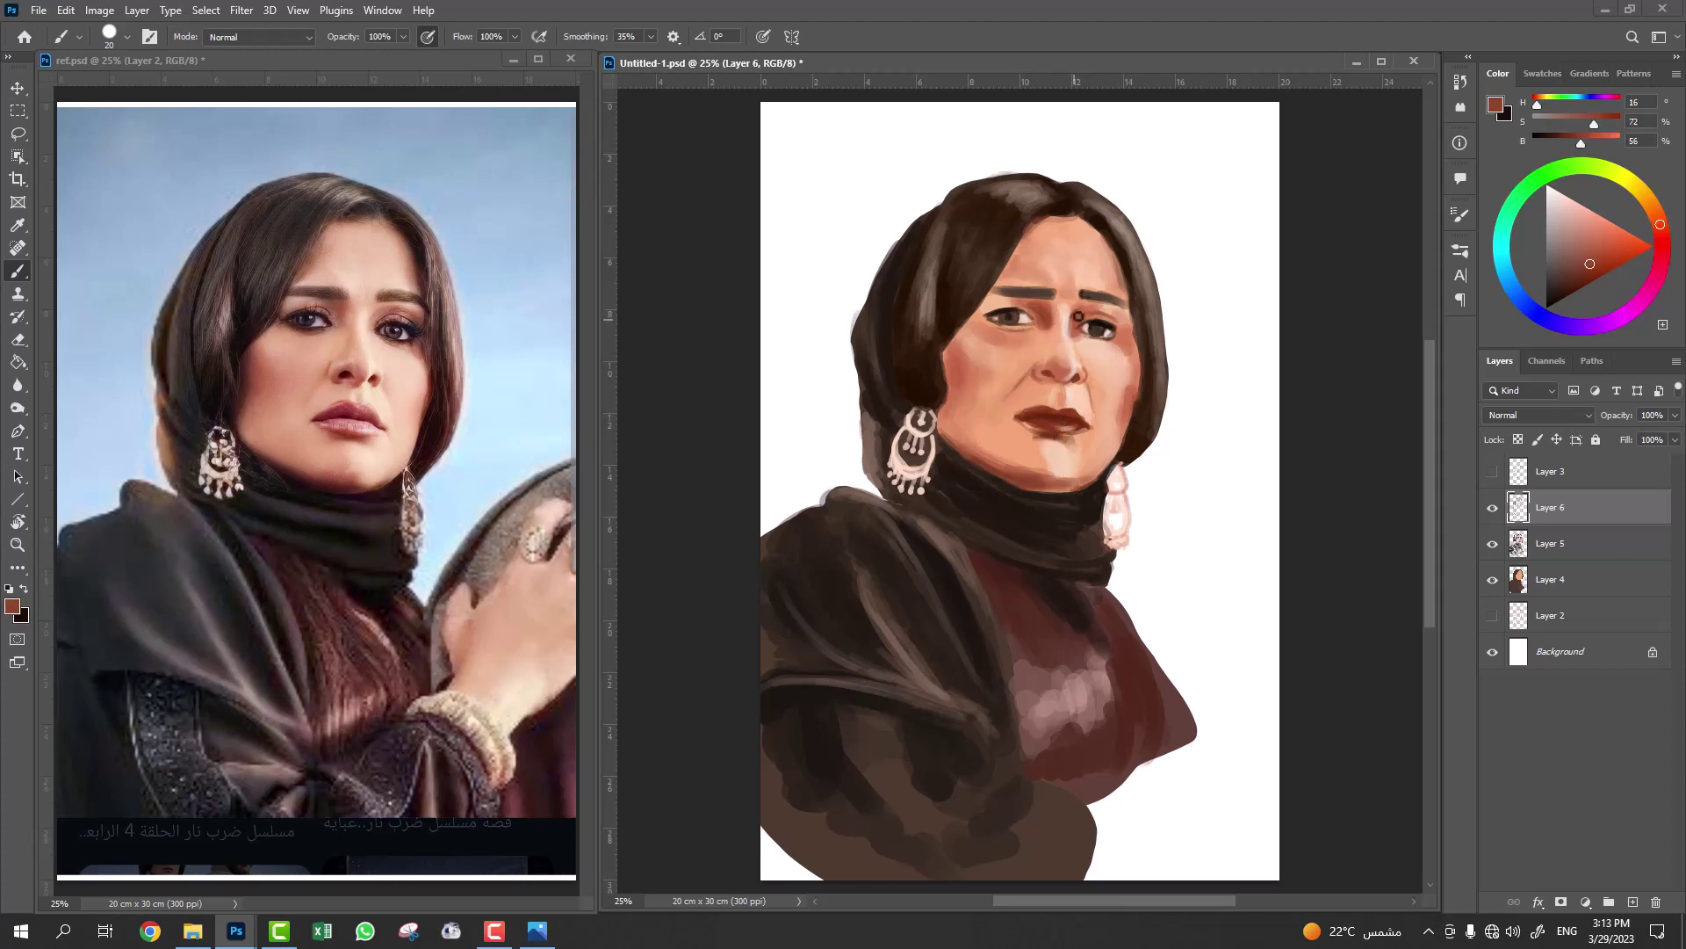
left_click(1079, 316, "alt")
Sample a darker red-brown and paler skin tones with a much larger brush.
left_click(1038, 471, "alt")
key("bracketright")
key("bracketright")
key("bracketright")
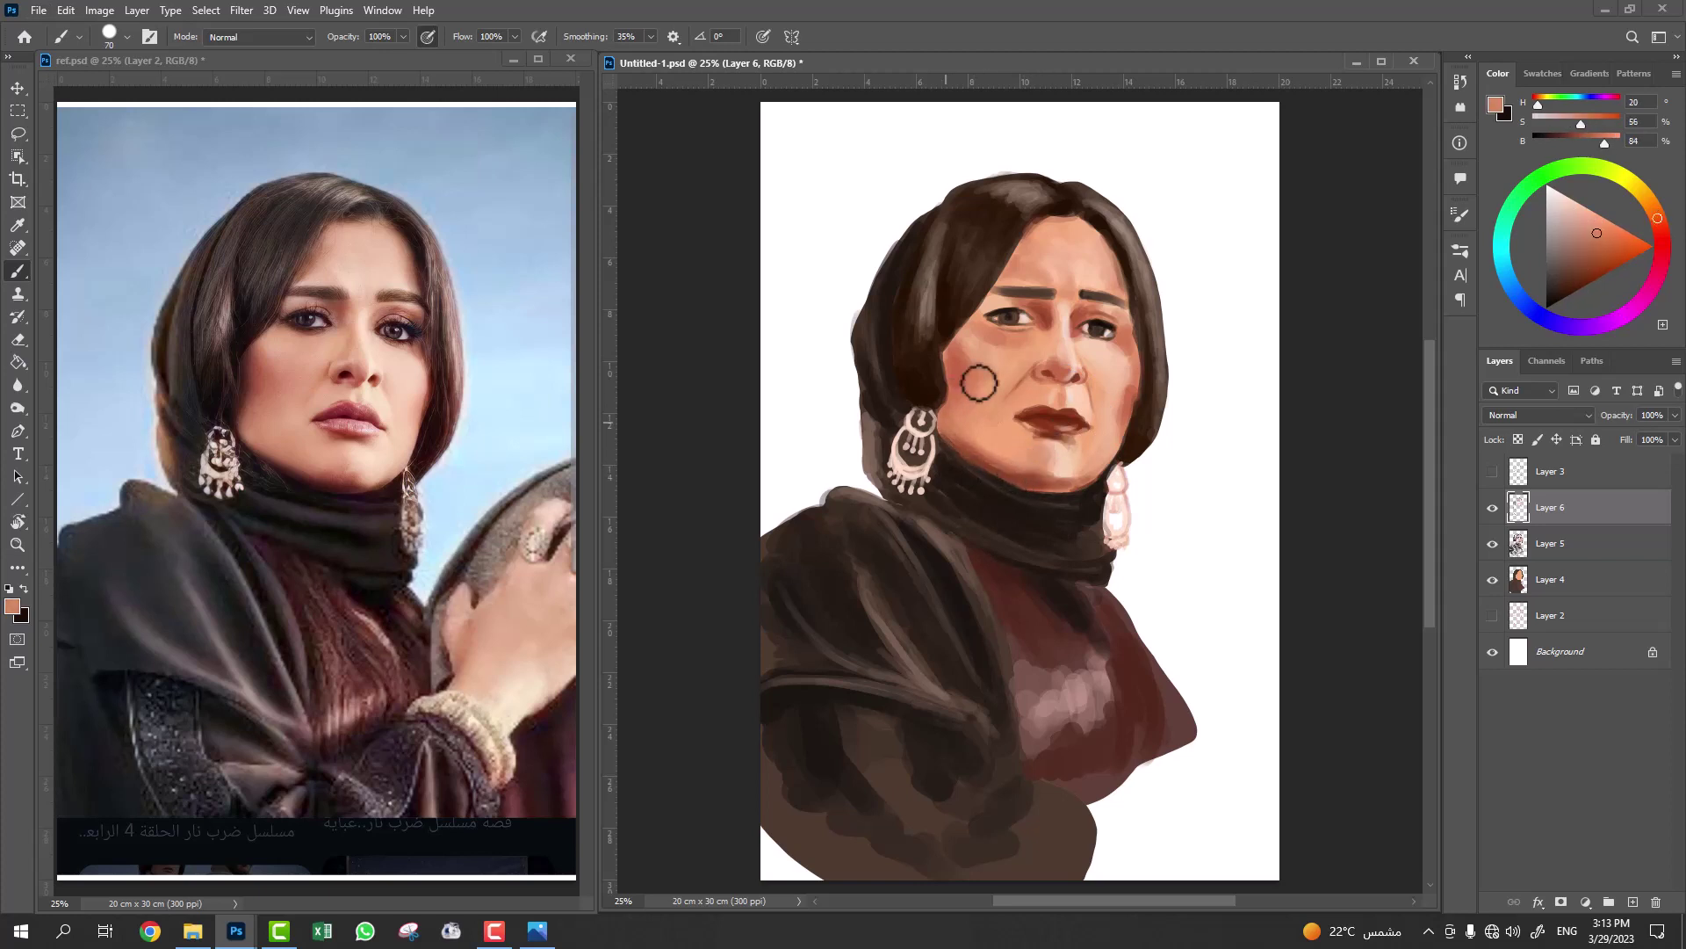
left_click(984, 376, "alt")
left_click(1108, 351, "alt")
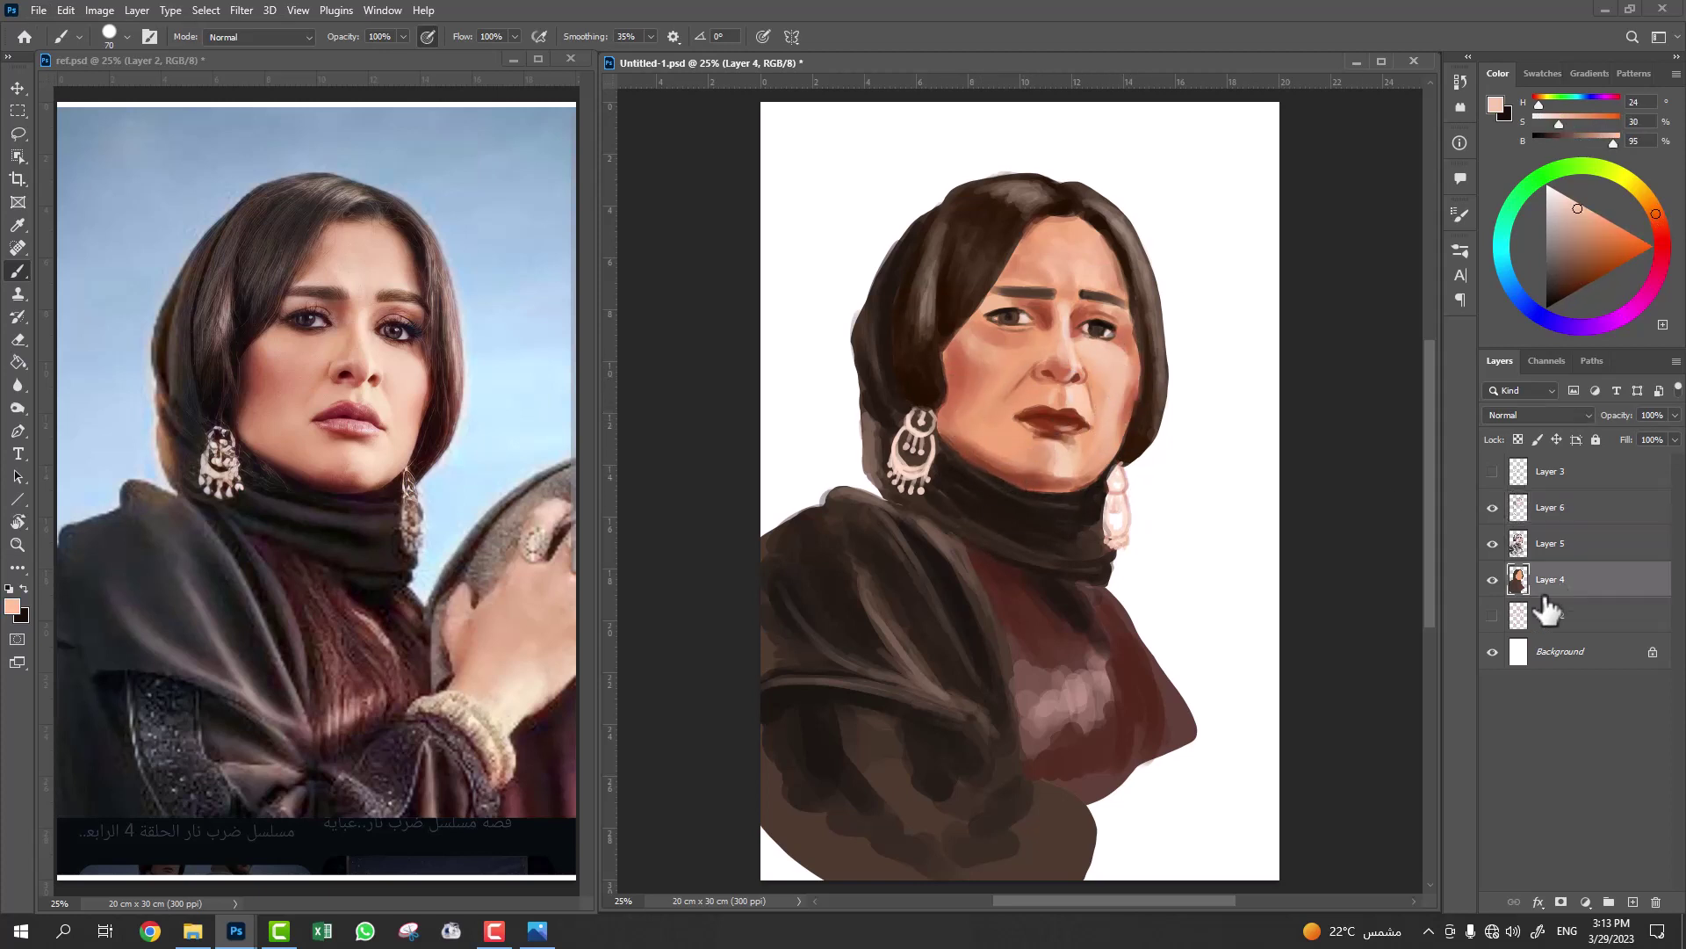
On Layer 5, use Liquify to push the lips slightly right and down.
left_click(1550, 543)
key("ctrl+shift+x")
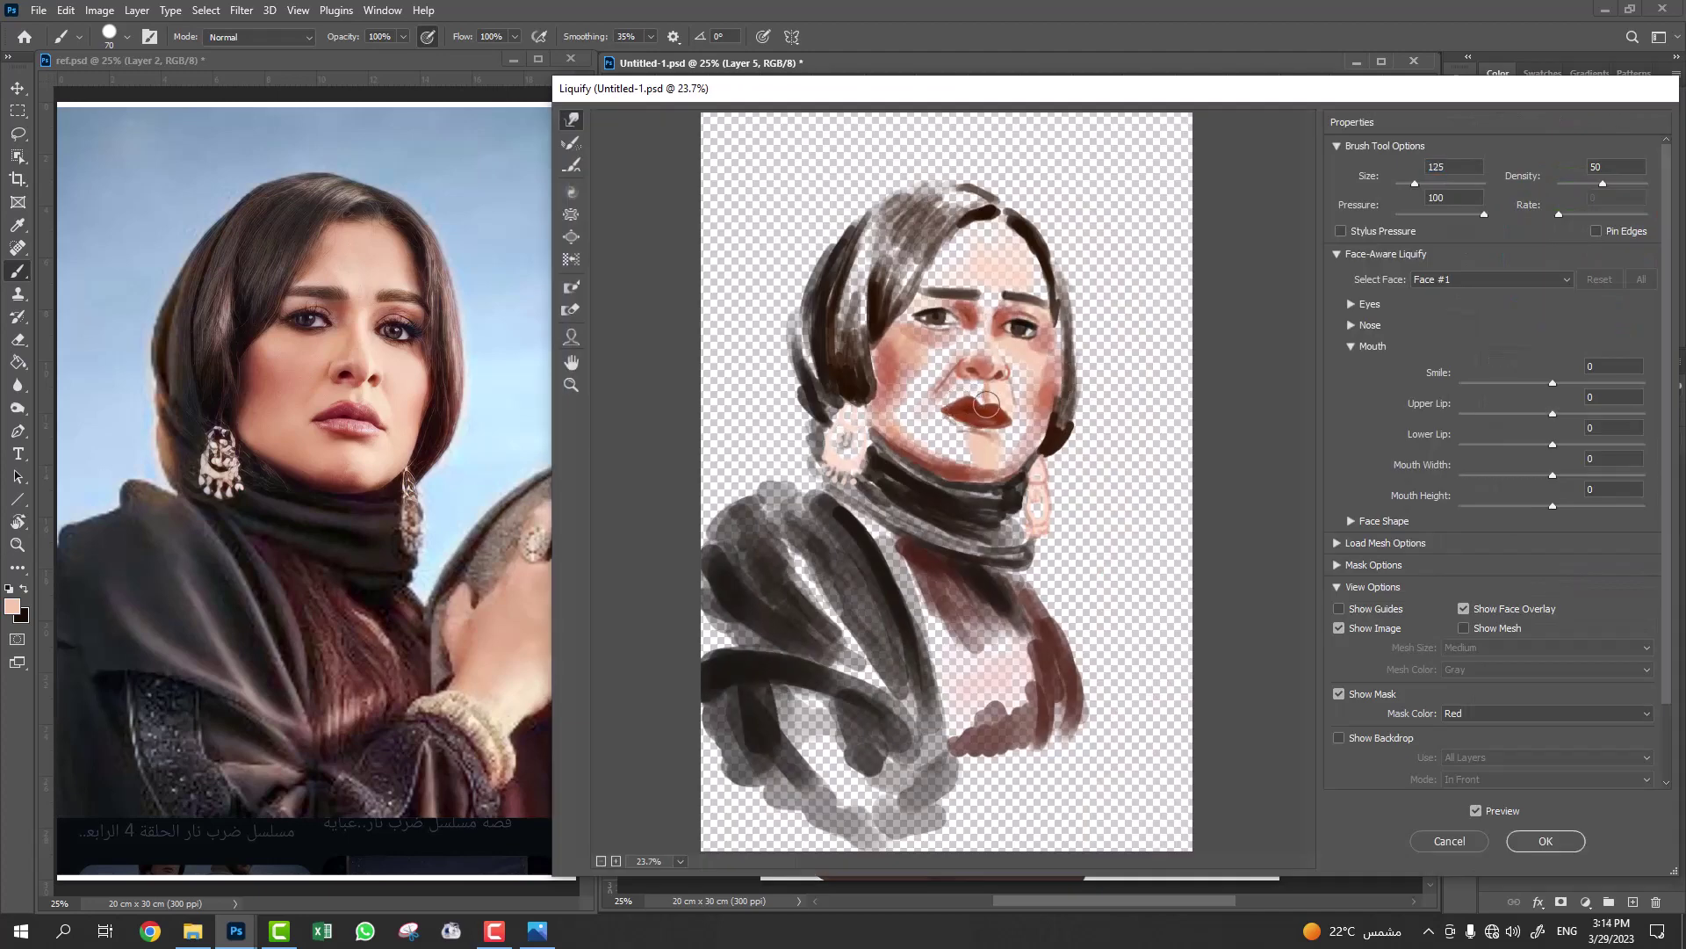
mouse_move(969, 398)
left_mouse_down()
mouse_move(1014, 421)
mouse_move(1002, 412)
left_mouse_up()
Apply the Liquify reshaping, show Layer 6 again, and sample a dark maroon with a larger brush.
left_click(1512, 839)
left_click(1492, 508)
left_click(1019, 430, "alt")
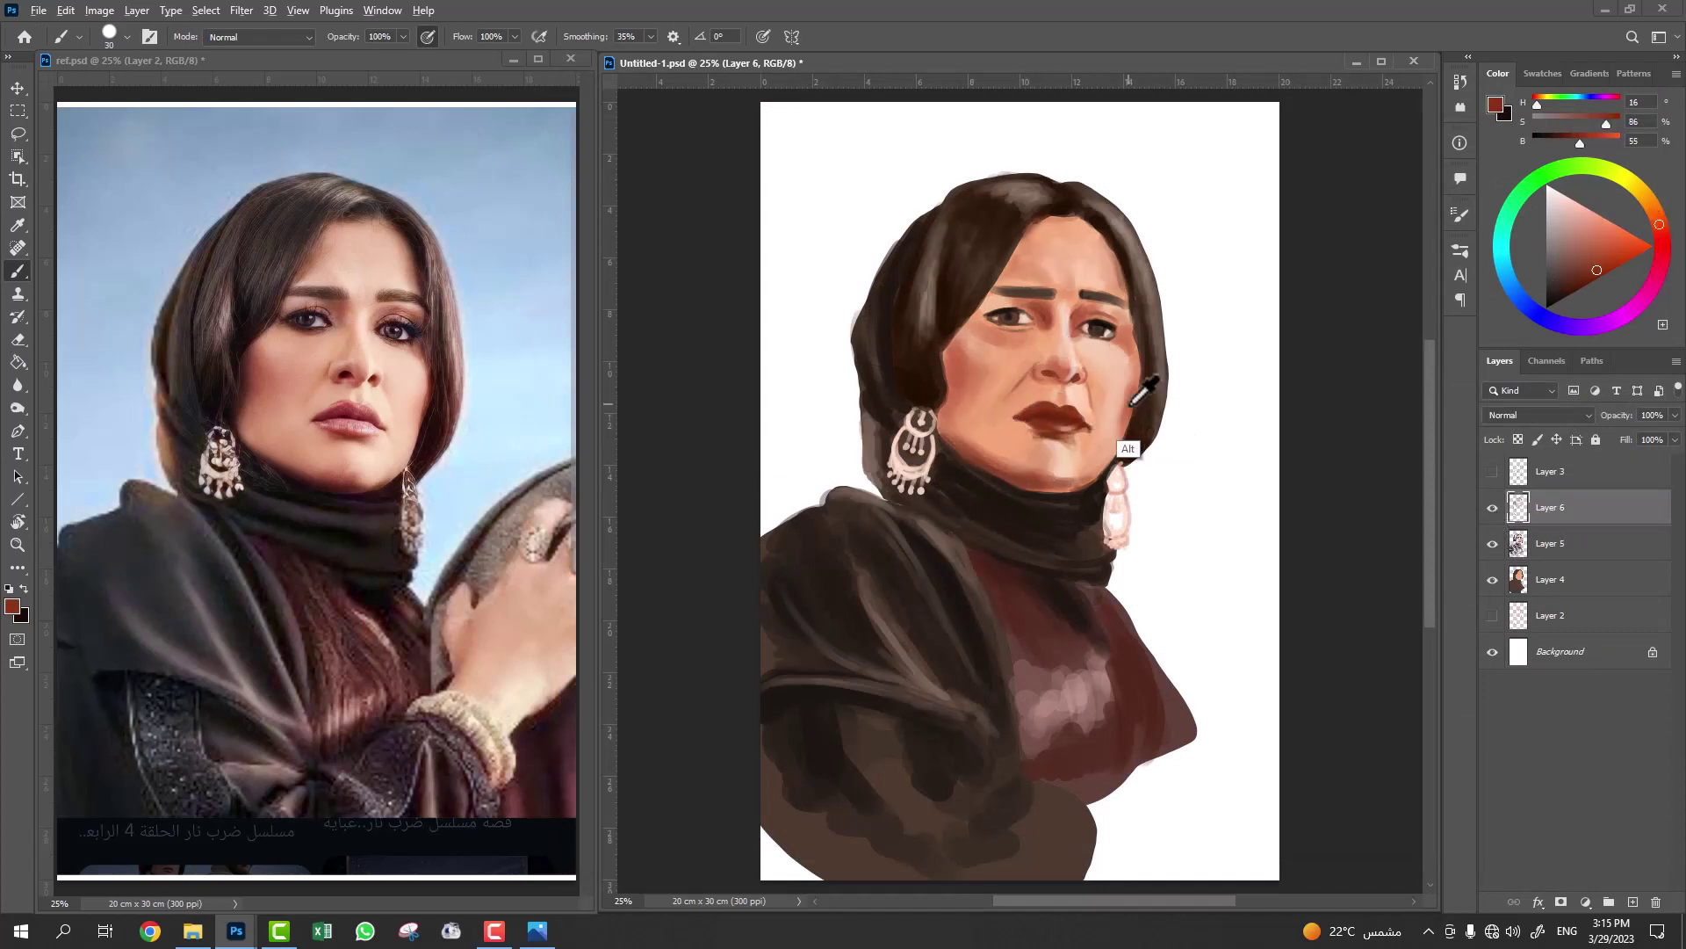
left_click(1110, 529, "alt")
left_click(1063, 650, "alt")
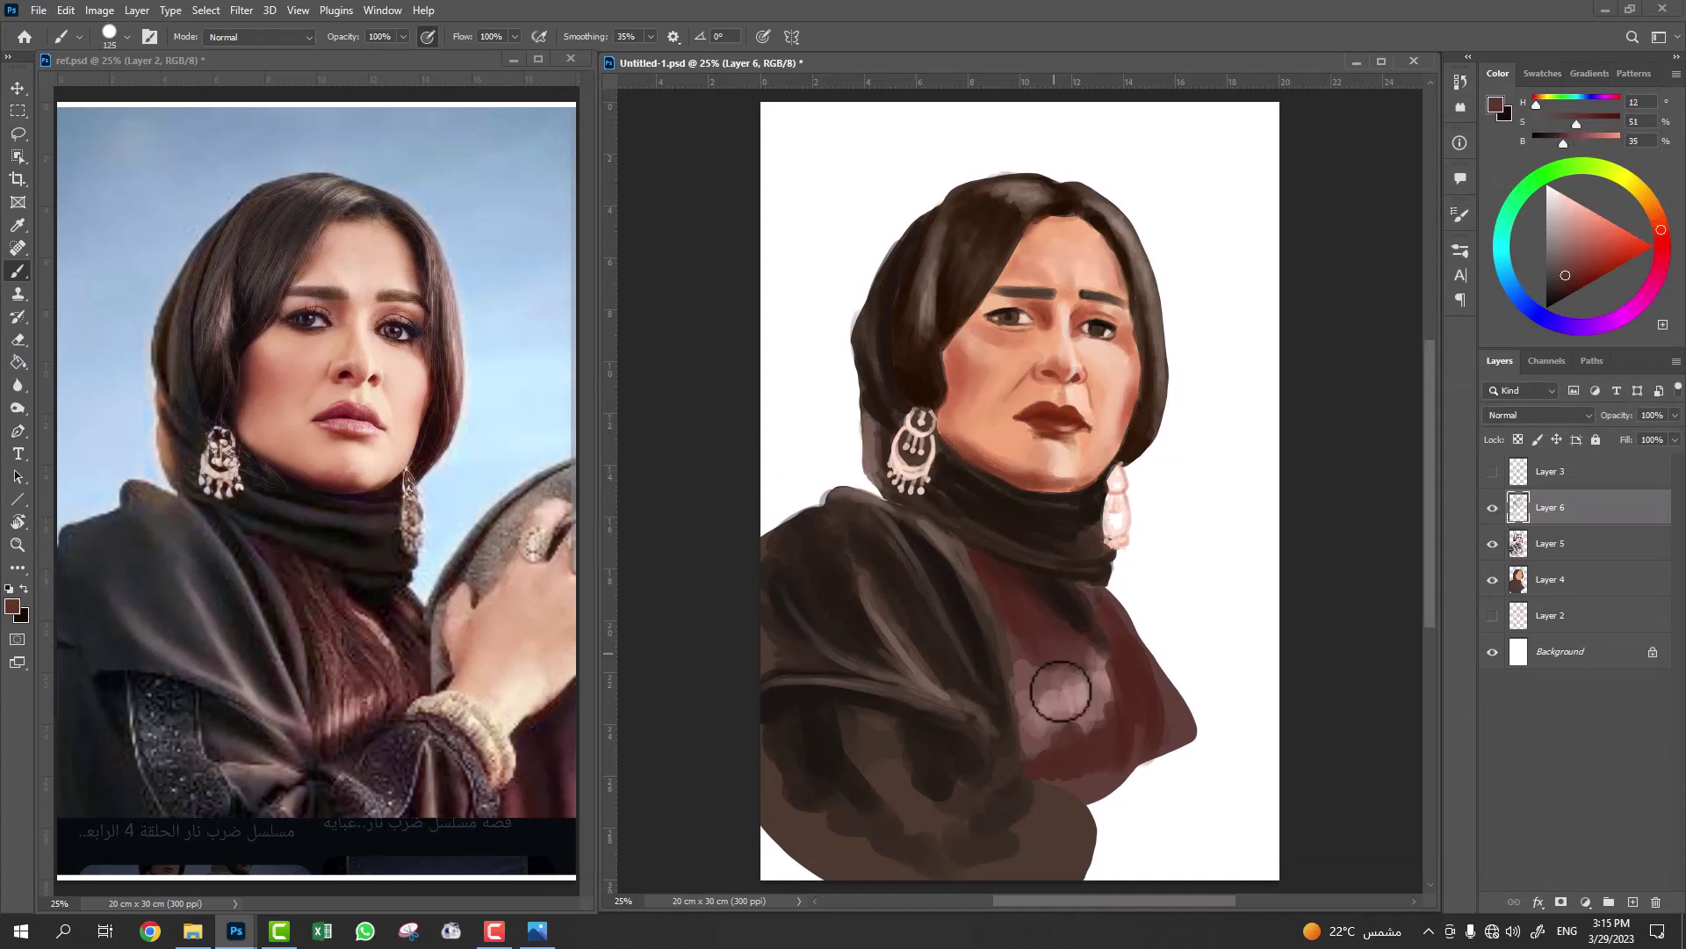
key("bracketright")
key("bracketright")
key("bracketright")
Cover the pink chest highlight with deep maroon strokes.
left_click(1051, 742, "alt")
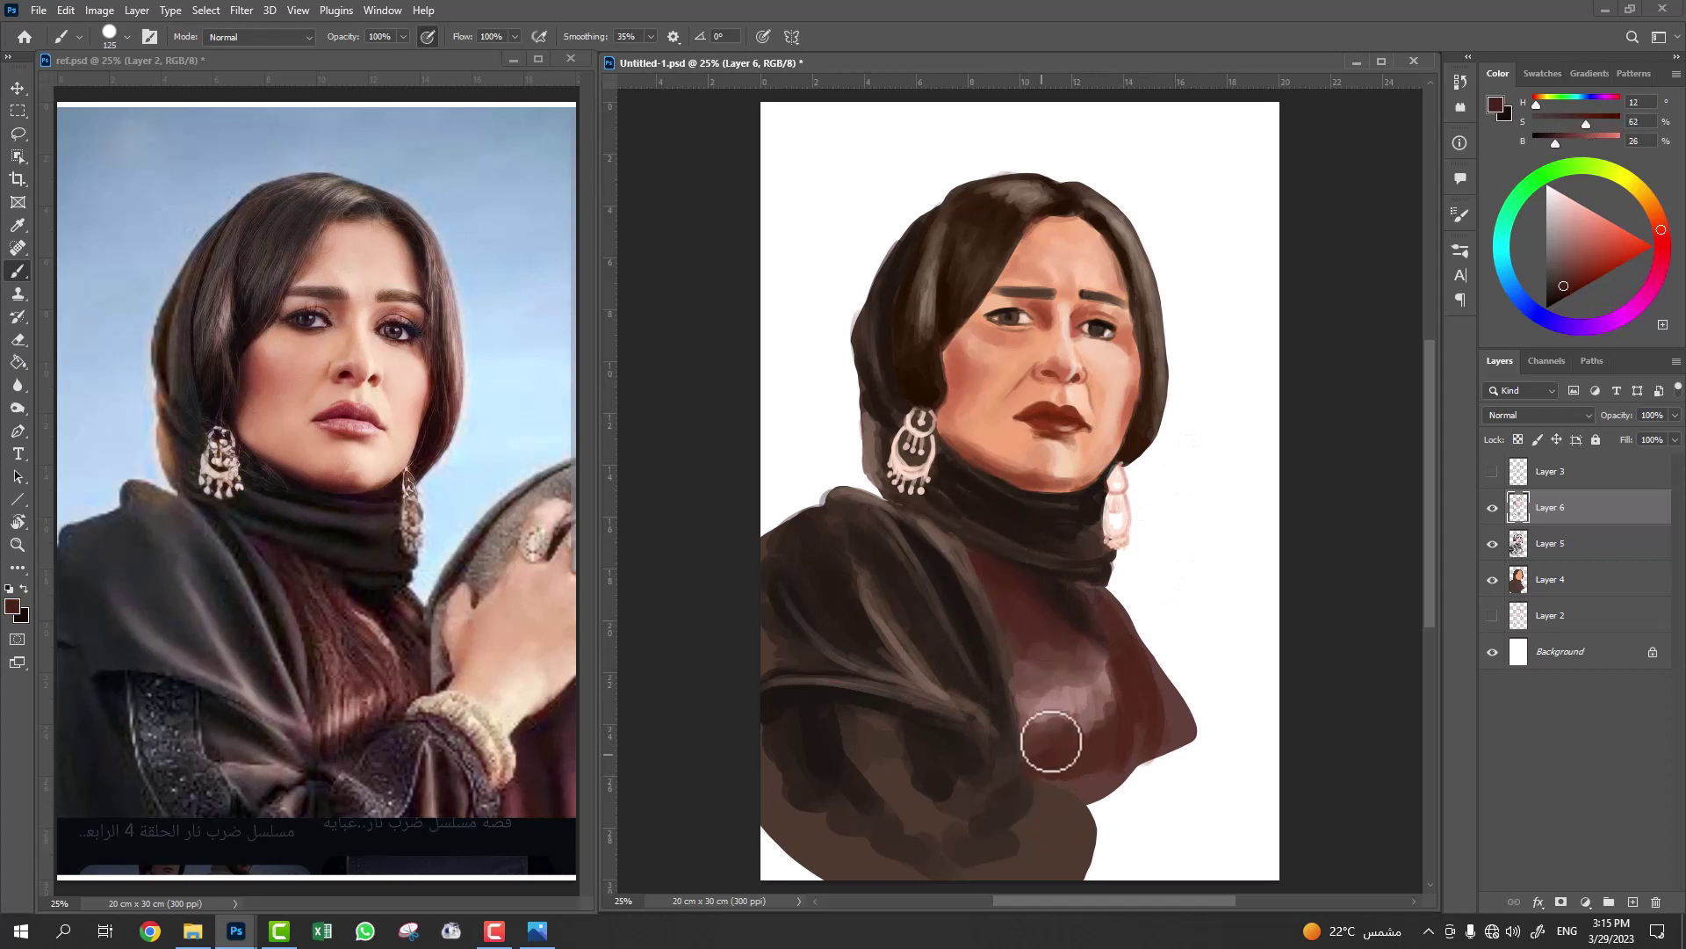
left_click_drag(1050, 741, 1072, 743)
left_click(1089, 654, "alt")
mouse_move(1106, 663)
left_mouse_down()
mouse_move(1137, 688)
mouse_move(1080, 772)
mouse_move(1071, 659)
left_mouse_up()
Paint a greyish-brown light stroke and dark near-black folds on the left shawl.
left_click(971, 703, "alt")
left_click_drag(870, 715, 871, 791)
key("bracketleft")
key("bracketleft")
key("bracketleft")
left_click(892, 708, "alt")
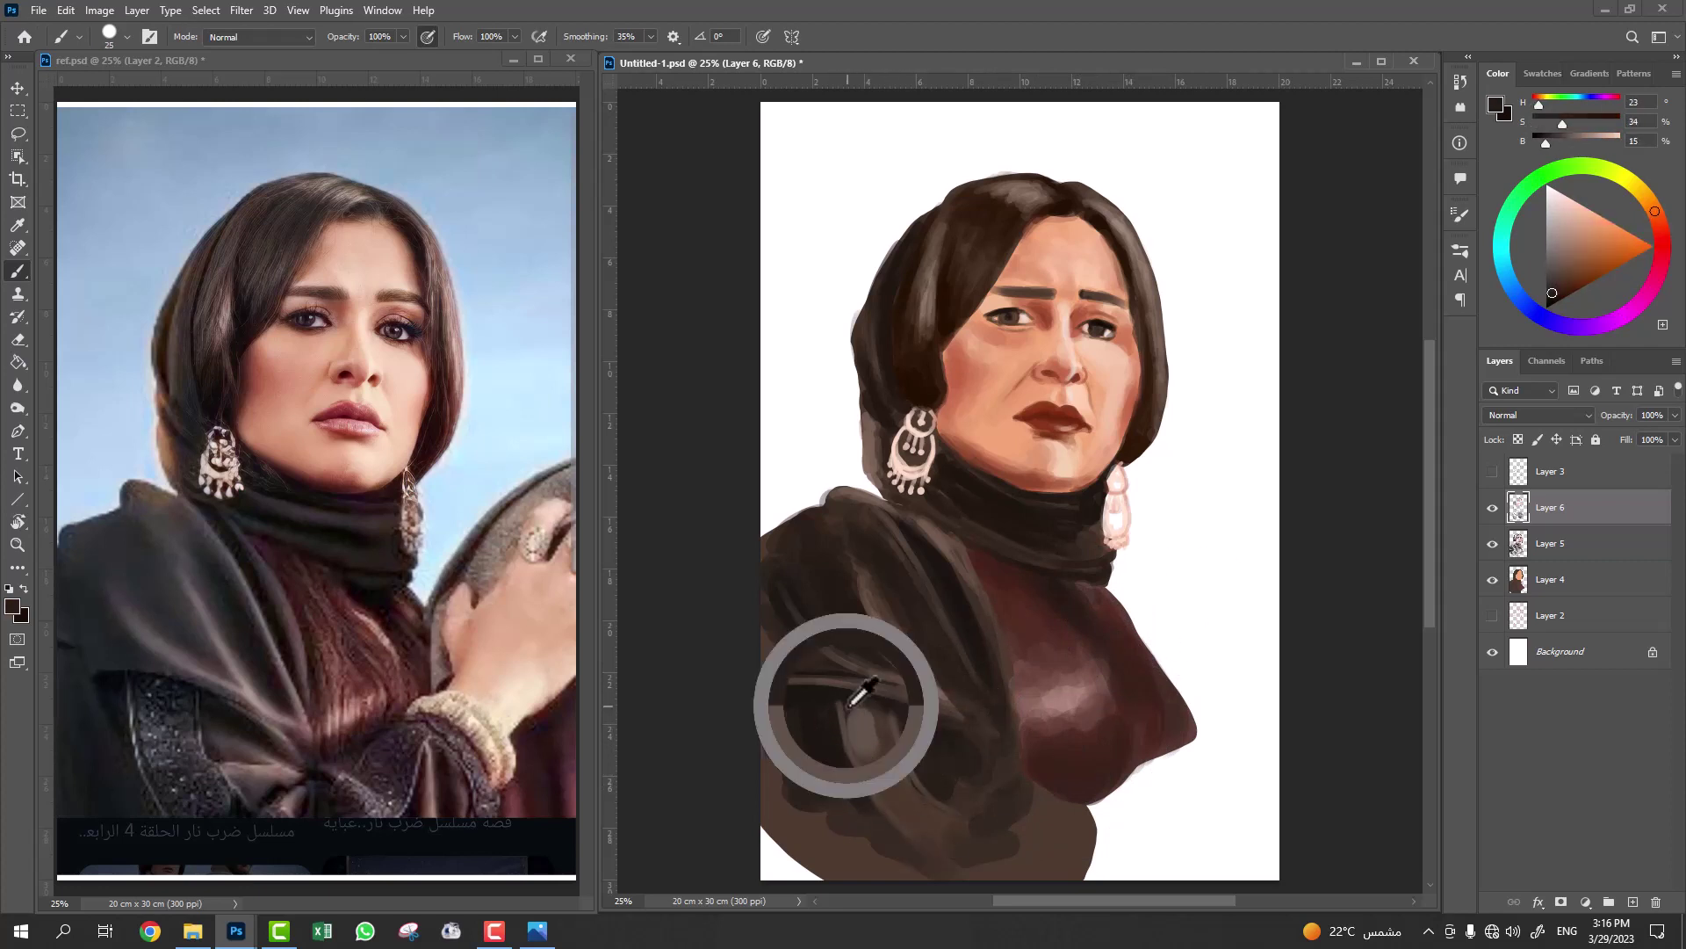
left_click_drag(858, 702, 821, 708)
left_click(855, 700, "alt")
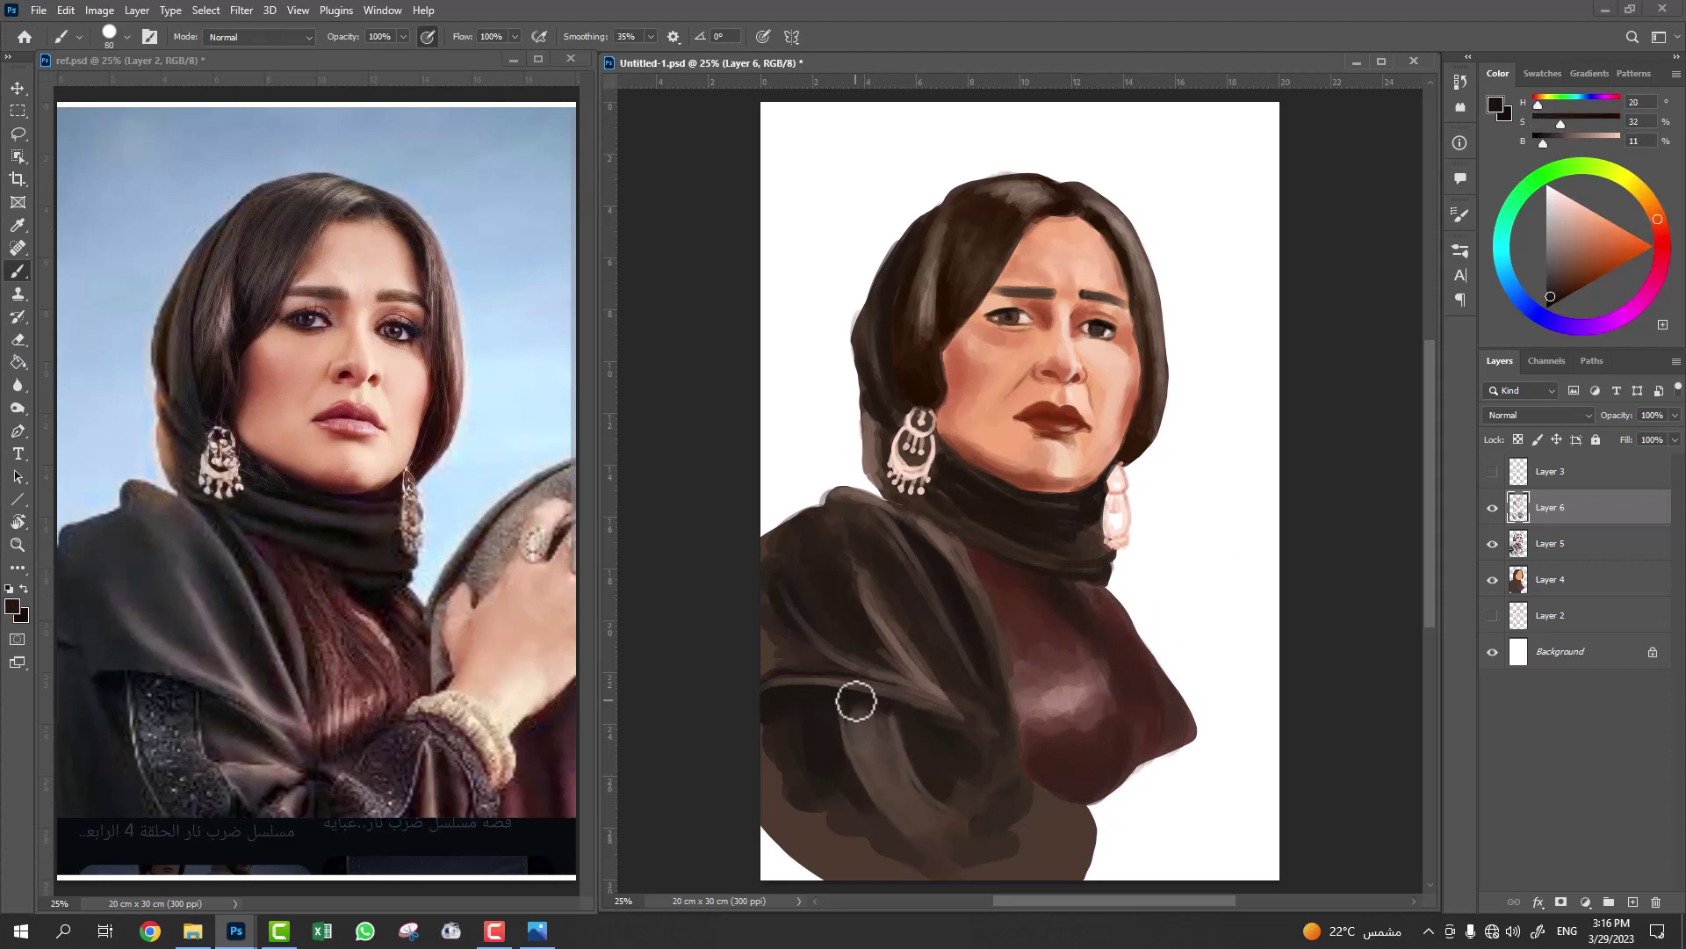
left_click_drag(907, 775, 947, 718)
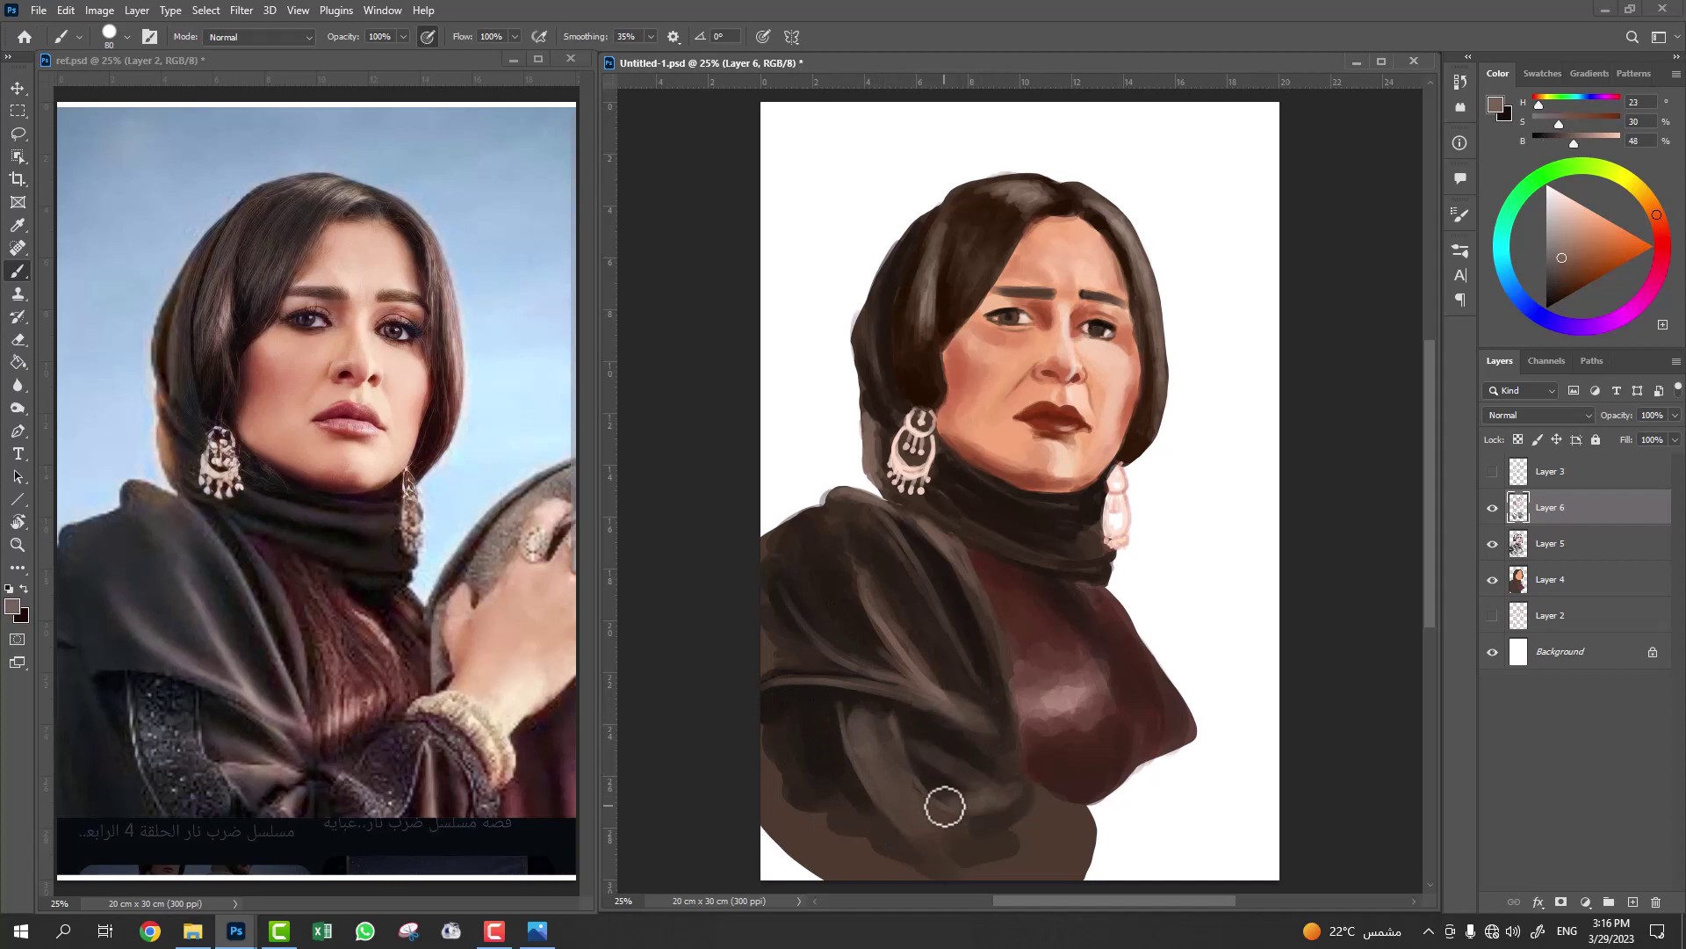
Toggle Layer 6 to compare before and after, then sample eyebrow browns with a smaller brush.
left_click(793, 650, "alt")
left_click(1493, 508)
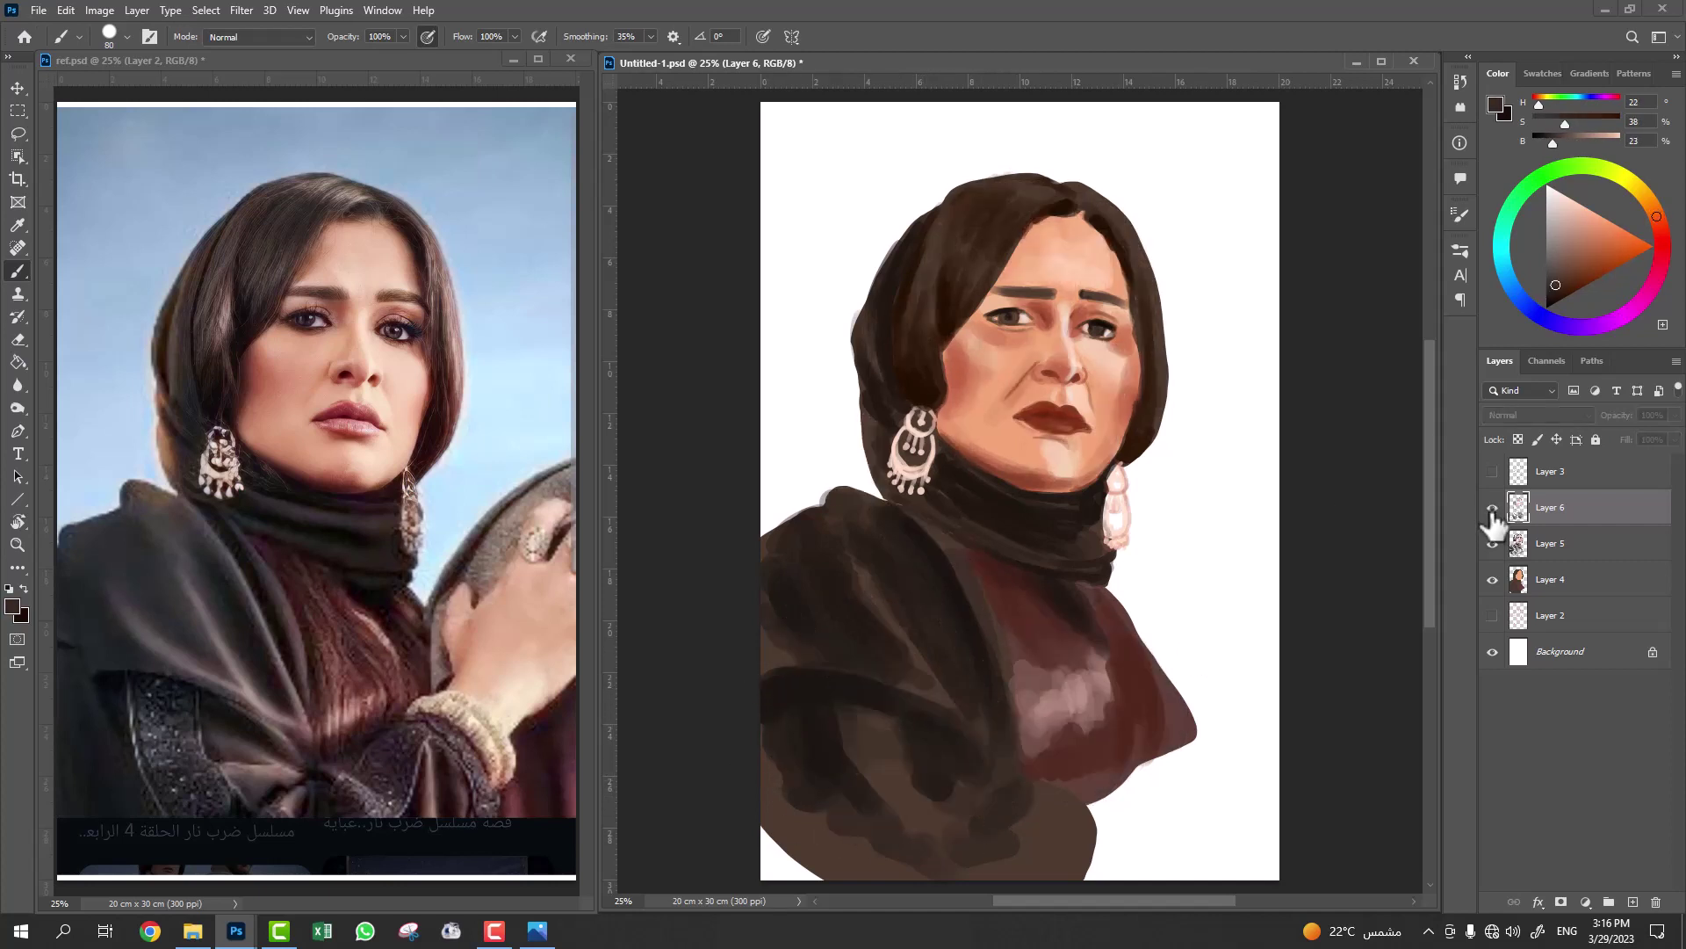
key("bracketleft")
key("bracketleft")
key("bracketleft")
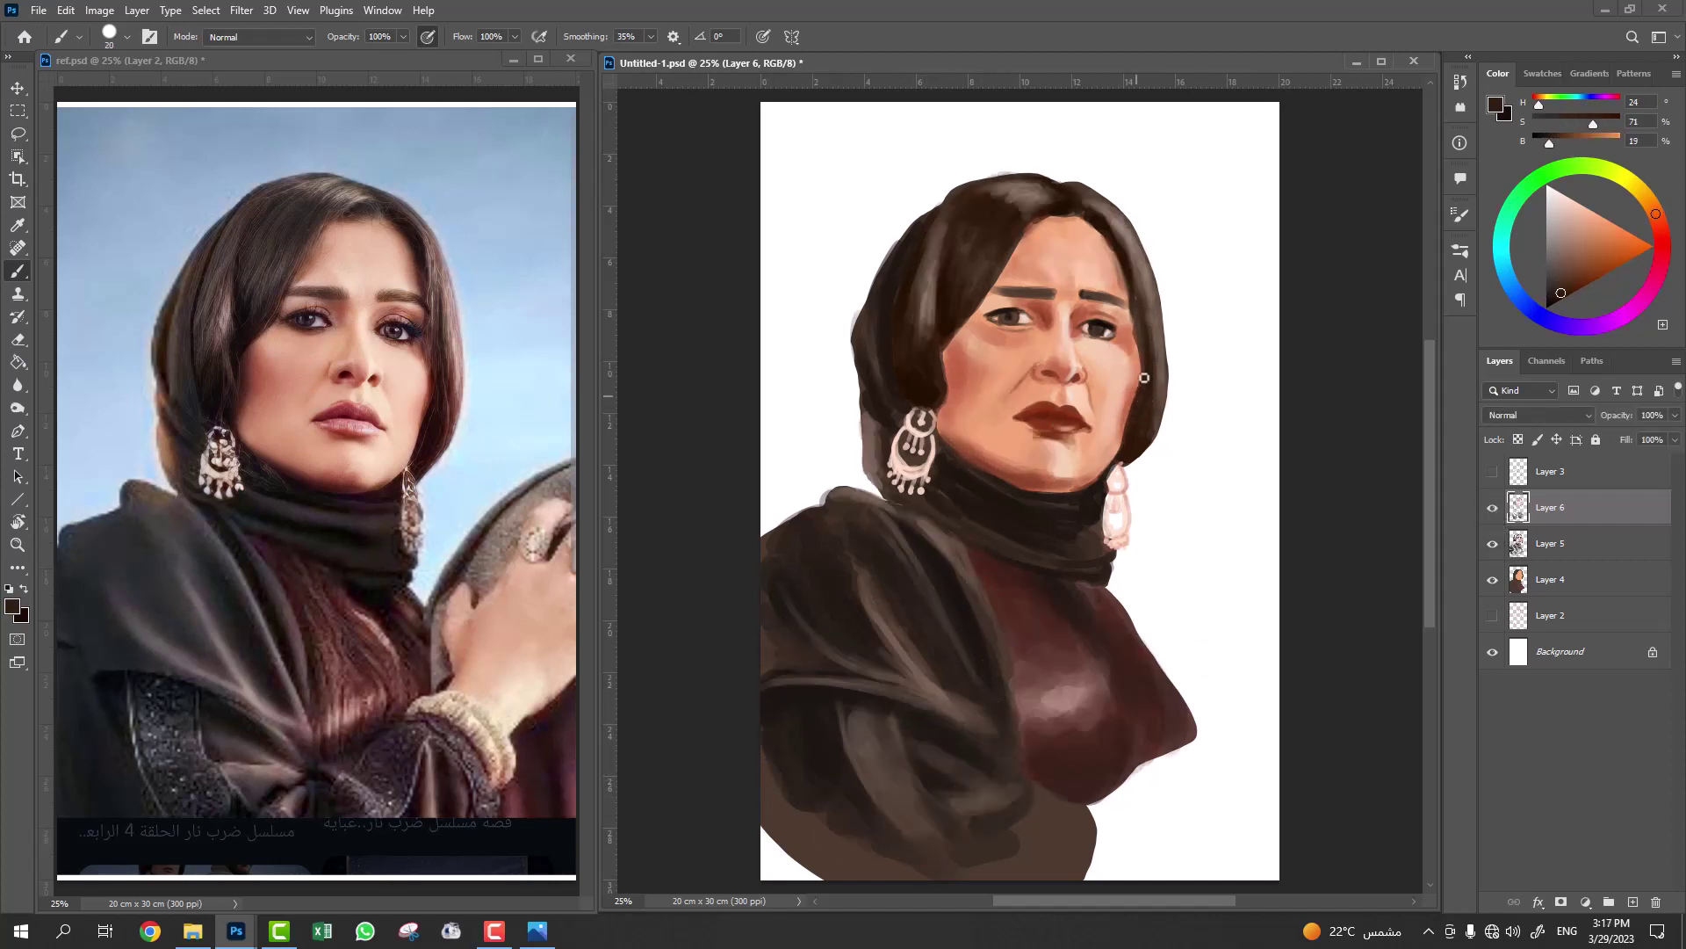
left_click(1108, 300, "alt")
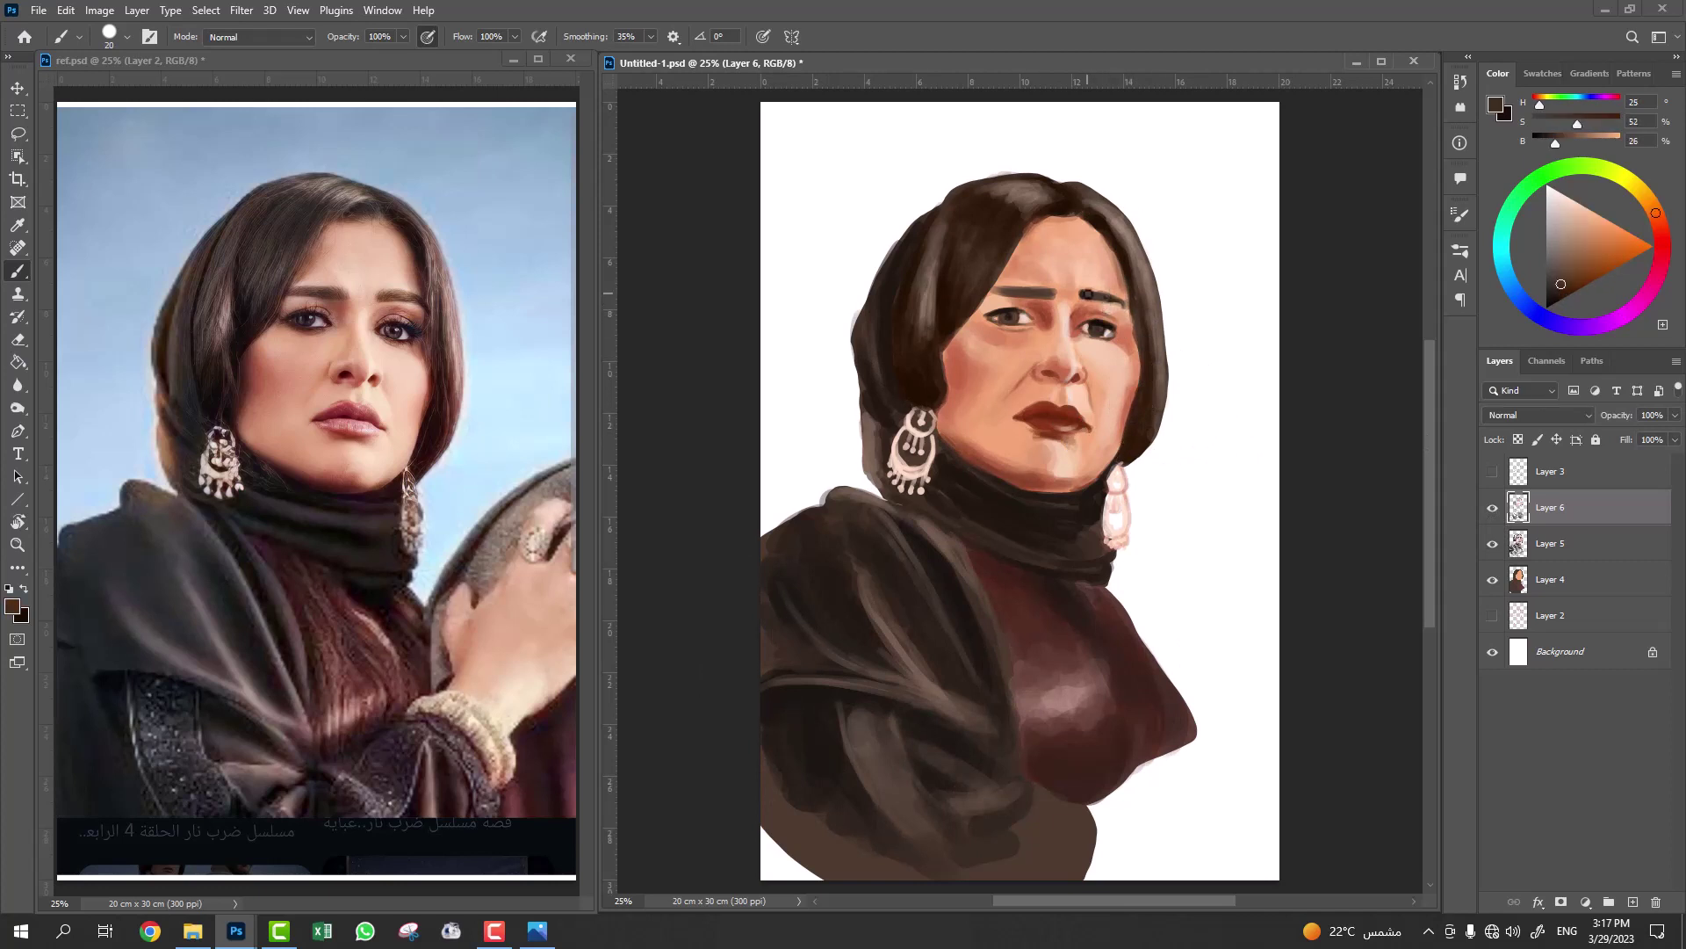
left_click(1094, 298, "alt")
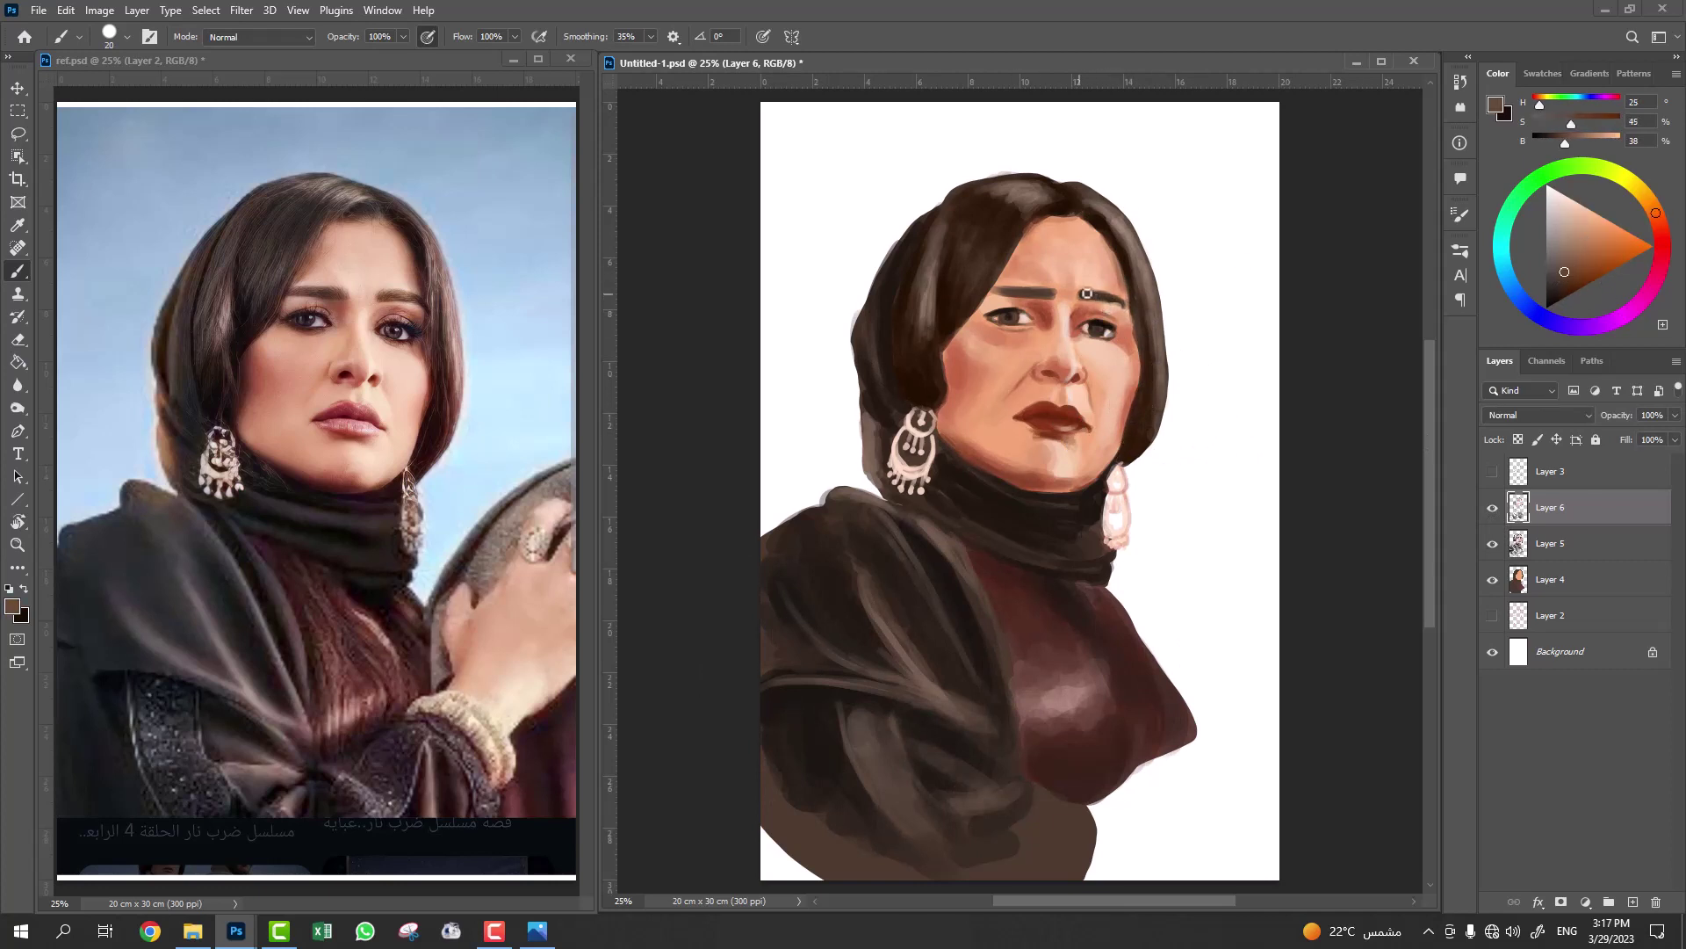
Darken the crease above the right eye with a sampled deeper red.
left_click(1006, 283, "alt")
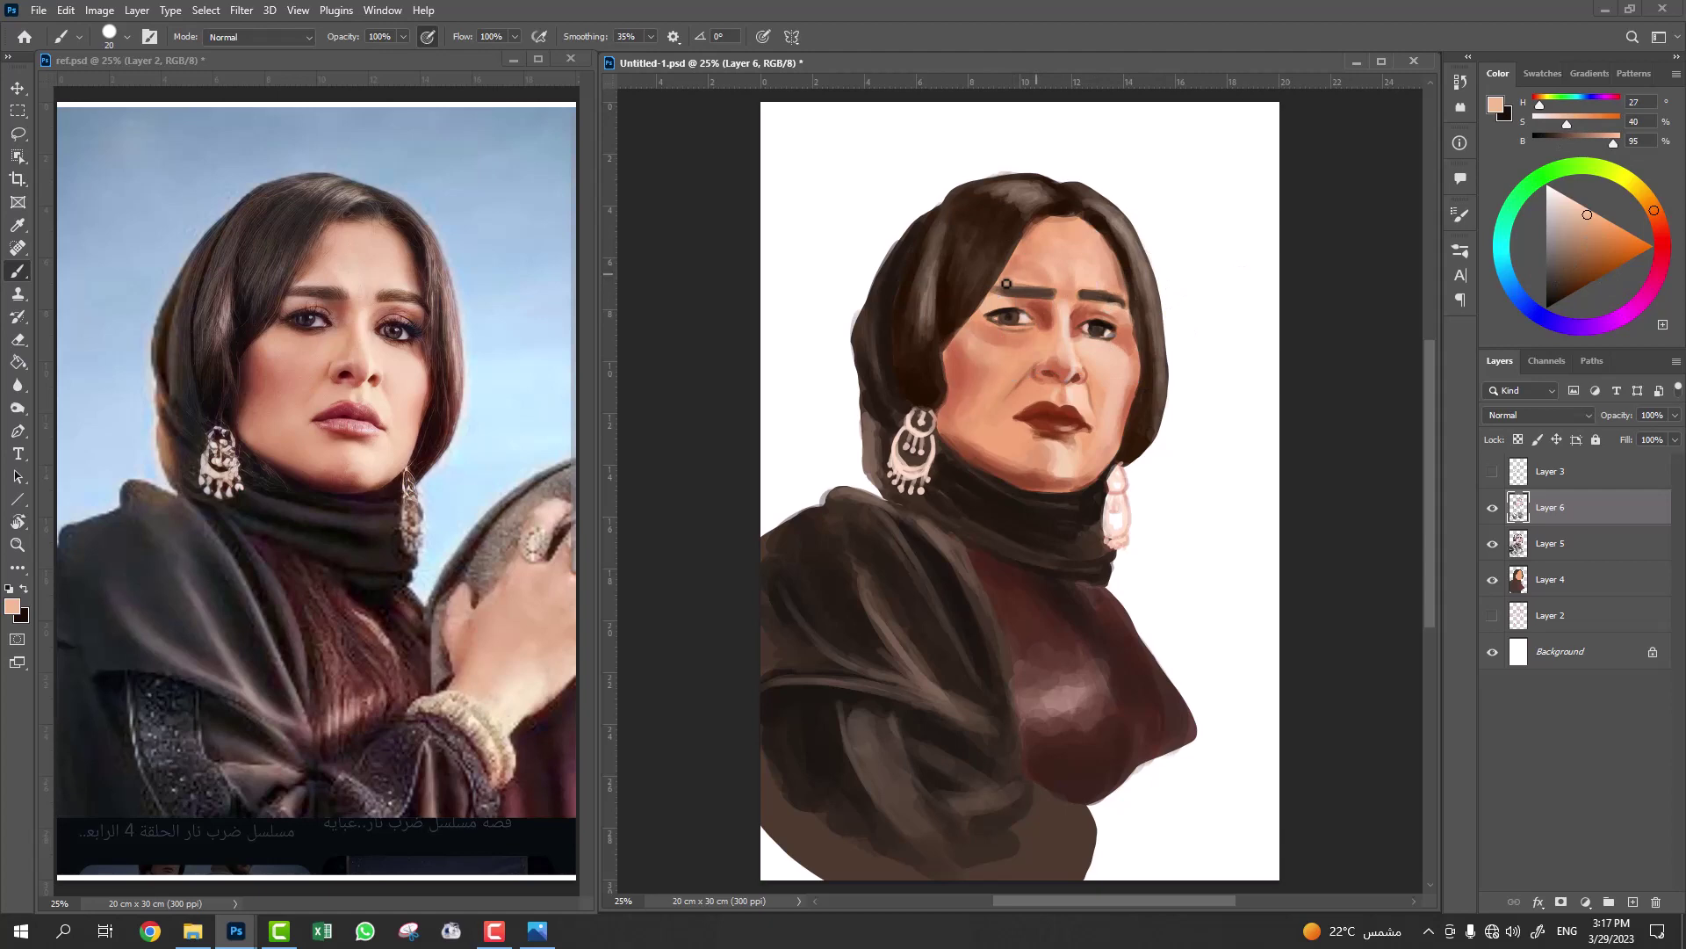
left_click(983, 342, "alt")
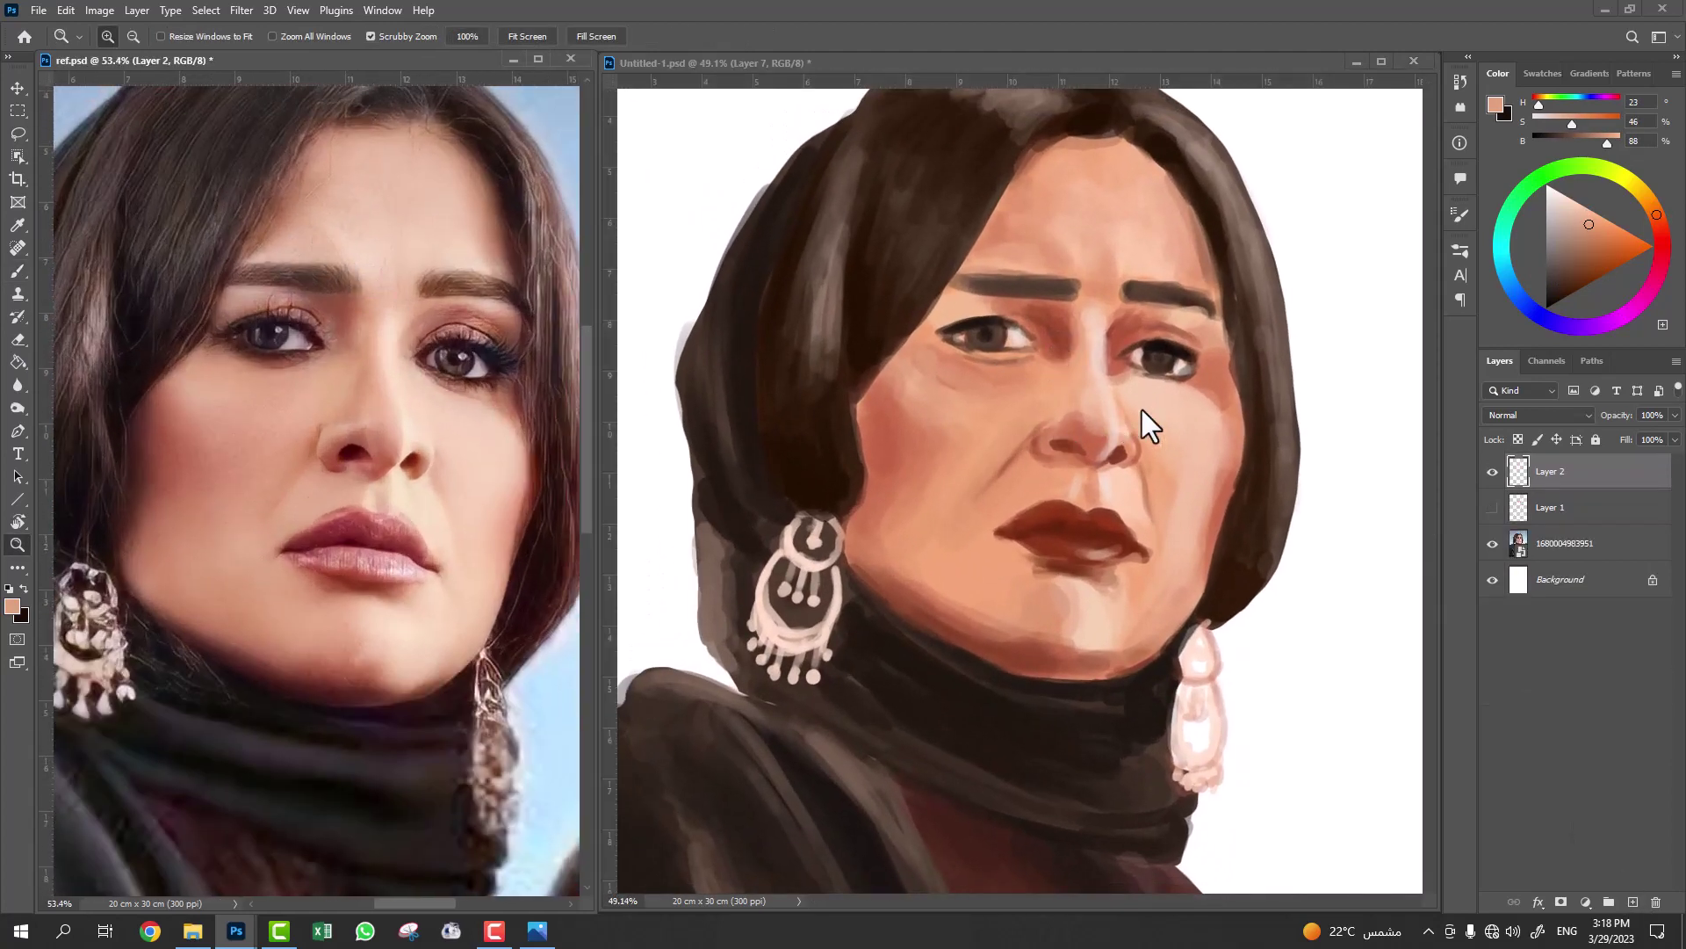
key("bracketleft")
key("bracketleft")
left_click(1168, 356, "alt")
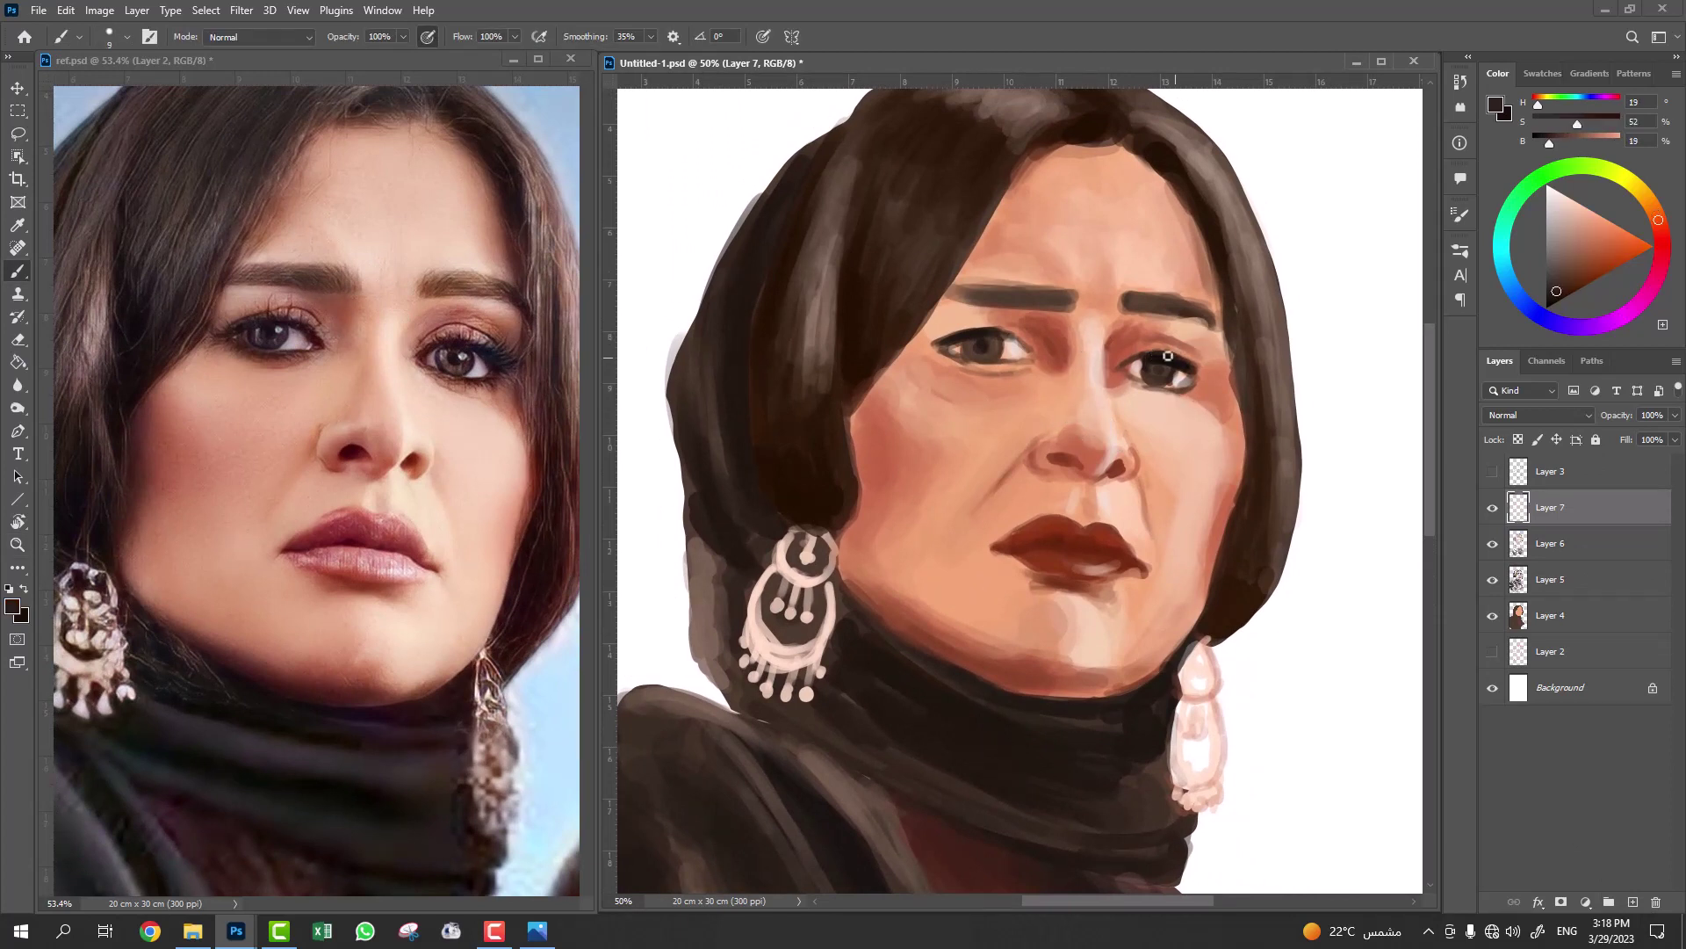
left_click(1168, 329, "alt")
key("bracketright")
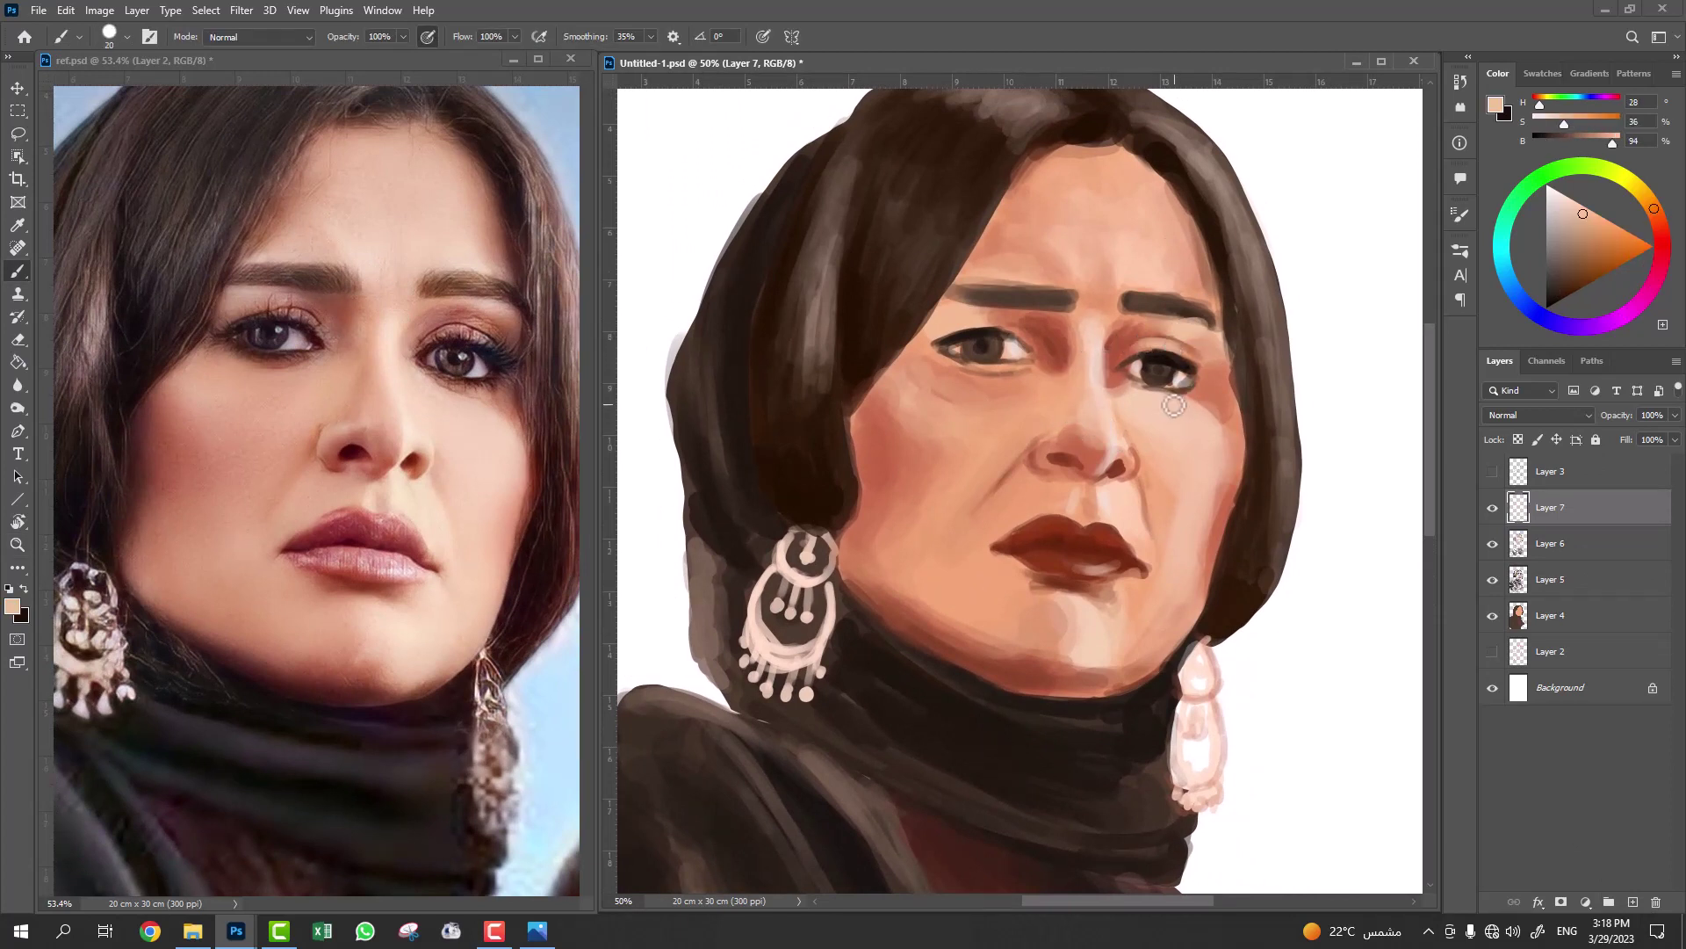
left_click(1173, 386, "alt")
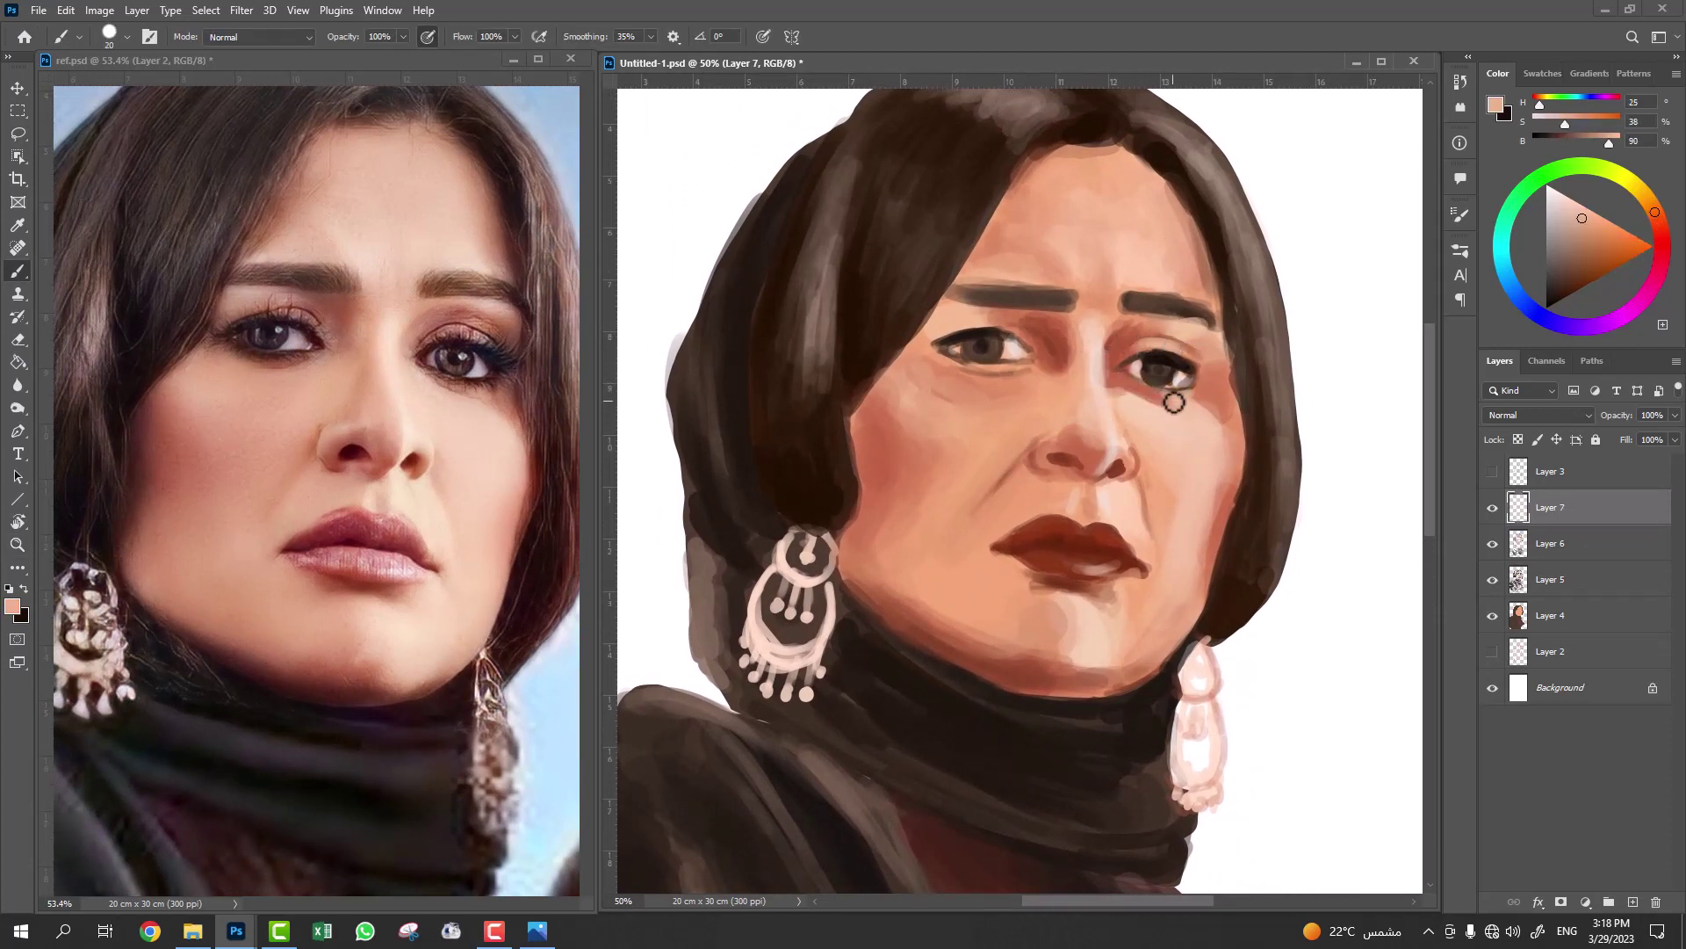
mouse_move(1169, 332)
left_mouse_down()
mouse_move(1195, 352)
mouse_move(1108, 355)
mouse_move(1181, 351)
left_mouse_up()
Repaint the right eyelid lighter and the right eye darker with a smaller brush.
left_click(1176, 325, "alt")
key("bracketleft")
key("bracketleft")
left_click(1046, 346, "alt")
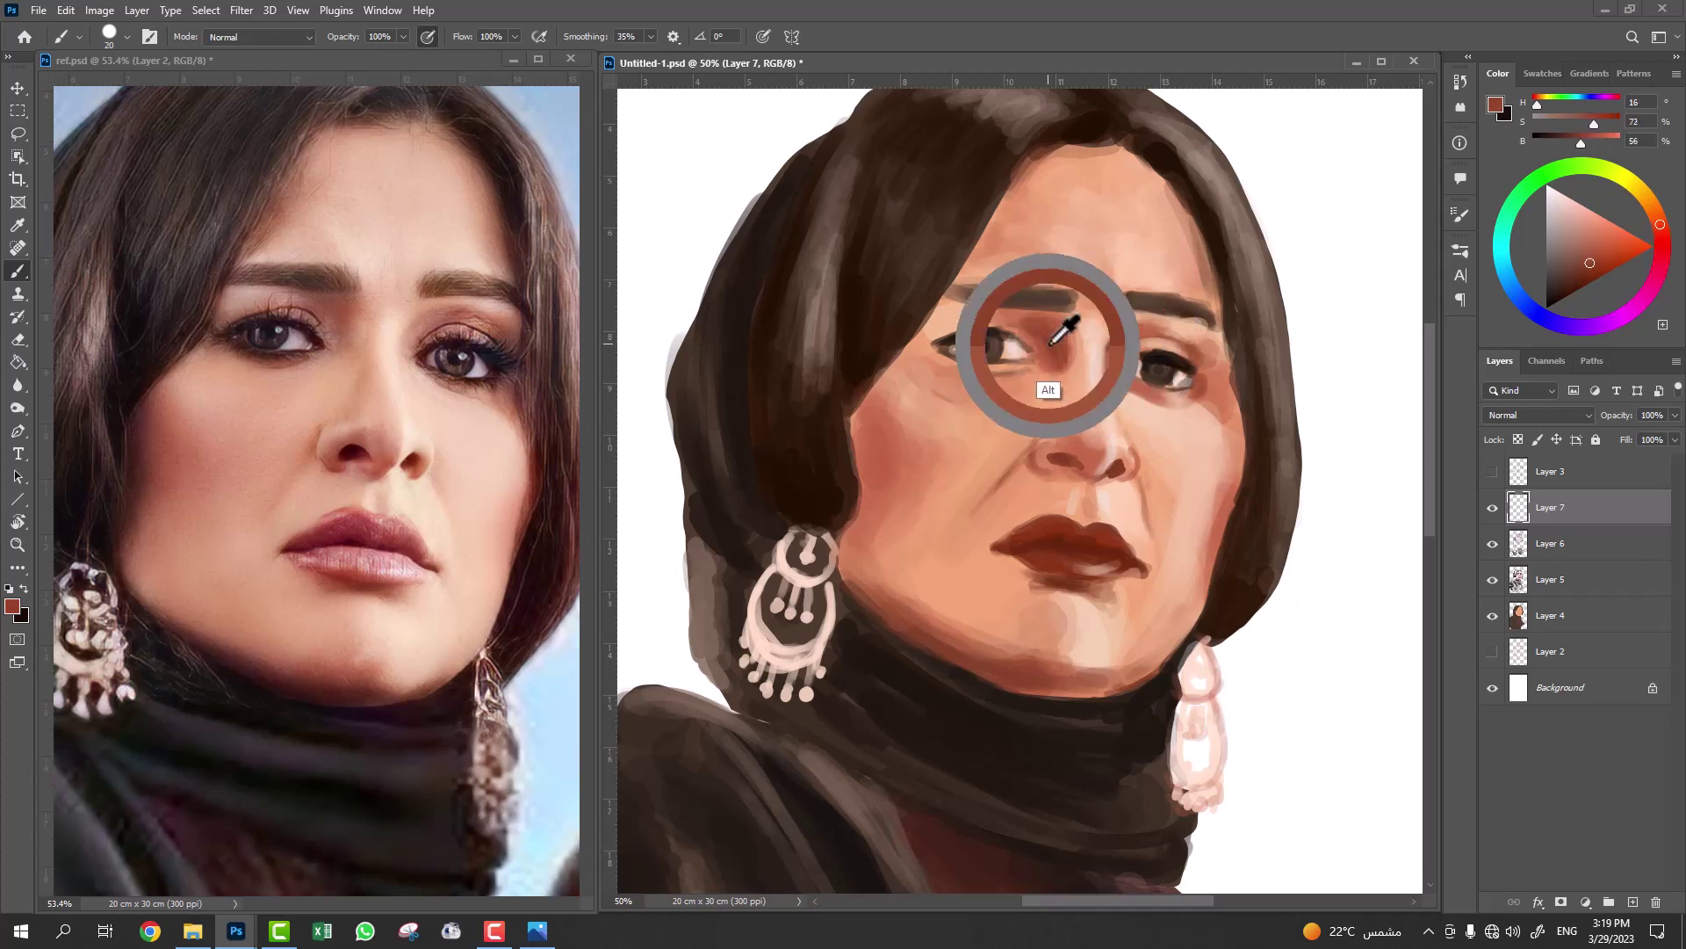
left_click(1117, 353, "alt")
key("bracketleft")
key("bracketleft")
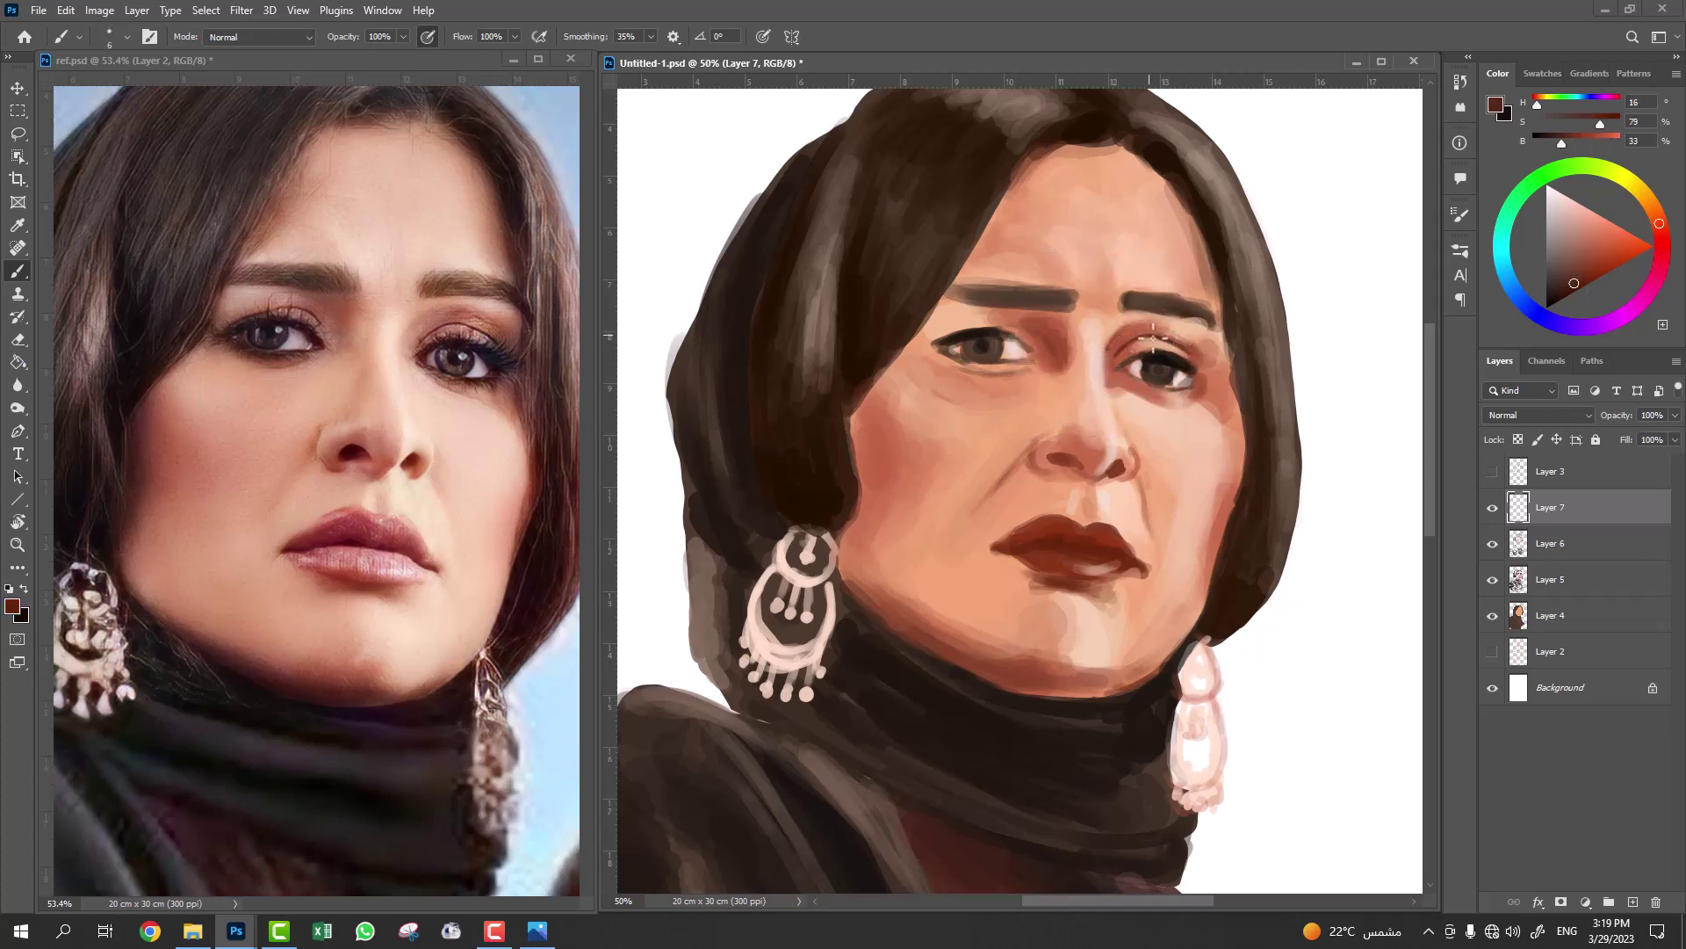
Paint near-black lashes on the right eye using colours sampled from the pupil.
left_click(1152, 365, "alt")
left_click(1149, 400, "alt")
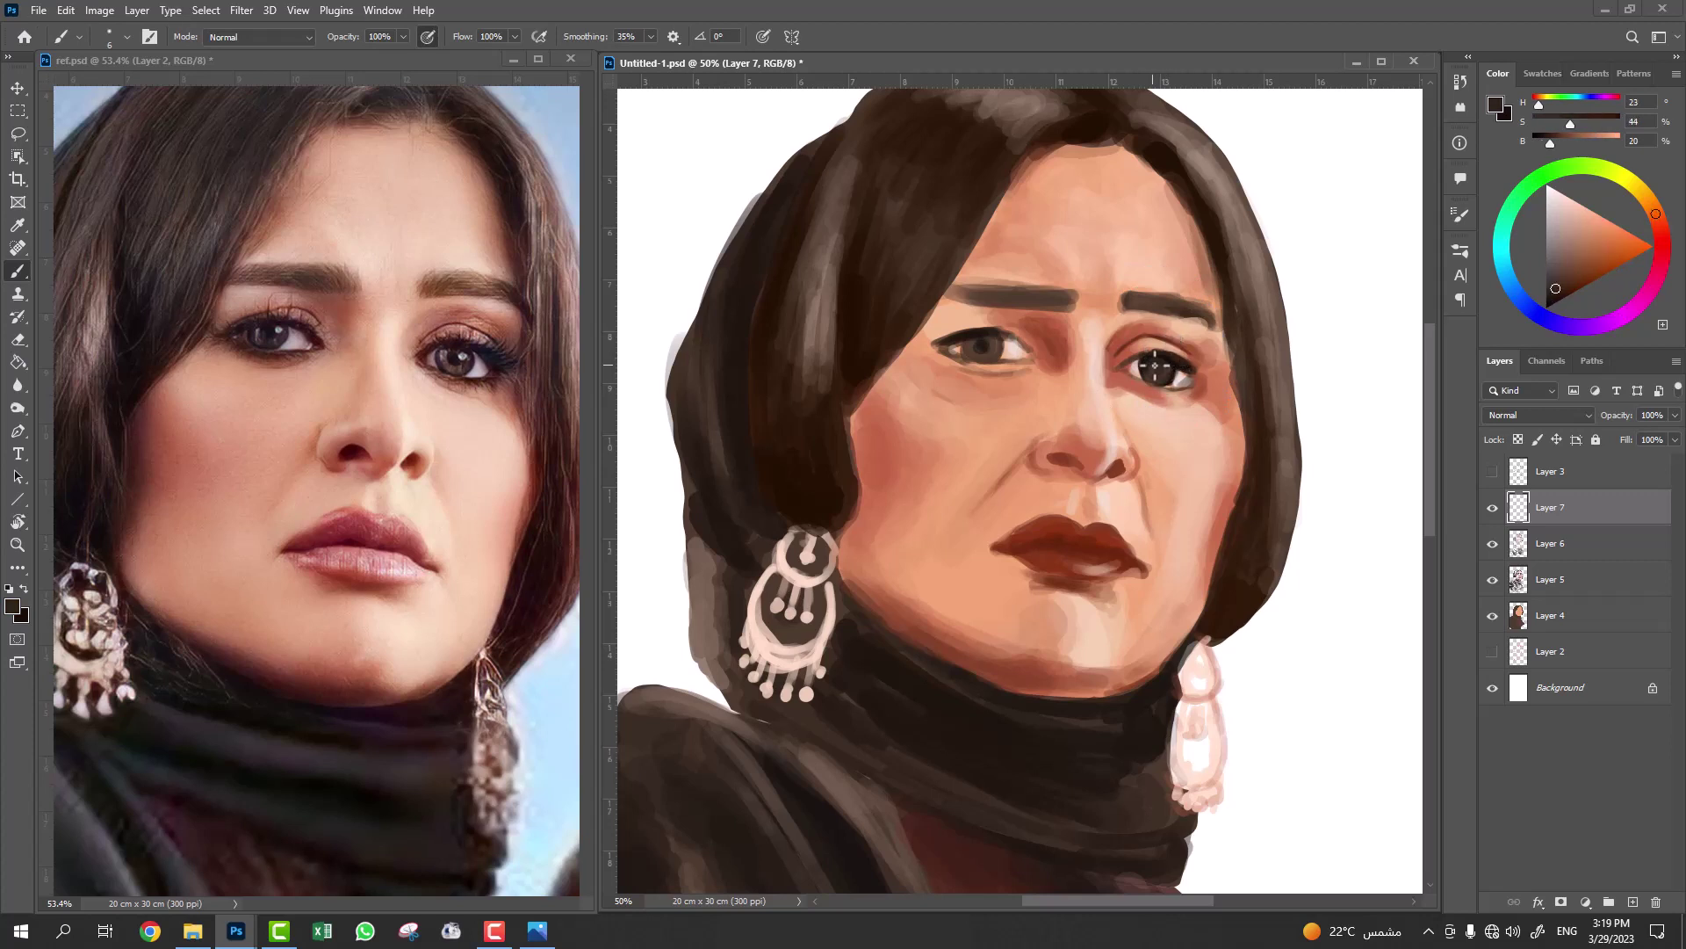
left_click(1159, 344, "alt")
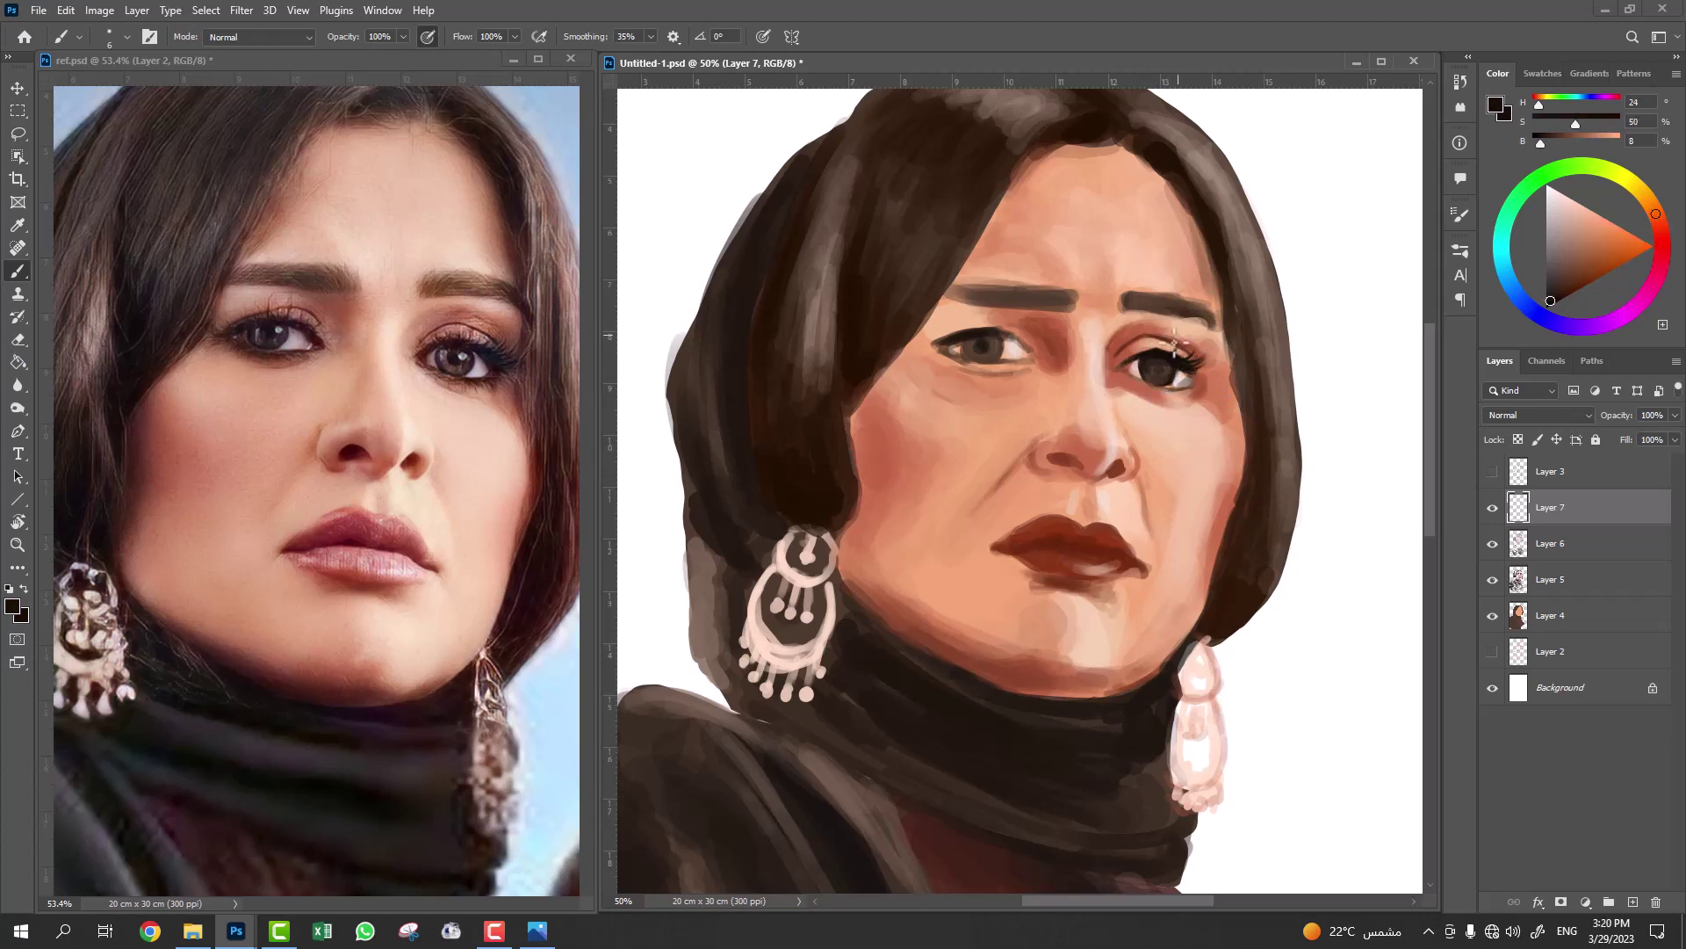
left_click(1179, 386, "alt")
left_click(1131, 376, "alt")
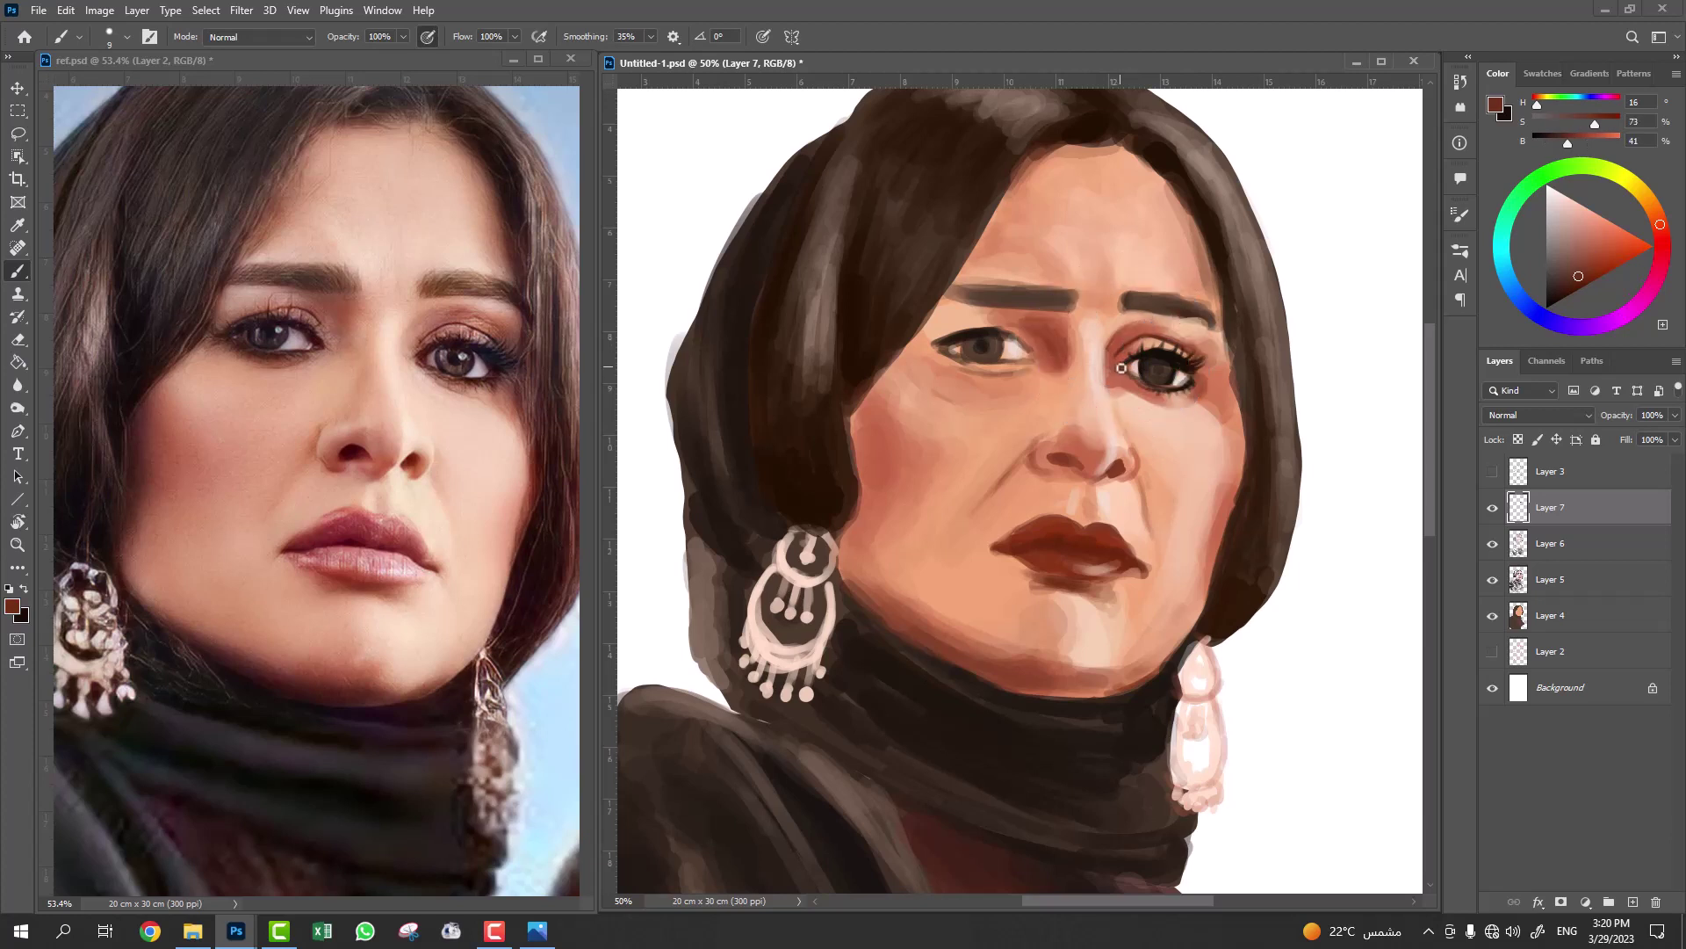
left_click(1123, 369, "alt")
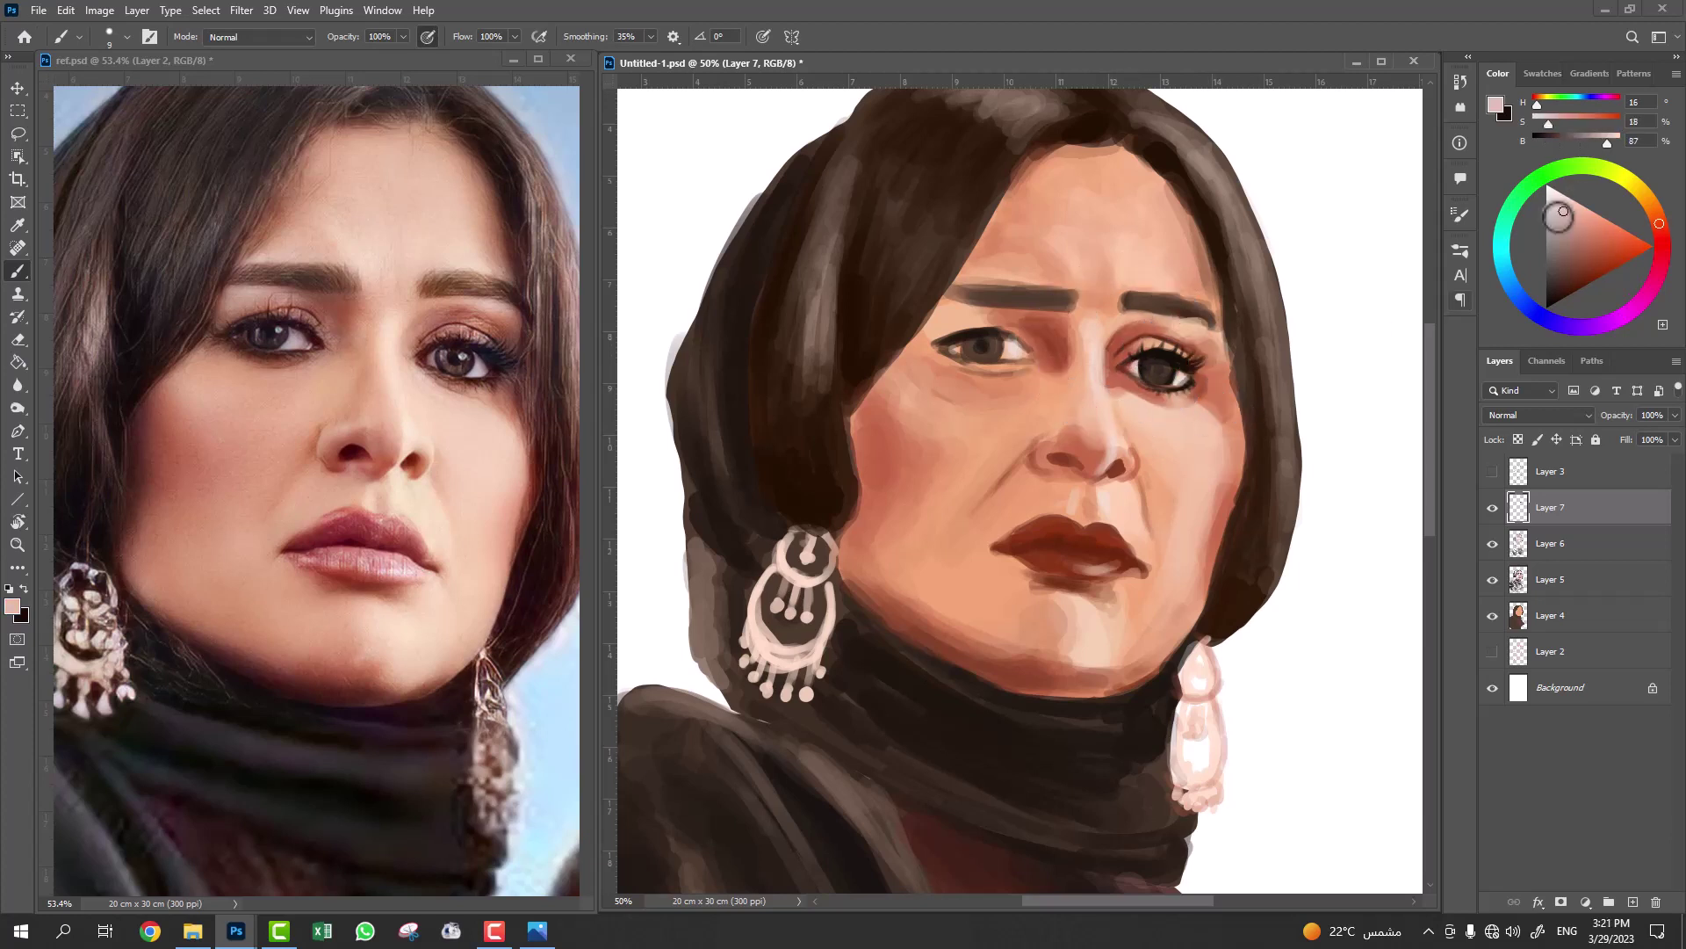
left_click(1133, 365, "alt")
Add red-brown shading, peach tones and a light pink catchlight to the right eye.
left_click(1132, 378, "alt")
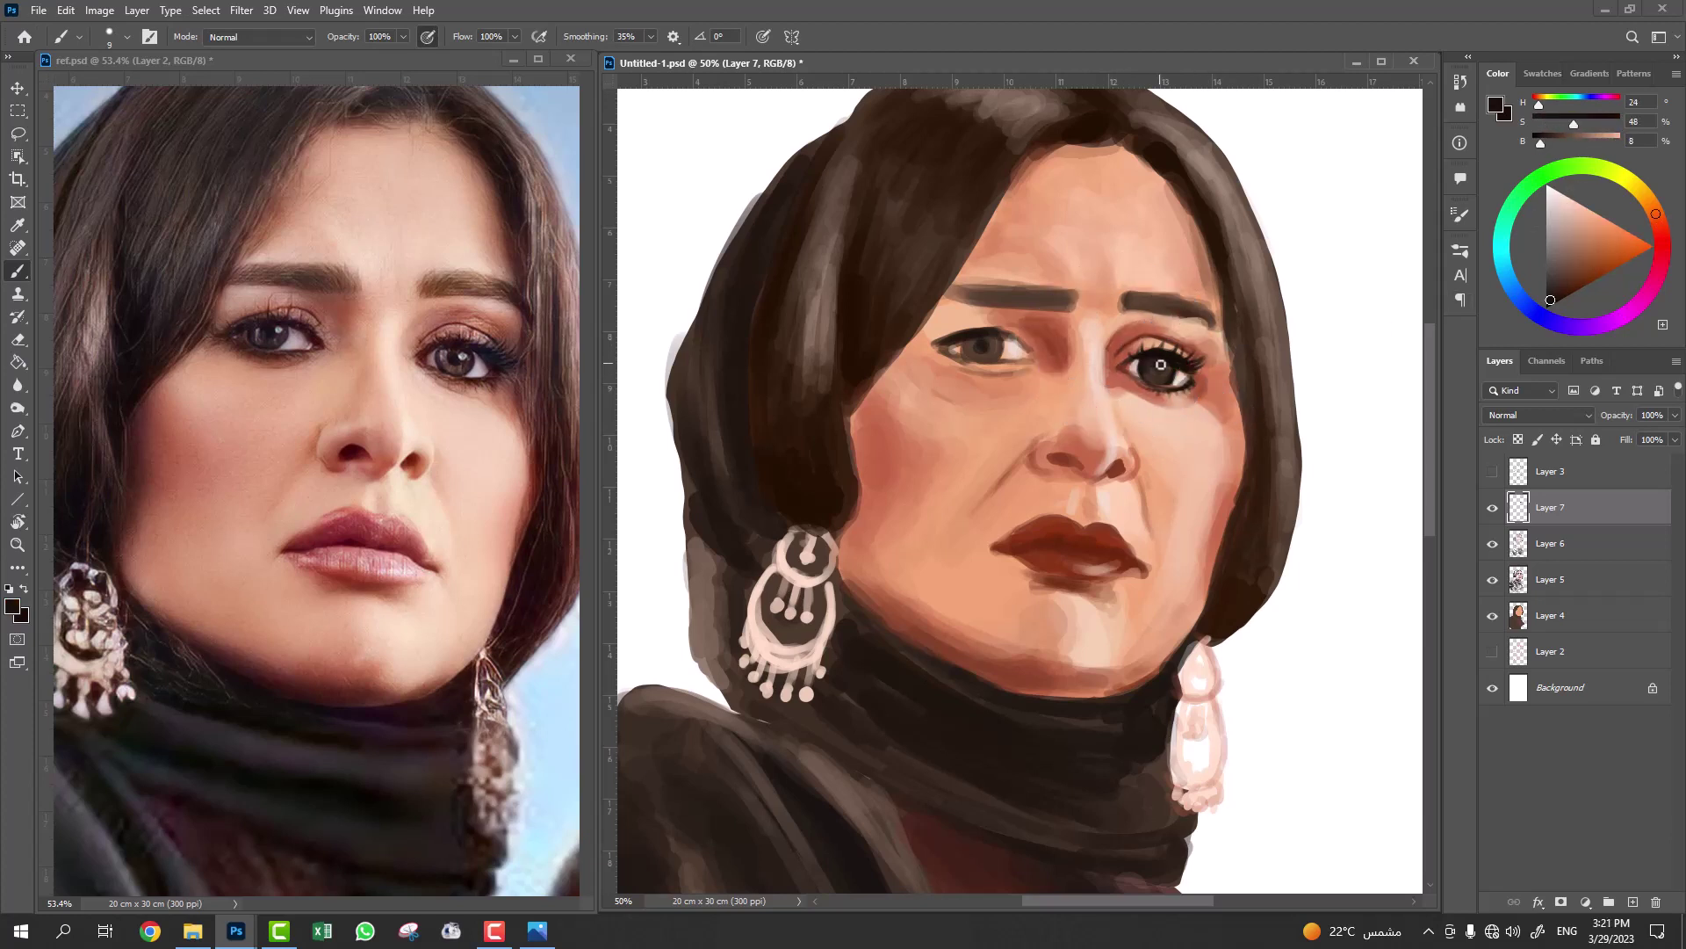
left_click(1164, 391, "alt")
left_click(1160, 385, "alt")
left_click(1165, 387, "alt")
left_click(1143, 378, "alt")
left_click(1179, 376, "alt")
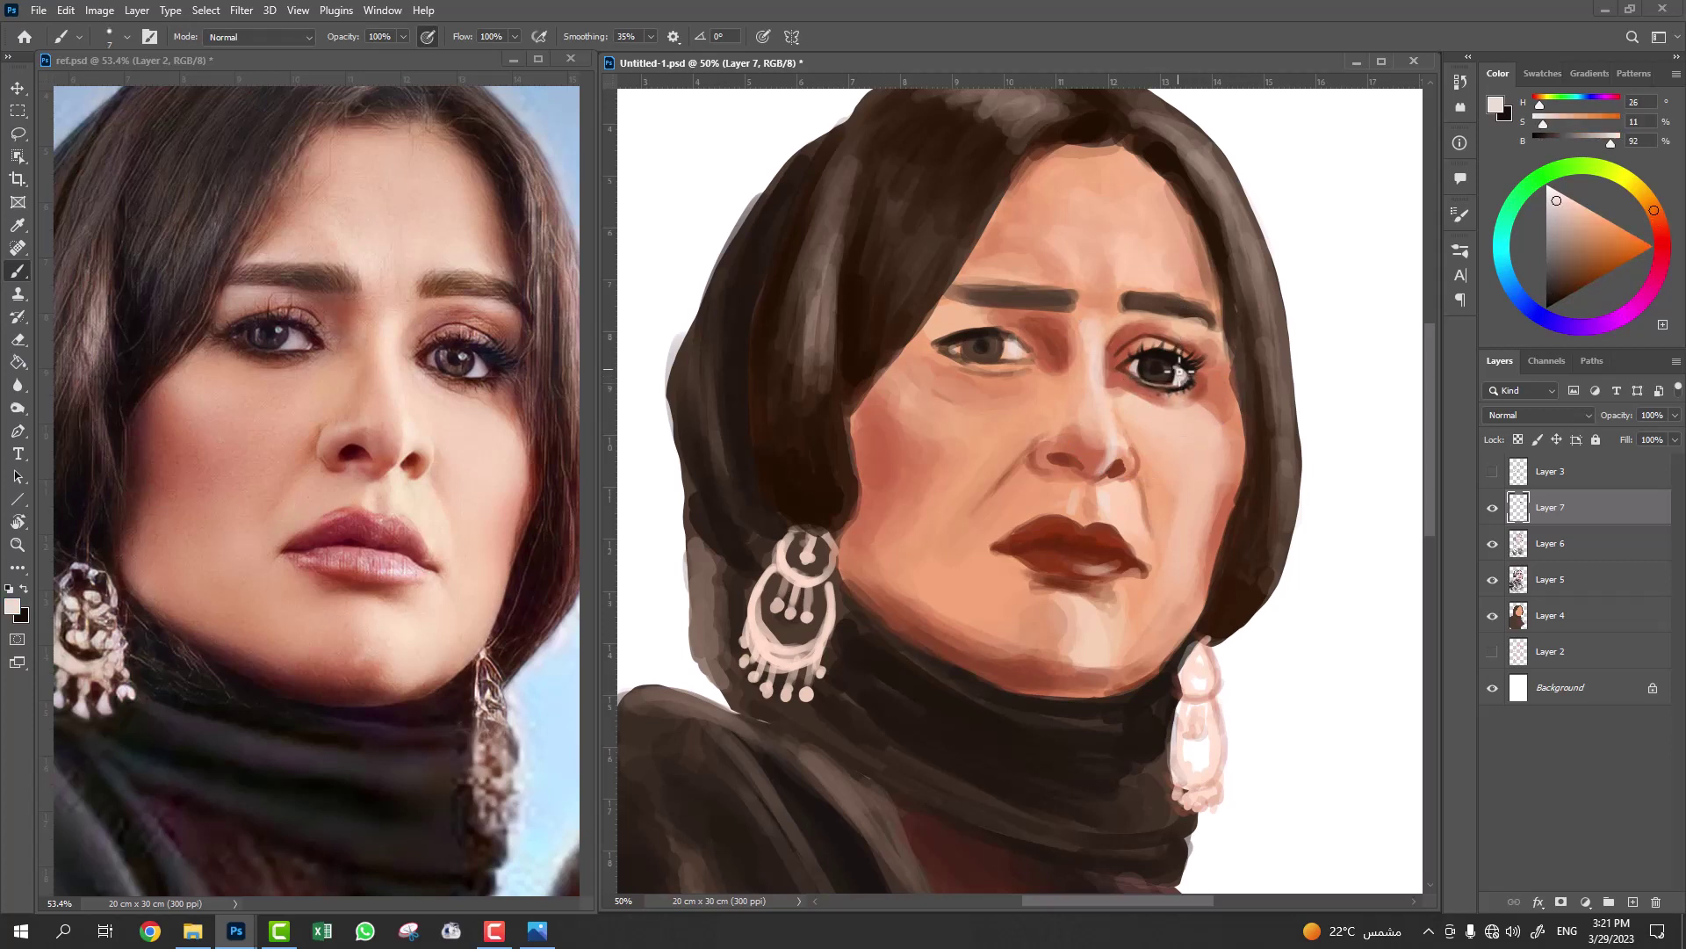
Extend the left eye's near-black eyeliner outward.
left_click(1172, 363, "alt")
left_click(1208, 368, "alt")
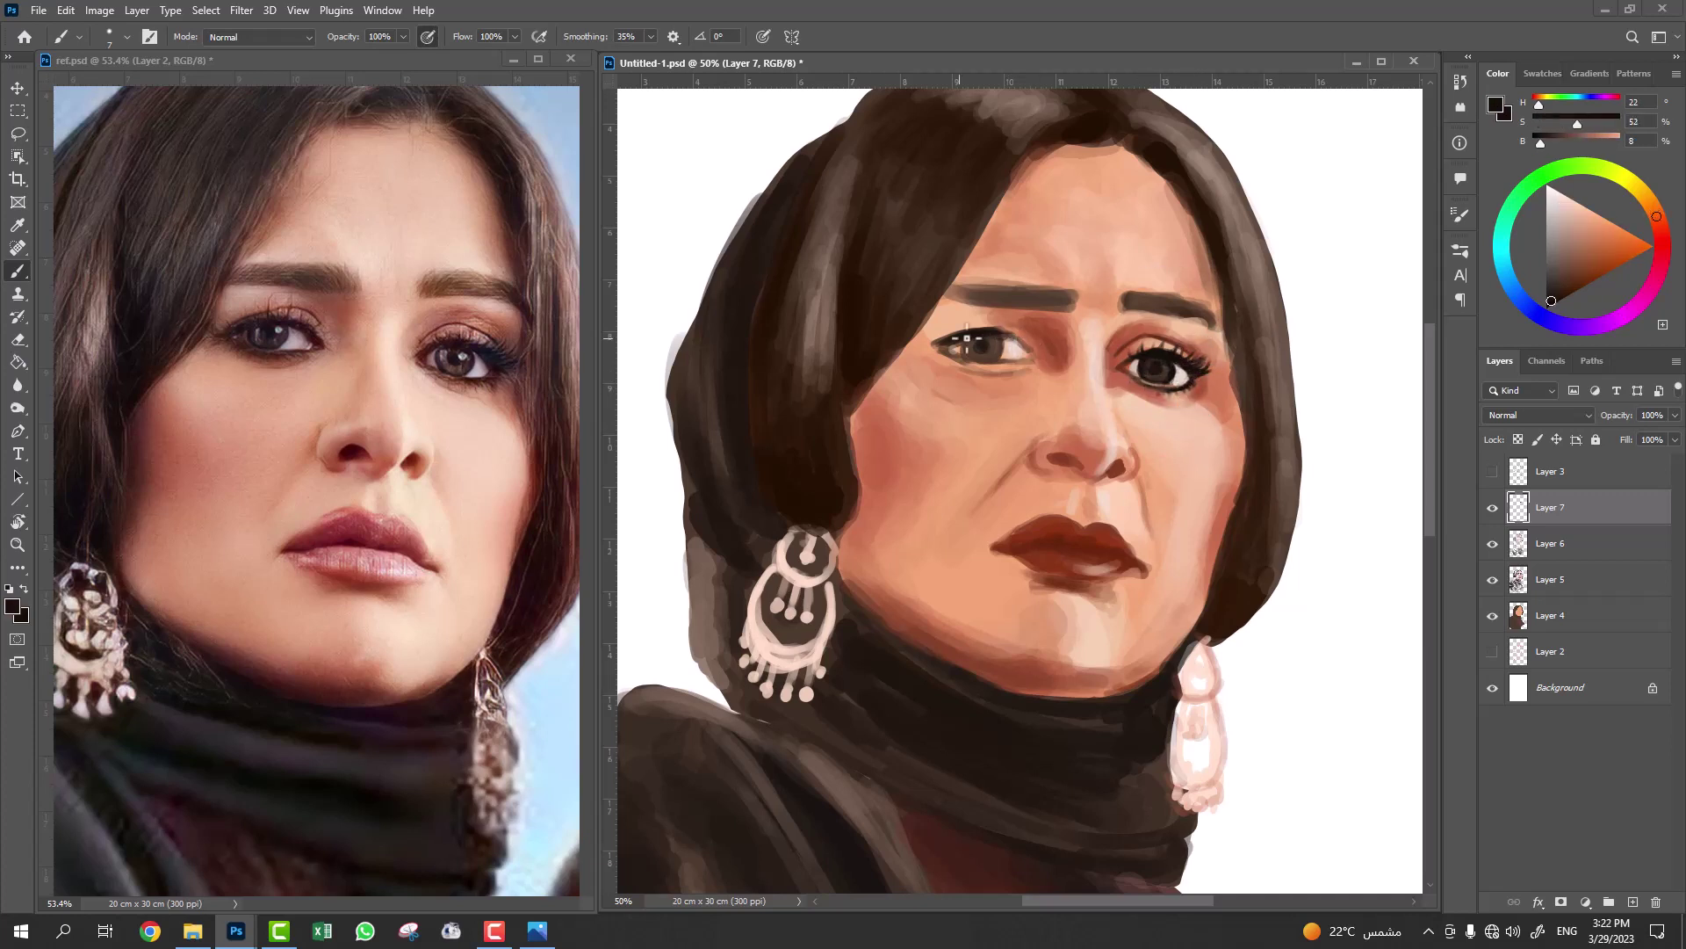
left_click_drag(966, 338, 918, 340)
left_click(1164, 383, "alt")
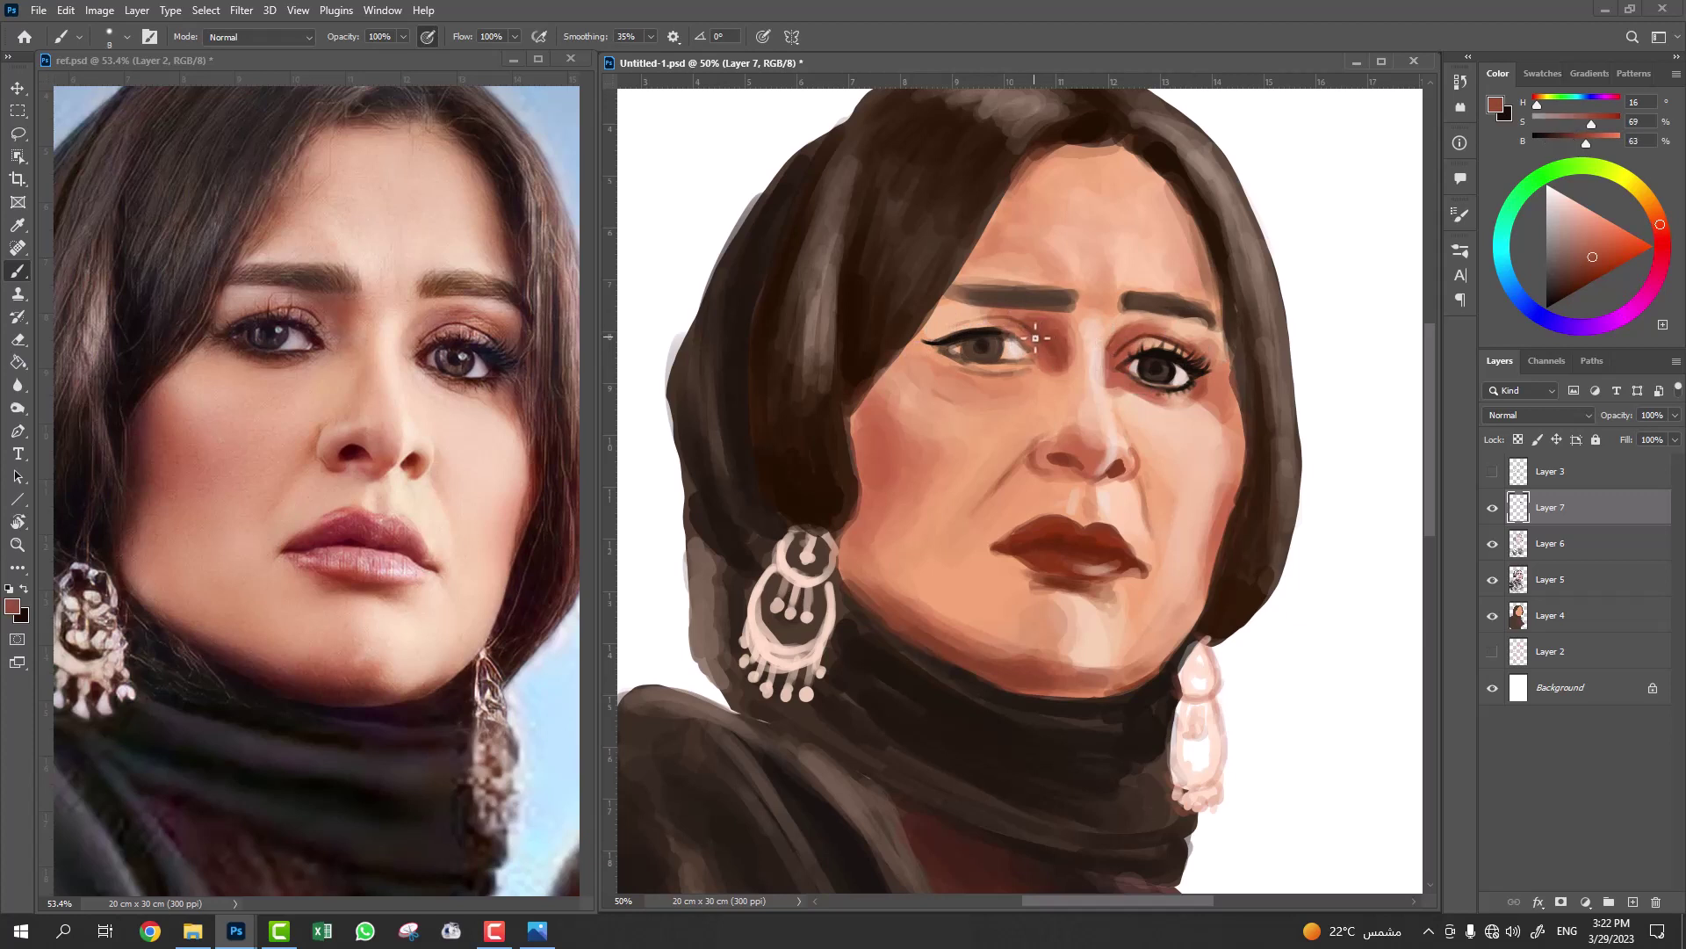
Darken the shadow under the left eye with a larger reddish-brown brush.
key("bracketright")
key("bracketright")
left_click(1030, 346, "alt")
left_click_drag(1036, 362, 966, 372)
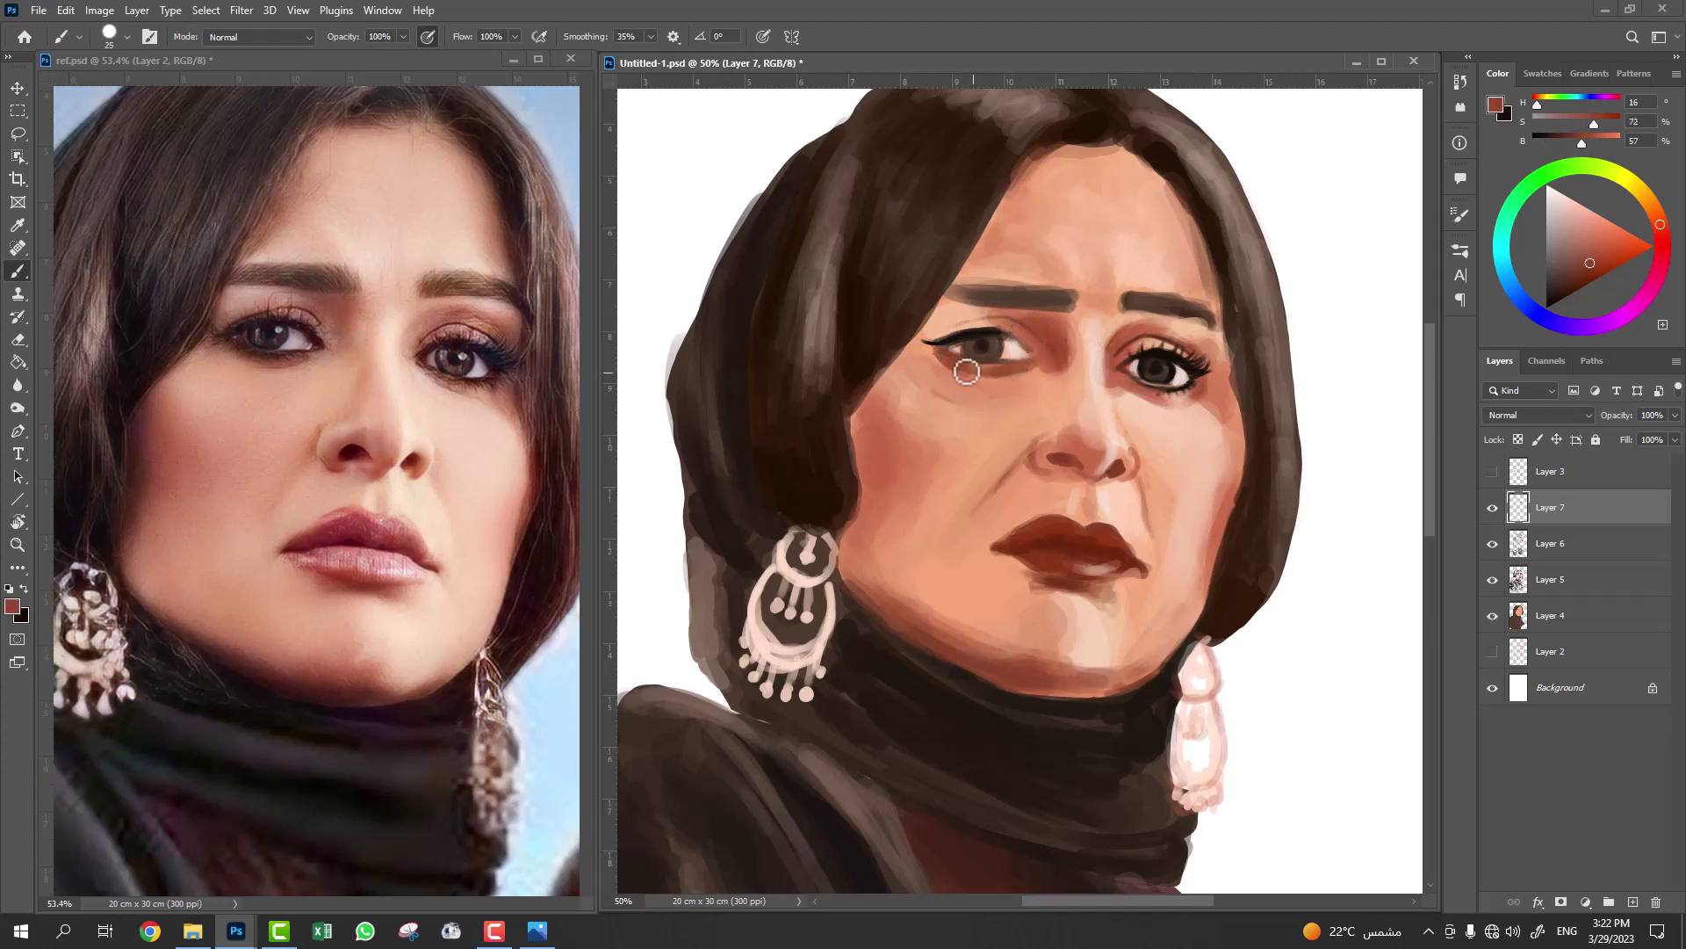
left_click(1052, 338, "alt")
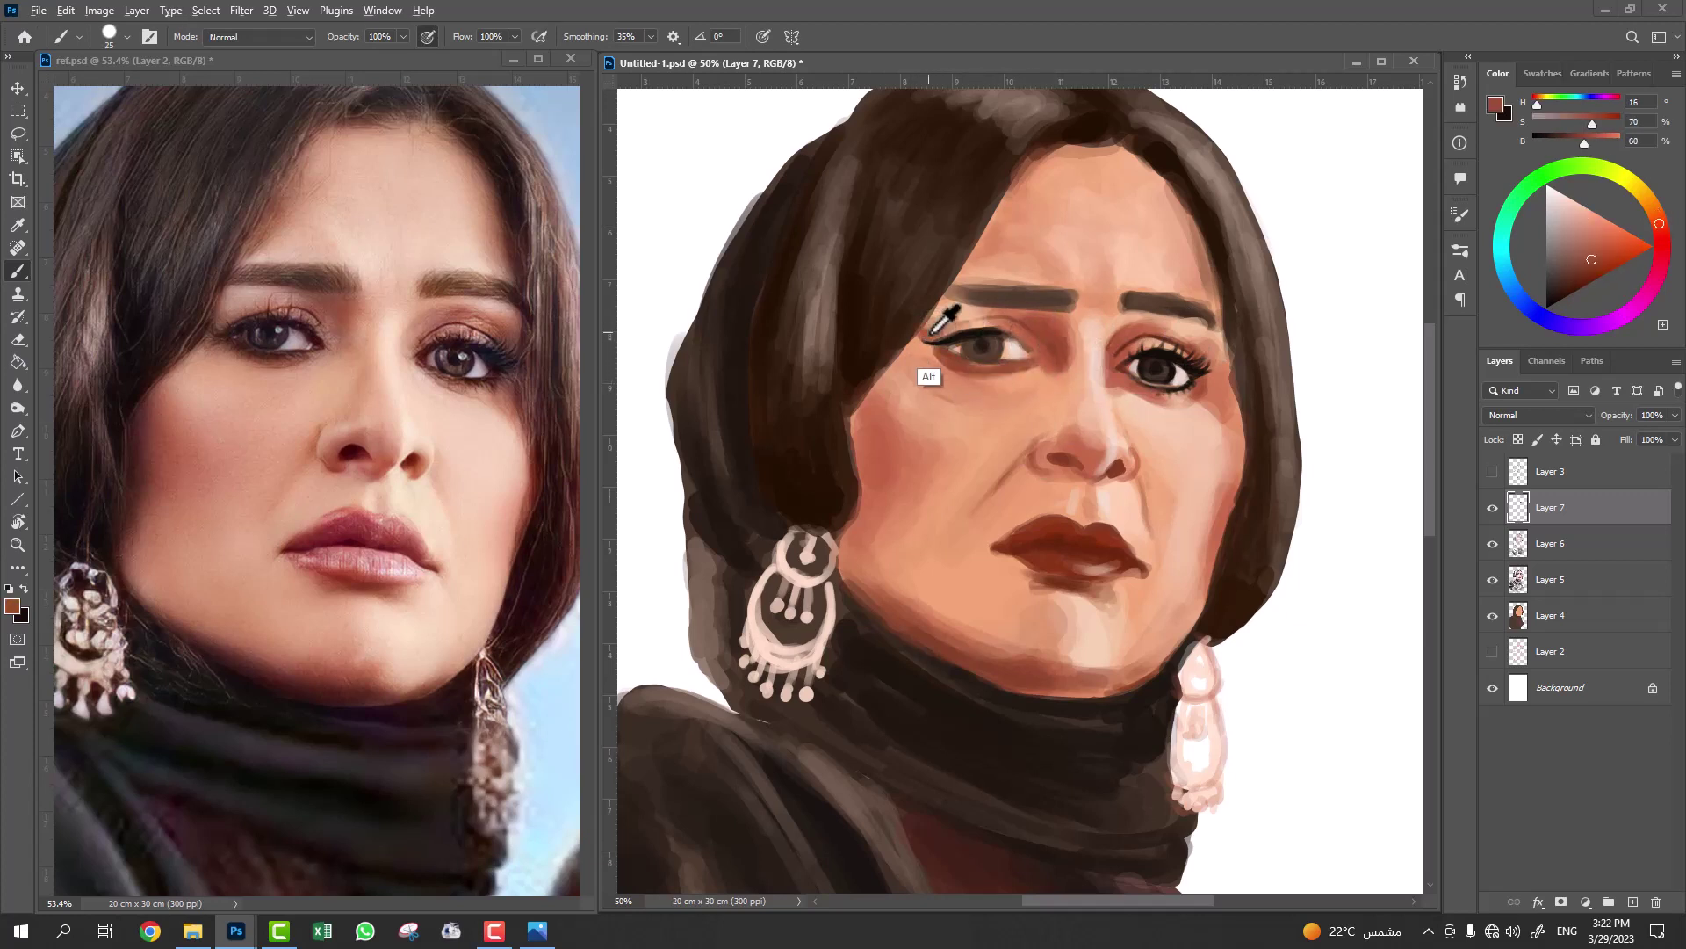
Paint near-black lashes sweeping outward along the left eye's upper lid.
left_click(933, 332, "alt")
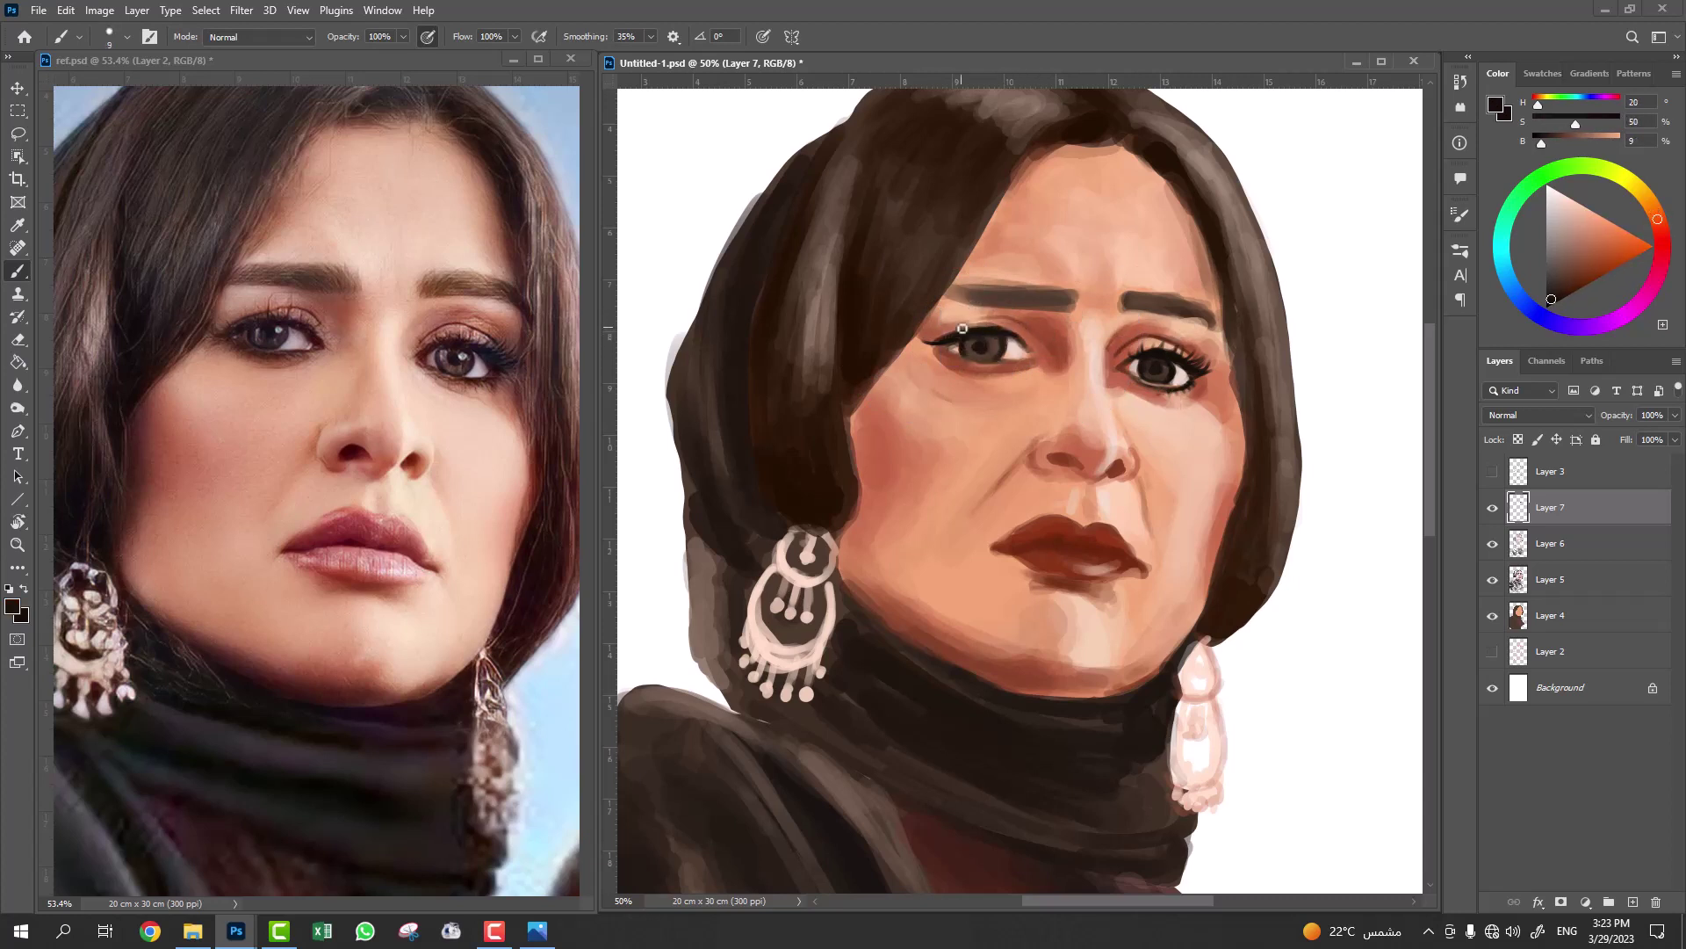
left_click_drag(969, 333, 933, 323)
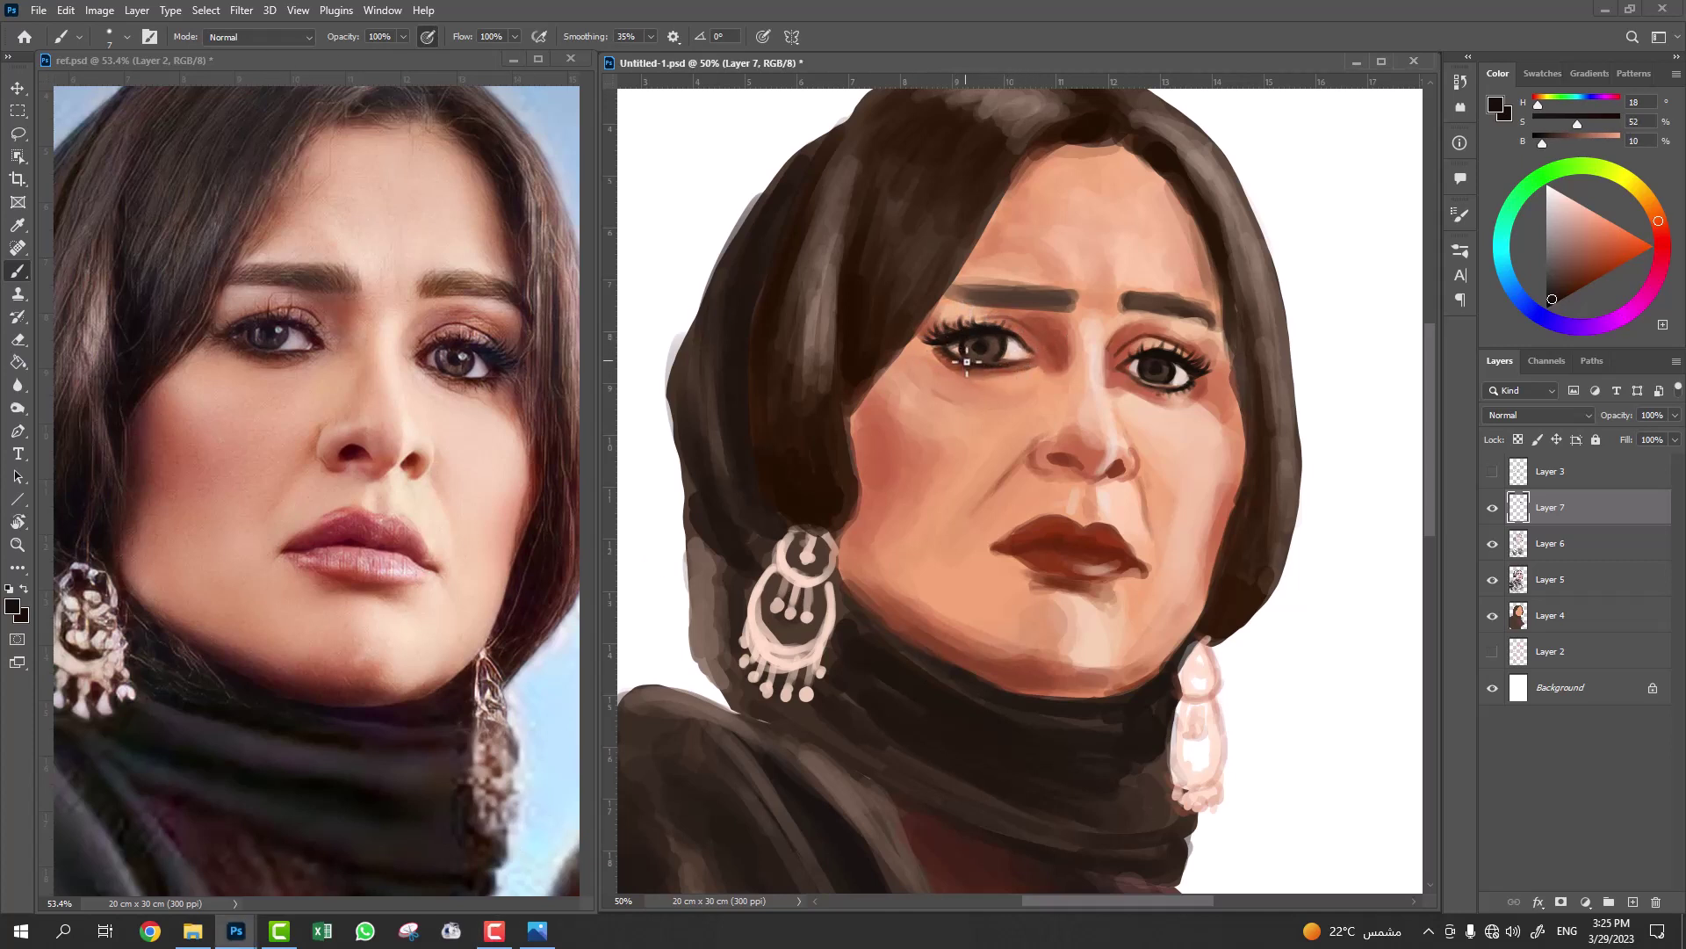
left_click(1039, 364, "alt")
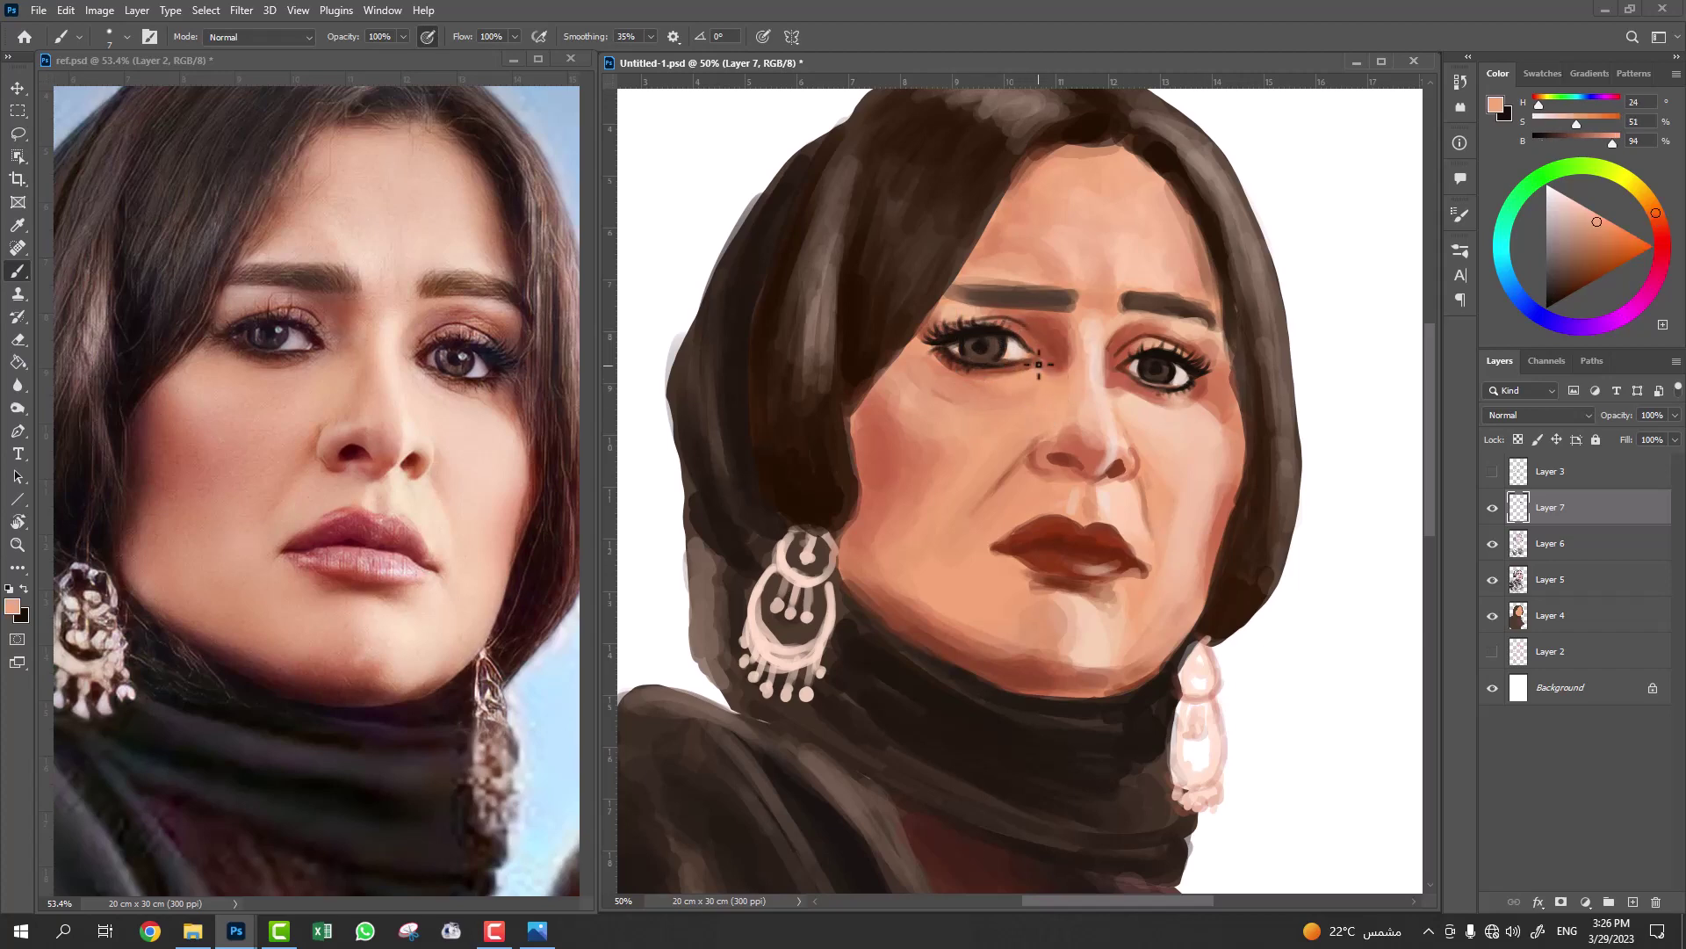
left_click(1021, 369, "alt")
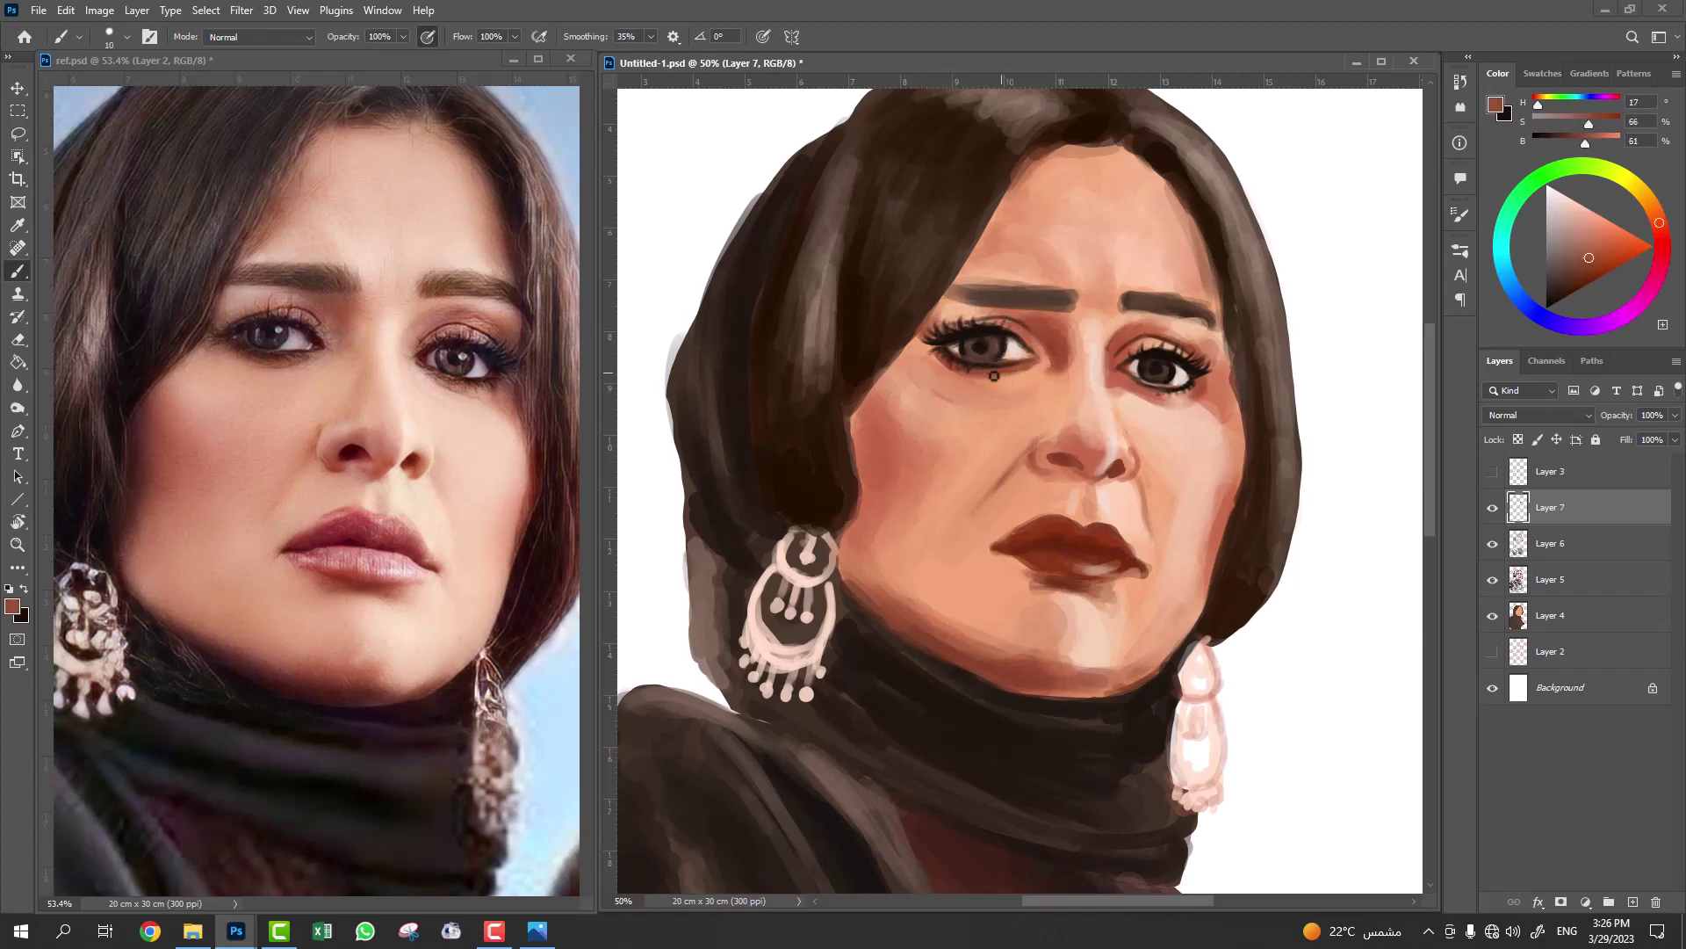
left_click(979, 367, "alt")
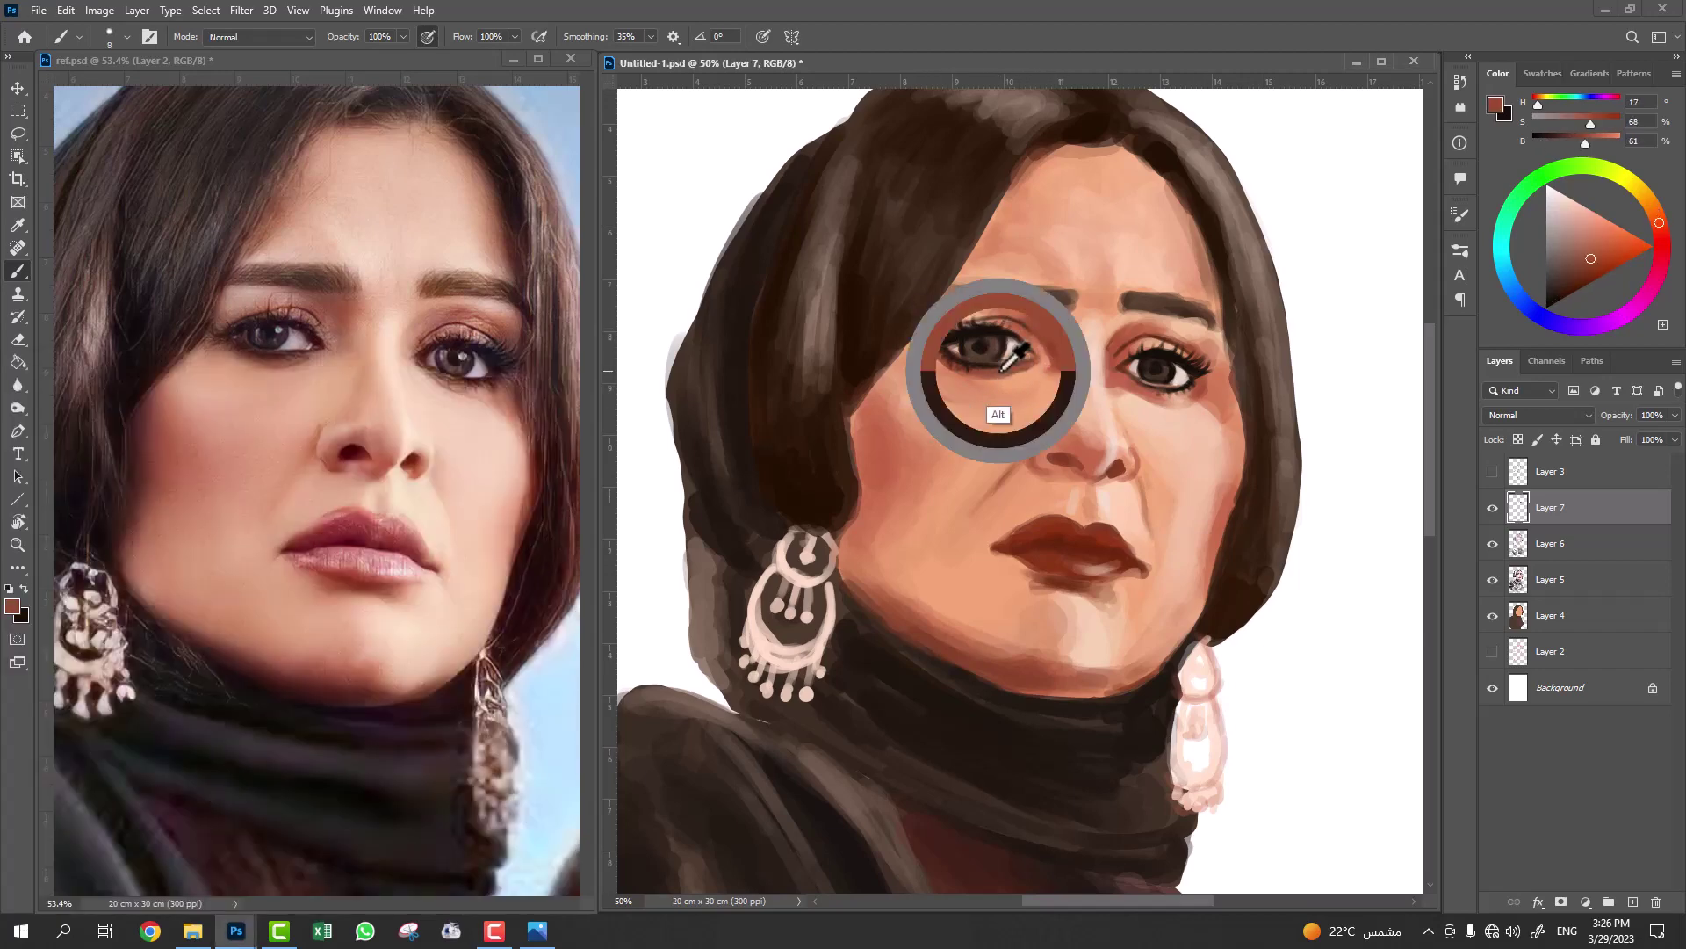
left_click(962, 307, "alt")
Pick up reddish skin and eyebrow browns with a larger brush near the left brow.
key("bracketright")
key("bracketright")
key("bracketright")
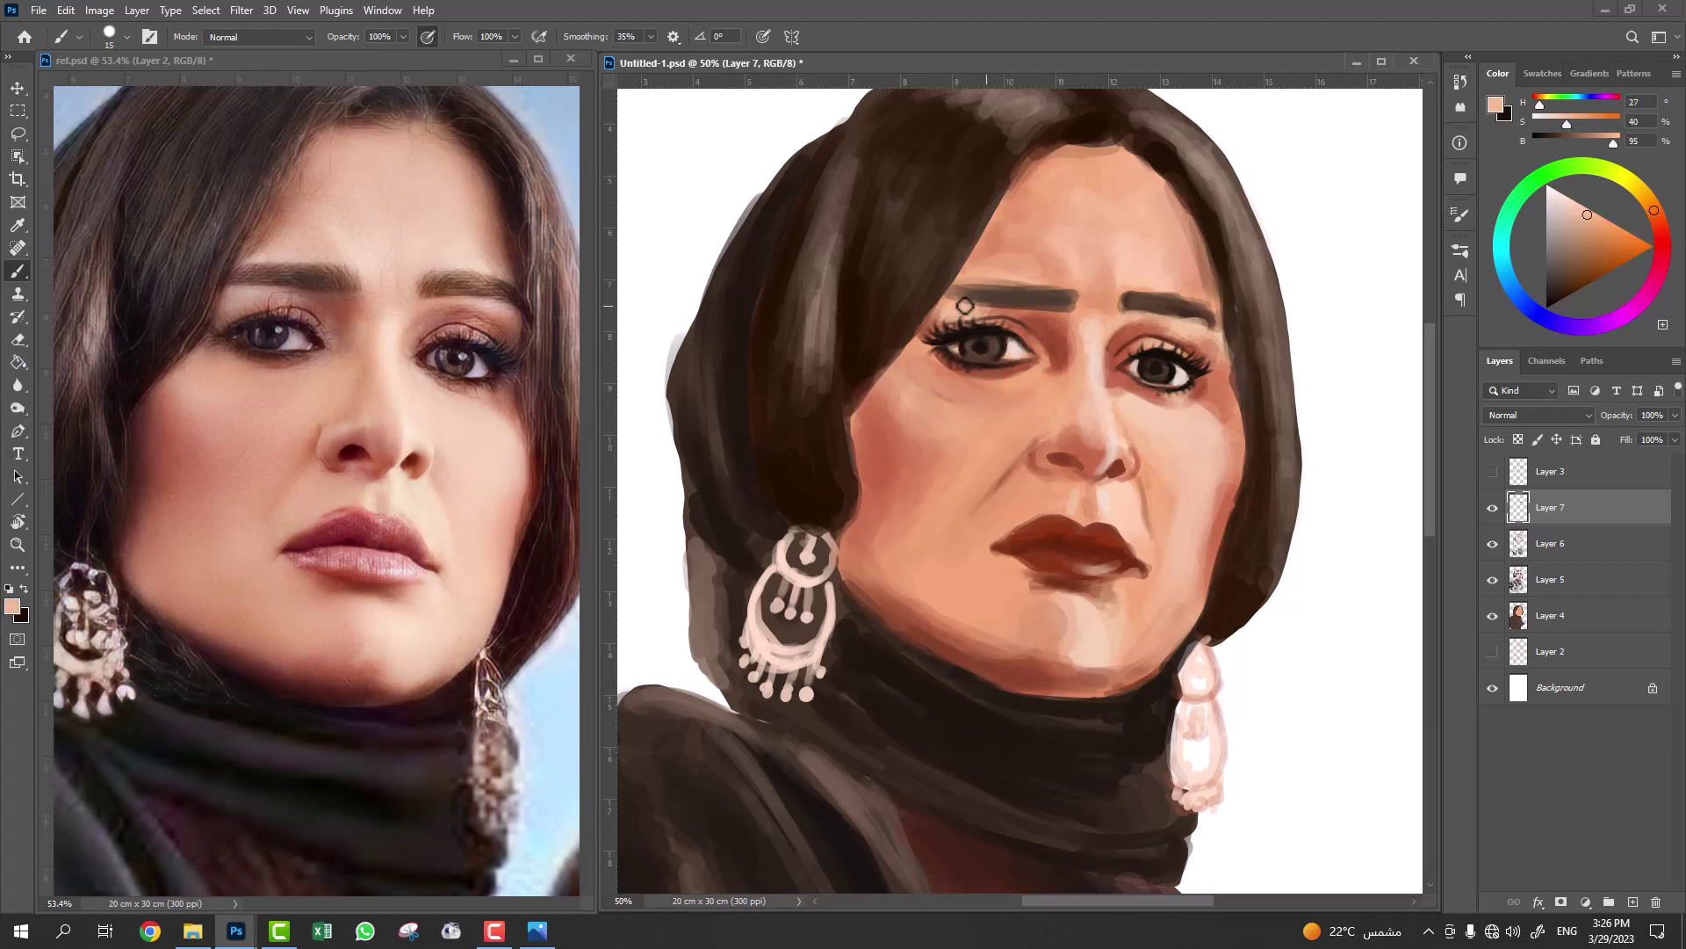
left_click(1045, 336, "alt")
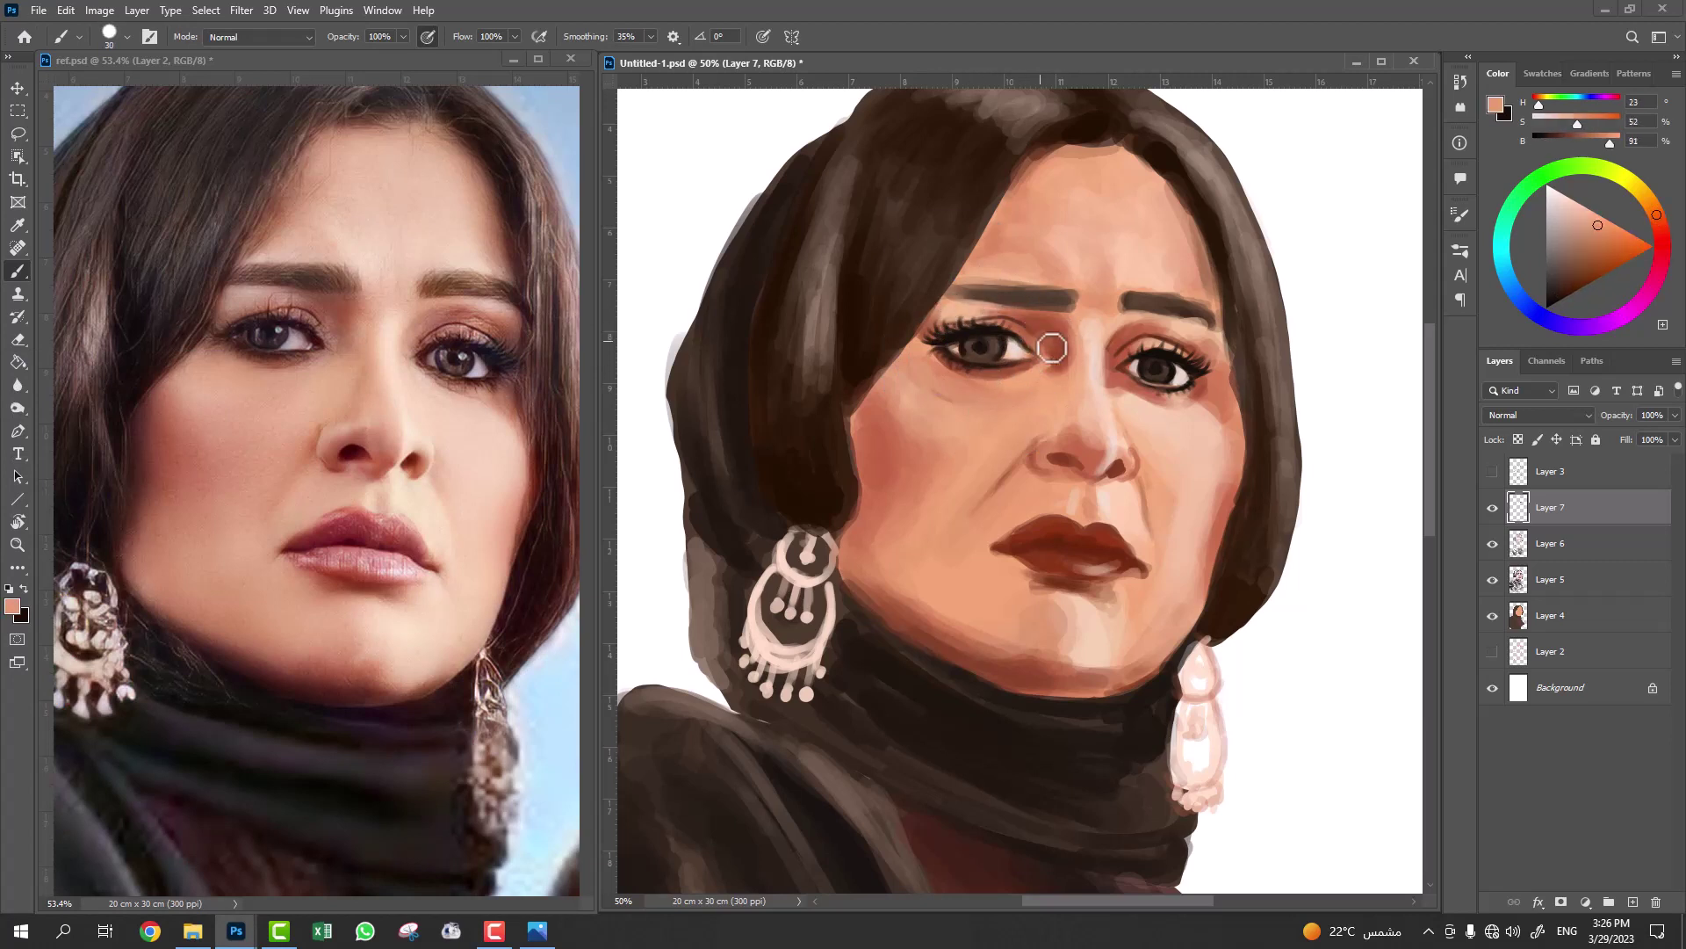
left_click(1070, 302, "alt")
left_click(967, 277, "alt")
left_click(995, 244, "alt")
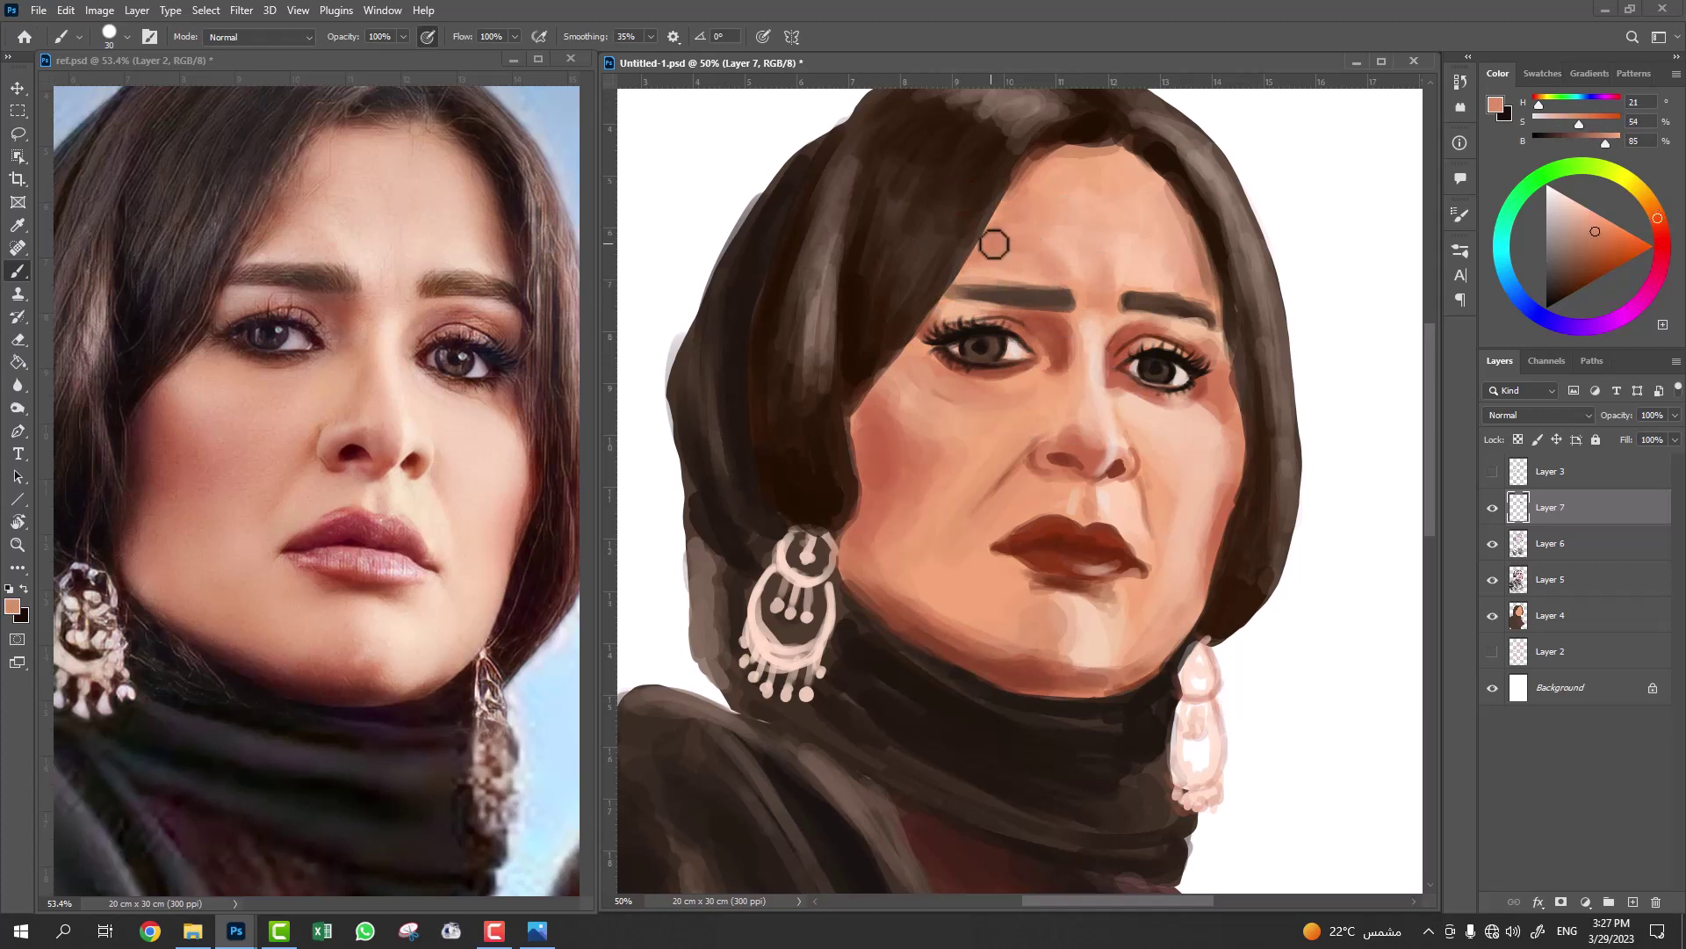
left_click(1017, 256, "alt")
left_click_drag(933, 307, 885, 315)
Refine the left eye's lashes and eye white with a smaller brush.
left_click(908, 352, "alt")
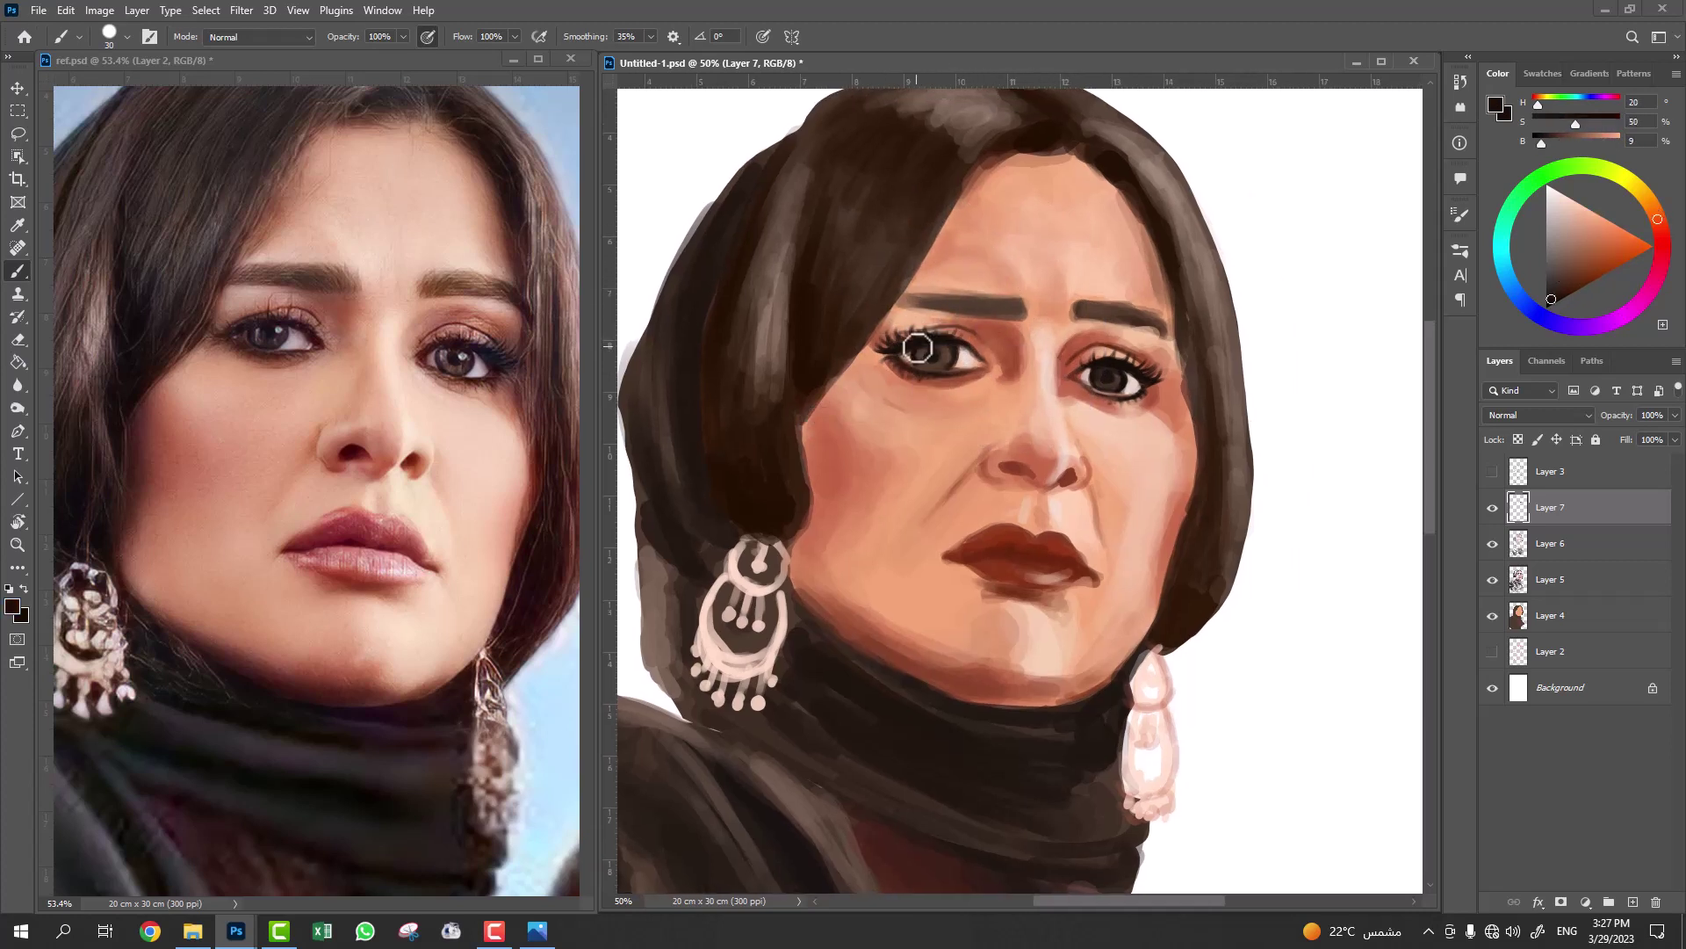
key("bracketleft")
key("bracketleft")
key("bracketleft")
left_click(948, 360, "alt")
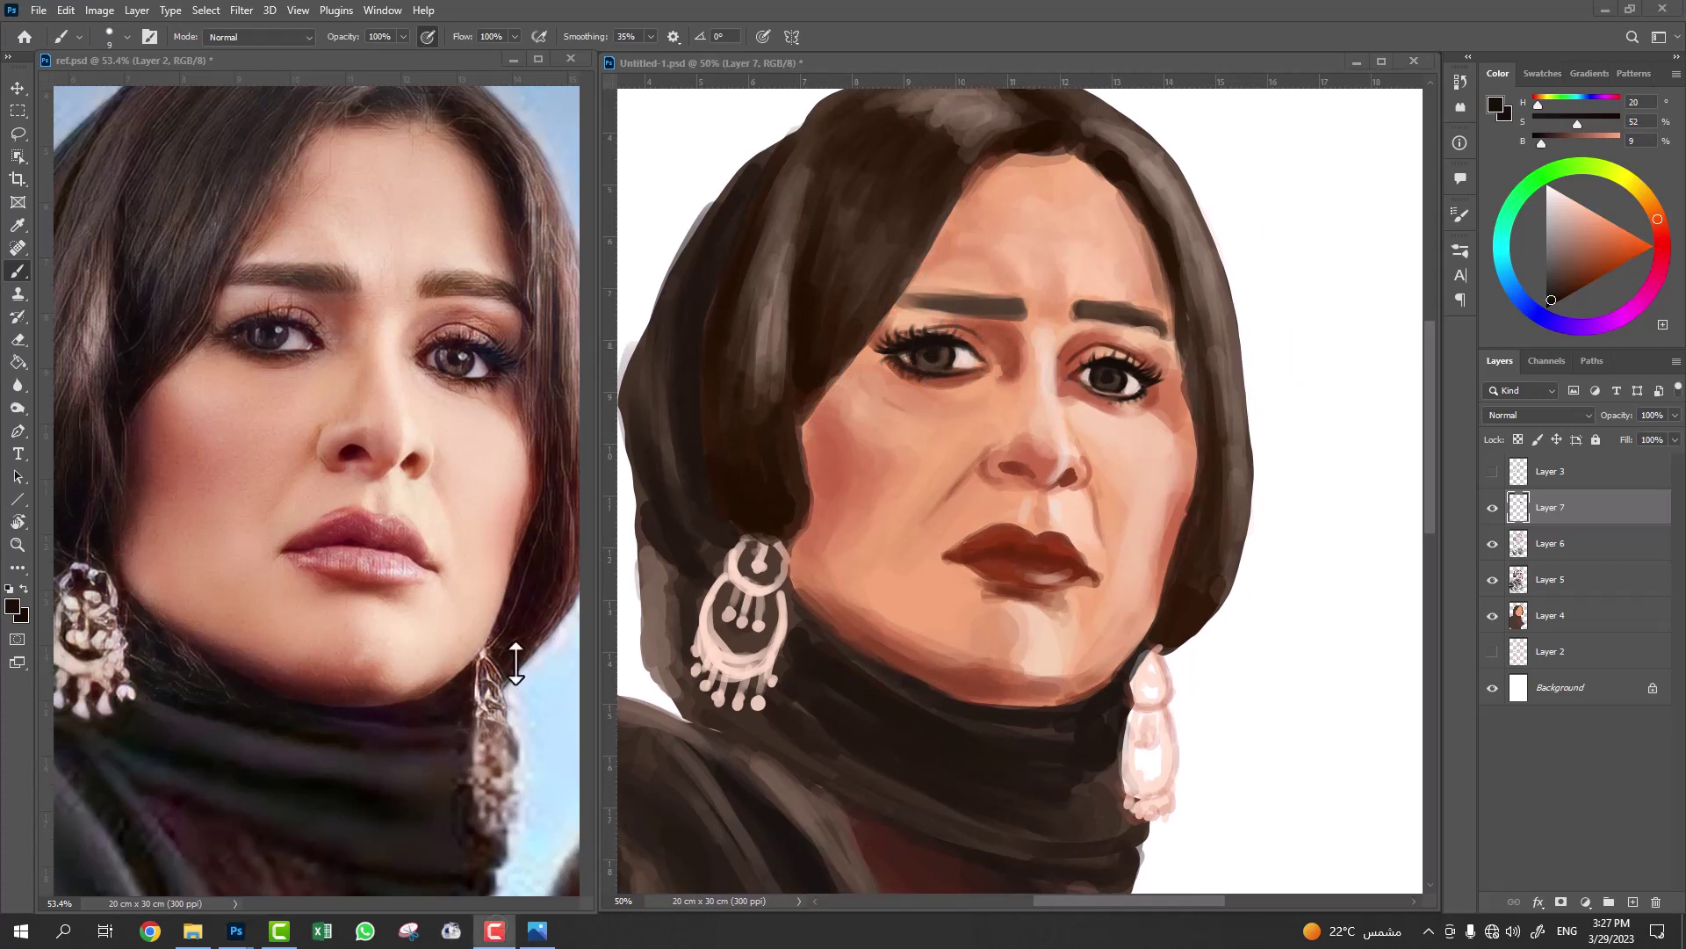
left_click(714, 467, "alt")
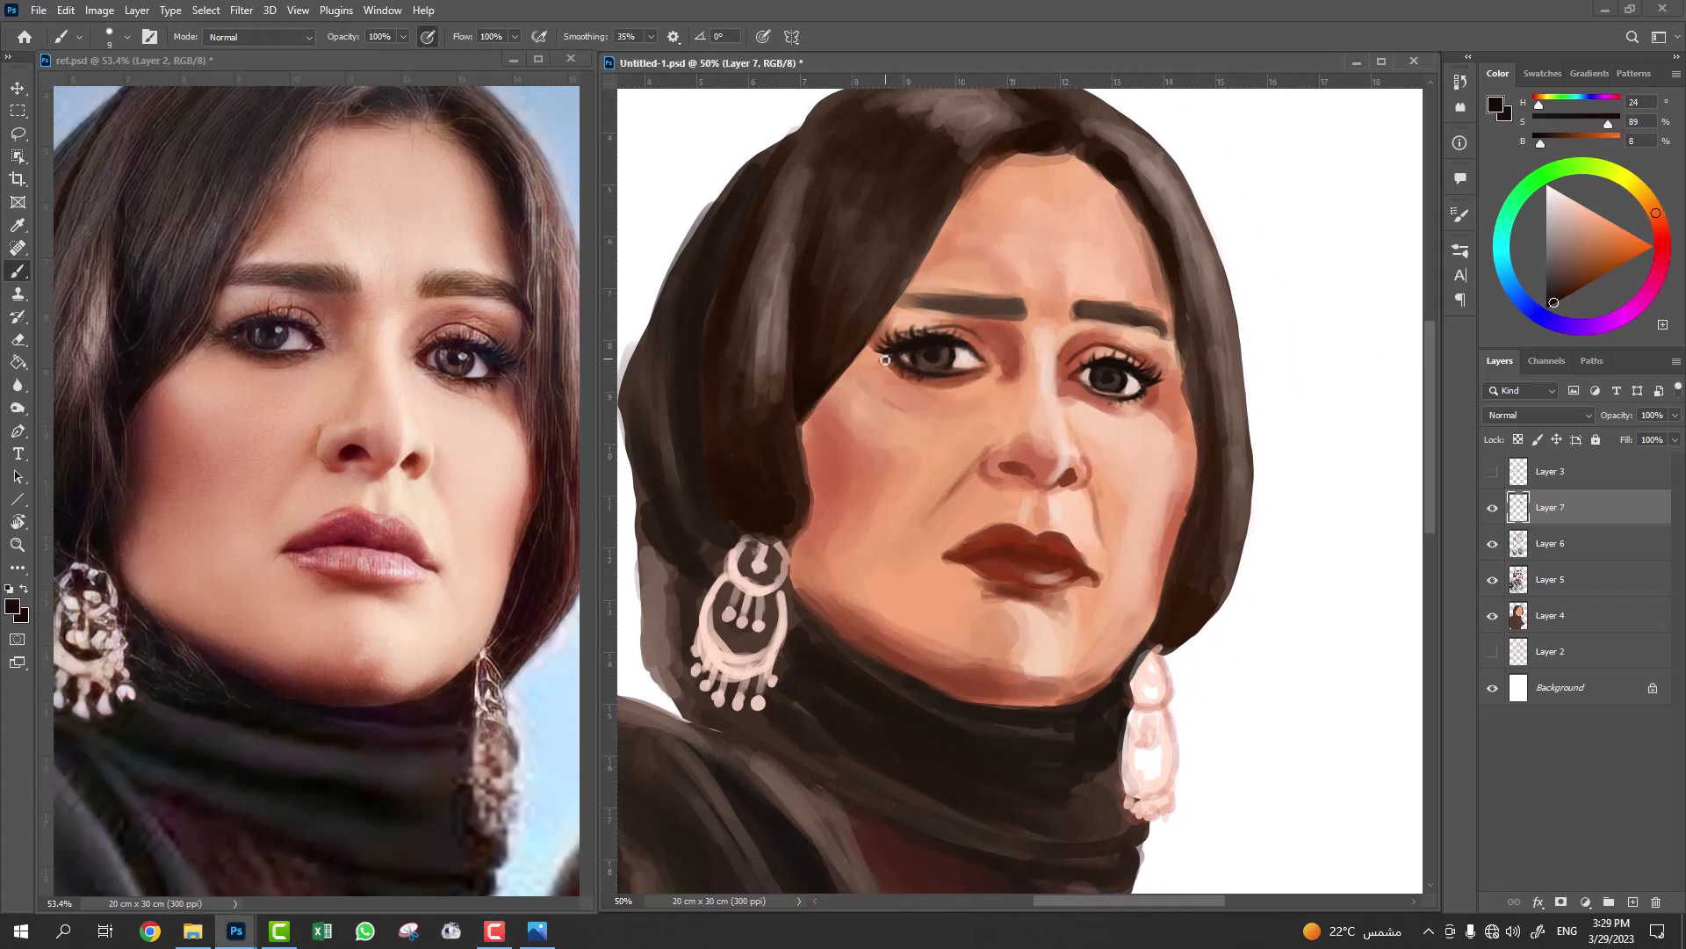
left_click(960, 363, "alt")
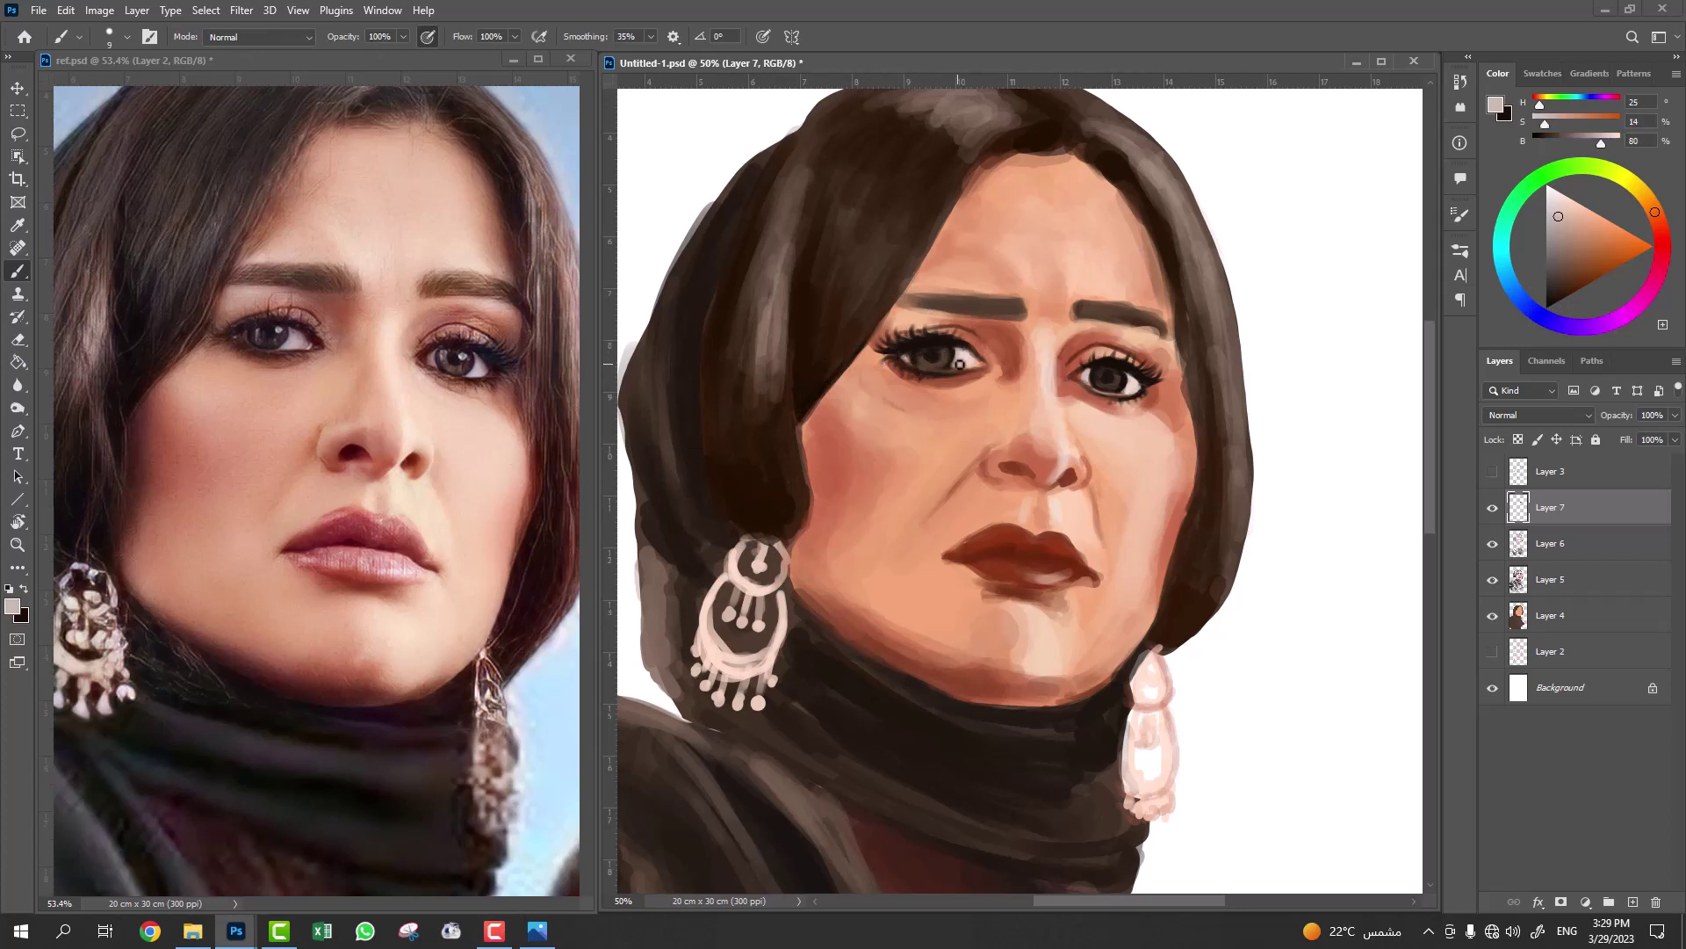
left_click(1122, 430, "alt")
key("bracketleft")
key("bracketleft")
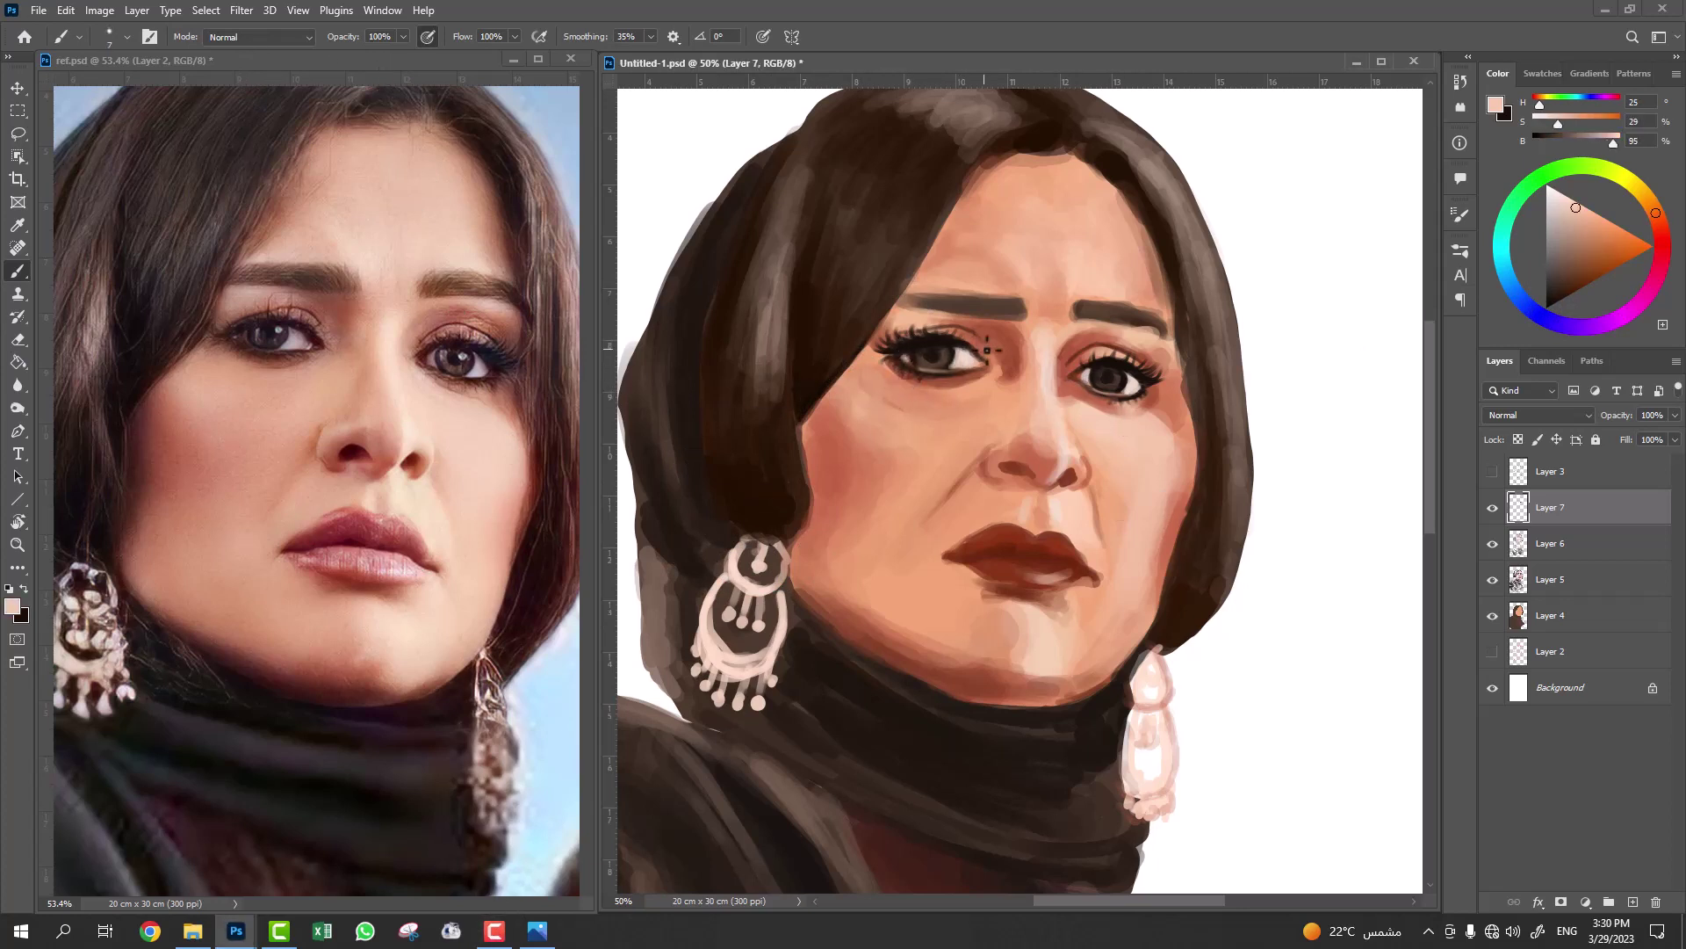
left_click(971, 356, "alt")
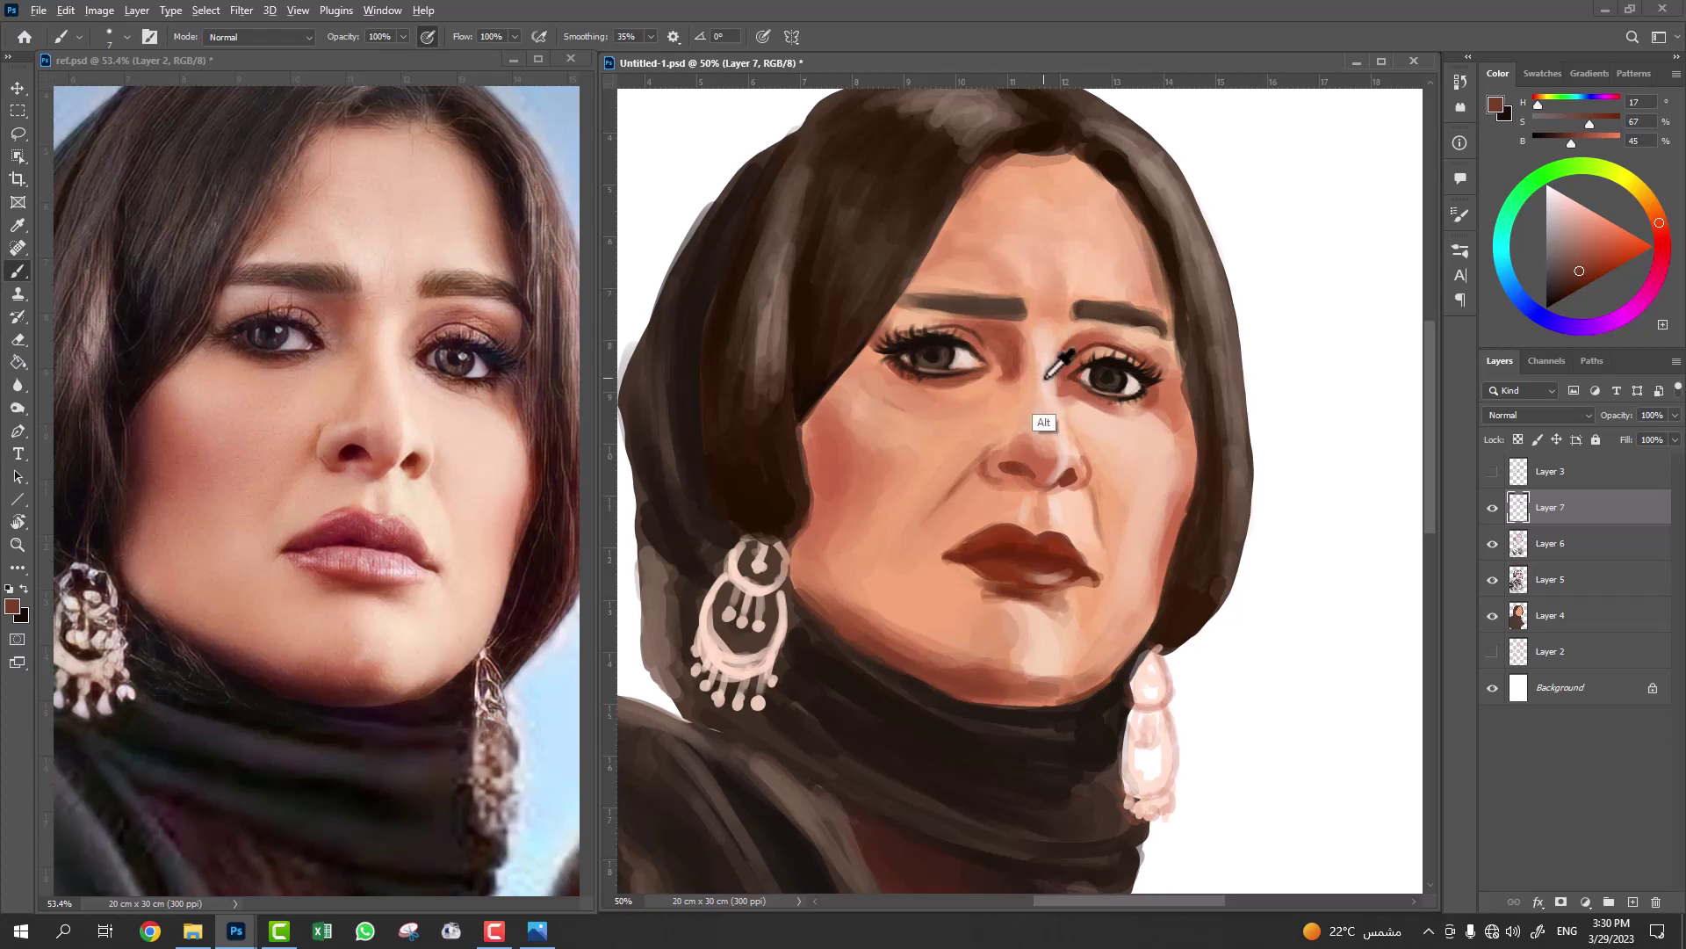
left_click(962, 344, "alt")
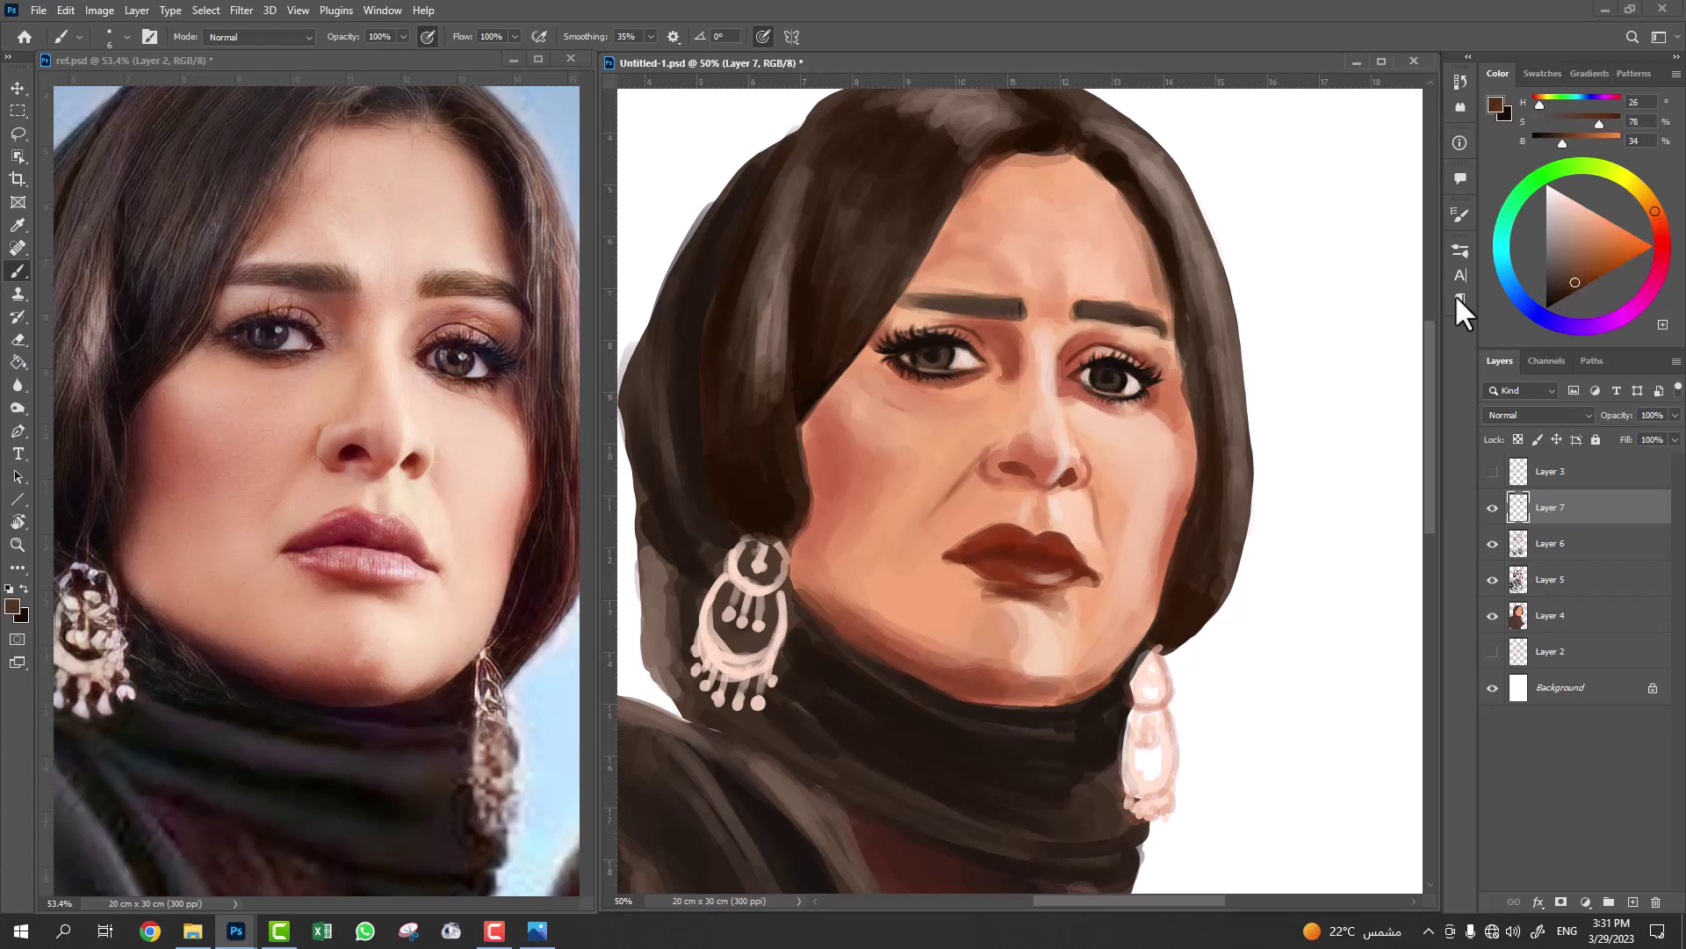
Touch up the eyebrows with dark and medium browns and a light peach.
left_click(1023, 313, "alt")
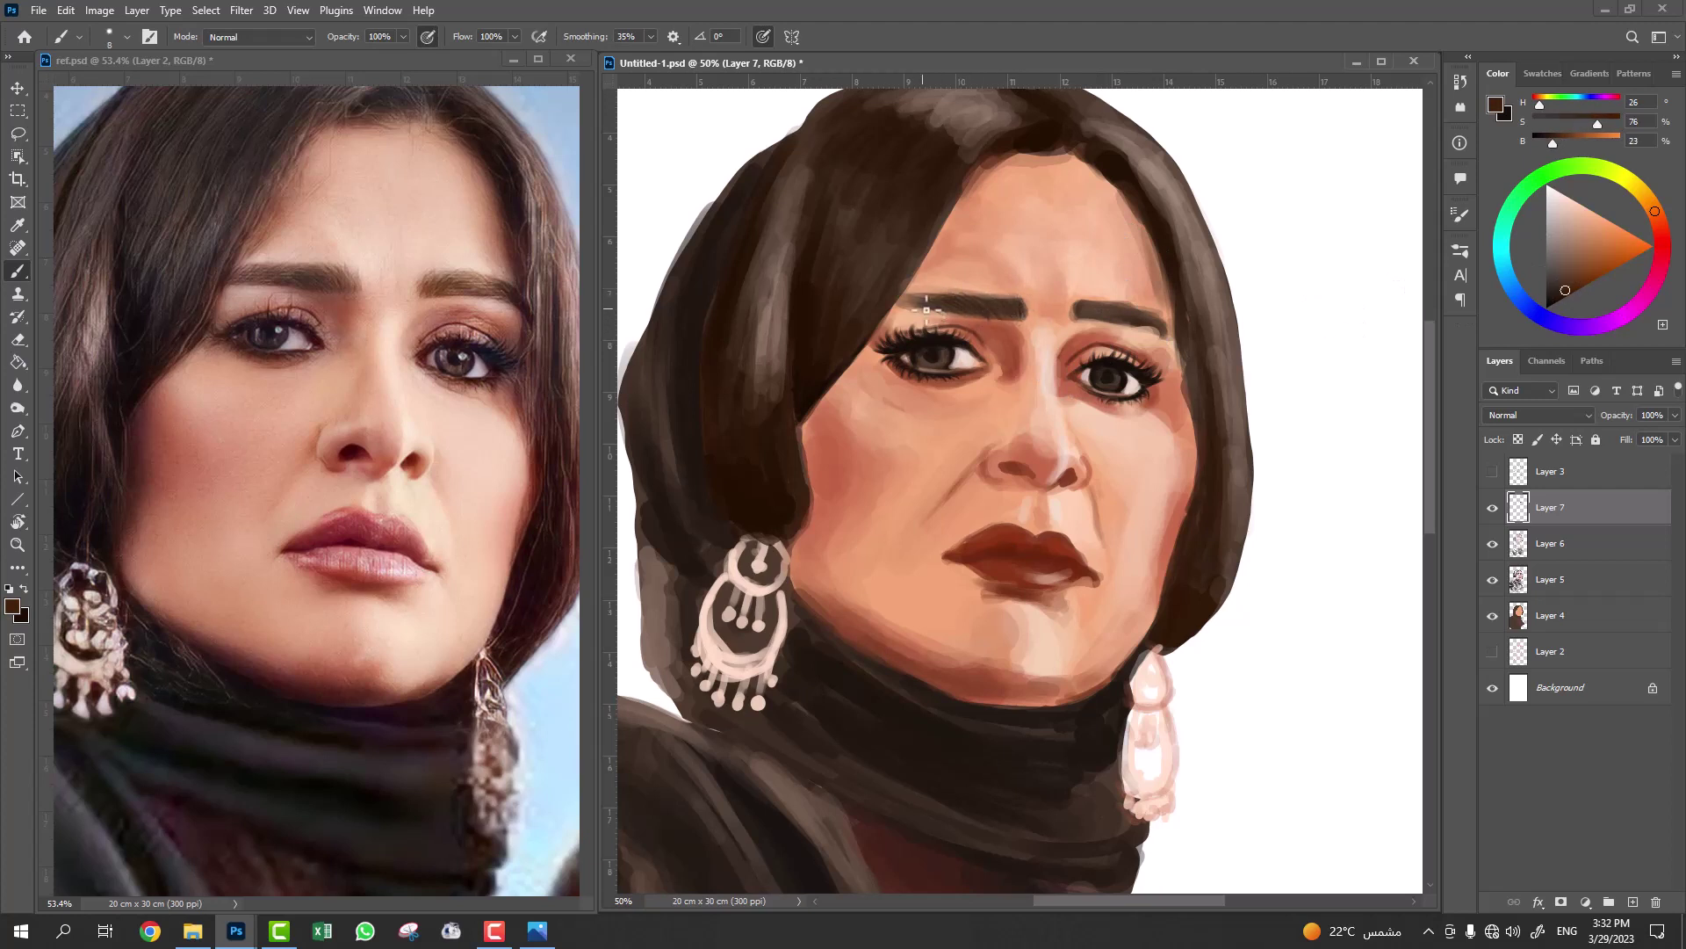
left_click(1115, 318, "alt")
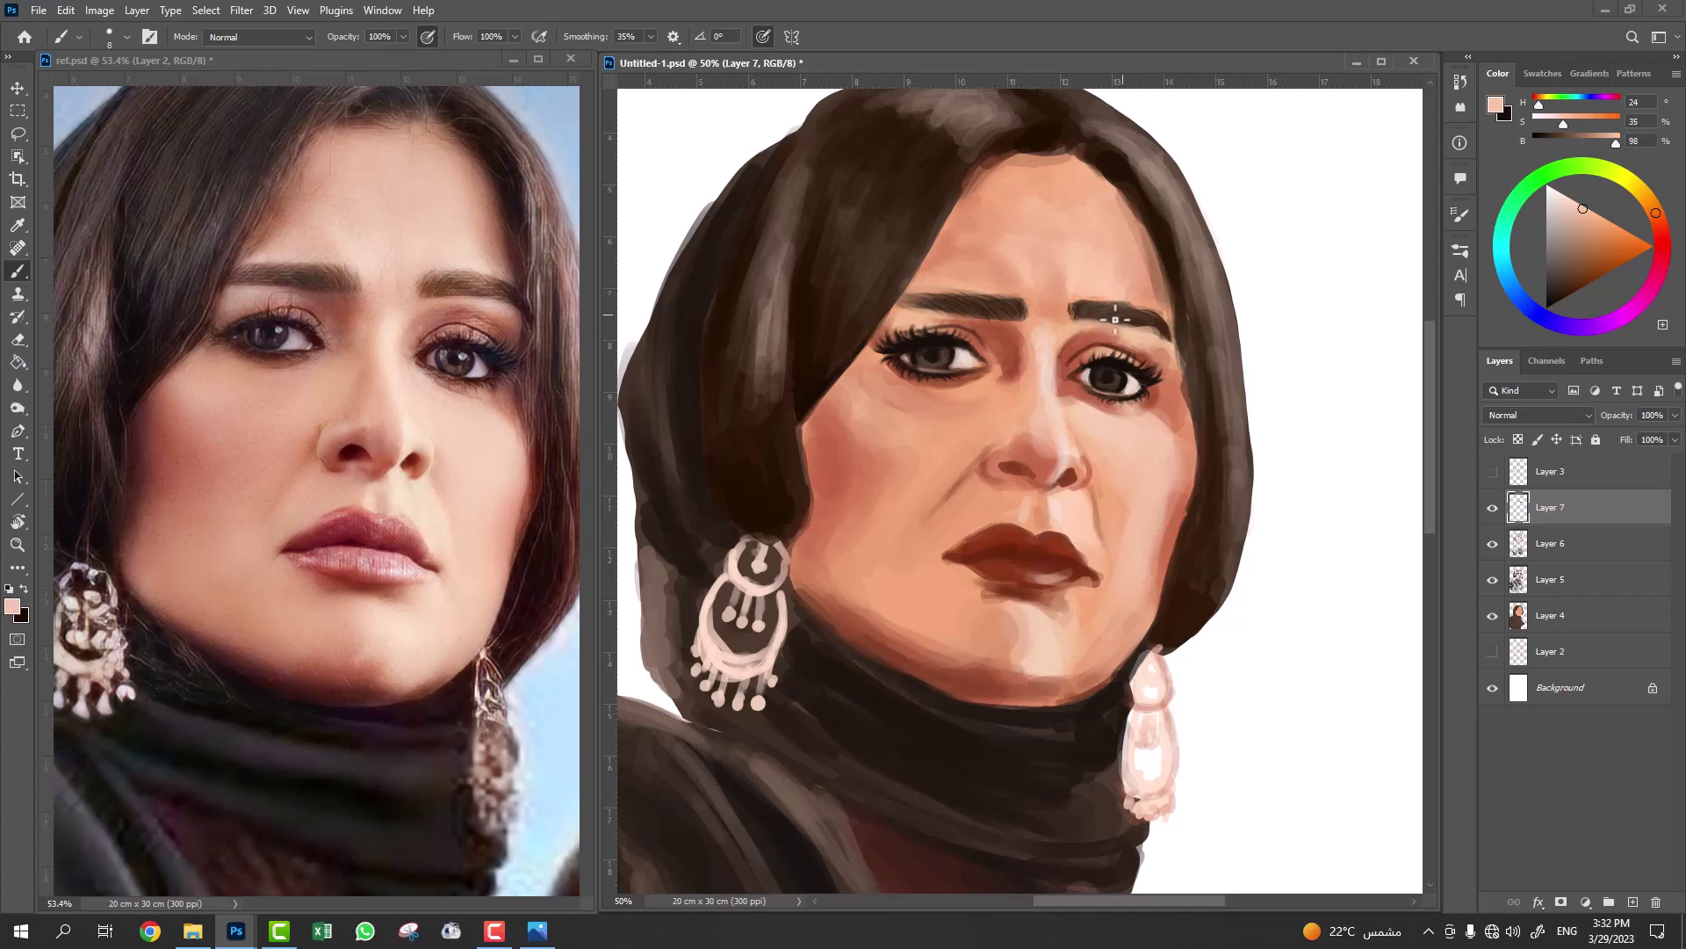
left_click(911, 300, "alt")
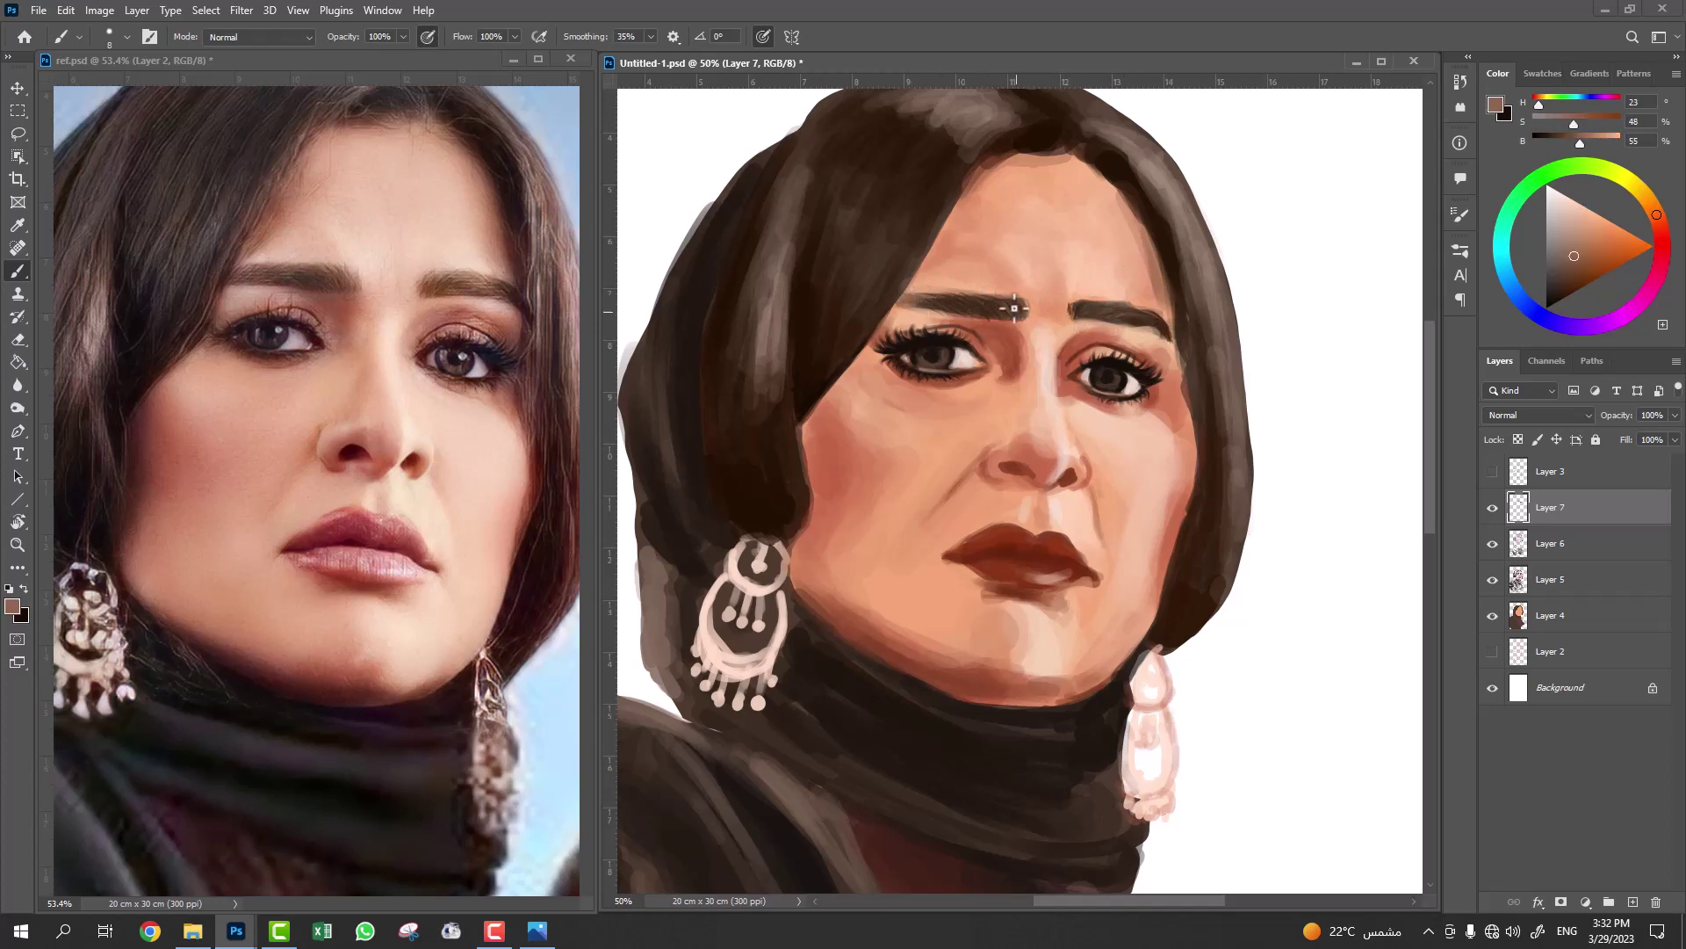
left_click(1089, 306, "alt")
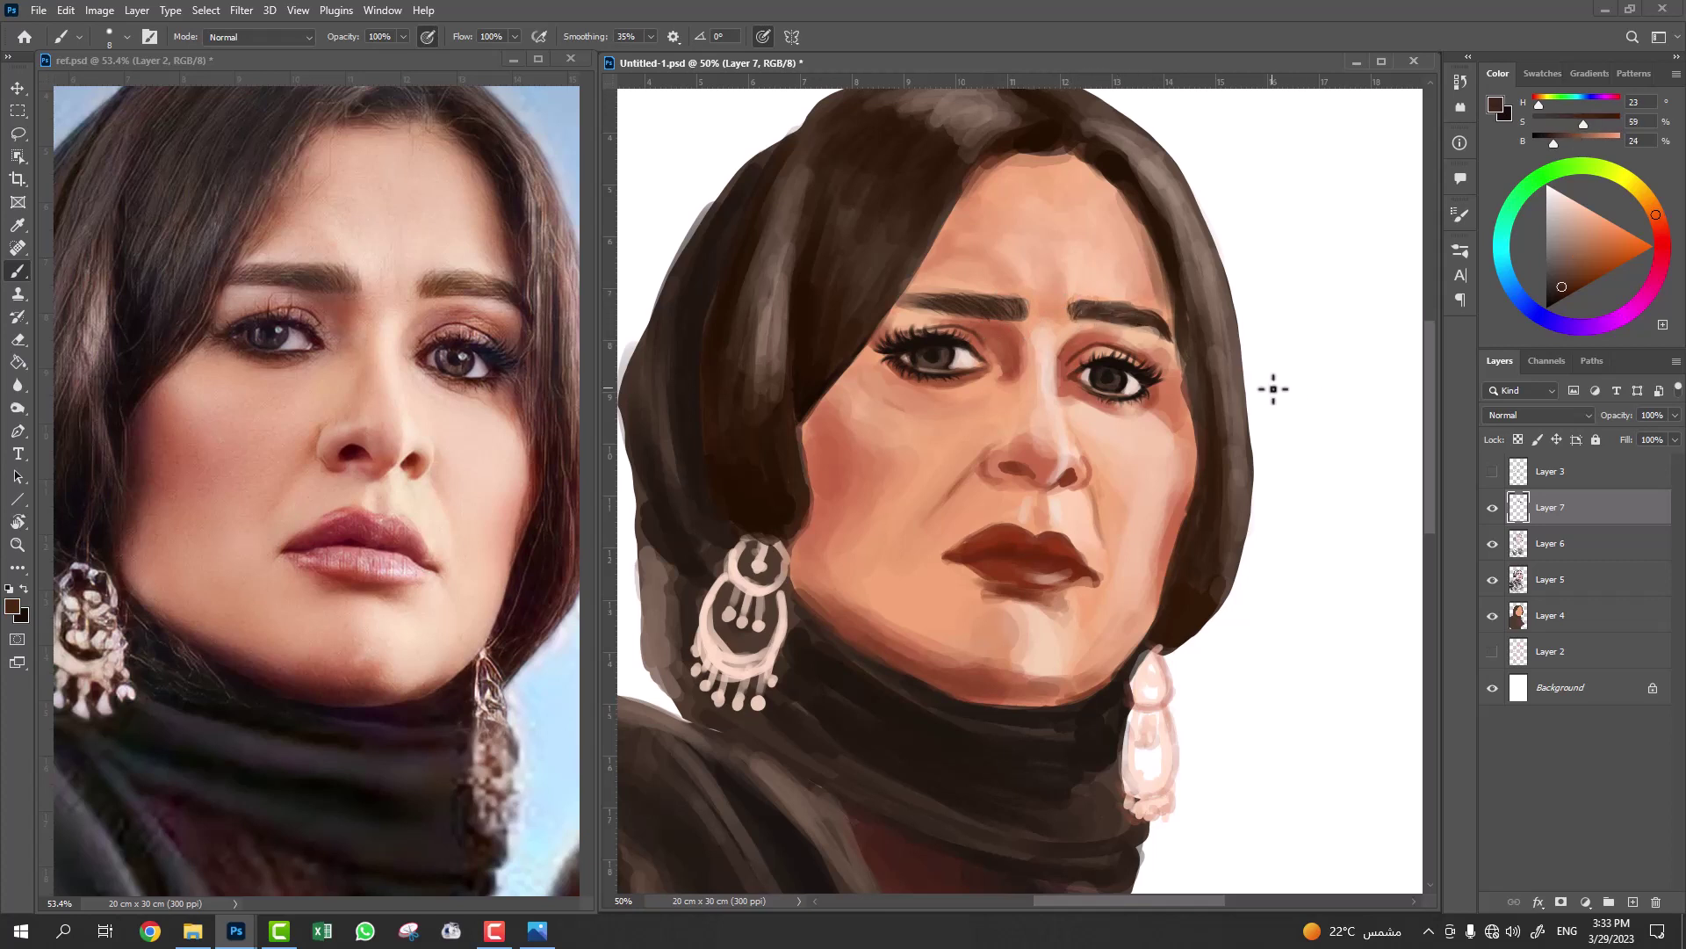
Darken the nostrils with dark and reddish browns sampled from the nose.
left_click(1009, 467, "alt")
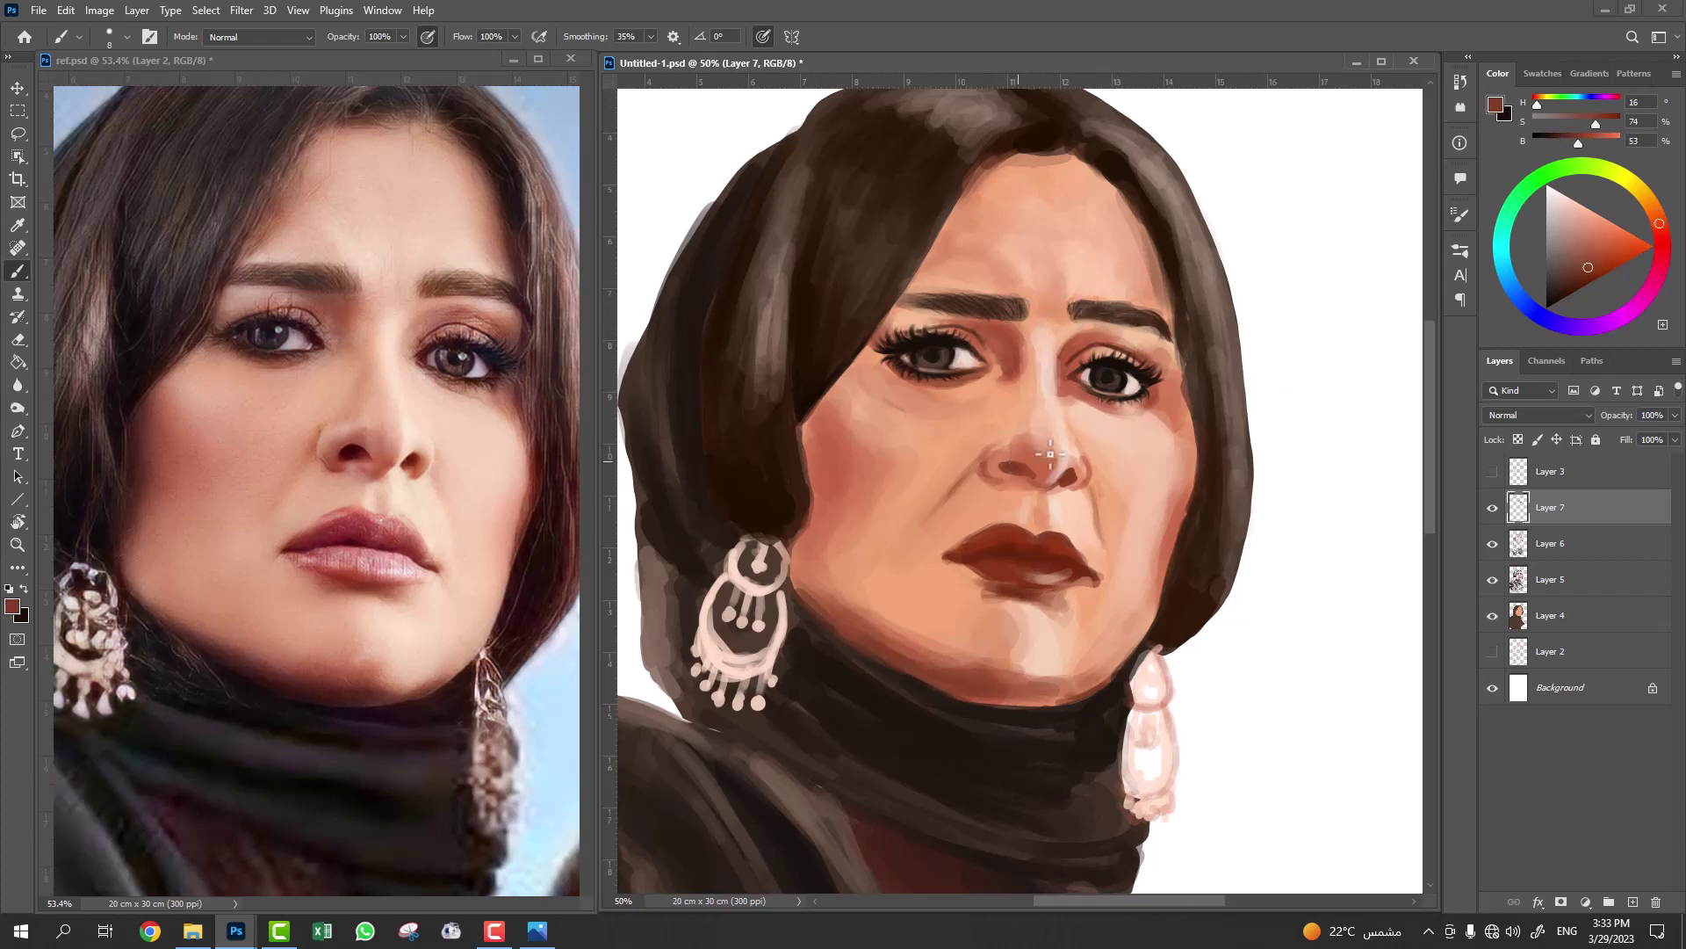
left_click(1008, 466, "alt")
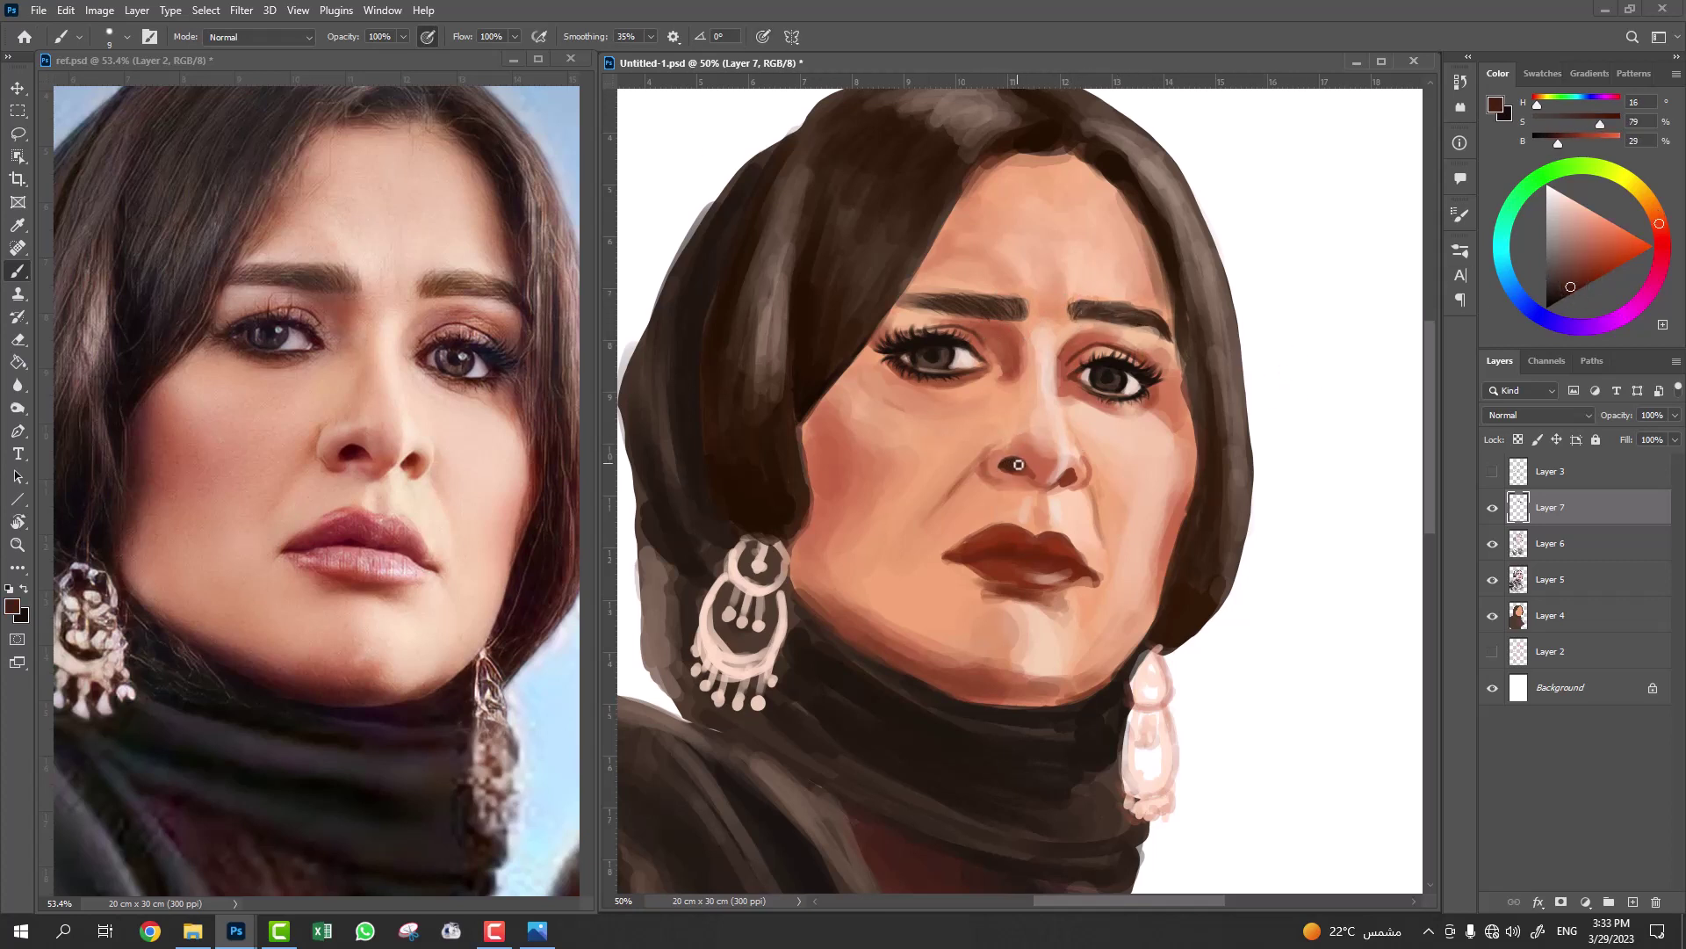
left_click(999, 467, "alt")
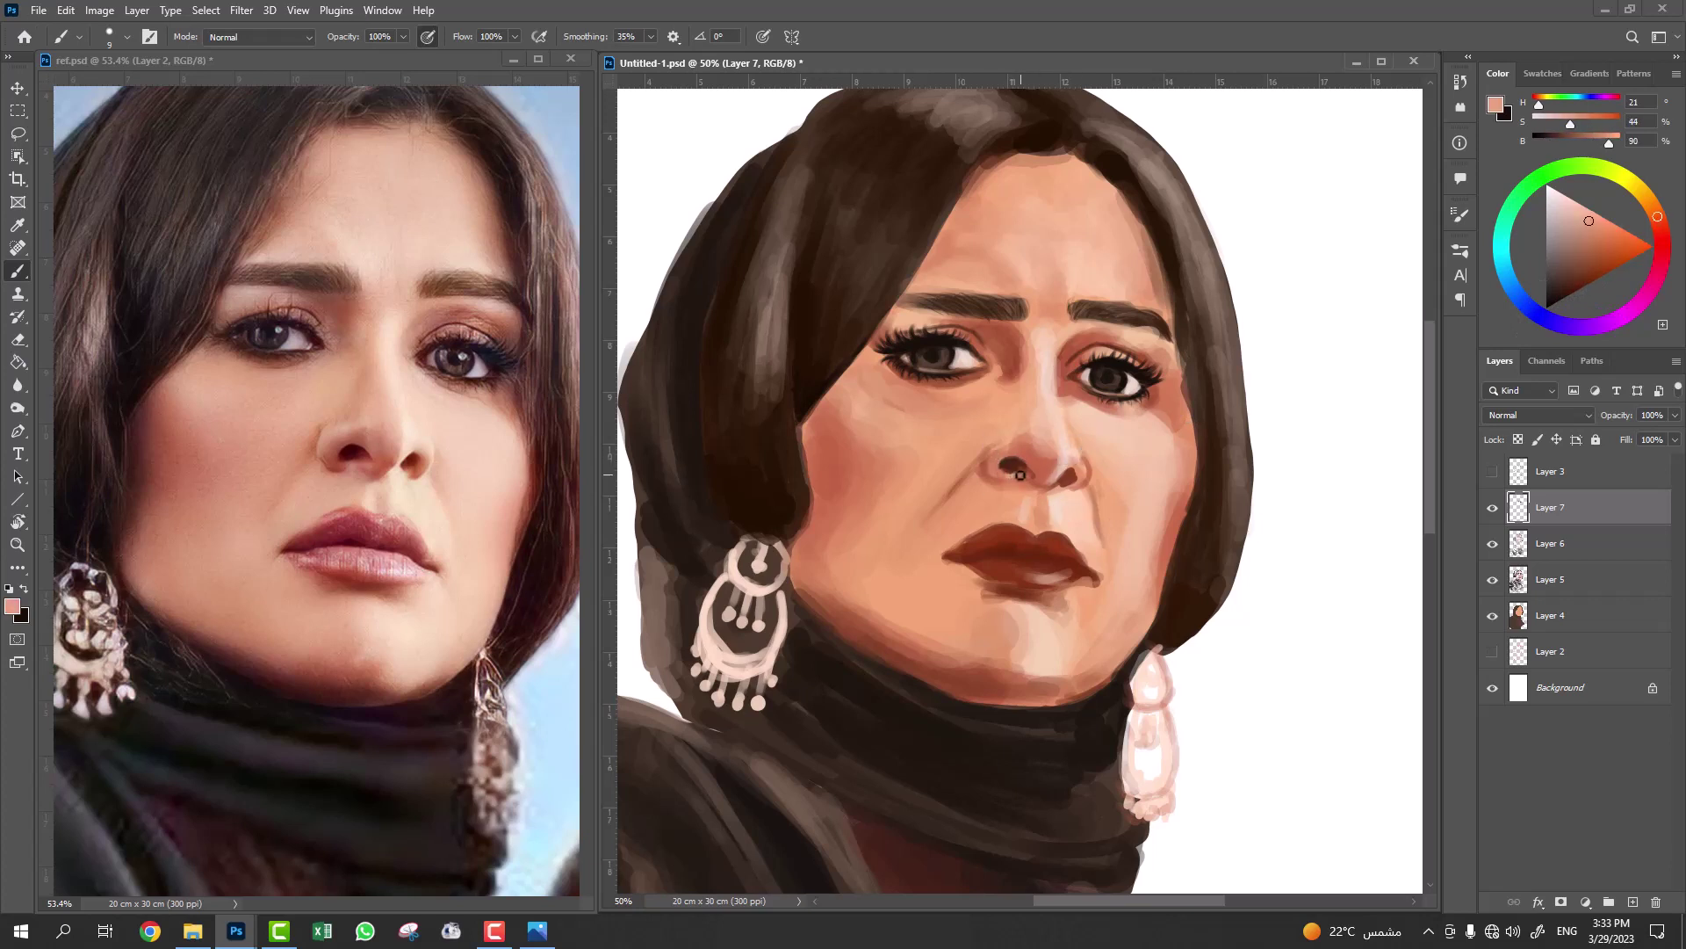
left_click(1027, 483, "alt")
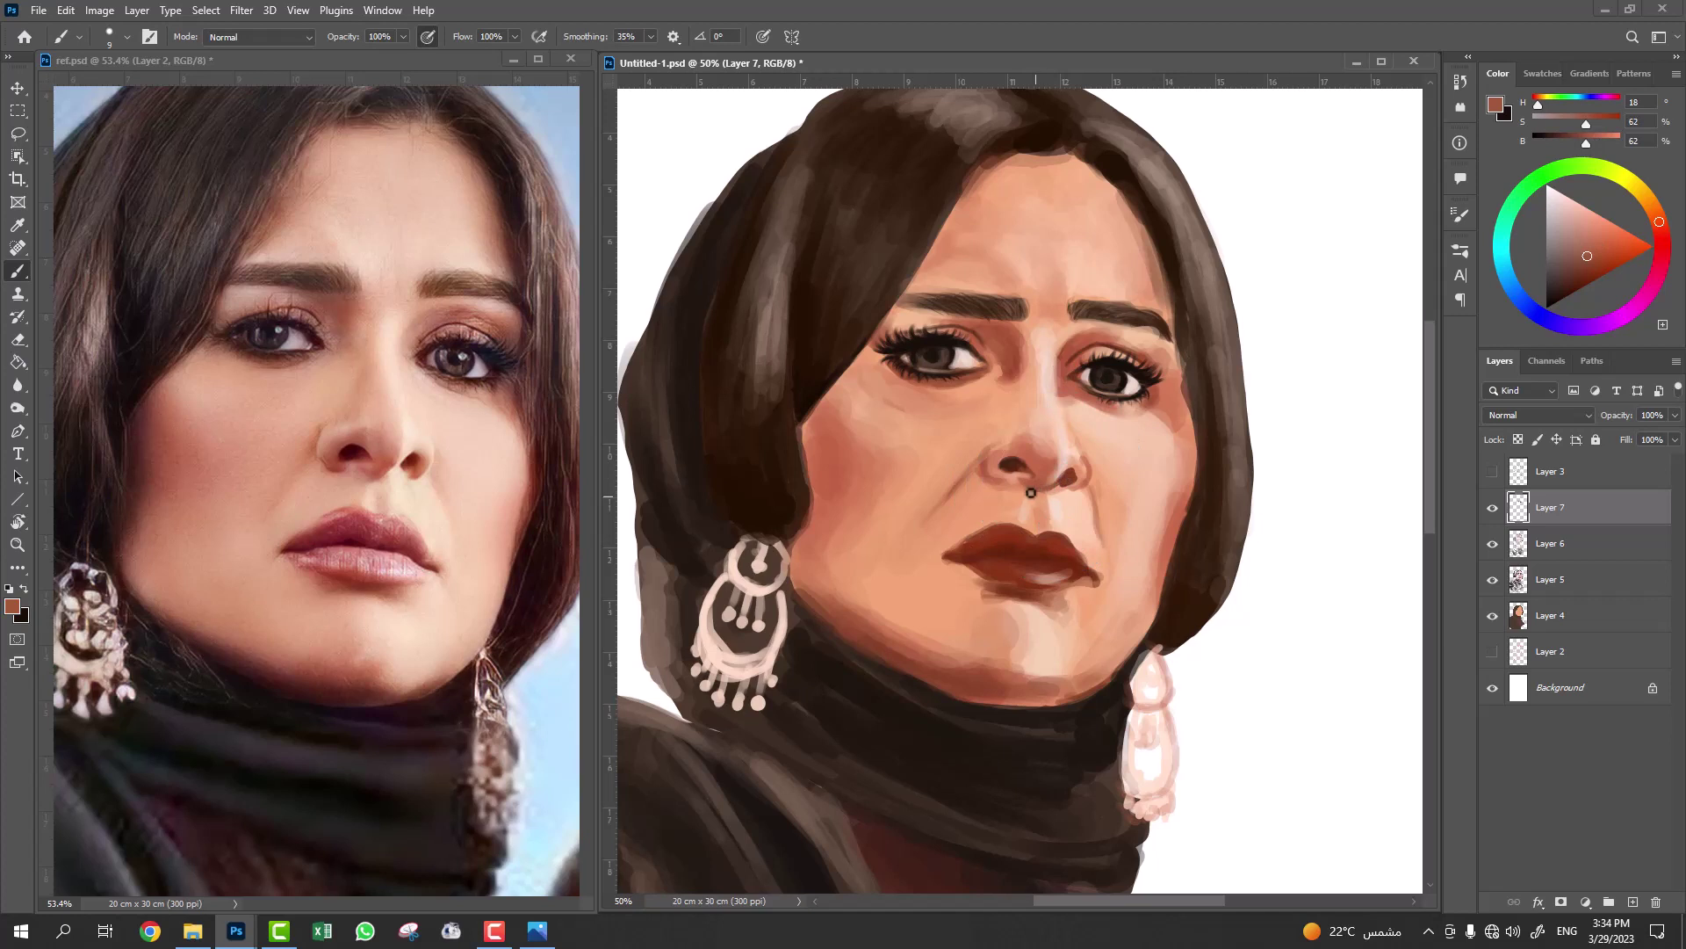
left_click(1079, 453, "alt")
left_click(1060, 478, "alt")
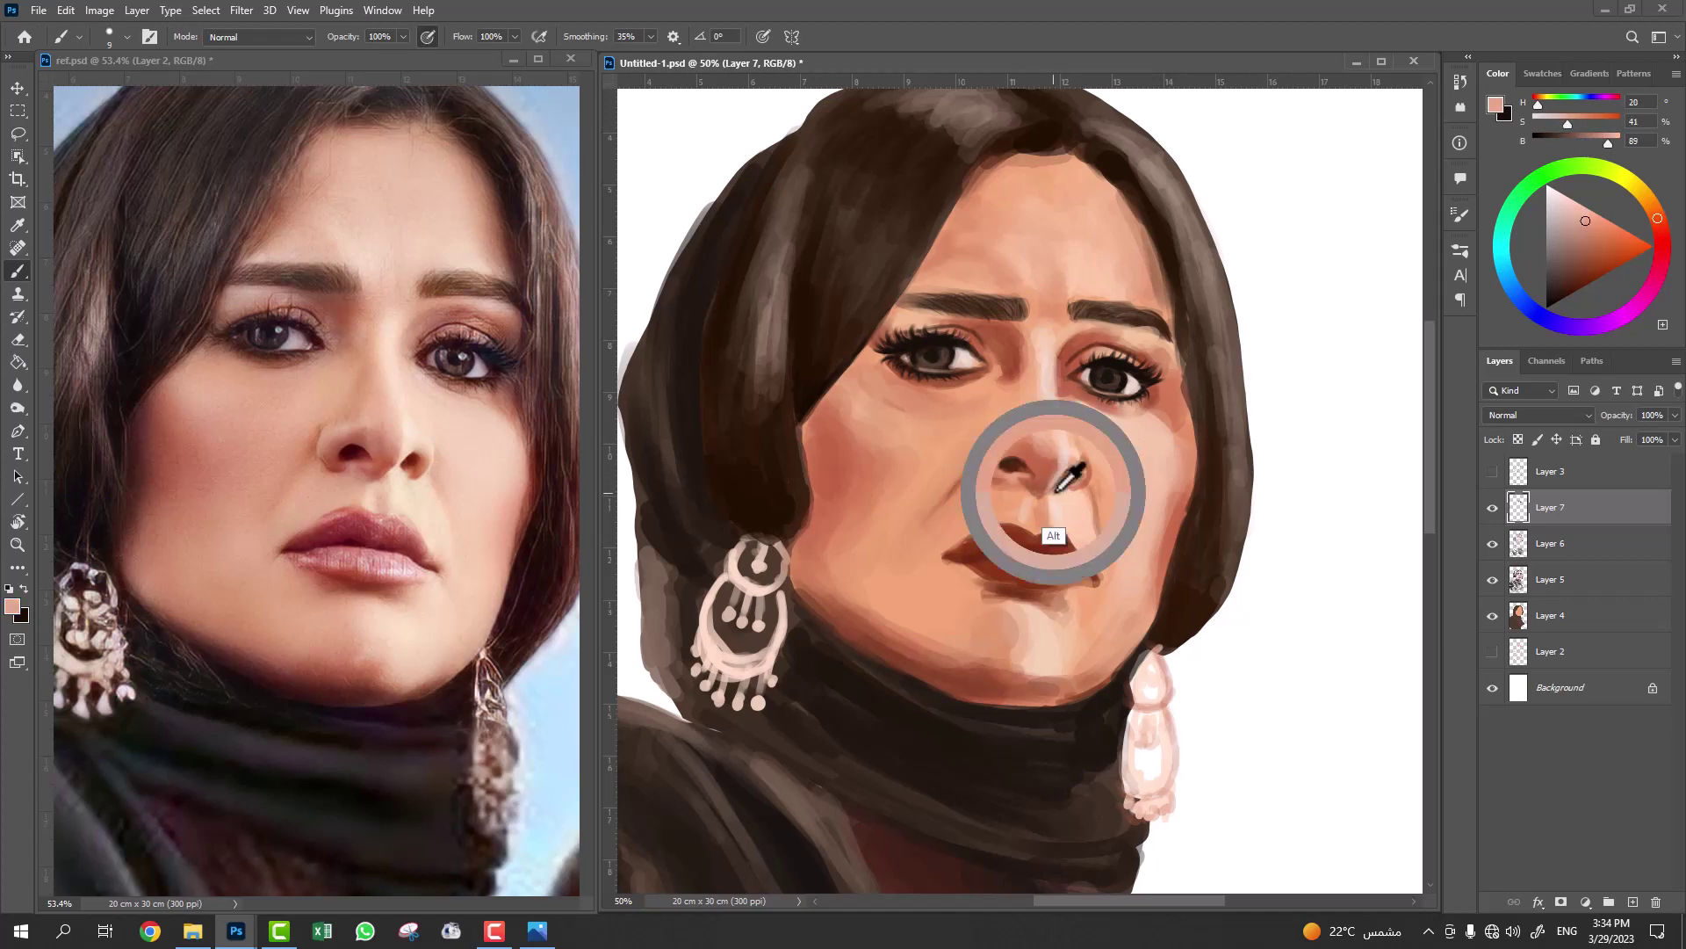
left_click(1067, 475)
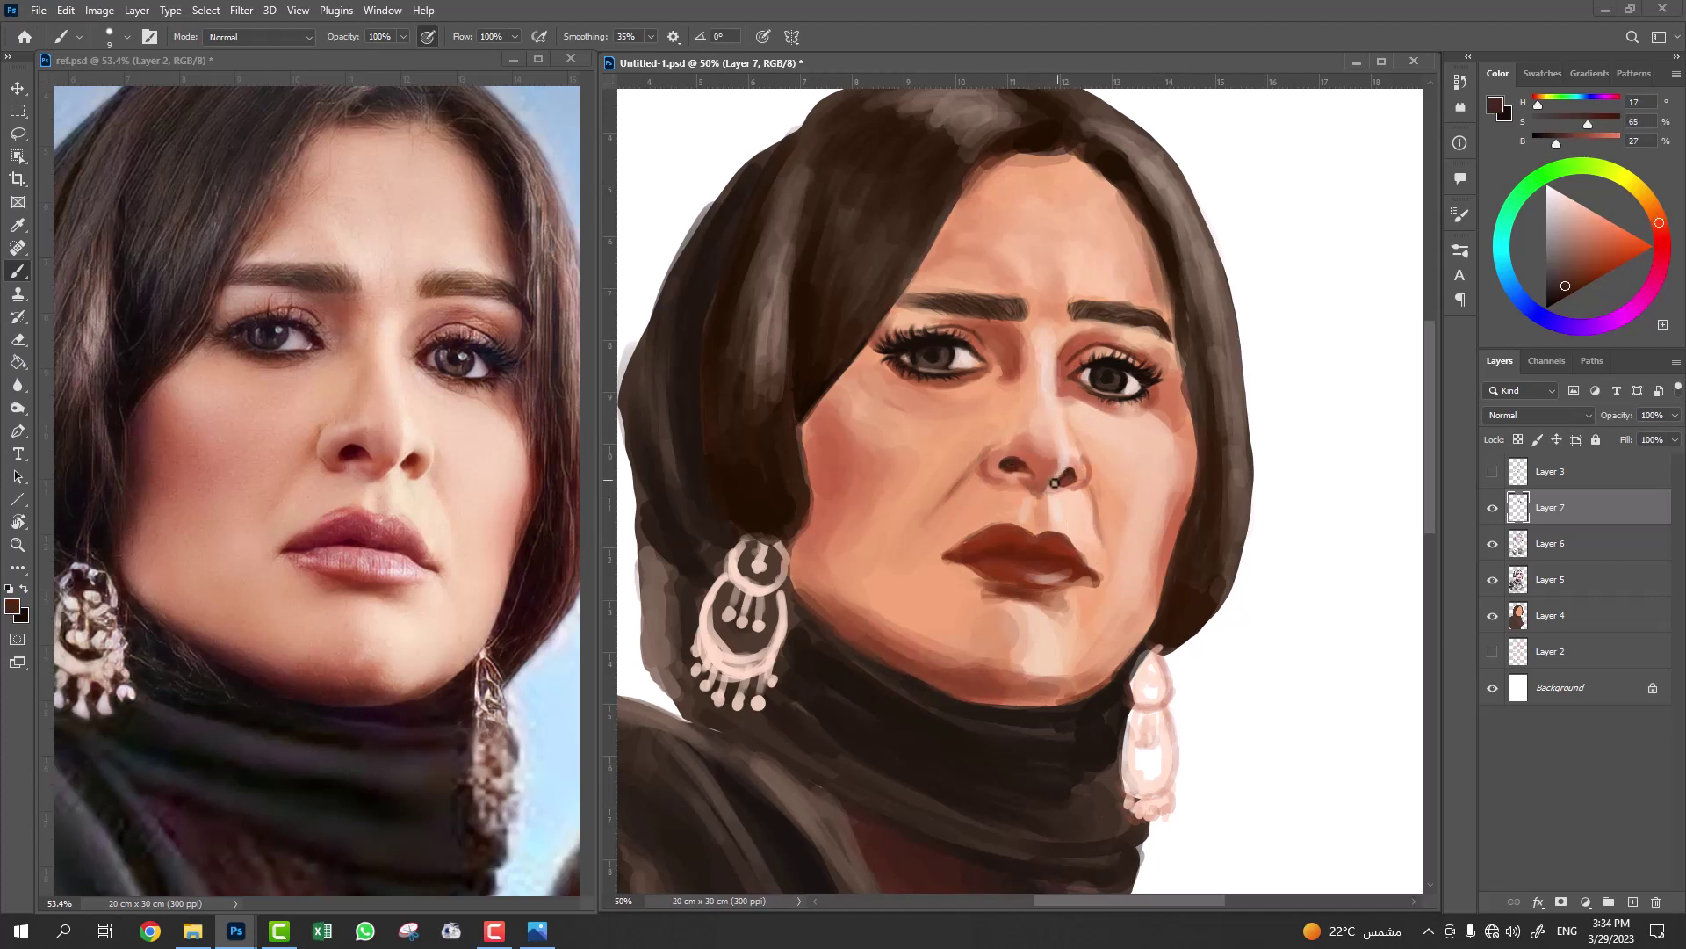
Blend pink and pale peach tones beside the nostril and along the nose bridge.
left_click(1063, 481, "alt")
left_click(1054, 490, "alt")
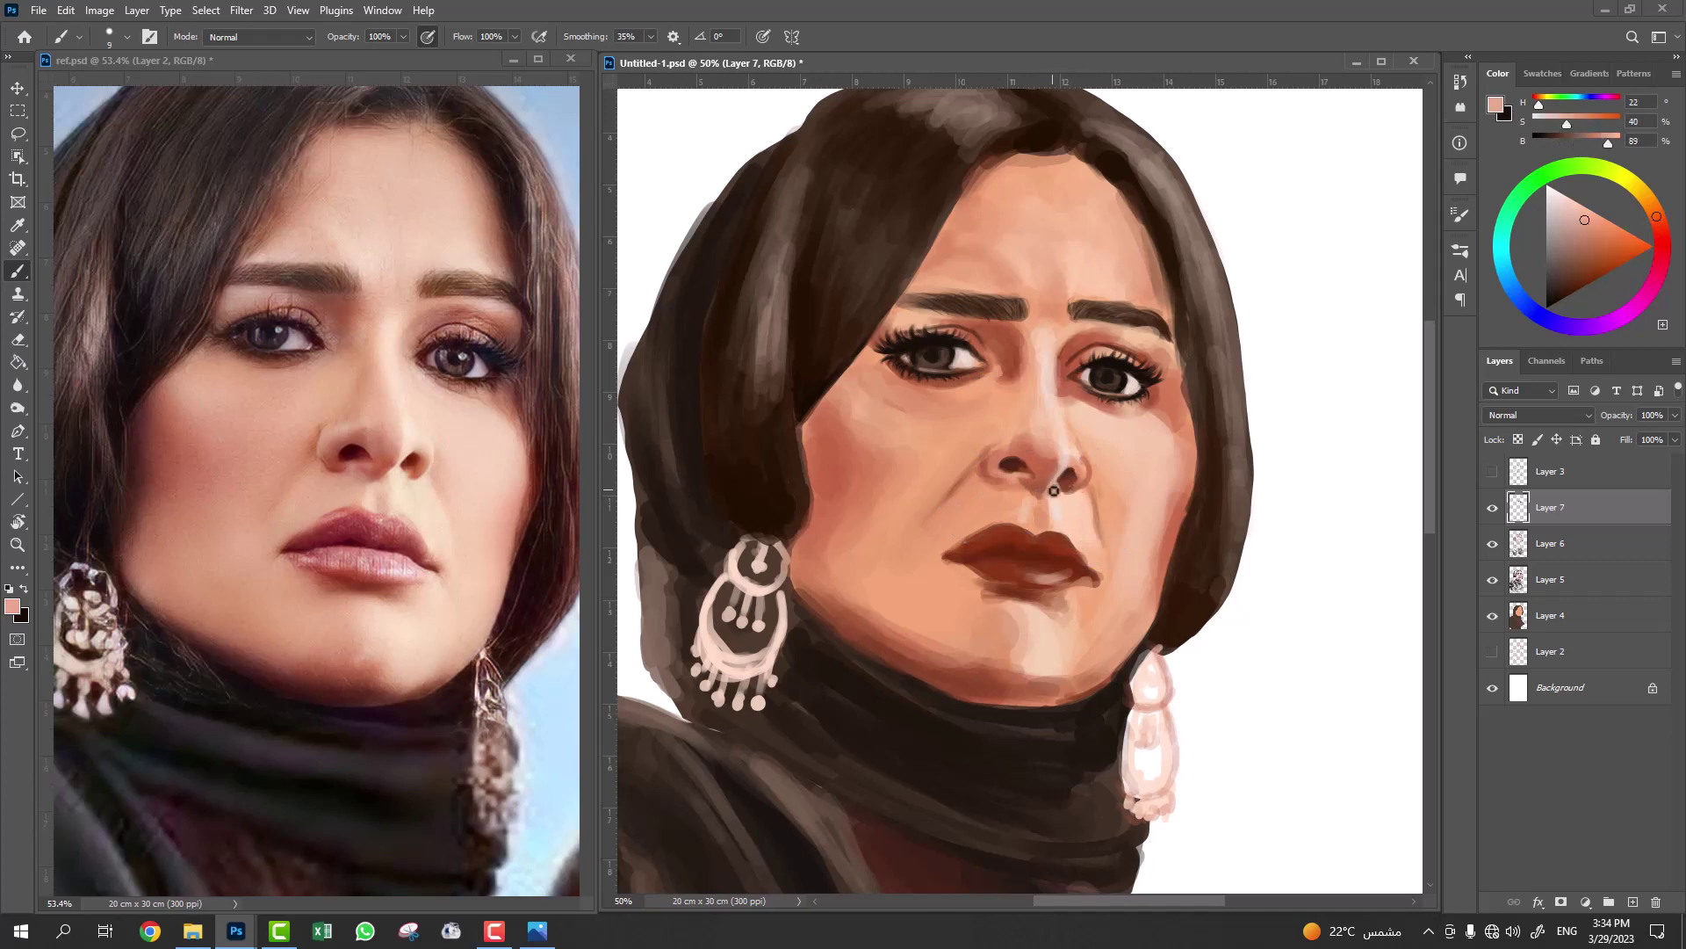
left_click(1065, 479, "alt")
left_click(1078, 479, "alt")
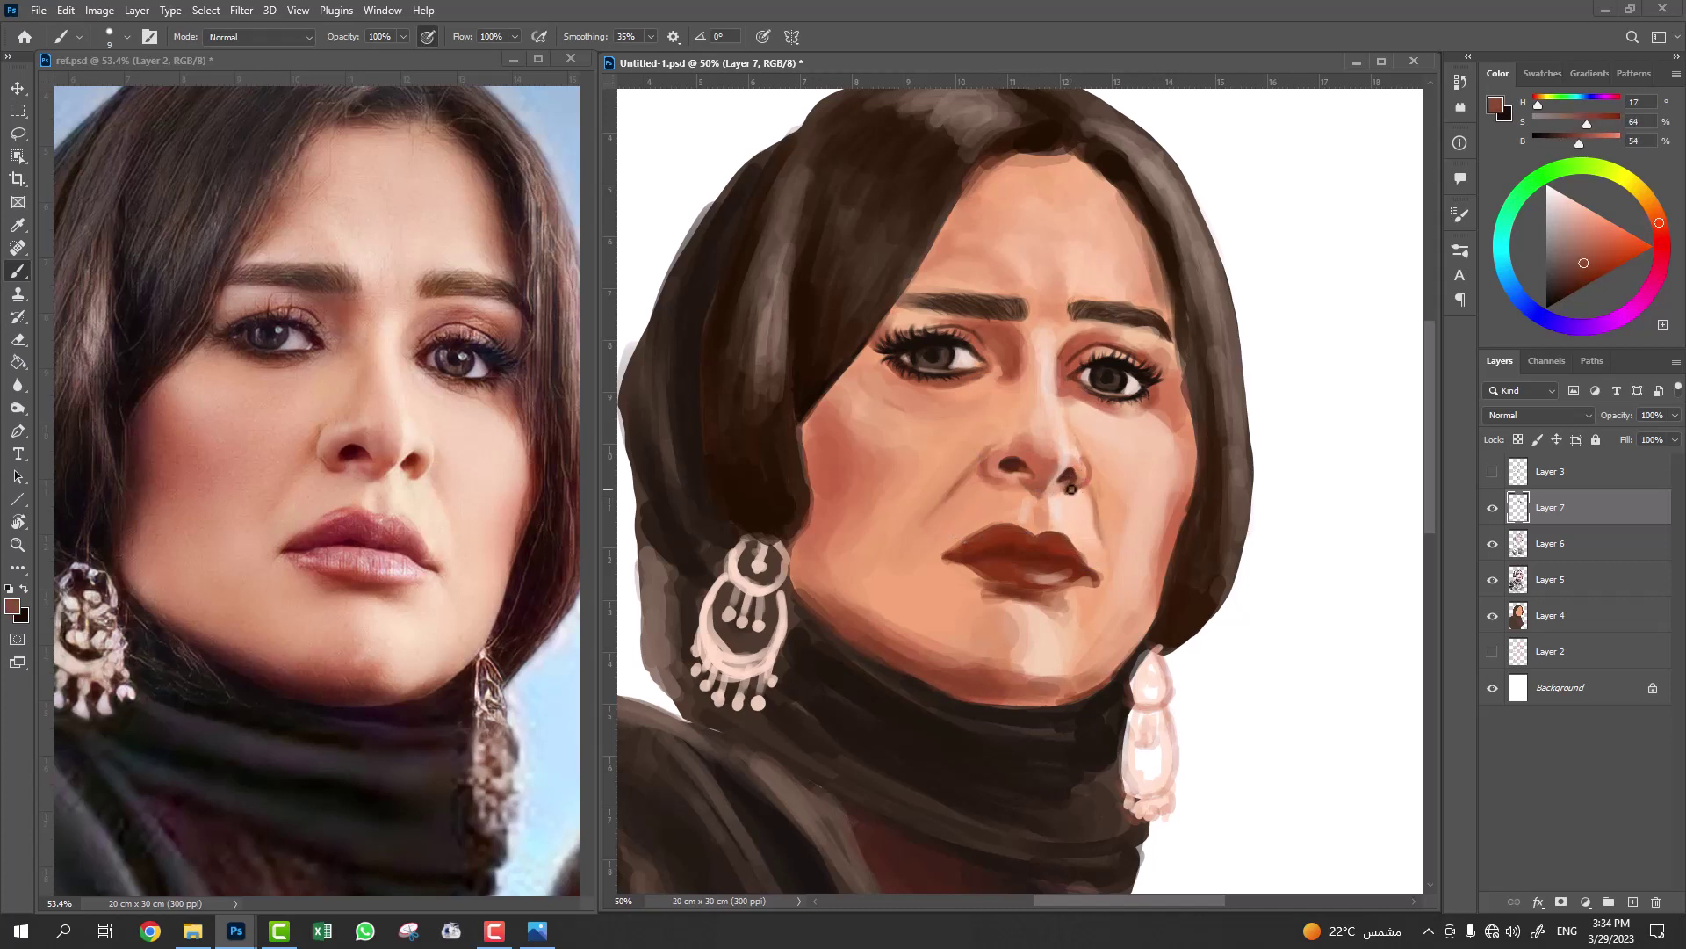
left_click(1087, 475, "alt")
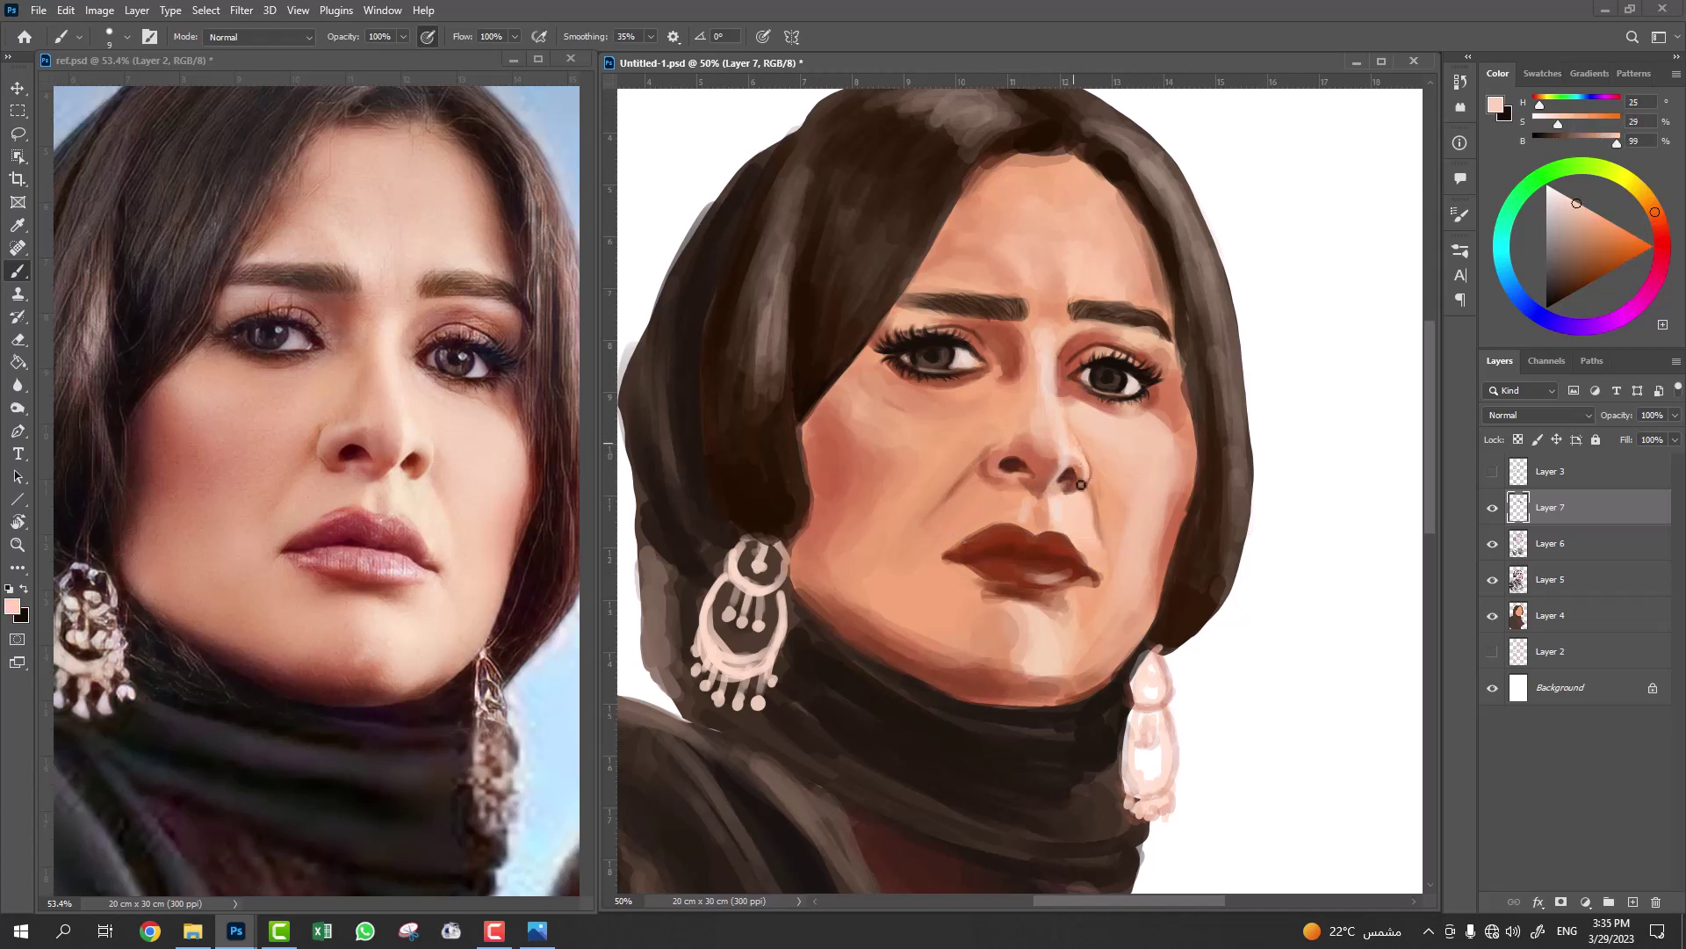
left_click(1066, 443, "alt")
left_click(1068, 423, "alt")
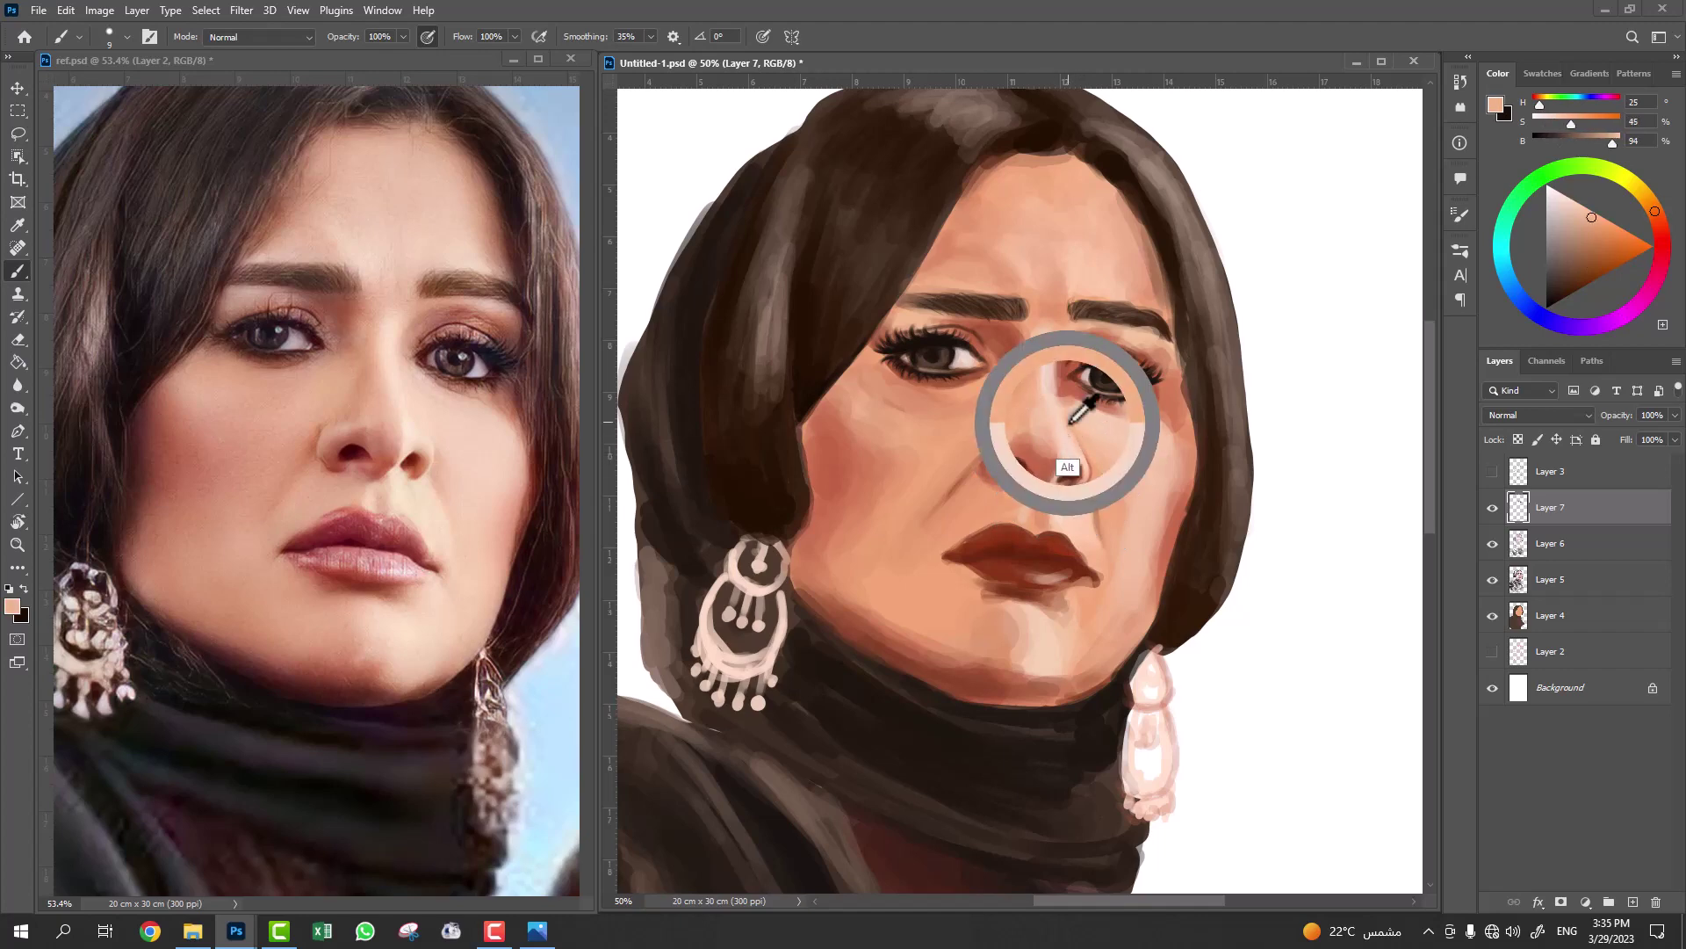
Soften the nose with a larger brush, lightening the tip and warming the sides.
key("]")
key("]")
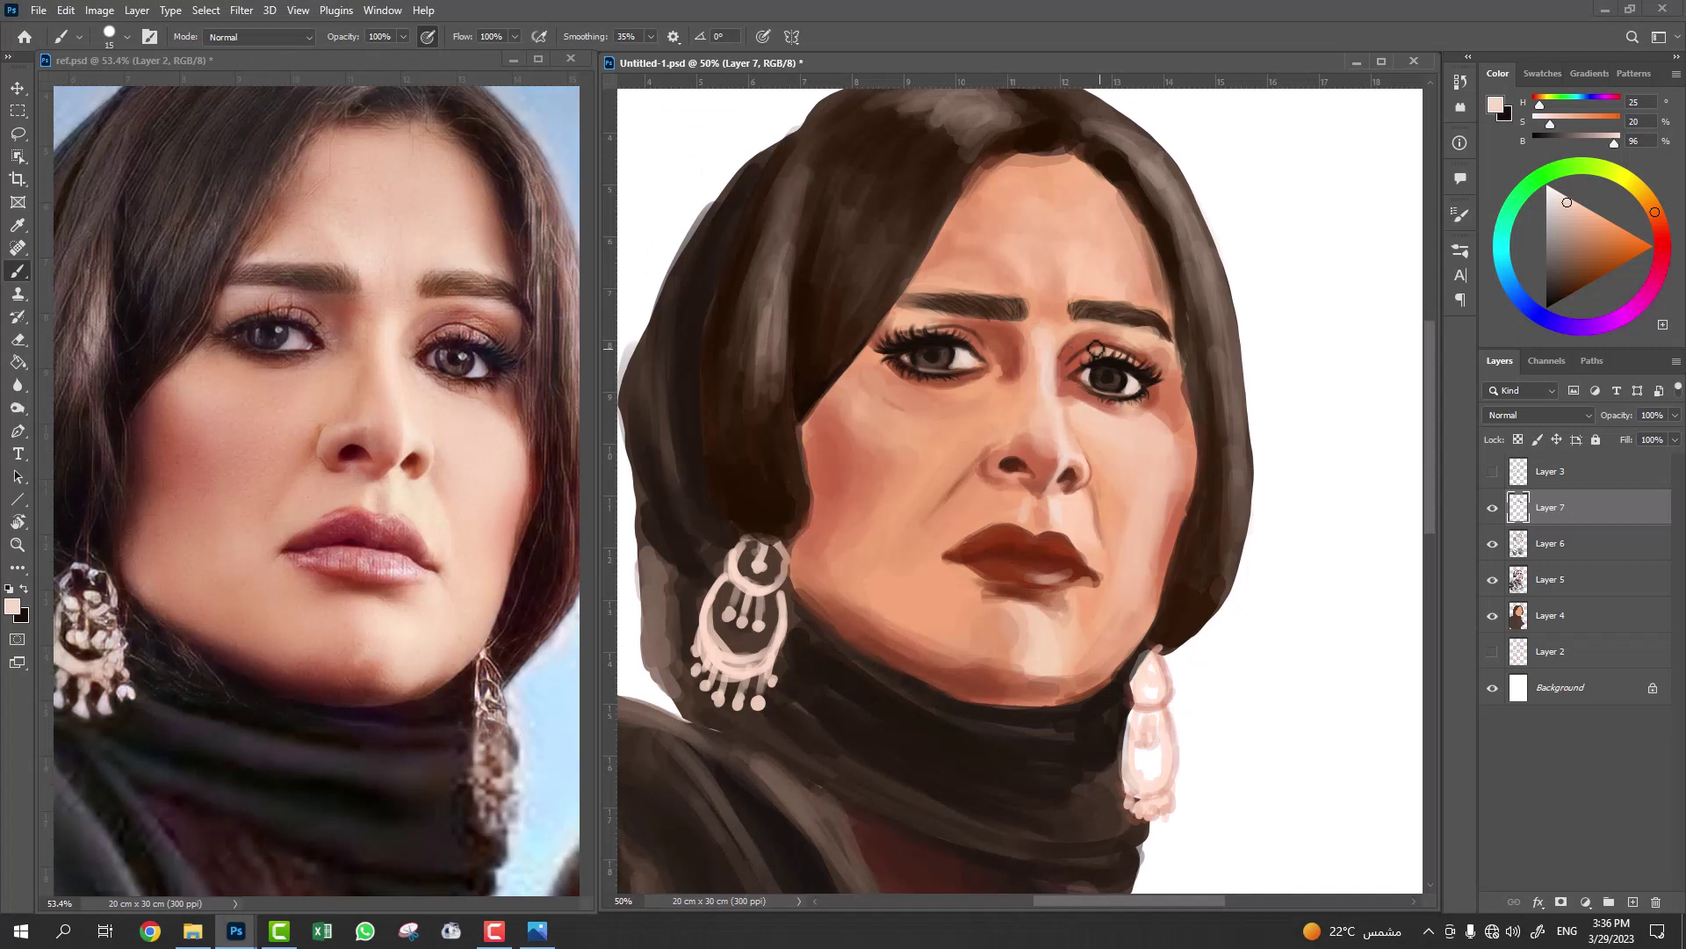
left_click(1066, 356, "alt")
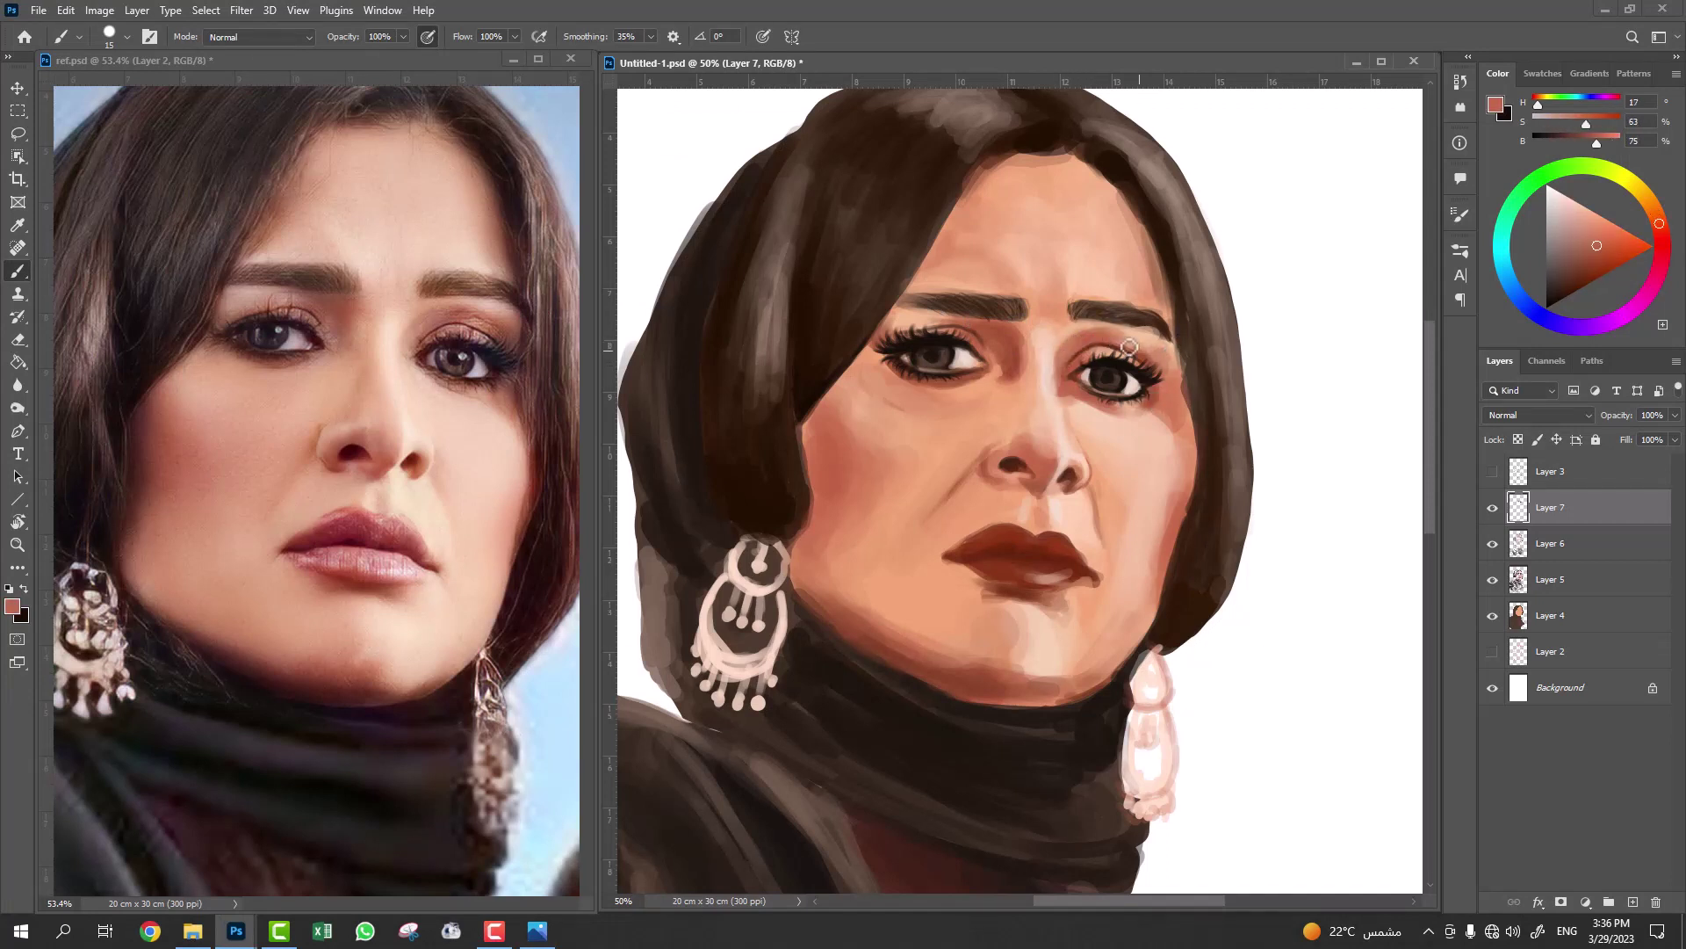
left_click(1061, 448, "alt")
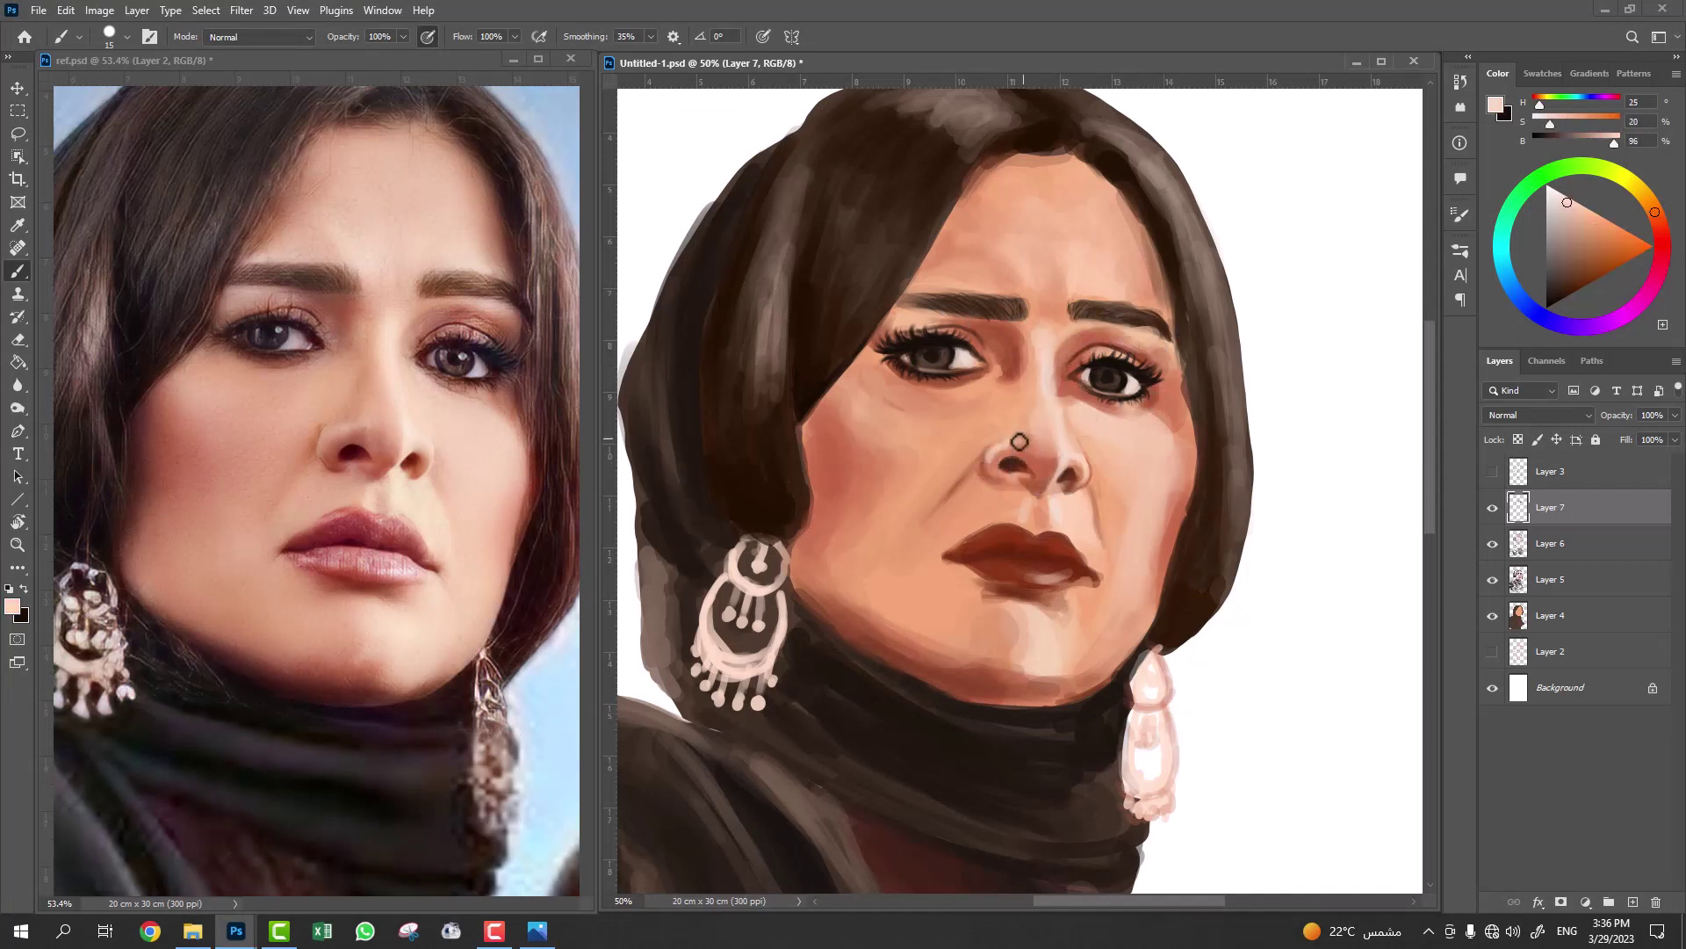
left_click(1019, 443, "alt")
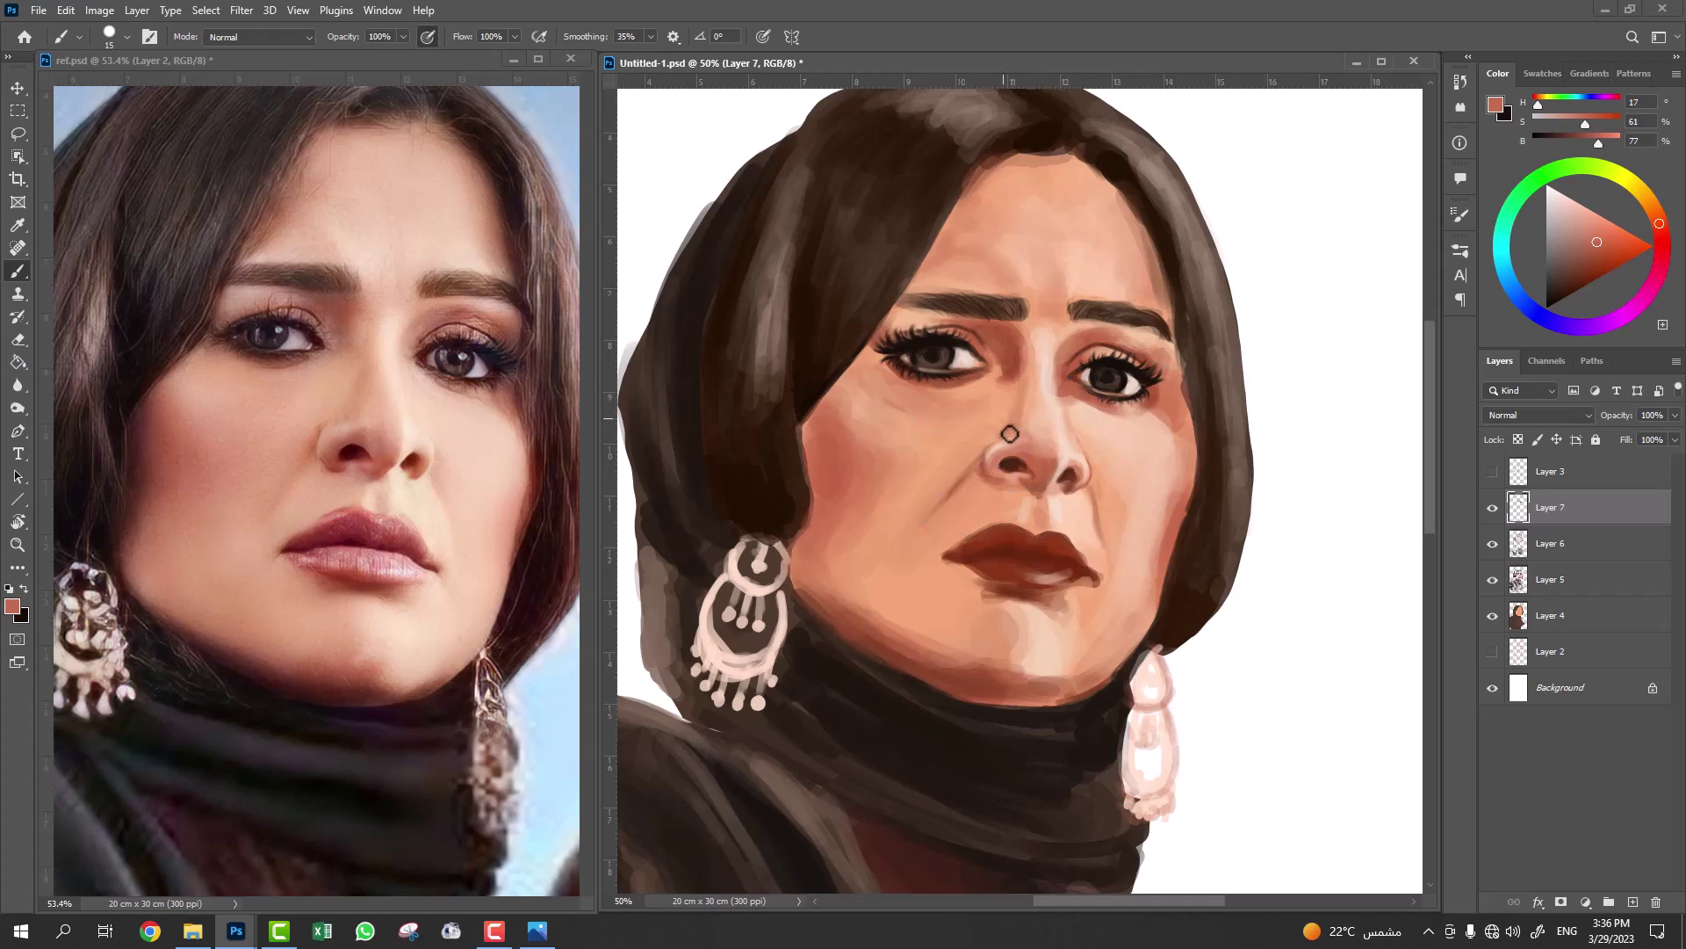
left_click(1016, 478, "alt")
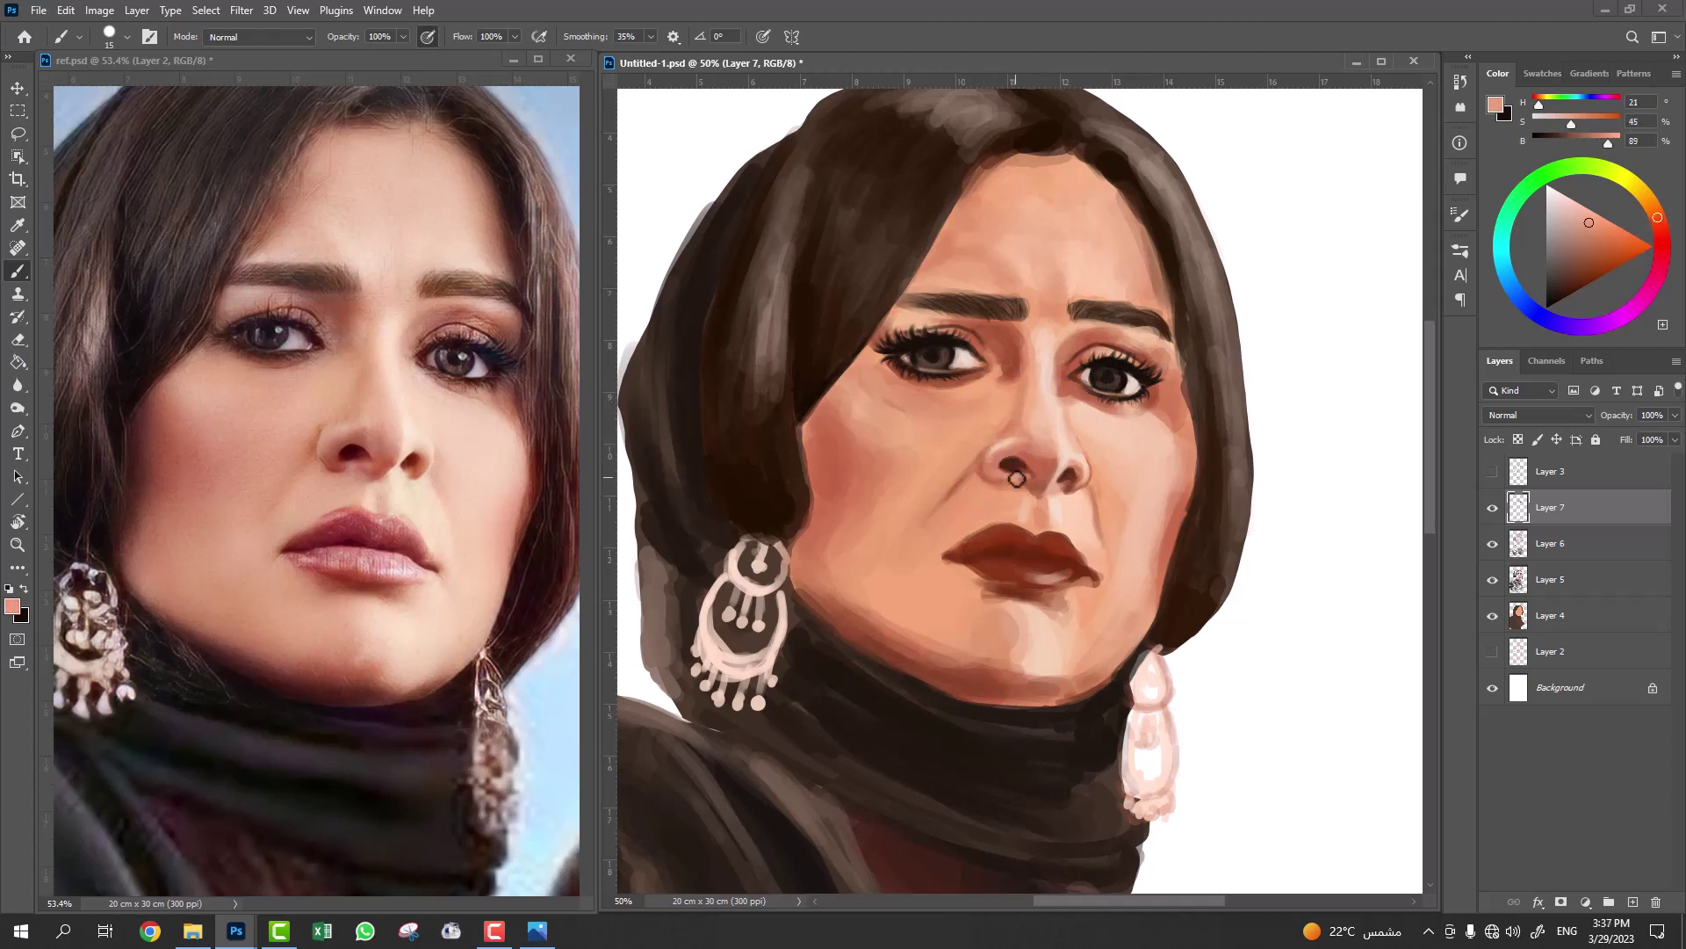
left_click(1049, 478, "alt")
left_click(995, 459, "alt")
key("bracketright")
key("bracketright")
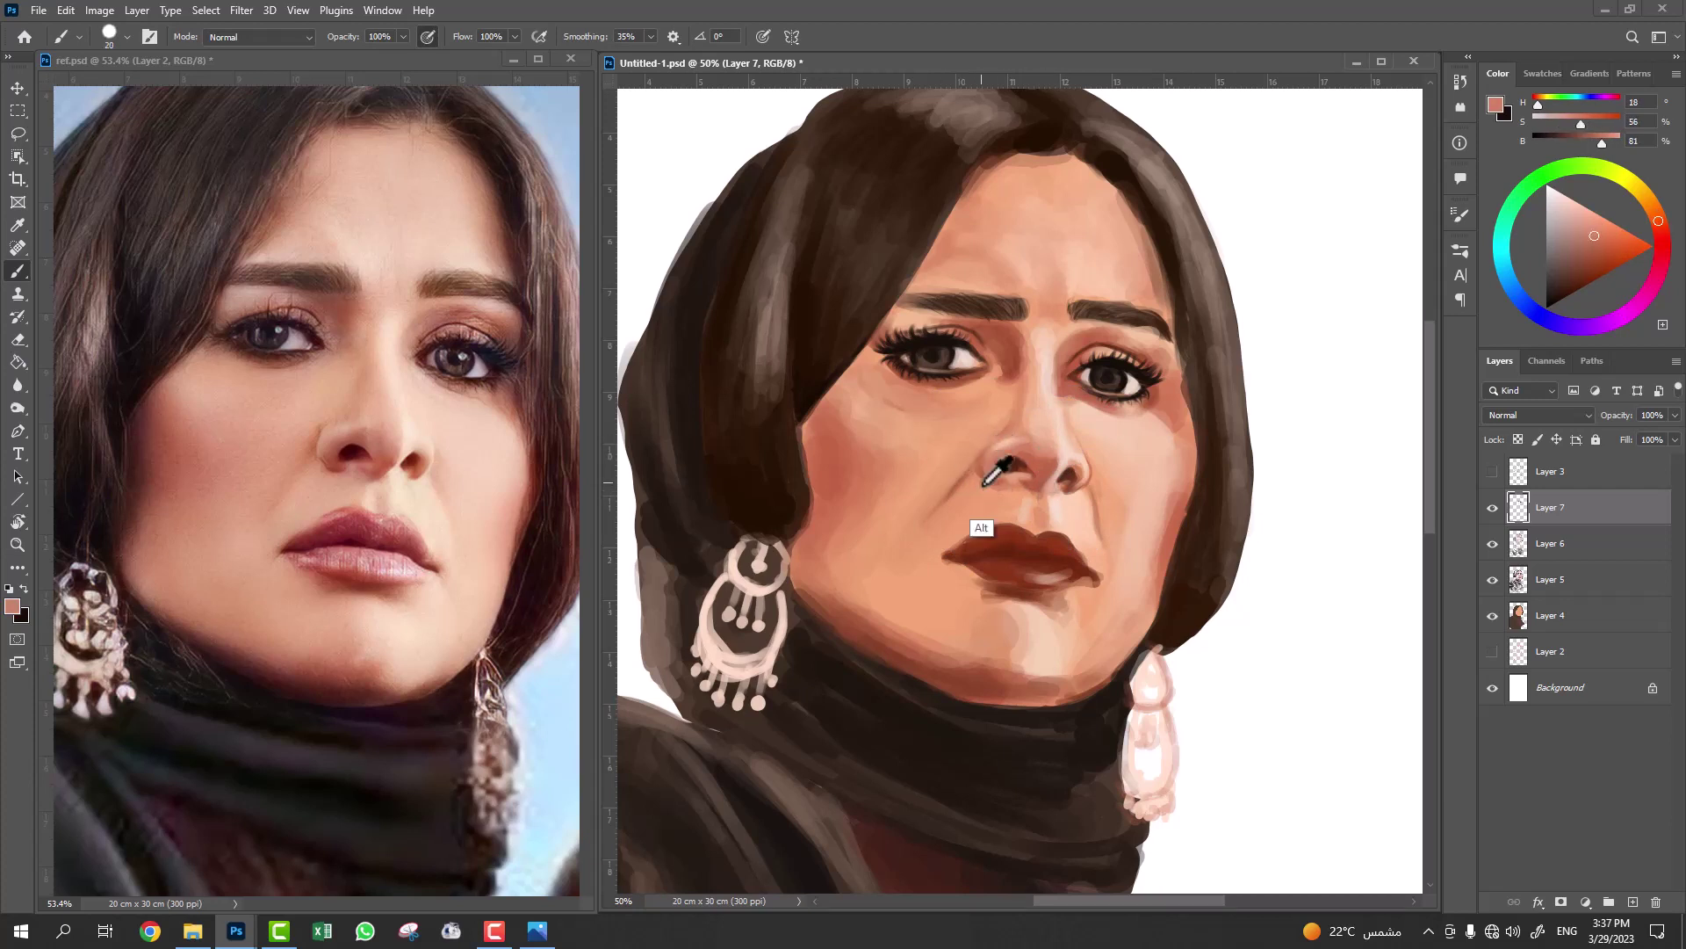
Deepen the nostril shadow, then blend mid and lighter skin tones across the cheek.
left_click(981, 472, "alt")
key("bracketleft")
key("bracketleft")
left_click(981, 477, "alt")
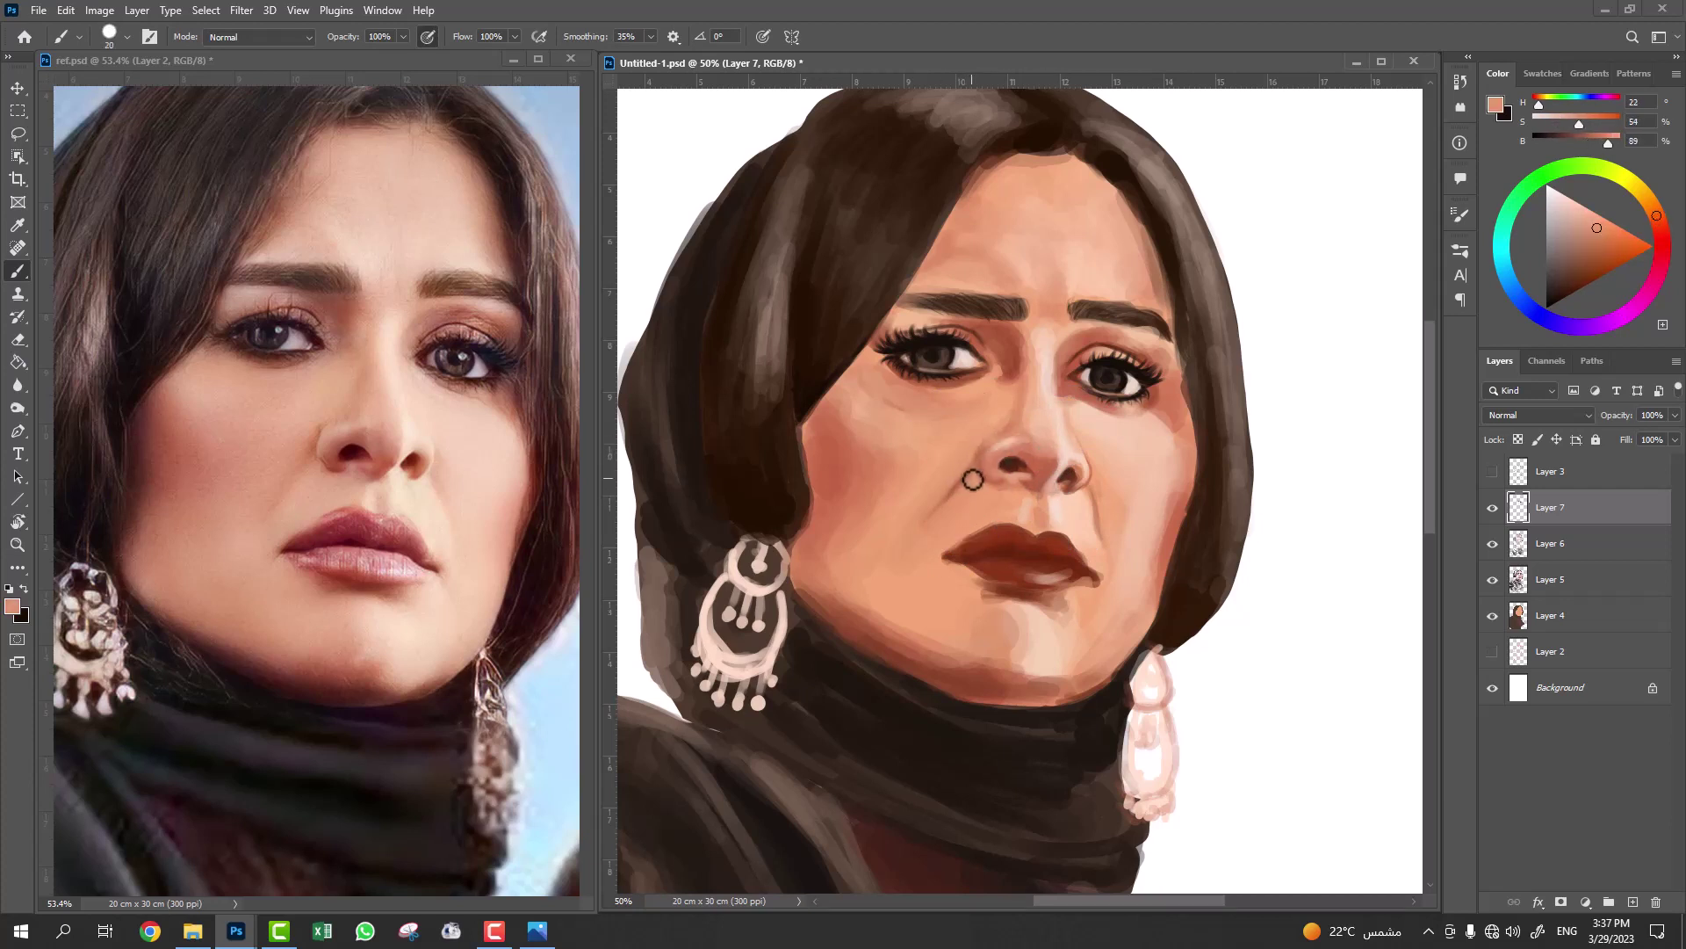
key("bracketright")
key("bracketright")
key("bracketright")
left_click(987, 452, "alt")
left_click(922, 519, "alt")
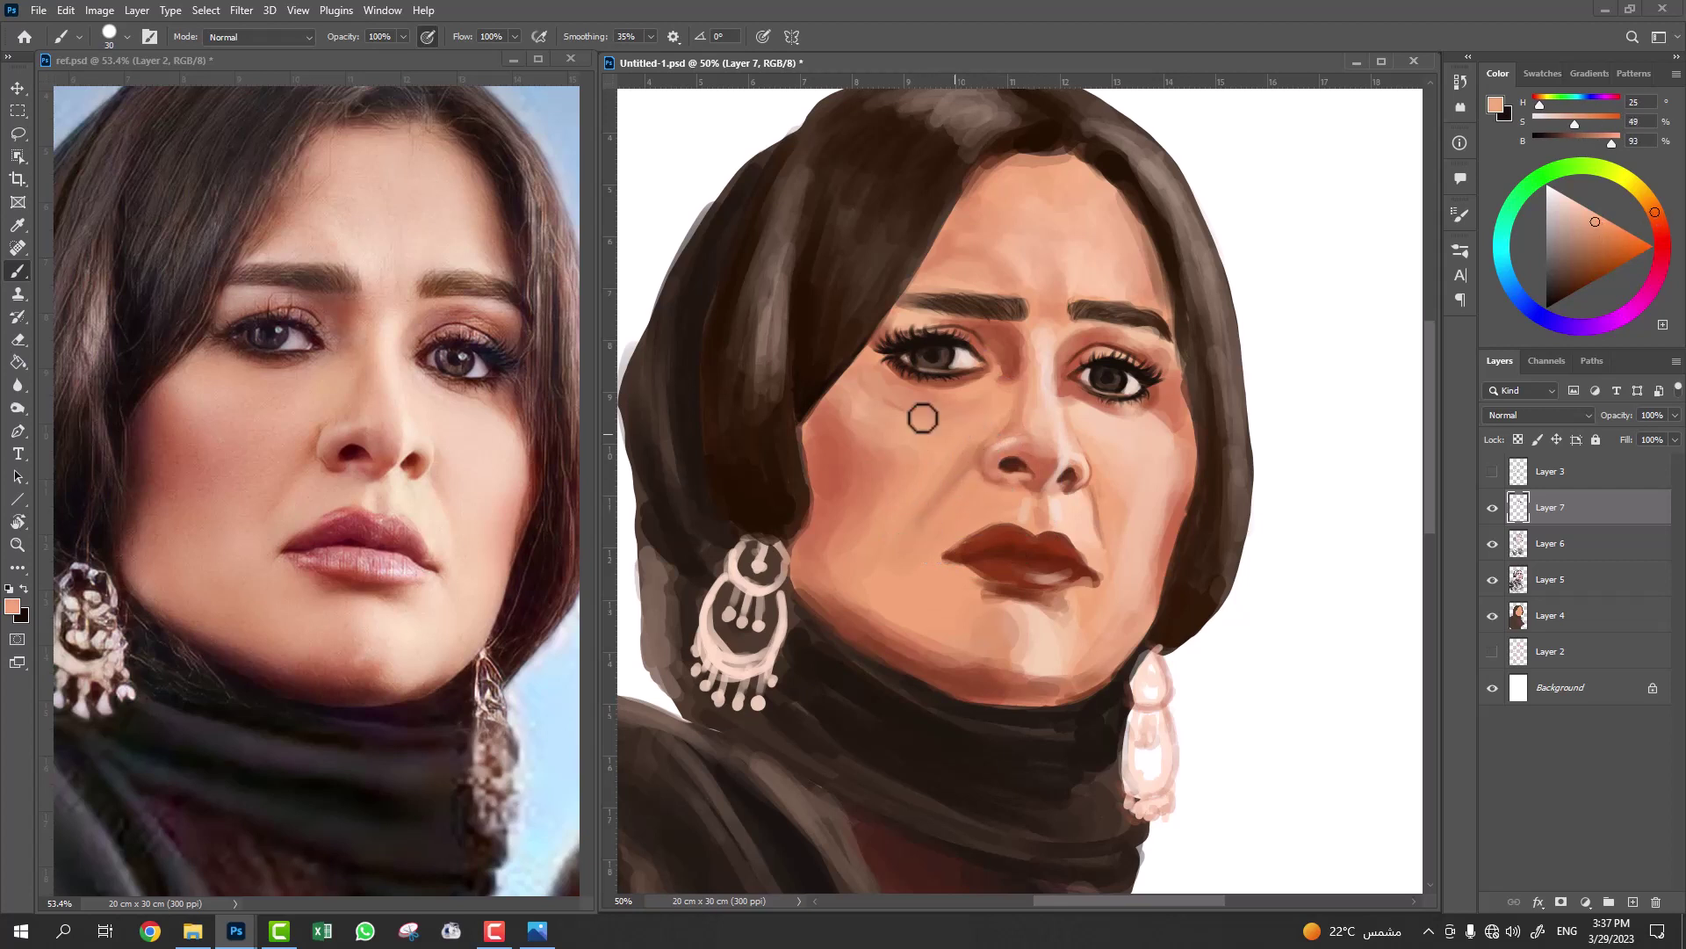
left_click(888, 399, "alt")
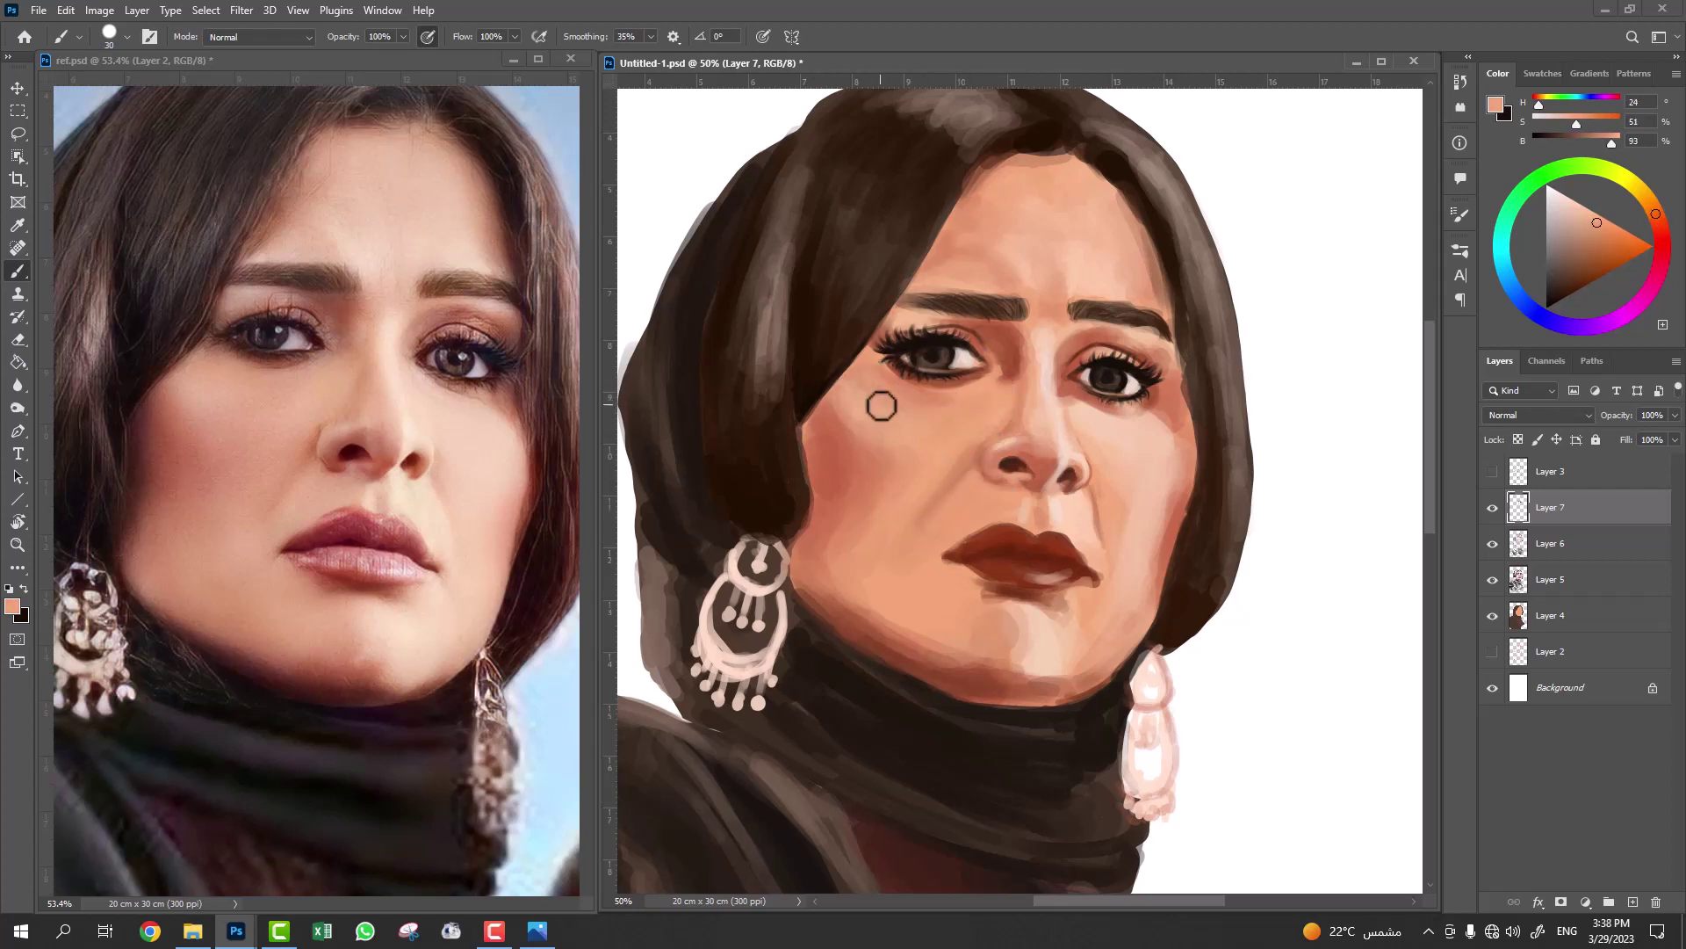
Rework the darker and lighter skin tones around the nose.
left_click(821, 454, "alt")
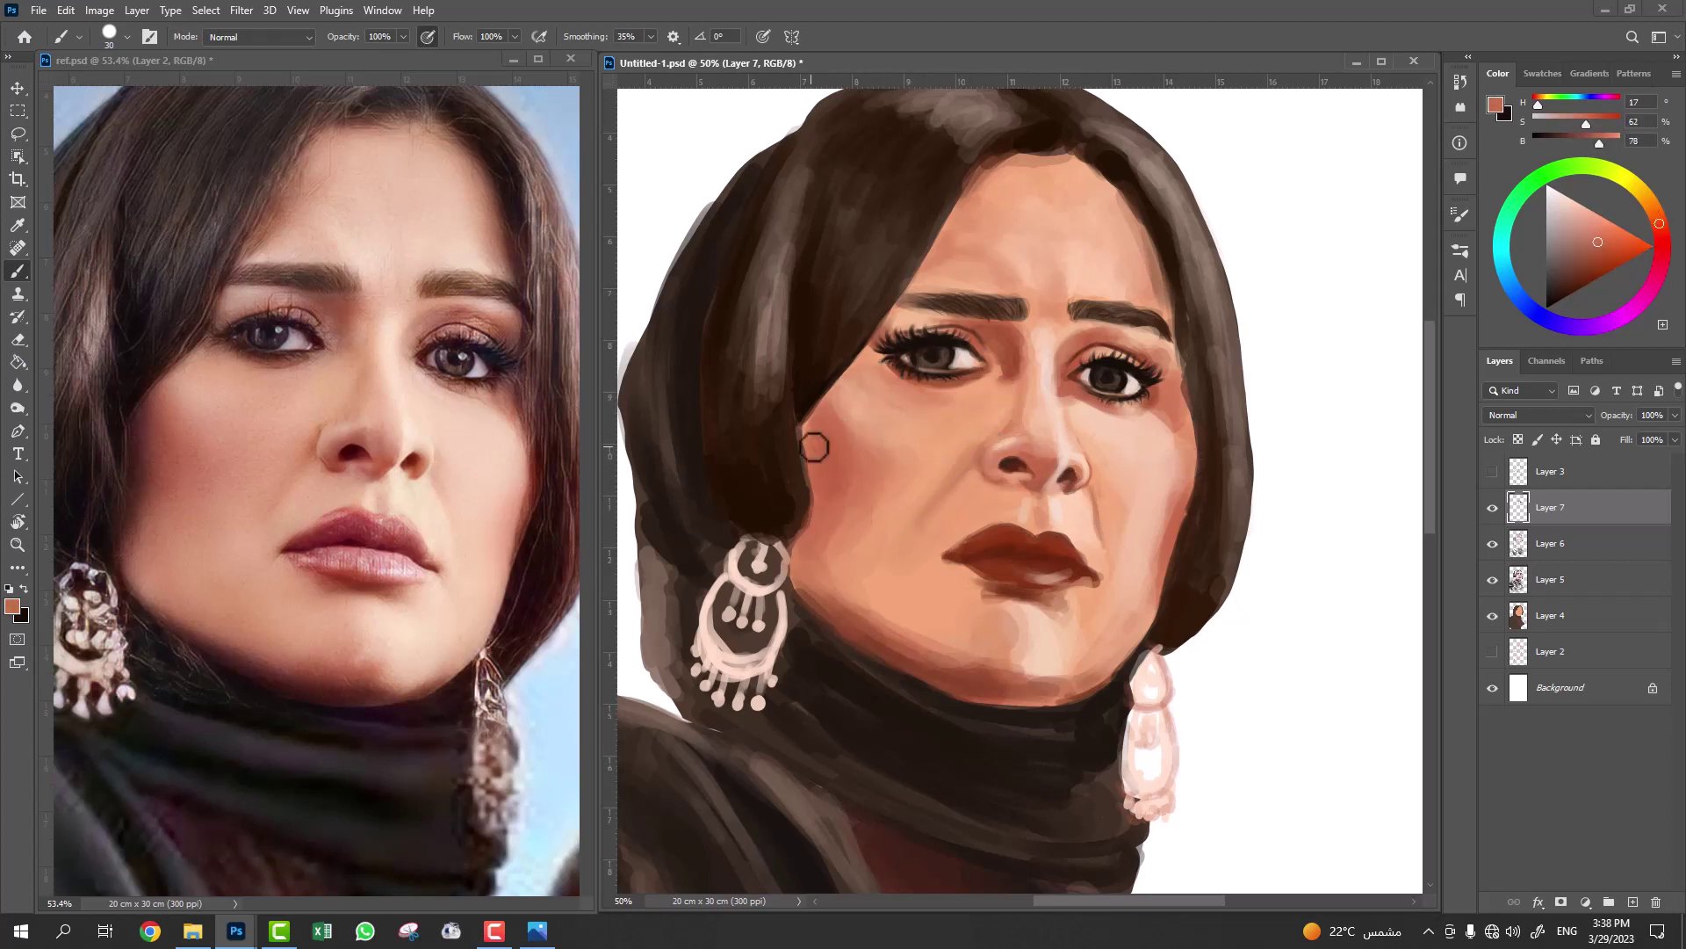
left_click(1024, 444, "alt")
left_click(1036, 439, "alt")
left_click(1010, 414, "alt")
left_click(992, 481, "alt")
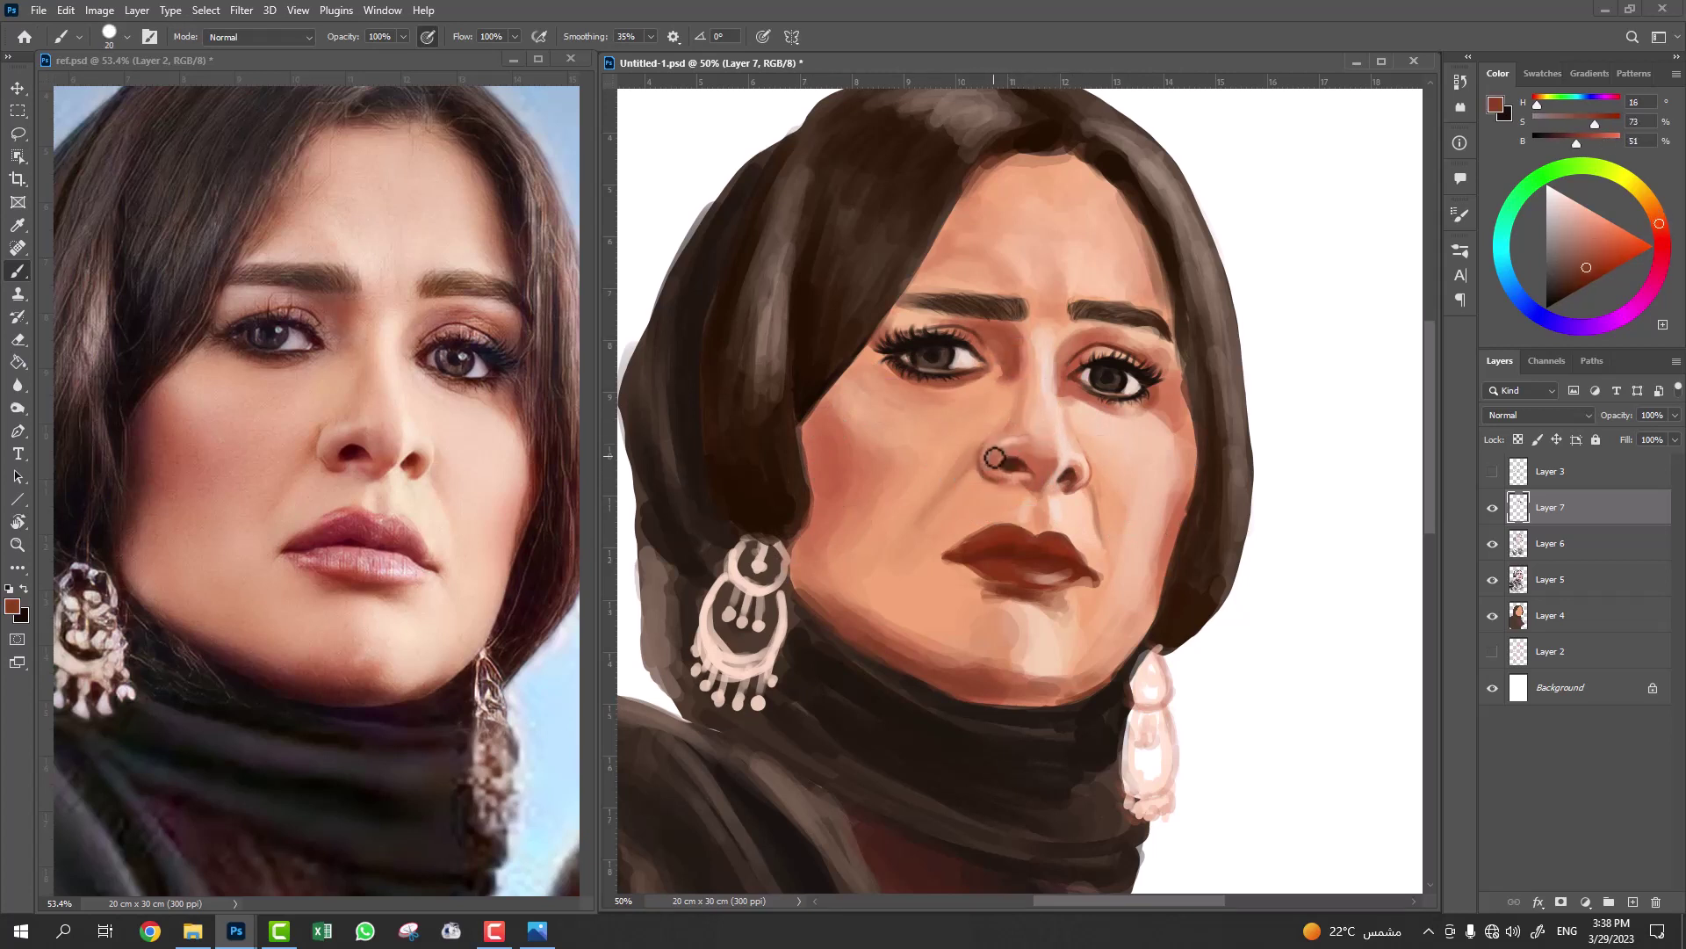
left_click(1024, 448, "alt")
left_click(1045, 494, "alt")
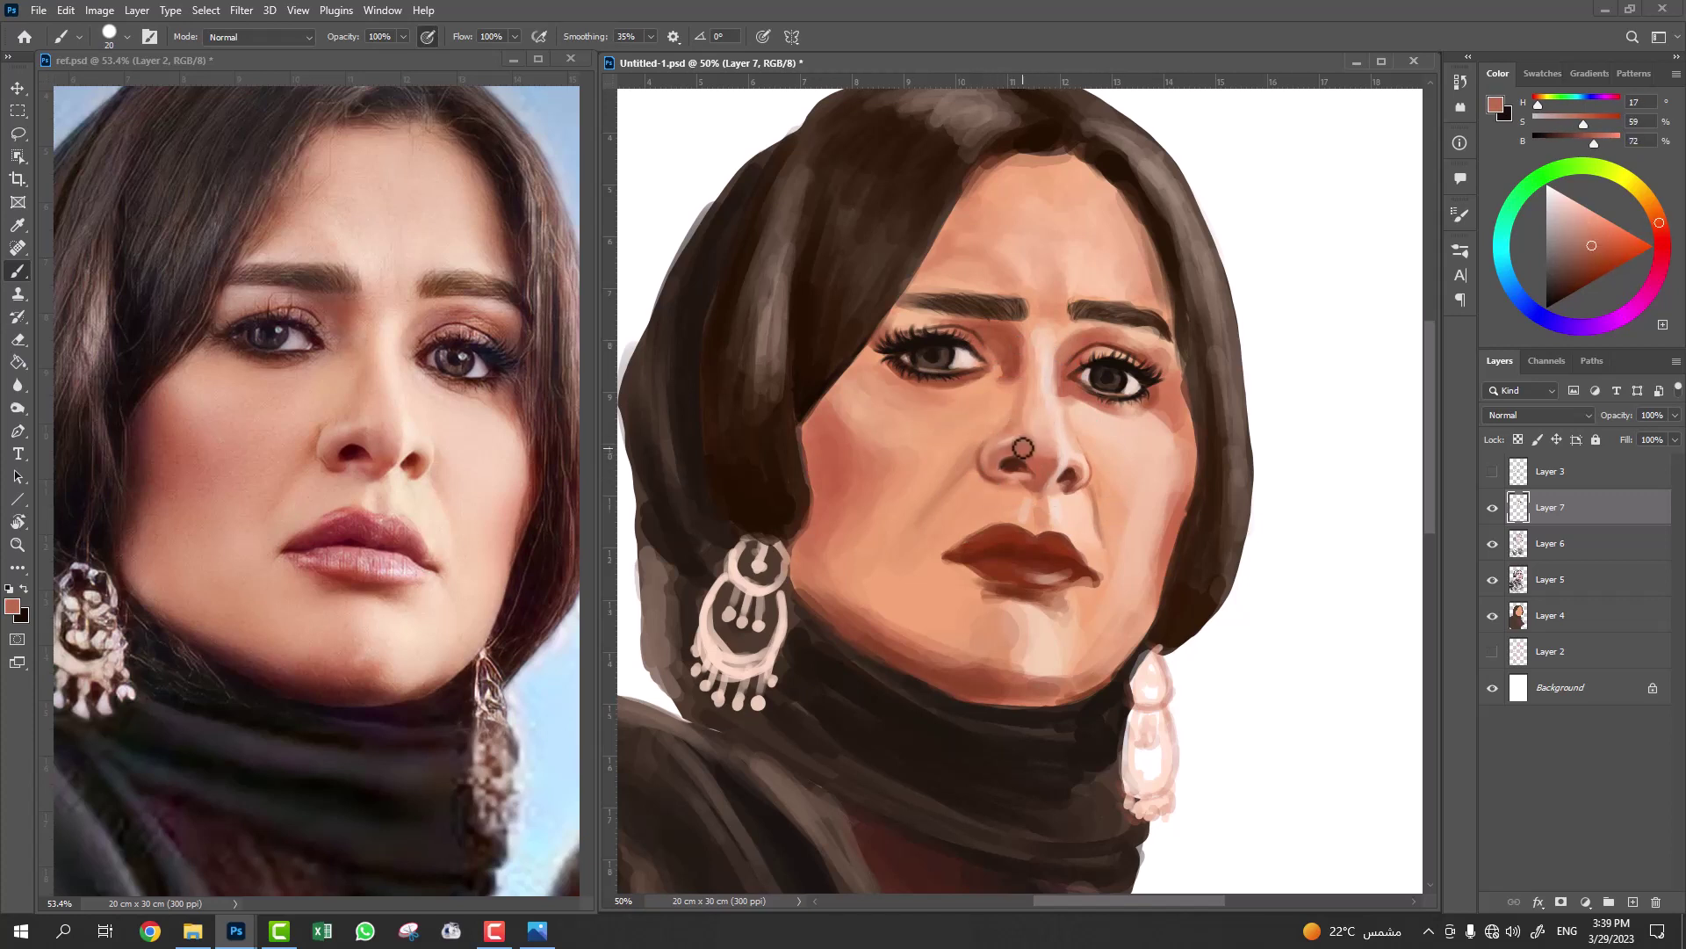
left_click(1059, 435, "alt")
Blend pale skin between the eyes and even out the chin tones.
left_click(1054, 404, "alt")
left_click(1062, 360, "alt")
left_click(1096, 350, "alt")
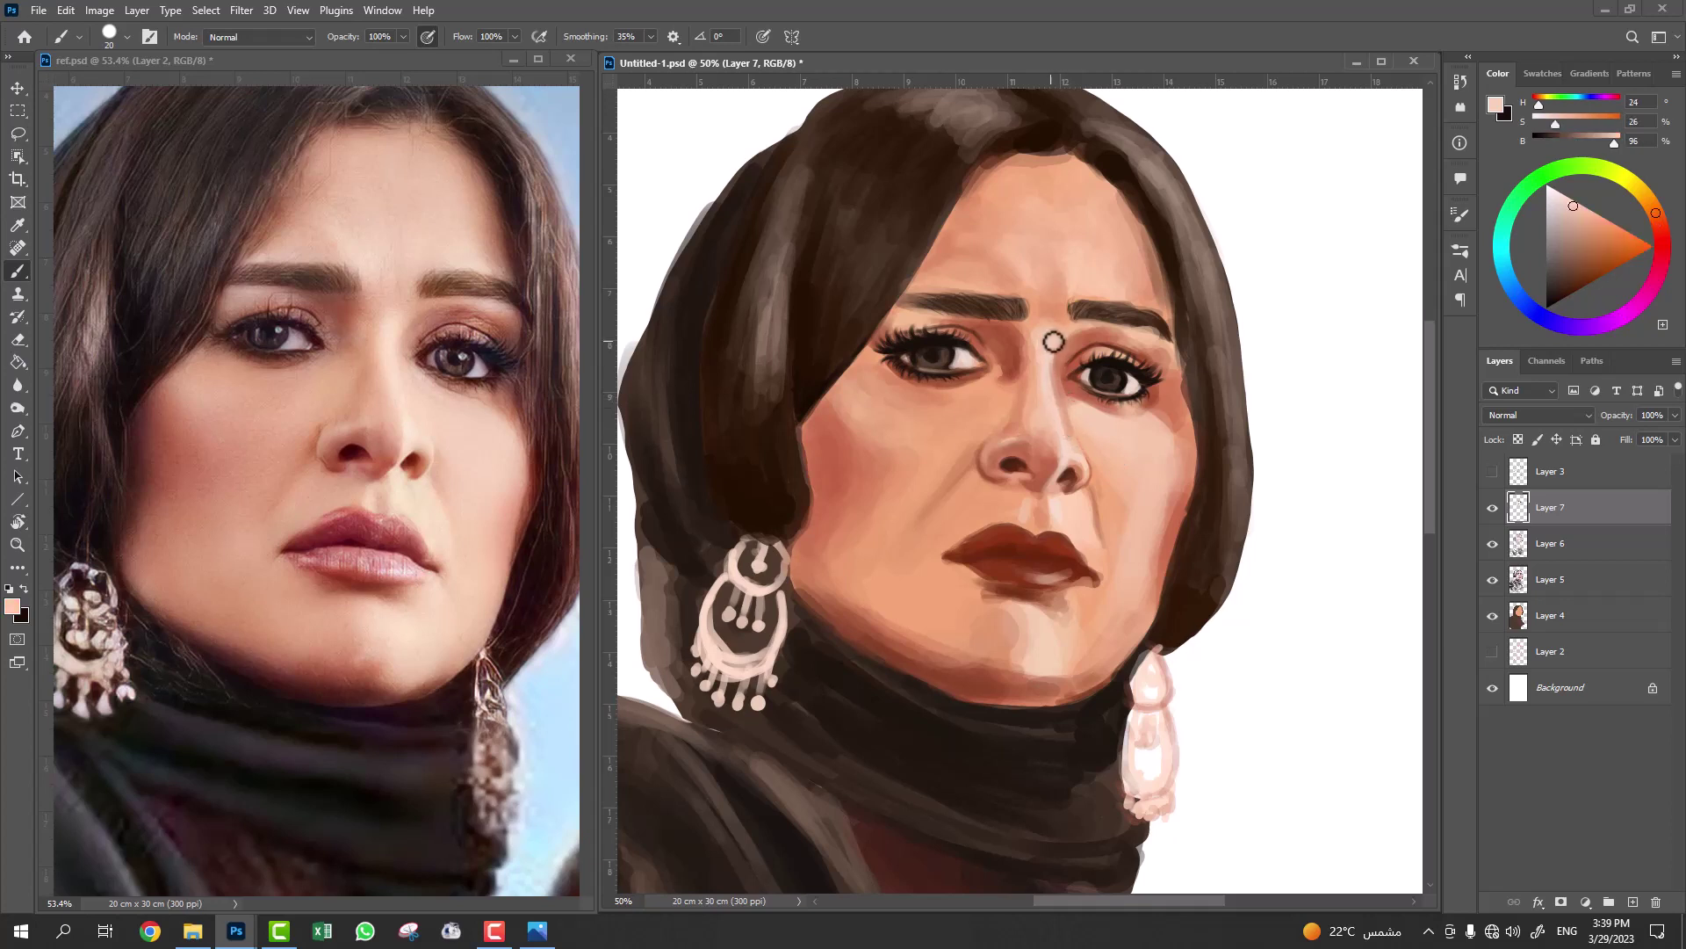
left_click(1067, 450, "alt")
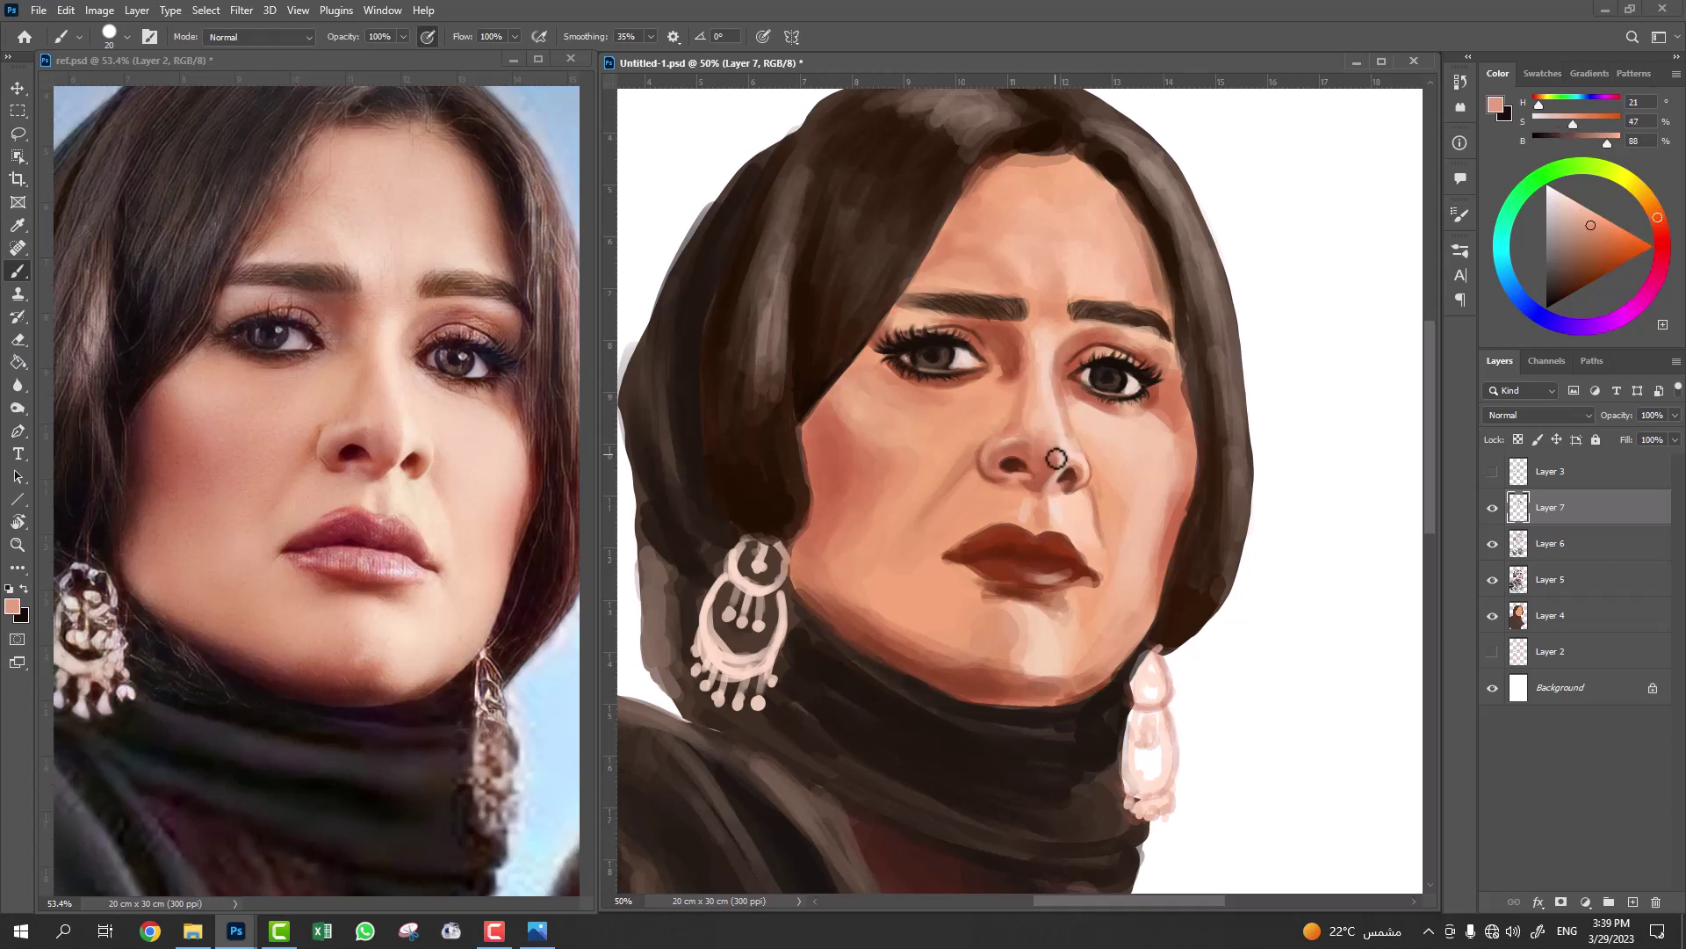
left_click(1051, 608, "alt")
left_click(1023, 624, "alt")
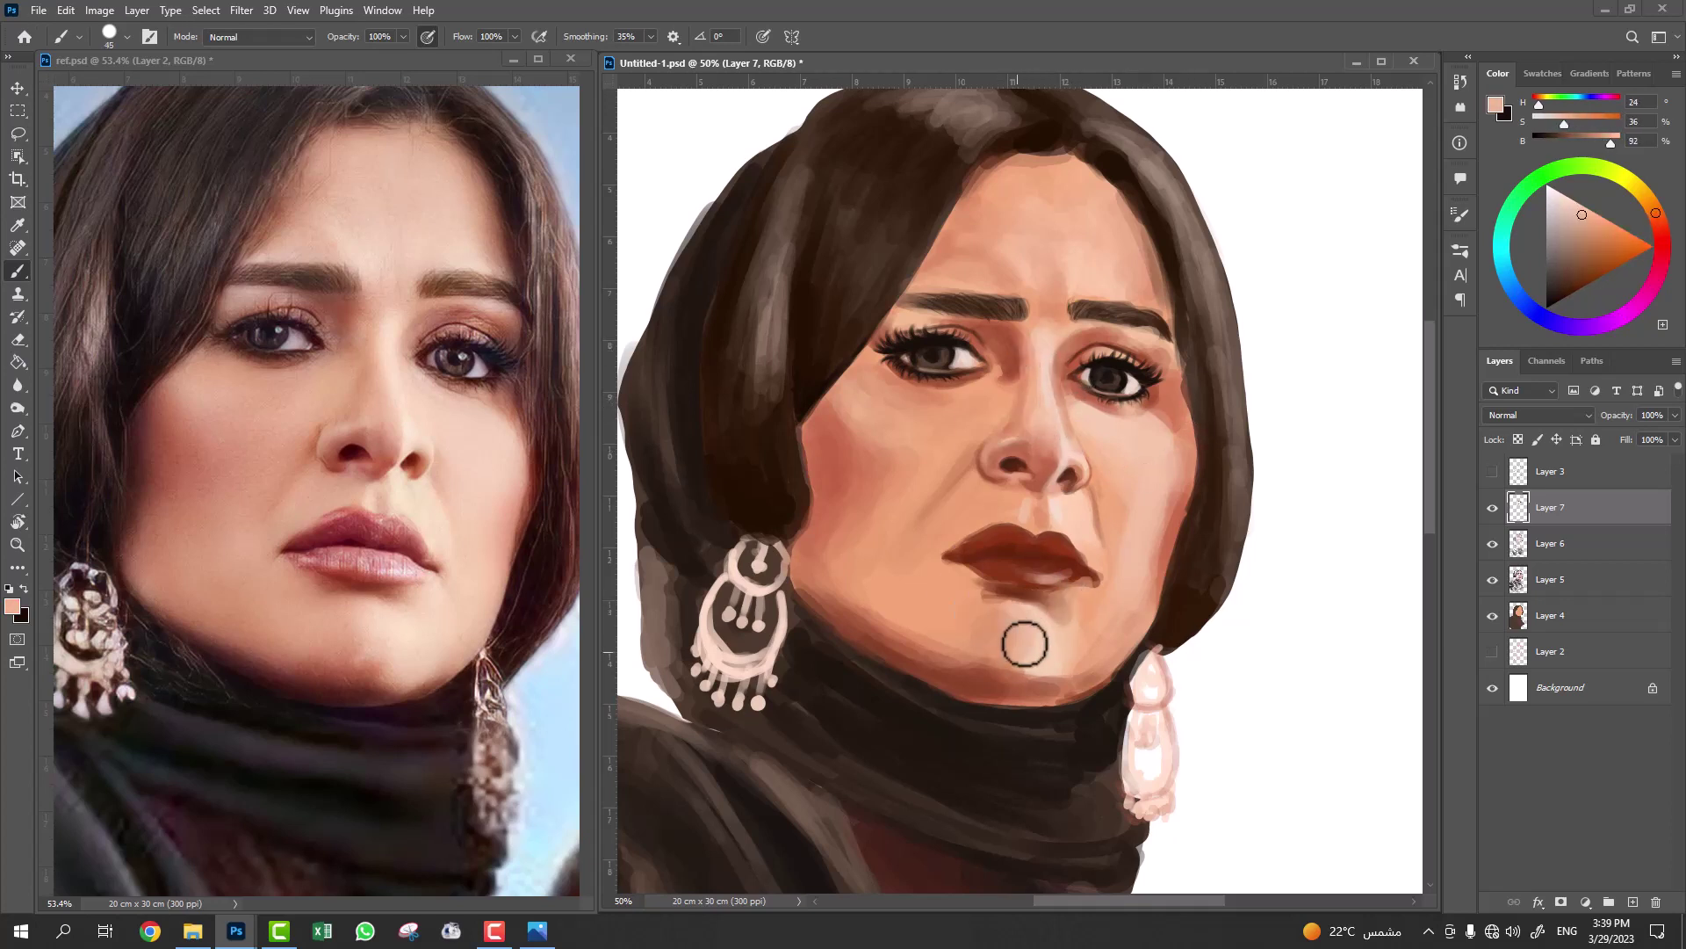
left_click(971, 605, "alt")
left_click(1084, 596, "alt")
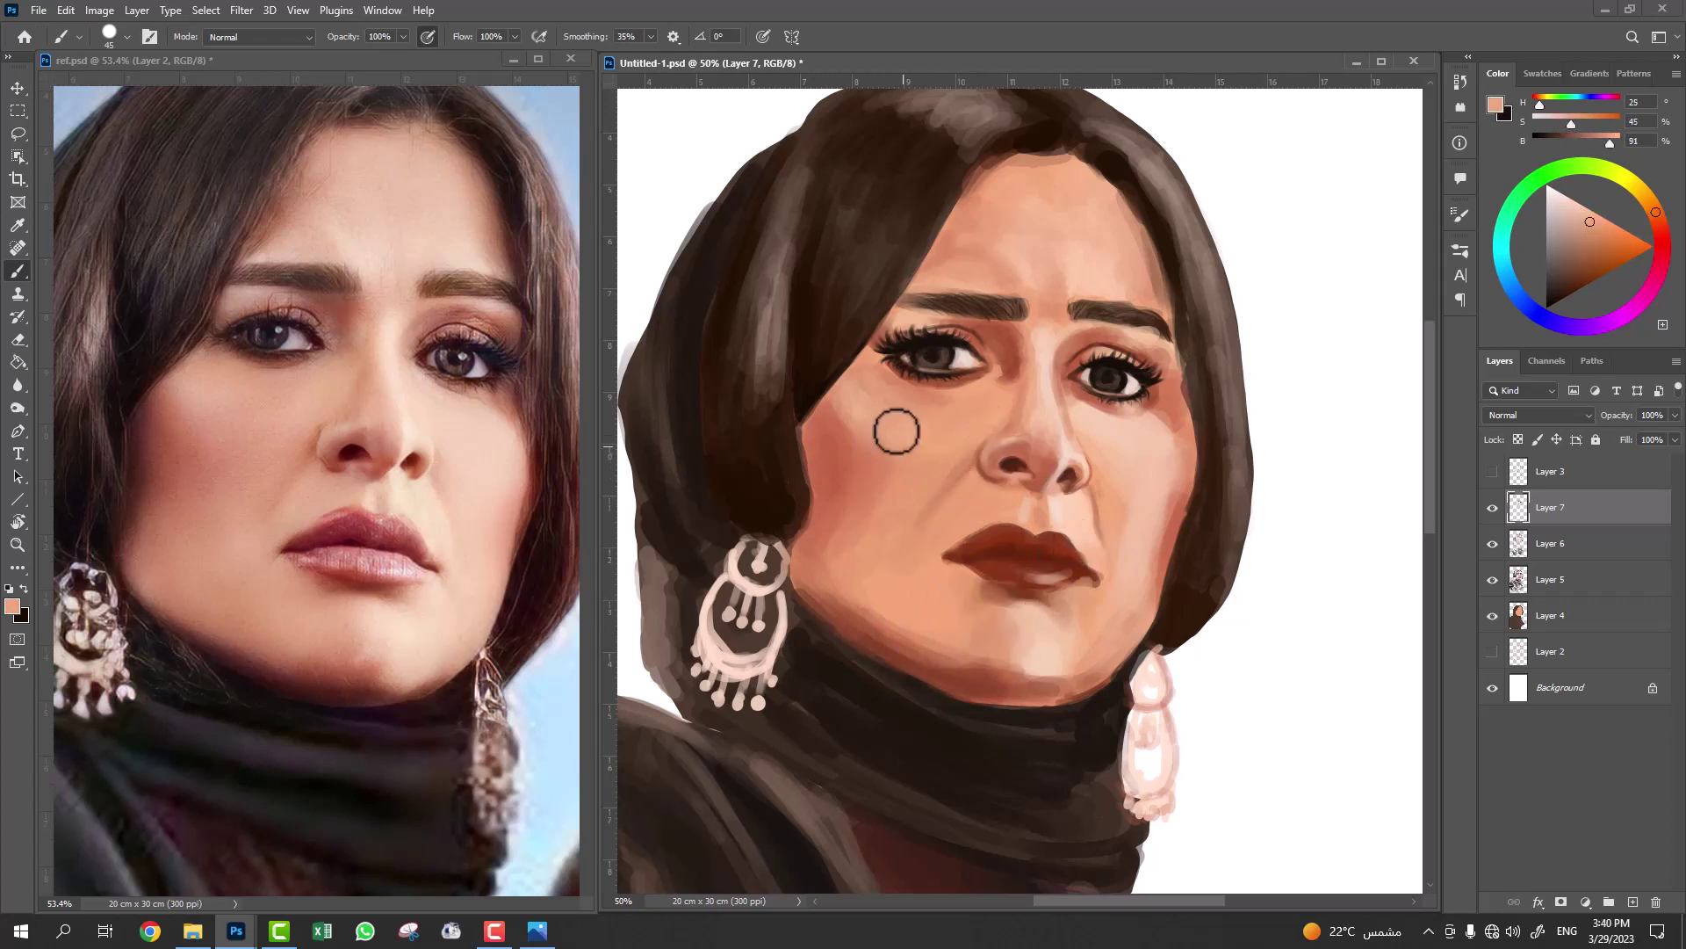
Paint a pale chin highlight and darken the shading along the left jaw.
left_click(1115, 470, "alt")
left_click(1092, 413, "alt")
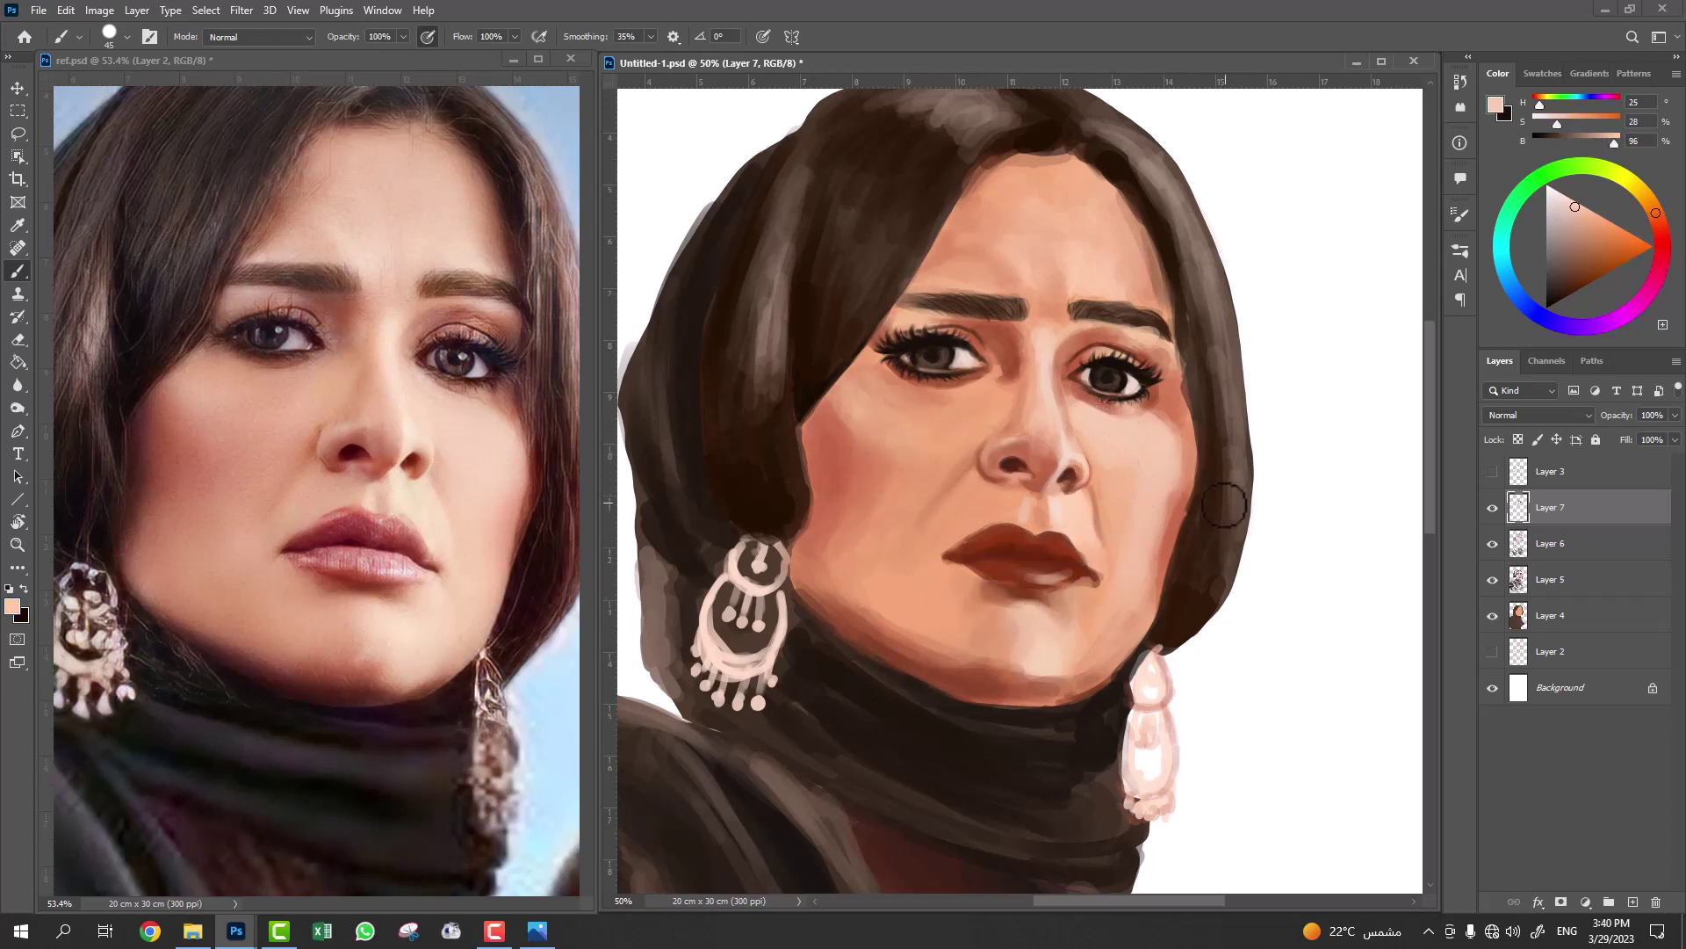
left_click(1174, 473, "alt")
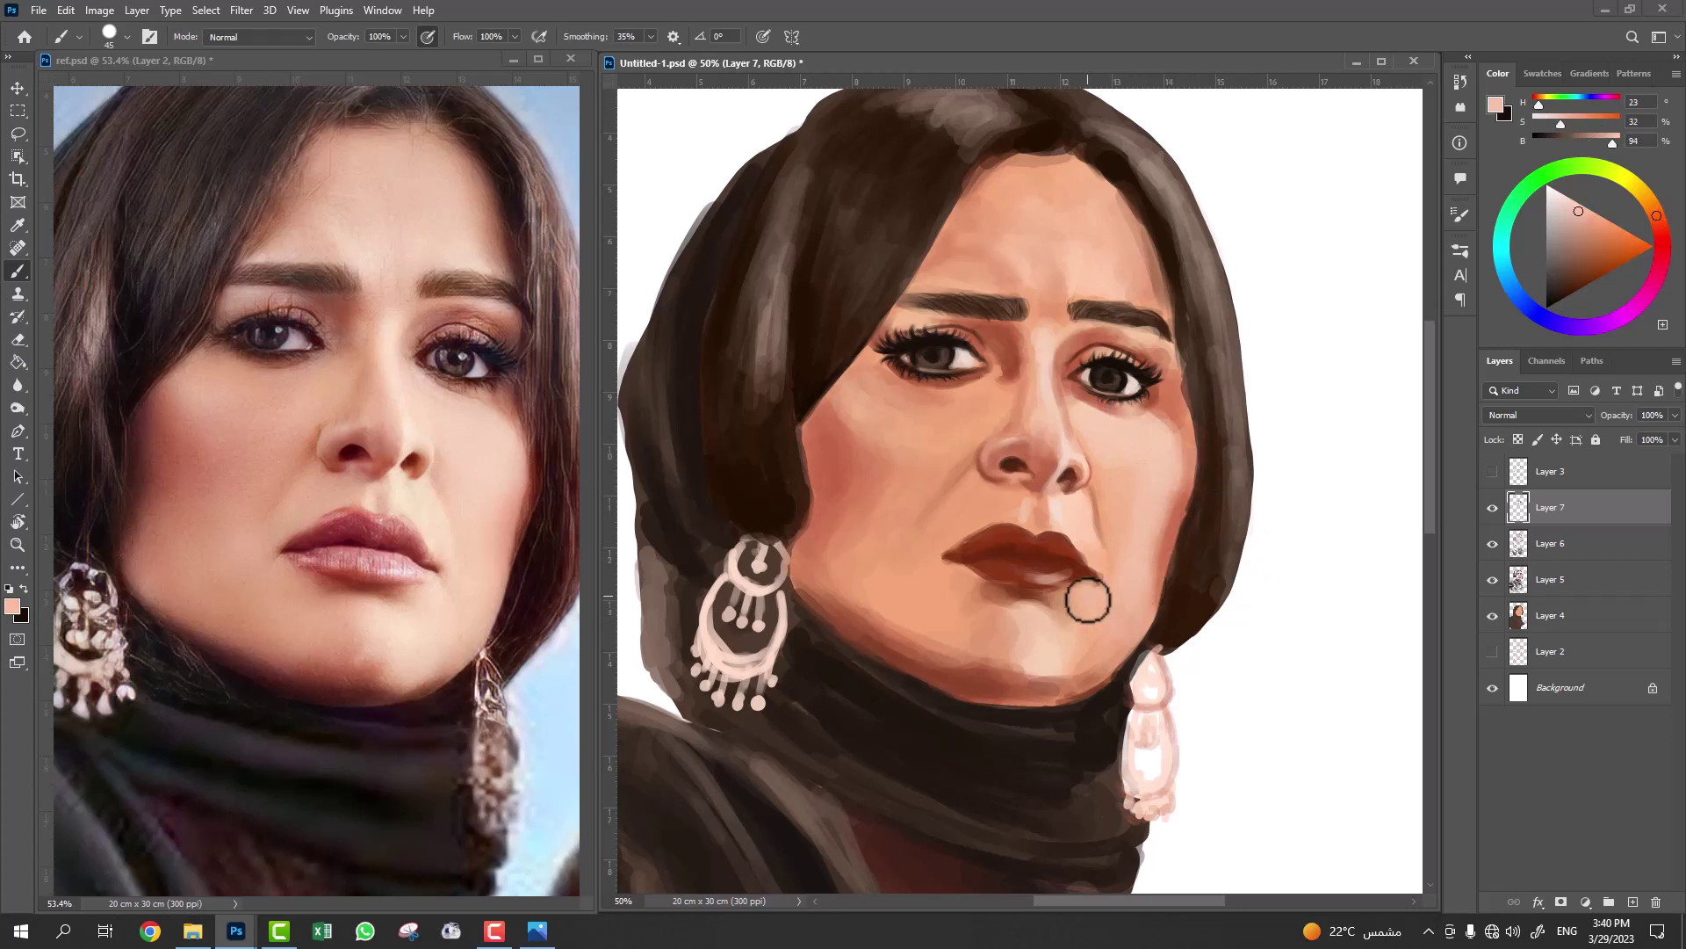
mouse_move(1049, 643)
left_mouse_down()
mouse_move(875, 647)
mouse_move(1027, 688)
mouse_move(1125, 652)
left_mouse_up()
left_click(971, 628, "alt")
Refine the lower lip with deeper and lighter reds using a smaller brush.
left_click(1012, 524, "alt")
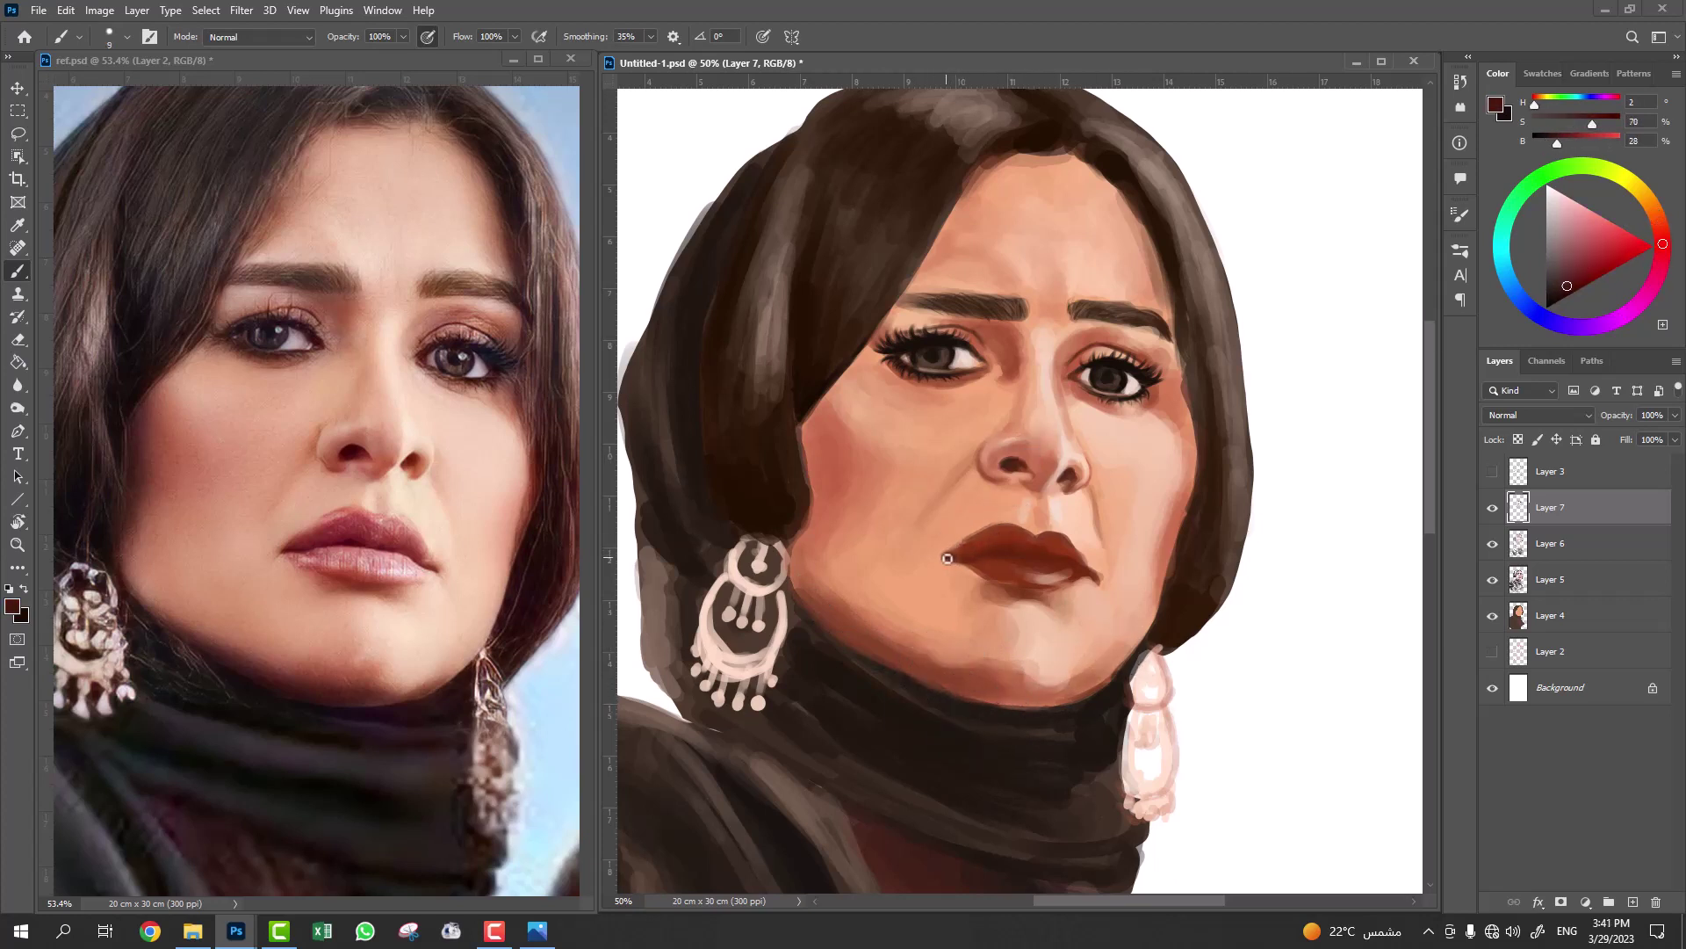
left_click(1051, 542, "alt")
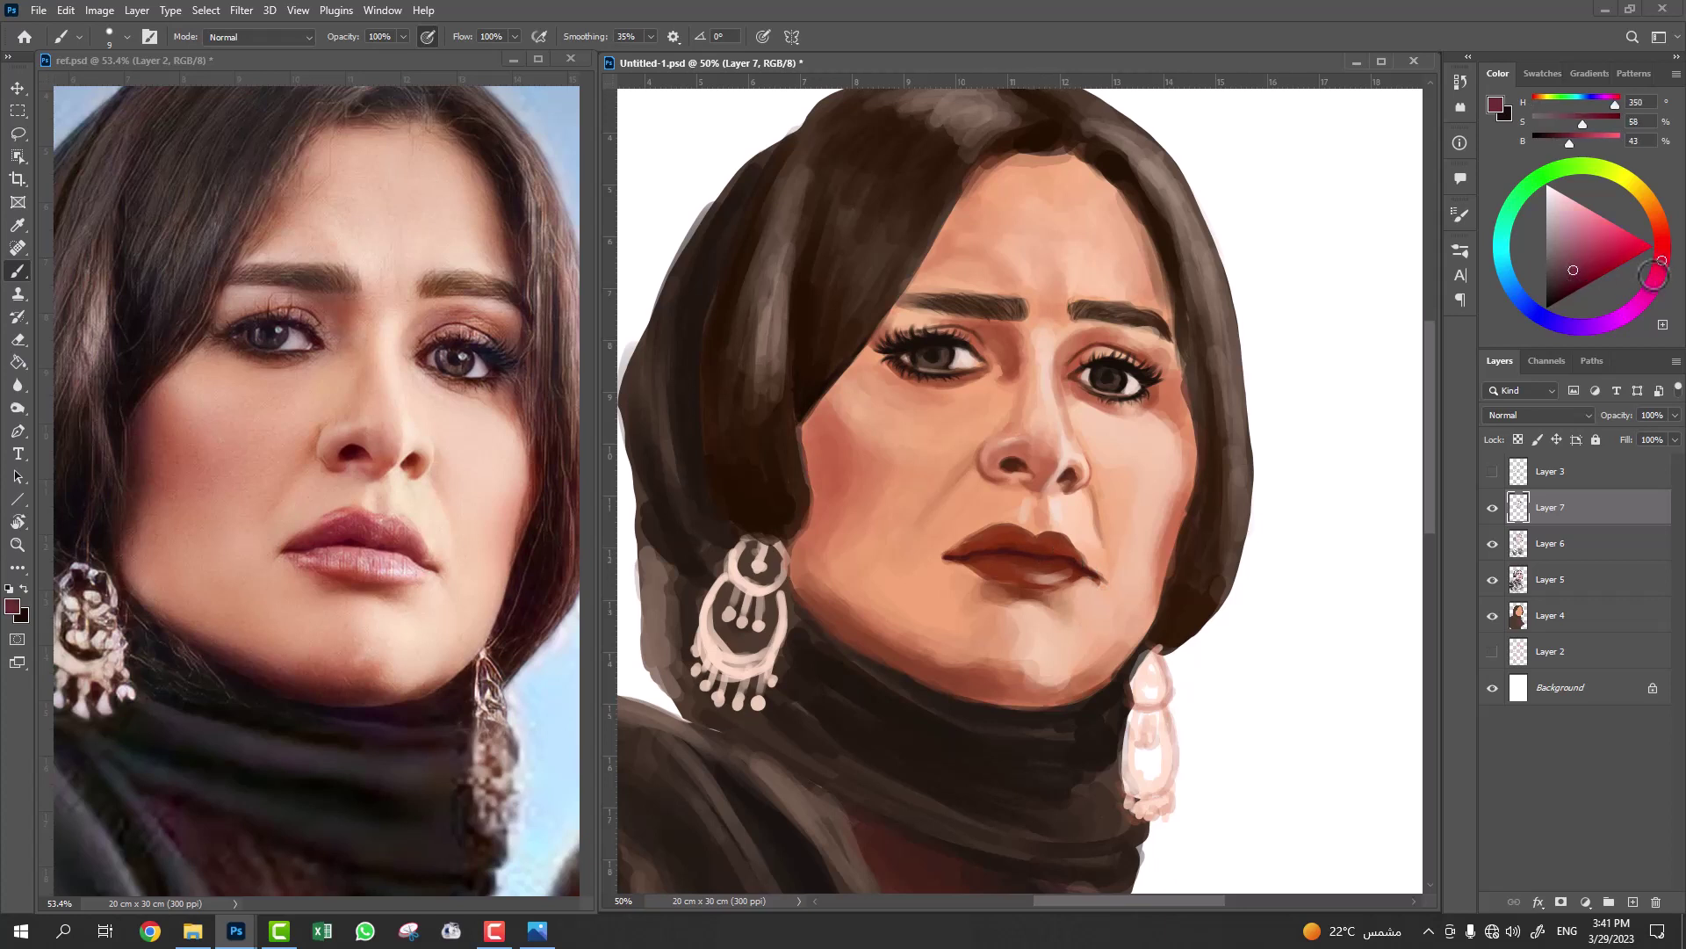
left_click(981, 551, "alt")
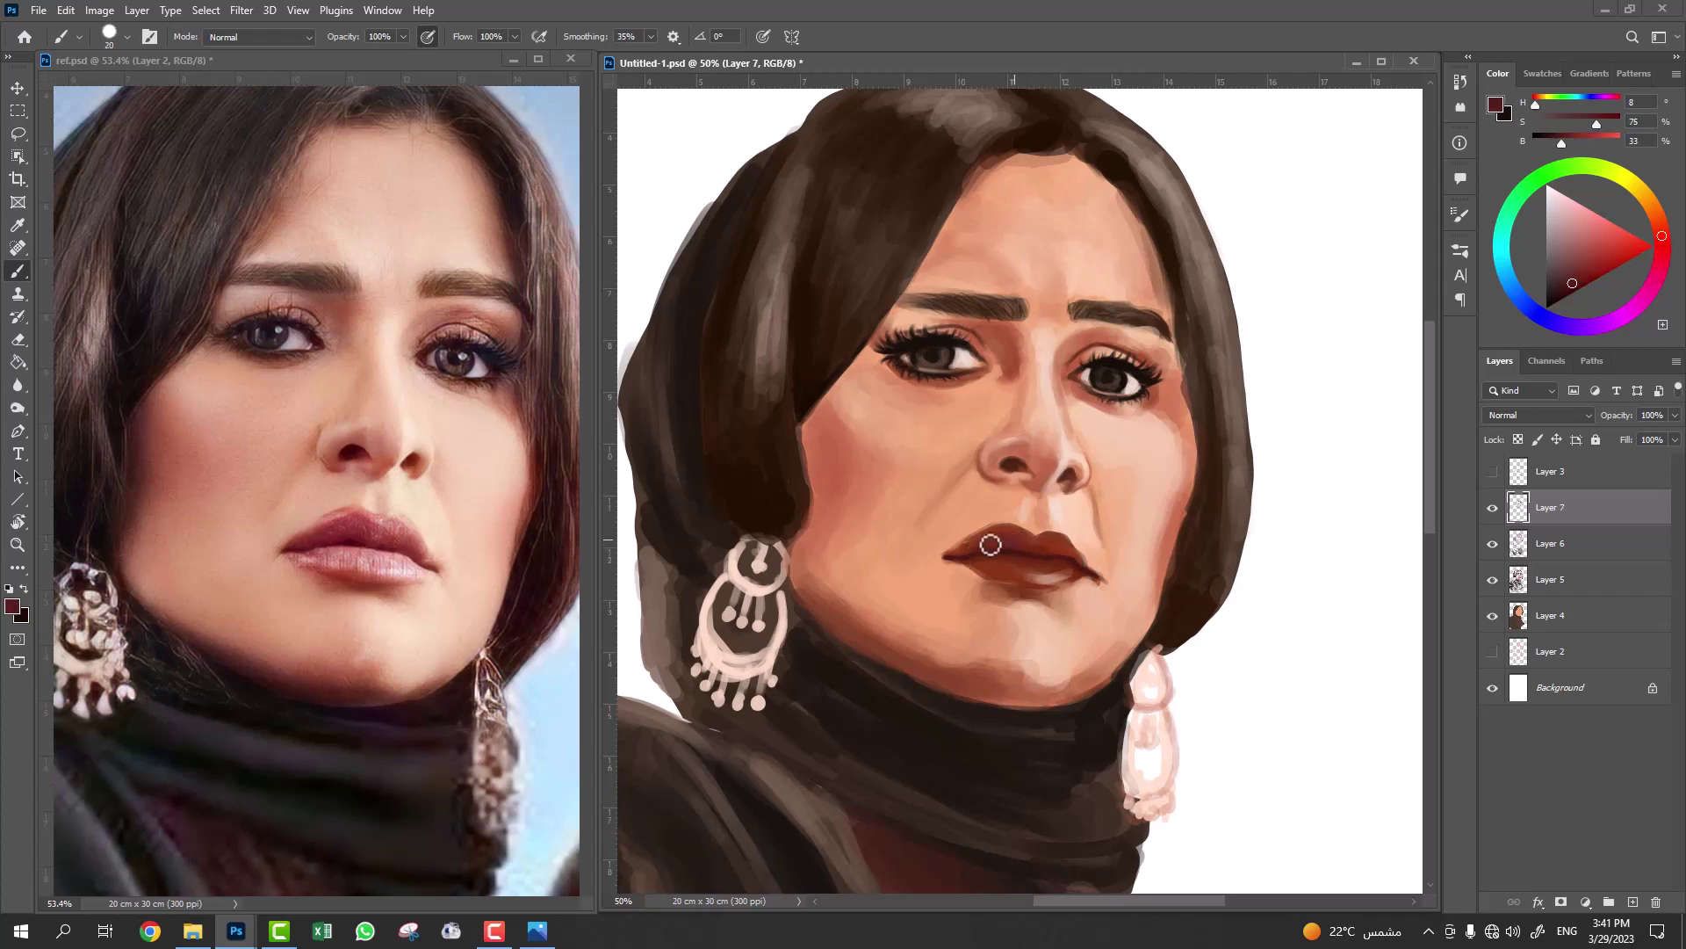
left_click(1043, 539, "alt")
key("bracketleft")
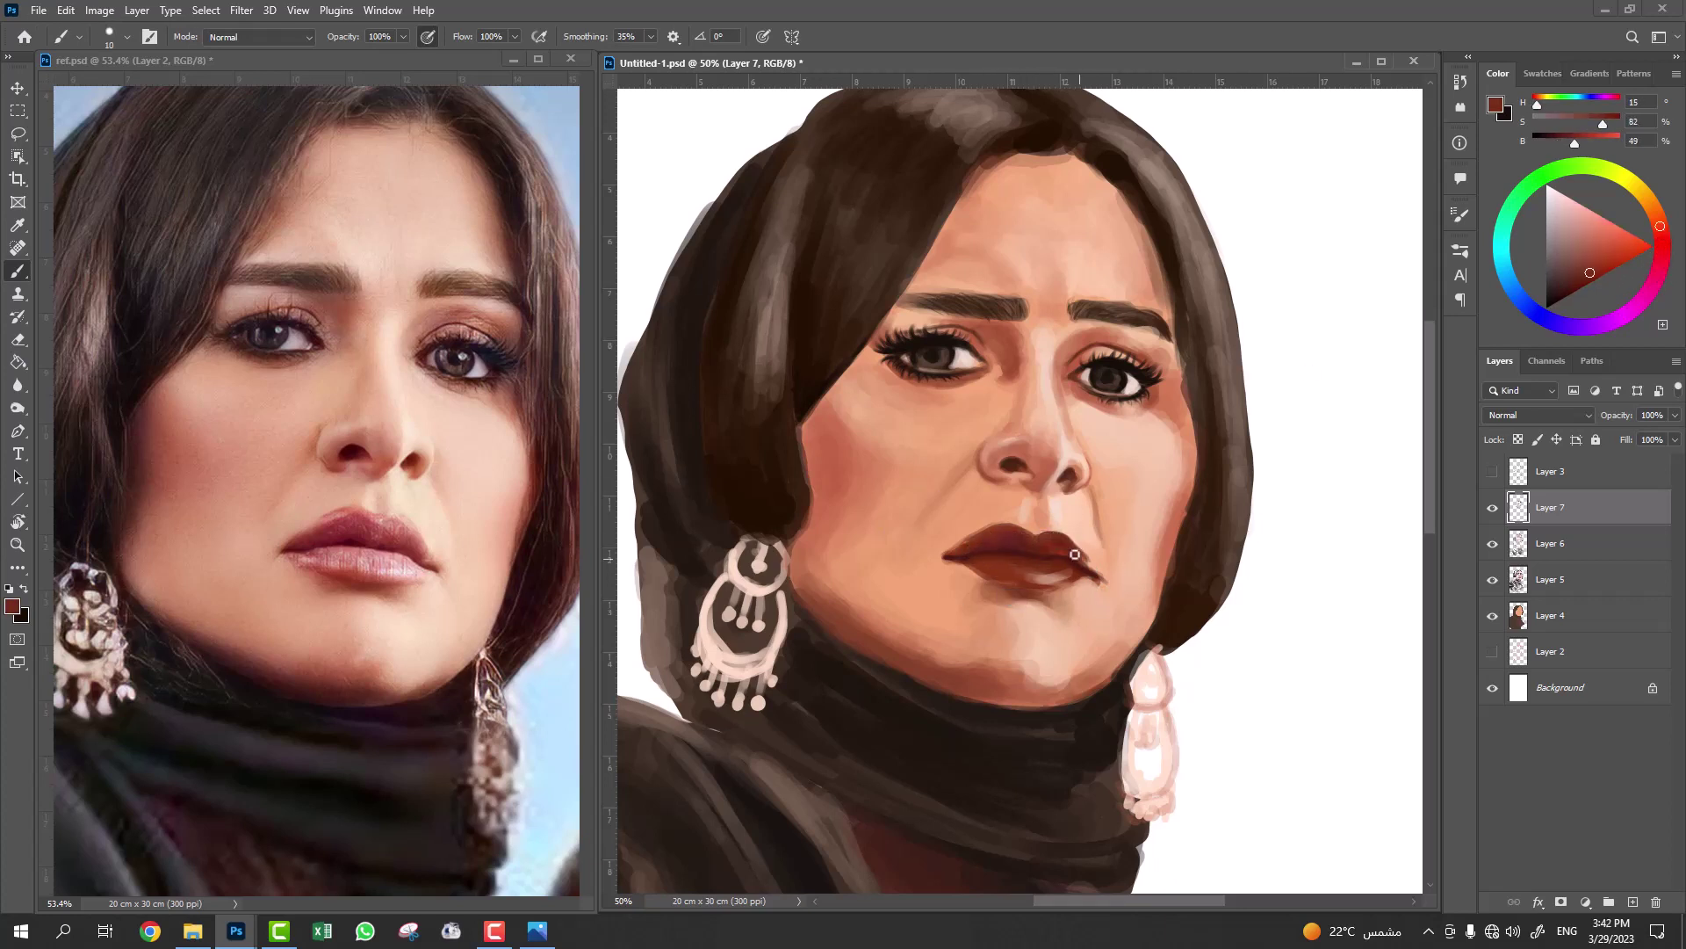
left_click(1042, 511, "alt")
left_click(1005, 592, "alt")
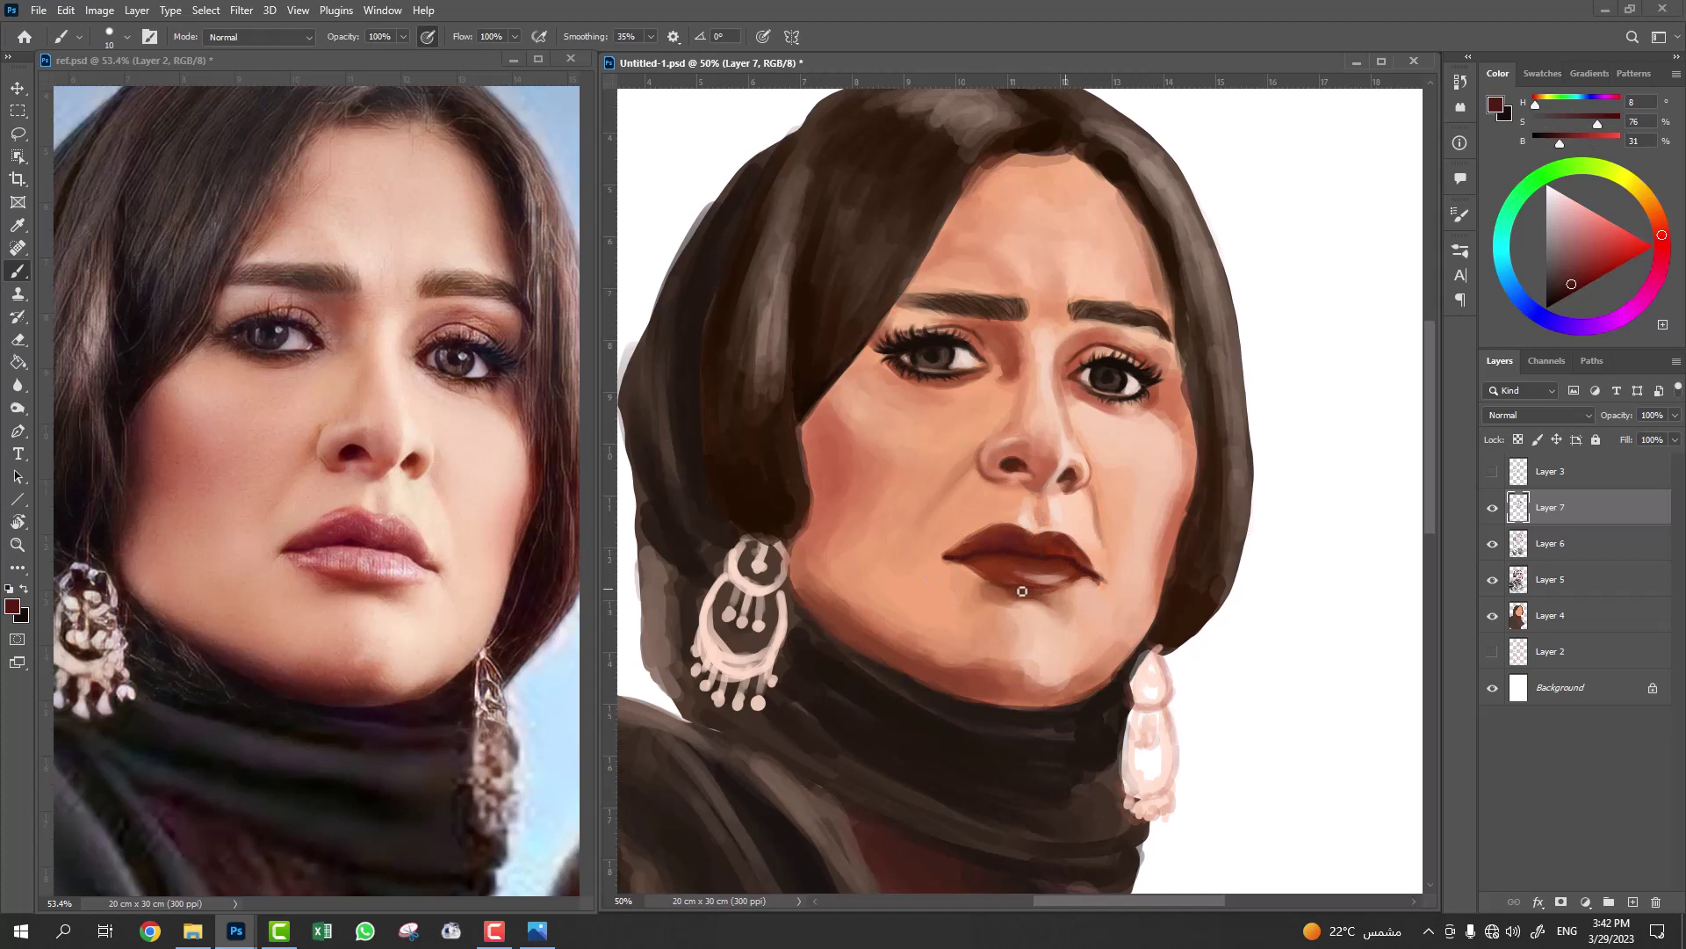
left_click_drag(1599, 256, 1608, 246)
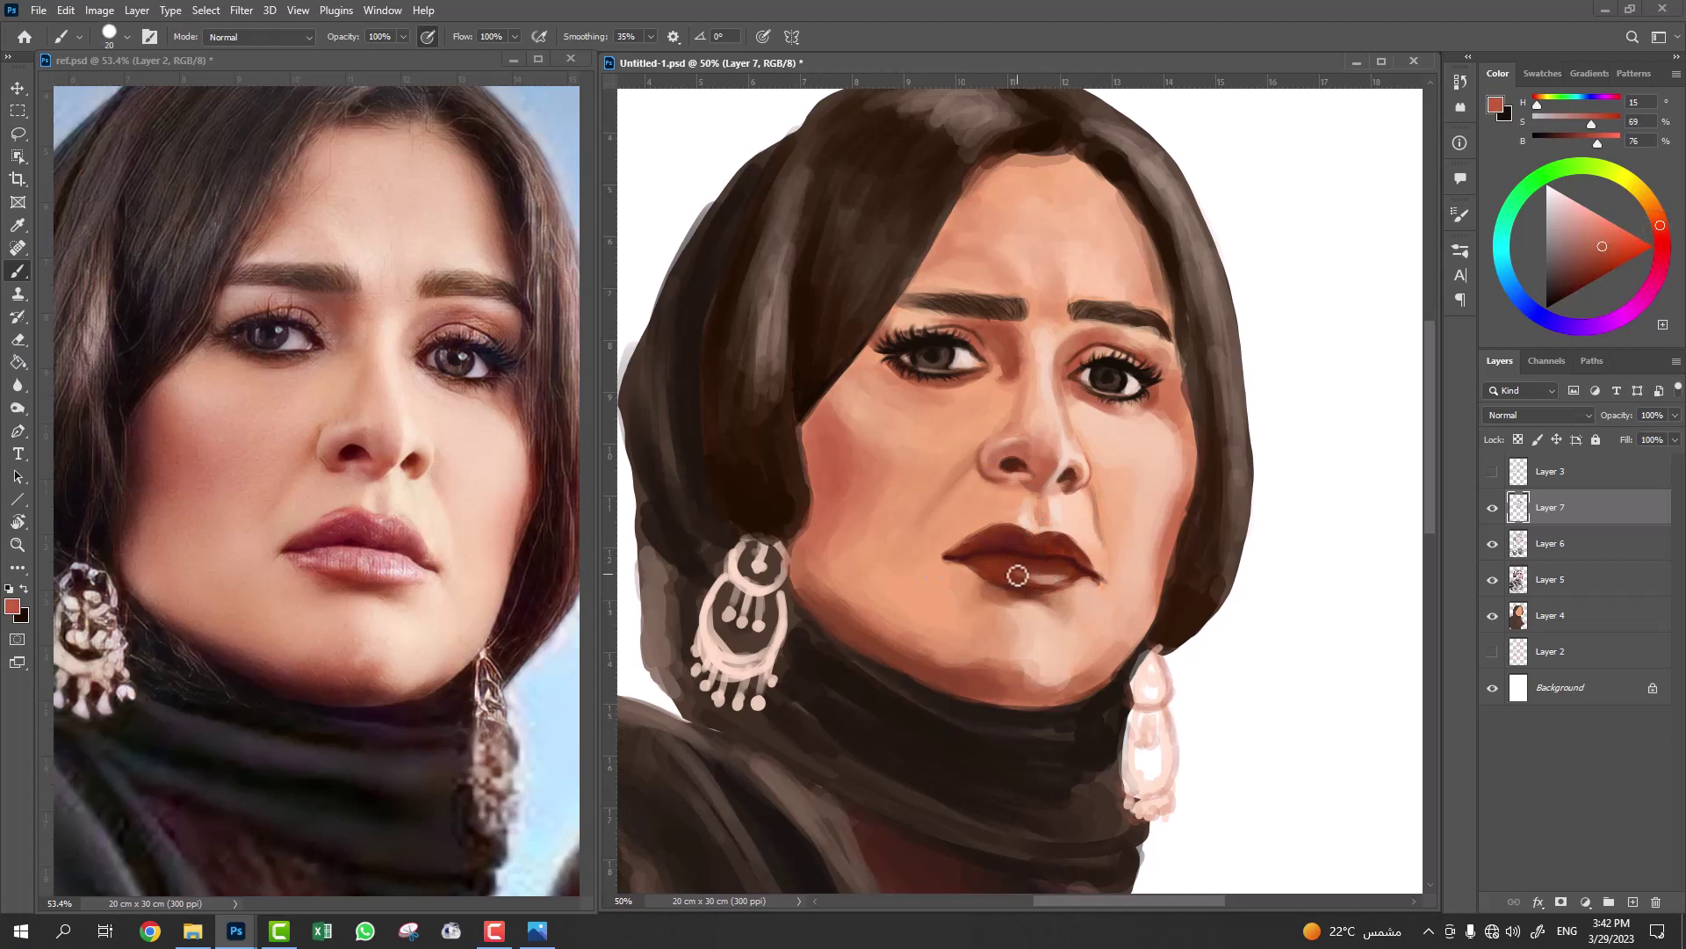
left_click_drag(996, 565, 1041, 566)
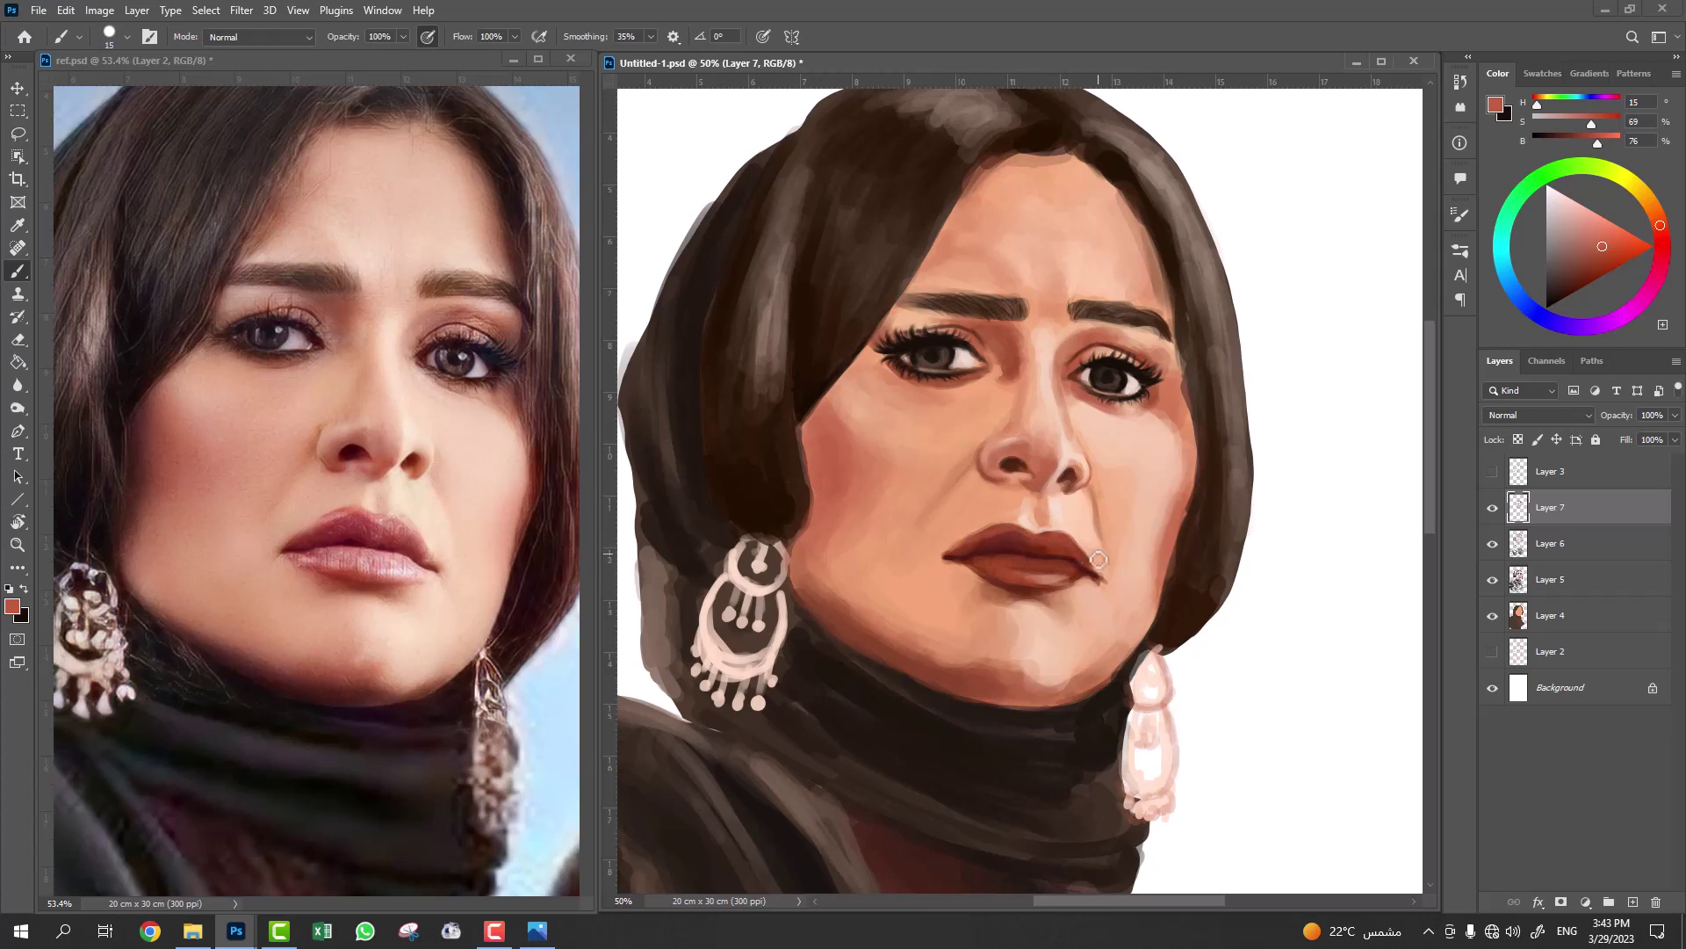
Blend skin tones around the lips, nose highlight and right eye.
left_click(1055, 581, "alt")
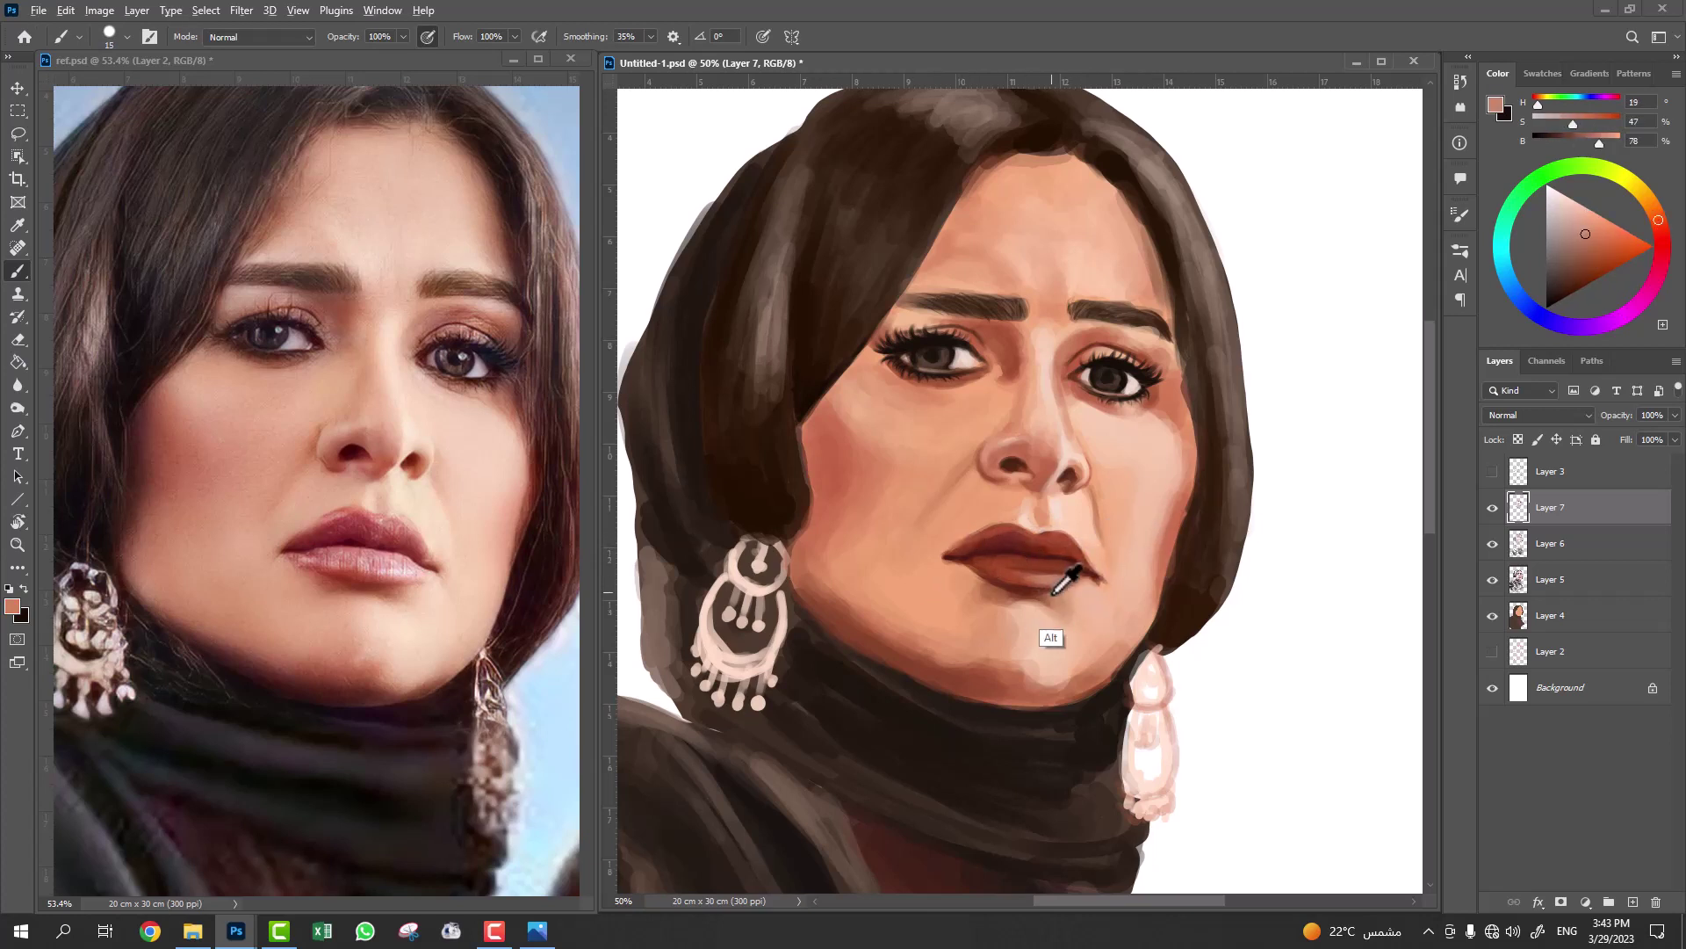
left_click(1054, 593, "alt")
left_click(944, 550, "alt")
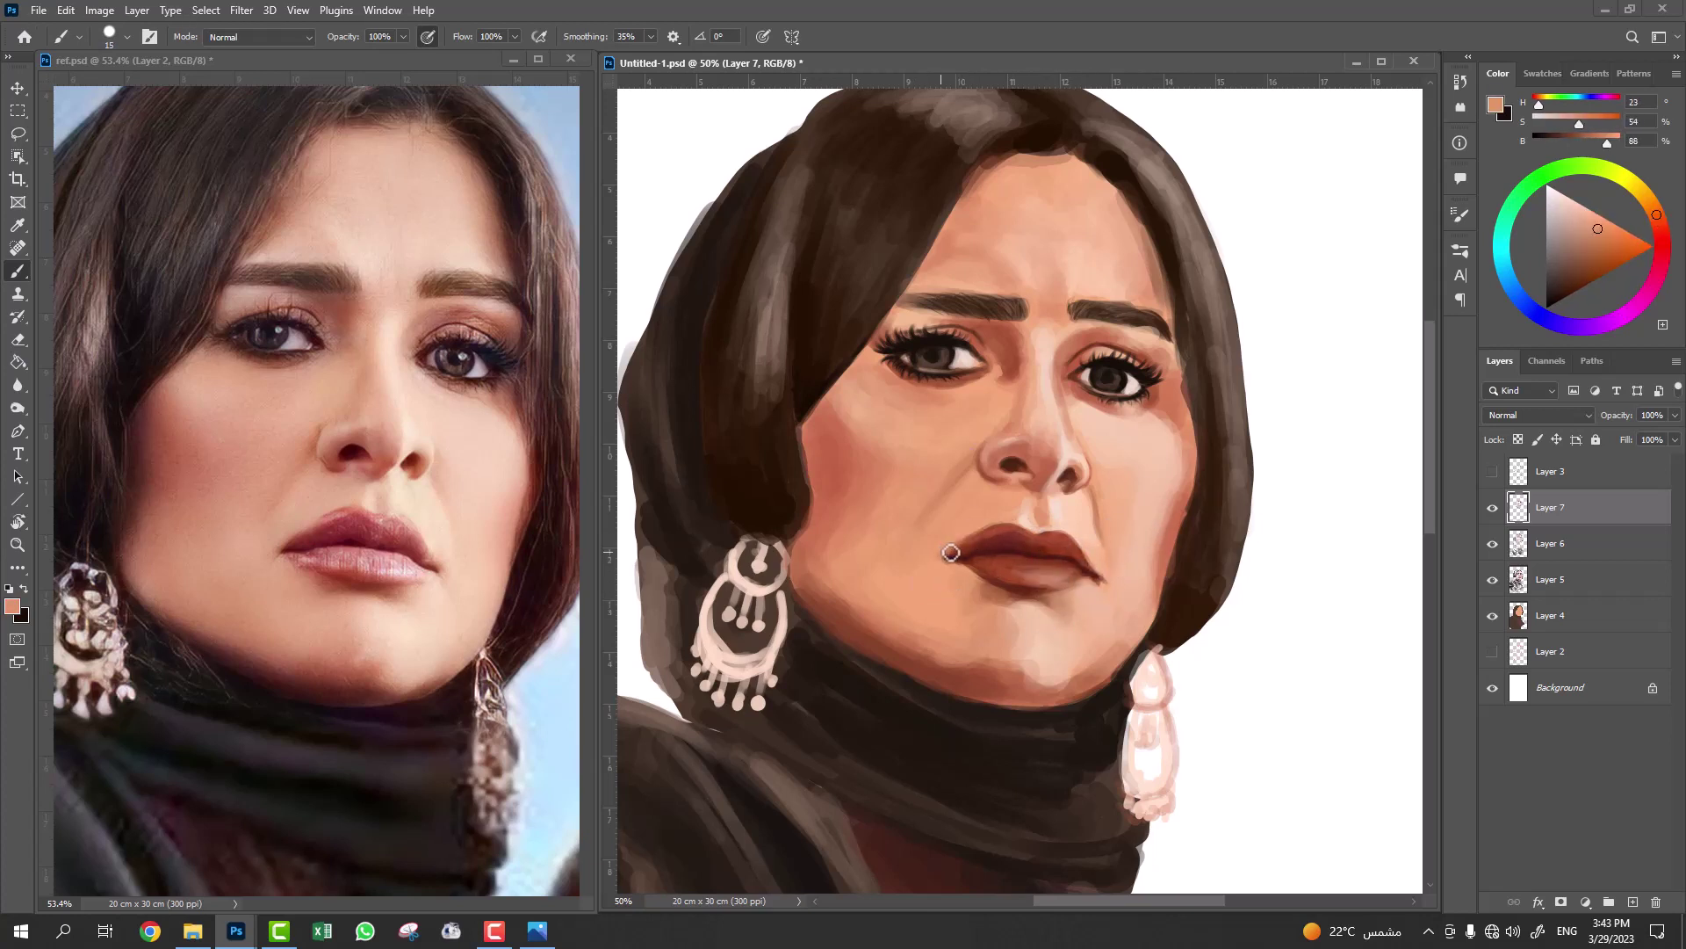
left_click(954, 567, "alt")
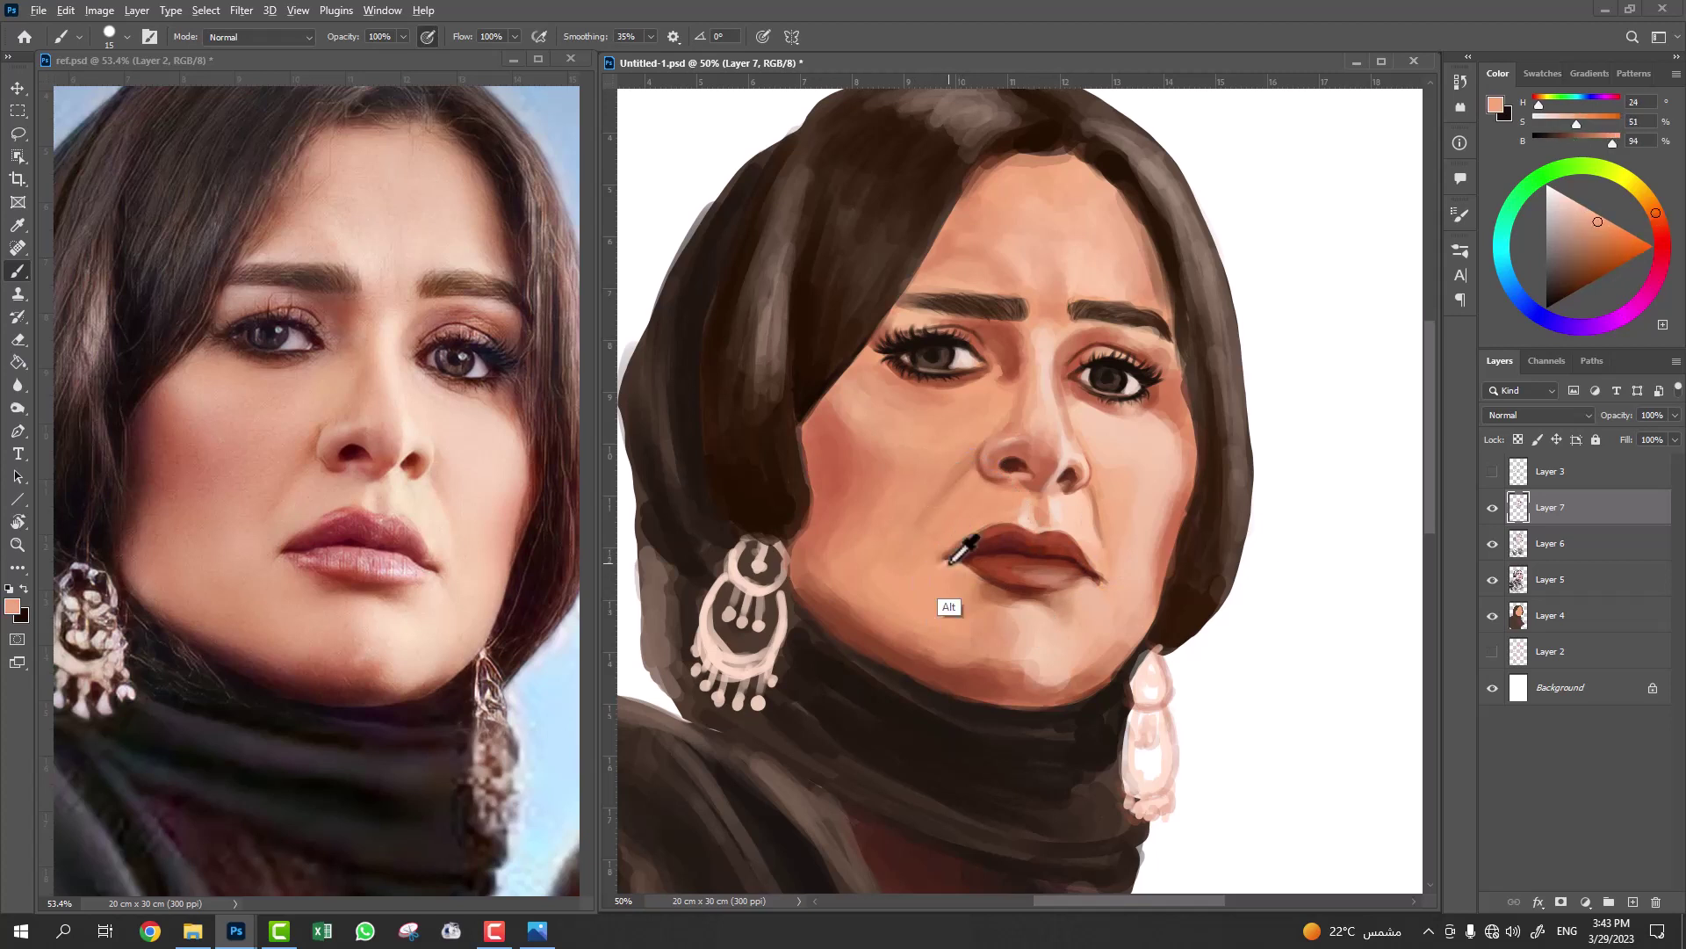
left_click(1104, 576, "alt")
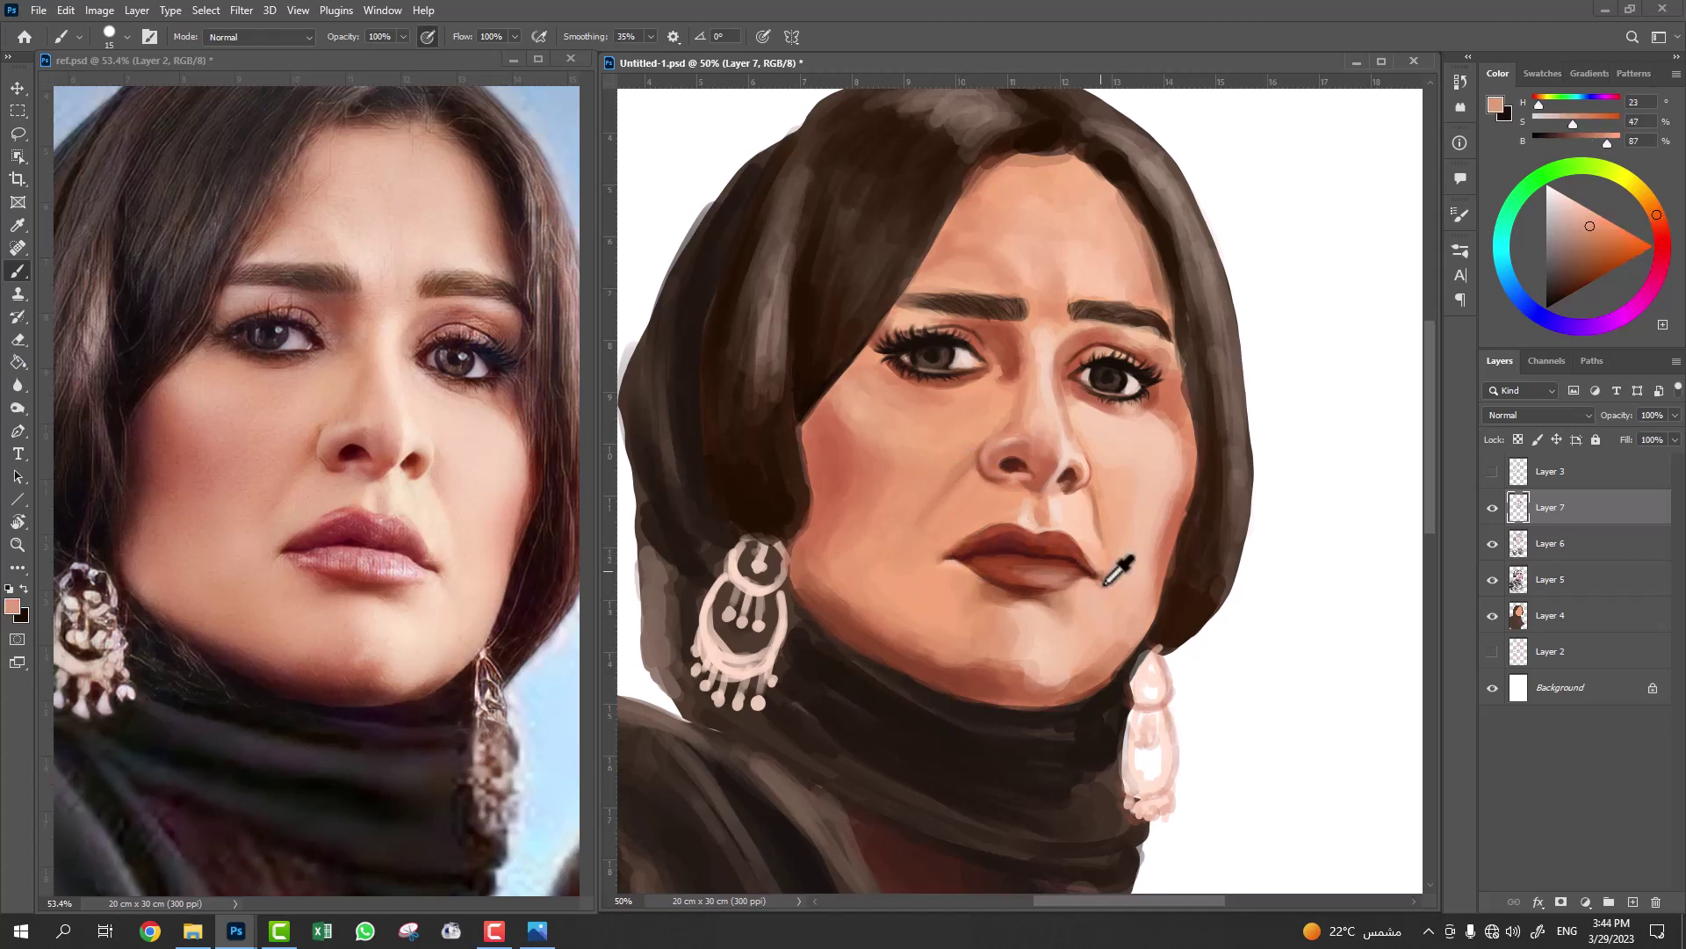
left_click(1069, 453, "alt")
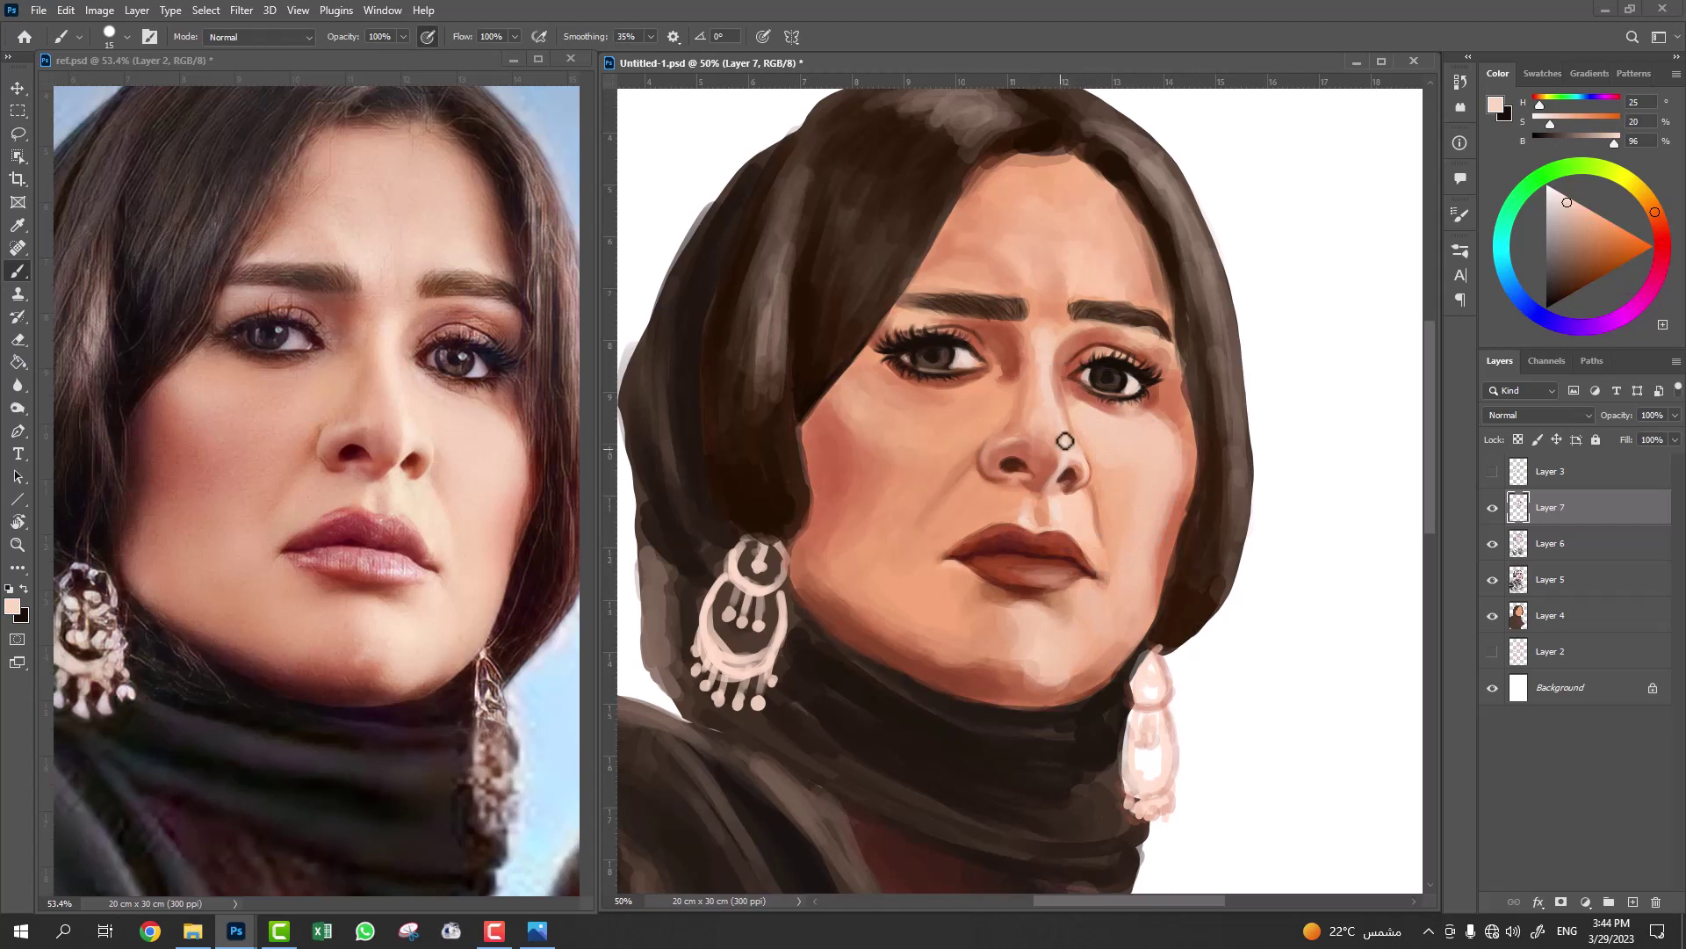
left_click(1157, 406, "alt")
left_click(1169, 386, "alt")
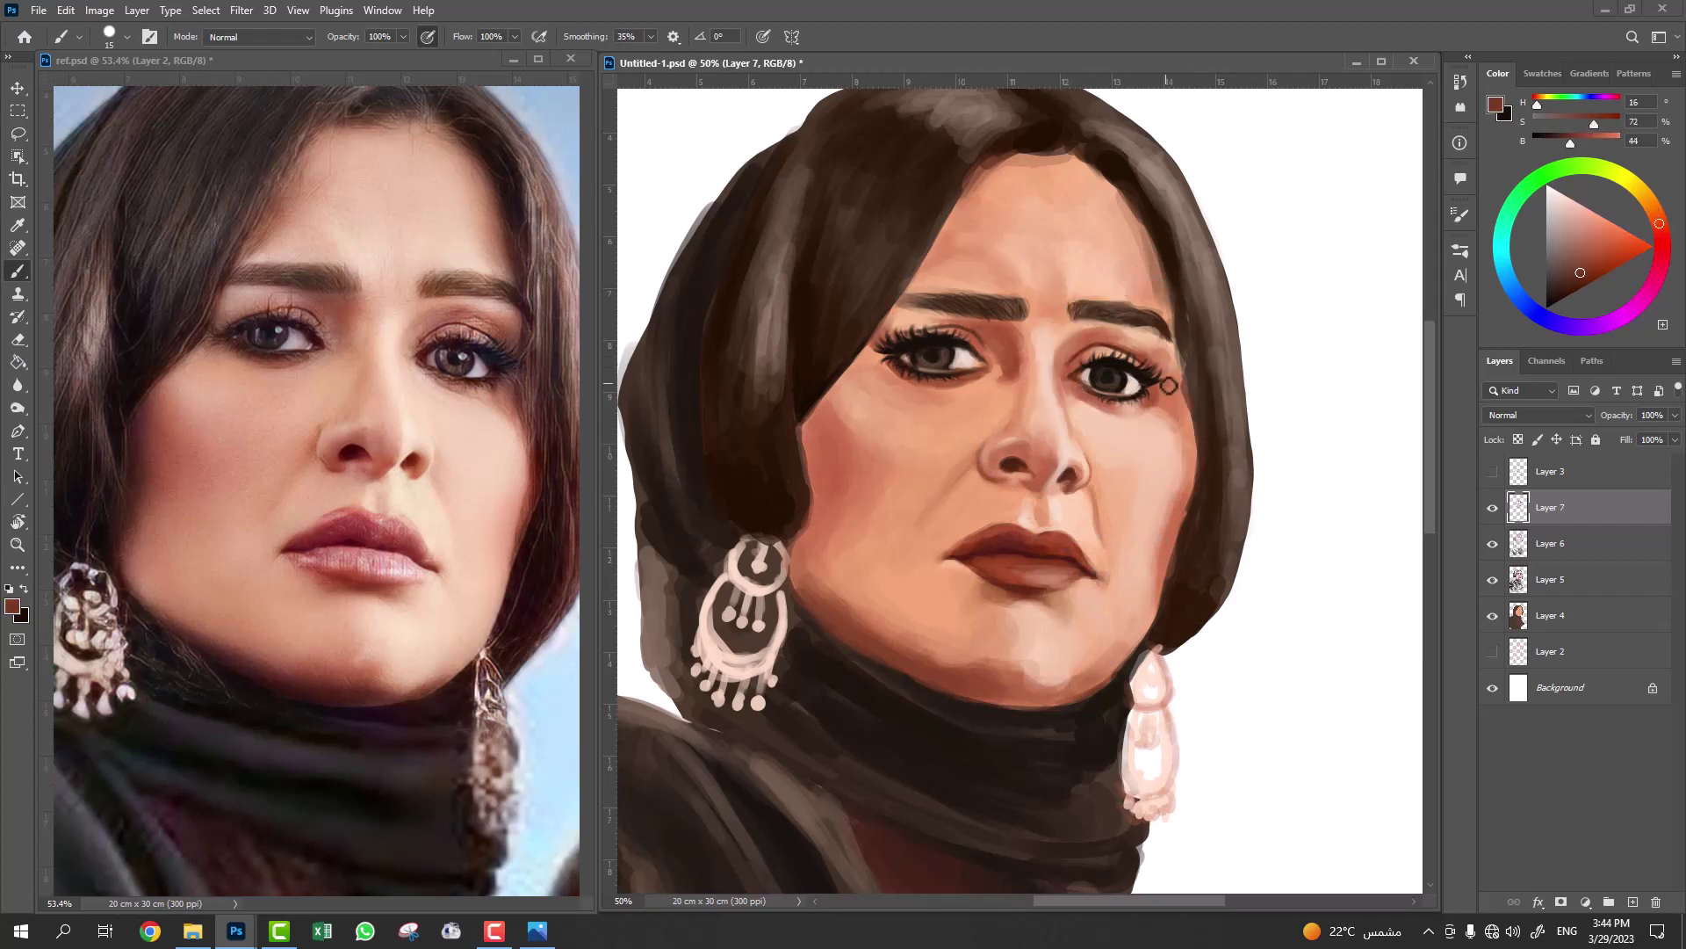
left_click(1185, 342, "alt")
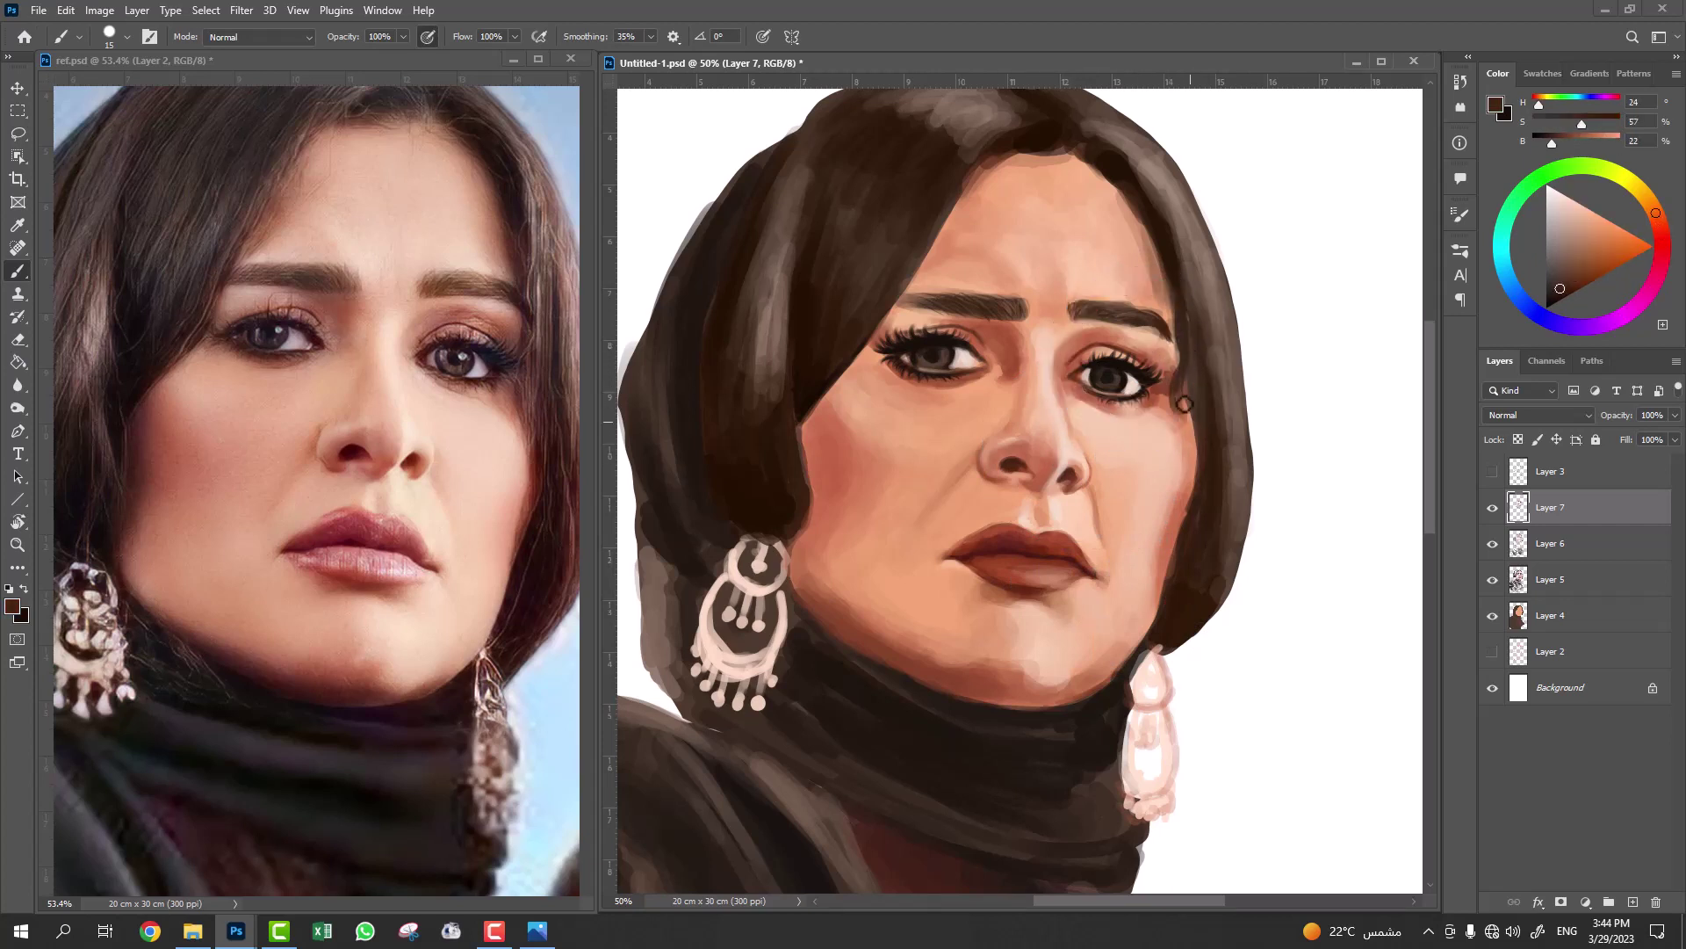
left_click(1153, 387, "alt")
left_click(1159, 373, "alt")
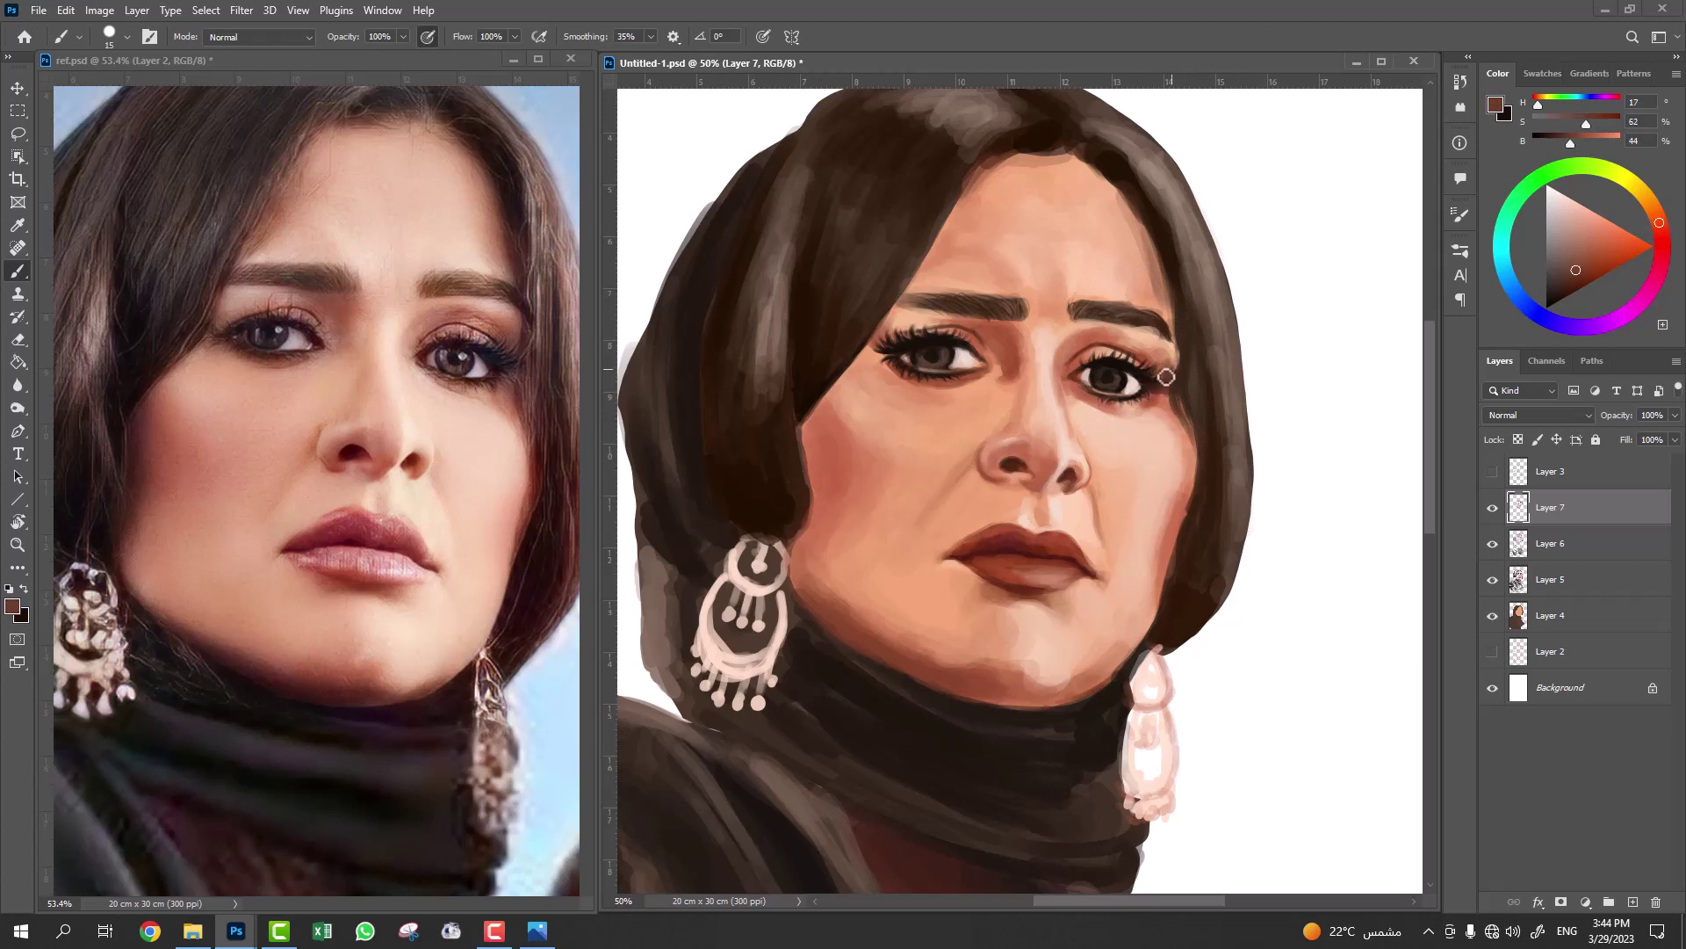
With a larger brush, blend lighter skin around both eyes, the forehead, upper lip and chin.
key("bracketright")
left_click(1073, 367, "alt")
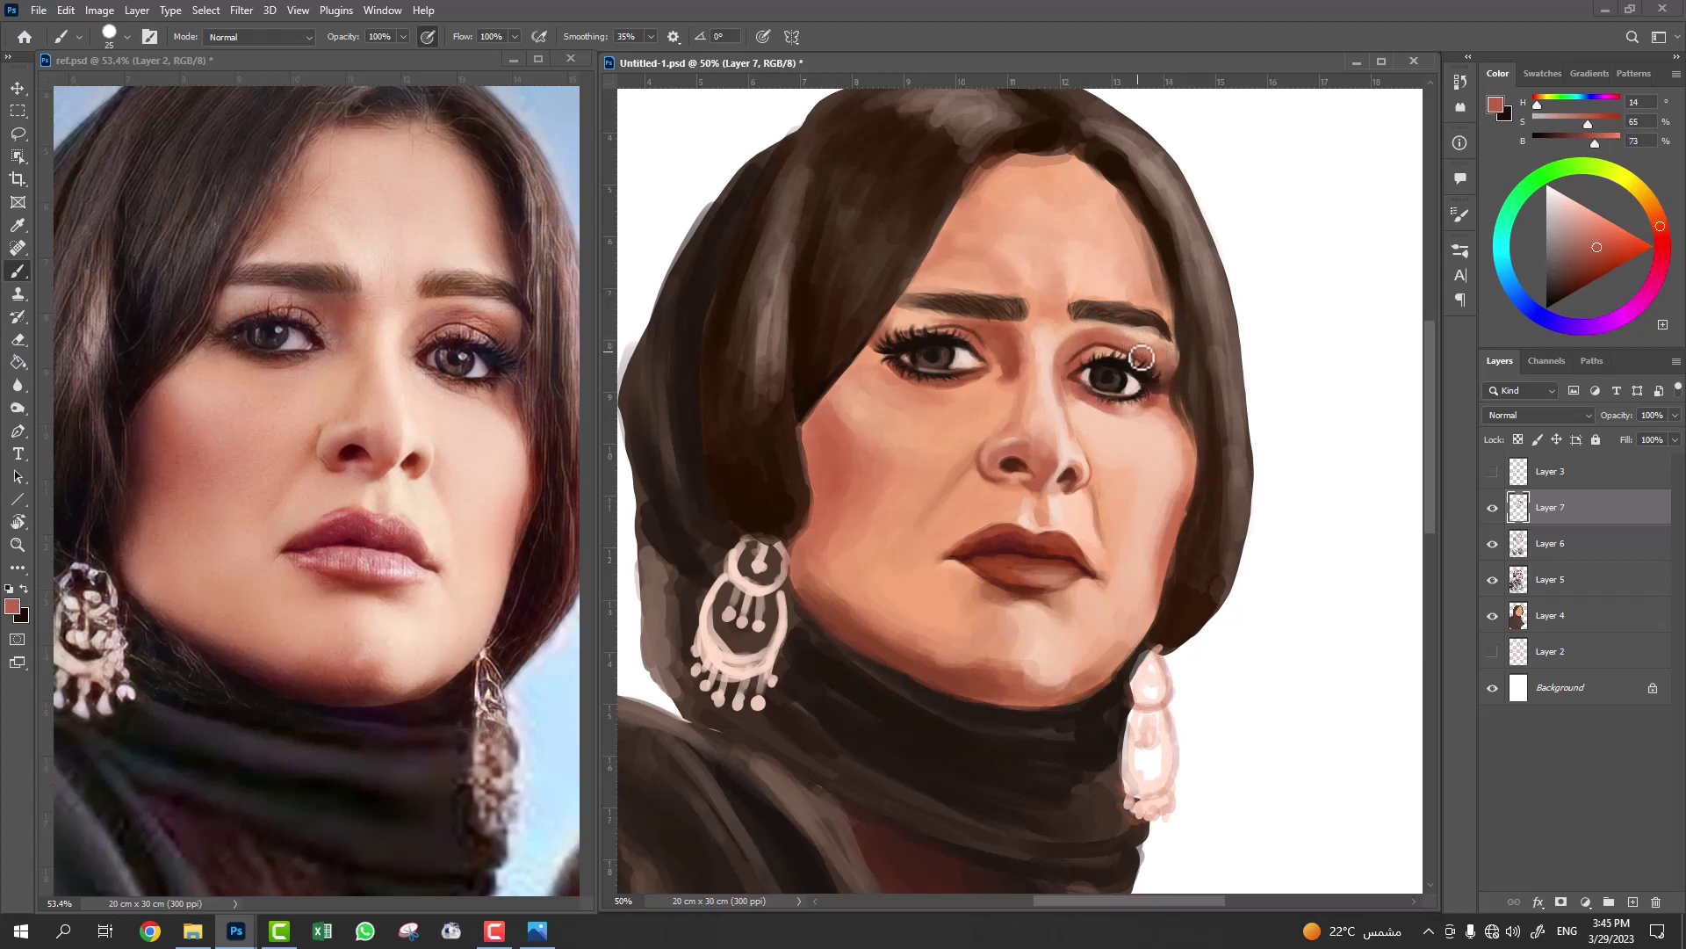
left_click(1139, 356, "alt")
left_click(873, 341, "alt")
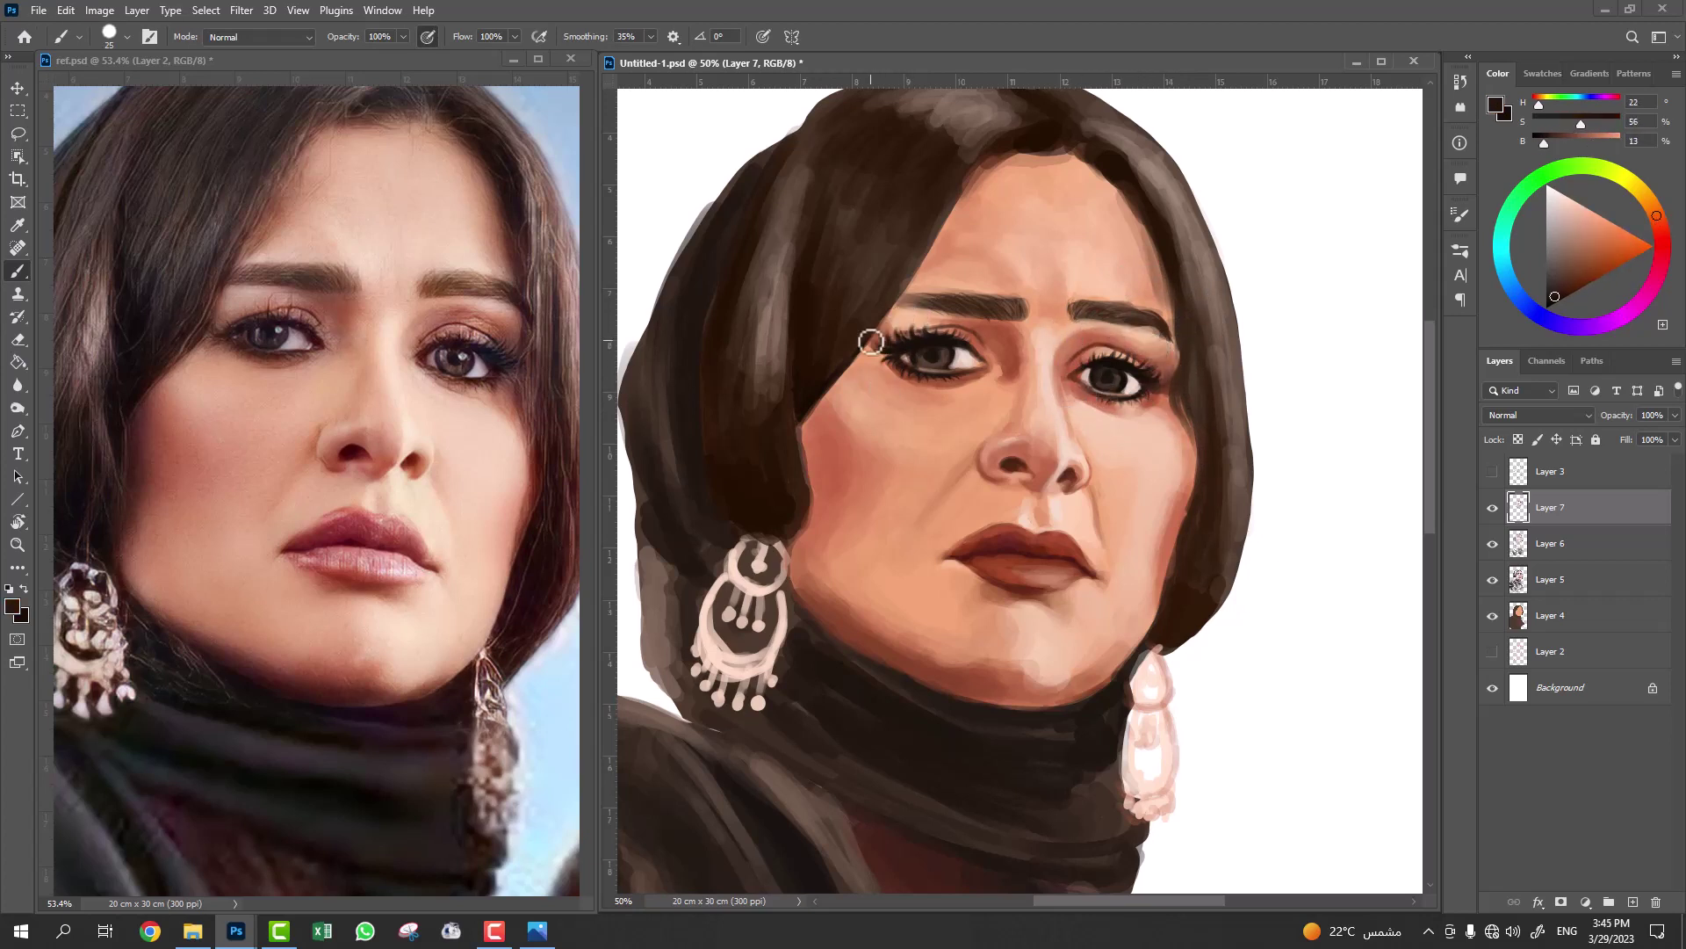
left_click(995, 345, "alt")
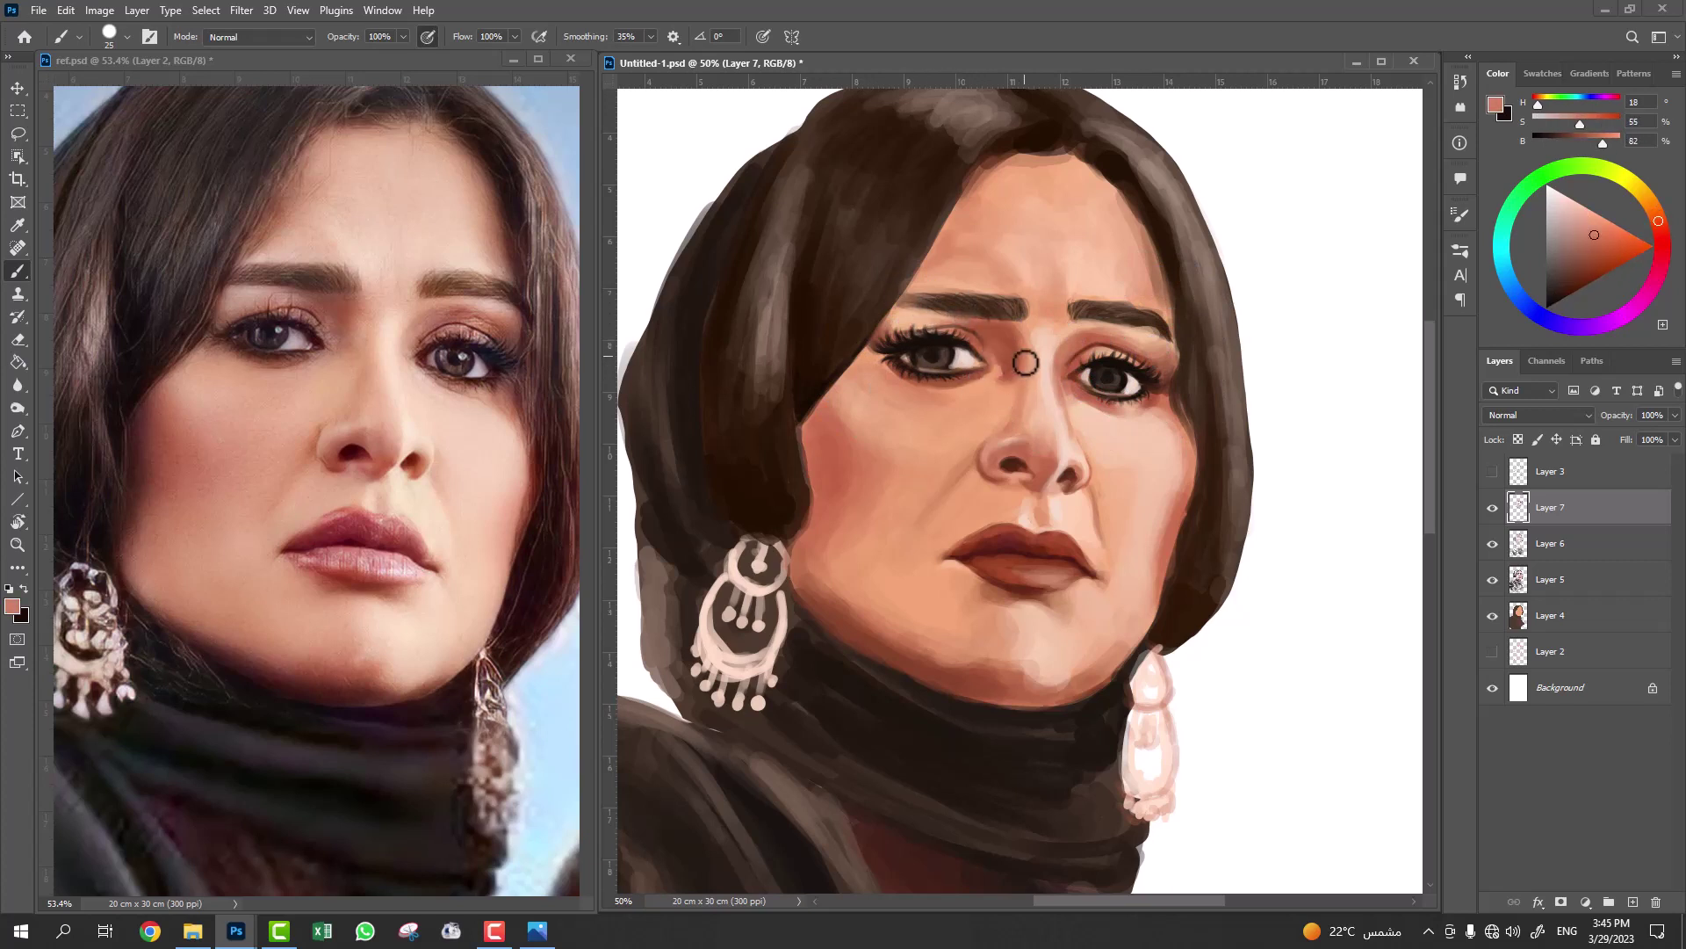
left_click(1125, 276, "alt")
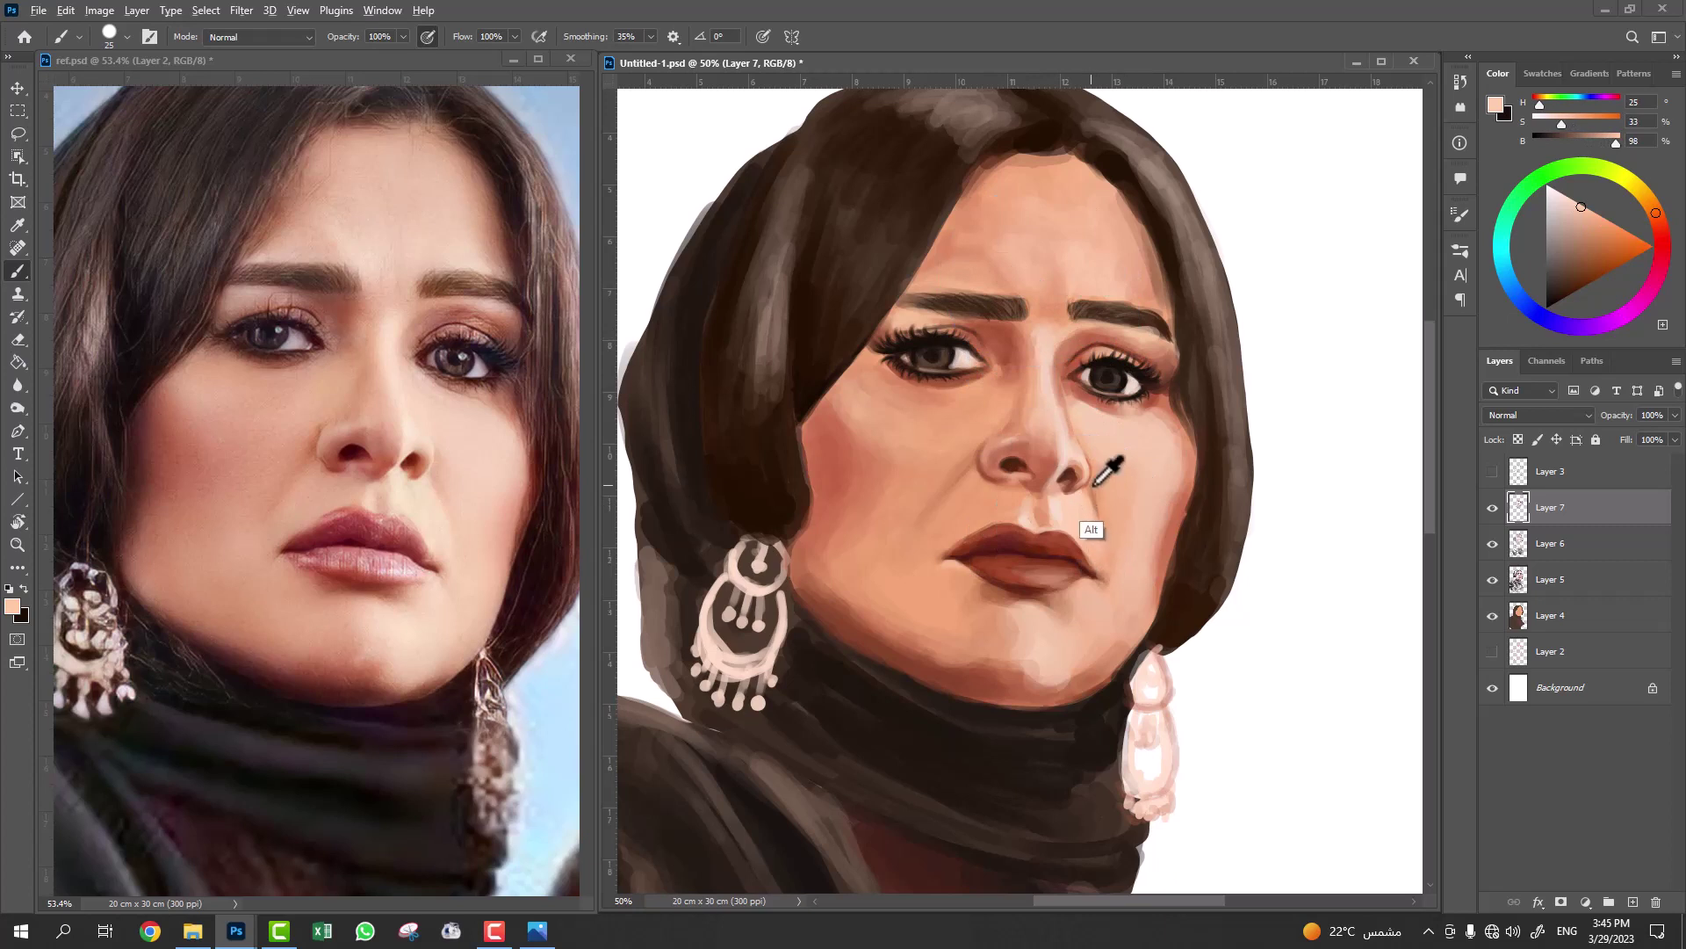
left_click(1089, 514, "alt")
left_click(896, 665, "alt")
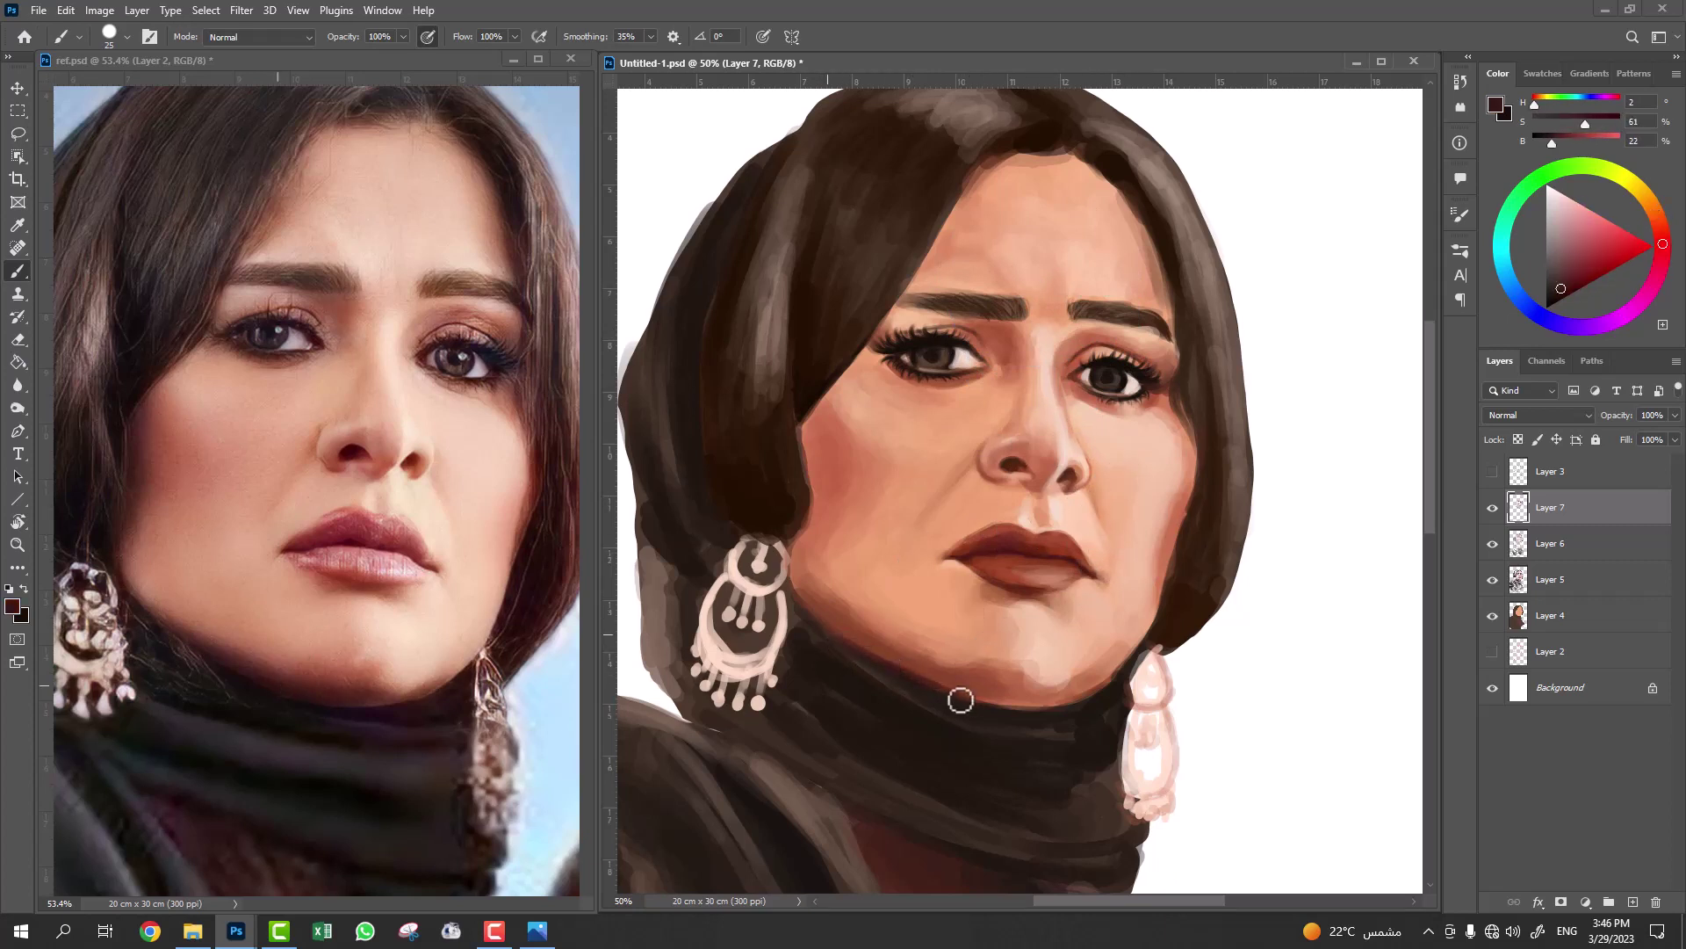
left_click(1035, 690, "alt")
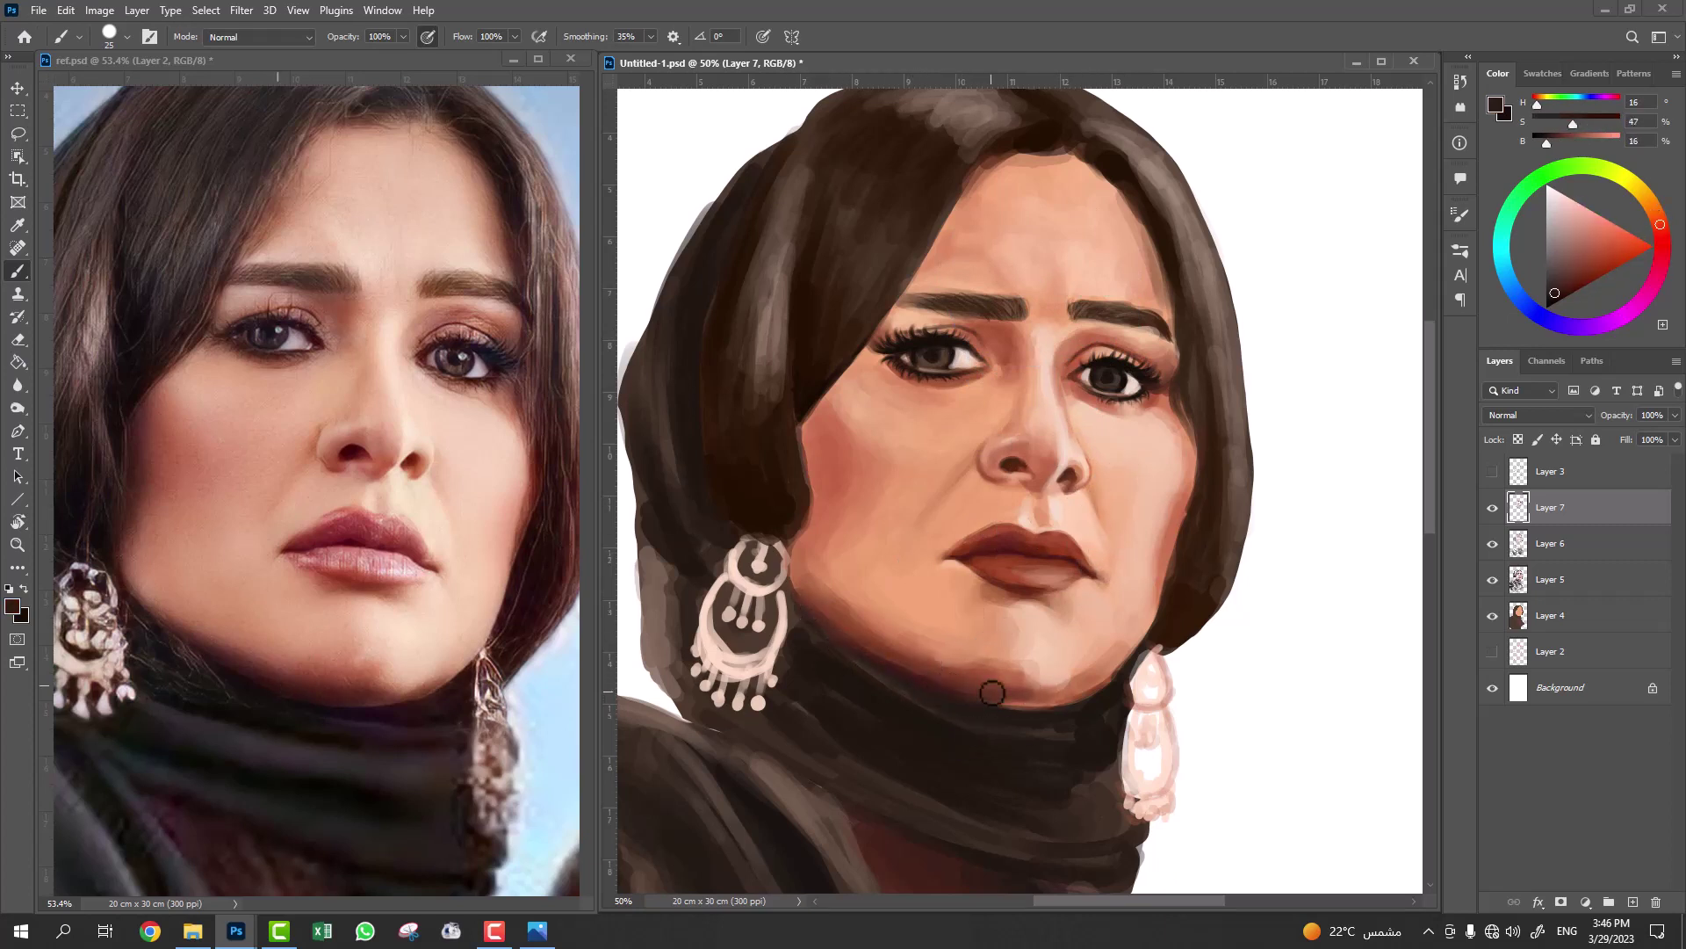
left_click(1078, 656, "alt")
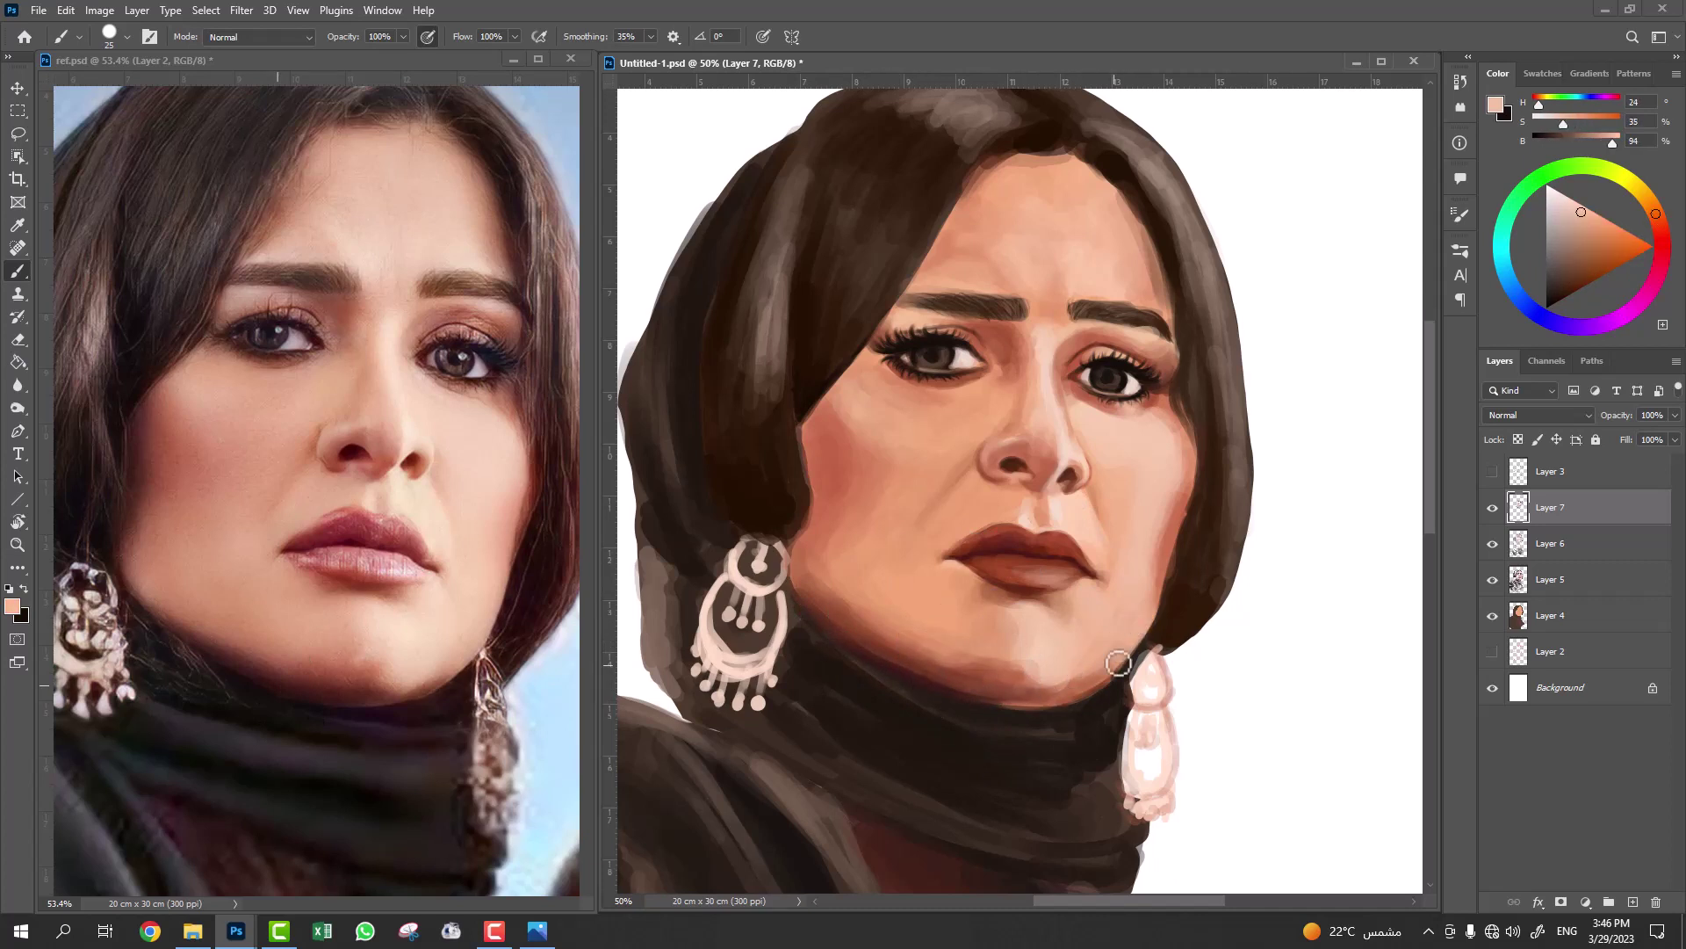
Smooth the forehead, nostrils and nose bridge, switching between large and small brushes.
key("bracketright")
key("bracketright")
key("bracketright")
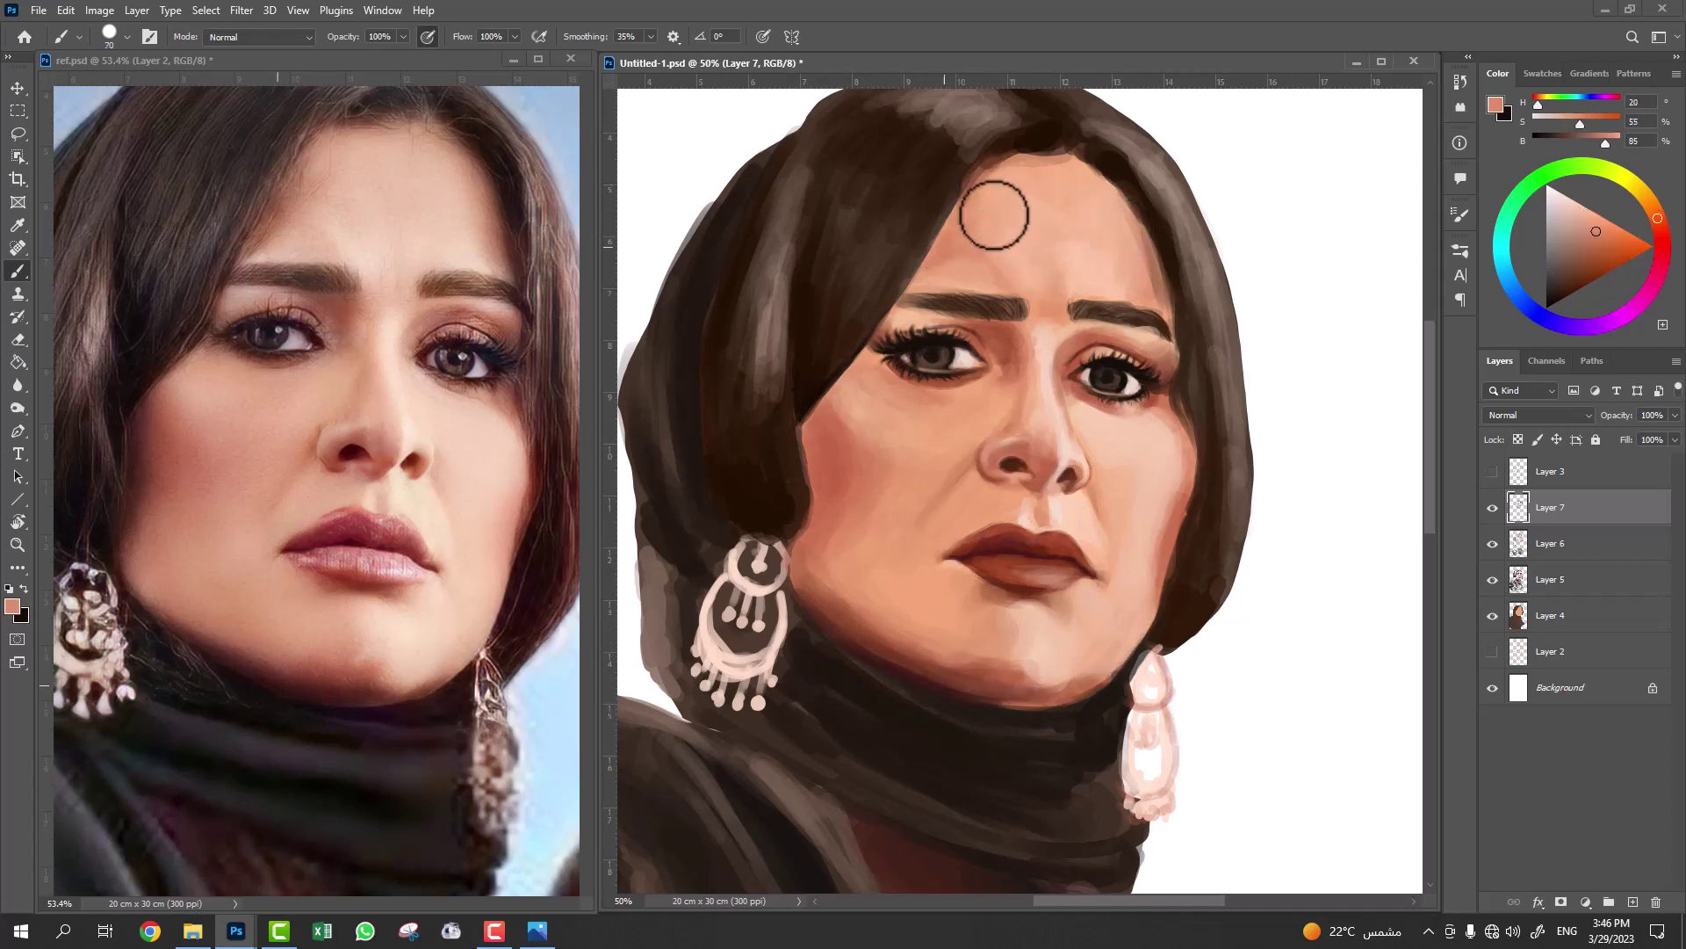
left_click(976, 211, "alt")
left_click(1002, 481, "alt")
key("bracketleft")
key("bracketleft")
key("bracketleft")
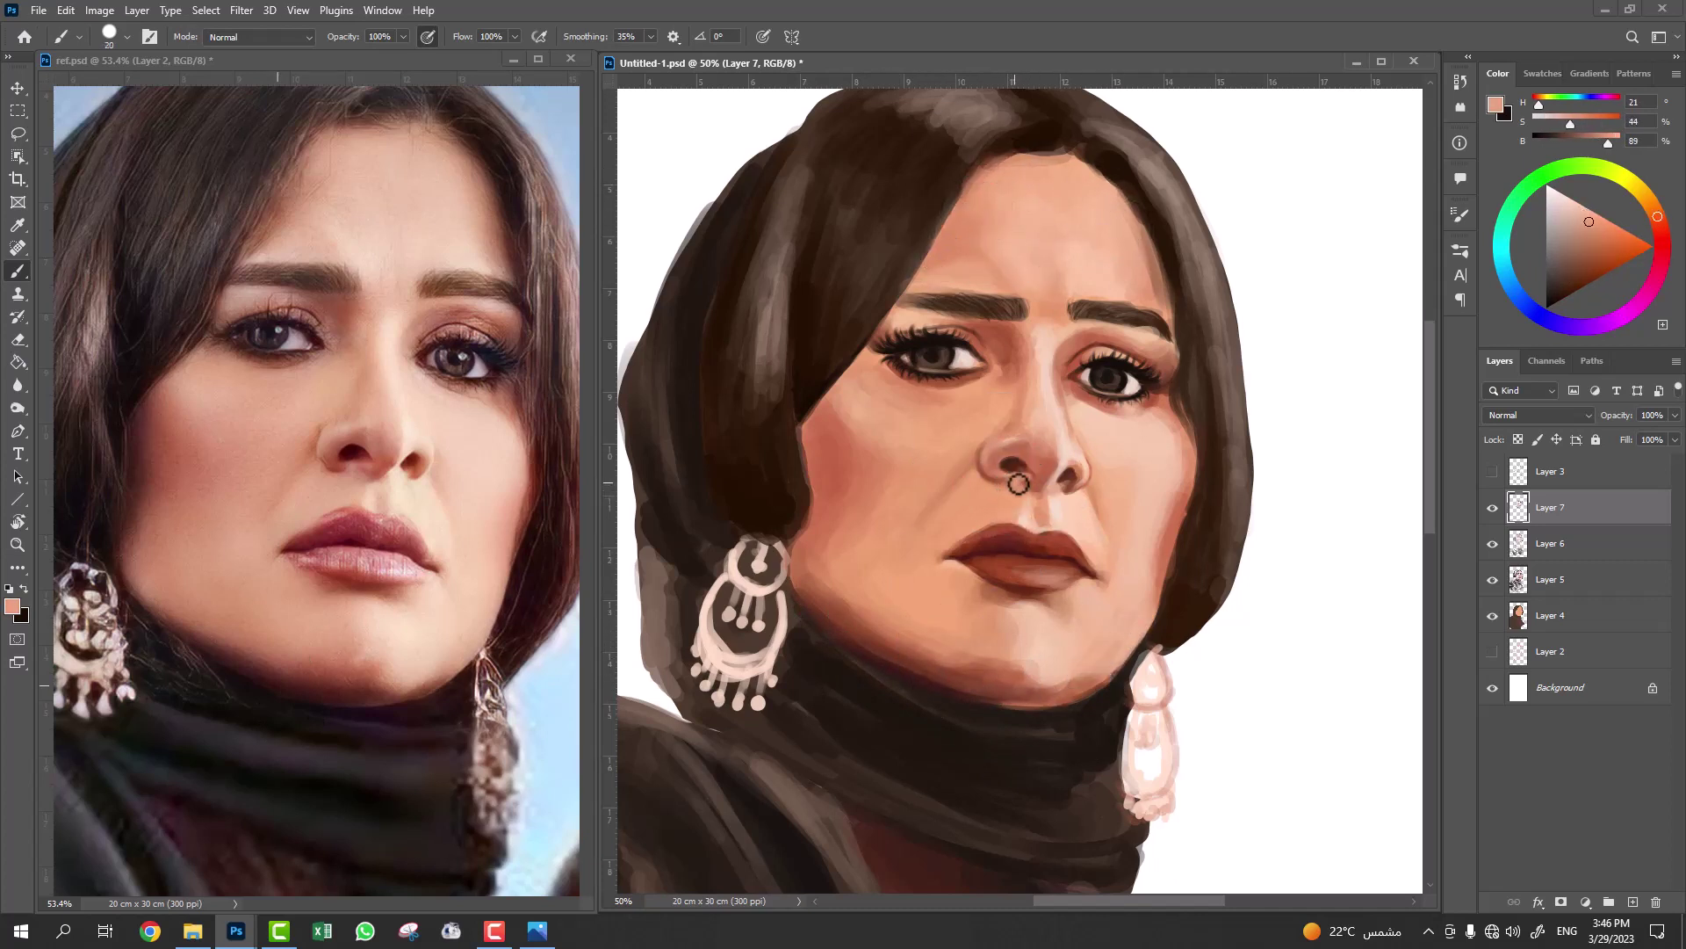
left_click(1025, 431, "alt")
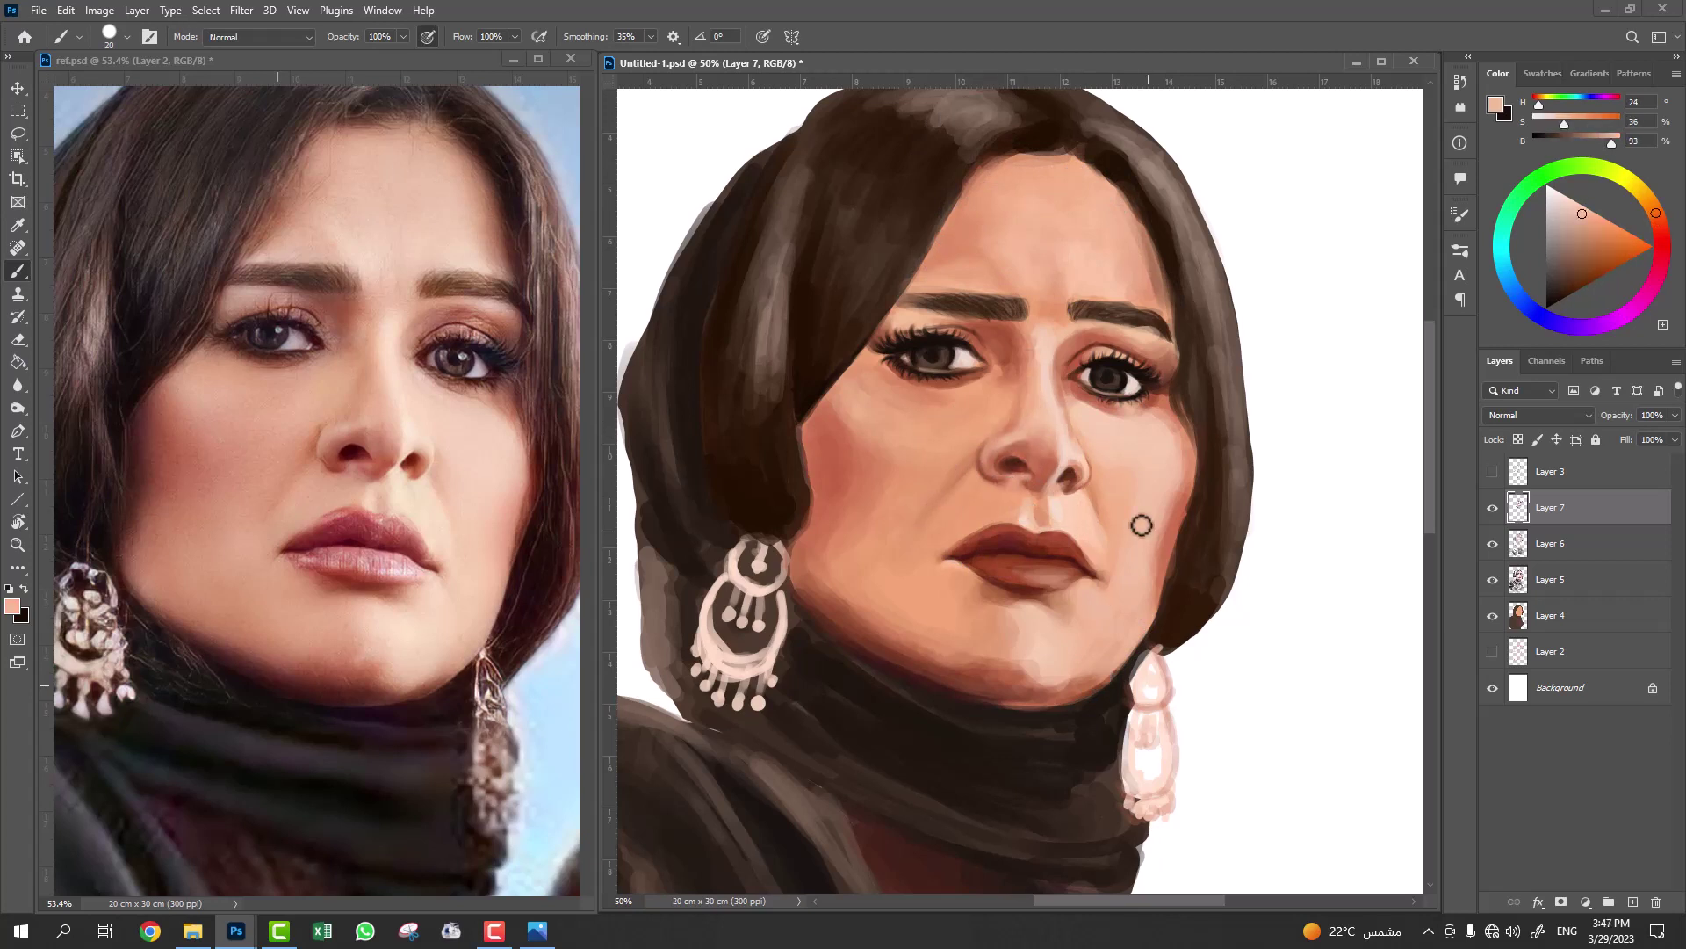
scroll(1142, 525, "down", 2)
left_click(1015, 606, "alt")
key("bracketright")
key("bracketright")
key("bracketright")
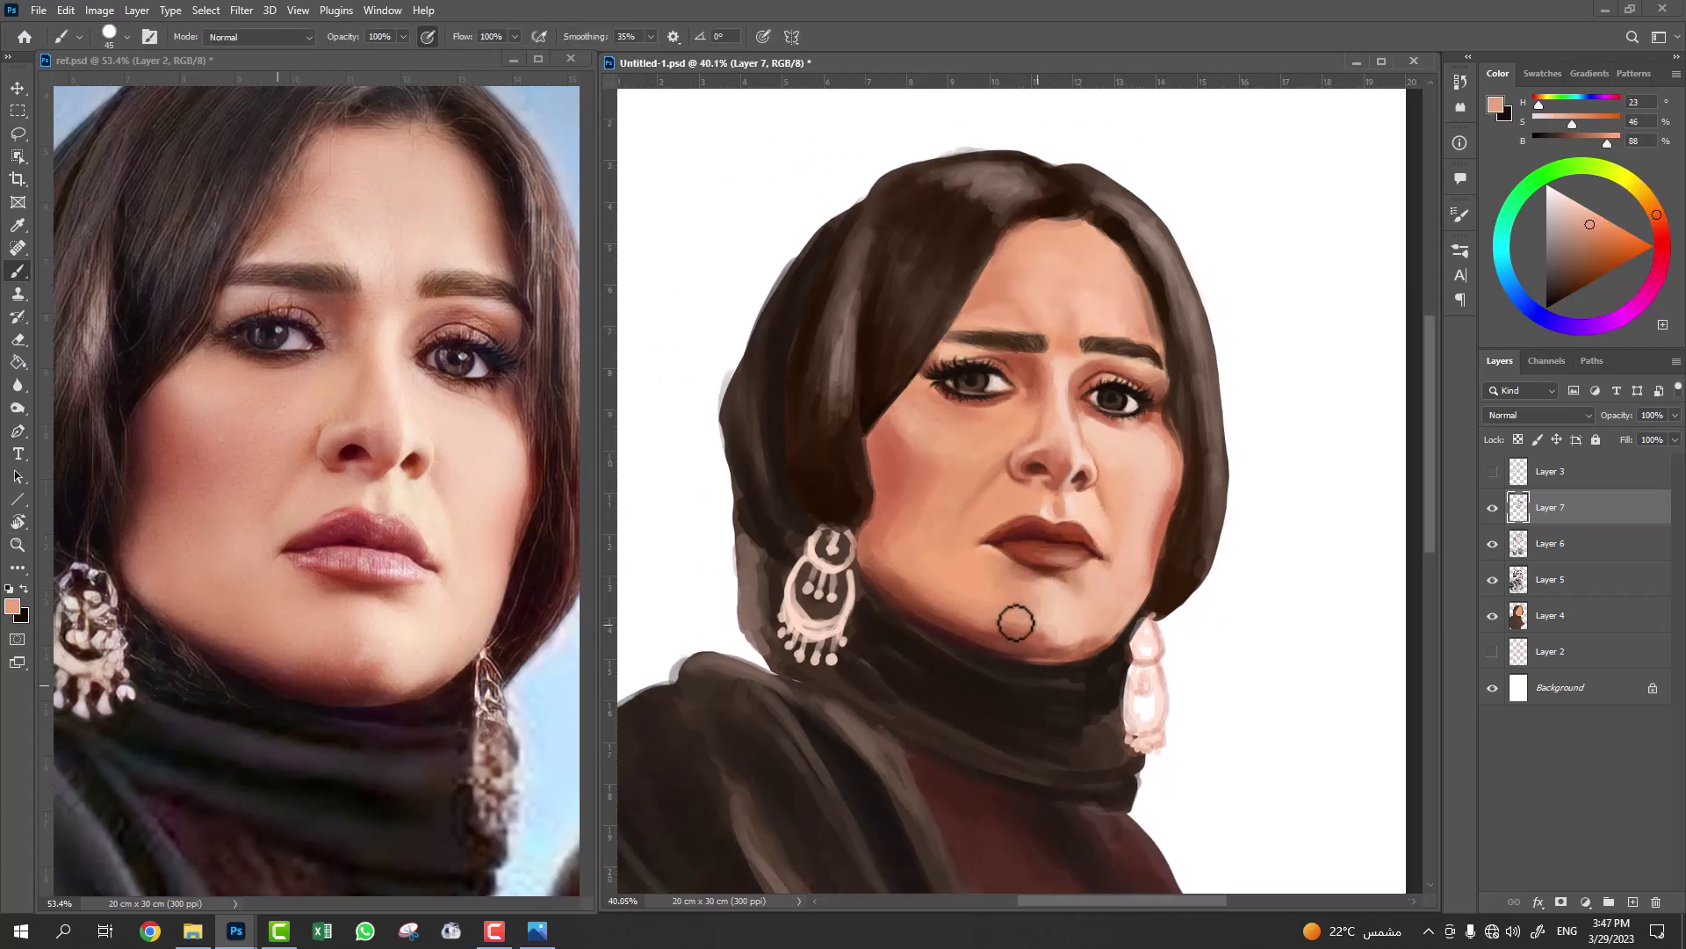
left_click(1002, 172, "alt")
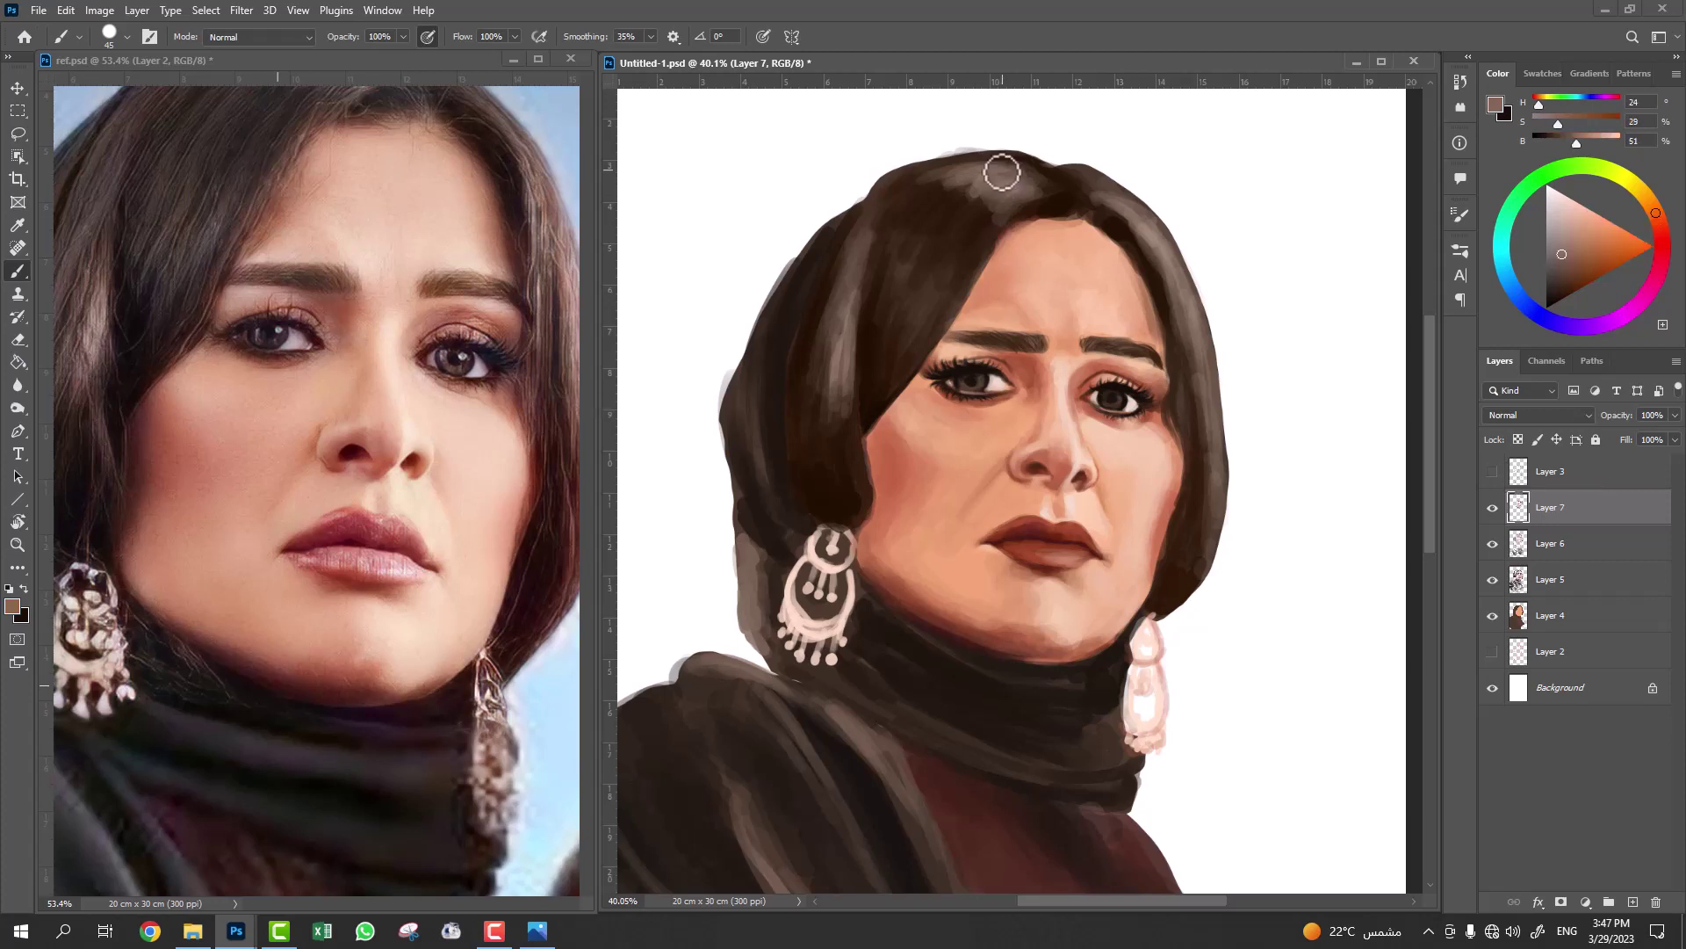
key("bracketleft")
key("bracketleft")
key("bracketleft")
left_click(953, 205, "alt")
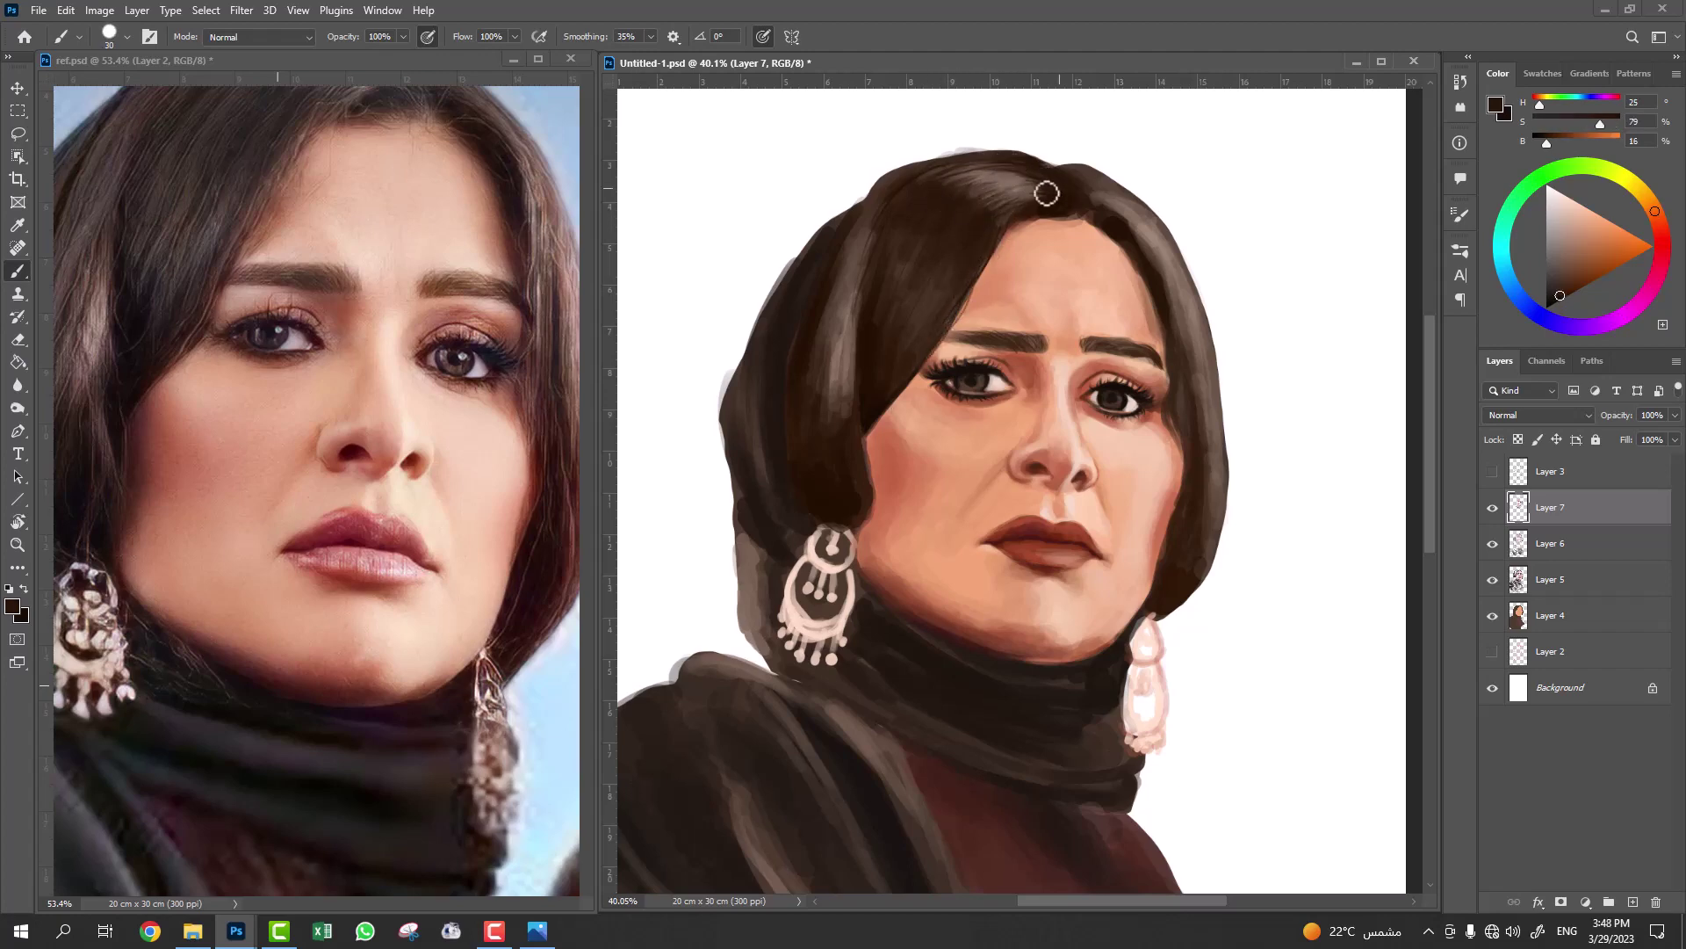
Darken the hair edge beside the left cheek and forehead with near-black browns.
left_click(774, 385, "alt")
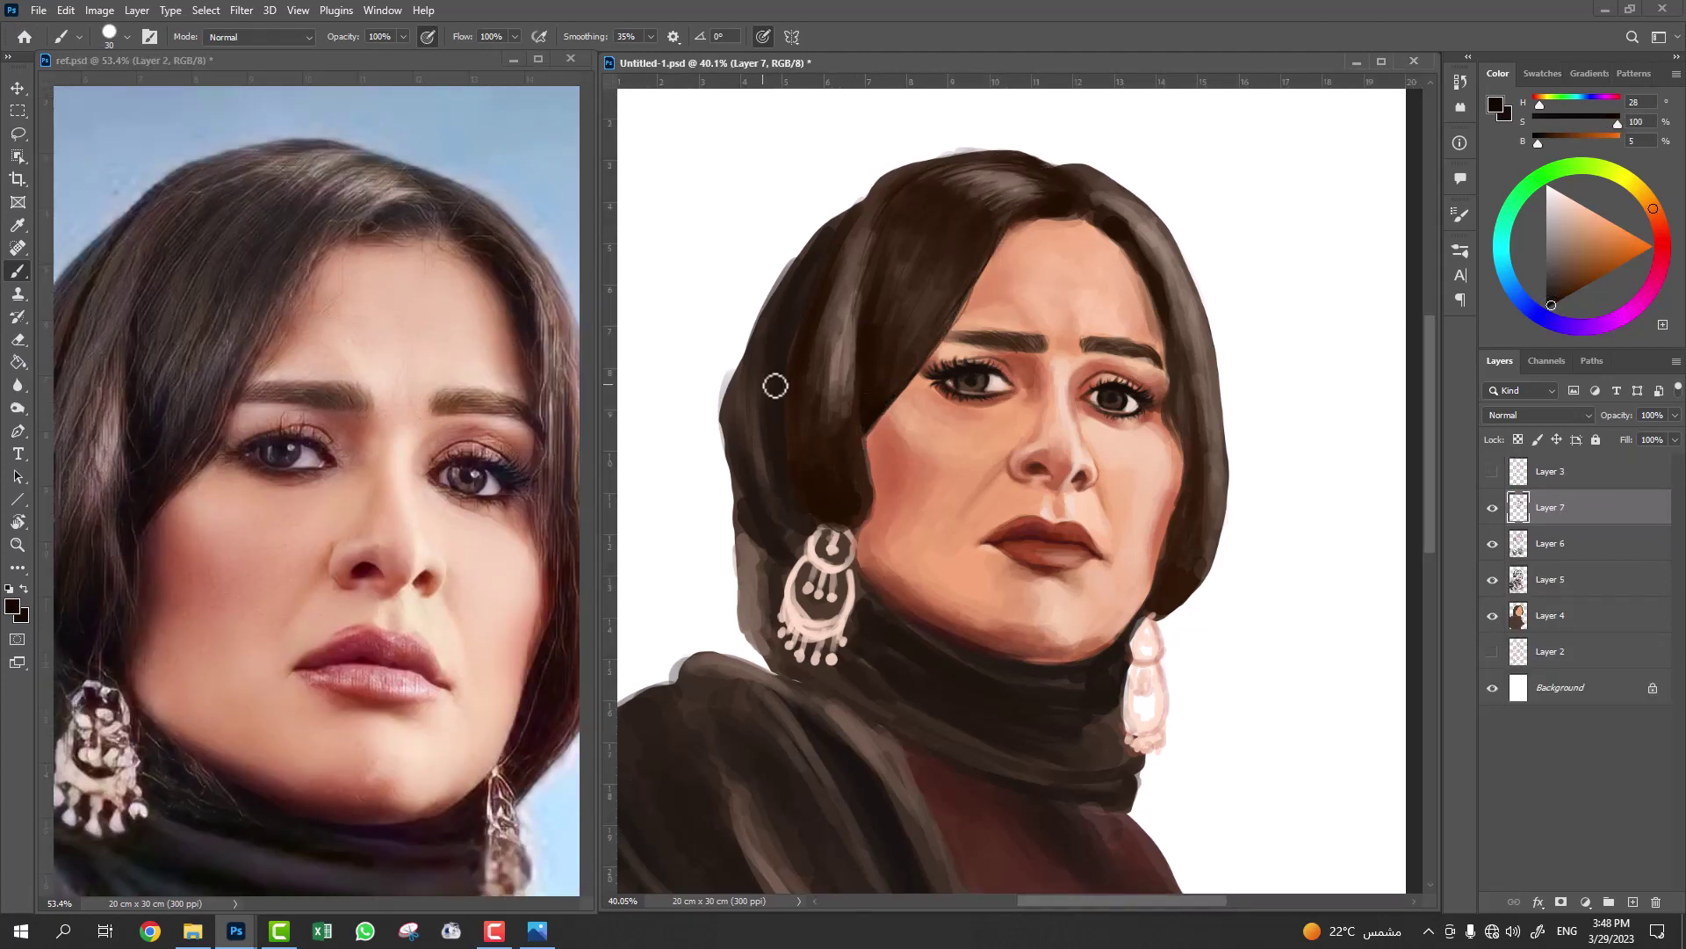
left_click_drag(878, 464, 876, 374)
left_click_drag(977, 266, 940, 334)
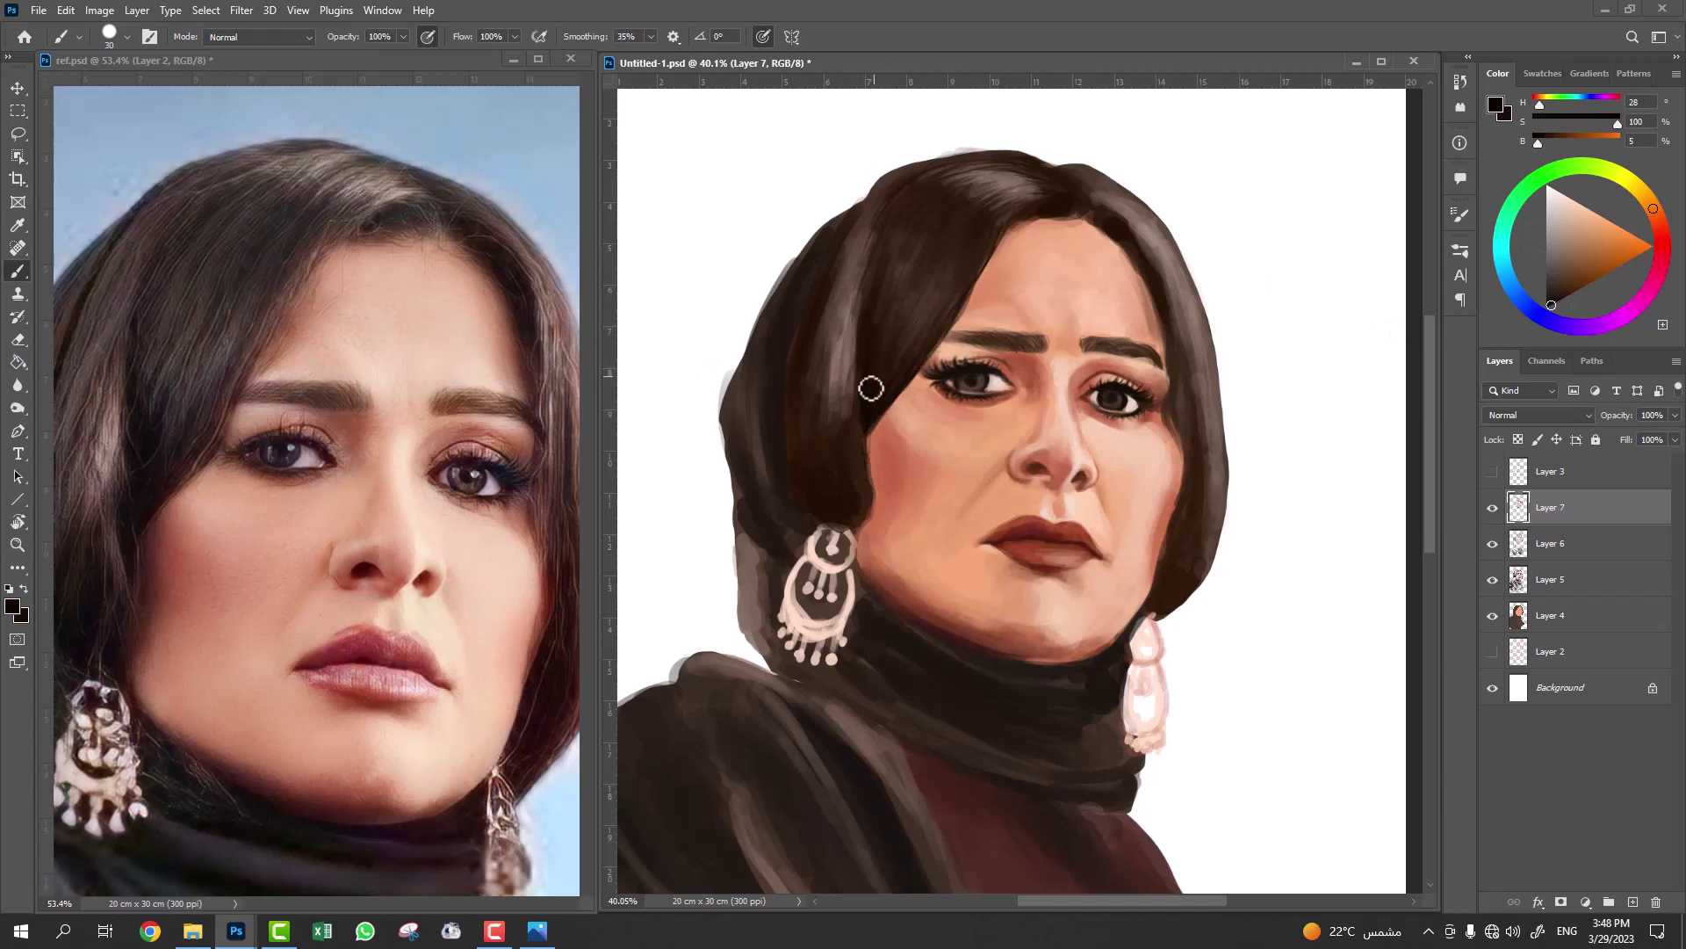
left_click(986, 183, "alt")
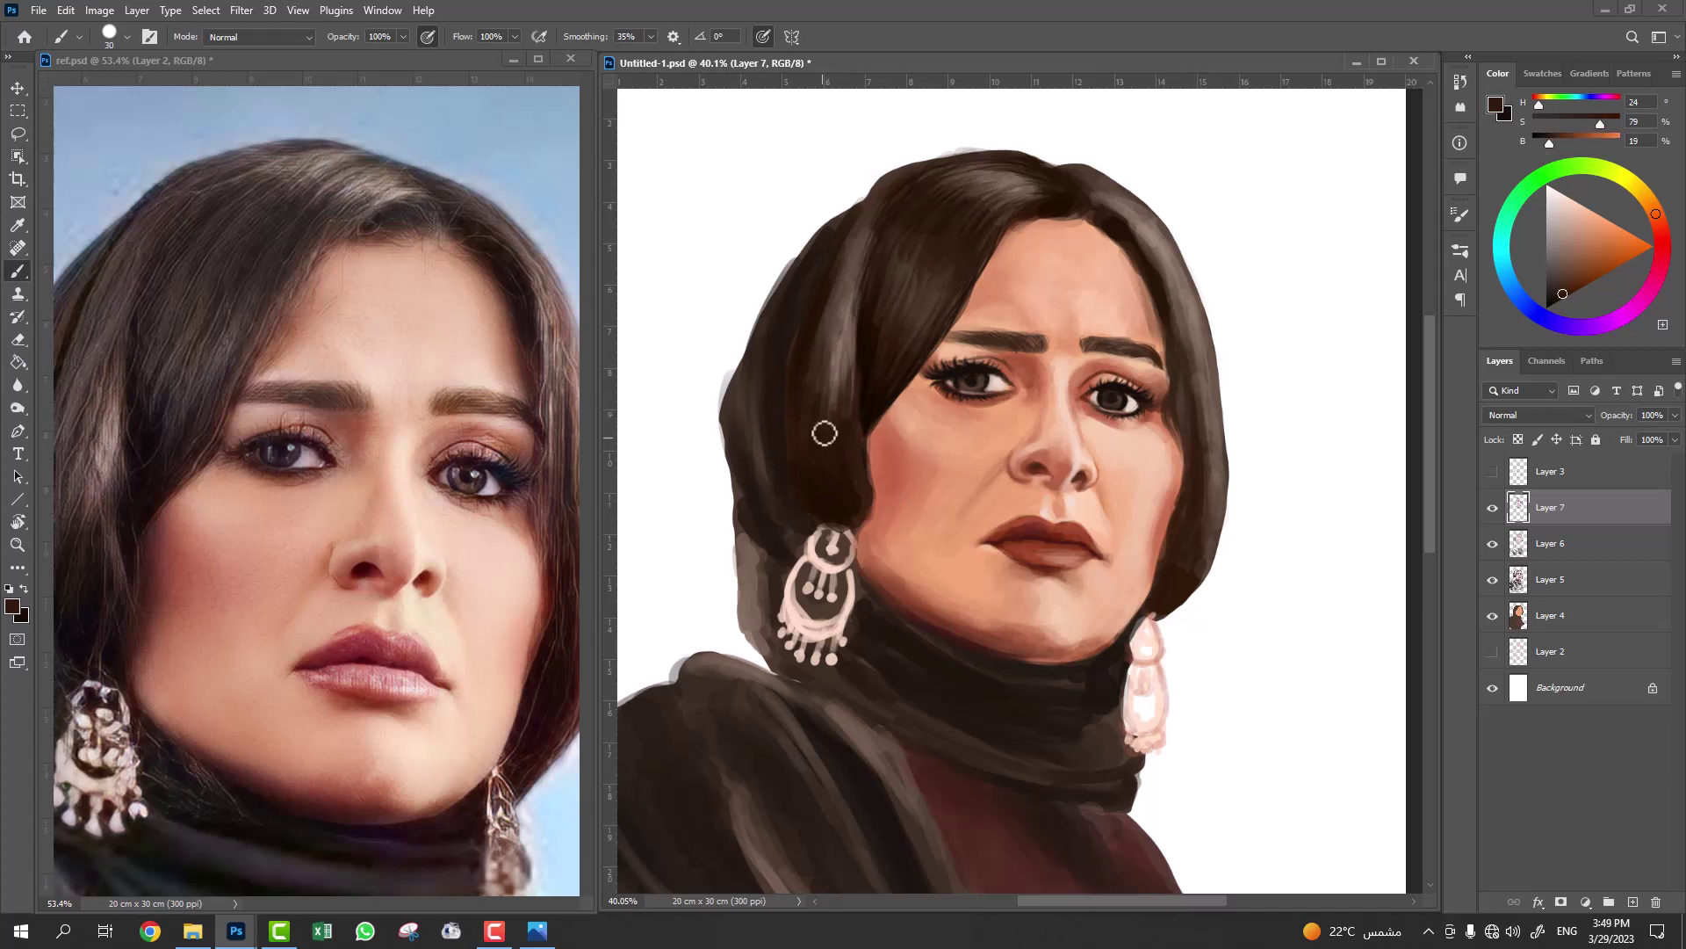
left_click(820, 340, "alt")
left_click(940, 171, "alt")
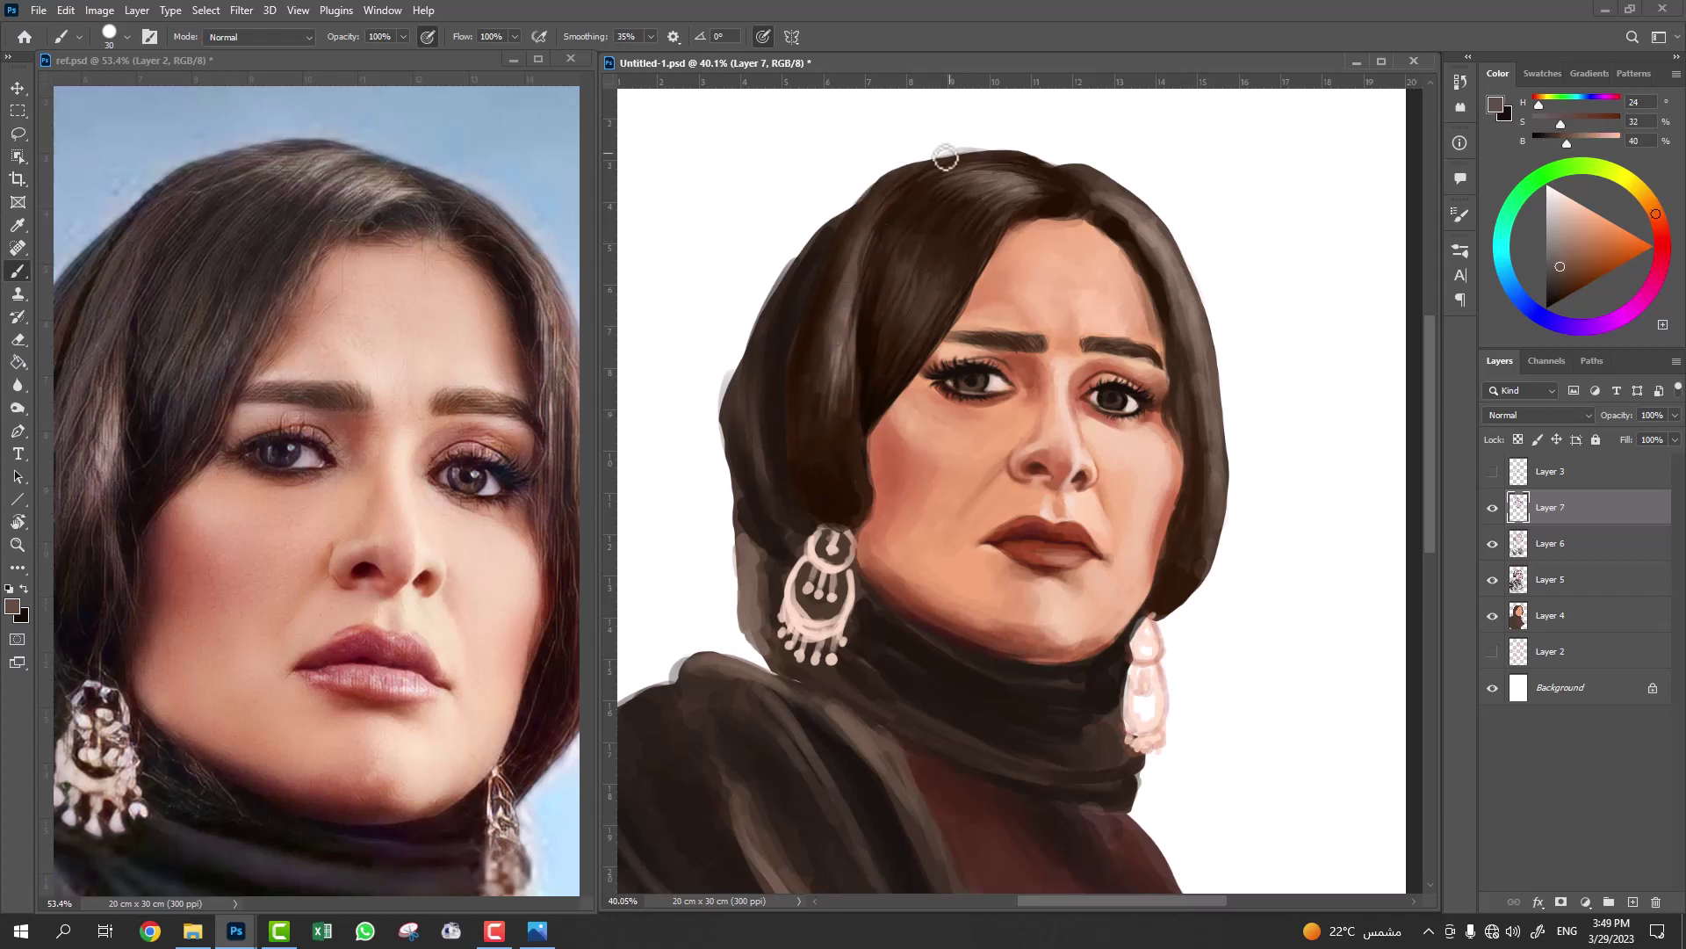
left_click(1054, 206, "alt")
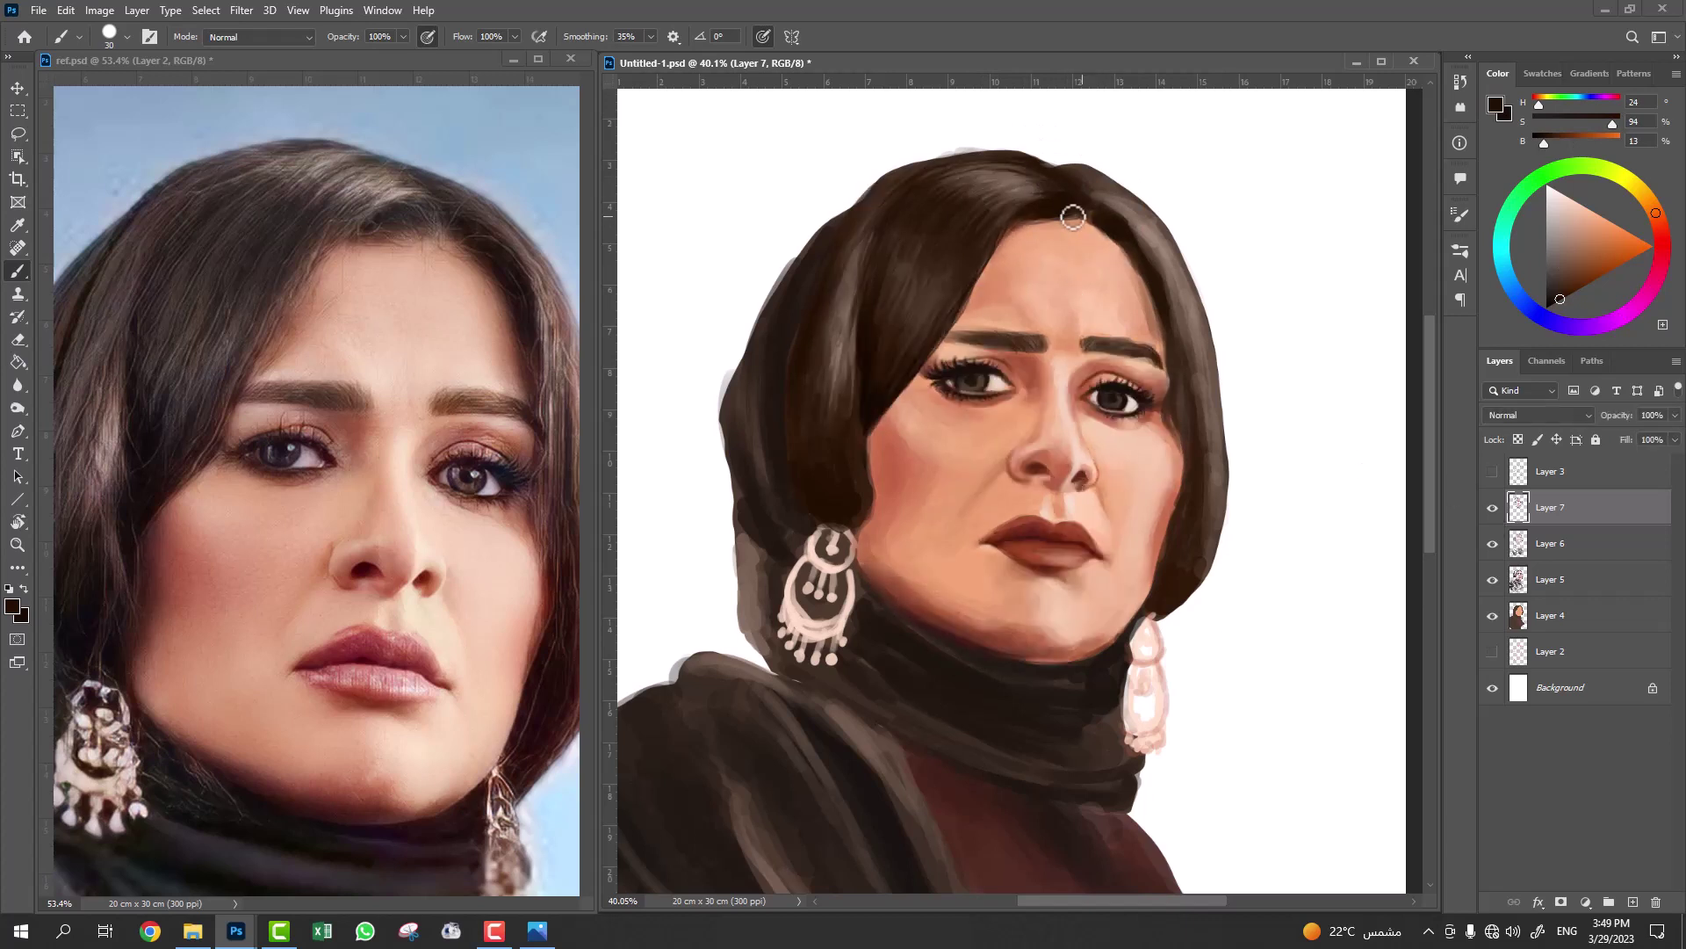
Darken the hairline and right-side strands, then pick a pale peach skin tone.
mouse_move(977, 266)
left_mouse_down()
mouse_move(924, 345)
mouse_move(879, 489)
left_mouse_up()
left_click_drag(1141, 254, 1125, 220)
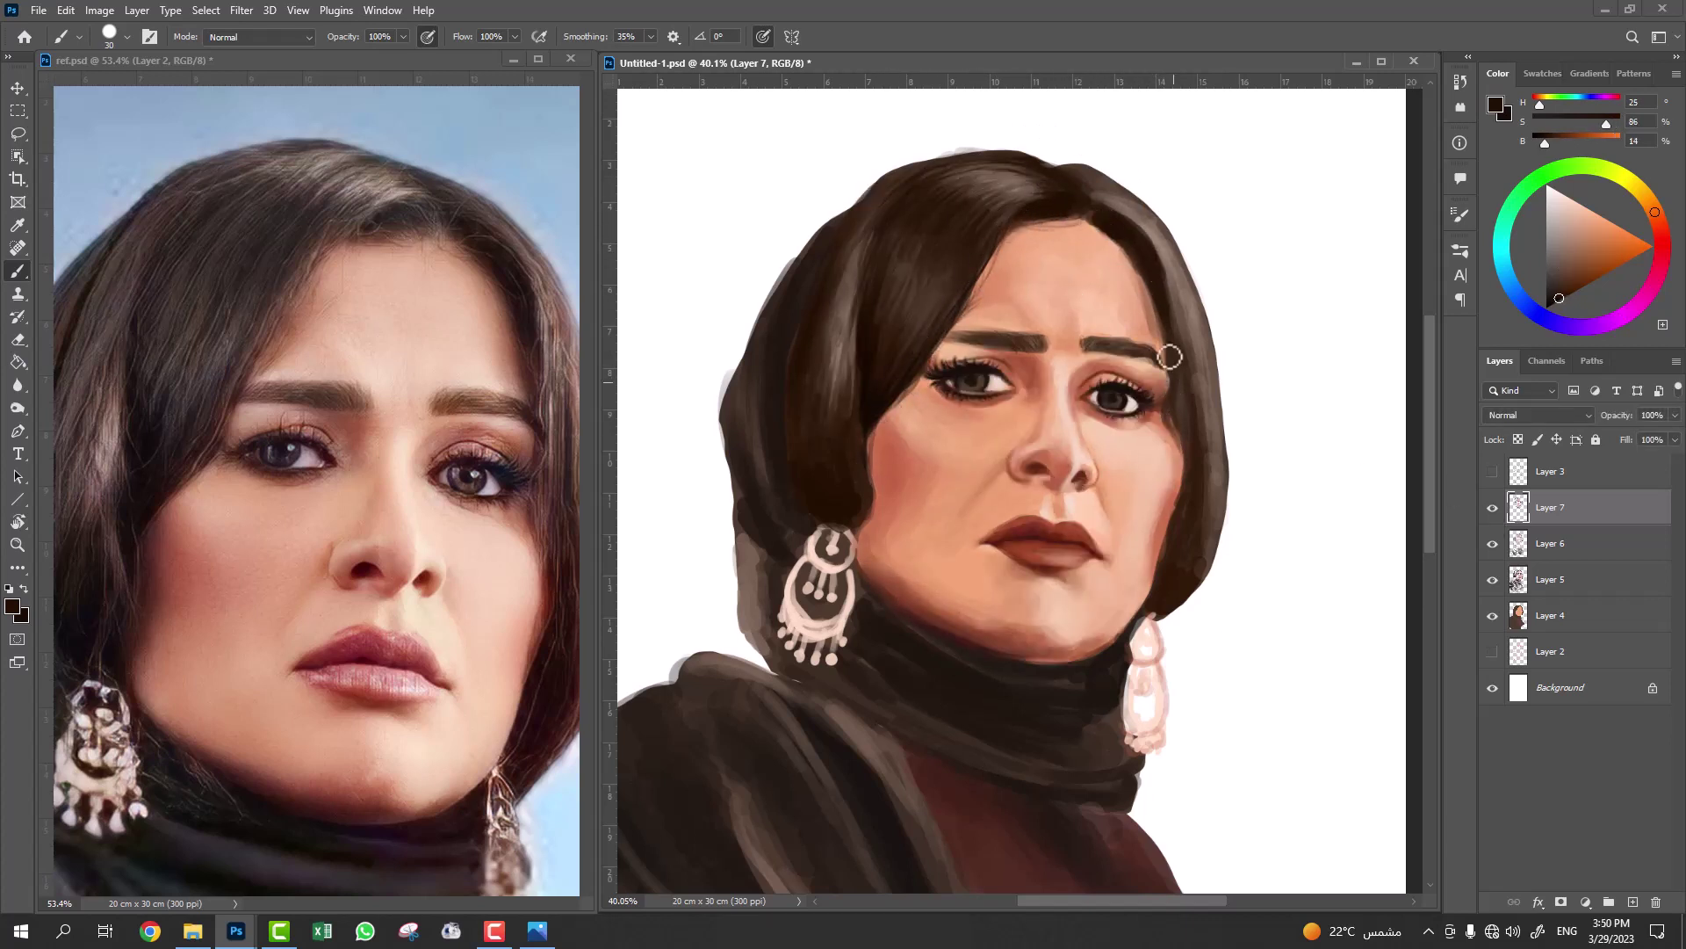
left_click(1091, 194, "alt")
left_click_drag(1187, 376, 1203, 434)
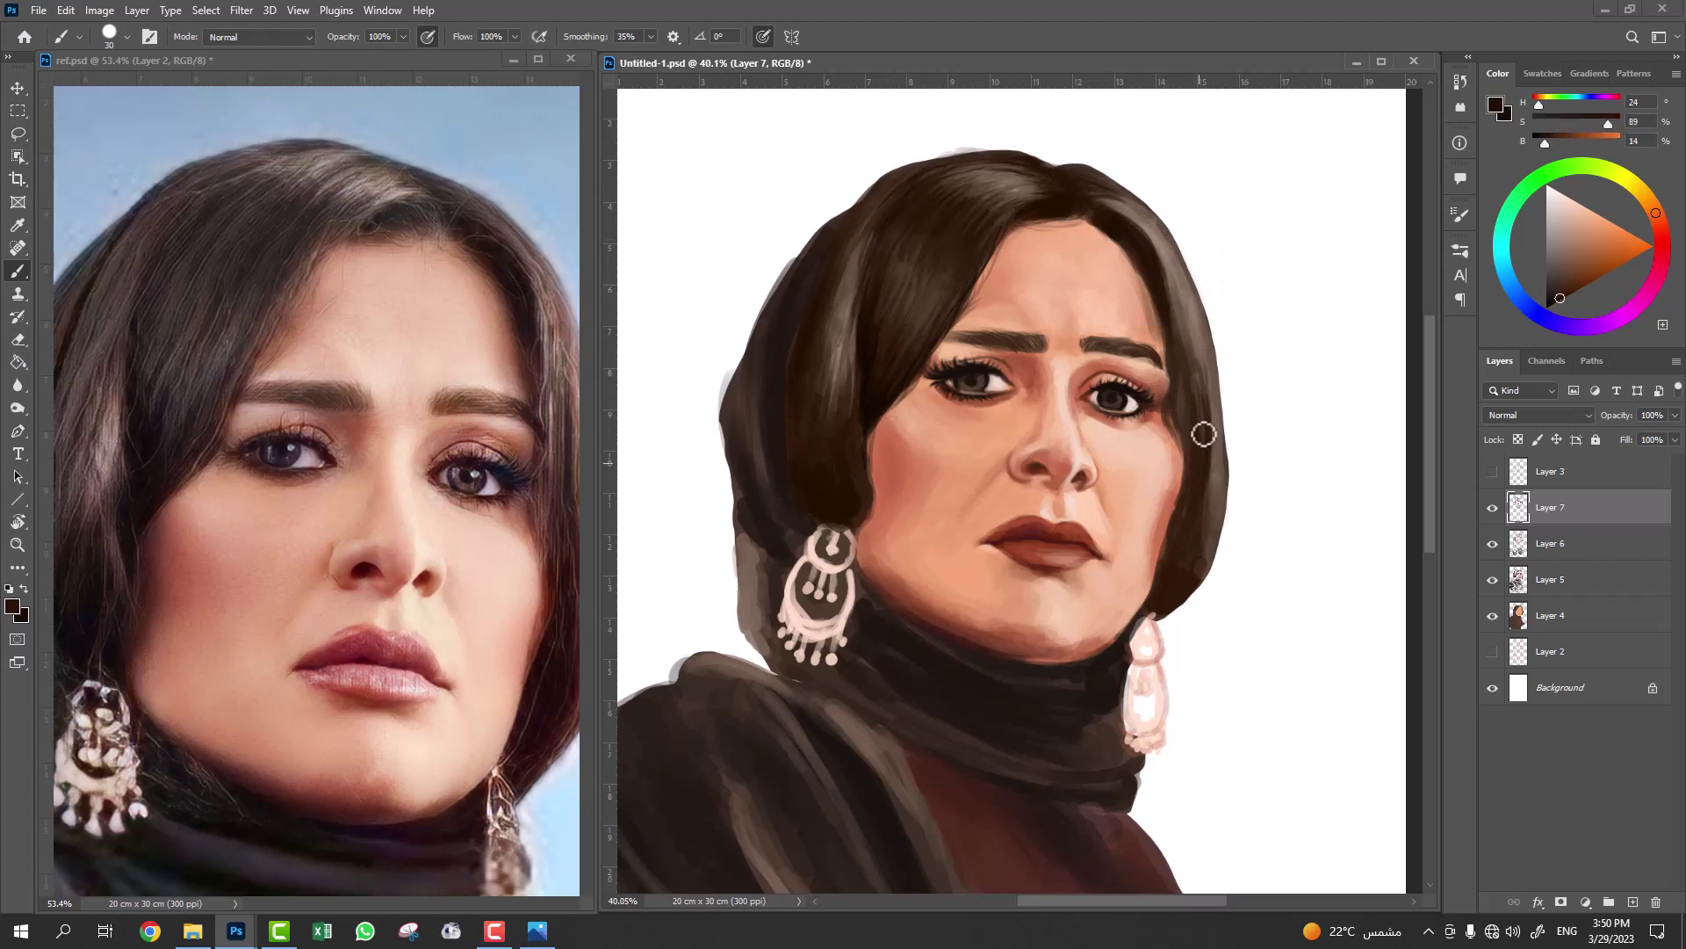
left_click(1153, 602, "alt")
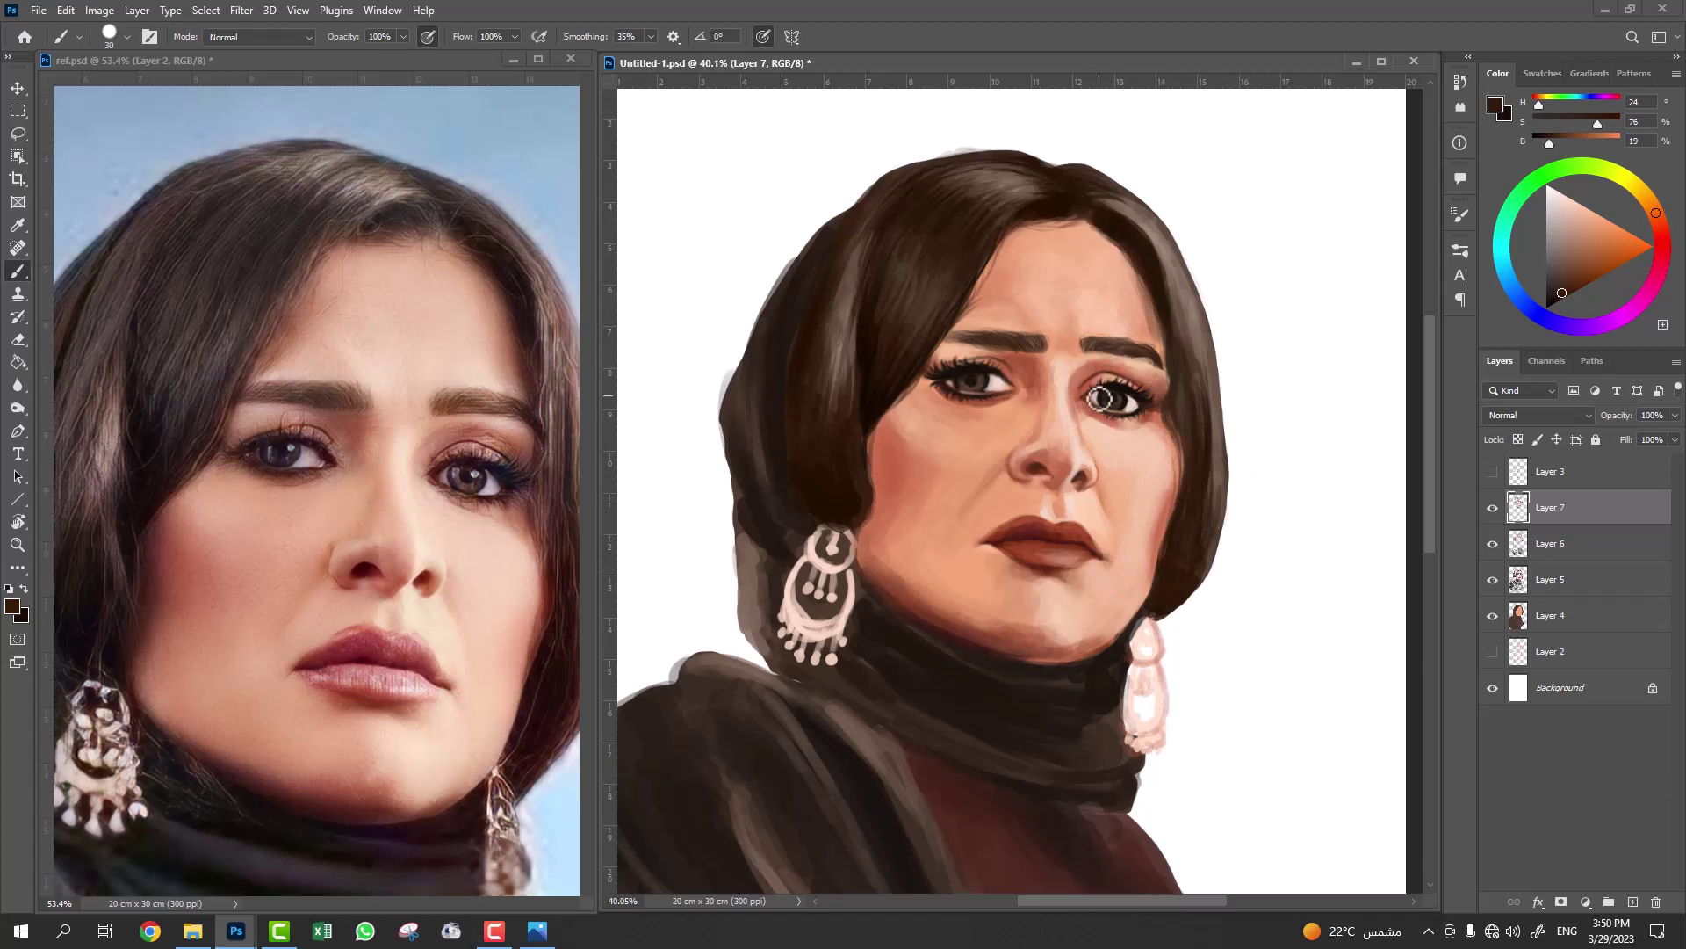
left_click(1072, 367, "alt")
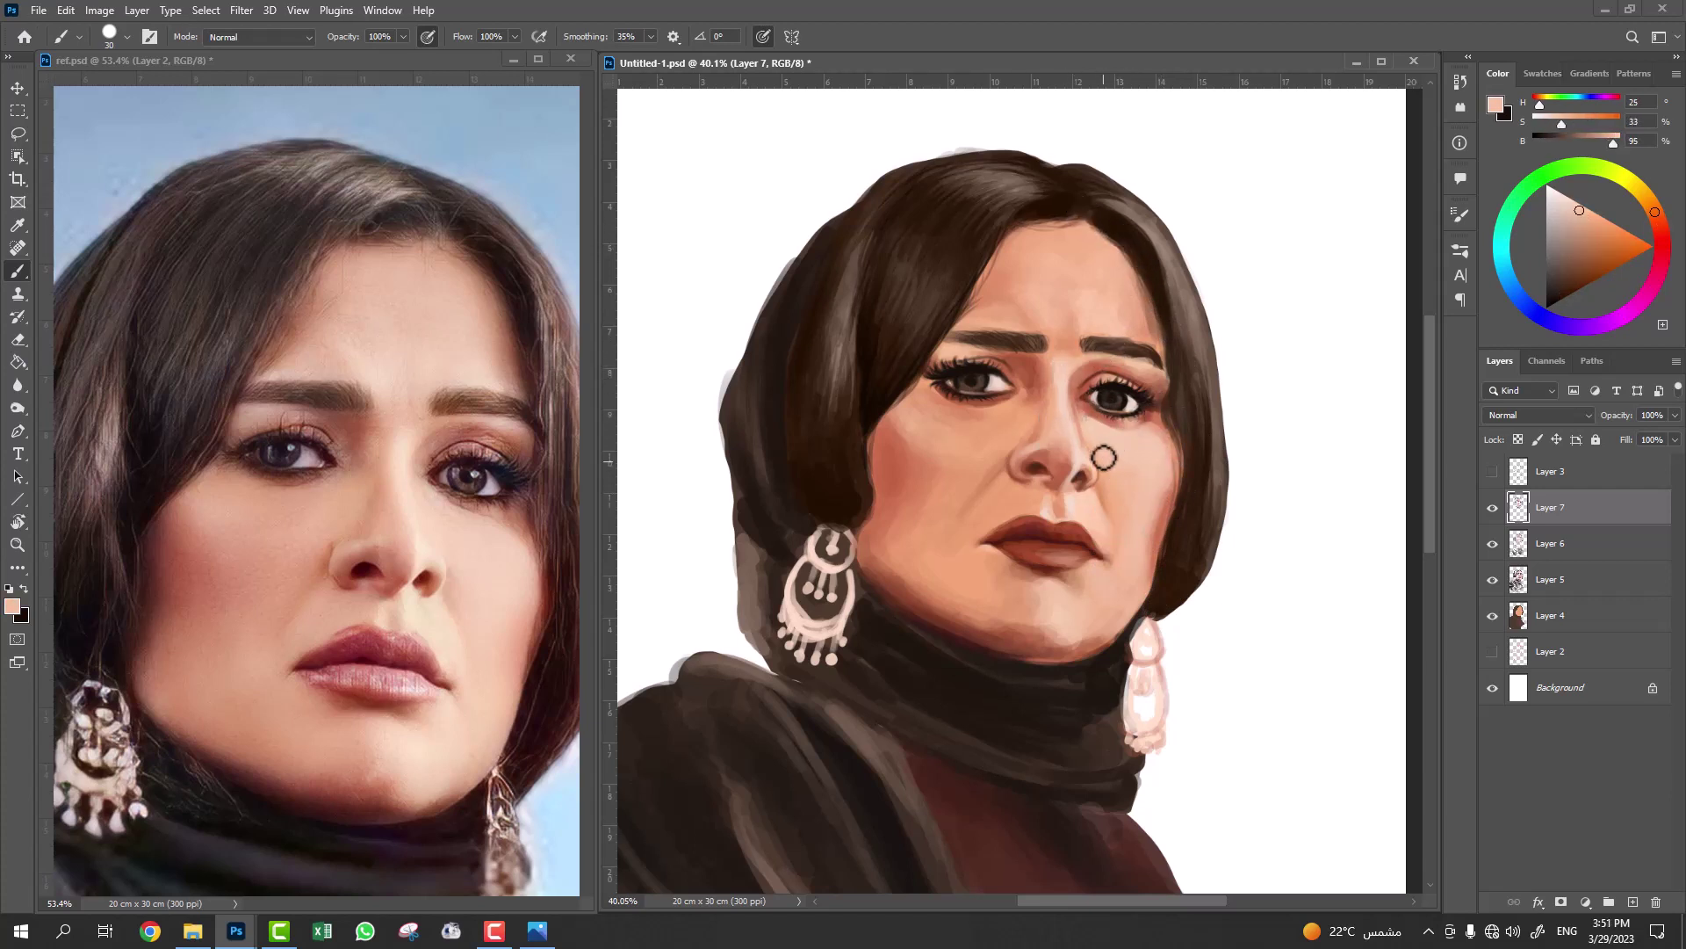
left_click(1089, 490, "alt")
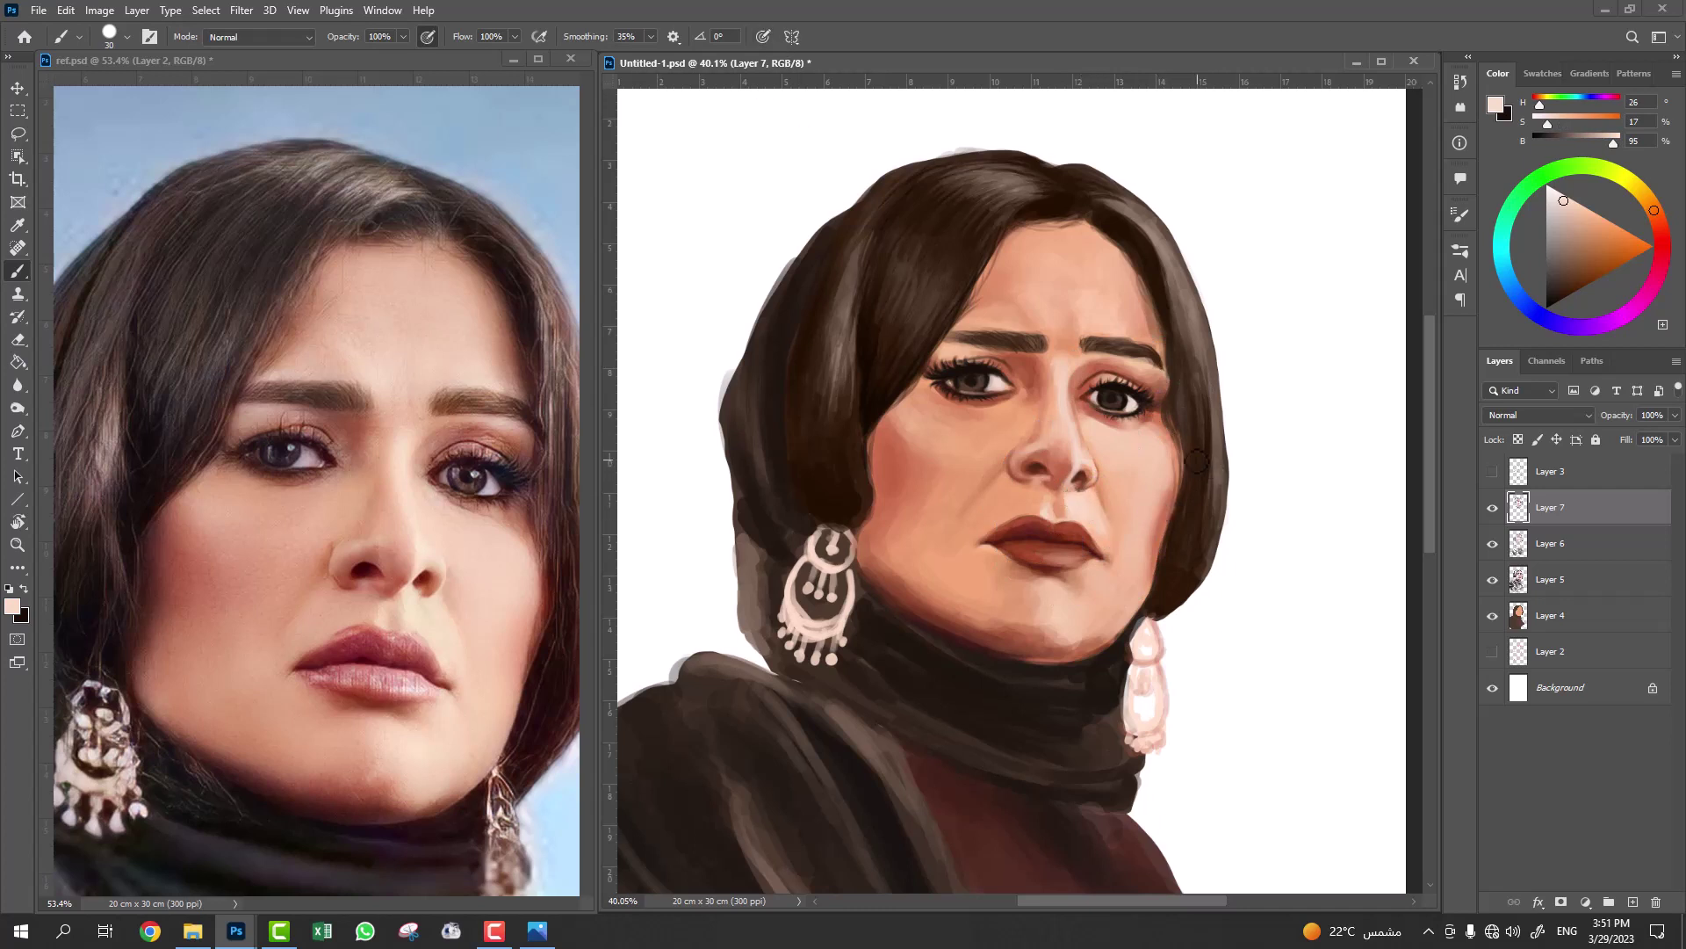
Sample deeper and lighter skin tones around the chin and cheek, adjusting brush size.
left_click(1089, 645, "alt")
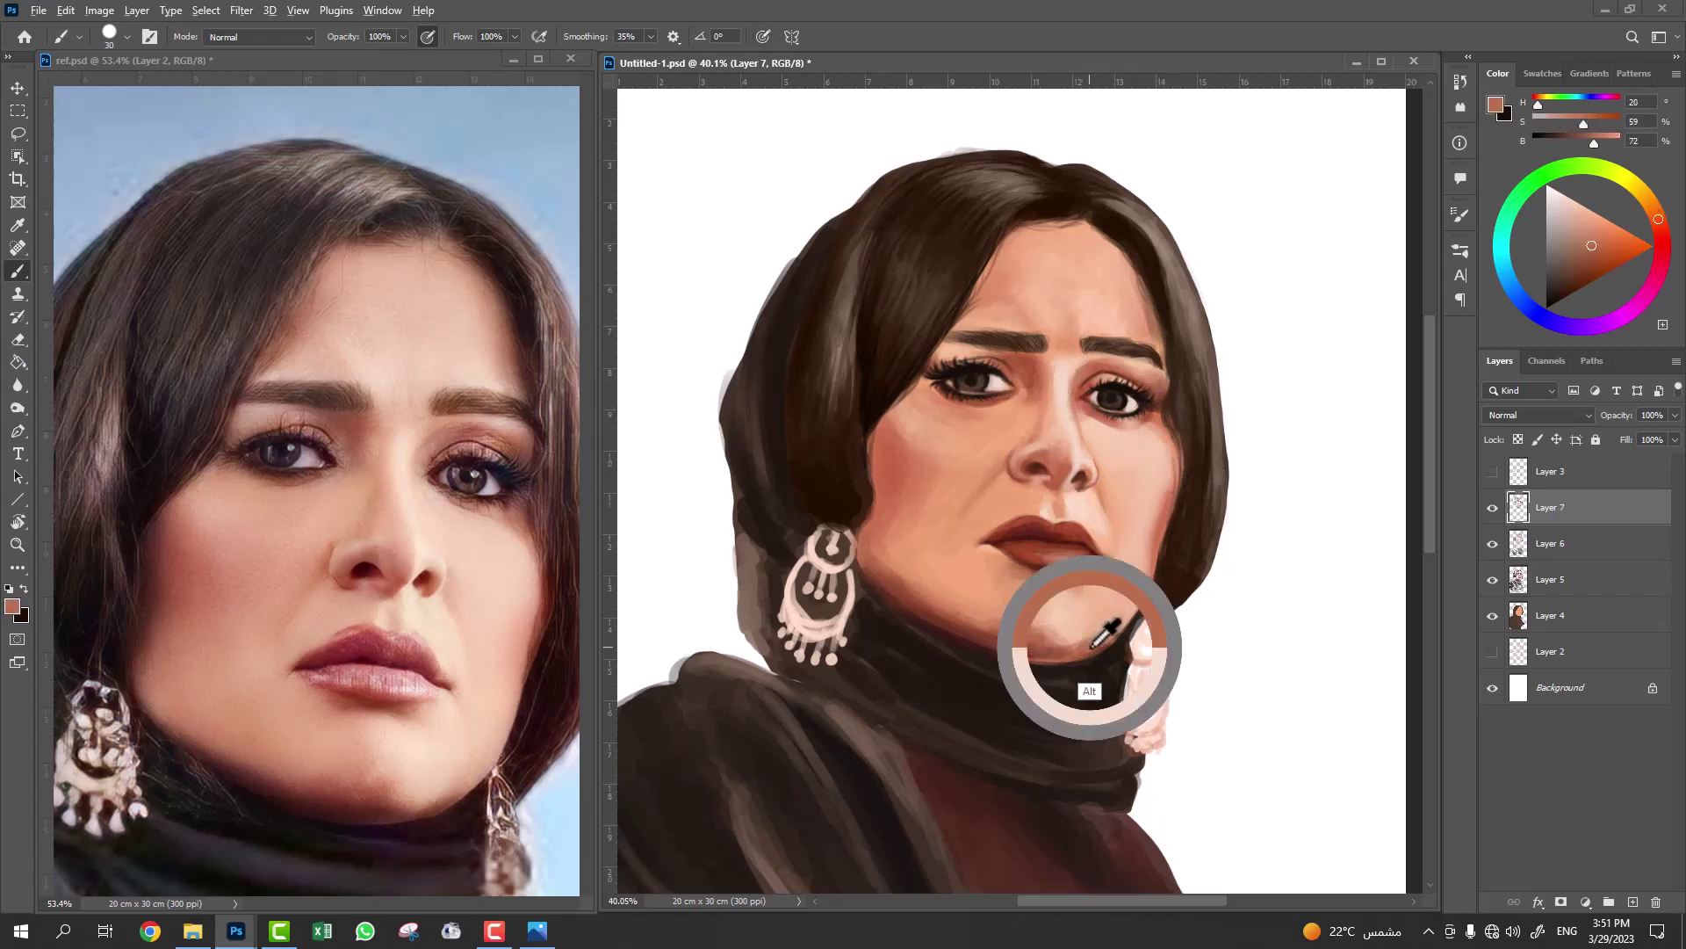
left_click(1052, 636, "alt")
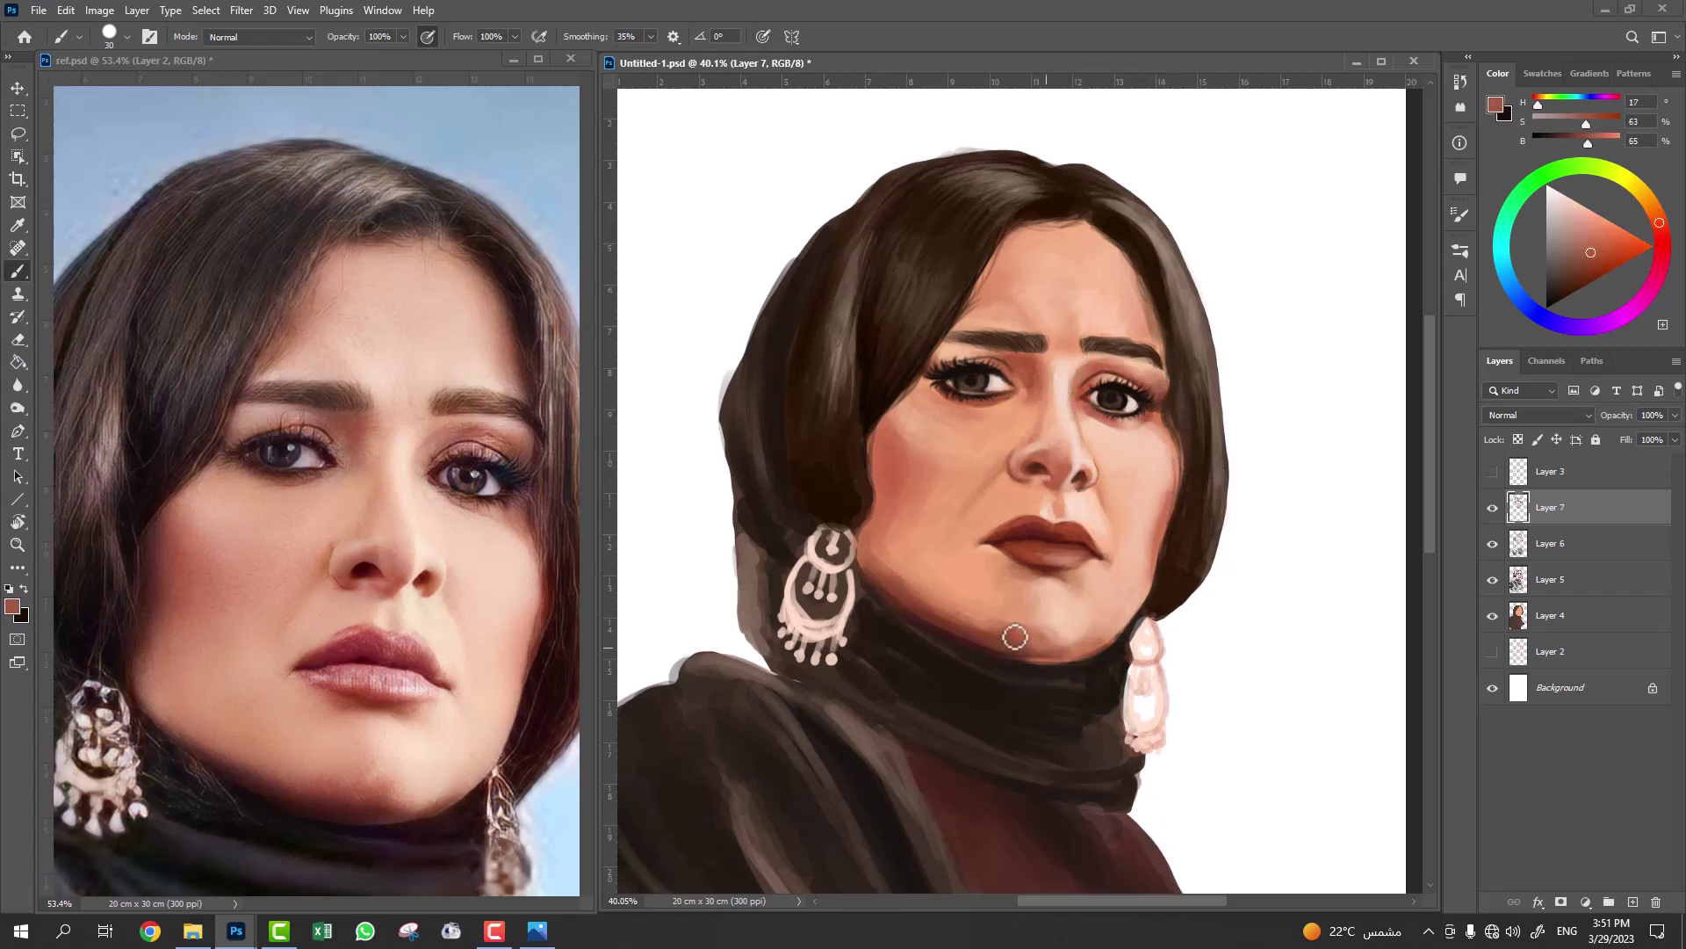
key("bracketright")
left_click(1026, 602, "alt")
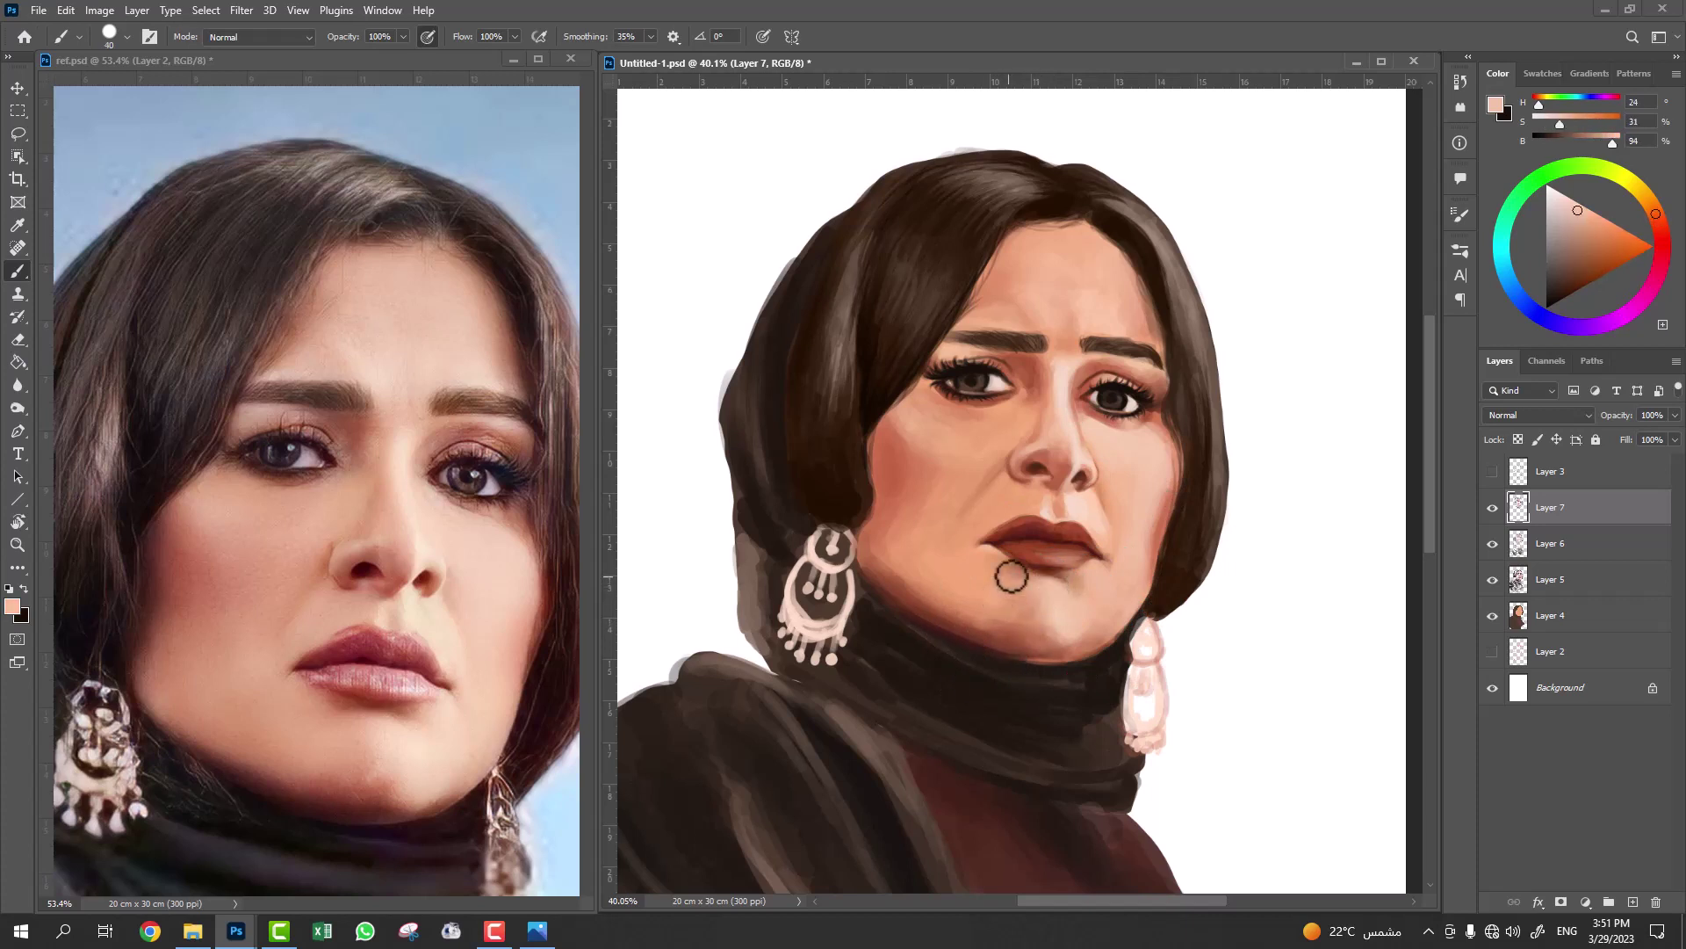
left_click(1005, 604, "alt")
left_click(889, 559, "alt")
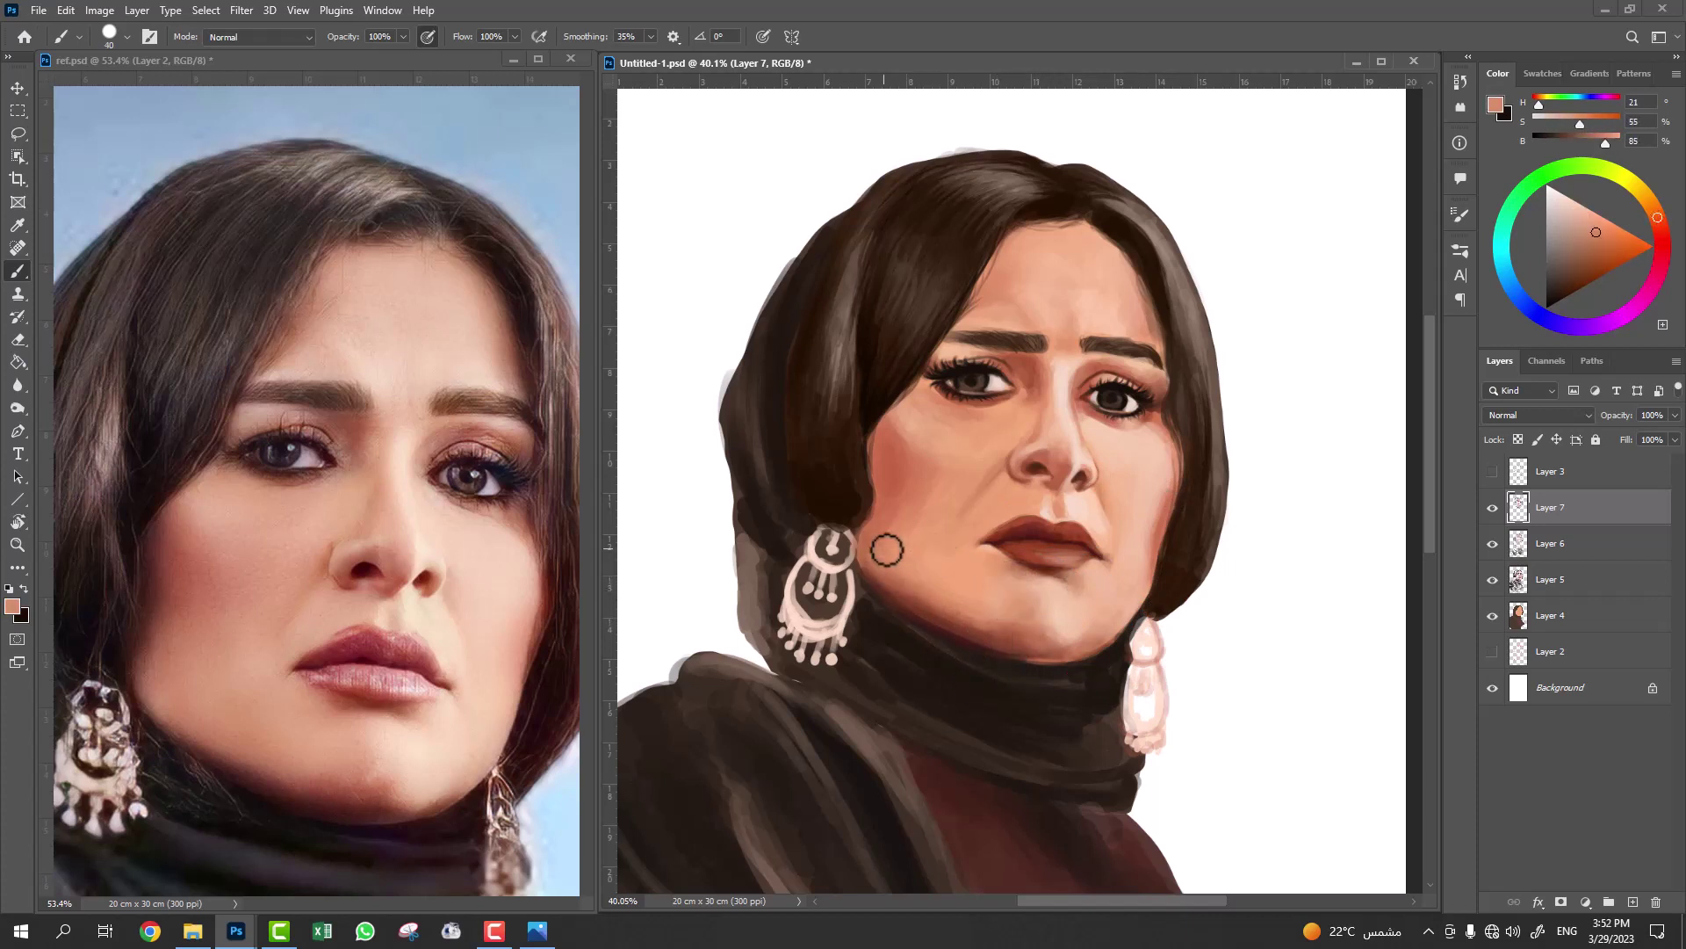
left_click(879, 552, "alt")
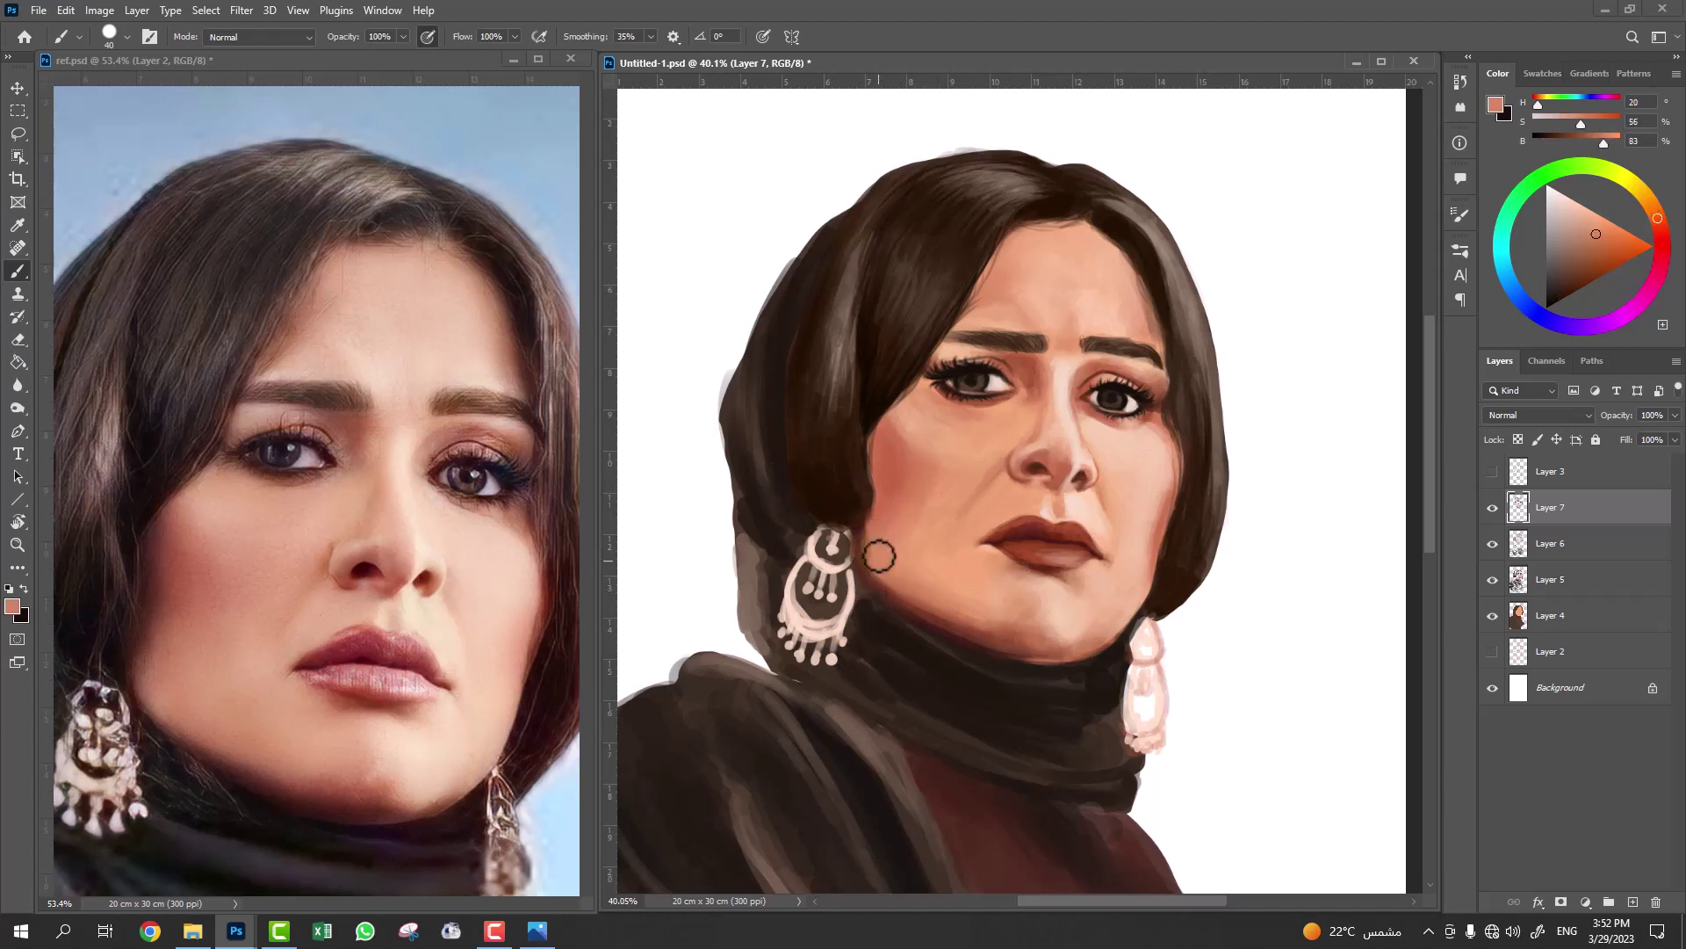
key("bracketright")
left_click(949, 617, "alt")
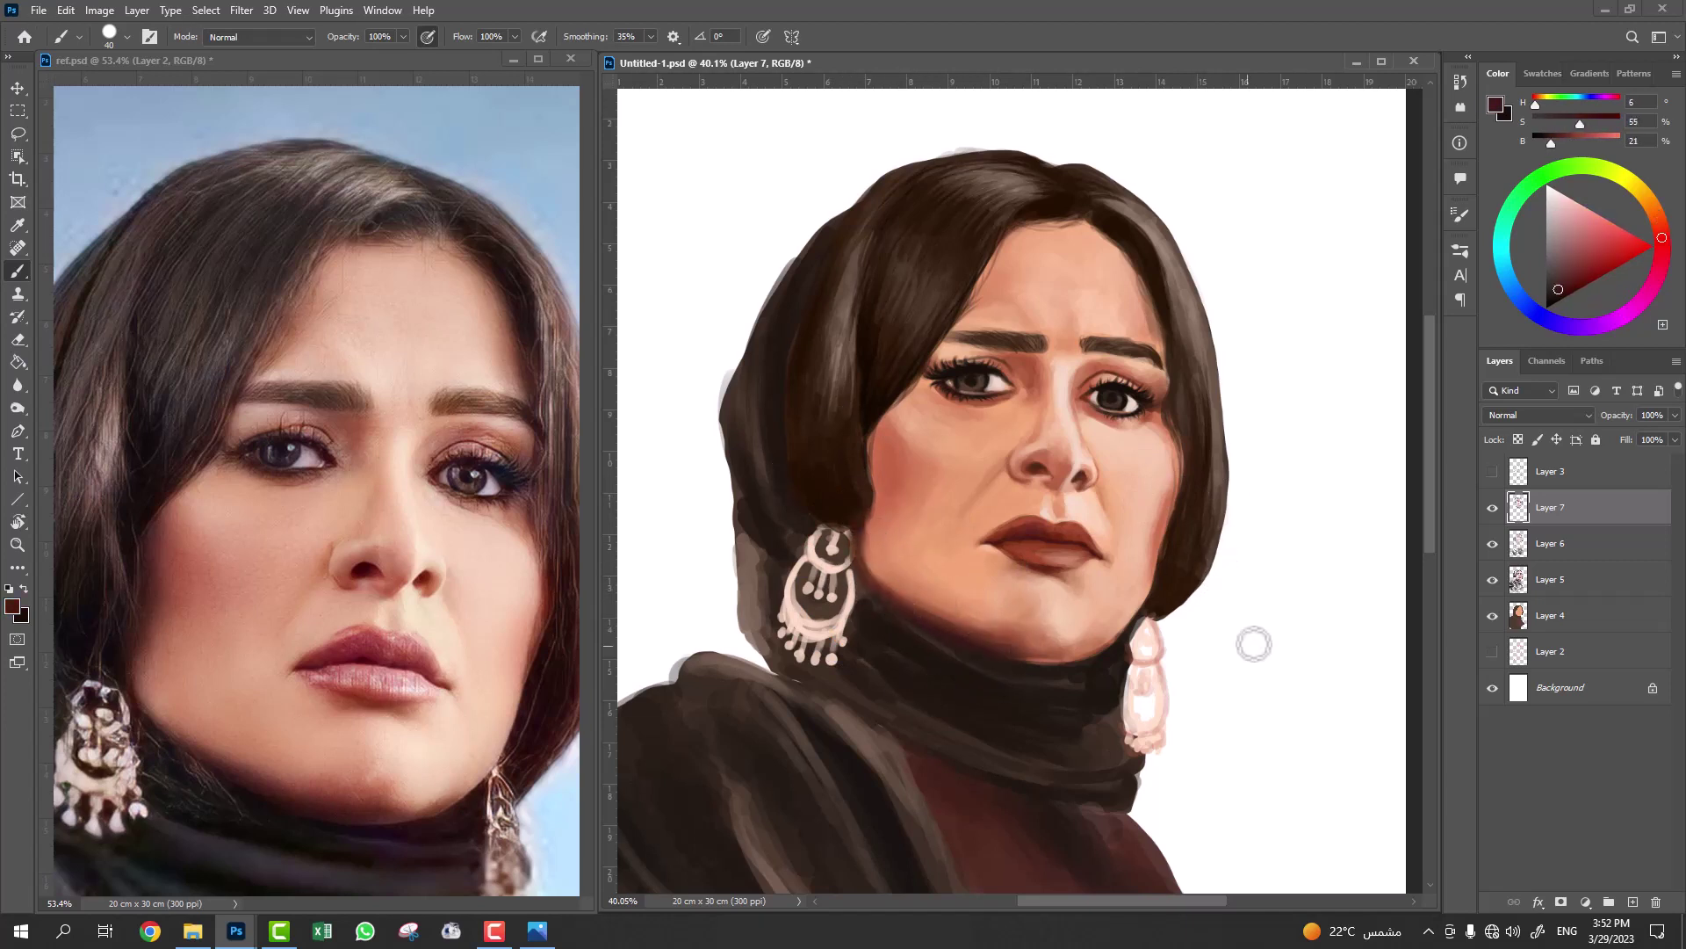
left_click(1019, 650, "alt")
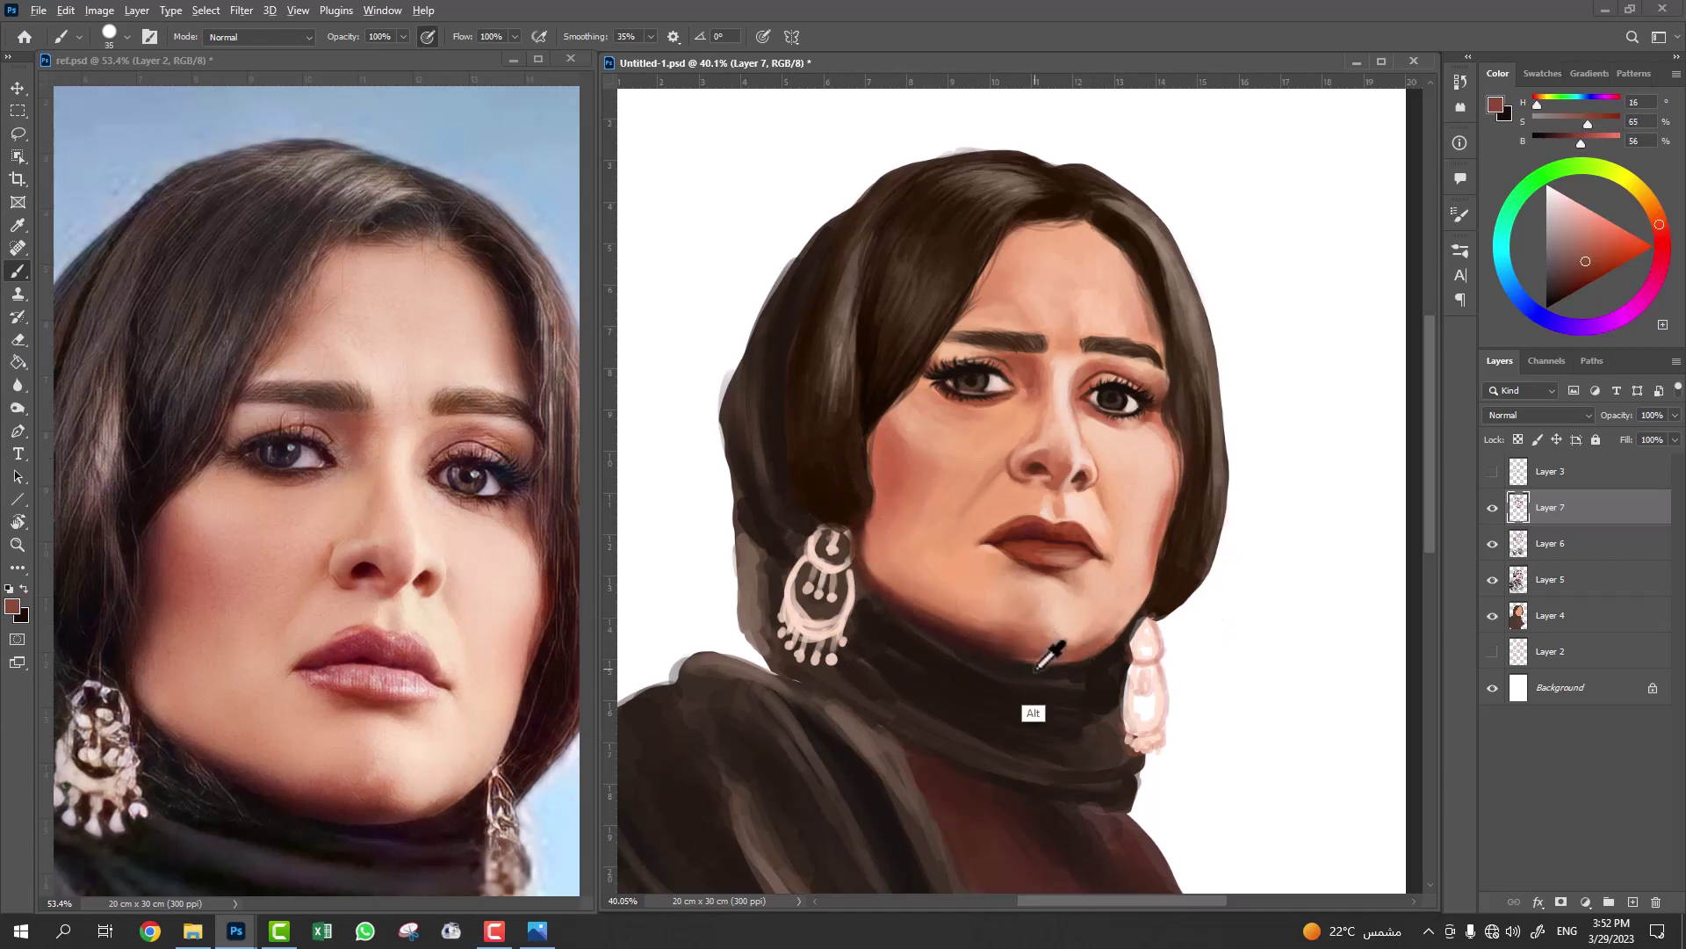
left_click(1124, 615, "alt")
key("bracketleft")
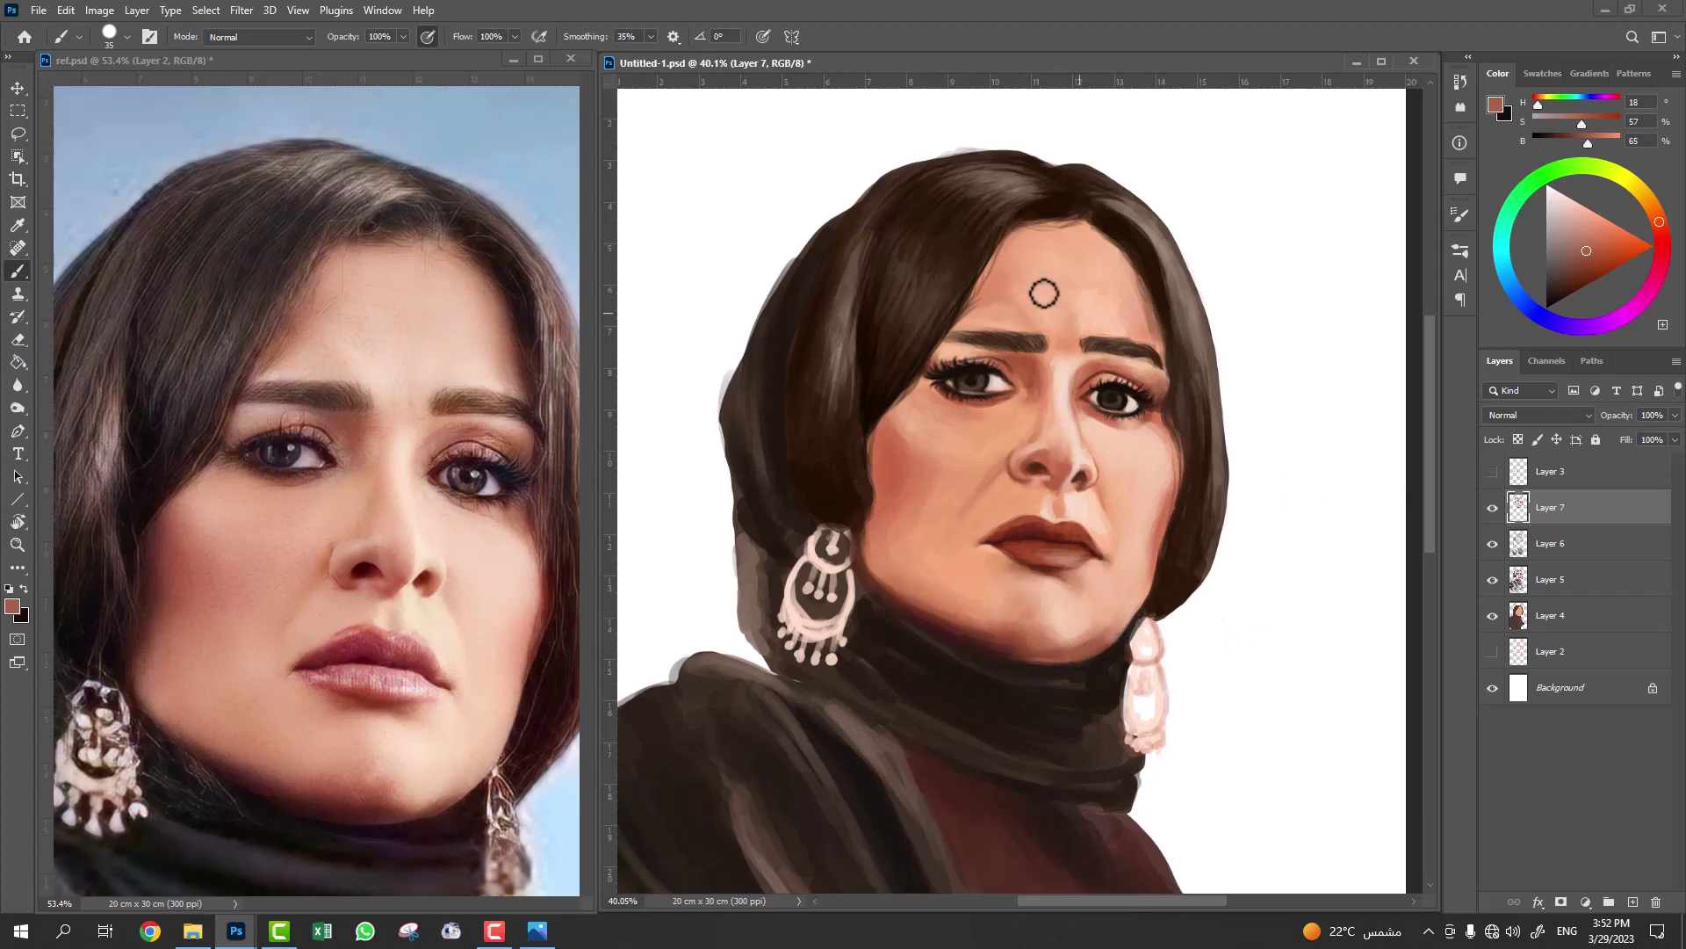
Paint dark and lighter brown strokes down the right hair edge toward the jaw.
left_click(979, 258, "alt")
mouse_move(1163, 278)
left_mouse_down()
mouse_move(1147, 217)
mouse_move(1217, 479)
mouse_move(1172, 615)
left_mouse_up()
left_click(867, 352, "alt")
left_click(1566, 234)
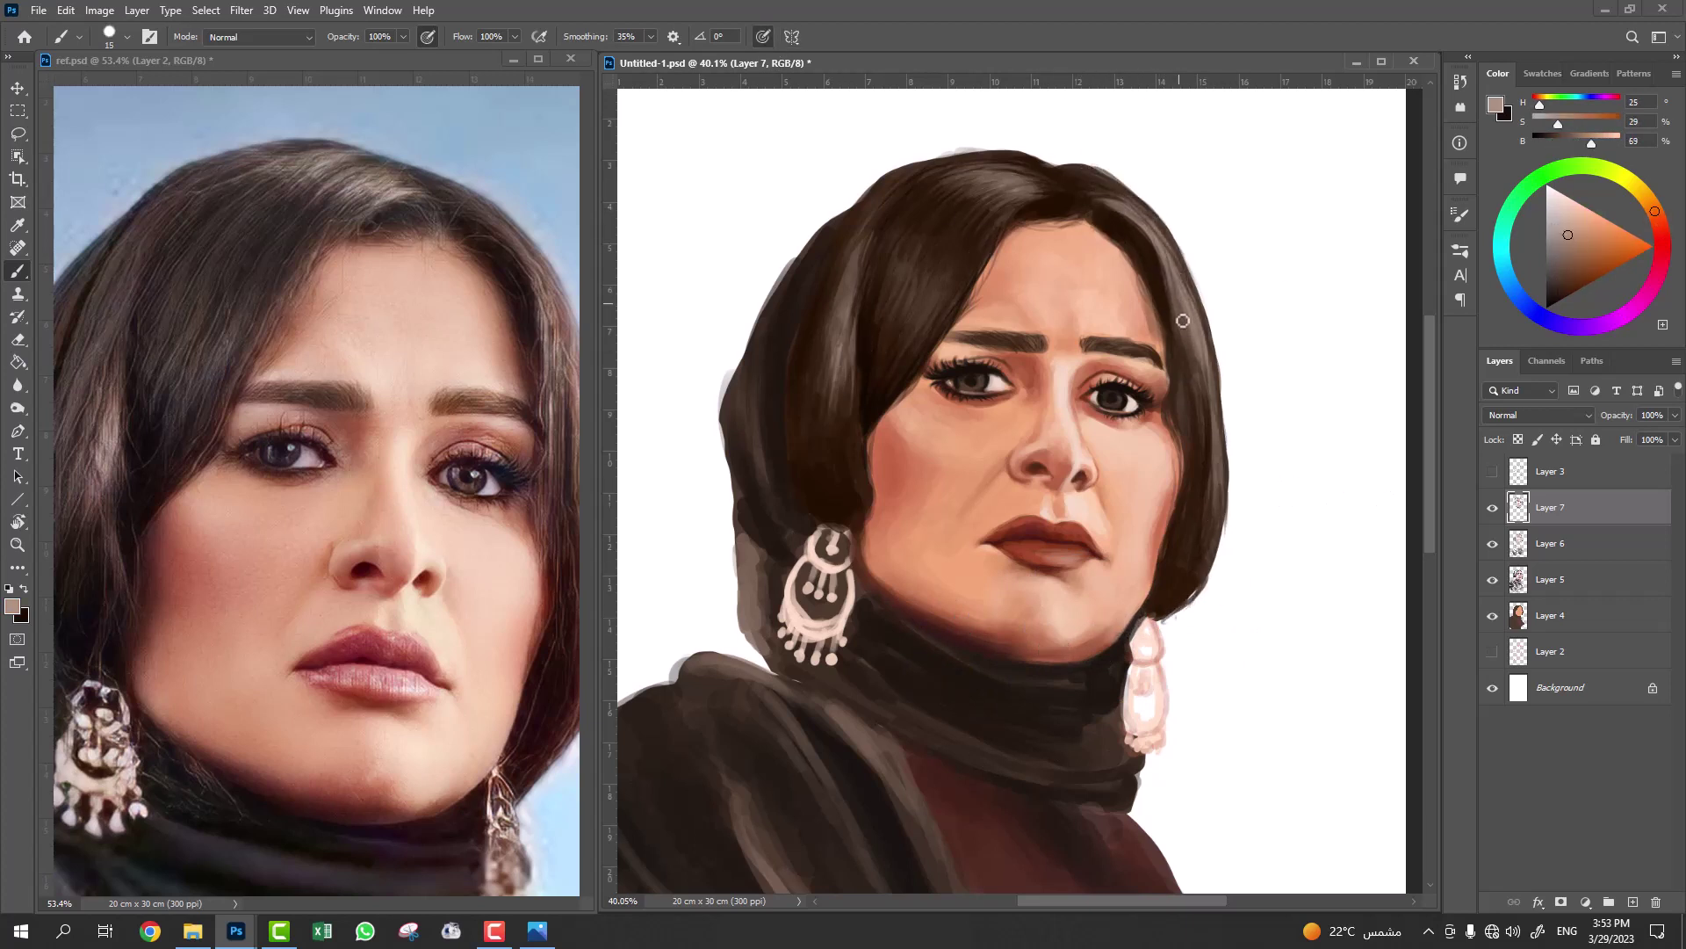
left_click_drag(1209, 425, 1202, 571)
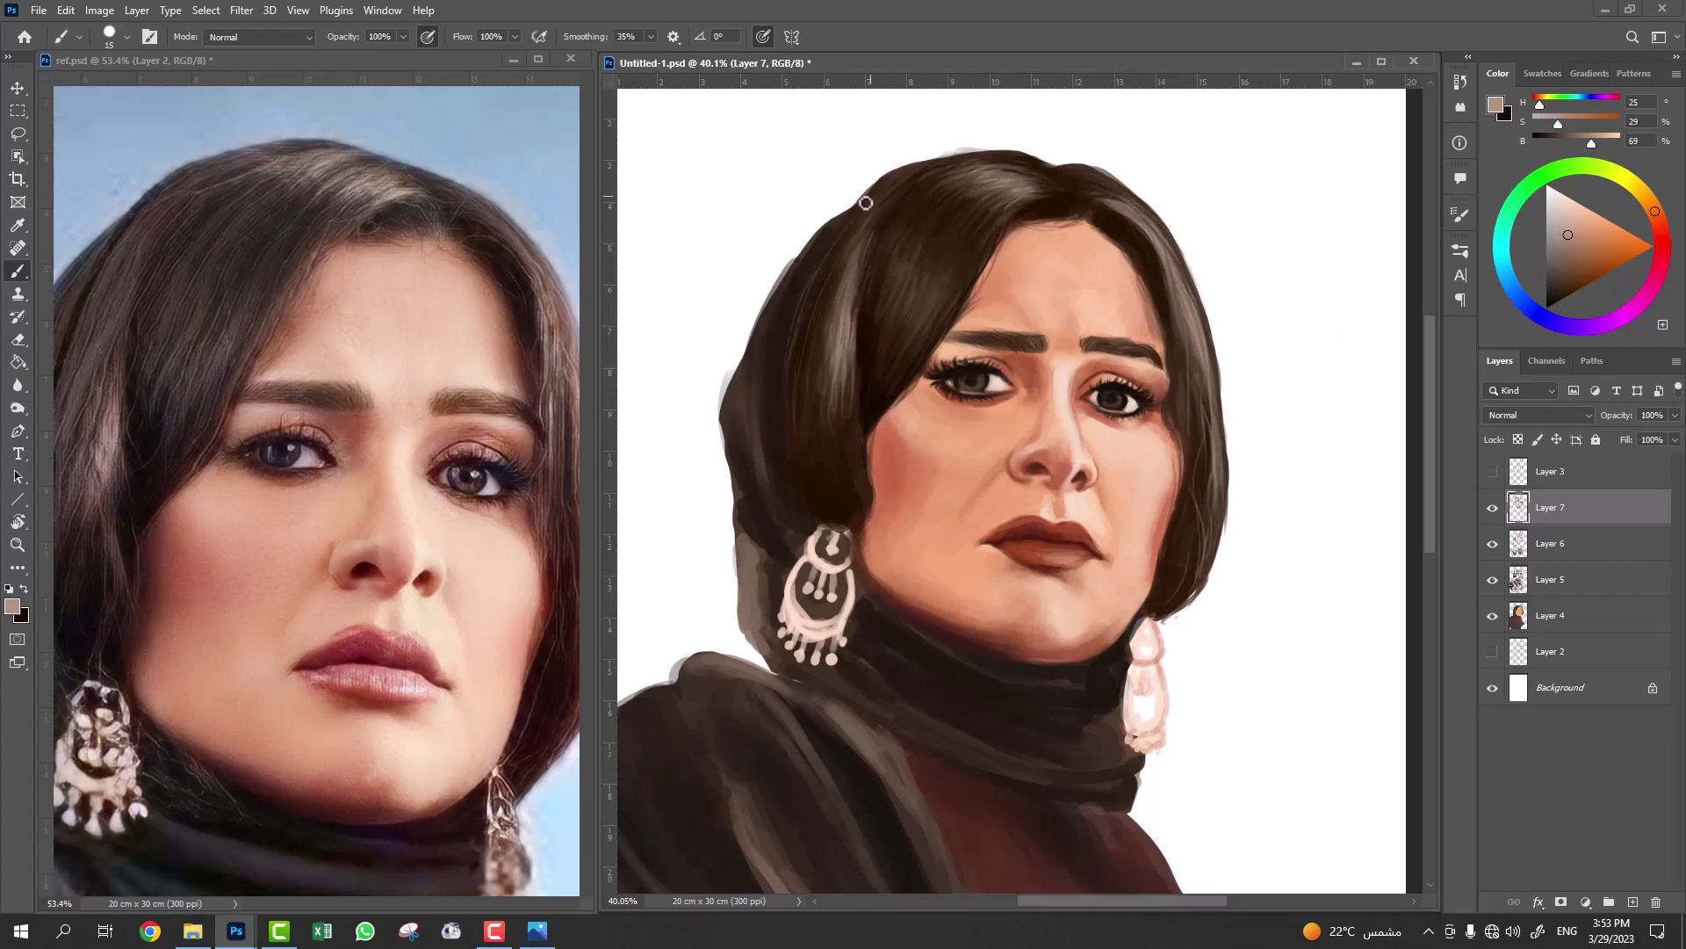
left_click(843, 259, "alt")
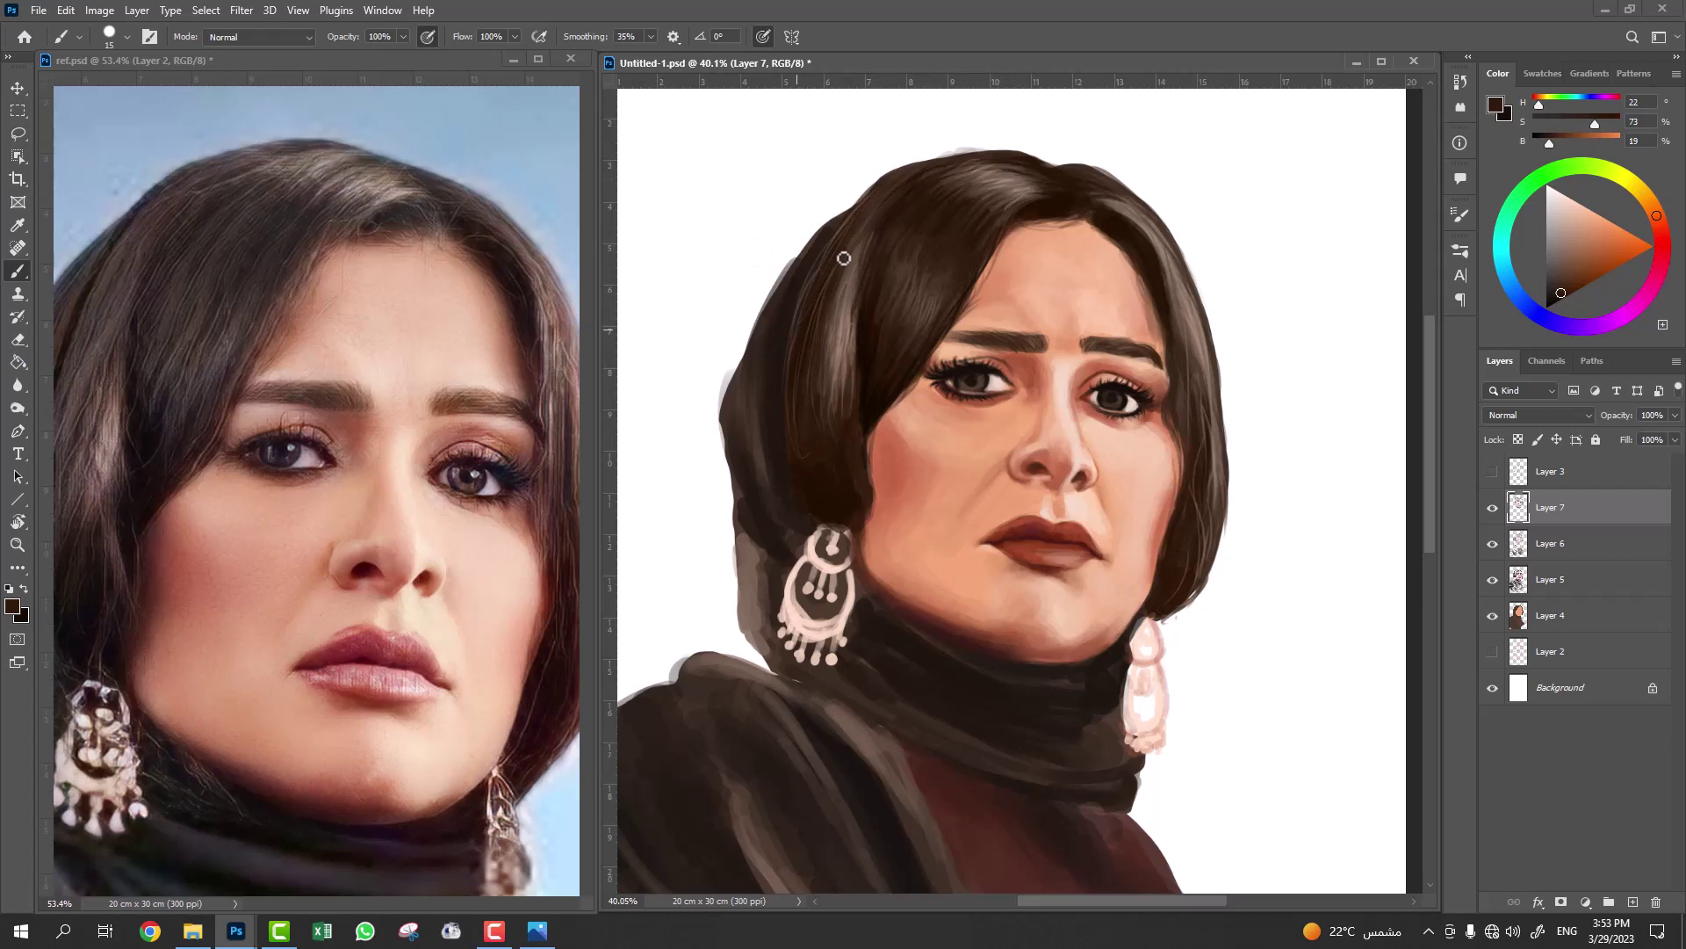
left_click(849, 394, "alt")
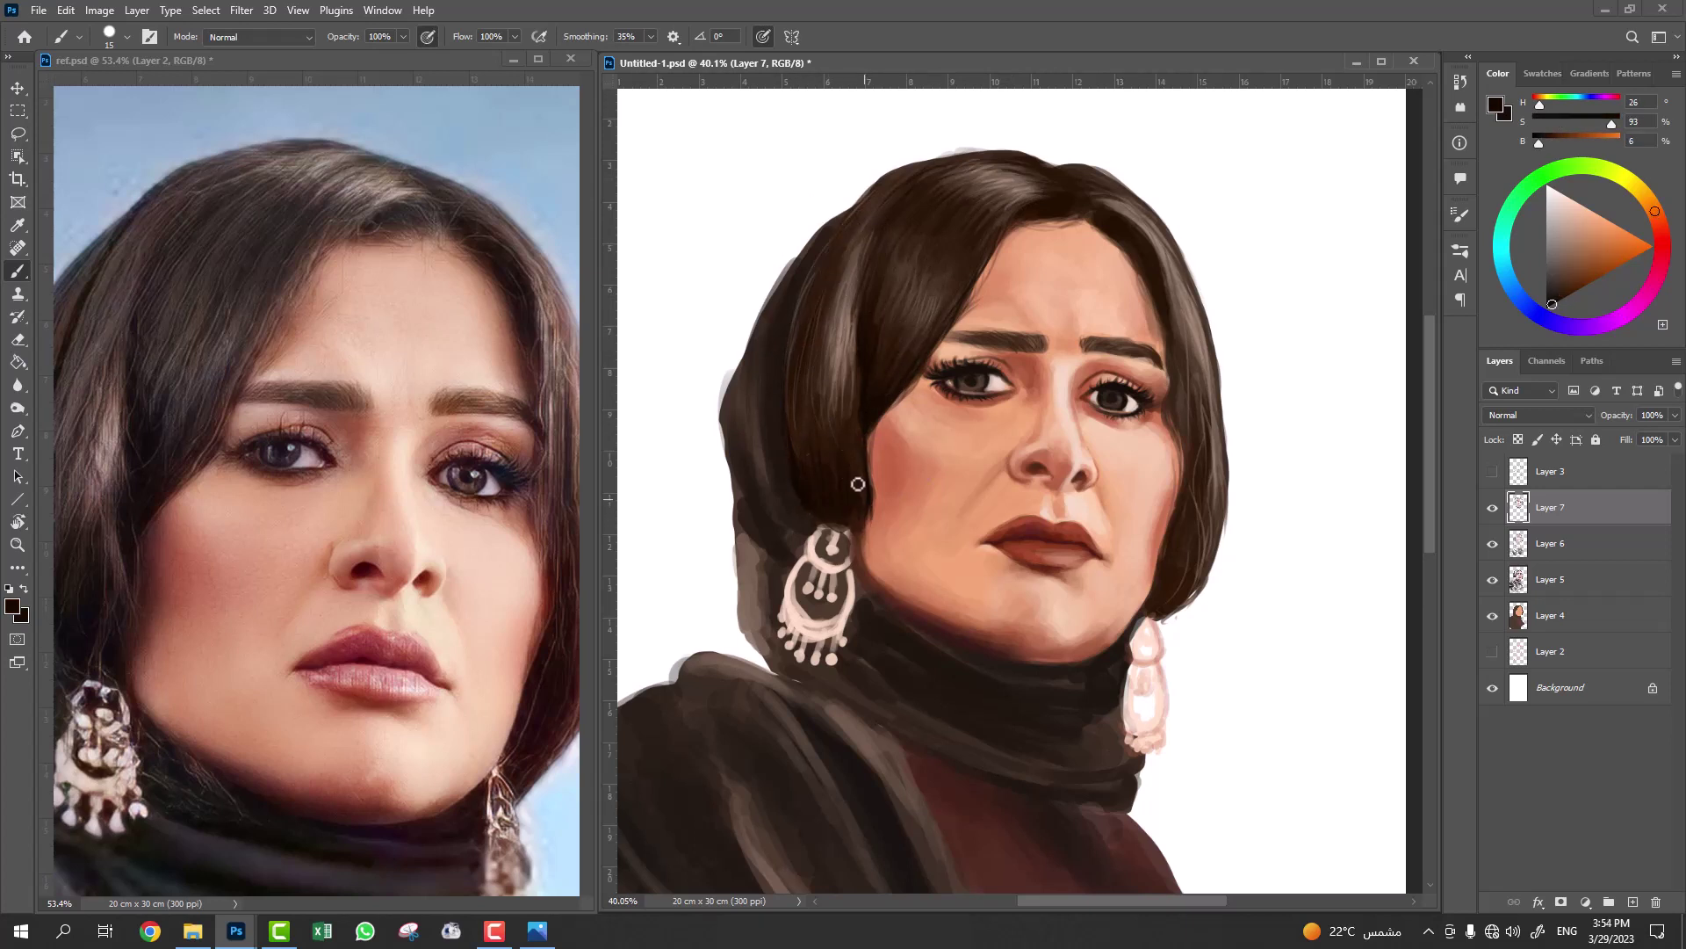
left_click(850, 458, "alt")
left_click(862, 535, "alt")
left_click(956, 458, "alt")
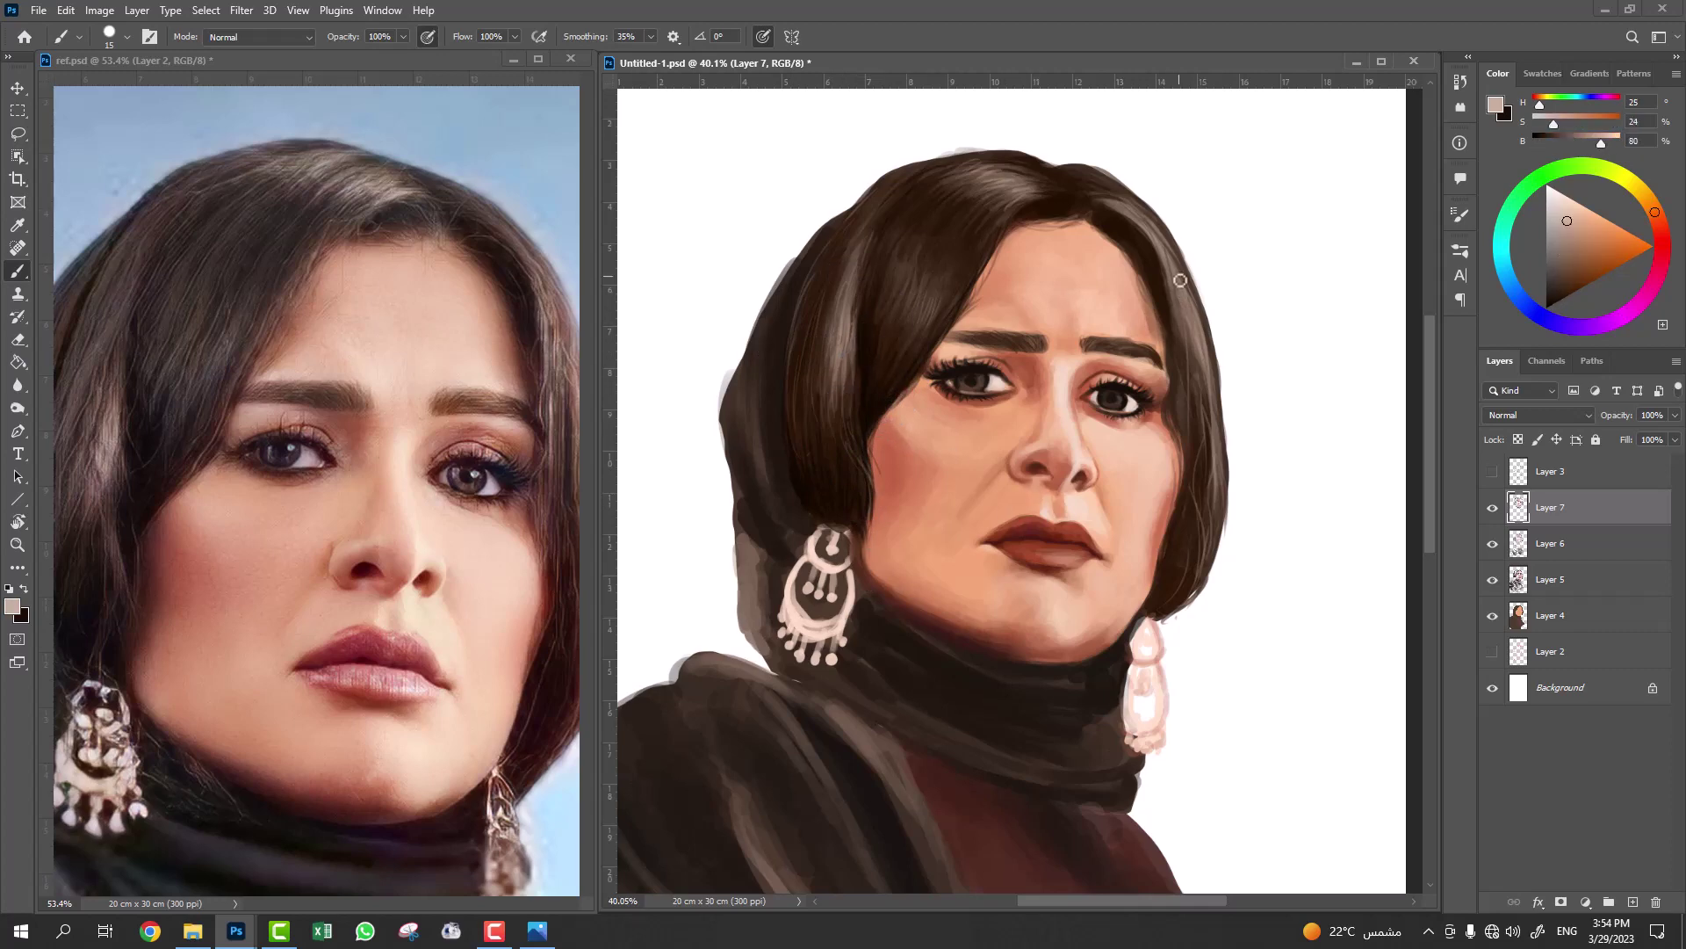
Try lighter brown strokes across the neck scarf, then undo them.
scroll(1205, 504, "down", 3, "alt")
left_click(930, 571, "alt")
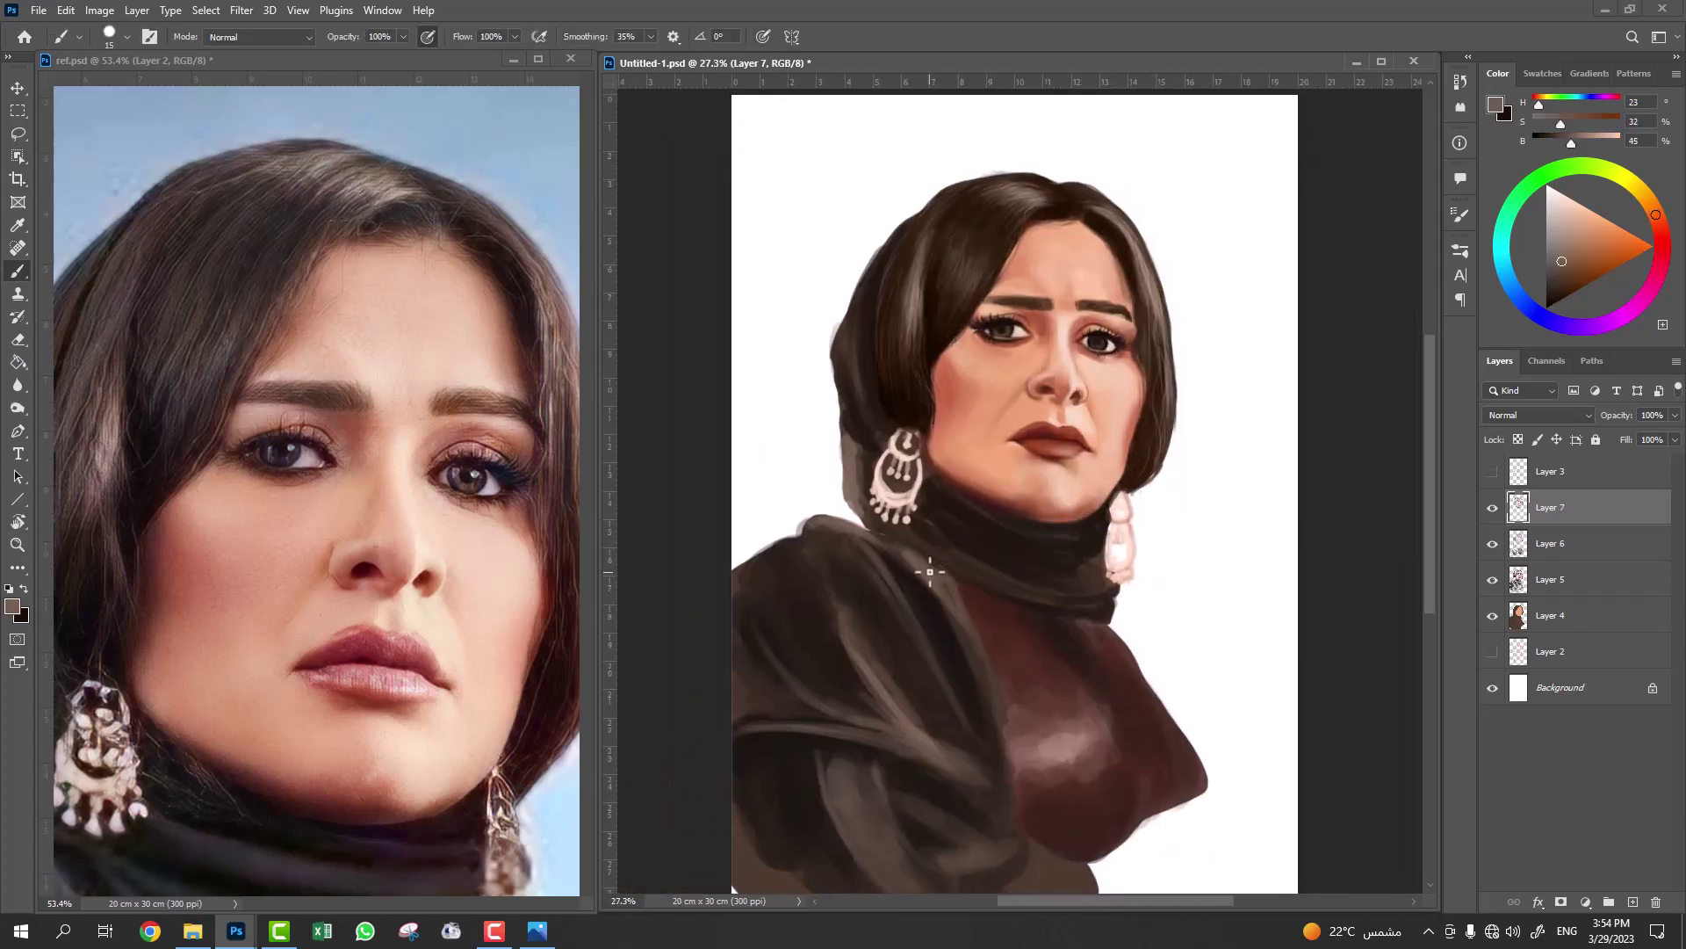
key("]")
mouse_move(938, 489)
left_mouse_down()
mouse_move(1046, 557)
mouse_move(1024, 560)
left_mouse_up()
key("ctrl+z")
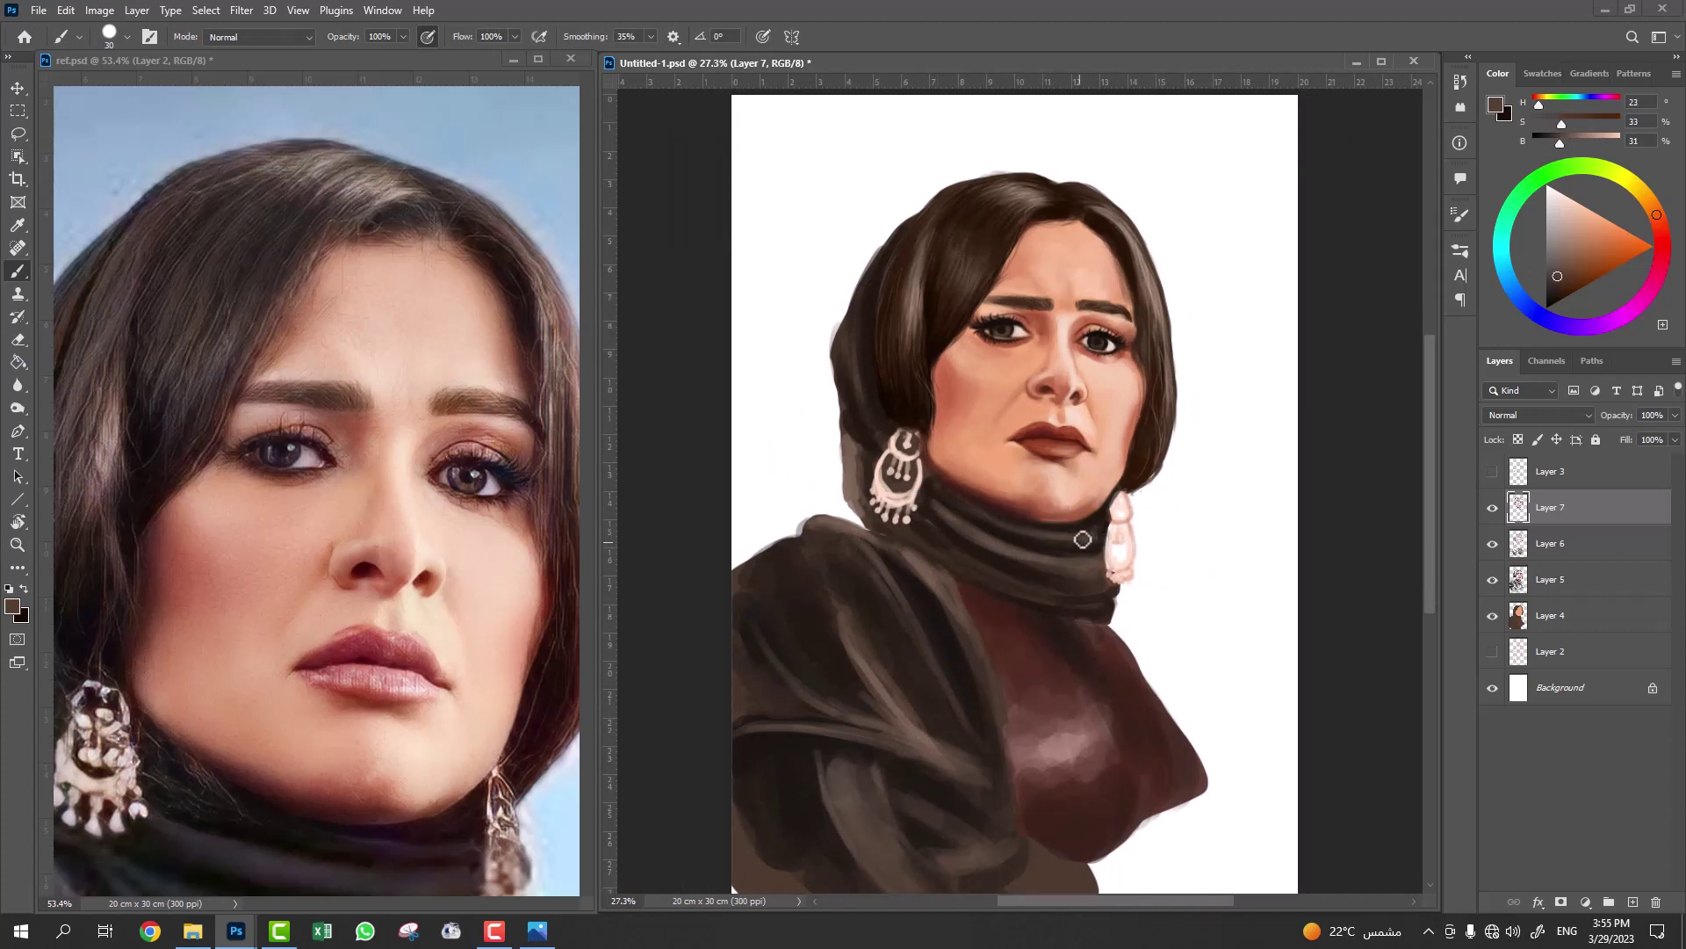
Sample near-black hair browns and darker scarf shades with a larger brush.
left_click(860, 439, "alt")
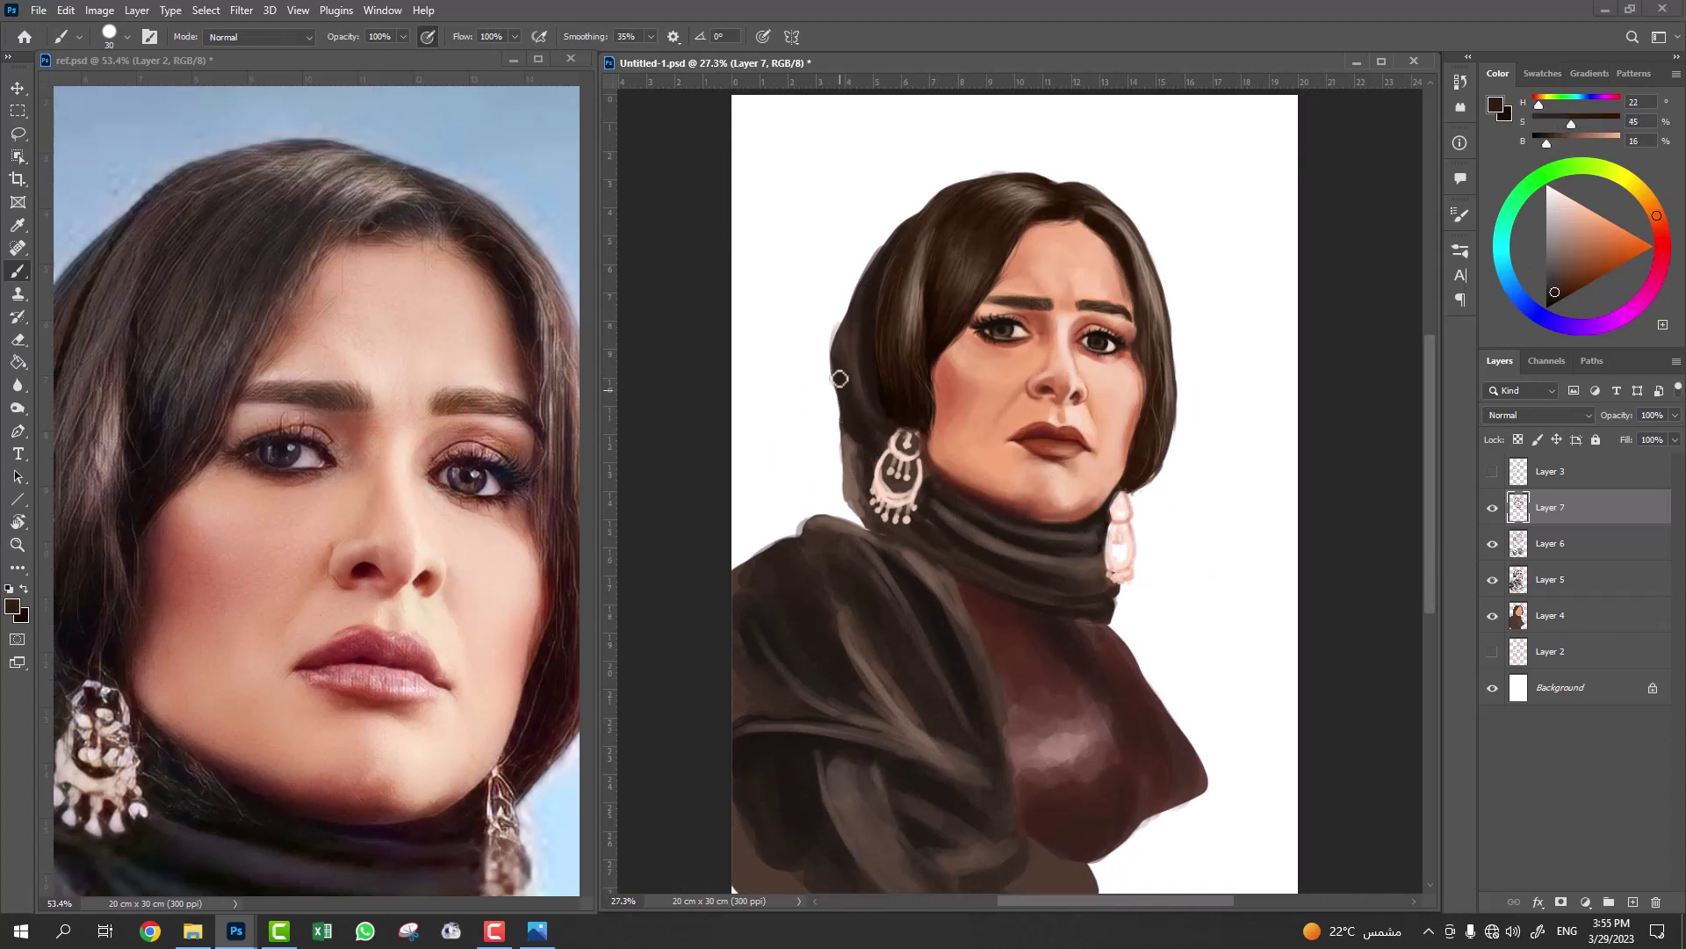
left_click(862, 457, "alt")
left_click(871, 306, "alt")
left_click(877, 390, "alt")
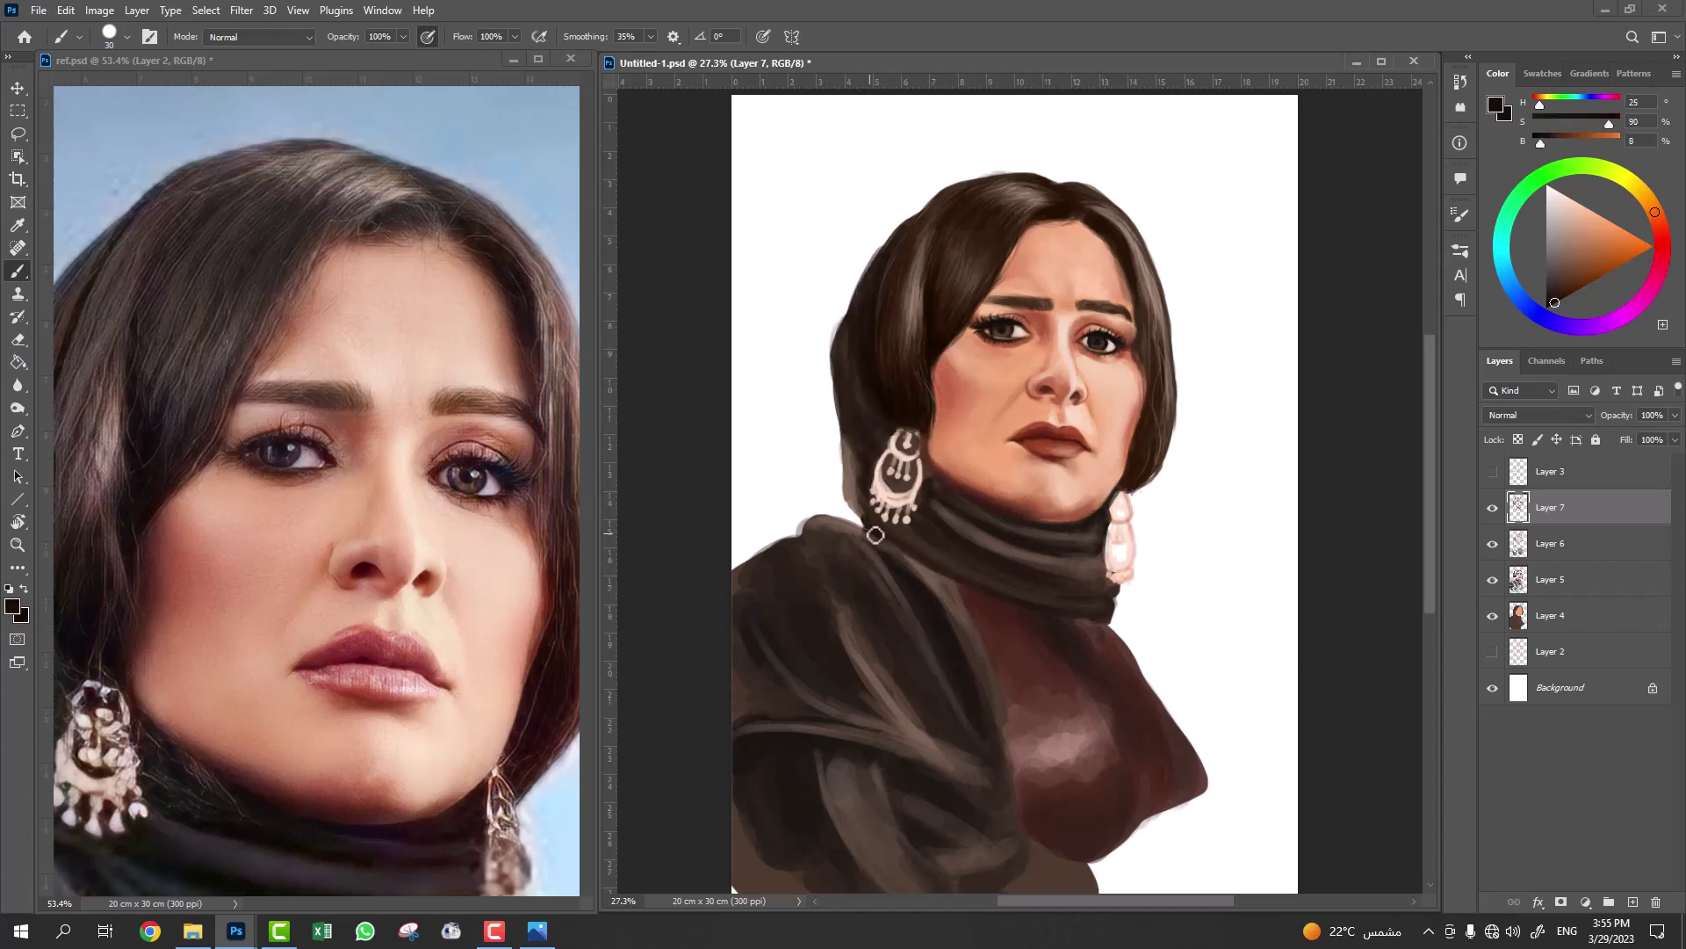
key("bracketright")
key("bracketright")
key("bracketright")
left_click(873, 670, "alt")
left_click(881, 698, "alt")
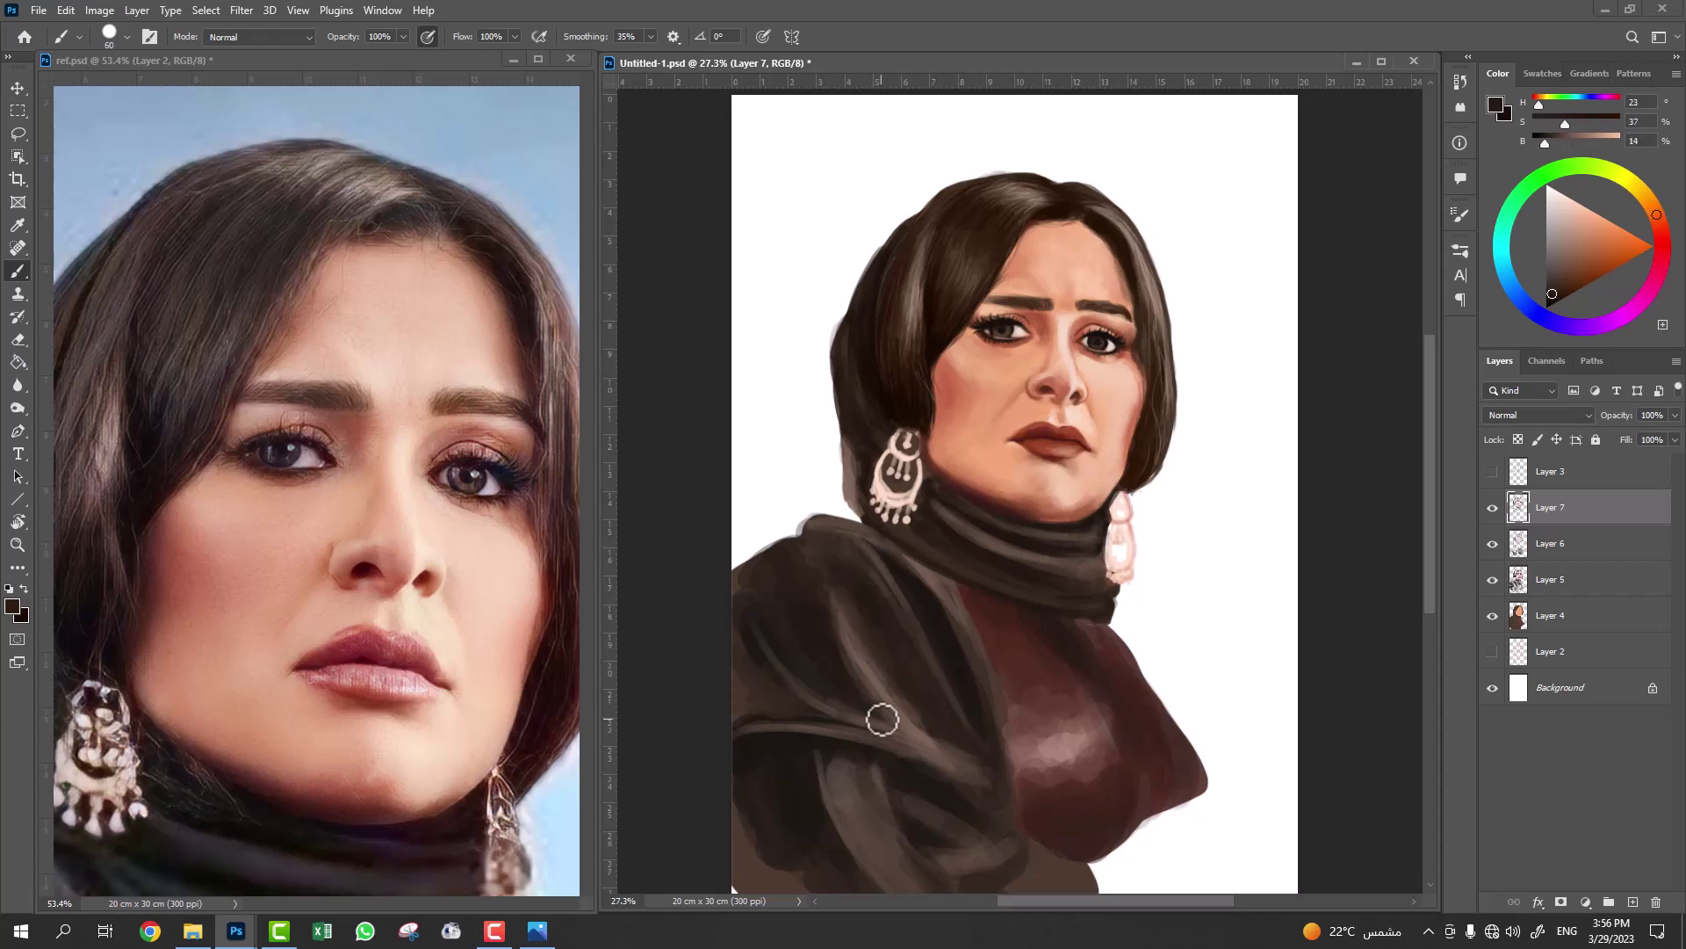
left_click(806, 554, "alt")
left_click(843, 714, "alt")
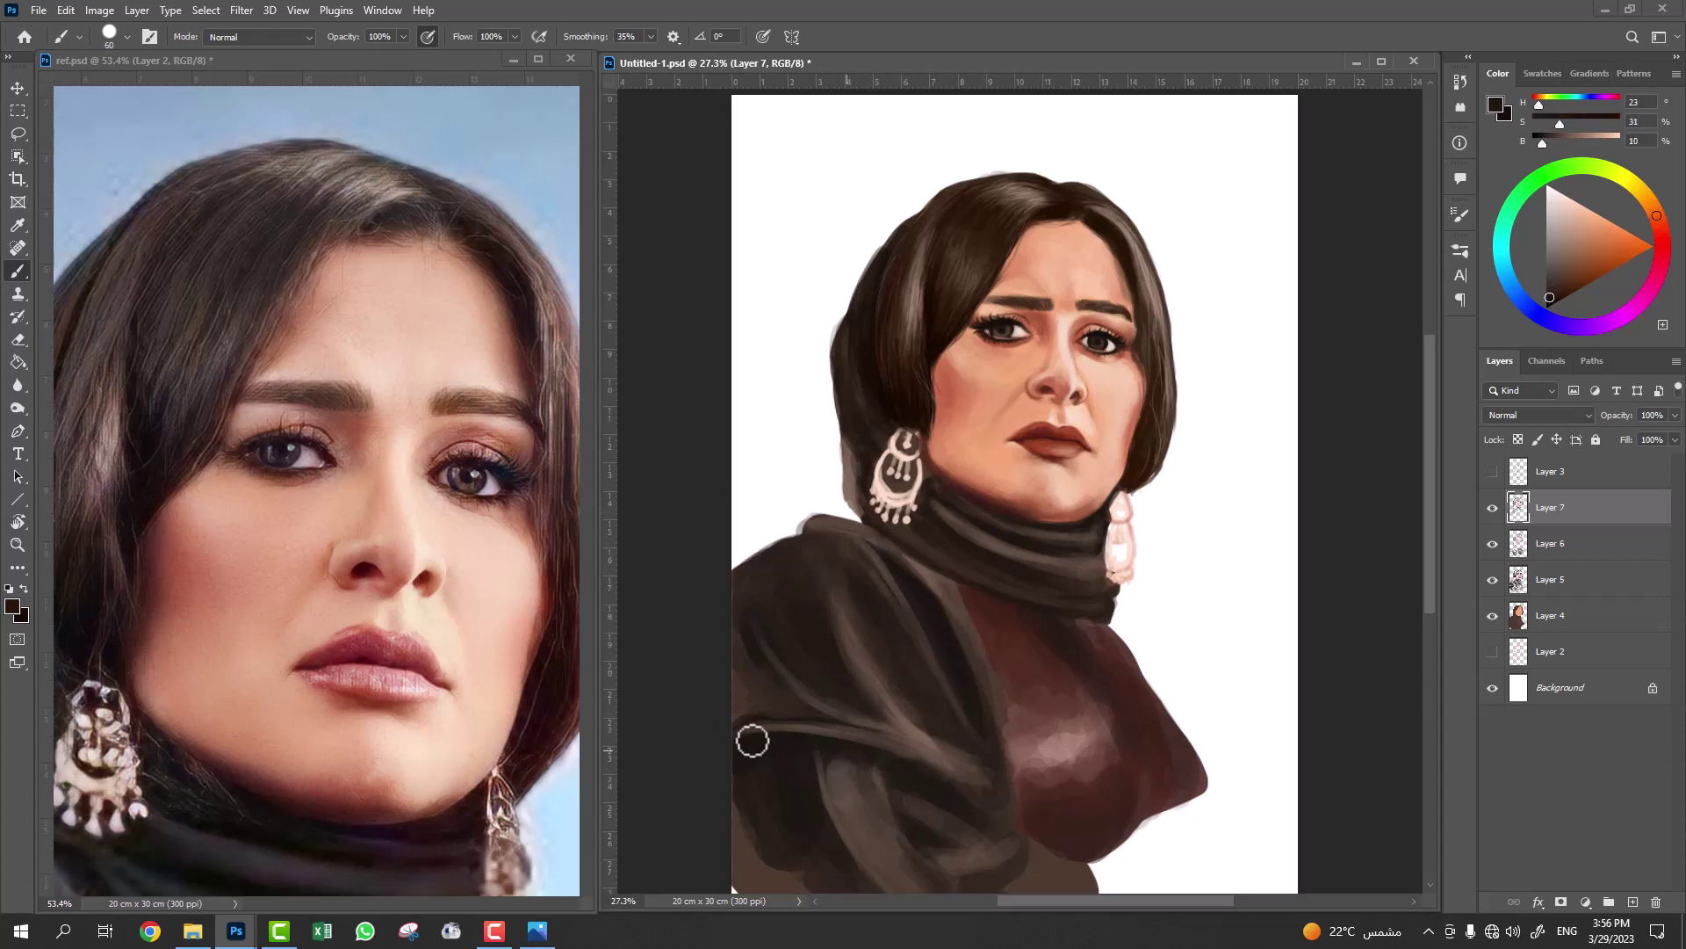
left_click(768, 712, "alt")
Zoom out the ref.psd reference to show the scarf and chest.
left_click(918, 727, "alt")
left_click(470, 591)
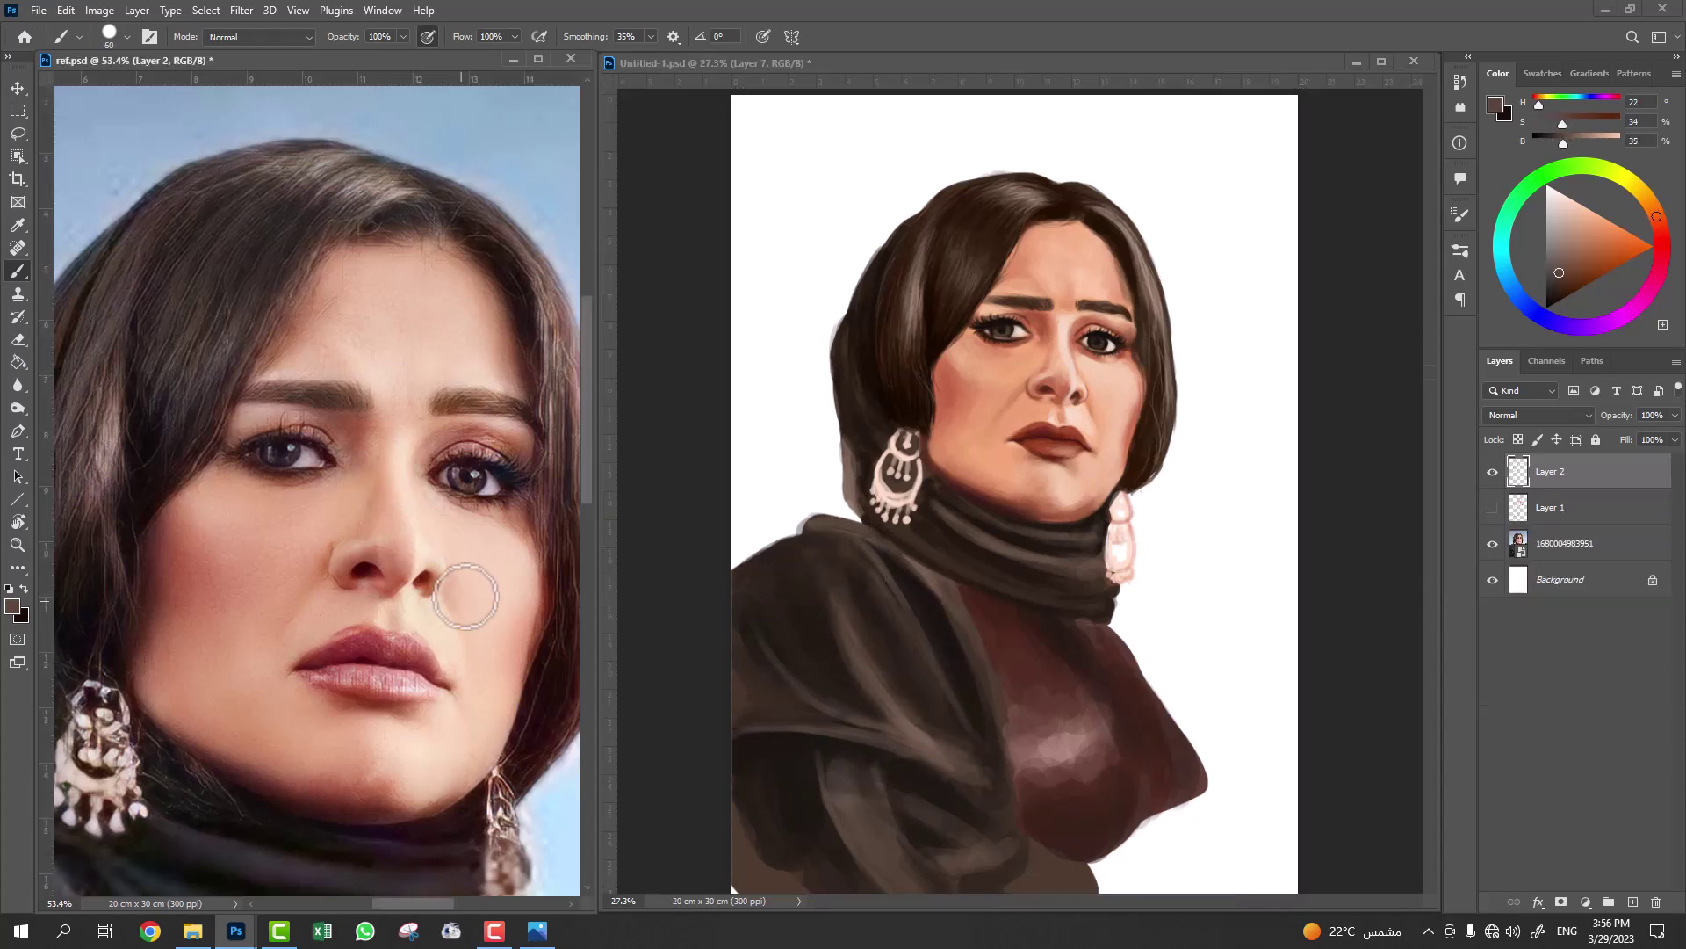
key("z")
mouse_move(452, 620)
left_mouse_down()
mouse_move(404, 413)
mouse_move(404, 453)
left_mouse_up()
left_click(912, 681)
Return to the Brush, sample the dark lower chest colour and shrink for fine strands.
left_click(961, 643, "alt")
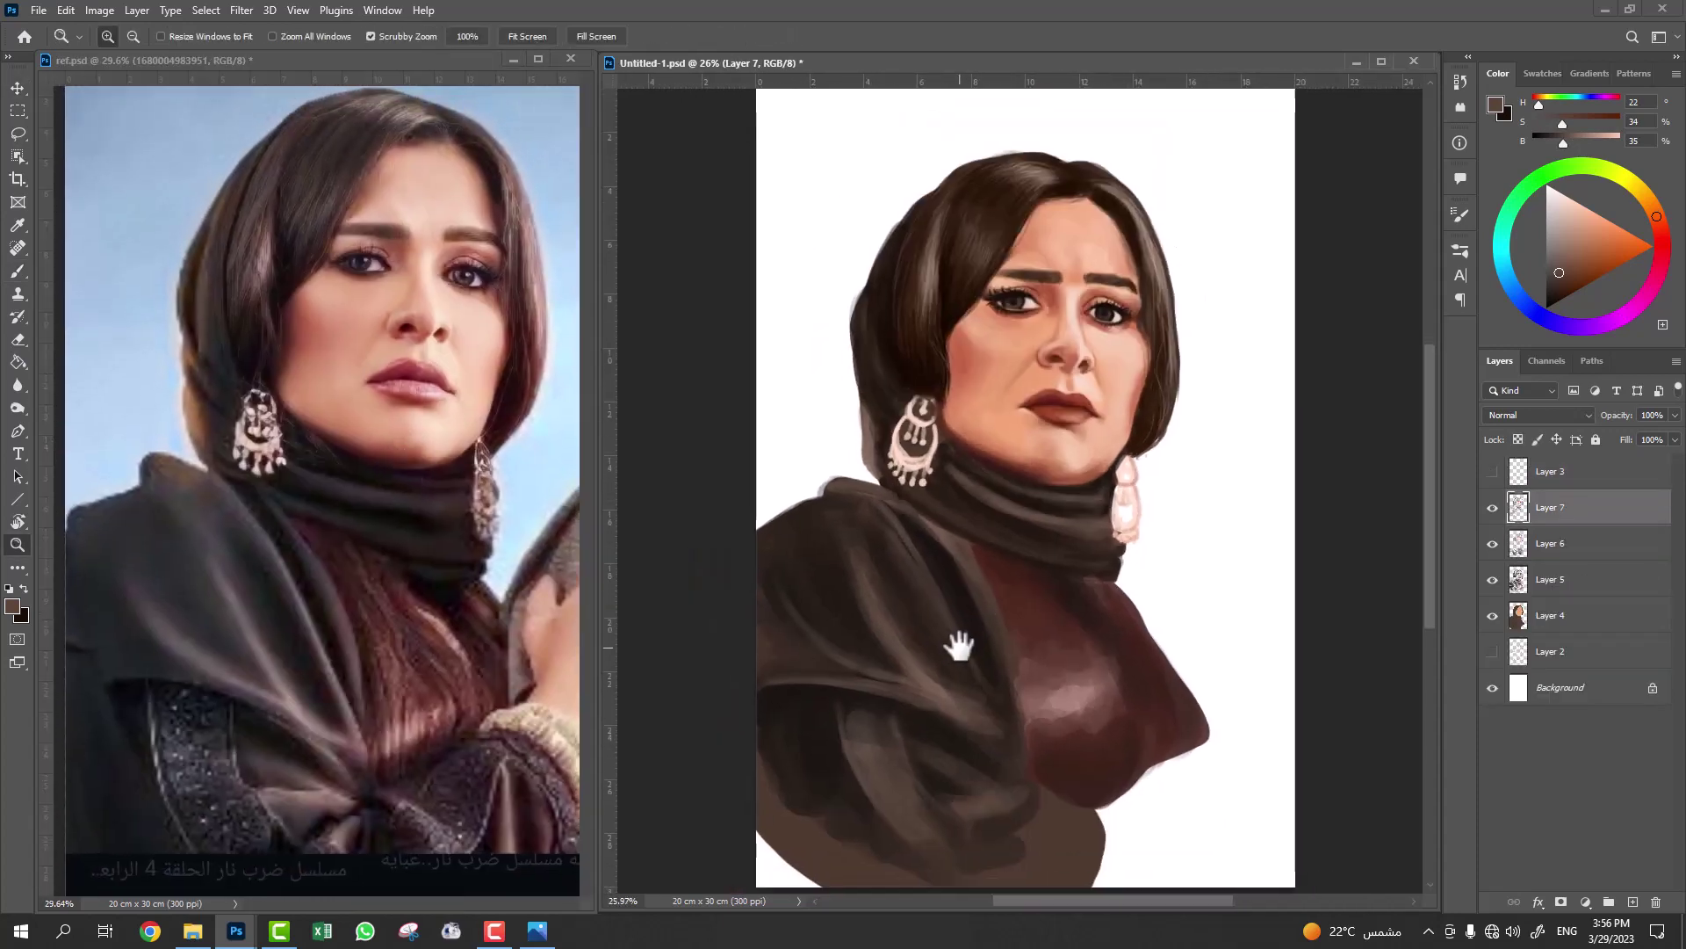
key("b")
left_click(886, 667, "alt")
left_click(847, 500, "alt")
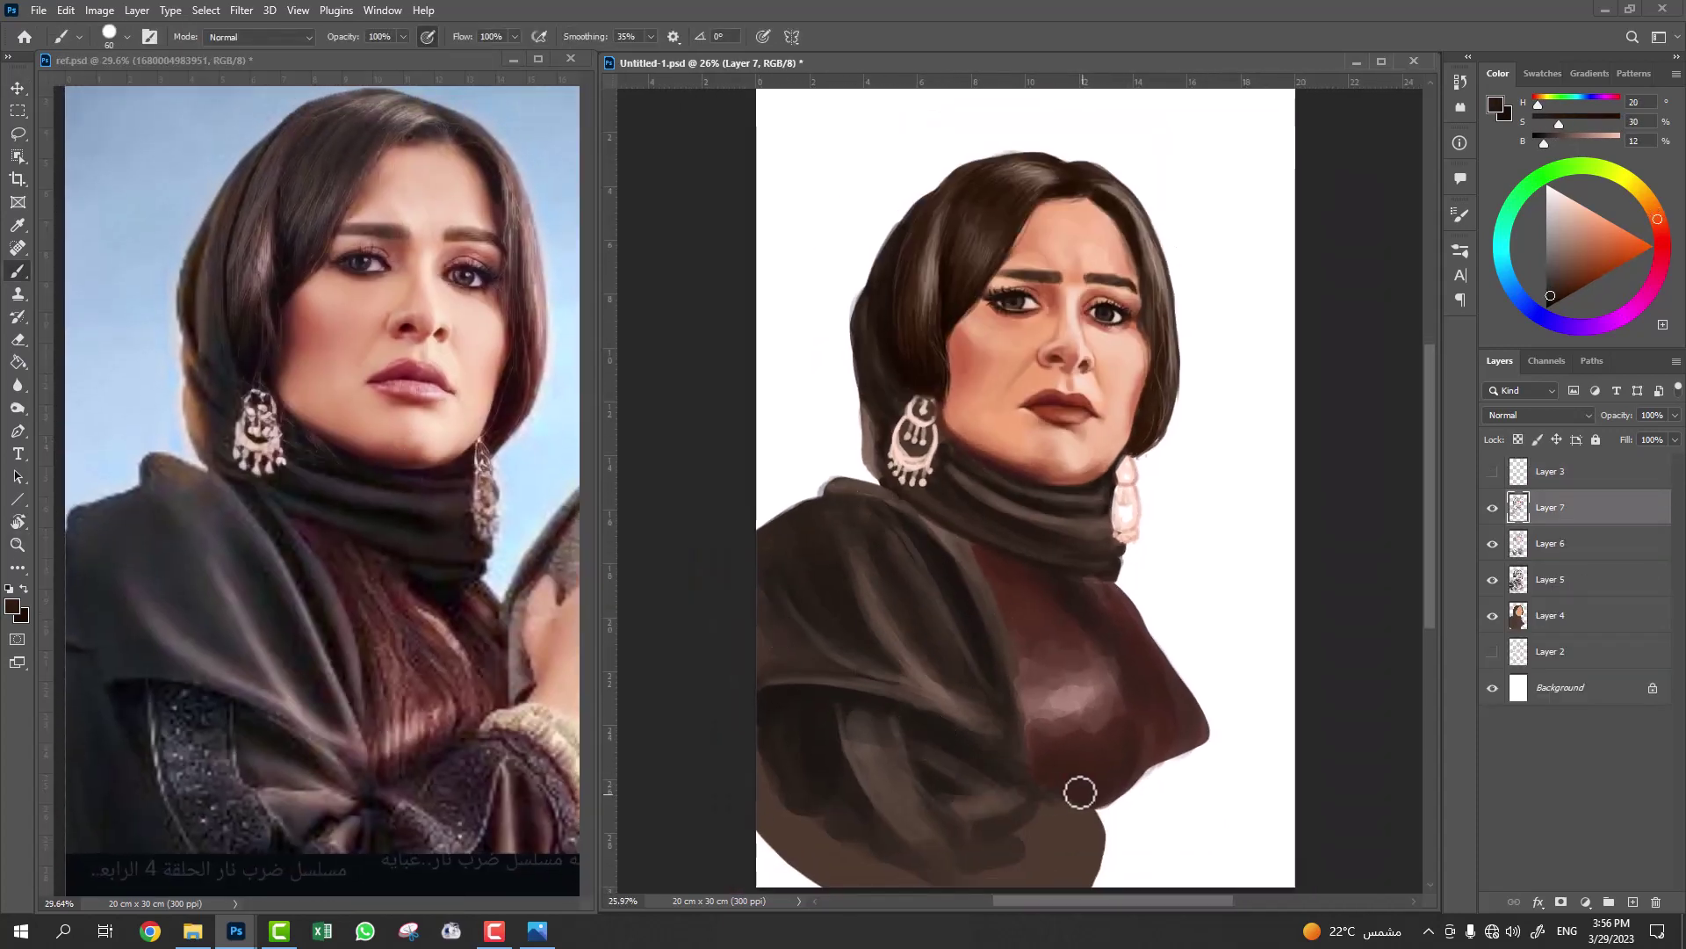
left_click(1046, 784, "alt")
key("bracketright")
key("bracketright")
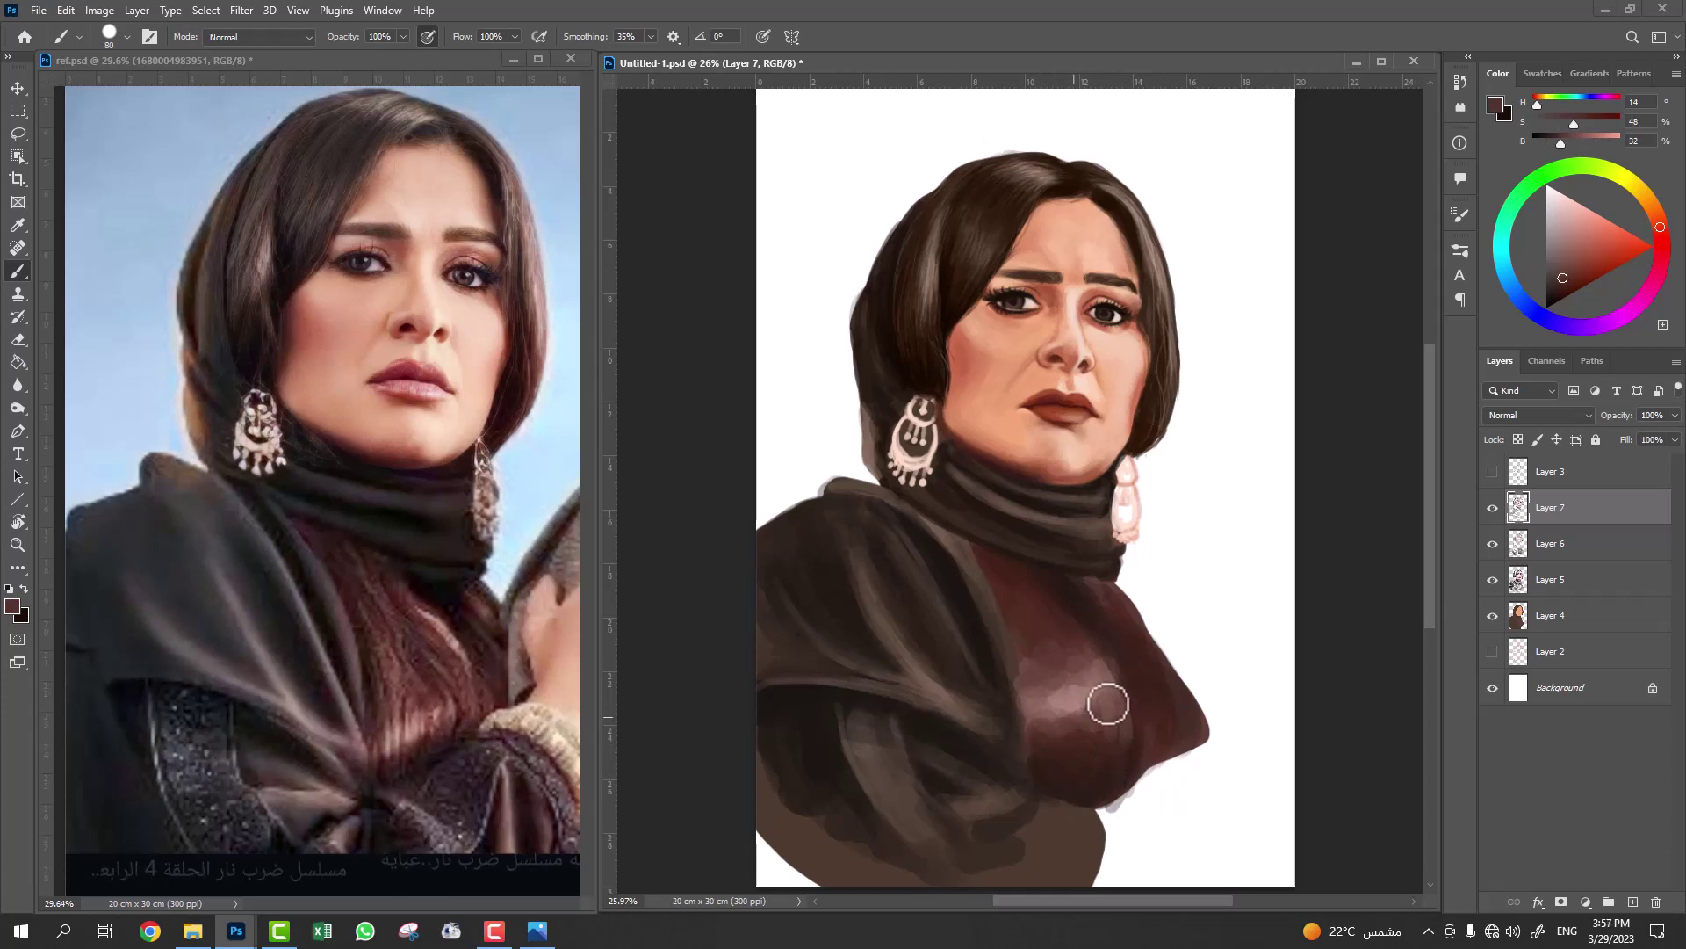
key("bracketleft")
key("bracketleft")
key("bracketleft")
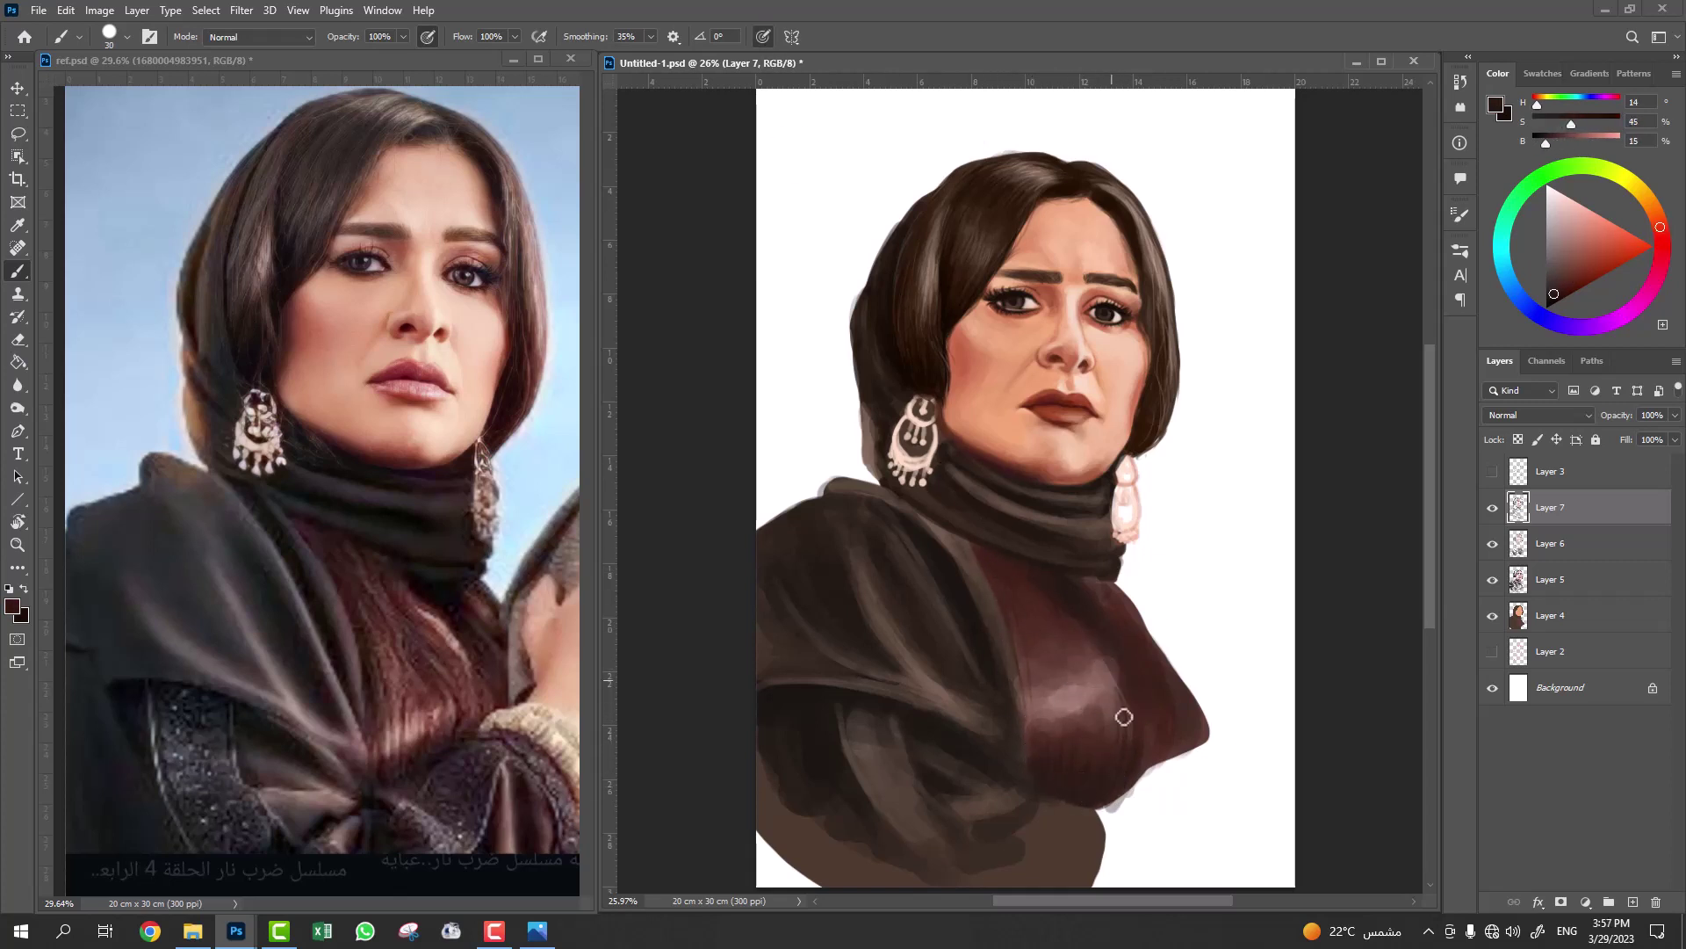
Paint faint mauve strands over the maroon chest, then add a new Layer 8.
left_click(1067, 737, "alt")
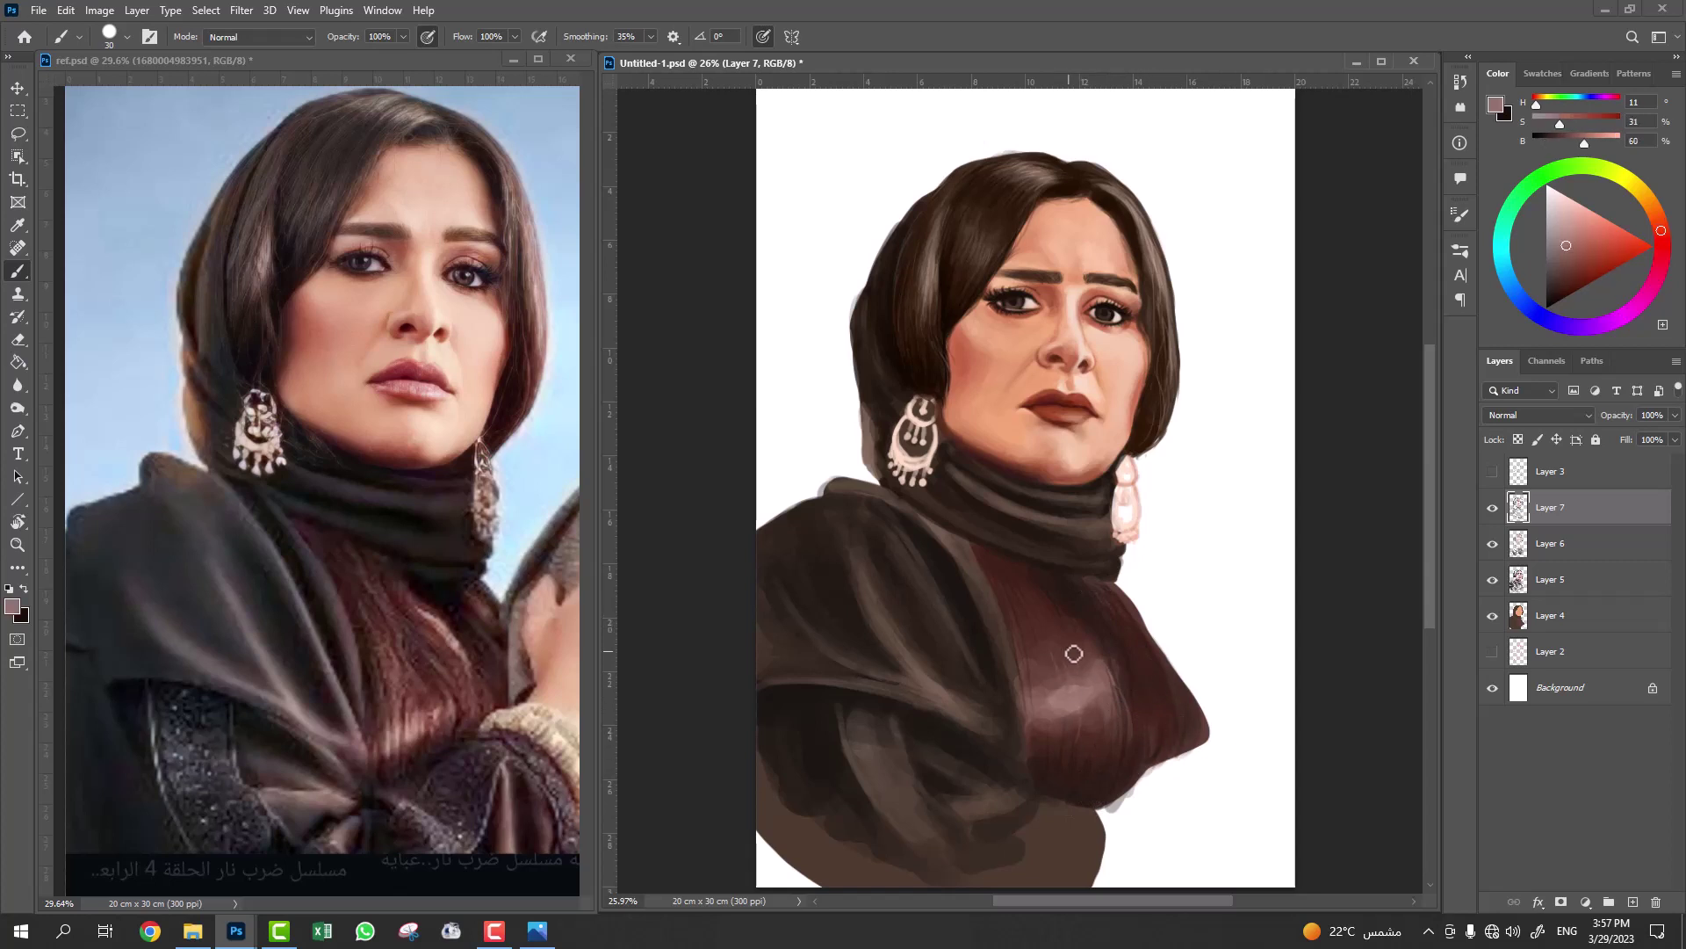
left_click(1036, 632, "alt")
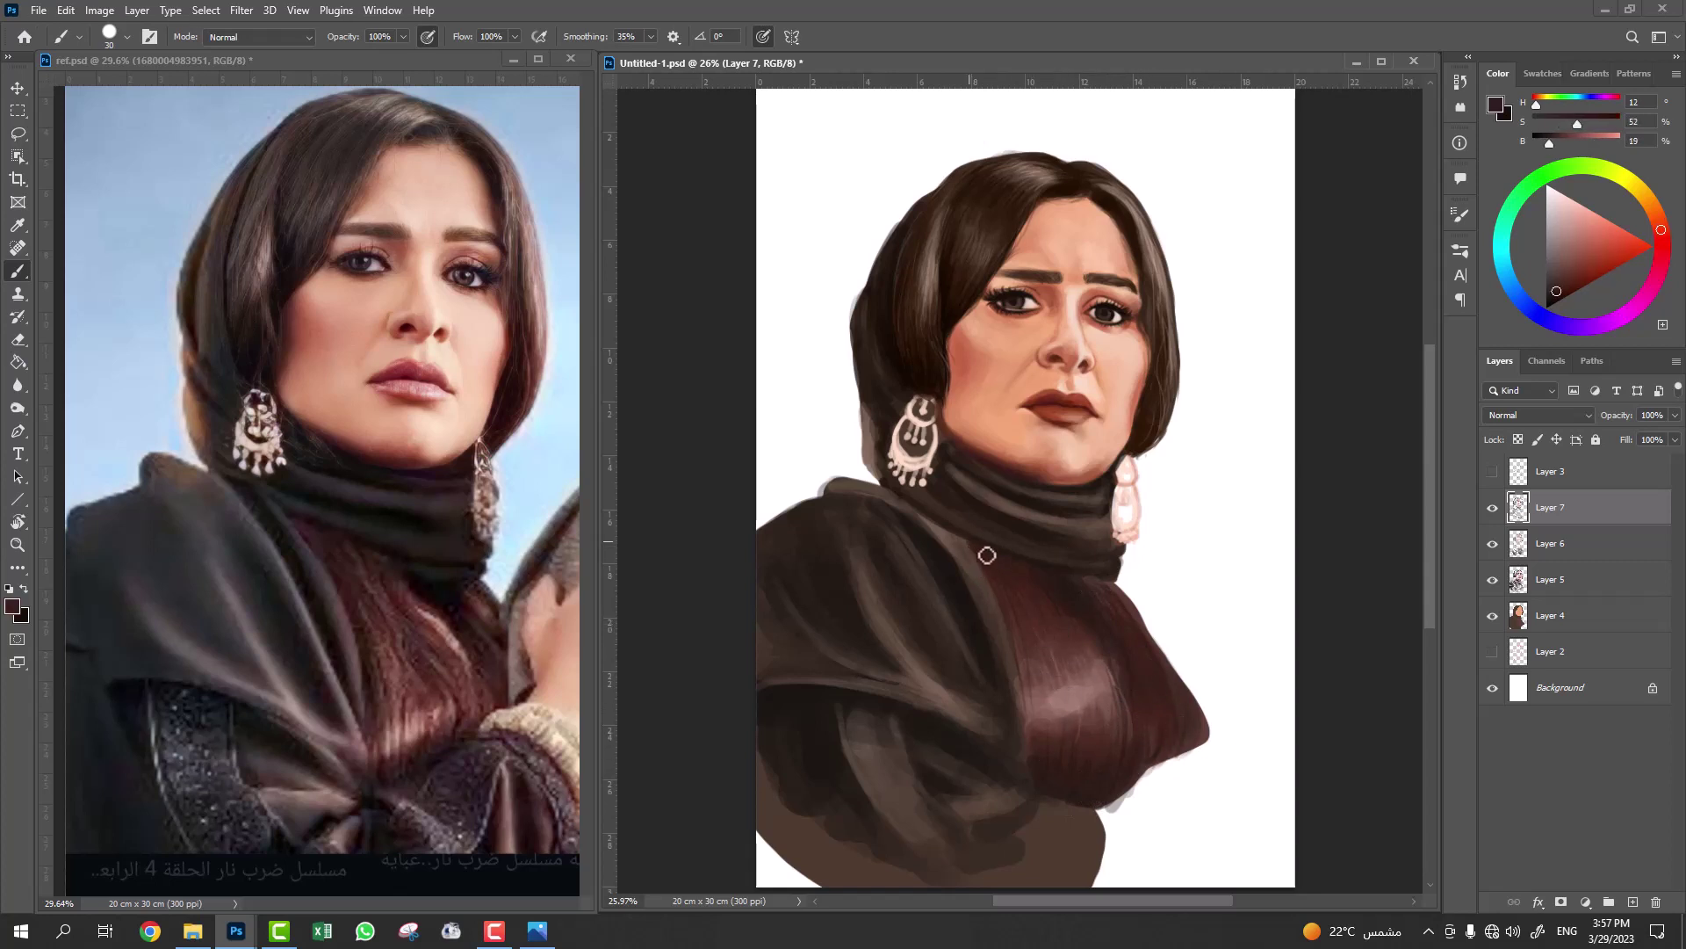
left_click(1008, 654, "alt")
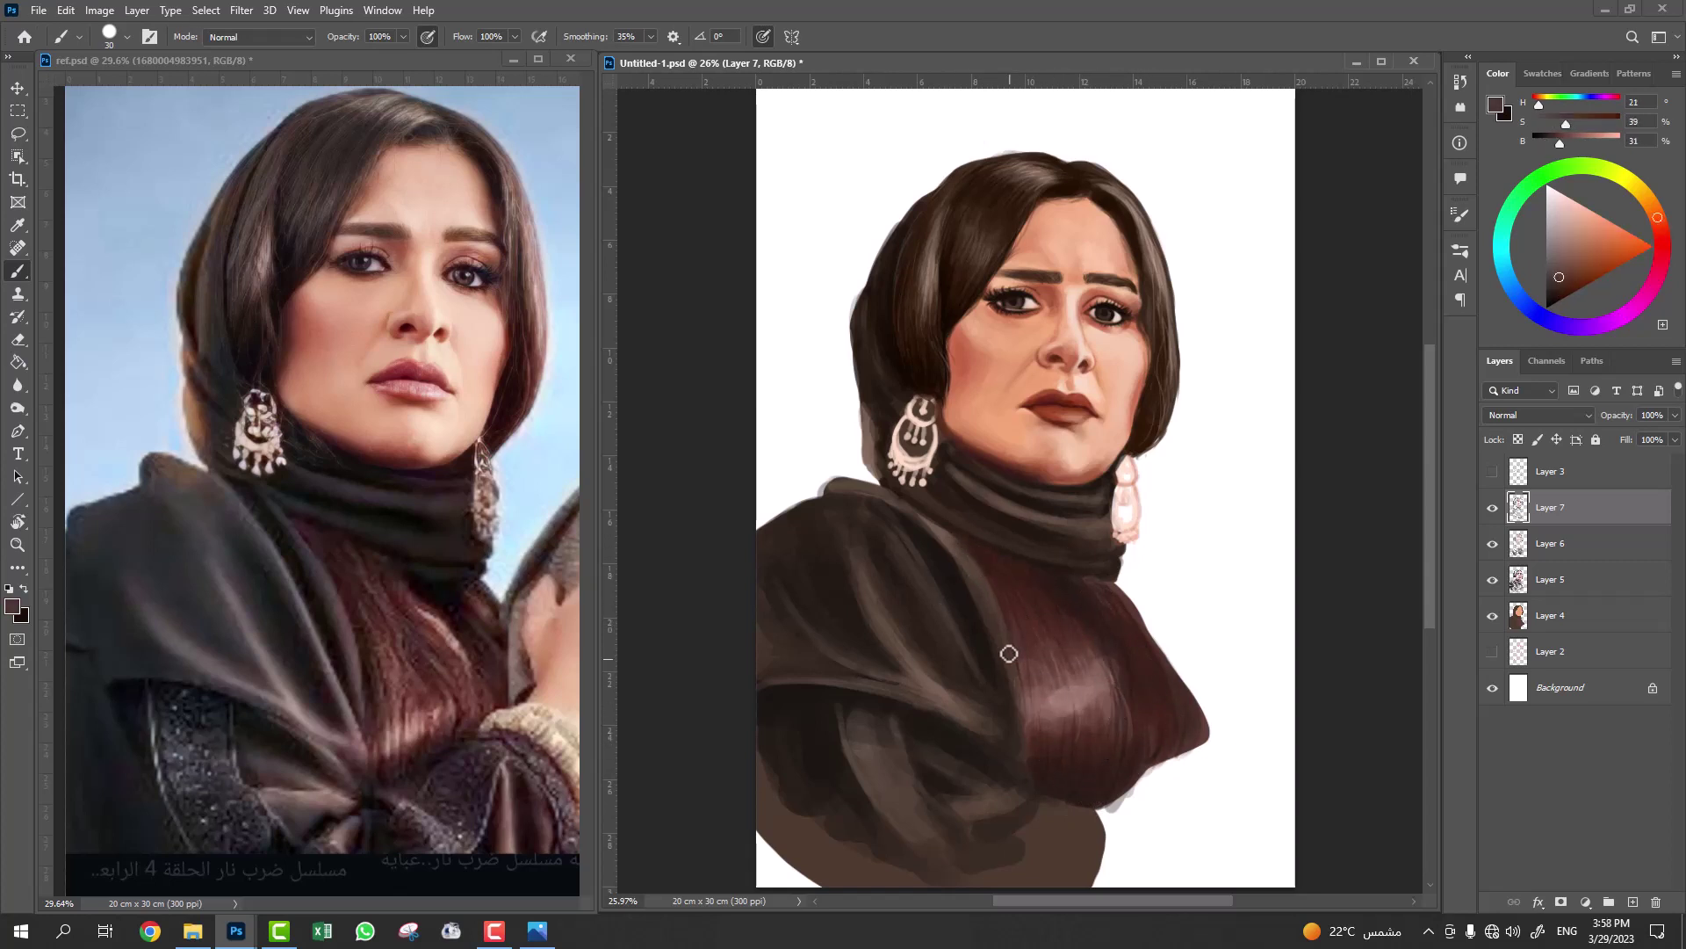
left_click(1015, 657, "alt")
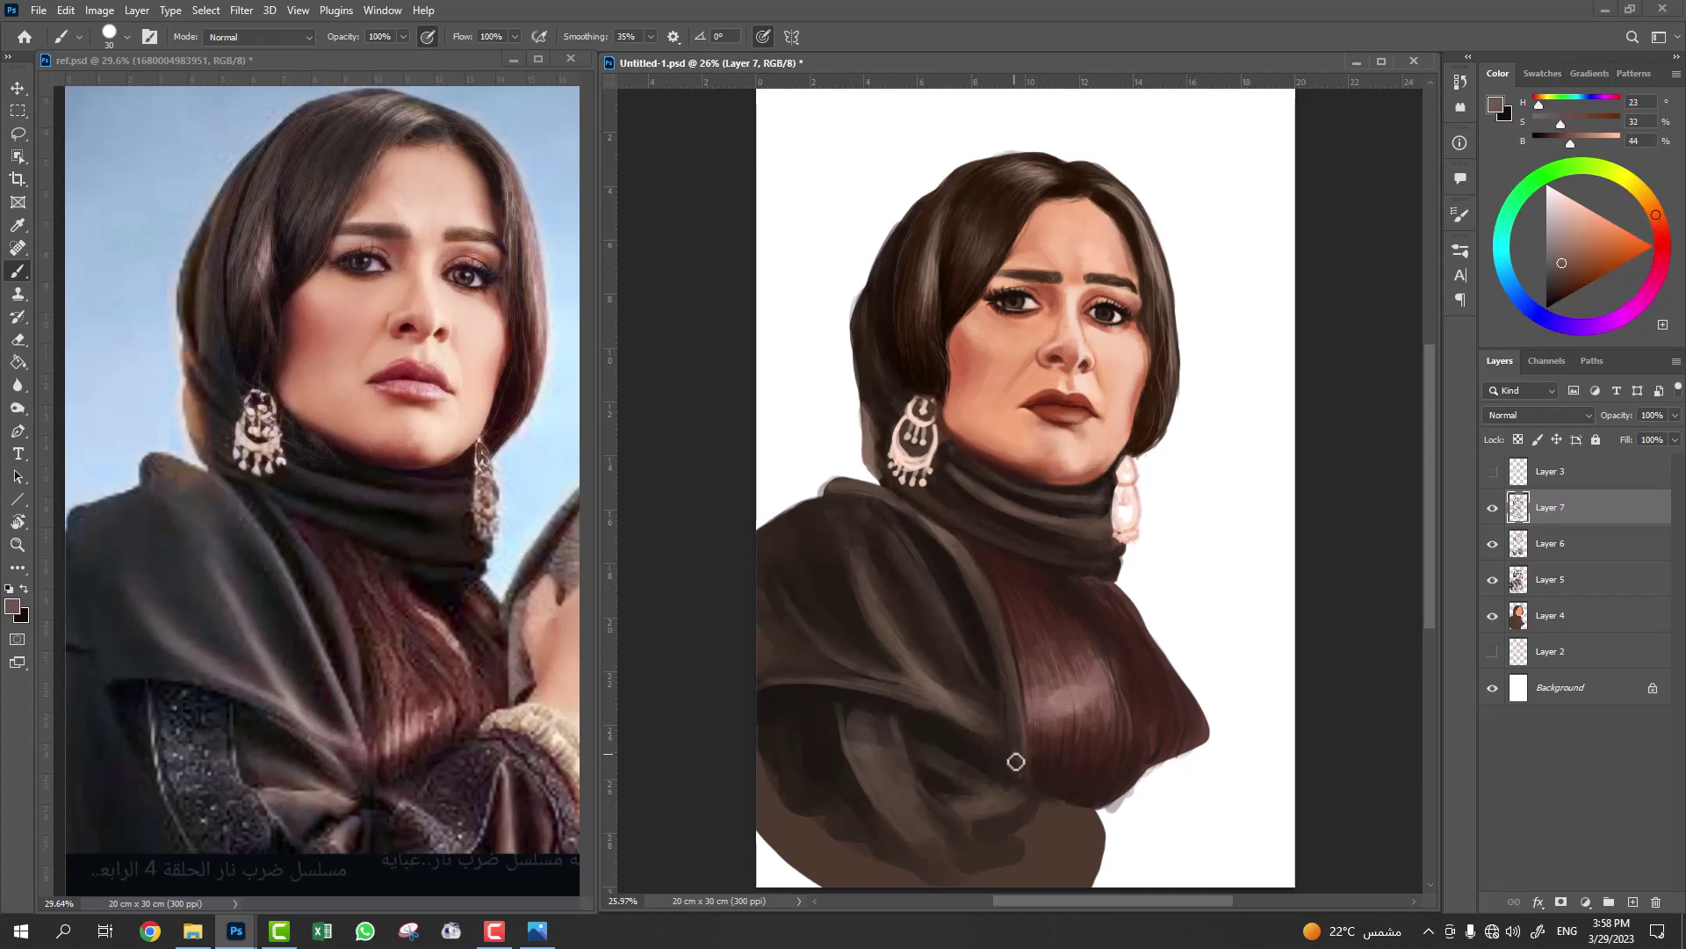
left_click(1068, 705, "alt")
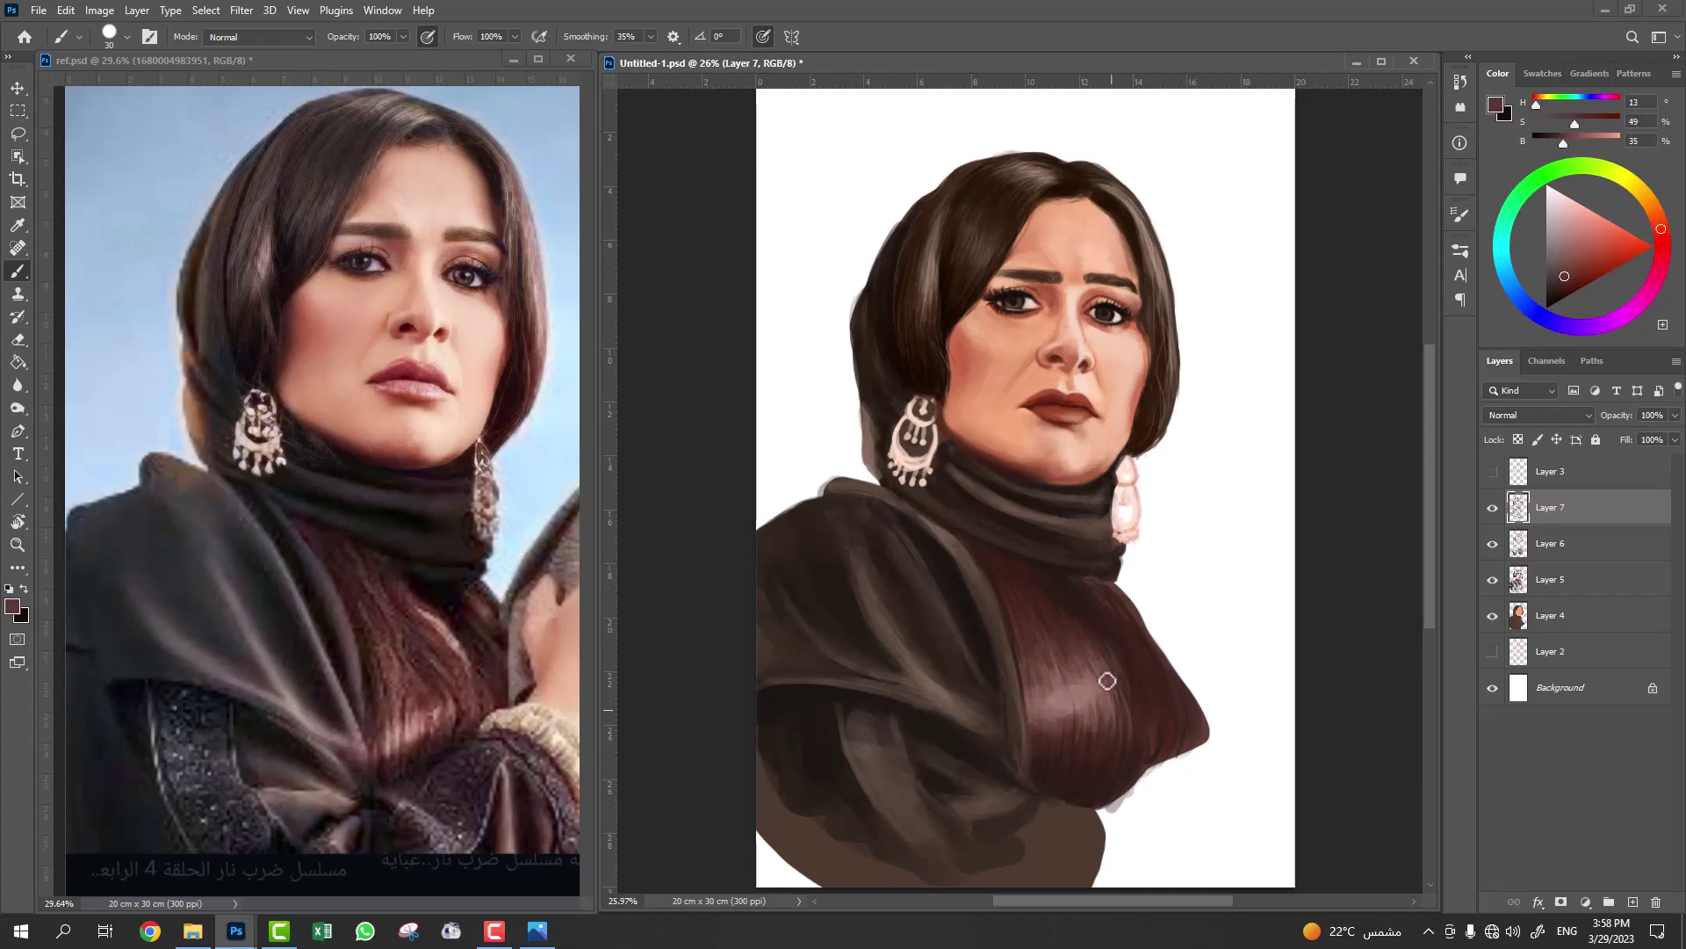
left_click(1168, 707, "alt")
left_click_drag(1071, 606, 1105, 643)
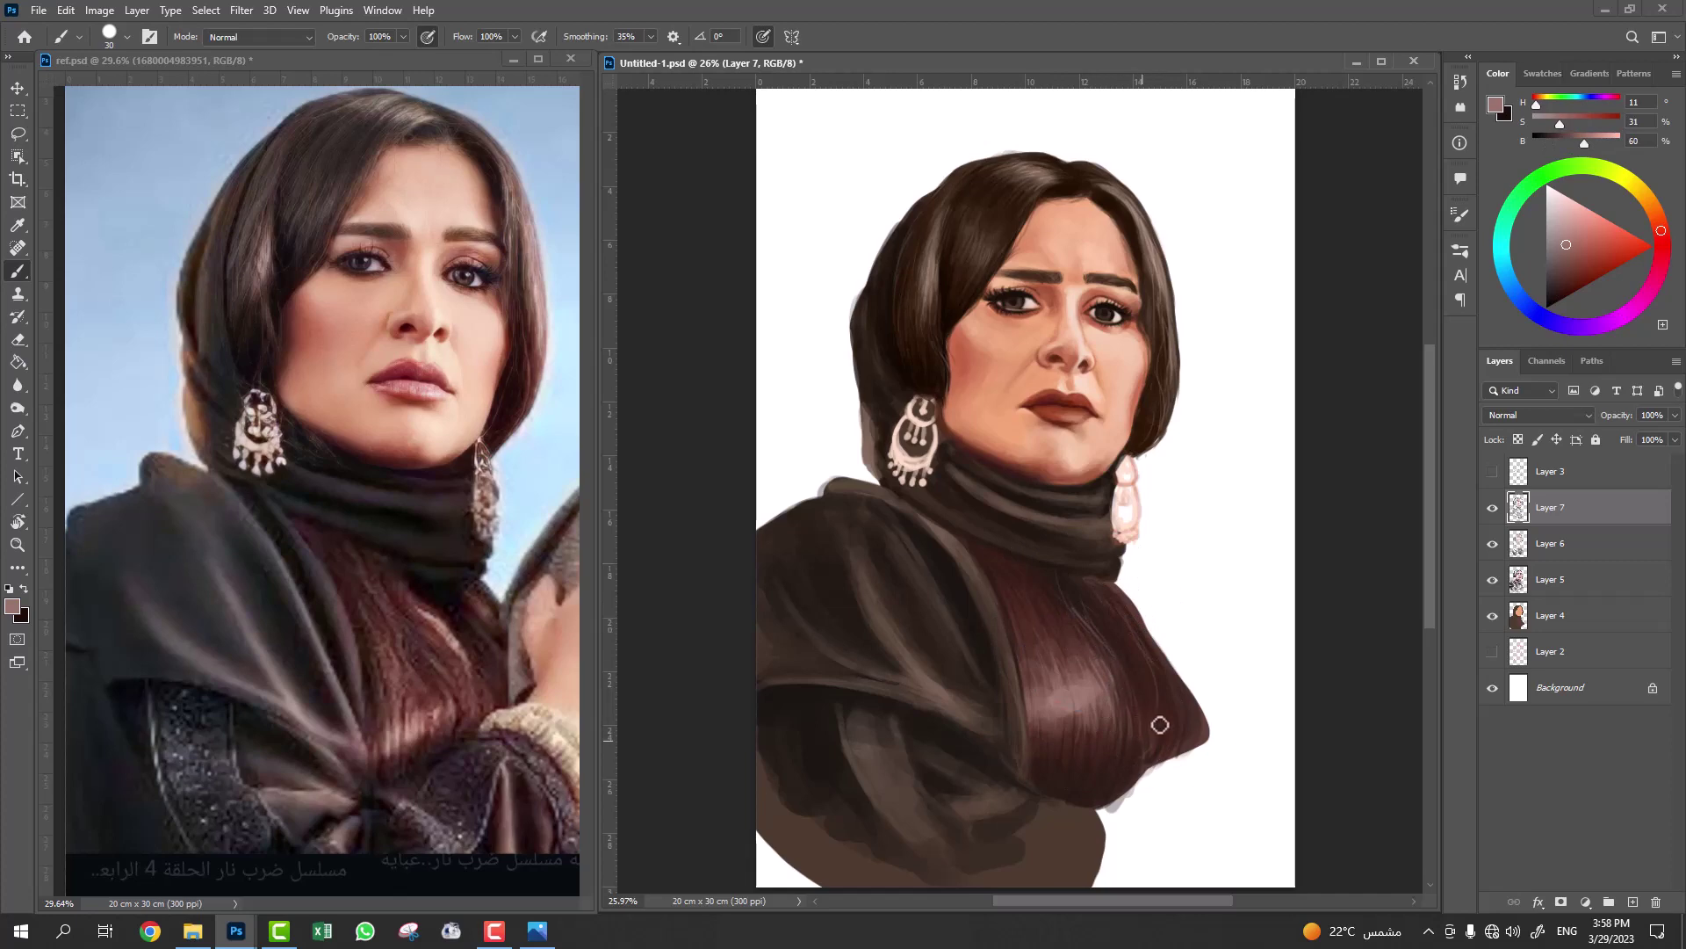
left_click(1632, 902)
Paint white highlight strands across the crown of the hair on Layer 8.
scroll(1092, 293, "up", 5)
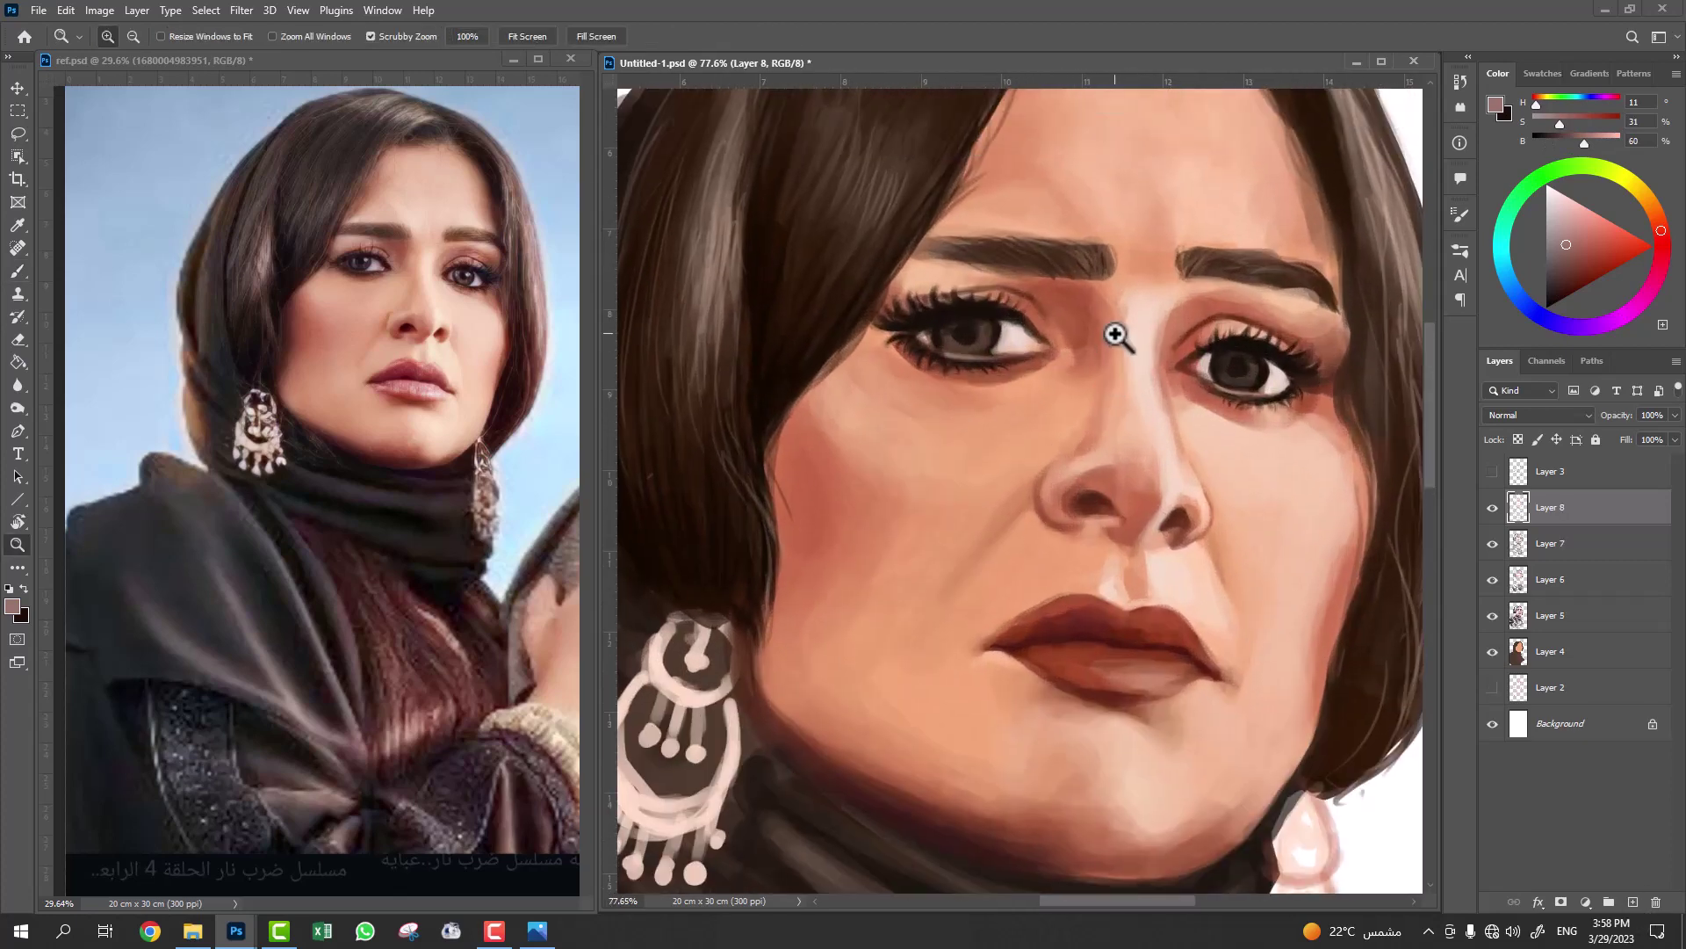
left_click(1549, 195)
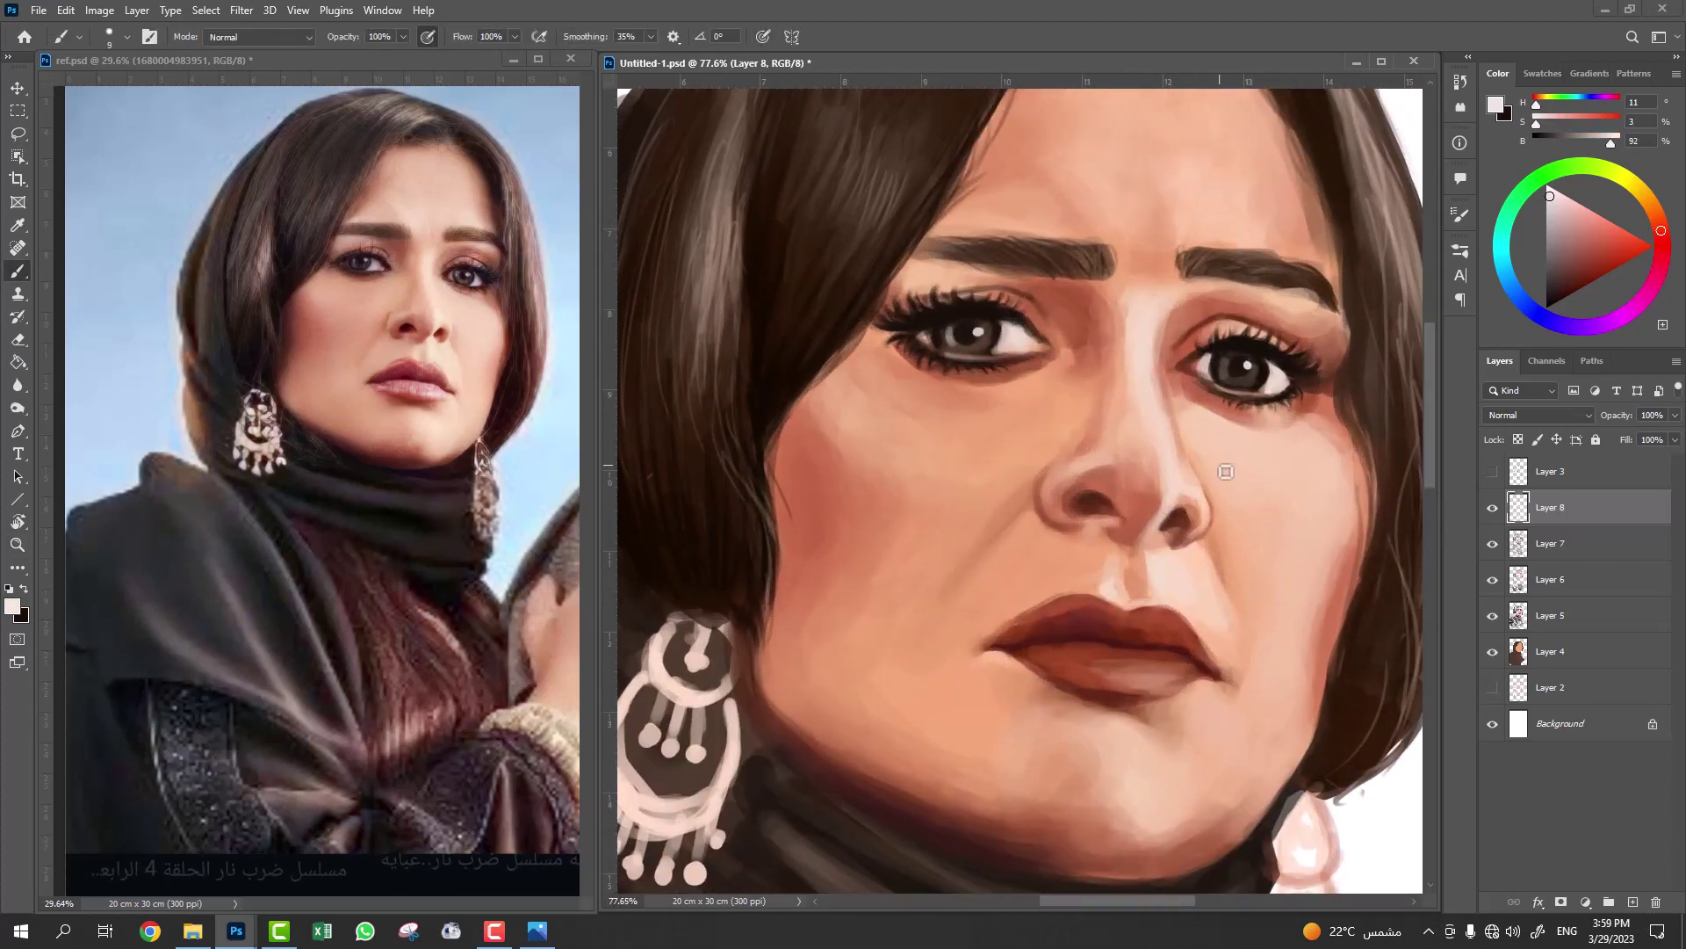
left_click(1546, 186)
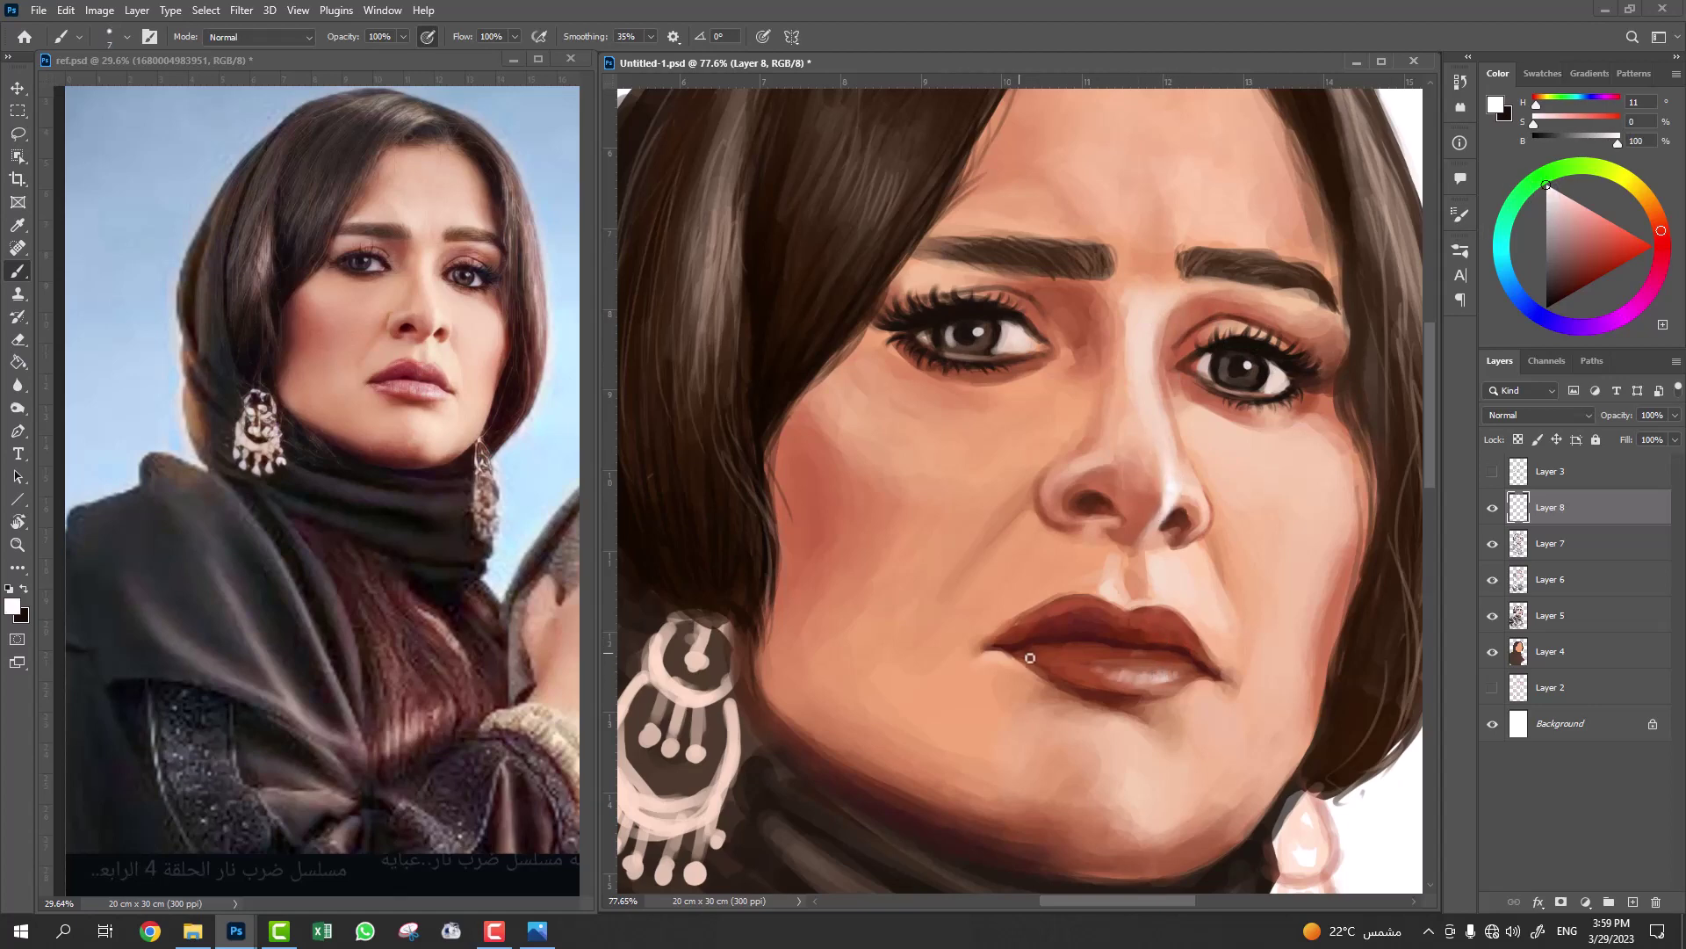
scroll(1186, 665, "down", 5)
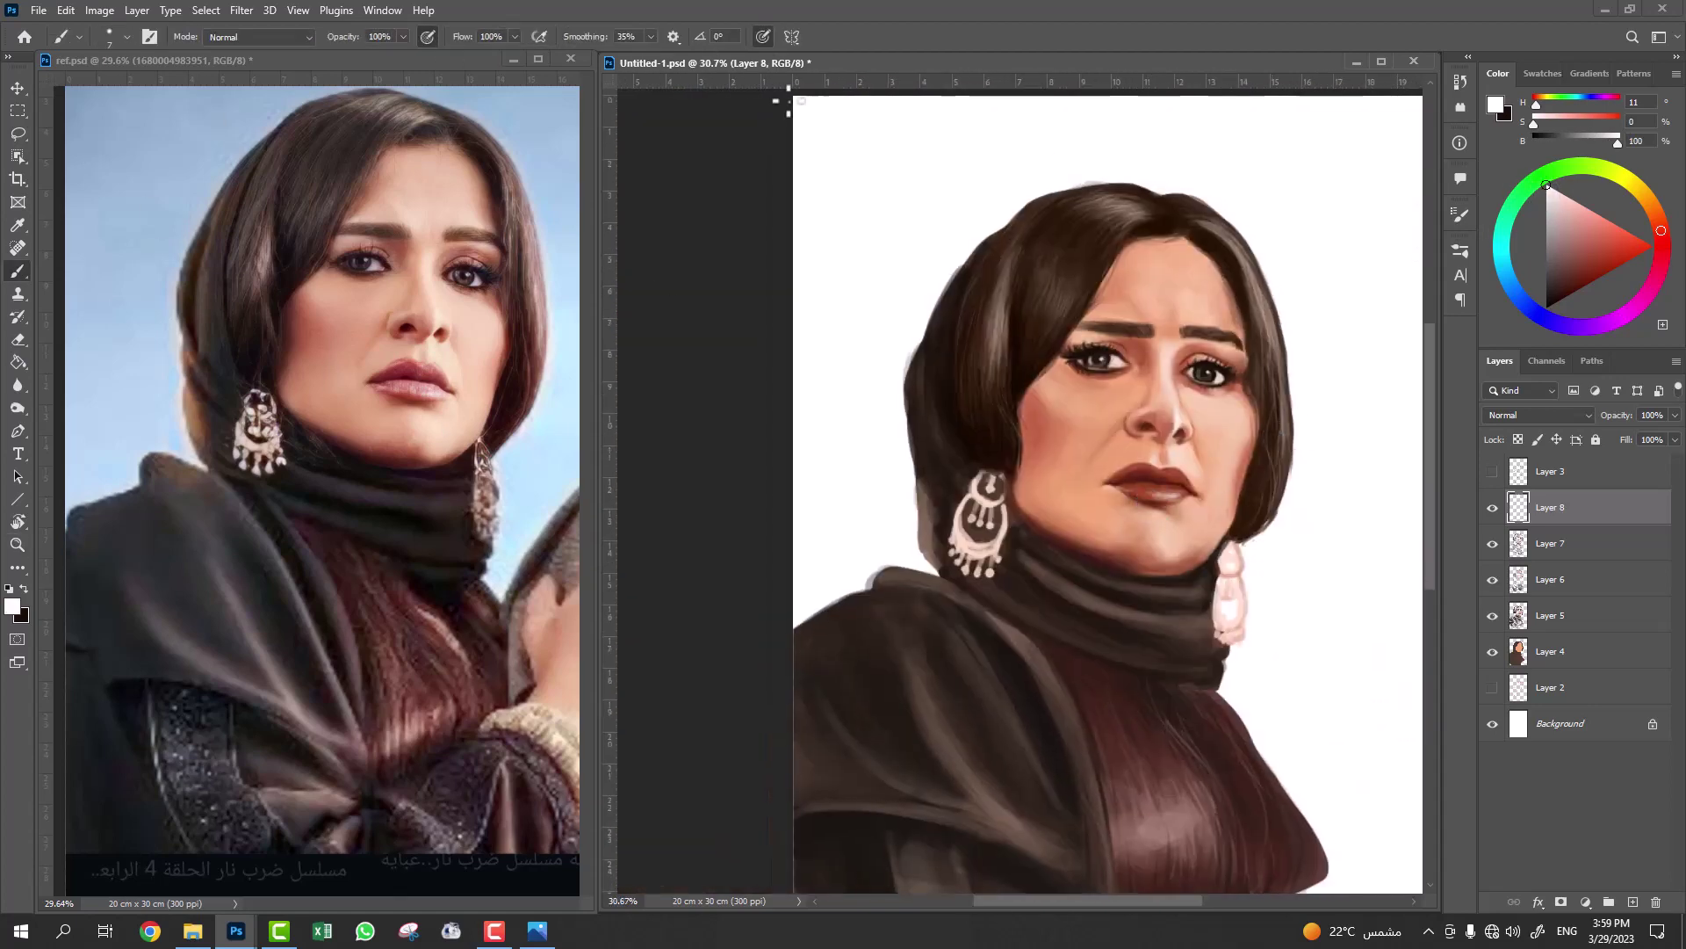
key("bracketright")
key("bracketright")
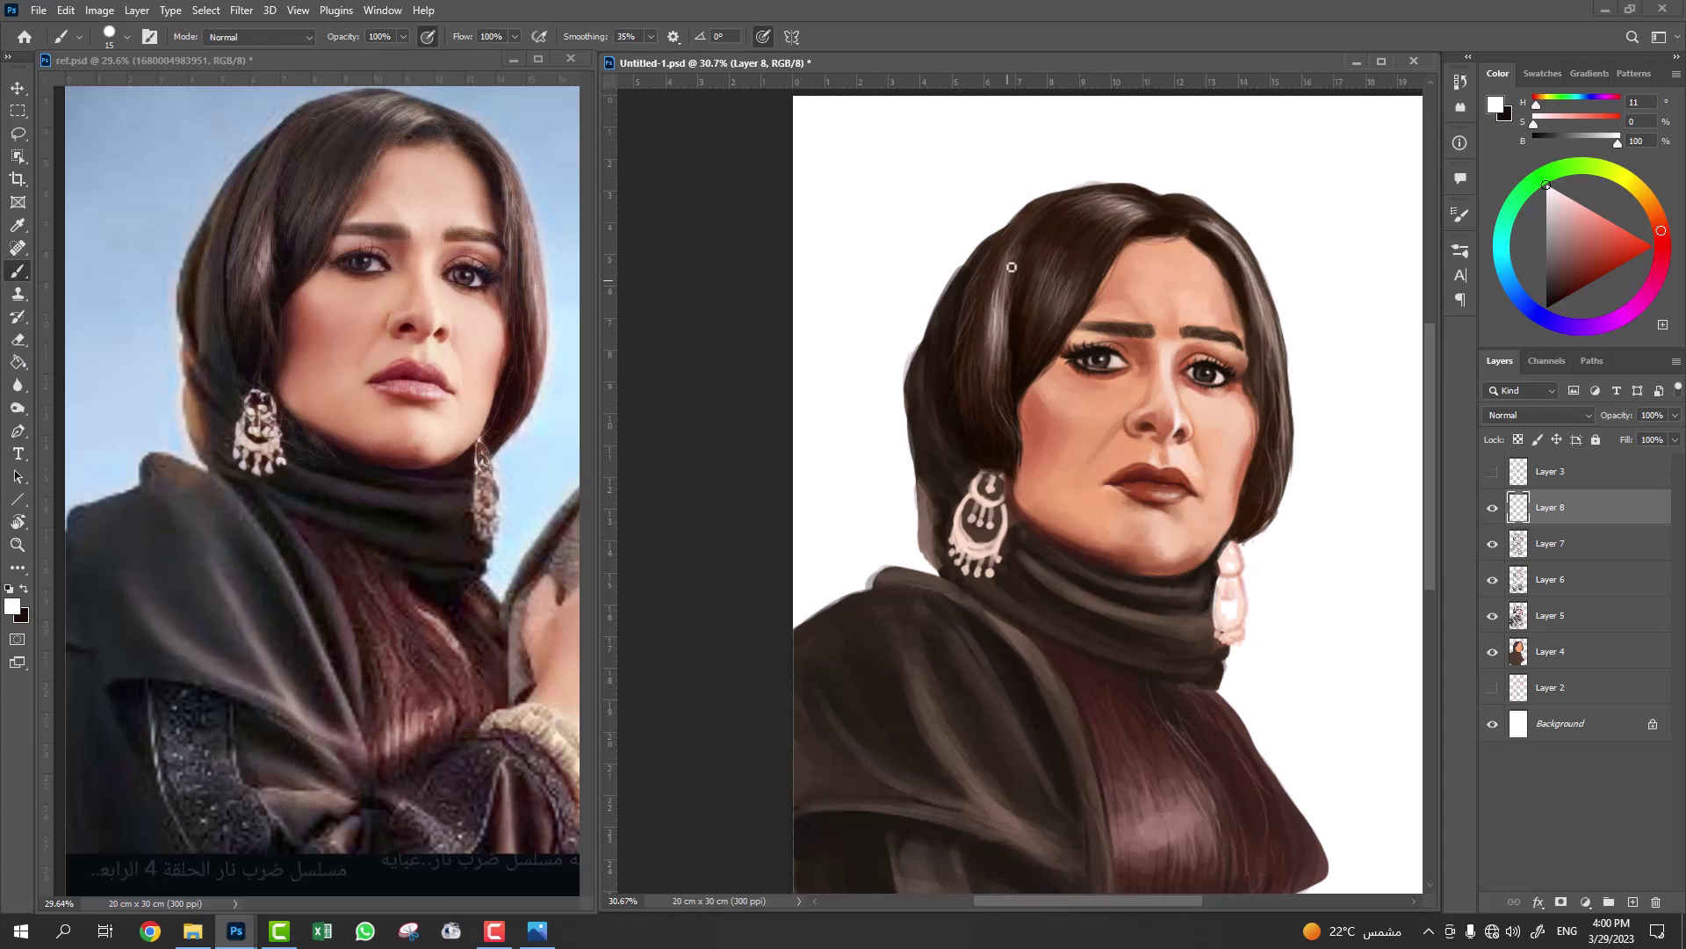
mouse_move(1273, 345)
left_mouse_down()
mouse_move(1163, 557)
mouse_move(1156, 538)
mouse_move(1195, 537)
left_mouse_up()
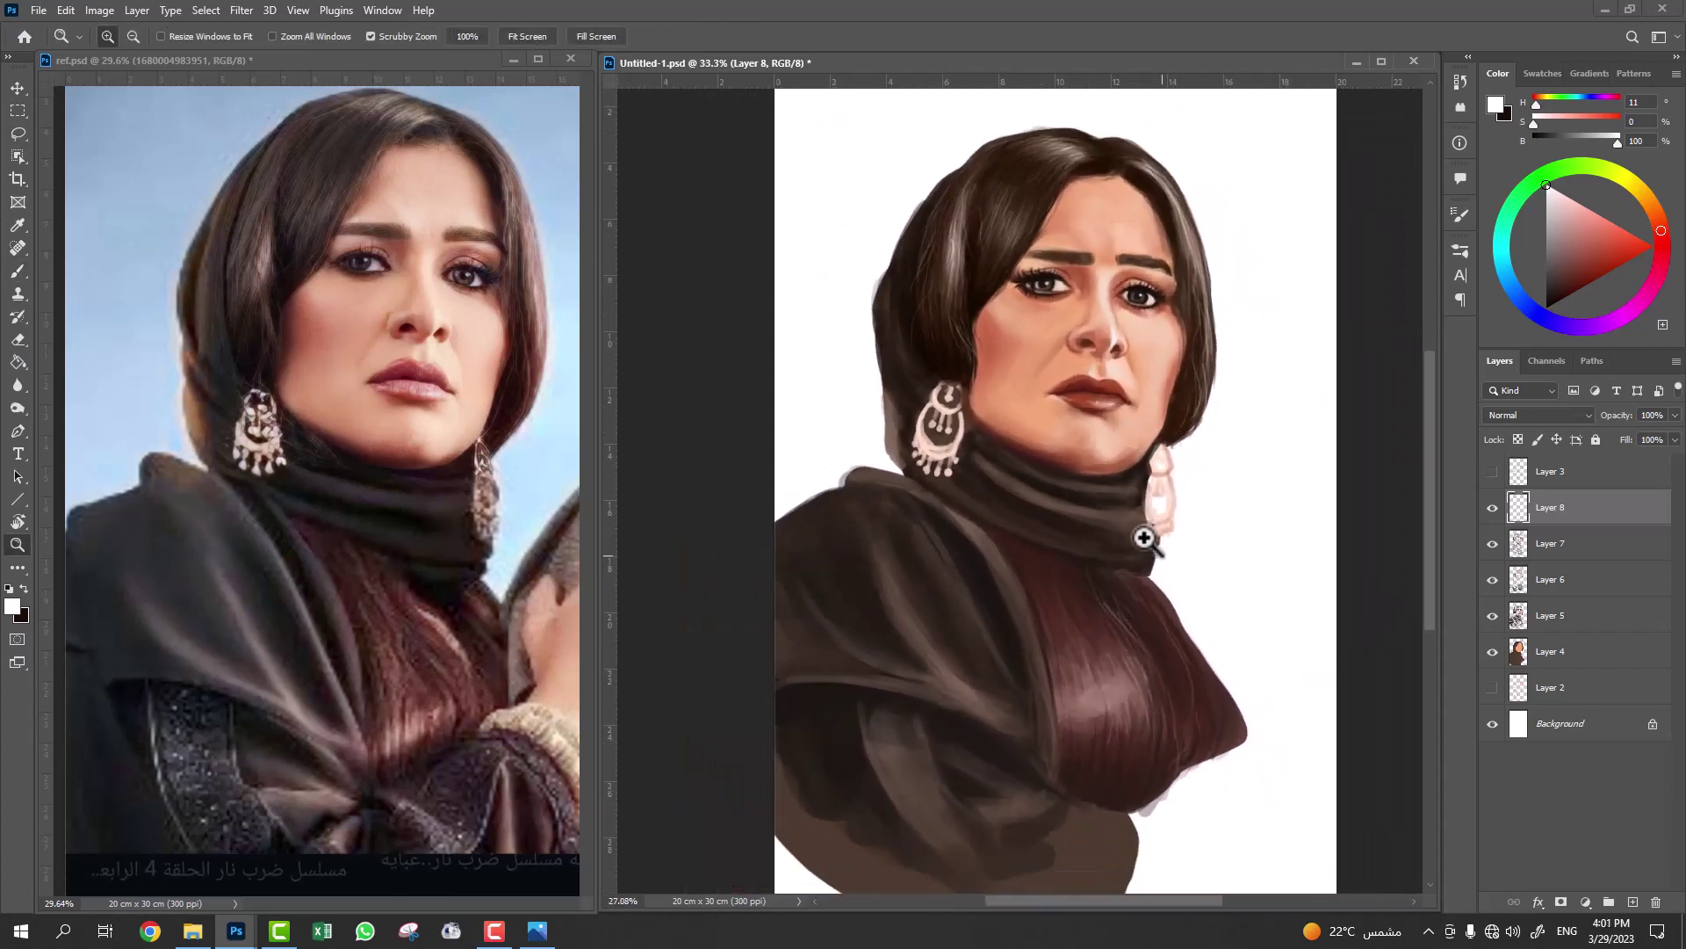
Create Layer 9 in Soft Light mode and dab warm red blush on both cheeks.
key("ctrl+shift+alt+n")
left_click(1460, 214)
left_click(1148, 406)
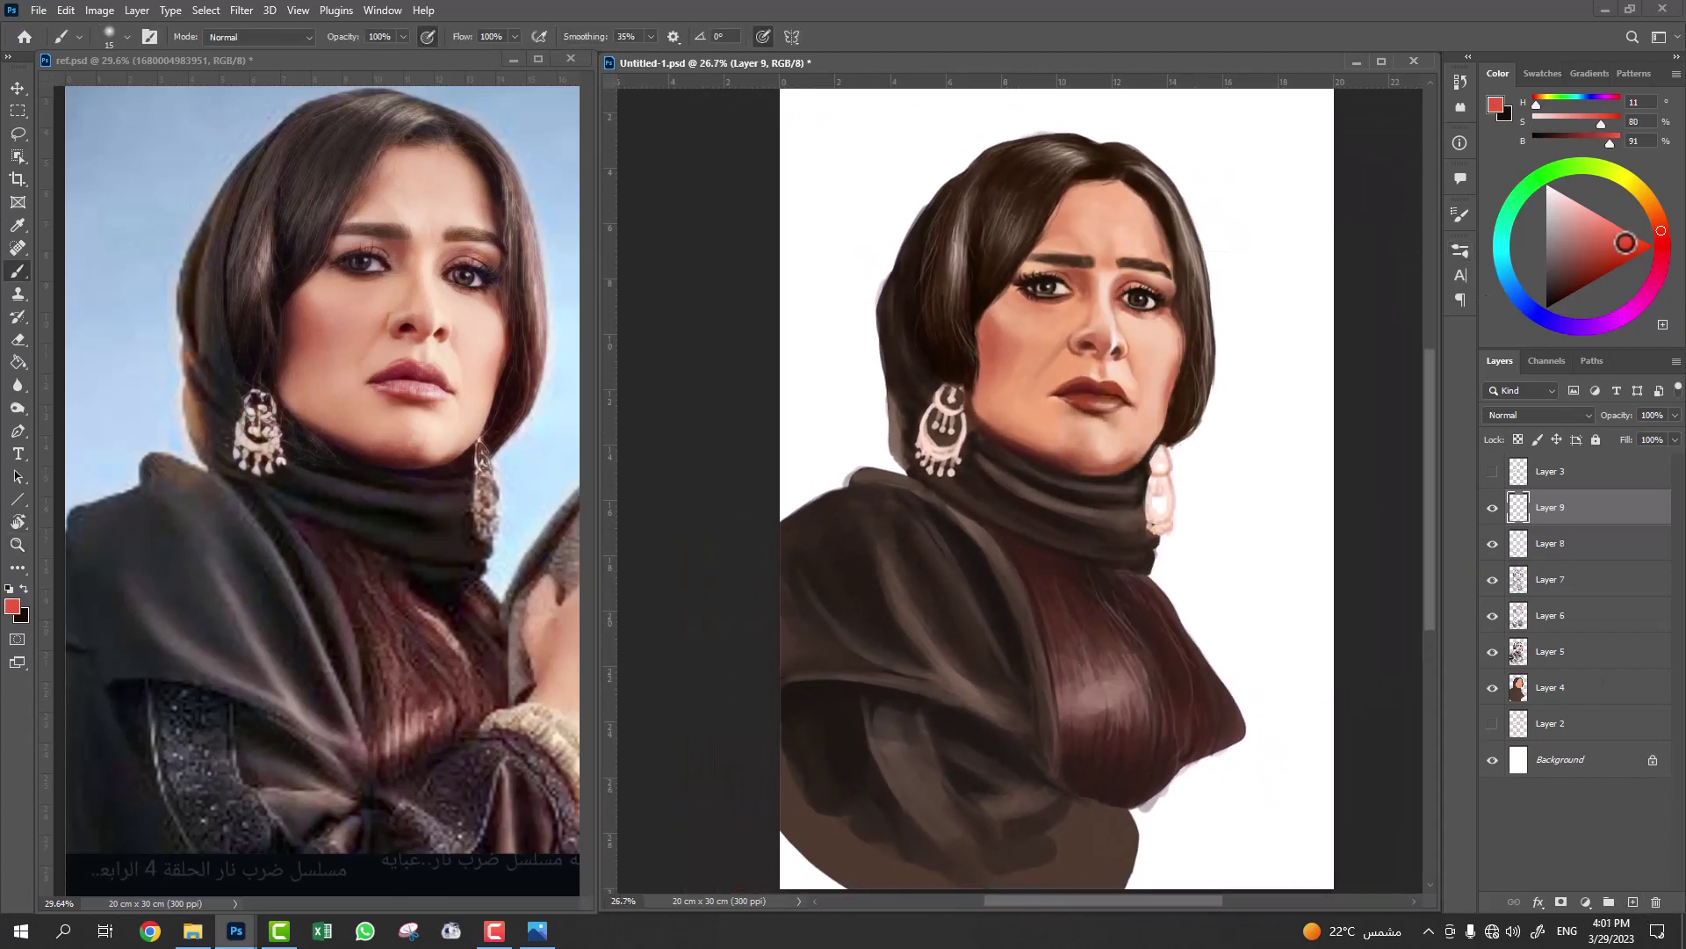
left_click_drag(1660, 230, 1629, 244)
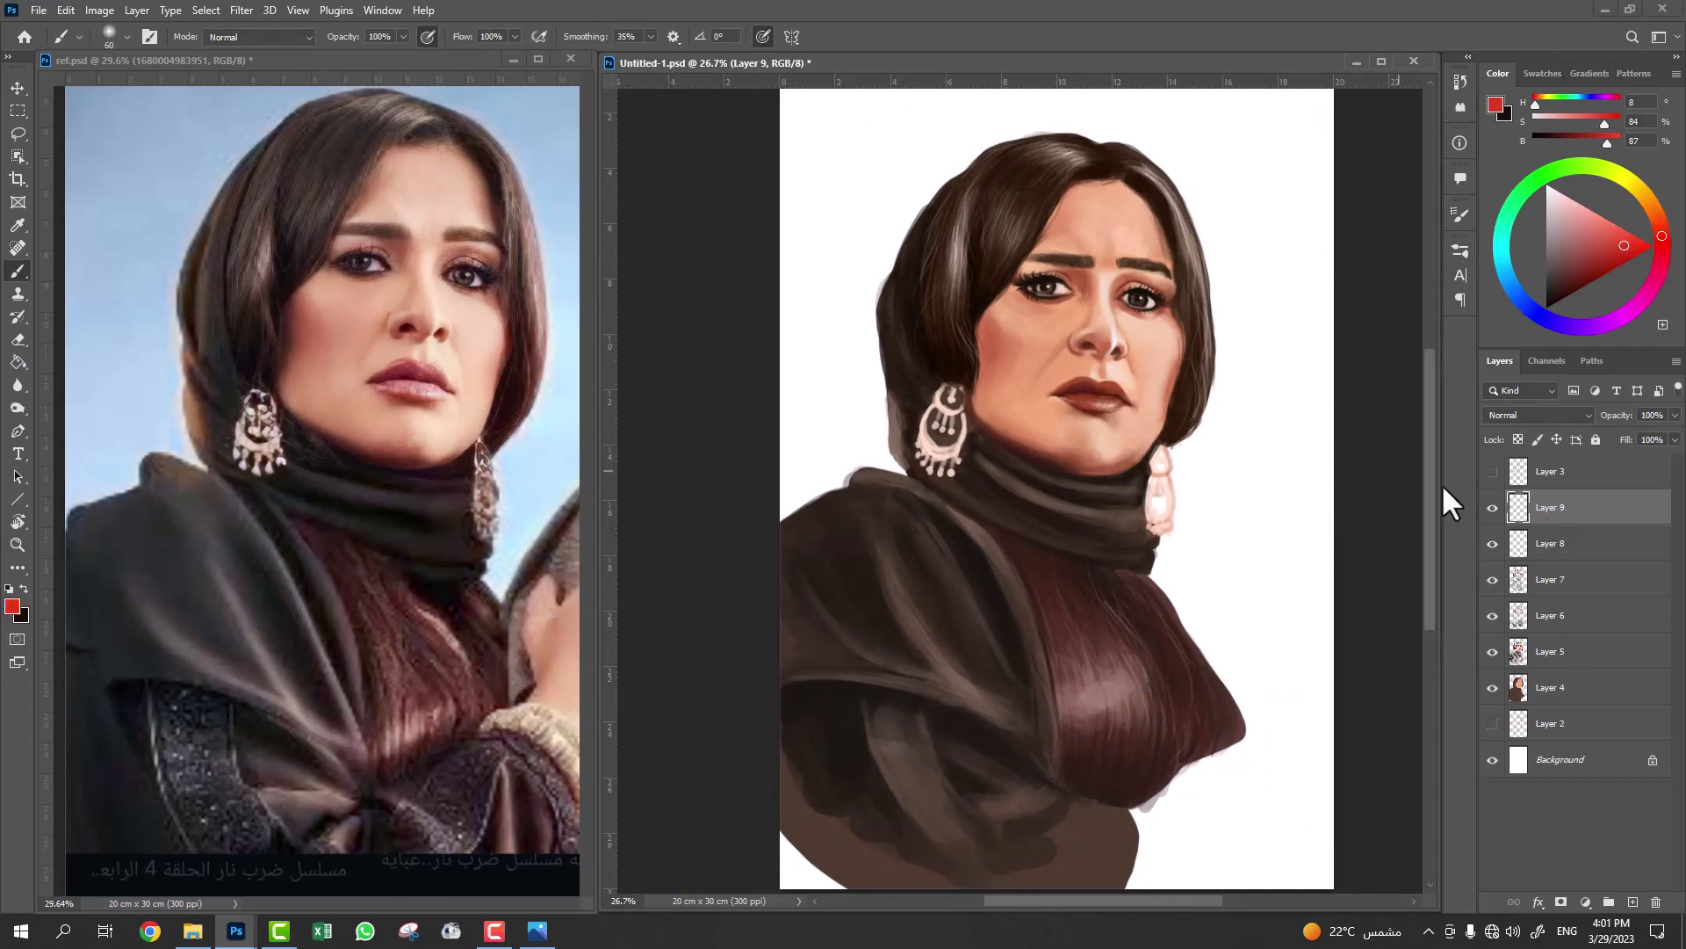
left_click(1537, 415)
left_click(1515, 630)
key("bracketright")
key("bracketright")
key("bracketright")
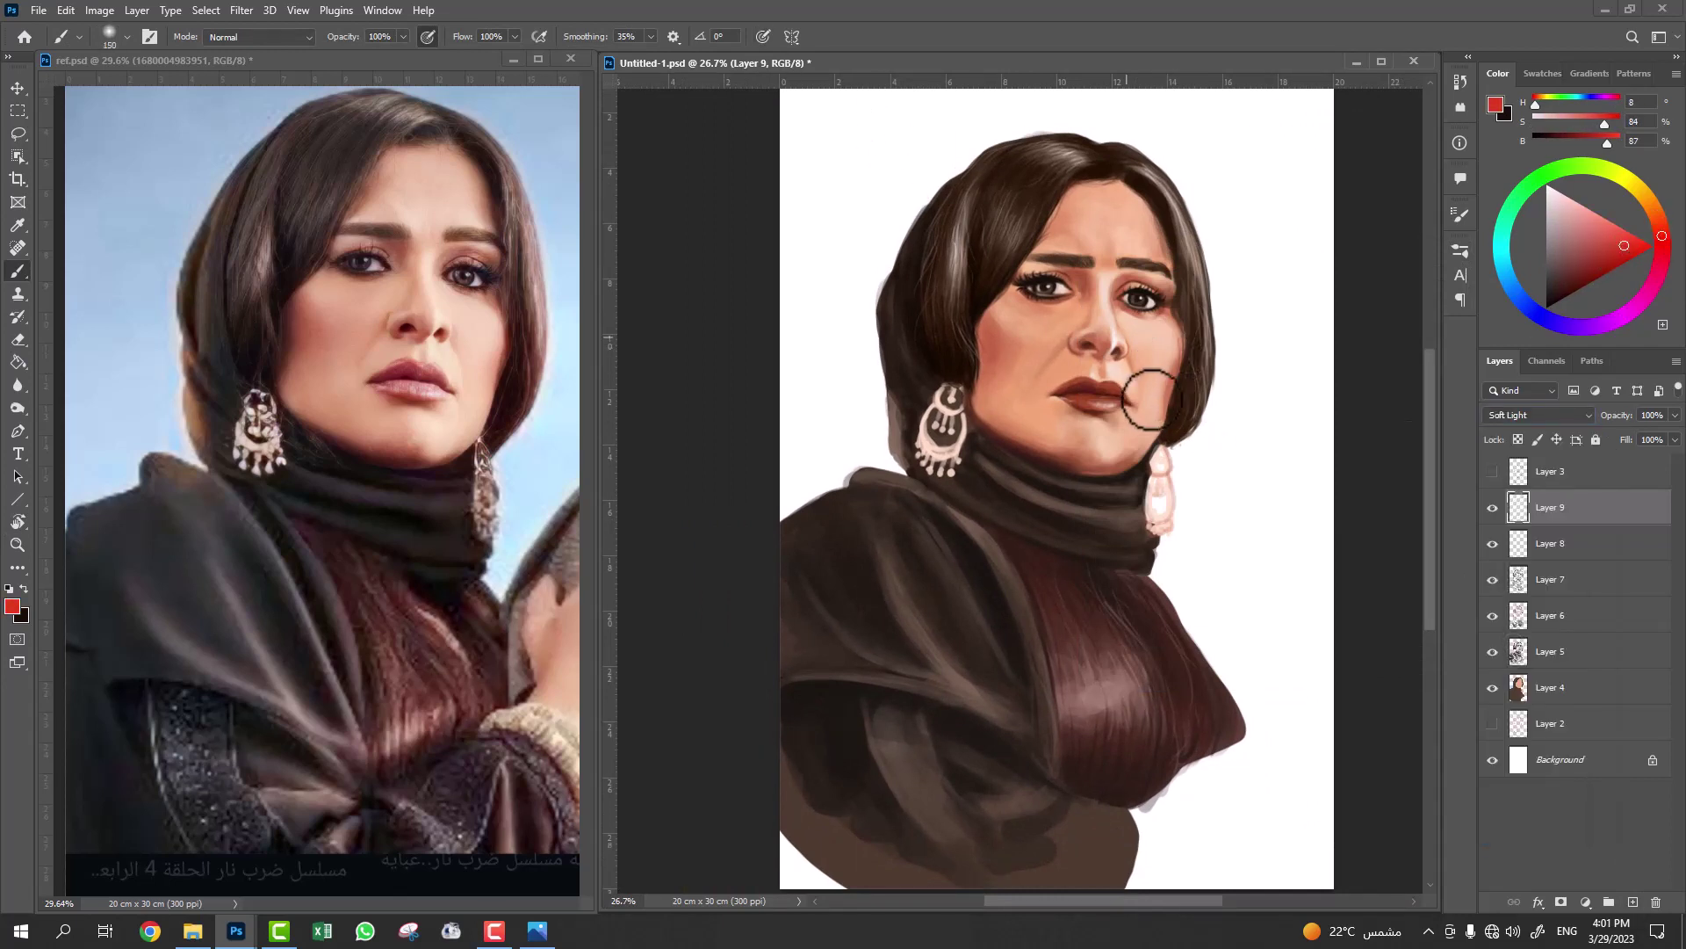
left_click(1000, 351)
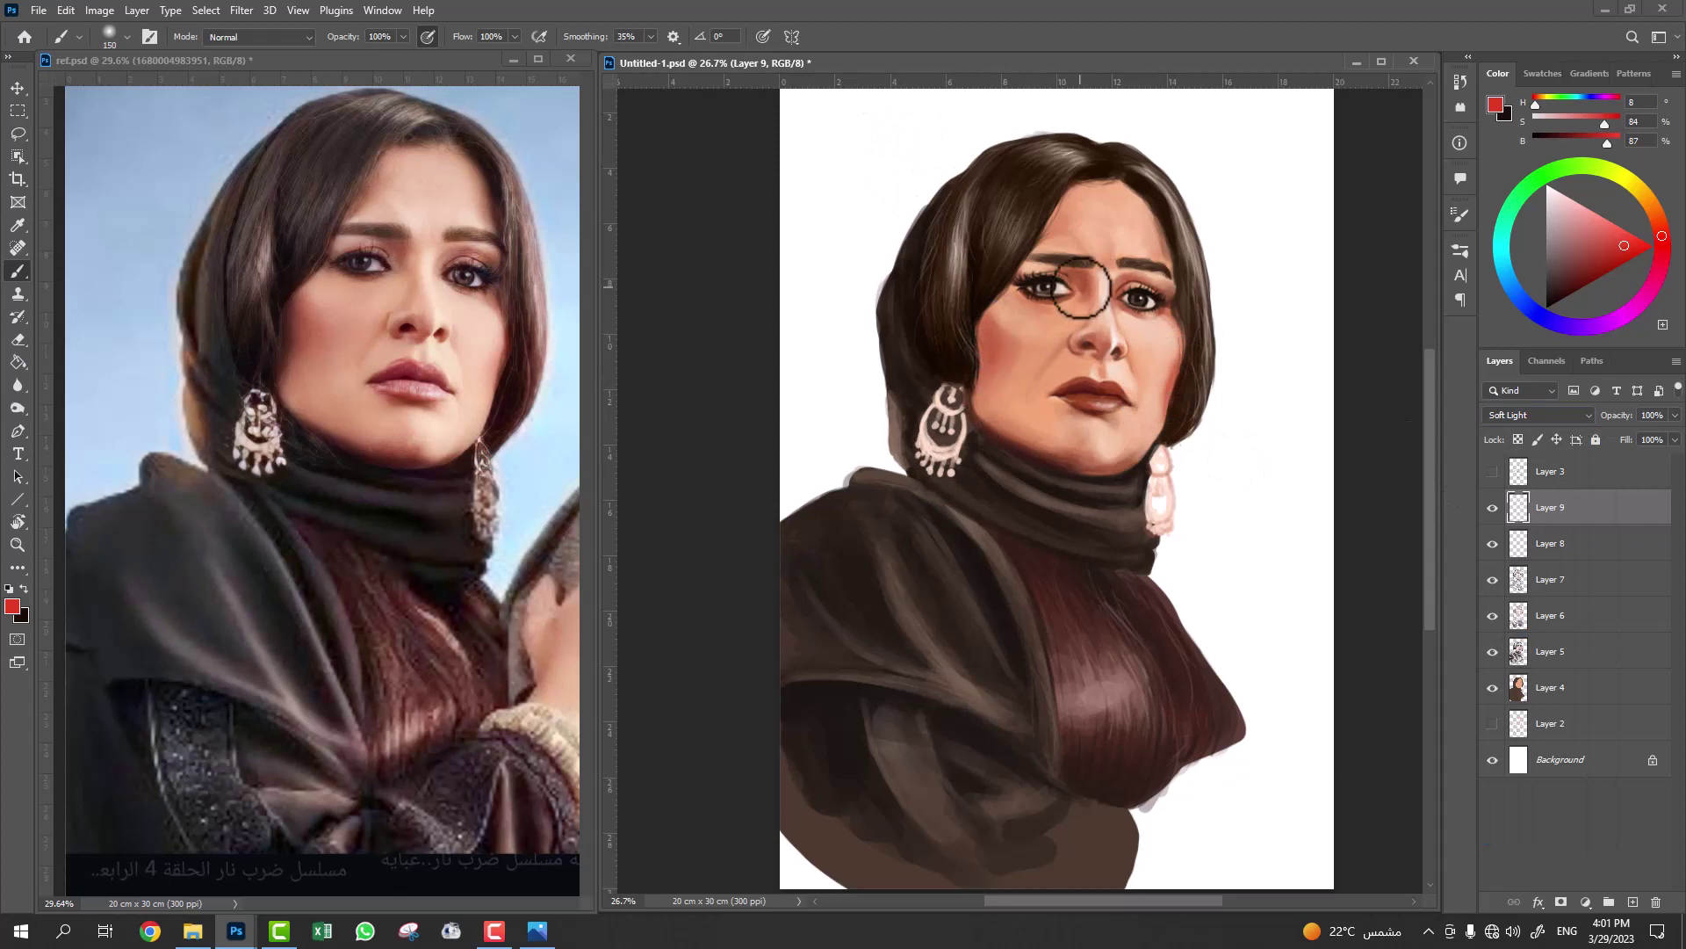
left_click(1181, 360)
Redden the lips with a pinker red and switch Layer 9 to Color blending.
left_click(1661, 257)
left_click(1614, 241)
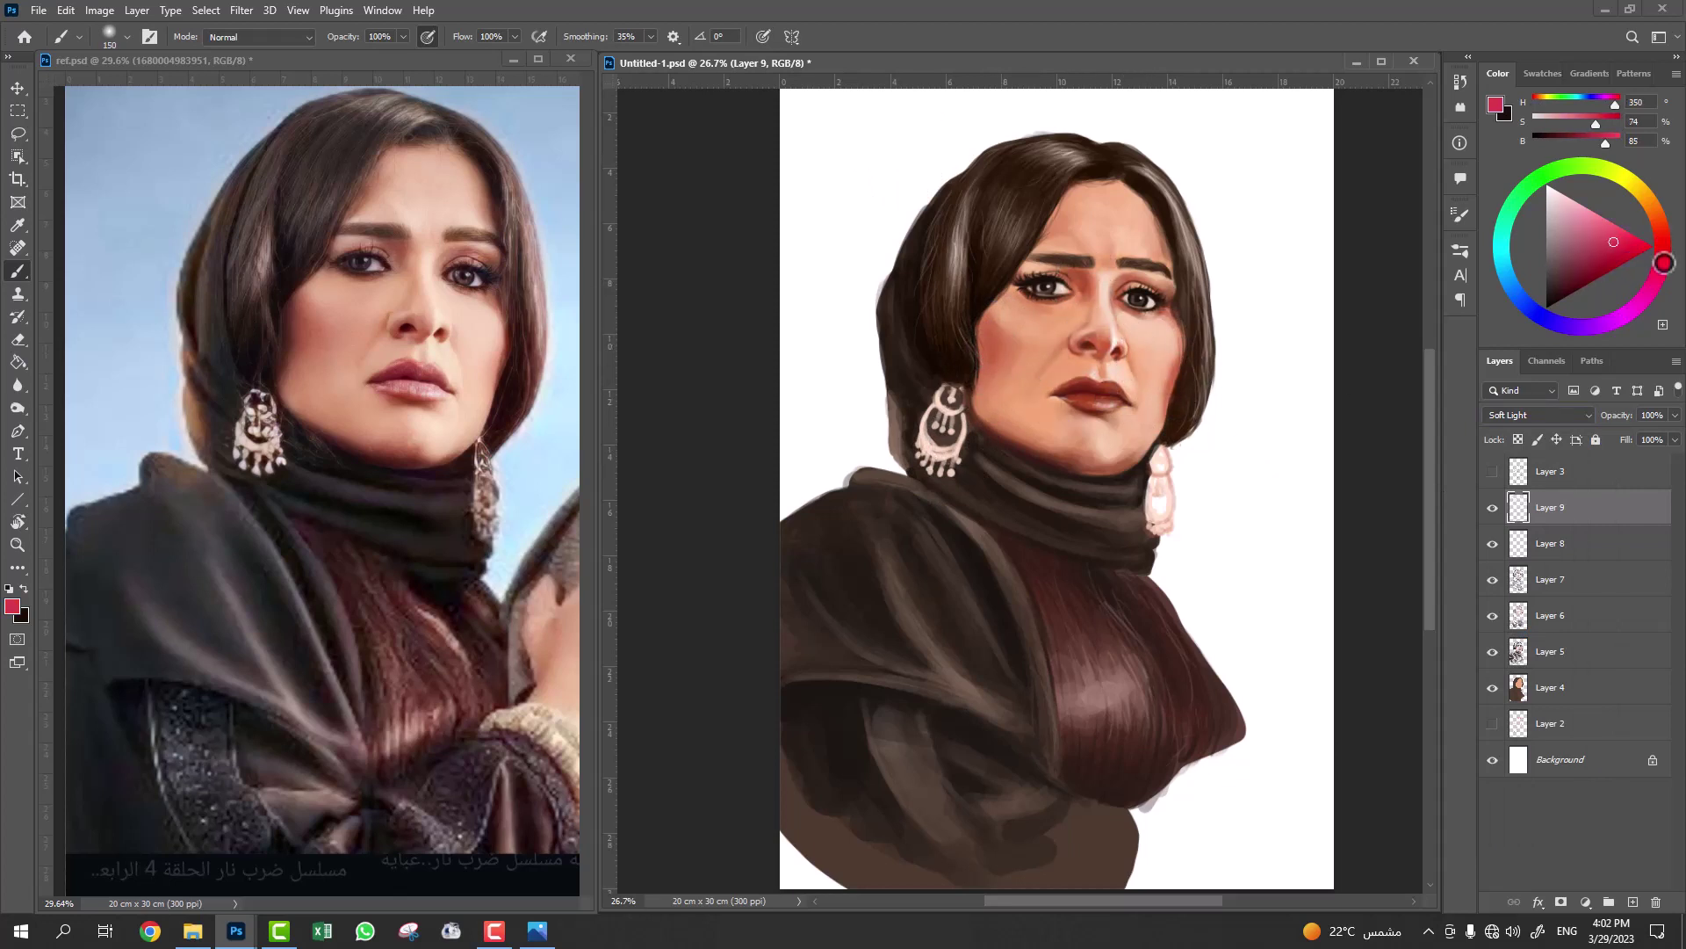
left_click(1113, 379)
left_click(1537, 415)
left_click(1507, 824)
left_click(1656, 243)
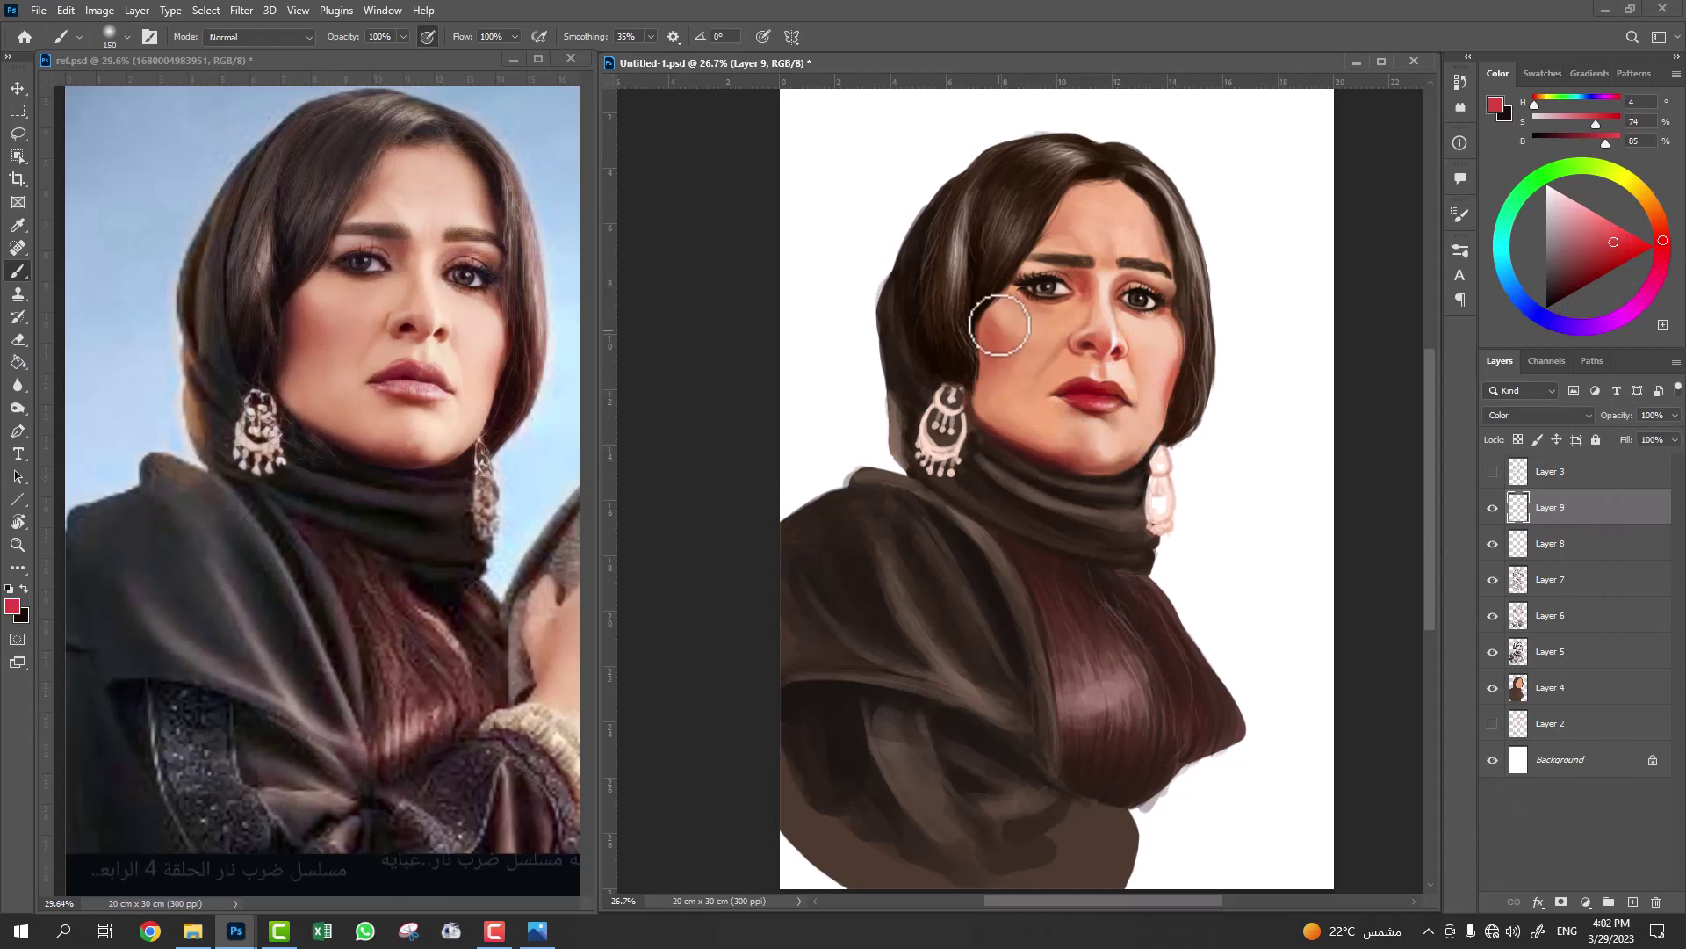
left_click(1537, 415)
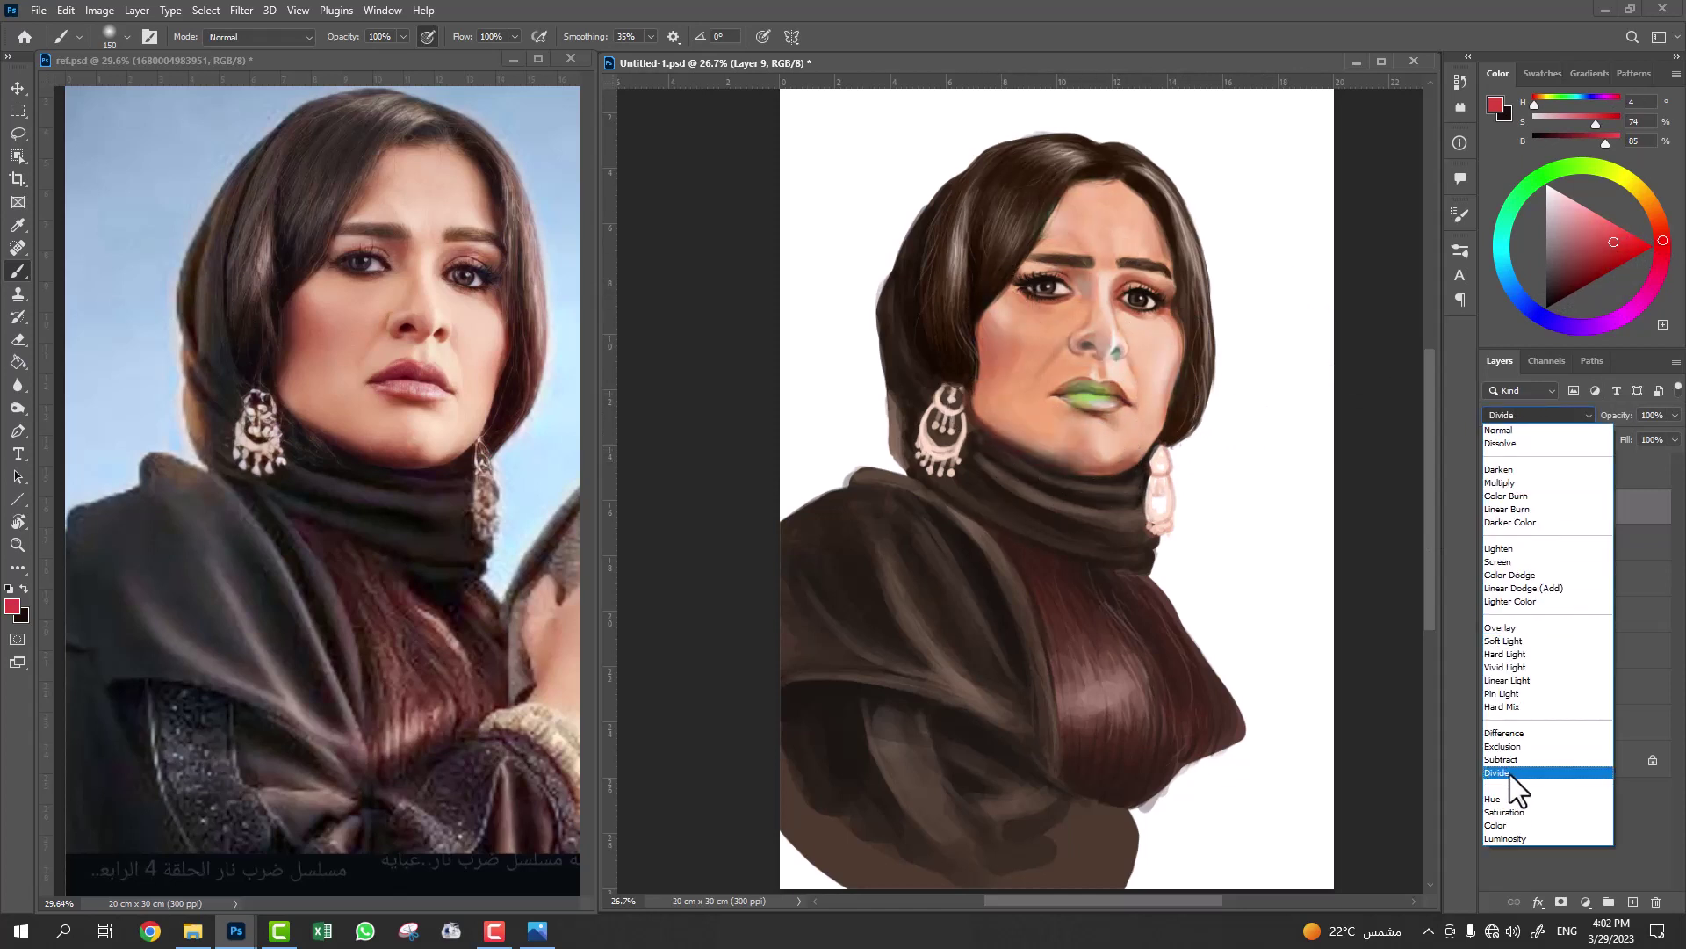
key("Escape")
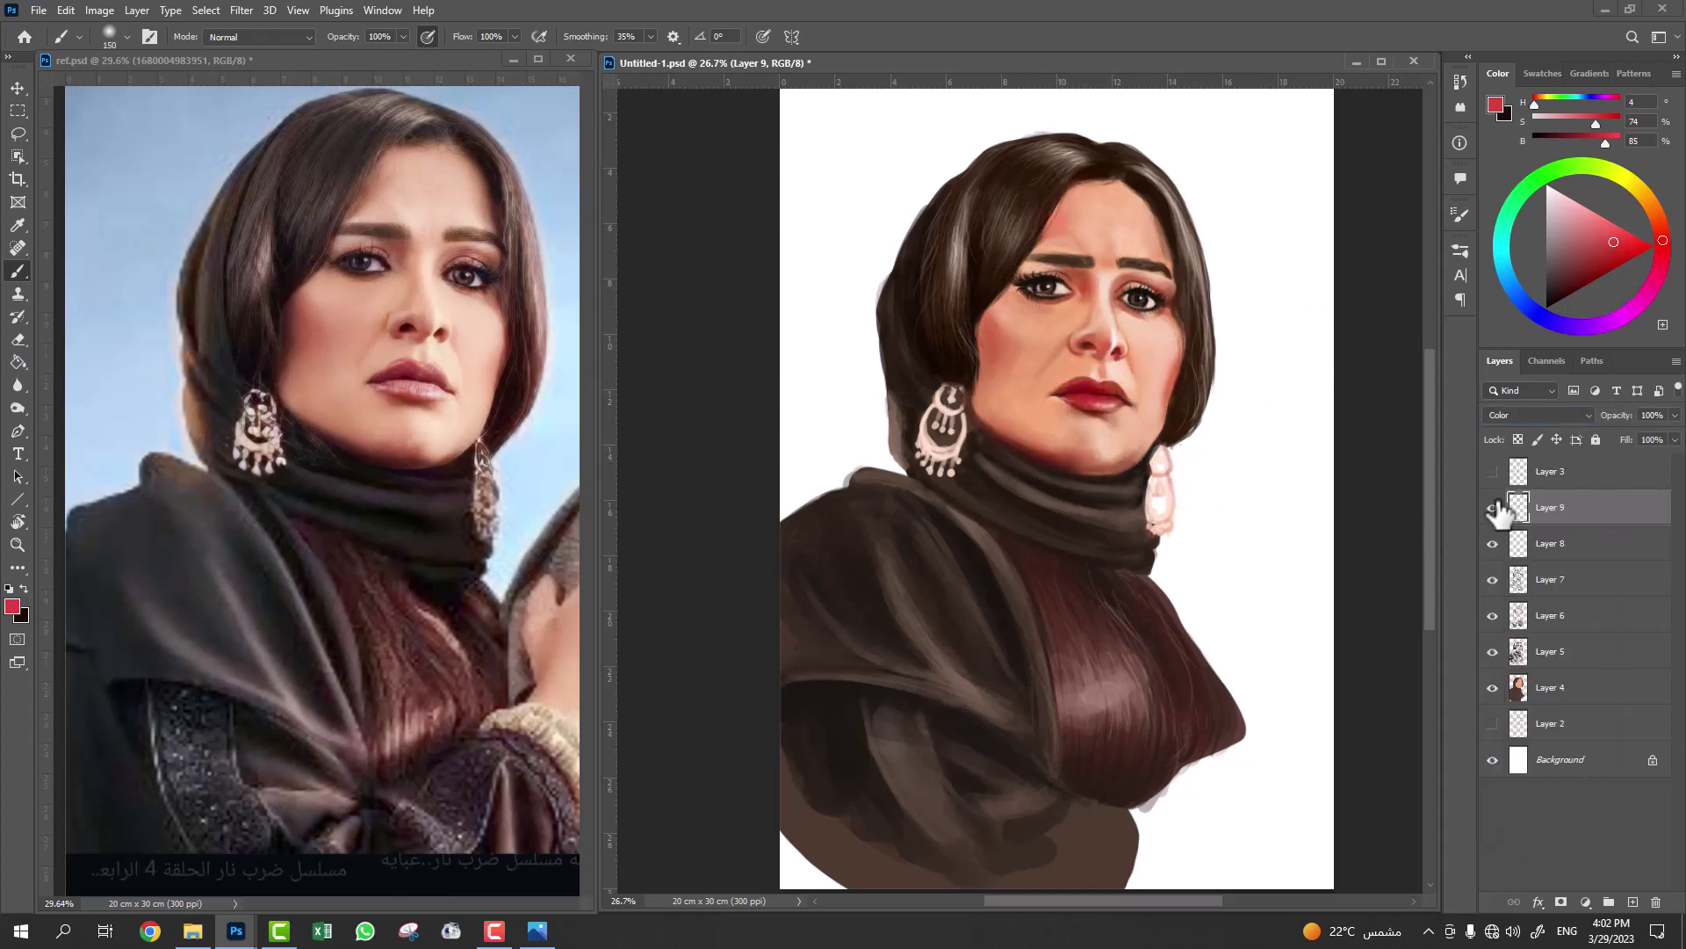
Sample colours across Layers 7, 9 and 8, then choose a small hard round brush.
left_click(1550, 579)
left_click(967, 313, "alt")
key("bracketleft")
key("bracketleft")
key("bracketleft")
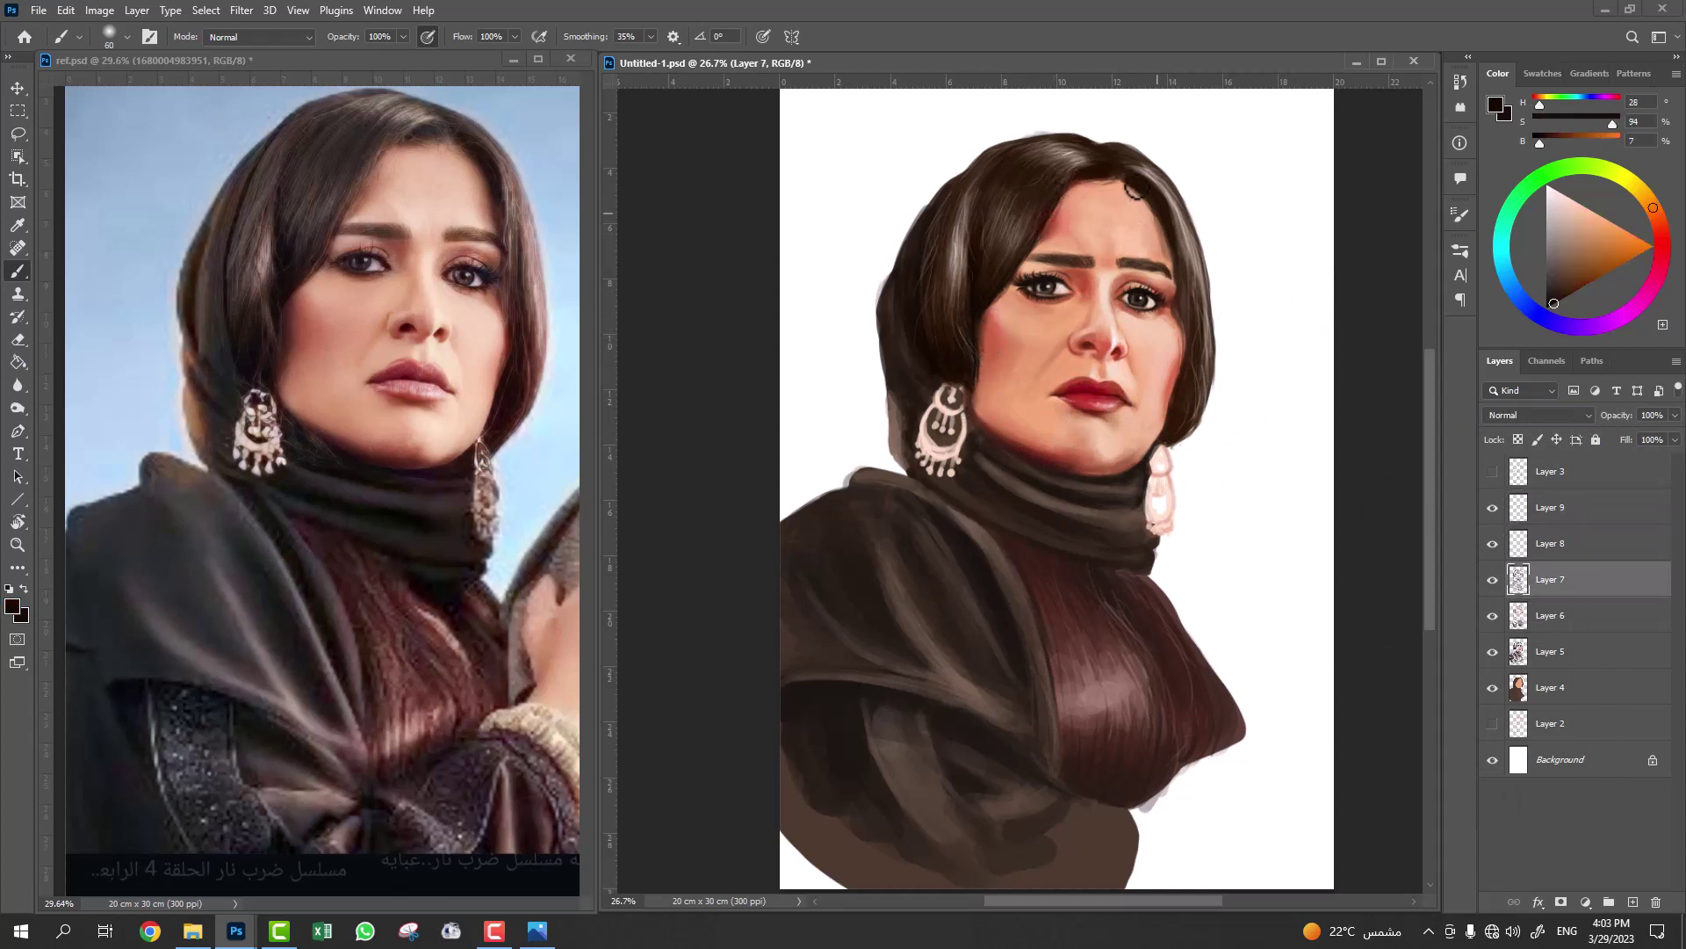
left_click(1550, 518)
left_click(1177, 262, "alt")
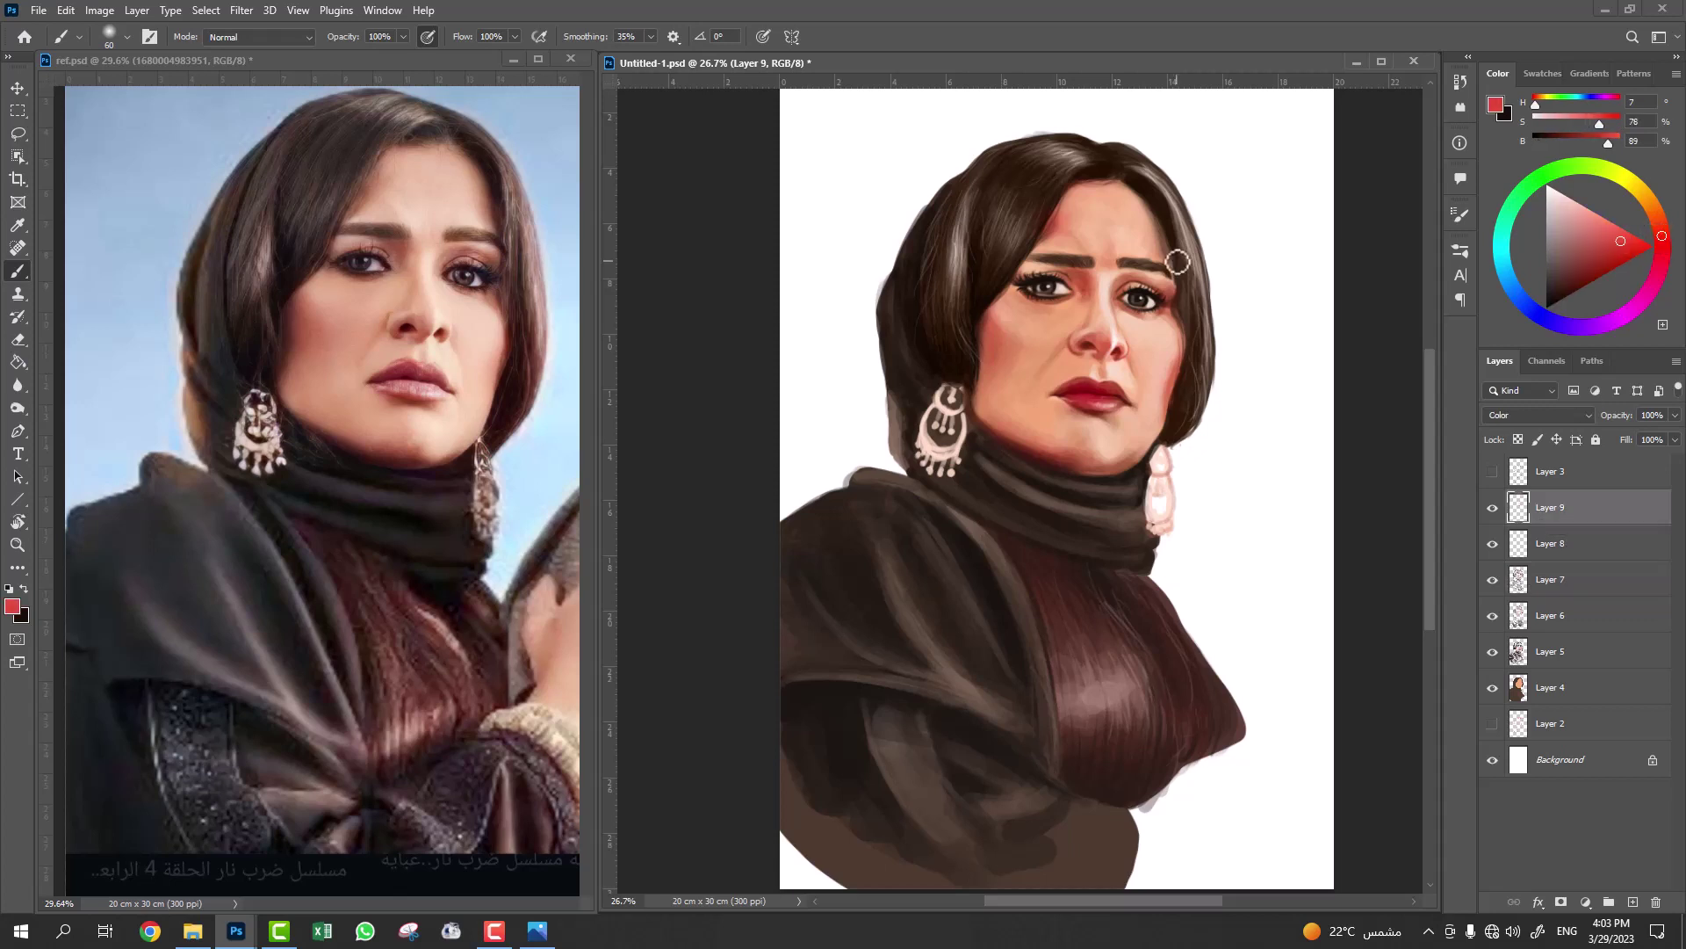
left_click(1083, 230, "alt")
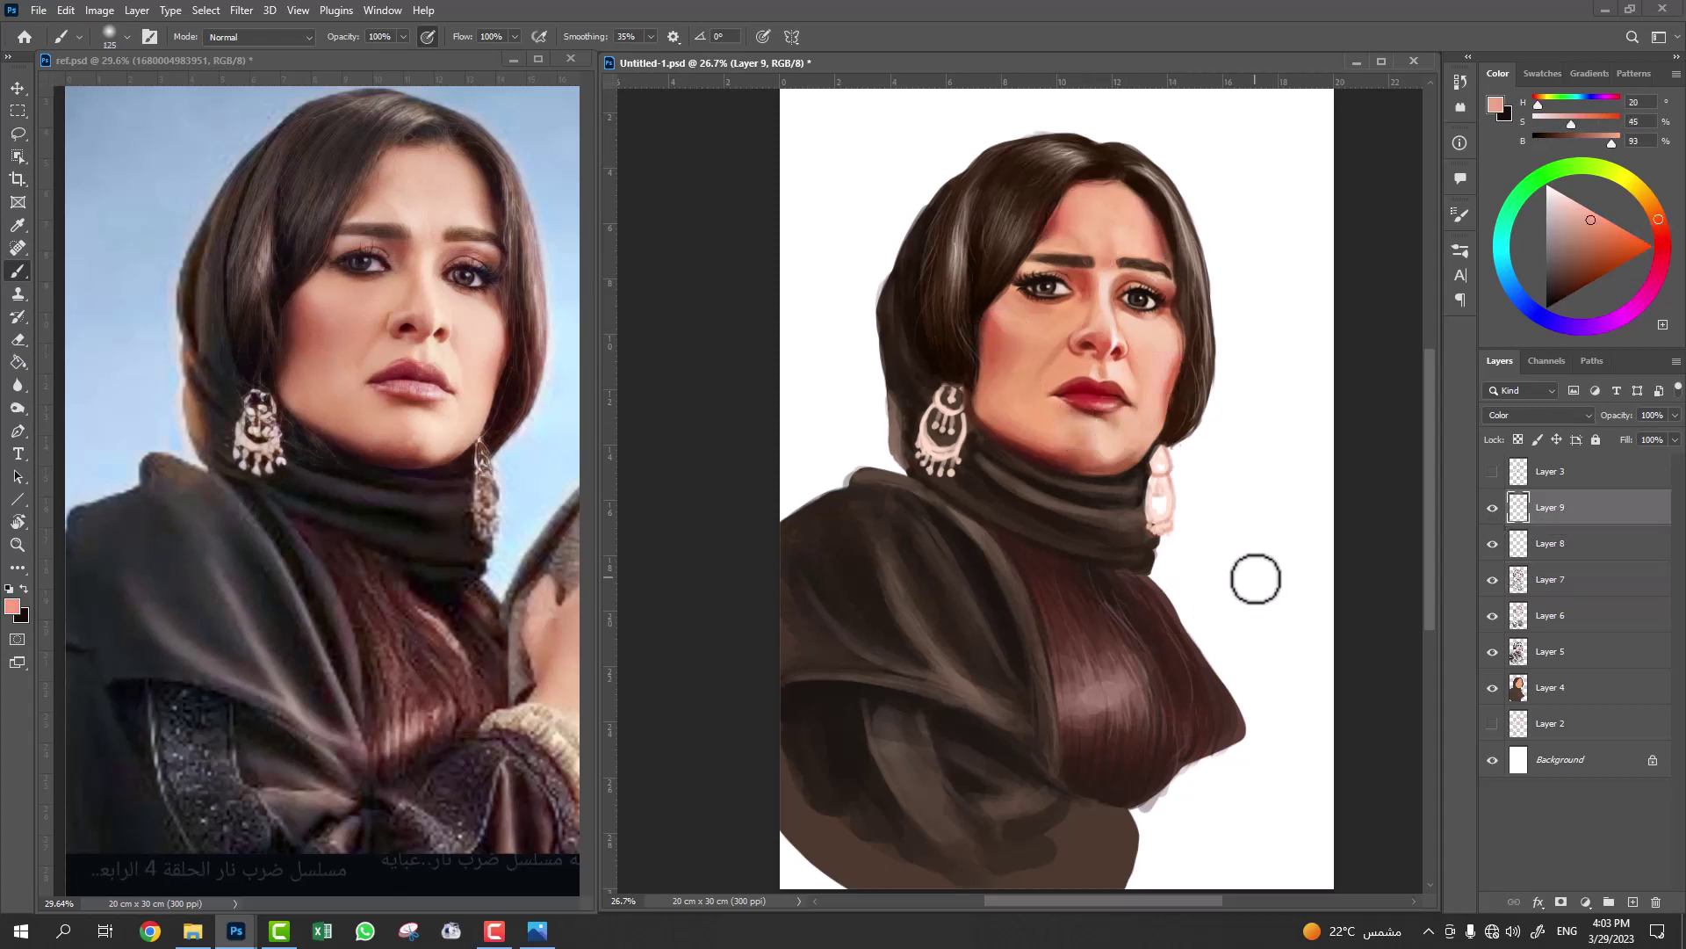
left_click(1550, 544)
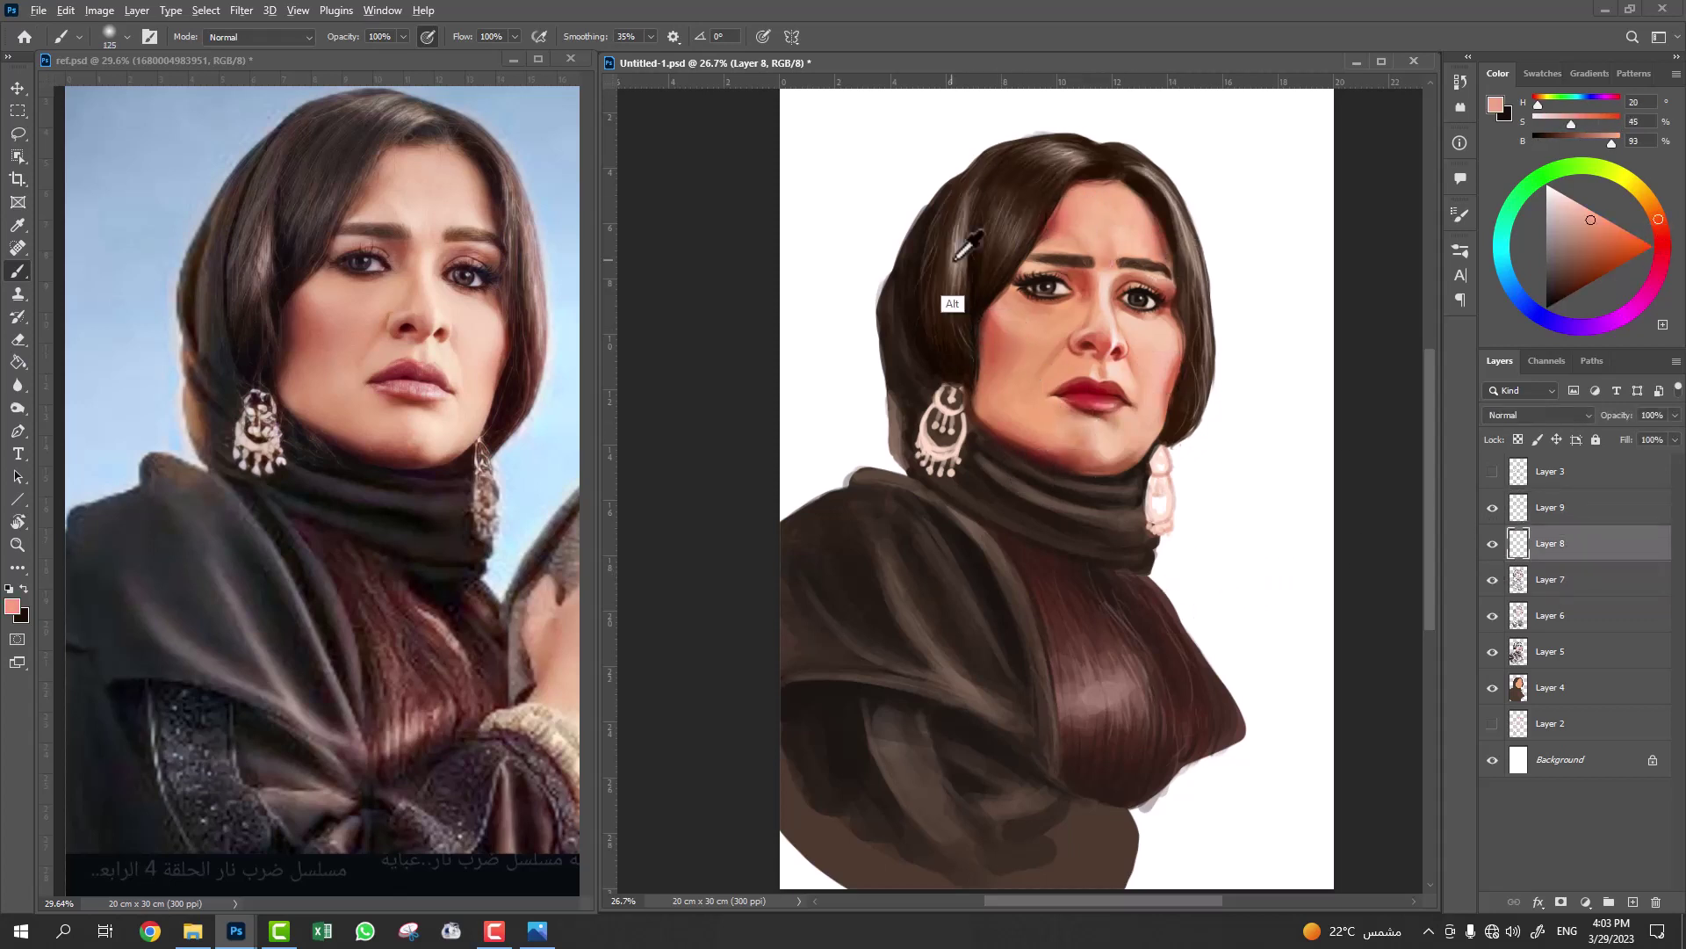
left_click(892, 412, "alt")
left_click(1458, 230)
left_click(1338, 339)
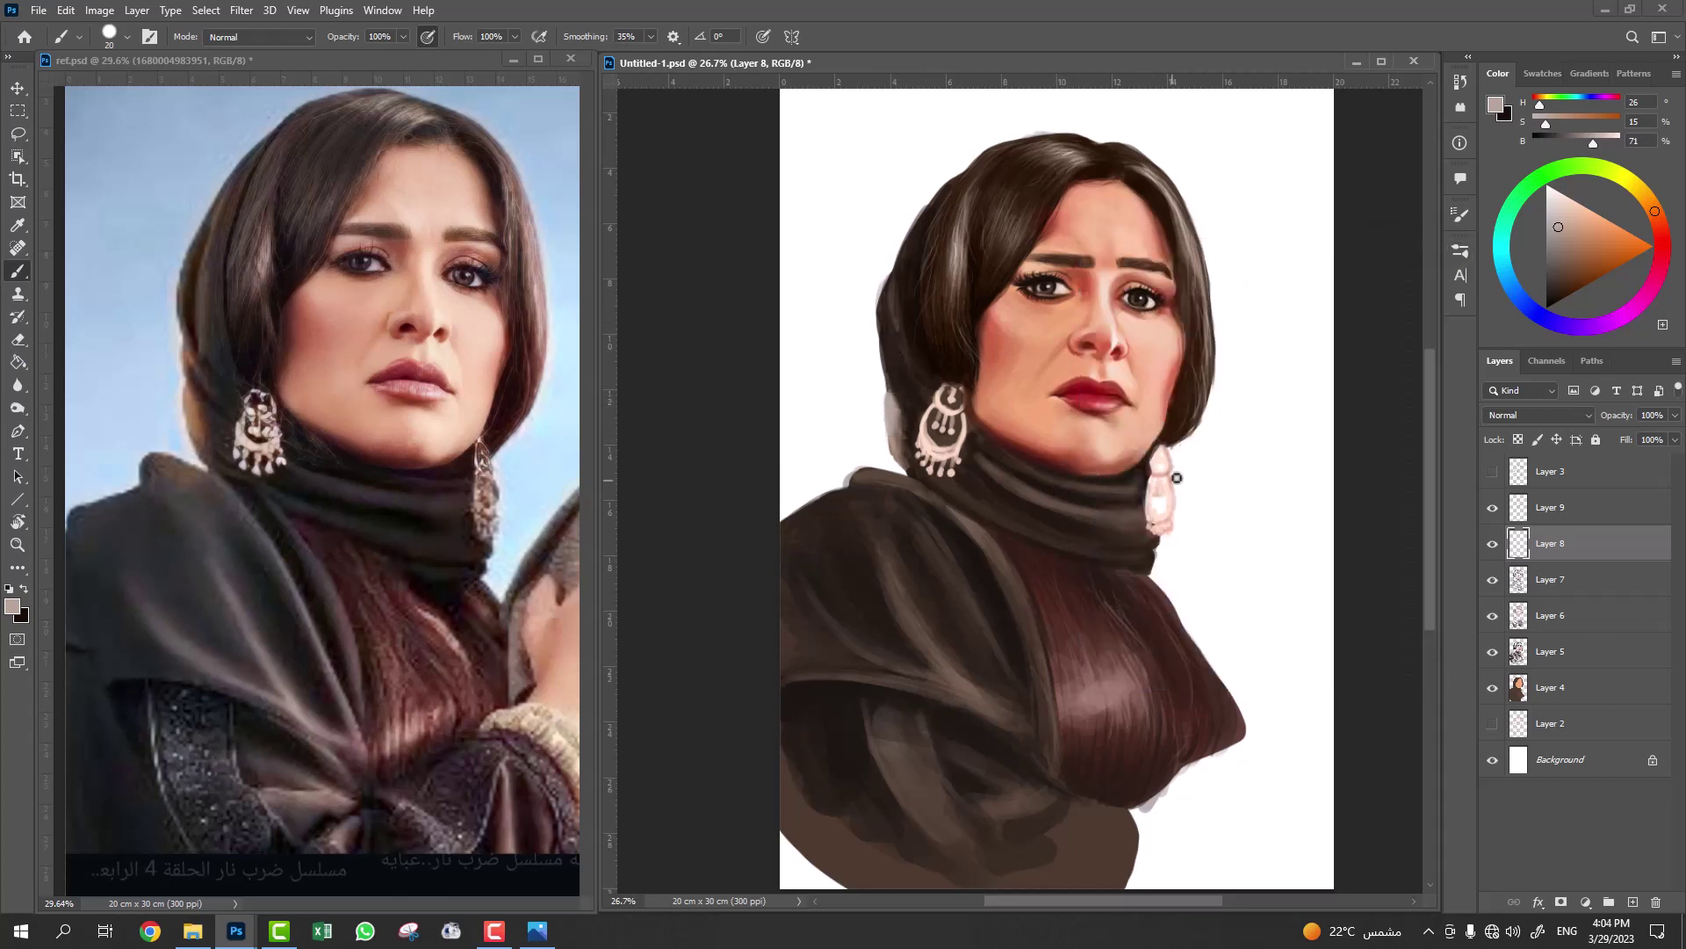
Load the textured sign.psd brush and add a new layer just above the Background.
left_click(1460, 251)
scroll(1431, 492, "down", 2)
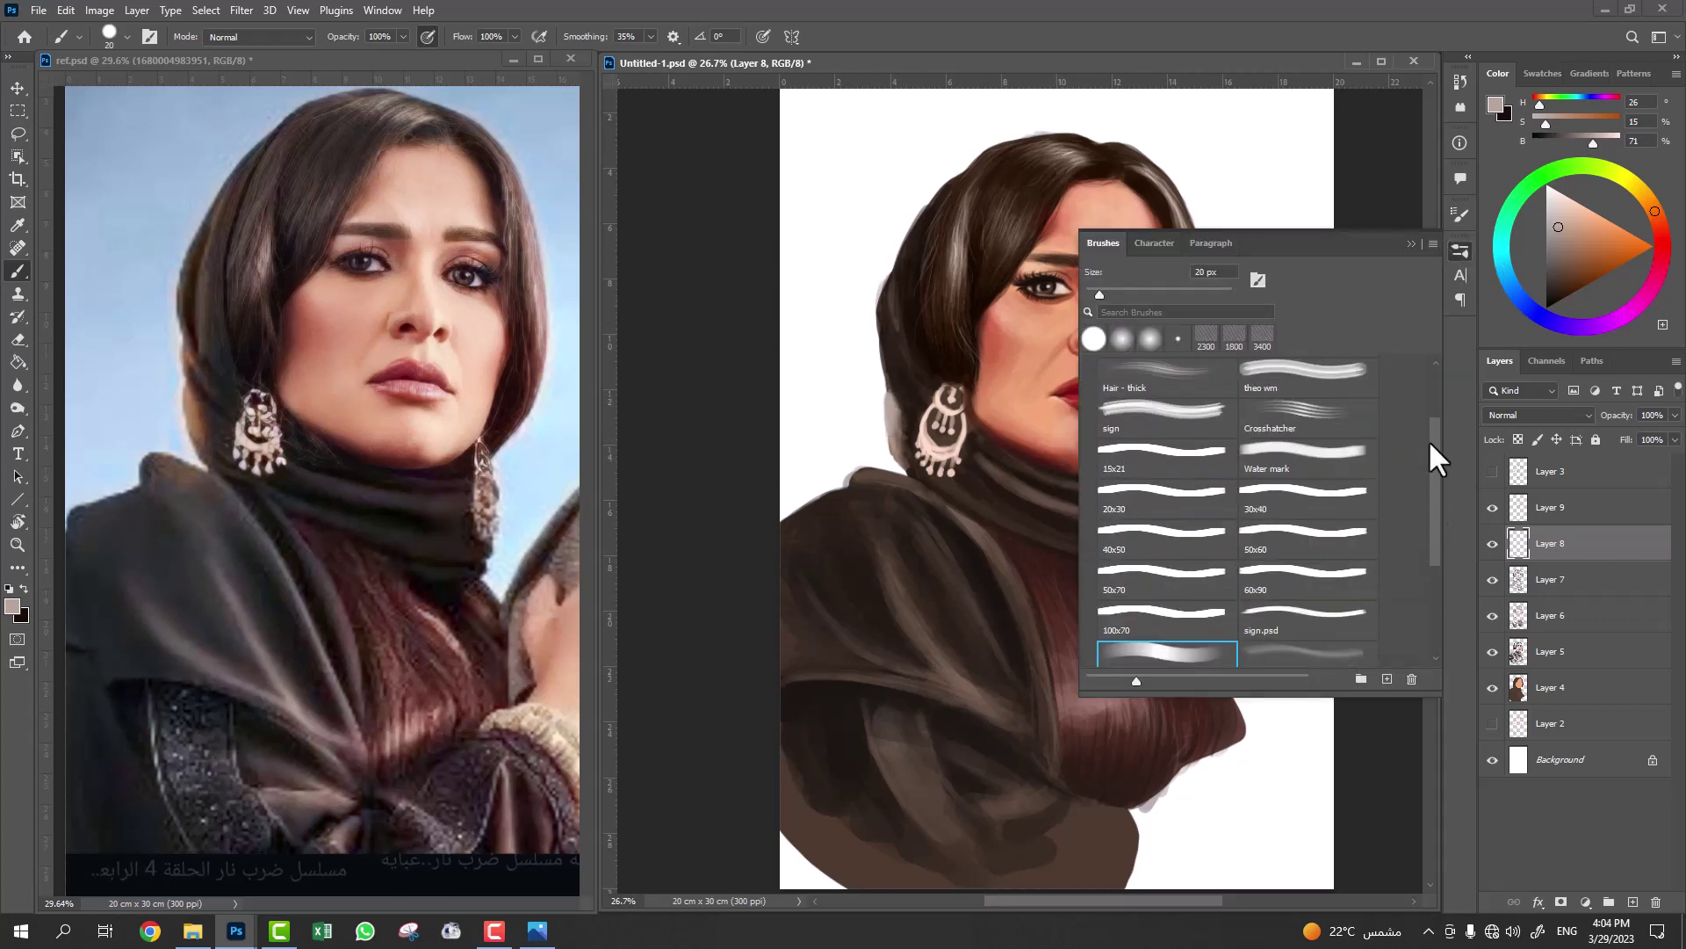
left_click(1284, 646)
left_click(1411, 243)
left_click(1566, 759)
key("ctrl+shift+alt+n")
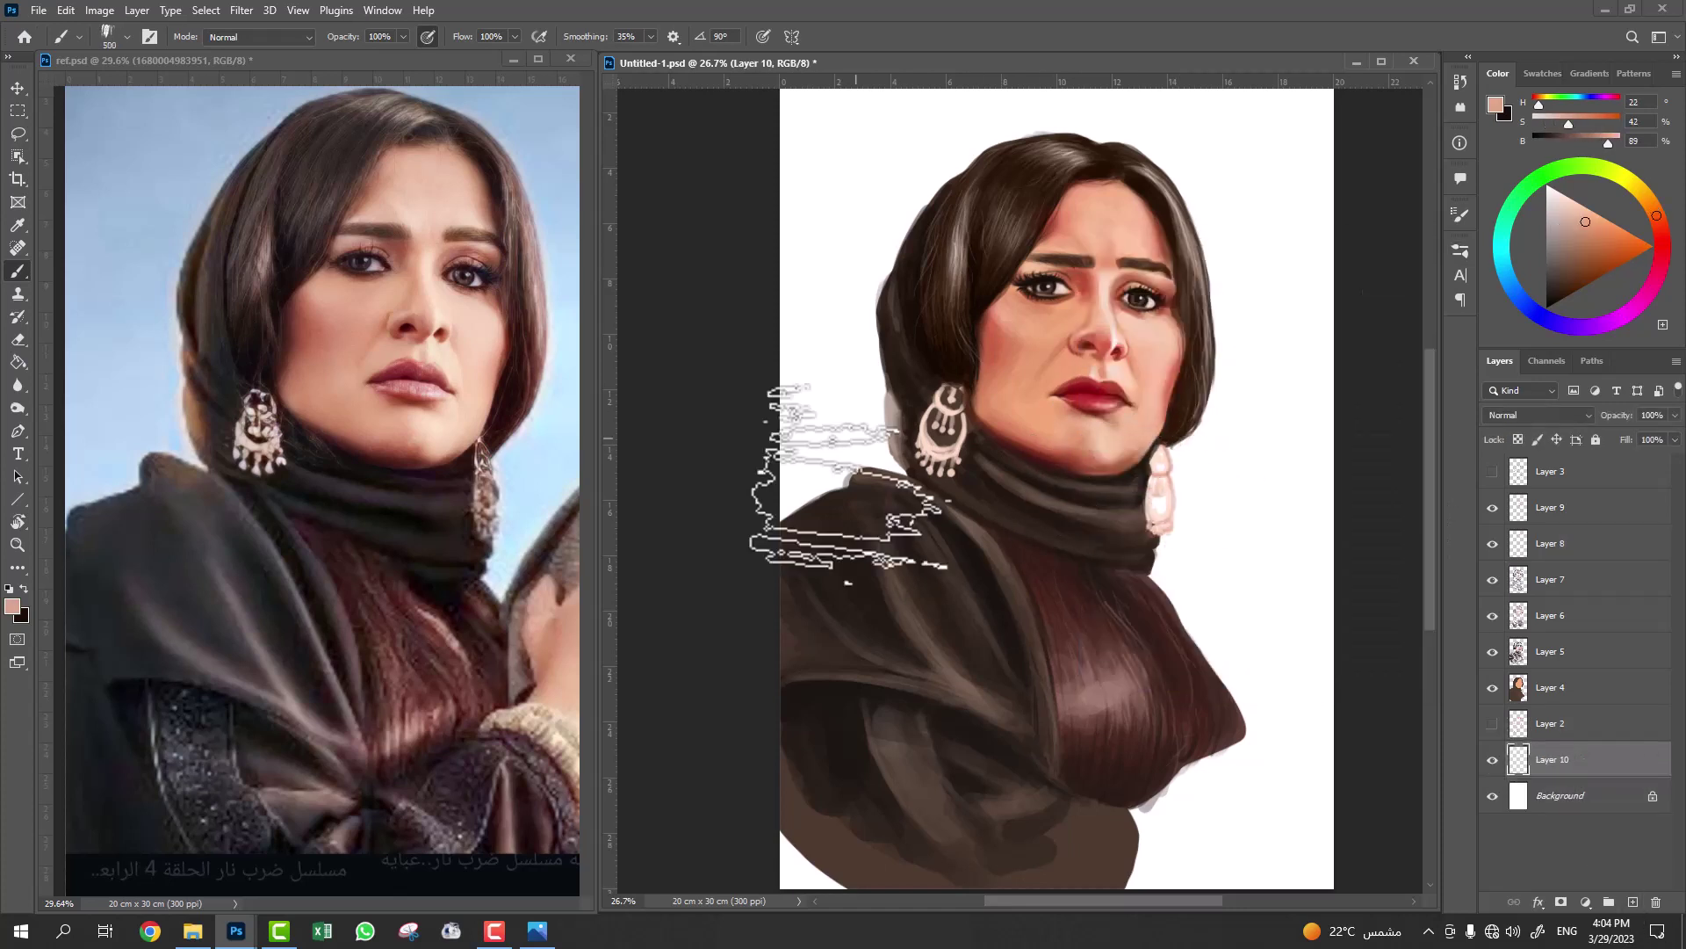
Paint loose grey-pink and white textured strokes around the left, right and top of the head.
left_click(896, 430, "alt")
left_click_drag(878, 421, 843, 290)
left_click_drag(1229, 369, 1192, 584)
left_click(847, 302, "alt")
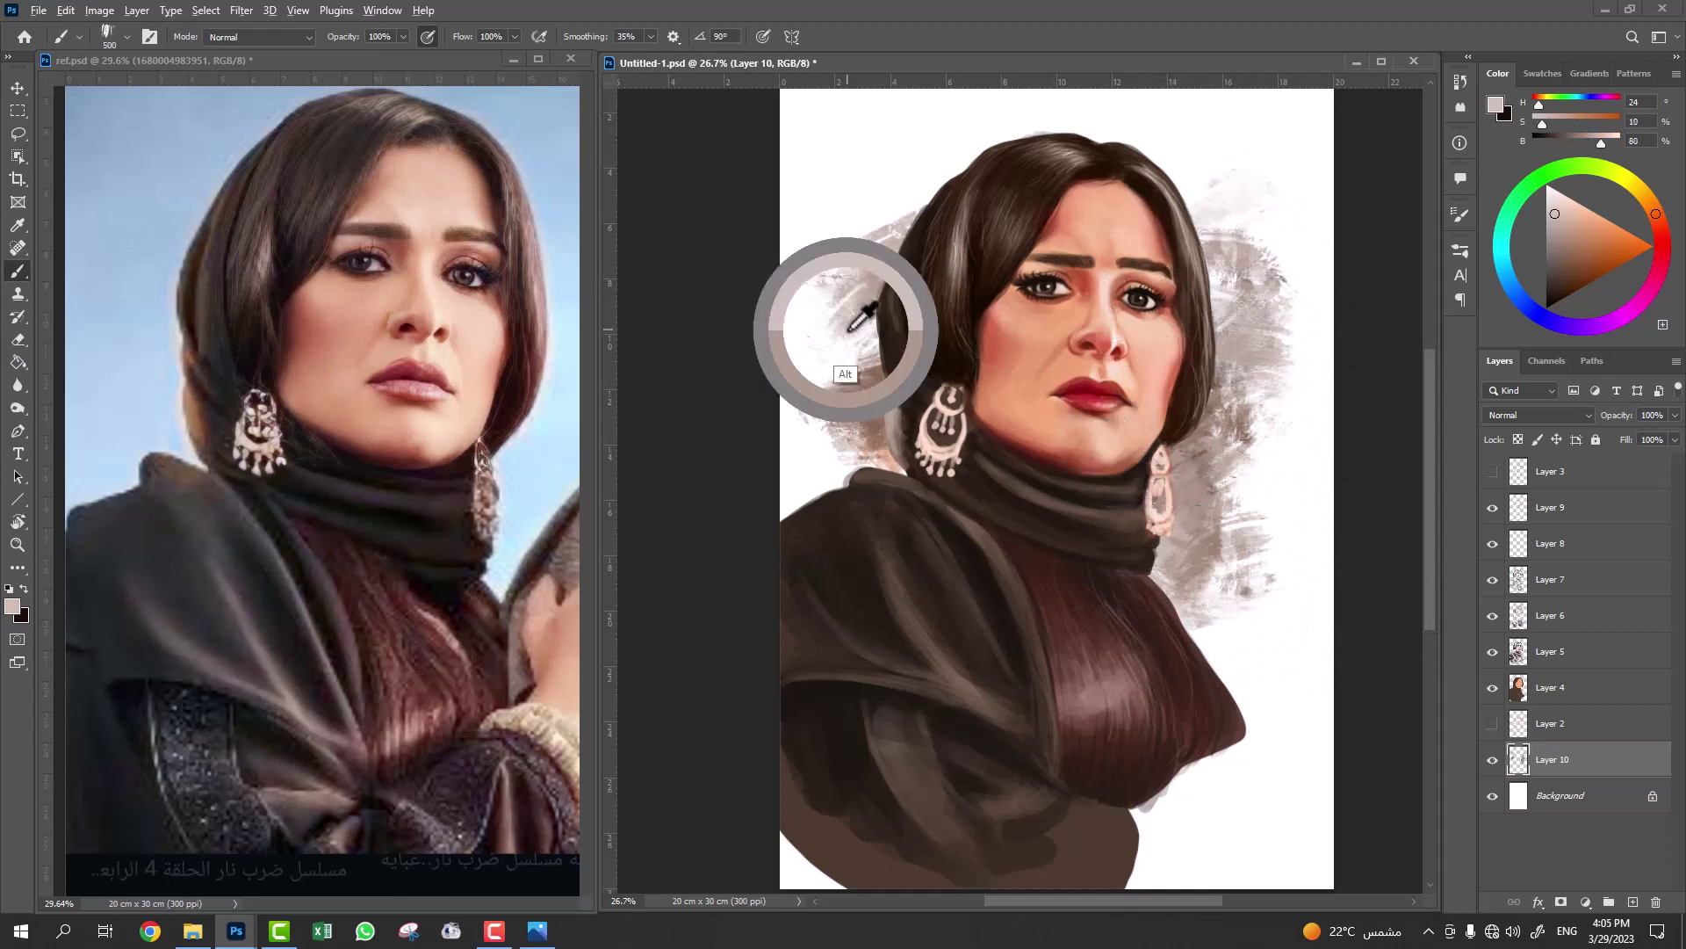
left_click_drag(847, 302, 826, 404)
mouse_move(1282, 202)
left_mouse_down()
mouse_move(1247, 344)
mouse_move(887, 272)
left_mouse_up()
left_click(791, 229, "alt")
left_click_drag(1273, 175, 1371, 290)
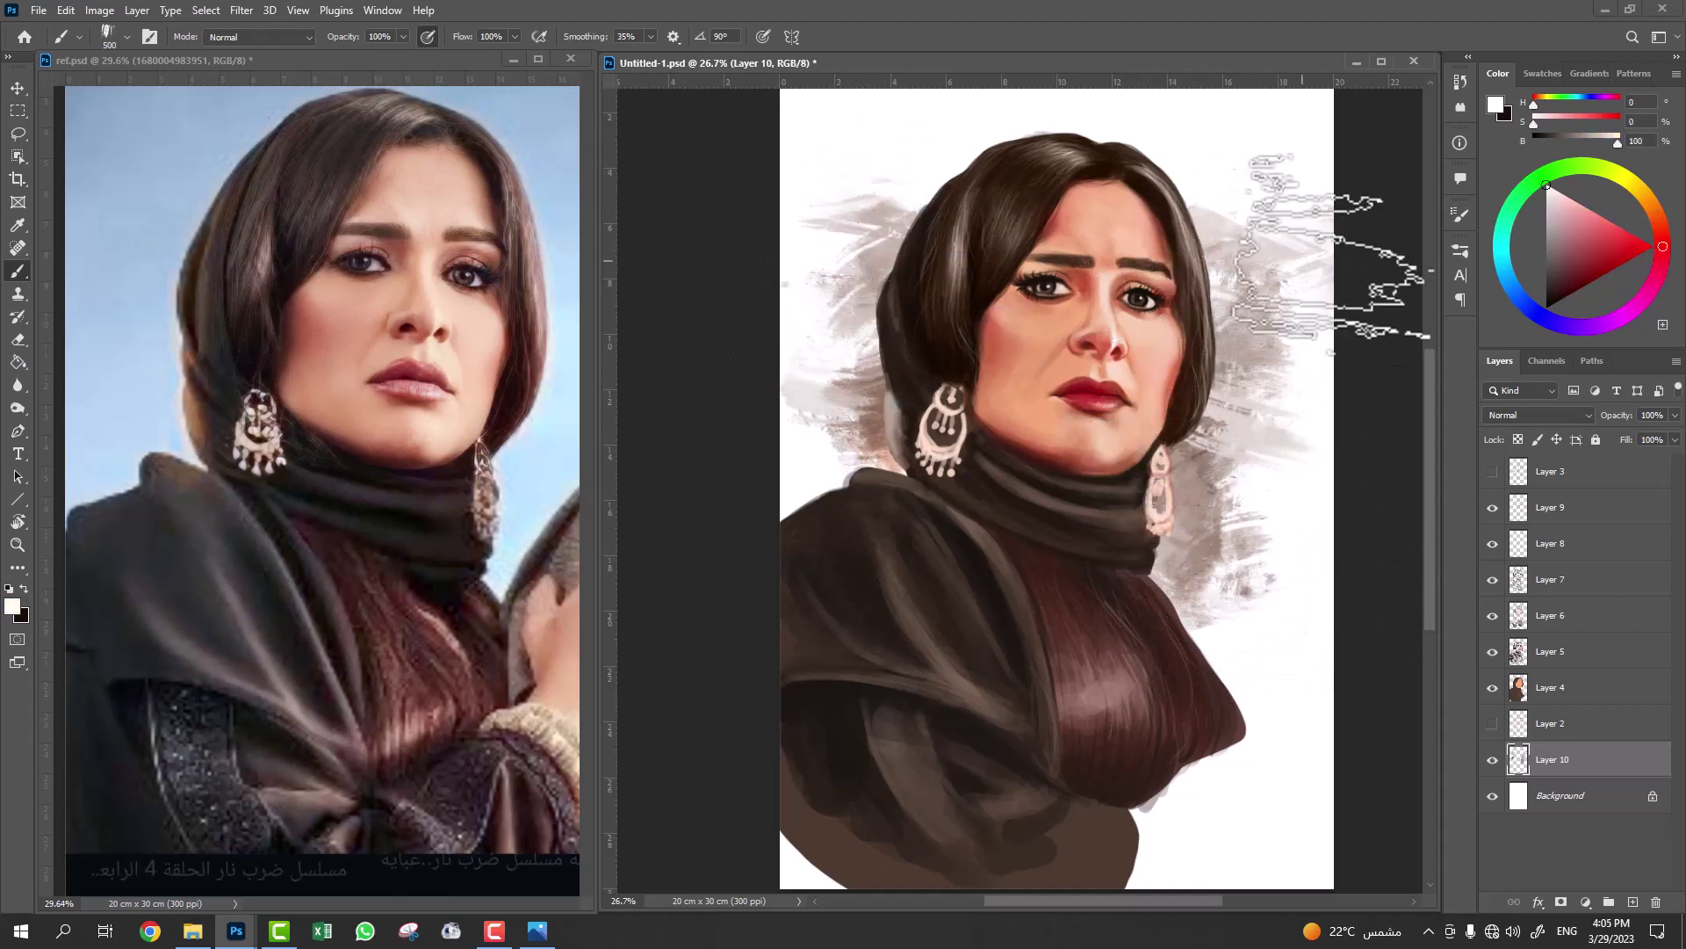
On a new layer above Layer 9, paint dark hair strands lower right and strokes on the bottom-left drape.
left_click(1551, 508)
key("ctrl+shift+alt+n")
left_click(1124, 843, "alt")
mouse_move(1159, 694)
left_mouse_down()
mouse_move(1229, 843)
mouse_move(1256, 773)
left_mouse_up()
key("bracketright")
key("bracketright")
left_click(883, 790, "alt")
mouse_move(882, 791)
left_mouse_down()
mouse_move(771, 808)
mouse_move(791, 825)
mouse_move(1093, 773)
left_mouse_up()
left_click(839, 839, "alt")
Sample white and brown tones, resize the brush, and pick white on Layer 10.
scroll(1093, 773, "right", 1)
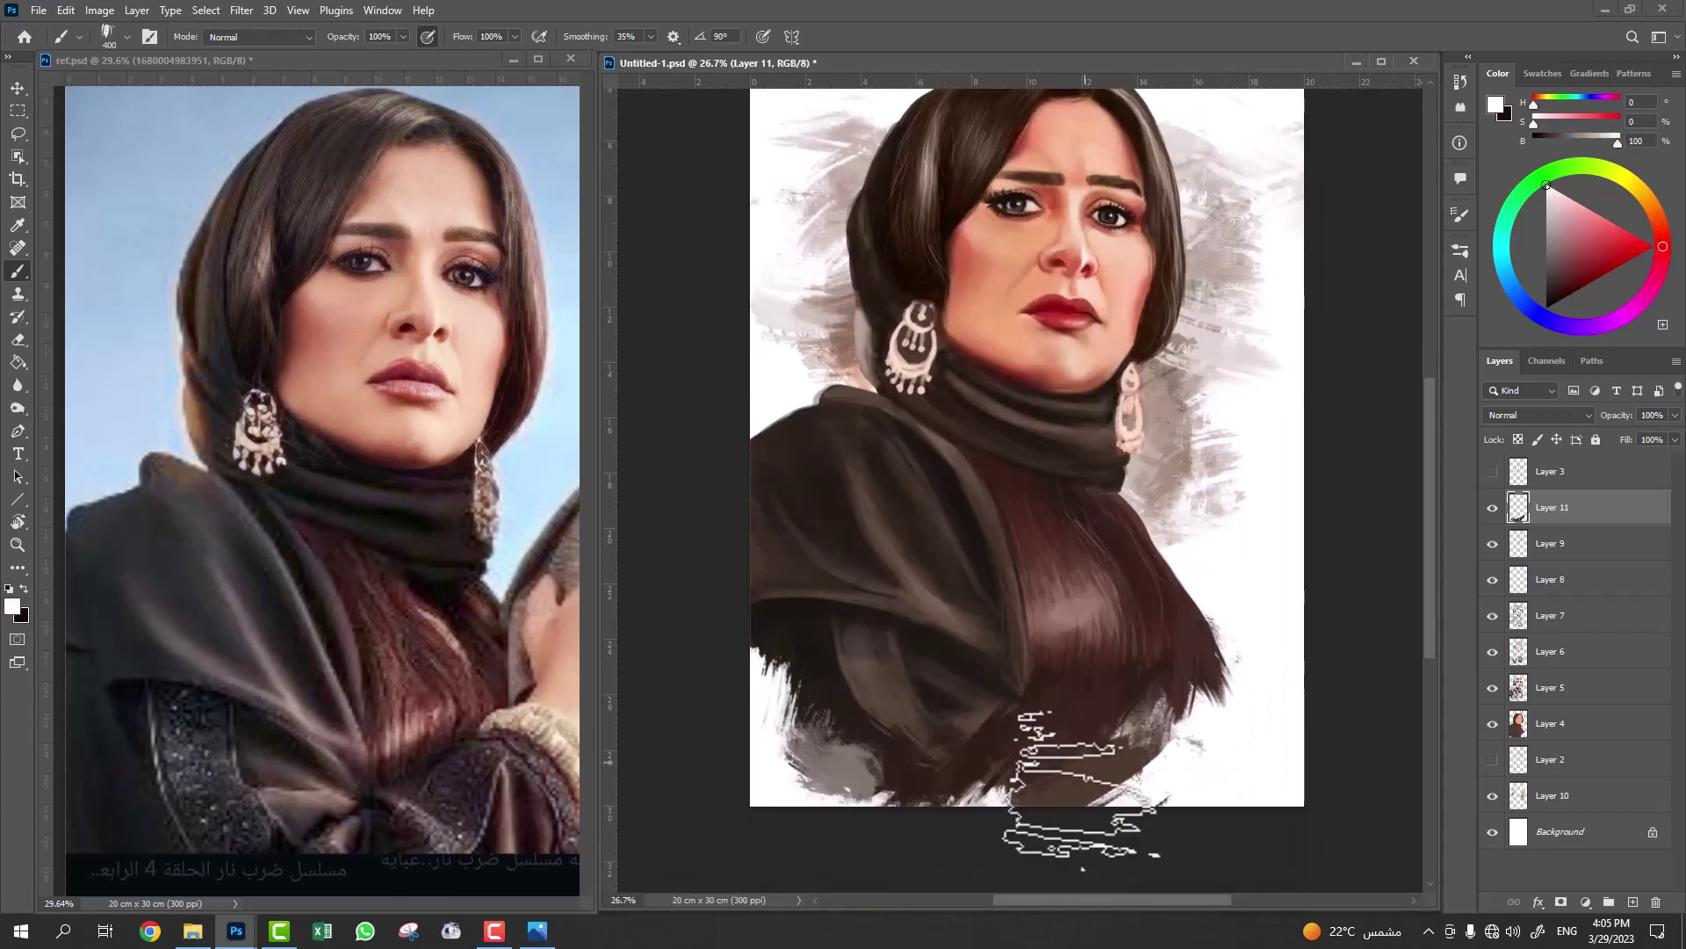
scroll(1098, 773, "down", 2)
left_click(1151, 795, "alt")
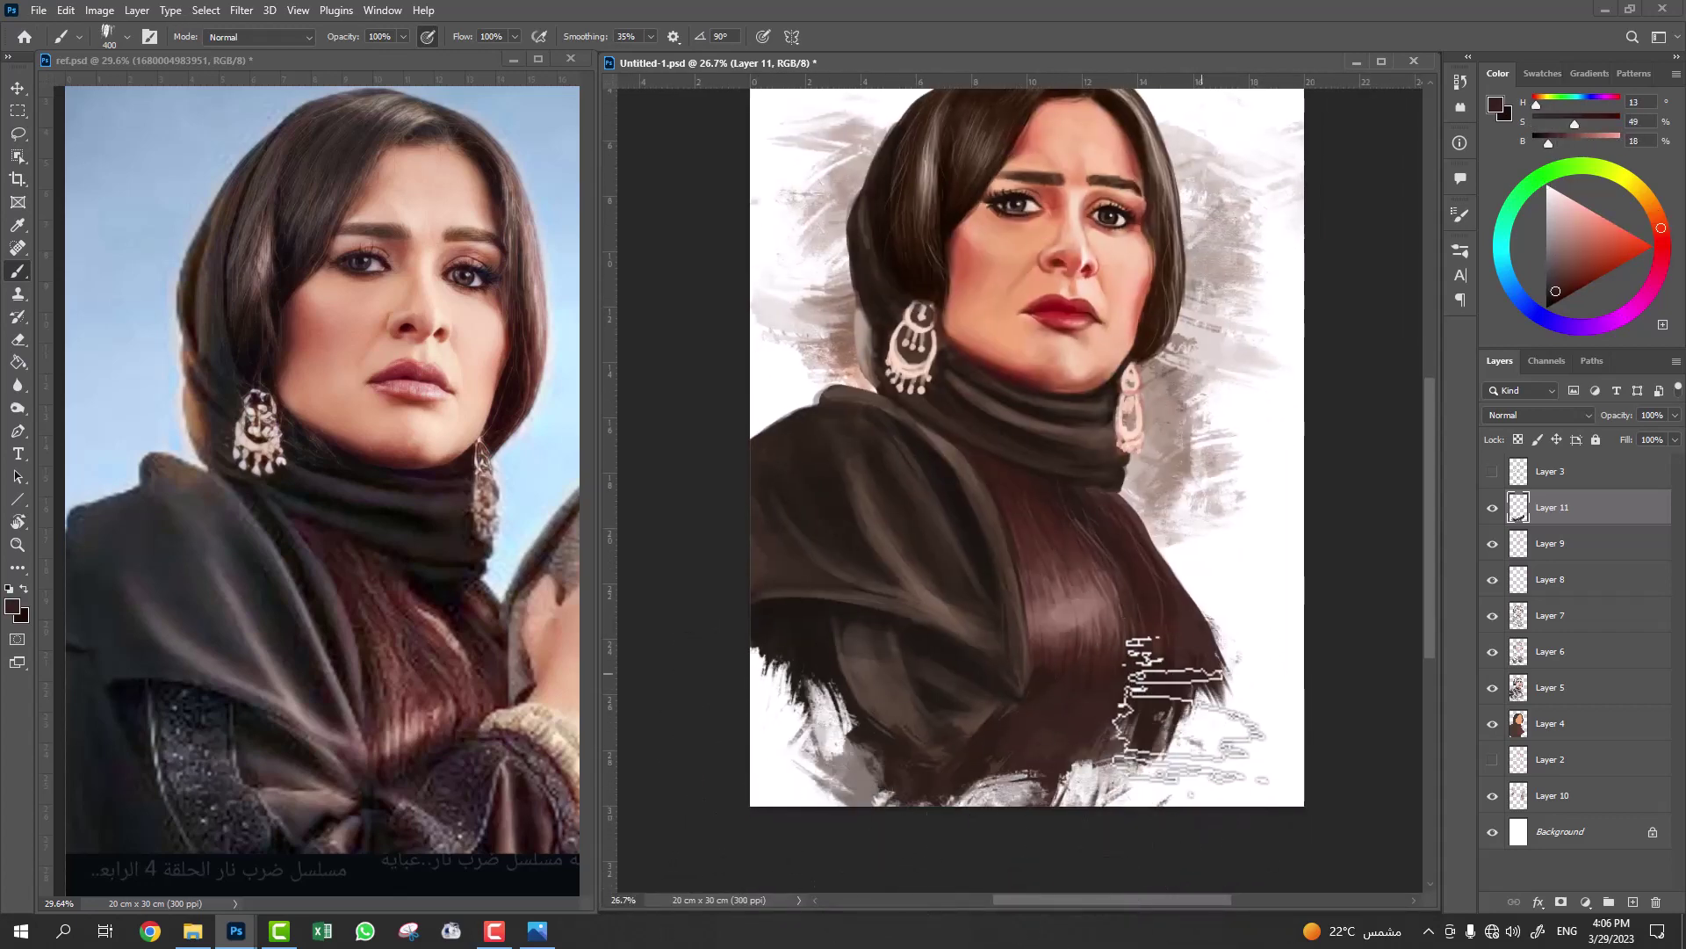
left_click(1041, 698, "alt")
key("bracketleft")
key("bracketleft")
key("bracketleft")
left_click(1037, 625, "alt")
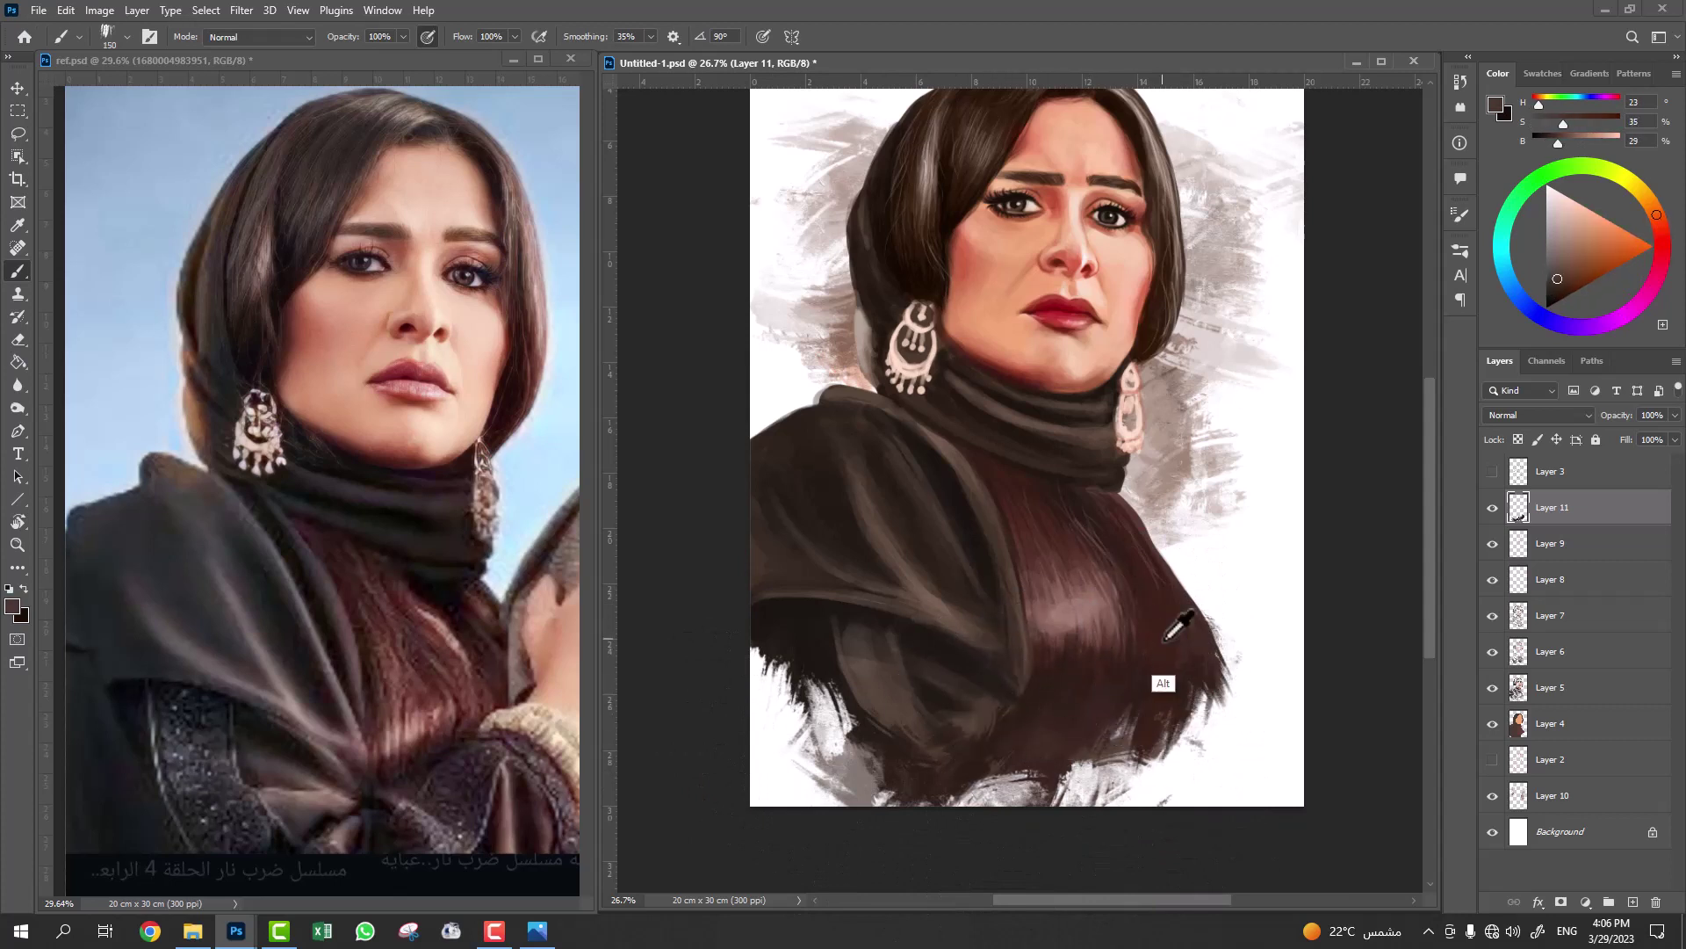
left_click(1194, 685, "alt")
key("bracketright")
key("bracketright")
key("bracketright")
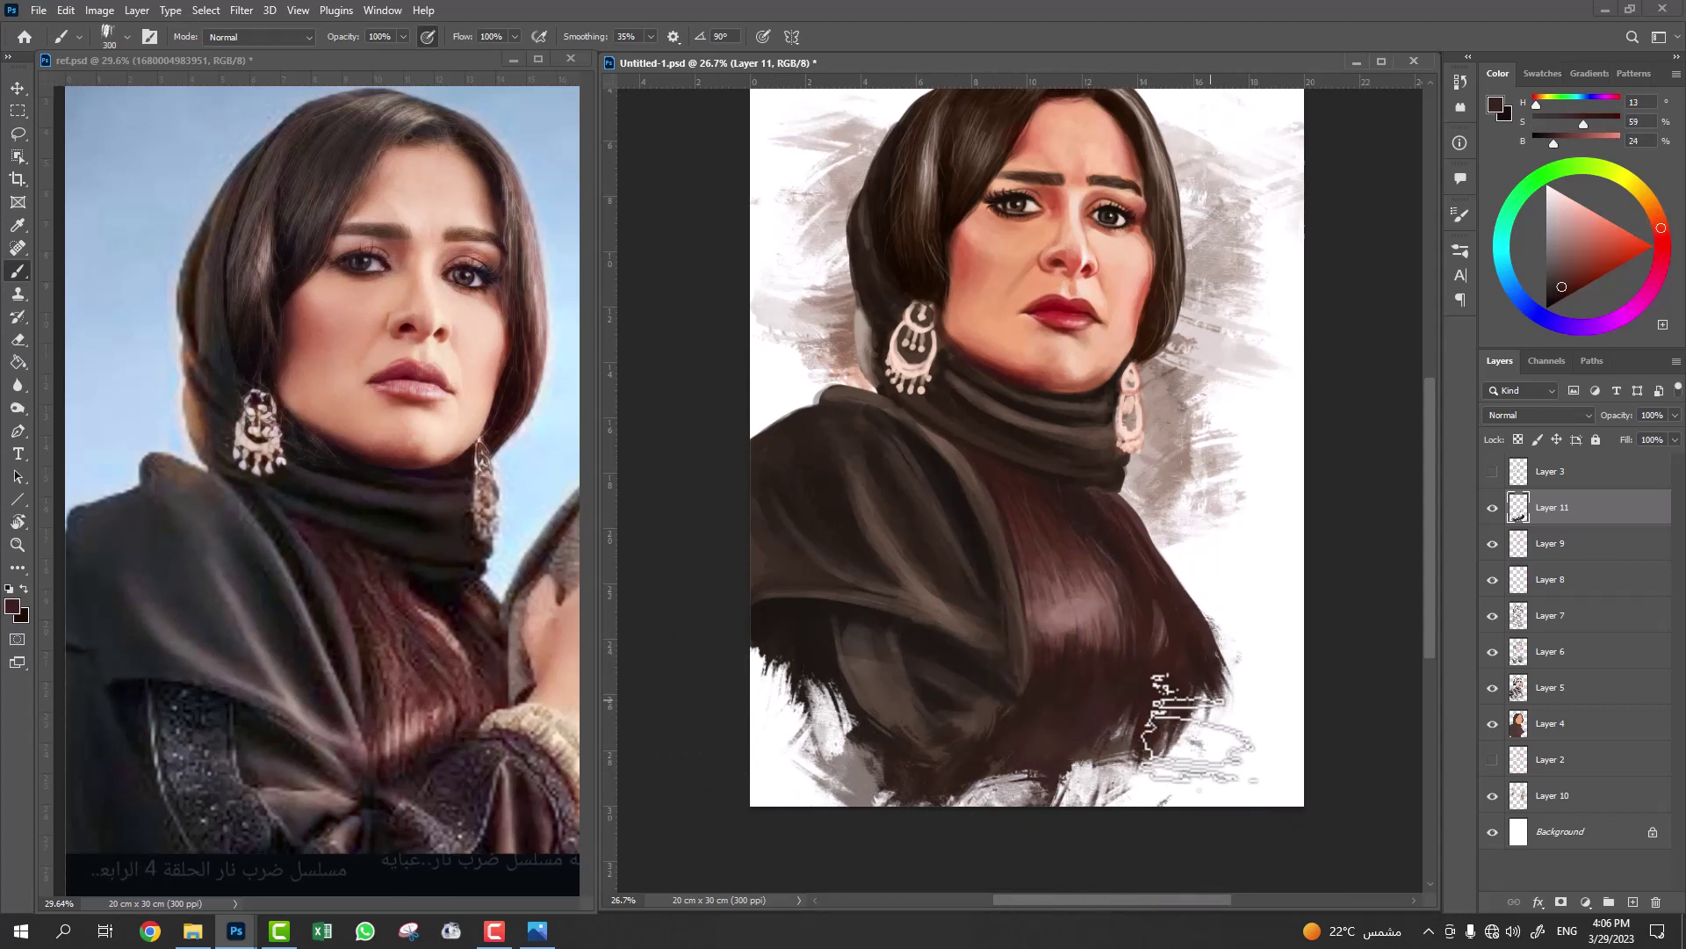
left_click(1499, 791)
scroll(1142, 491, "down", 2)
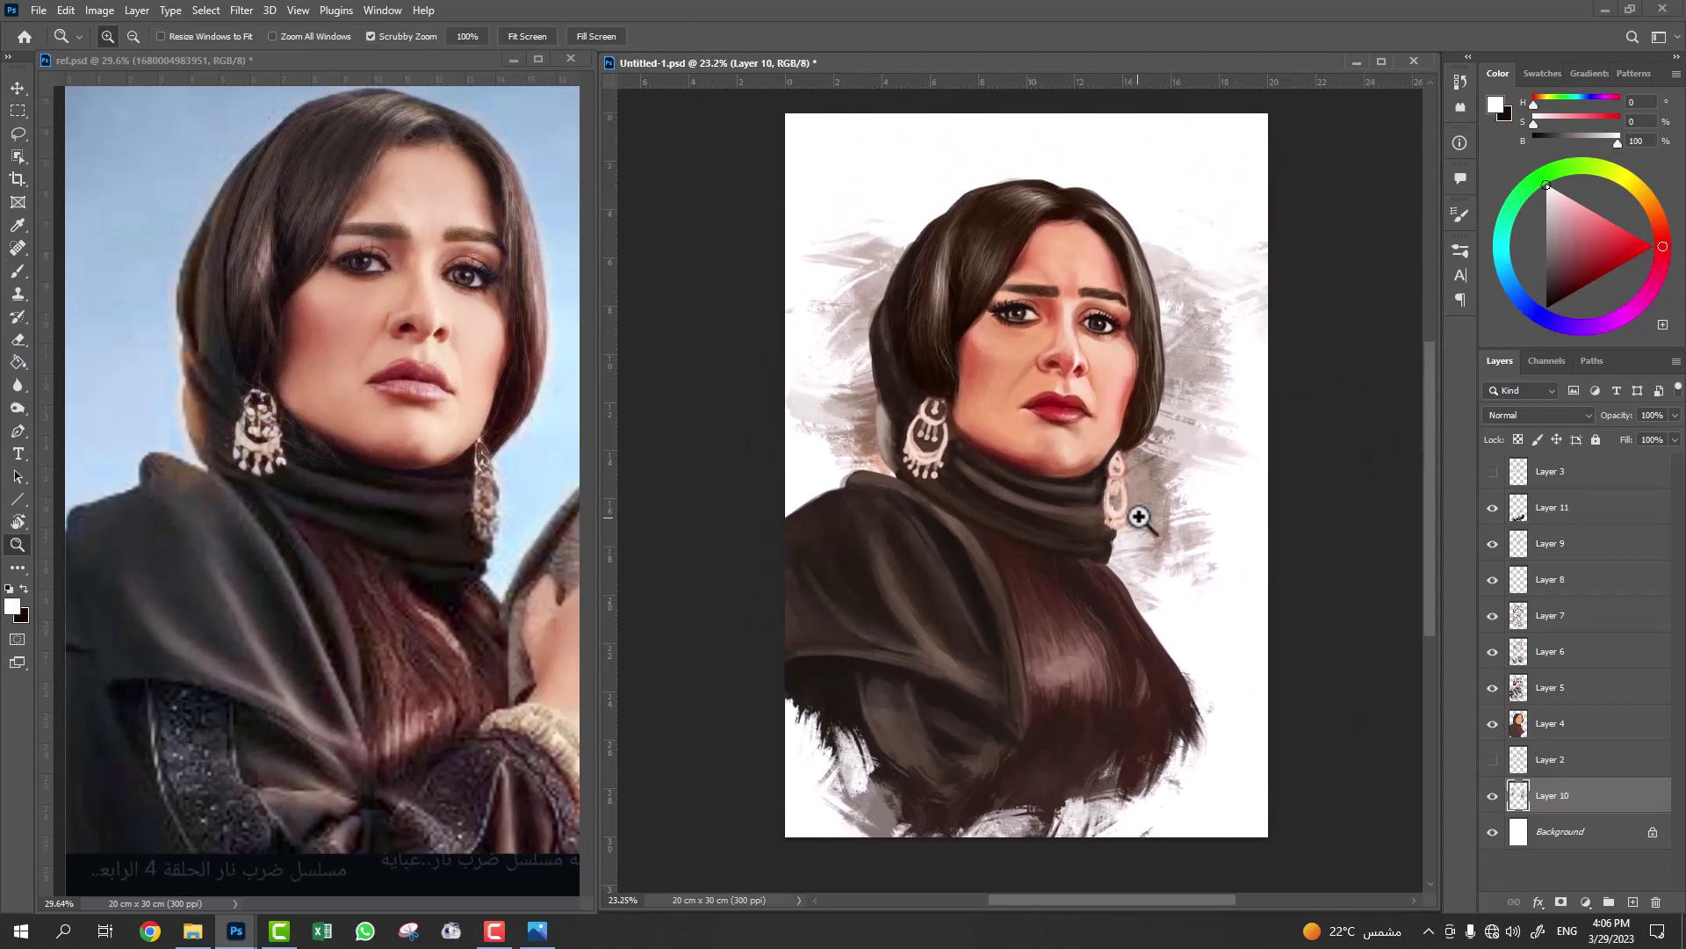
On Layer 11, fray the bottom clothing edges with white and dark brown strokes, then save.
left_click(830, 795, "ctrl")
left_click_drag(830, 795, 918, 843)
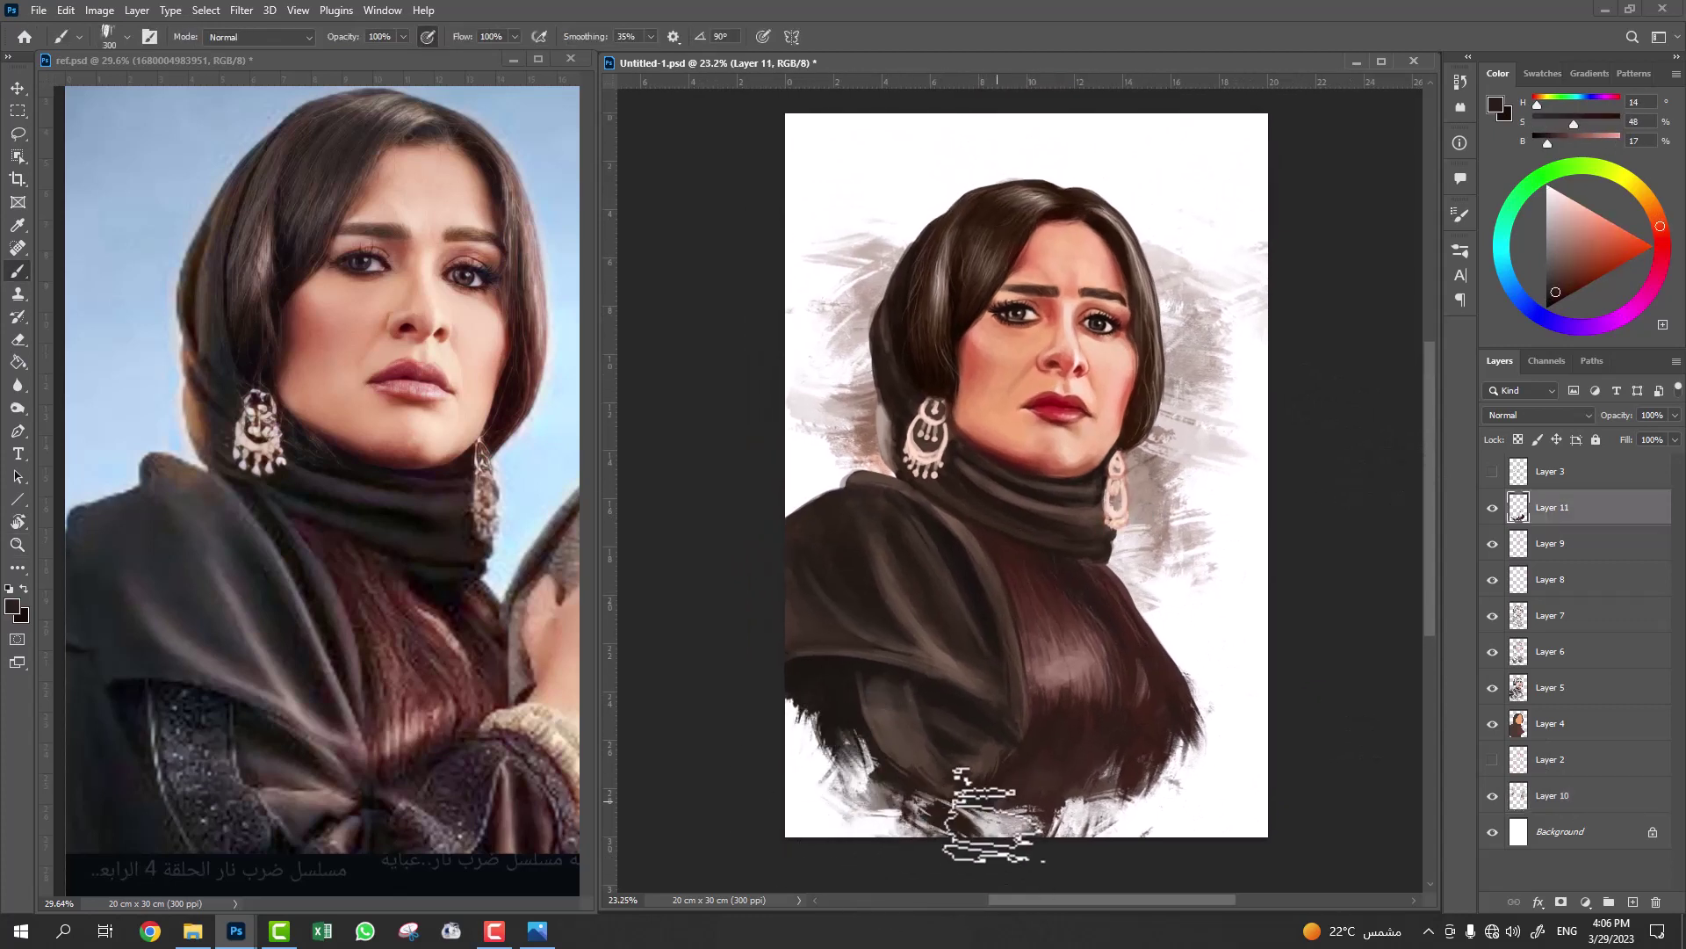
left_click_drag(1115, 790, 1195, 729)
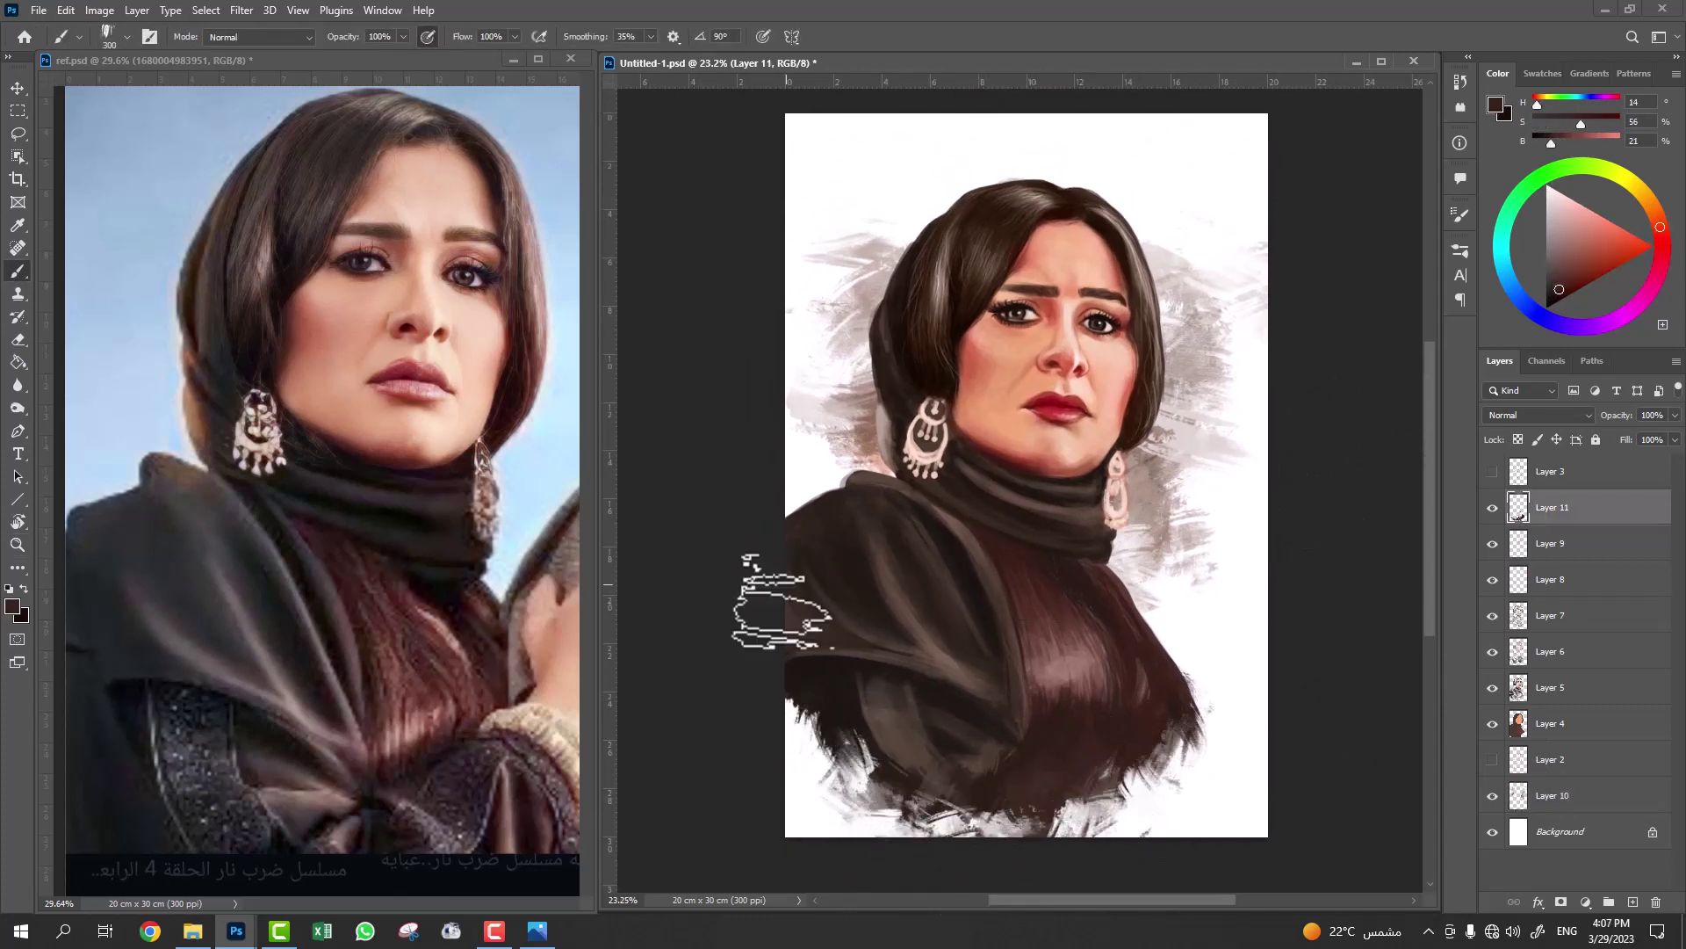
left_click(773, 689, "alt")
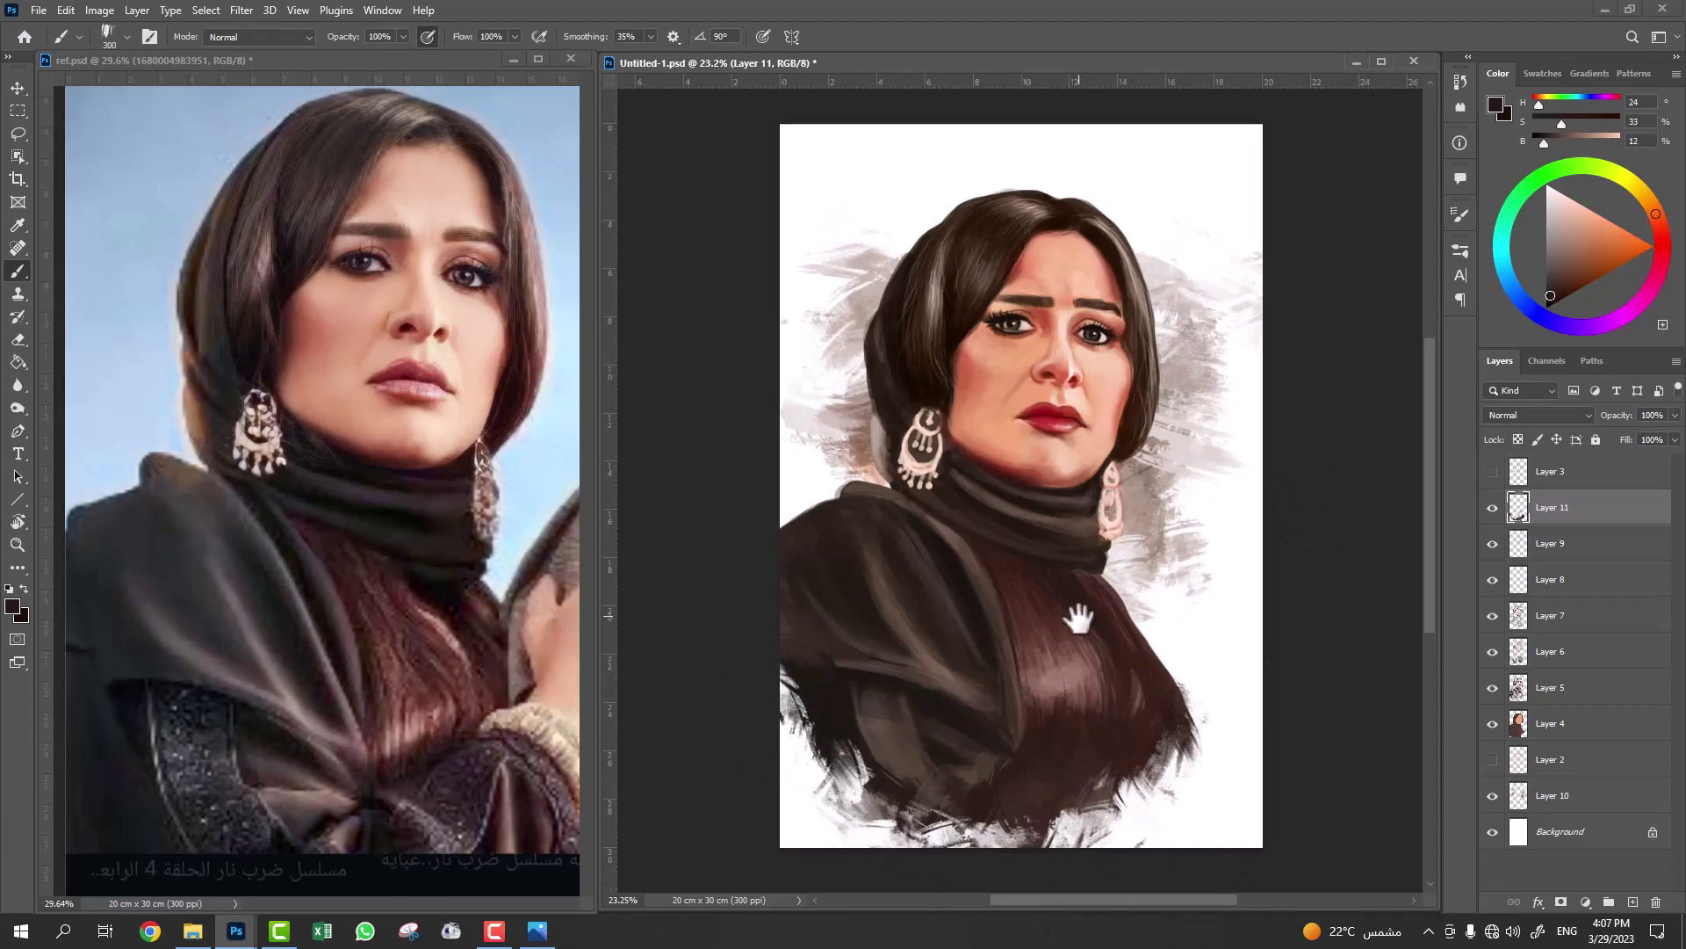
left_click_drag(1089, 706, 1084, 715)
key("ctrl+s")
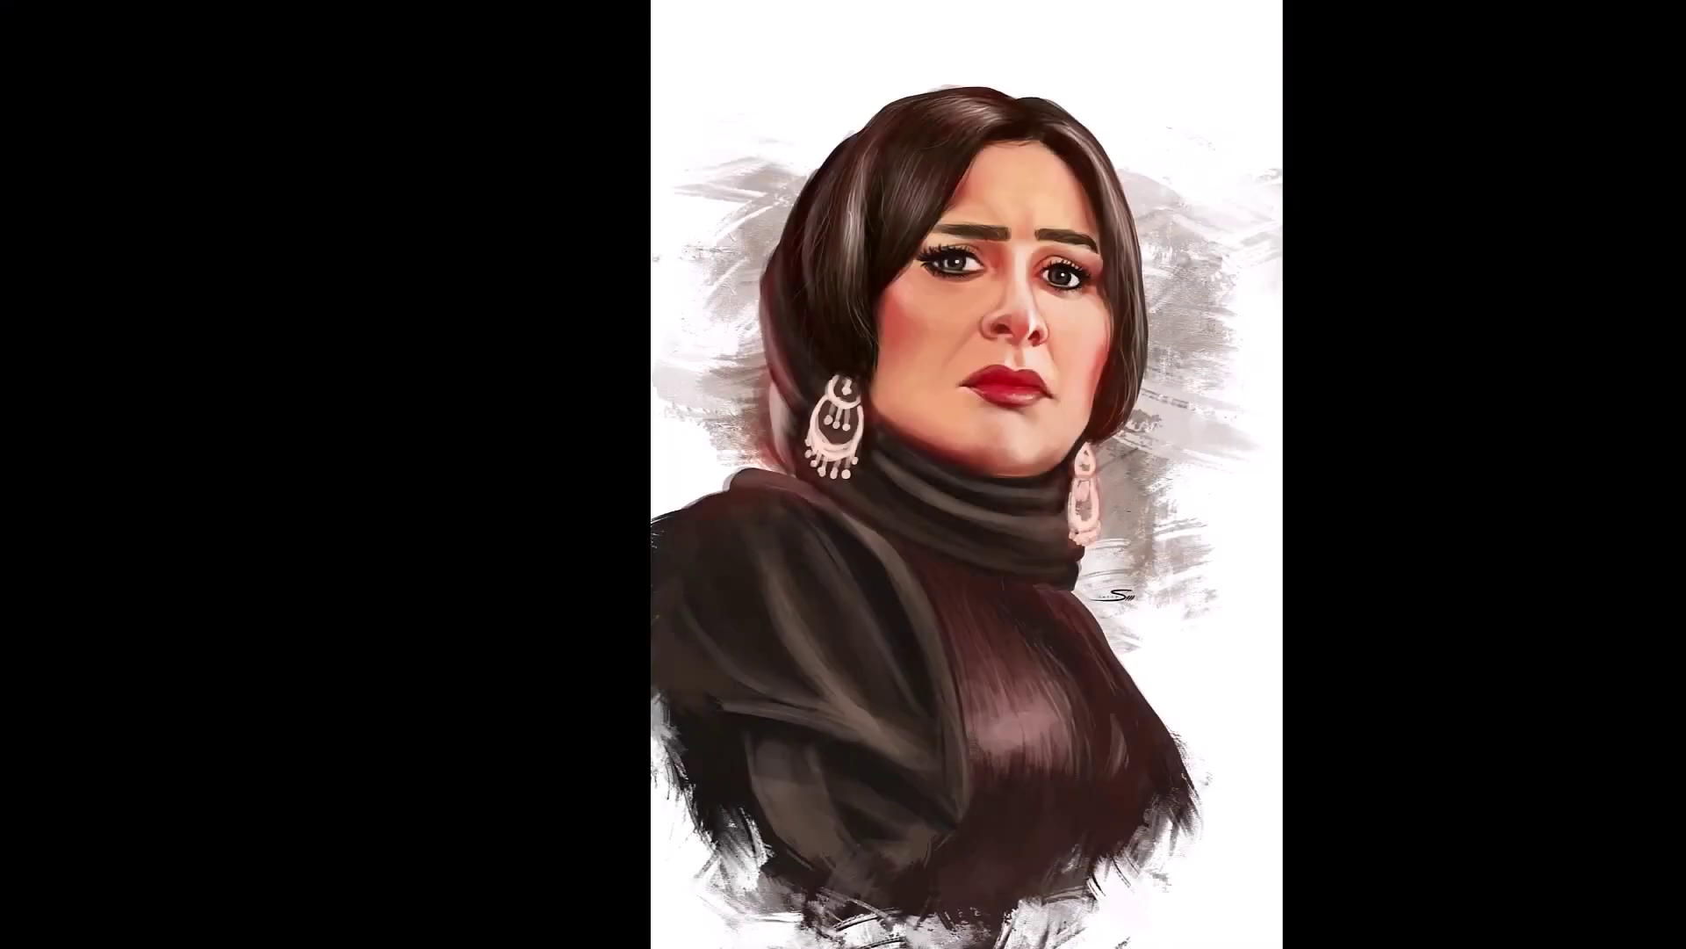